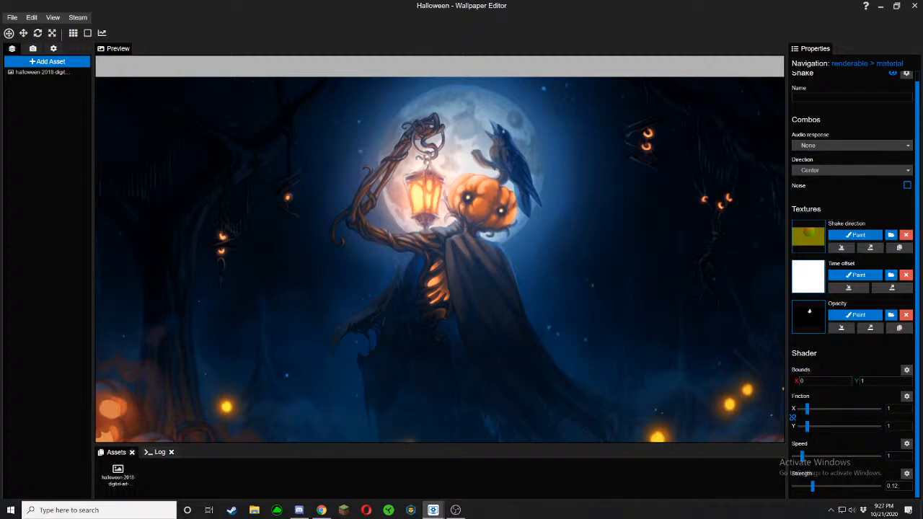
Examine the animated lantern and the pumpkin-headed figure in the preview, both close up and within the whole wallpaper
{"action": "key", "text": "alt+Tab"}
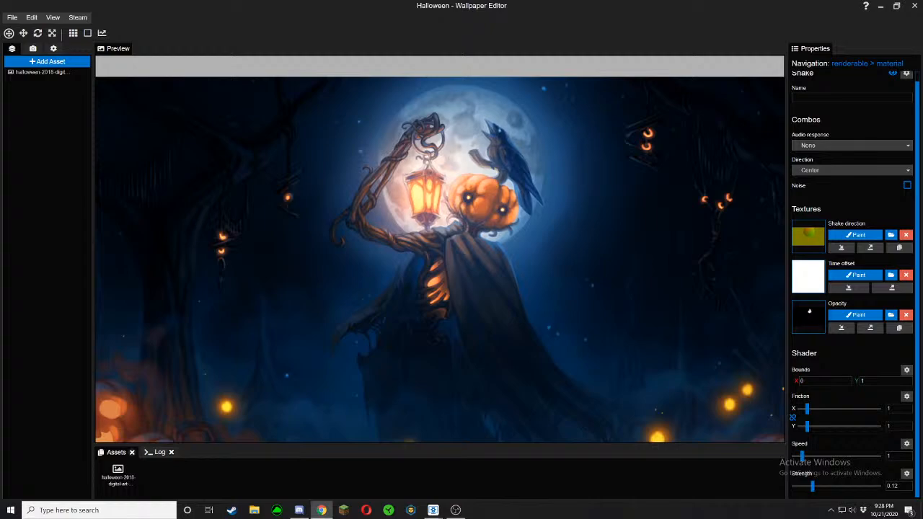
{"action": "scroll", "coordinate": [358, 305], "scroll_direction": "down", "scroll_amount": 5}
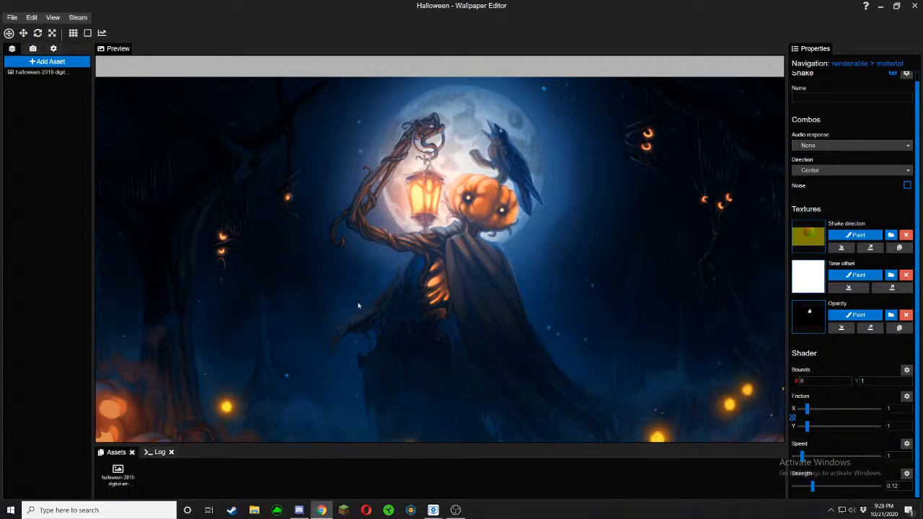
{"action": "scroll", "coordinate": [458, 303], "scroll_direction": "up", "scroll_amount": 1}
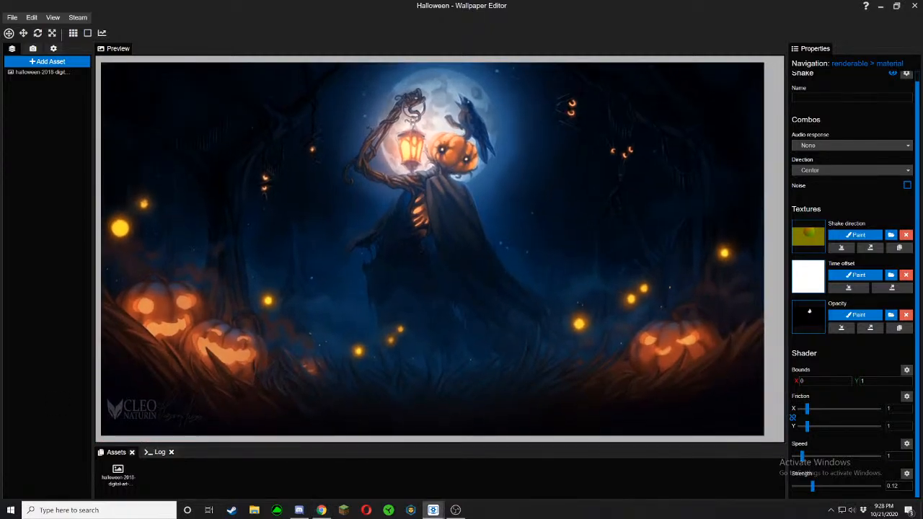
{"action": "scroll", "coordinate": [440, 248], "scroll_direction": "up", "scroll_amount": 3}
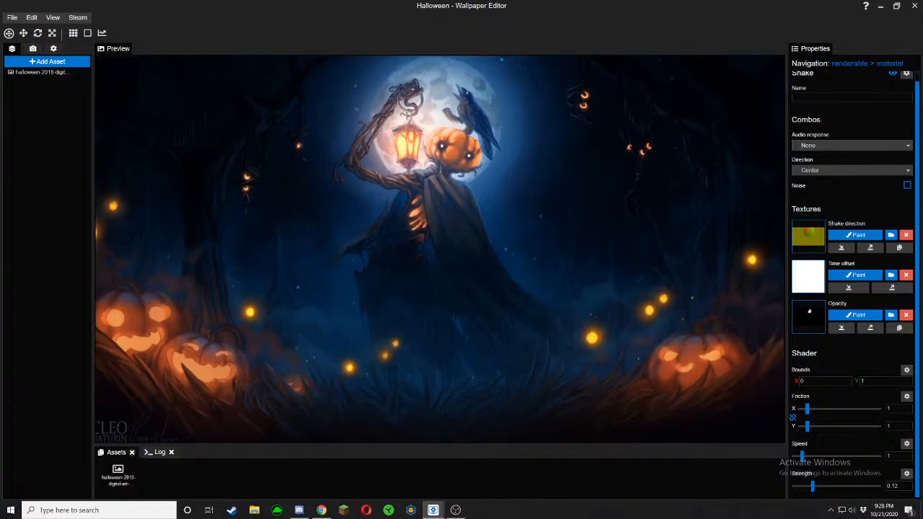
{"action": "left_click_drag", "start_coordinate": [433, 180], "coordinate": [454, 319]}
{"action": "scroll", "coordinate": [440, 249], "scroll_direction": "up", "scroll_amount": 6}
{"action": "scroll", "coordinate": [385, 323], "scroll_direction": "down", "scroll_amount": 1}
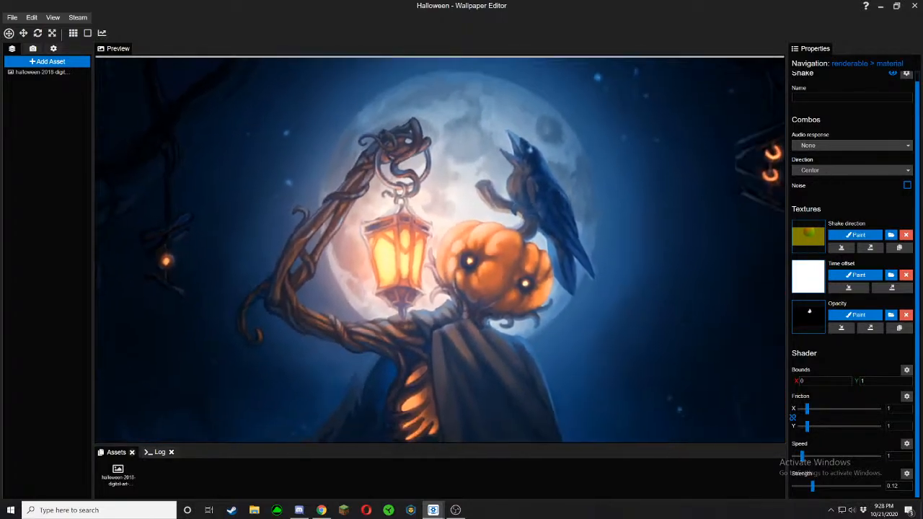
{"action": "left_click_drag", "start_coordinate": [385, 323], "coordinate": [362, 304]}
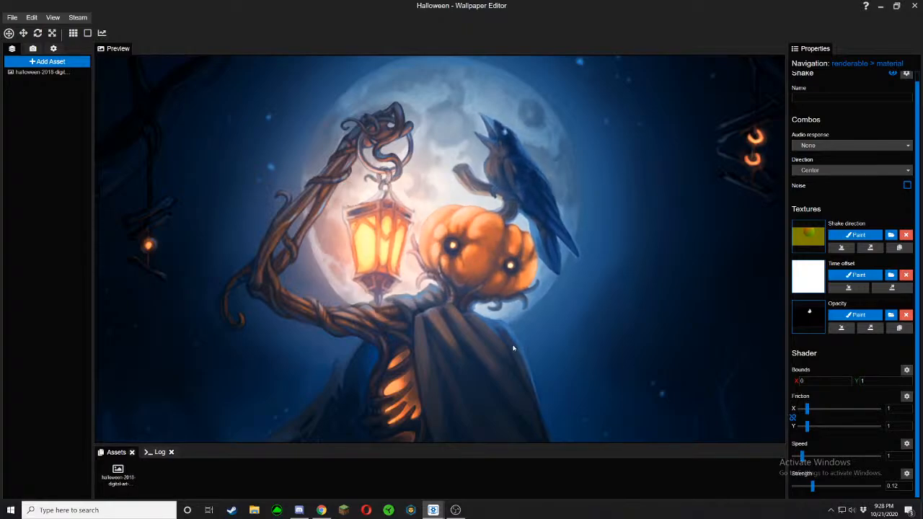
{"action": "scroll", "coordinate": [513, 351], "scroll_direction": "down", "scroll_amount": 2}
{"action": "scroll", "coordinate": [509, 361], "scroll_direction": "down", "scroll_amount": 3}
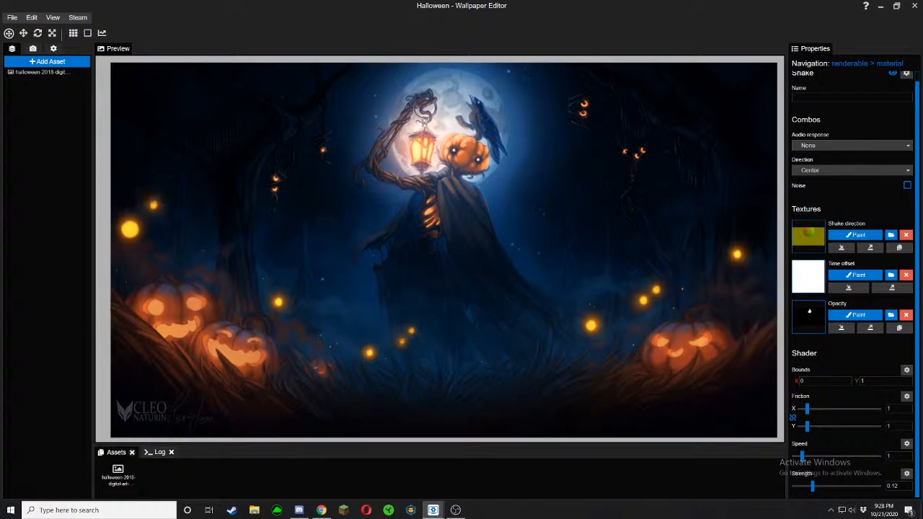
{"action": "scroll", "coordinate": [441, 249], "scroll_direction": "up", "scroll_amount": 1}
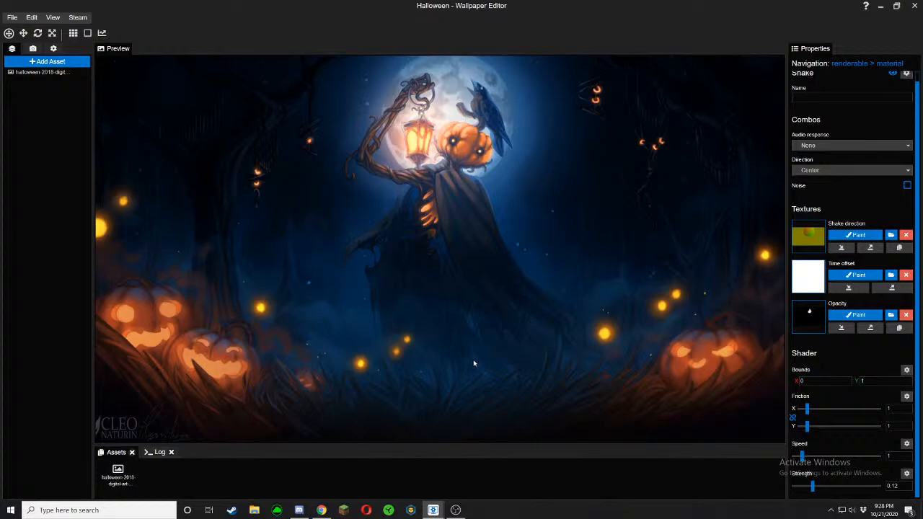
{"action": "left_click_drag", "start_coordinate": [517, 249], "coordinate": [530, 335]}
{"action": "scroll", "coordinate": [529, 336], "scroll_direction": "up", "scroll_amount": 5}
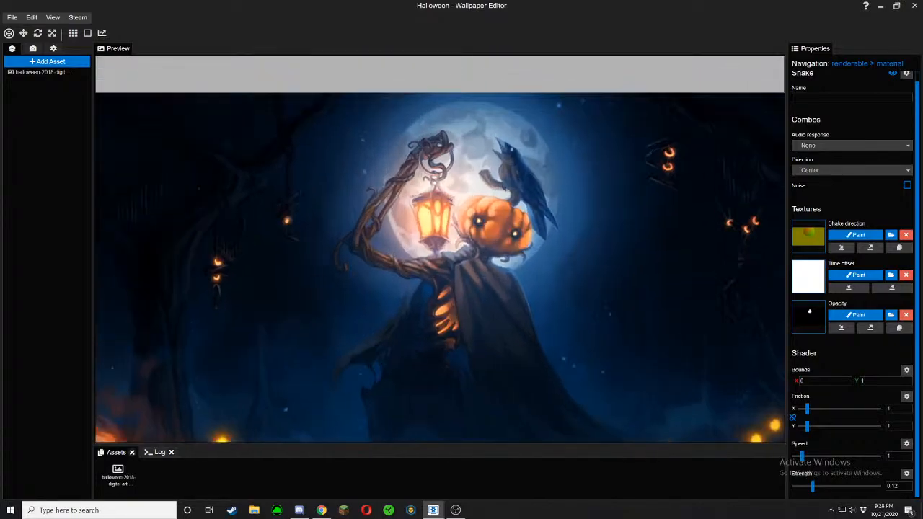
{"action": "scroll", "coordinate": [439, 249], "scroll_direction": "down", "scroll_amount": 3}
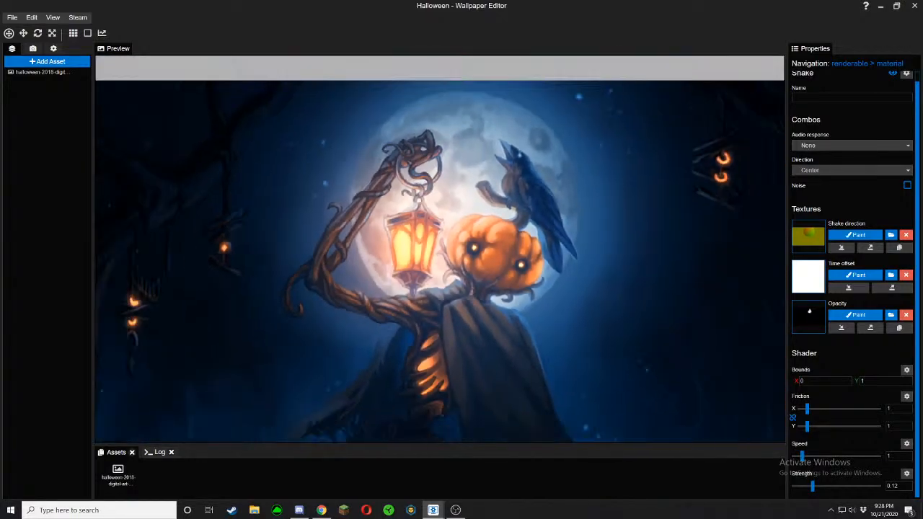
{"action": "scroll", "coordinate": [439, 248], "scroll_direction": "down", "scroll_amount": 3}
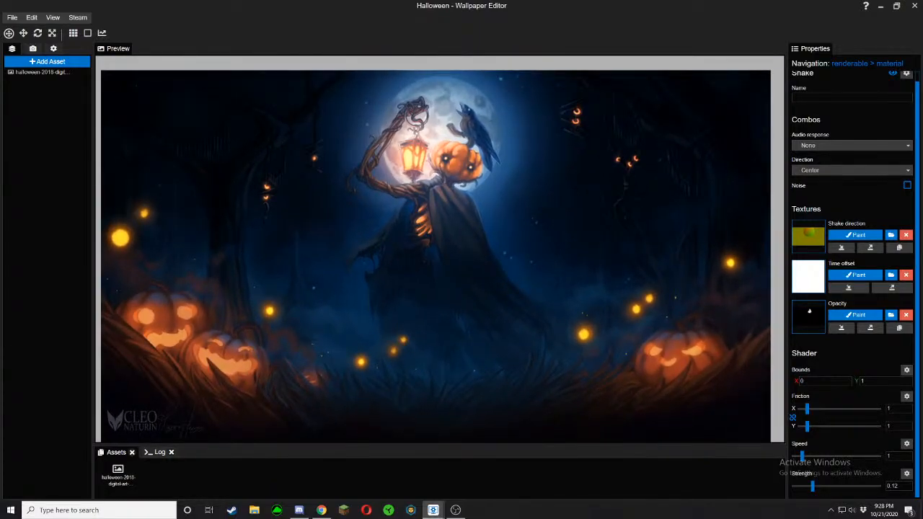
Select the Halloween image layer to show its properties and effects, and inspect the lantern's motion in the preview
{"action": "left_click", "coordinate": [40, 72]}
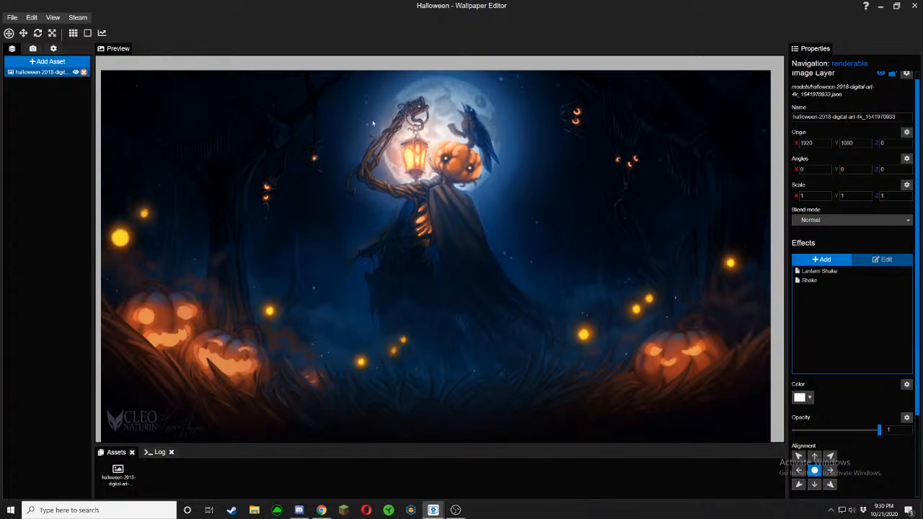
{"action": "scroll", "coordinate": [482, 191], "scroll_direction": "up", "scroll_amount": 6}
{"action": "left_click_drag", "start_coordinate": [500, 79], "coordinate": [474, 280]}
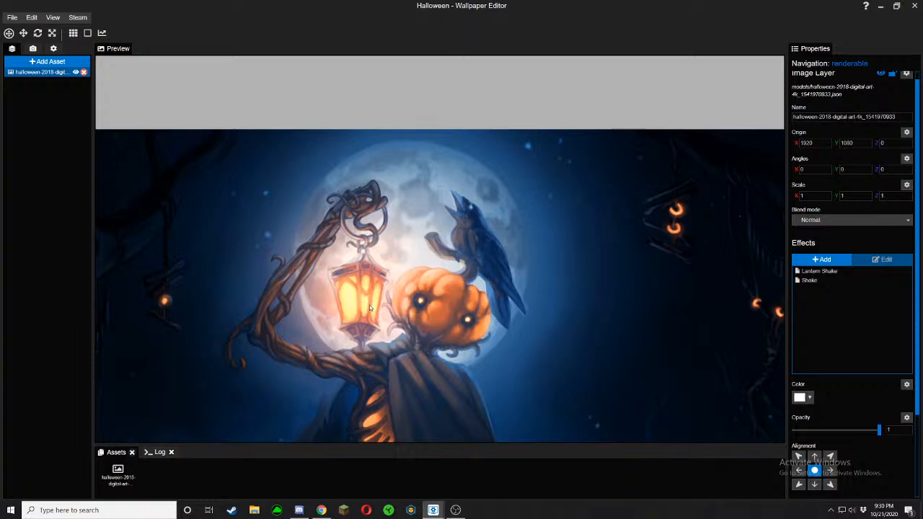
{"action": "scroll", "coordinate": [371, 299], "scroll_direction": "down", "scroll_amount": 3}
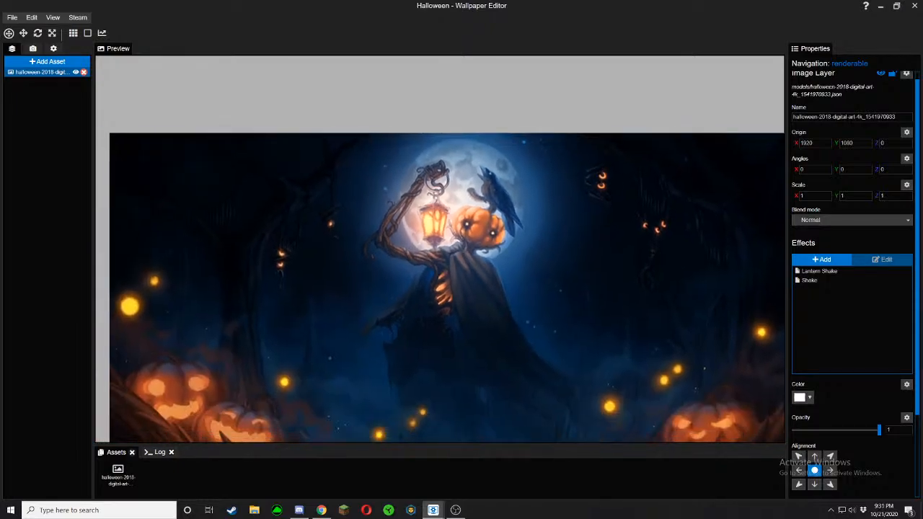
{"action": "left_click_drag", "start_coordinate": [403, 288], "coordinate": [379, 216]}
{"action": "scroll", "coordinate": [361, 214], "scroll_direction": "down", "scroll_amount": 1}
{"action": "scroll", "coordinate": [371, 217], "scroll_direction": "up", "scroll_amount": 1}
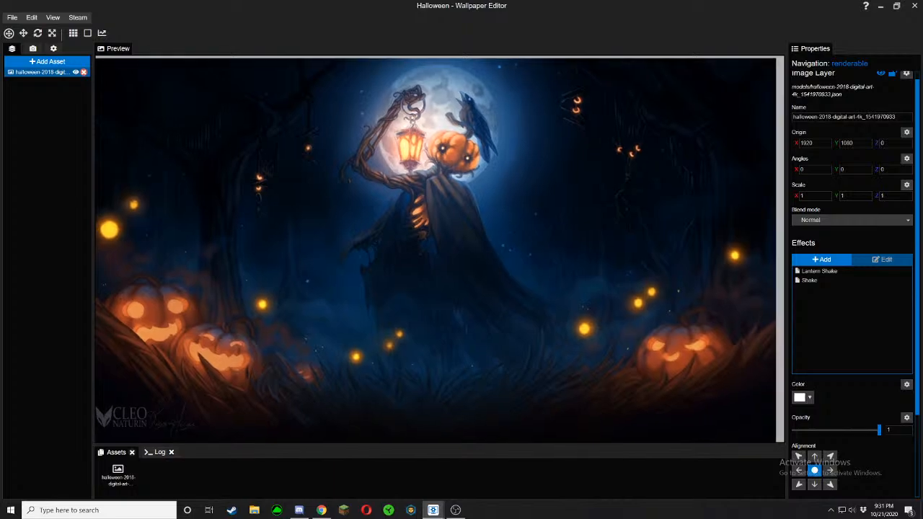
{"action": "scroll", "coordinate": [439, 250], "scroll_direction": "down", "scroll_amount": 1}
{"action": "scroll", "coordinate": [439, 250], "scroll_direction": "up", "scroll_amount": 1}
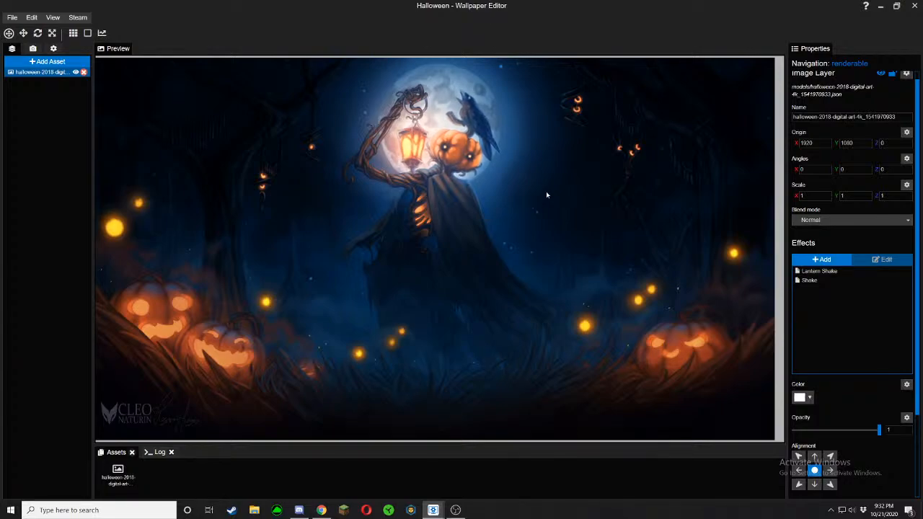
Examine the lantern, crow and pumpkin head against the moon up close
{"action": "scroll", "coordinate": [545, 184], "scroll_direction": "up", "scroll_amount": 1}
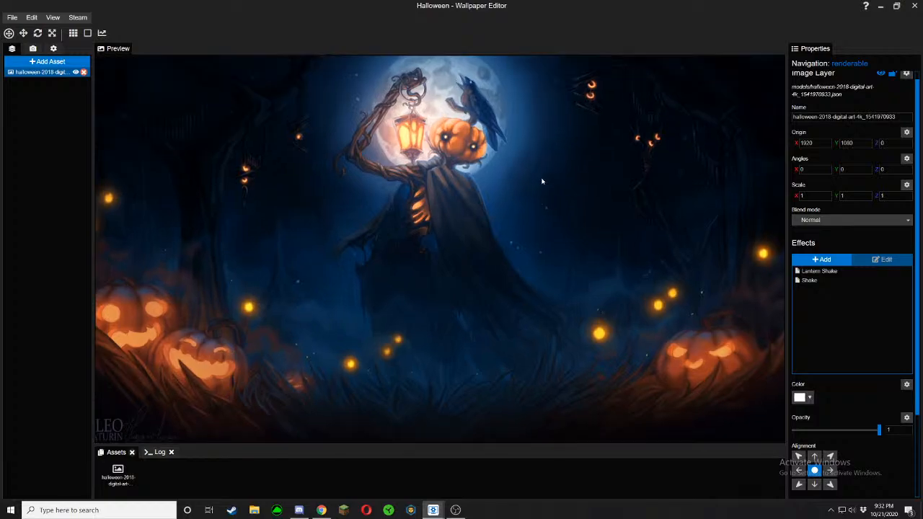
{"action": "left_click_drag", "start_coordinate": [512, 142], "coordinate": [454, 278]}
{"action": "scroll", "coordinate": [516, 216], "scroll_direction": "up", "scroll_amount": 5}
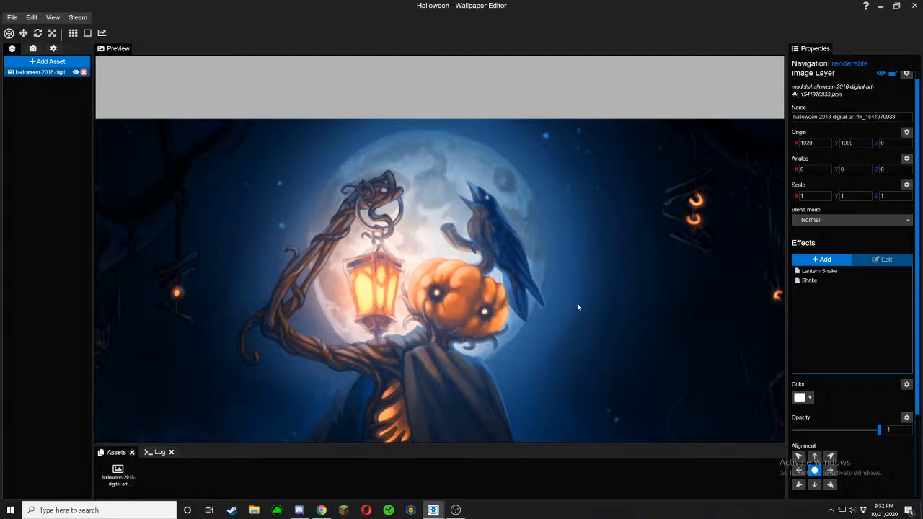
{"action": "scroll", "coordinate": [580, 295], "scroll_direction": "down", "scroll_amount": 1}
{"action": "scroll", "coordinate": [584, 290], "scroll_direction": "up", "scroll_amount": 2}
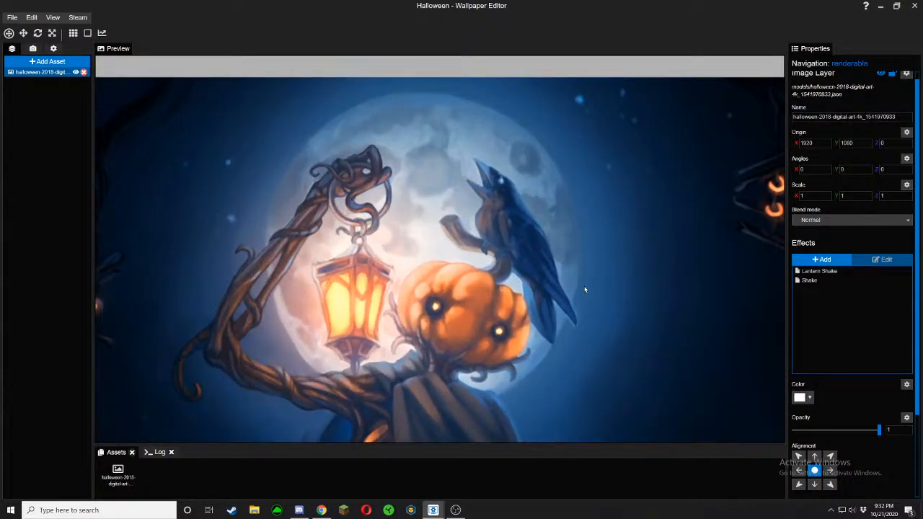
{"action": "scroll", "coordinate": [585, 289], "scroll_direction": "down", "scroll_amount": 2}
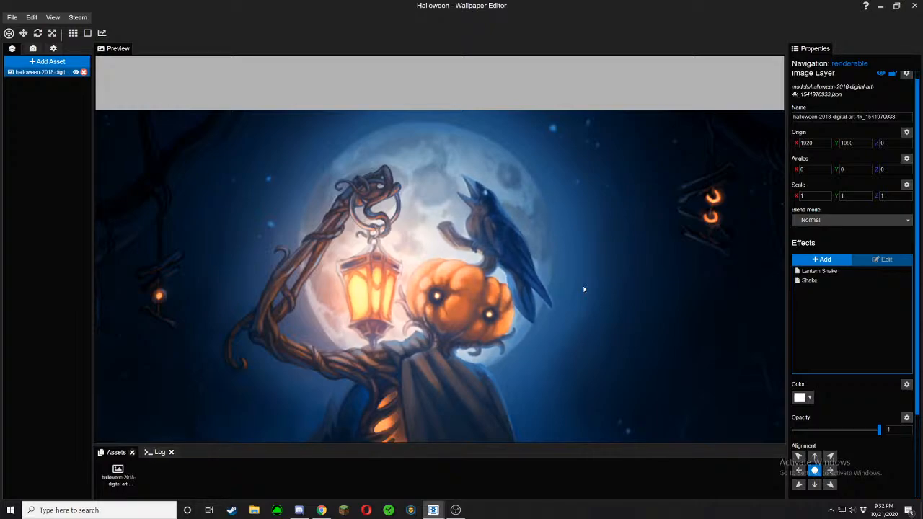
{"action": "scroll", "coordinate": [515, 219], "scroll_direction": "down", "scroll_amount": 1}
{"action": "scroll", "coordinate": [514, 219], "scroll_direction": "down", "scroll_amount": 3}
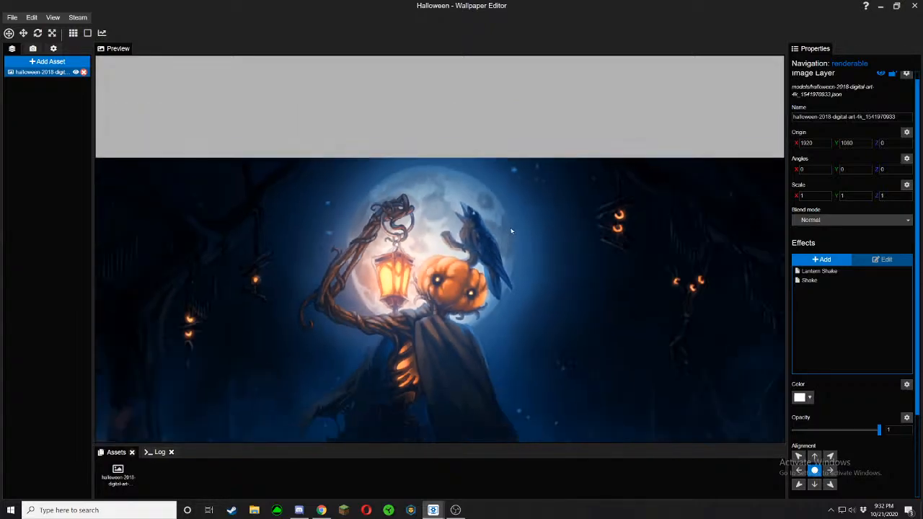
{"action": "left_click_drag", "start_coordinate": [520, 148], "coordinate": [525, 118]}
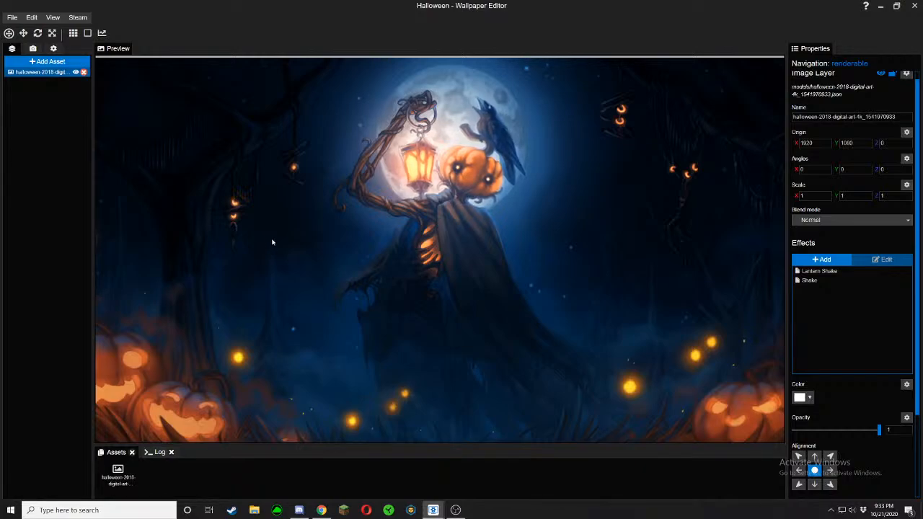
Examine the glowing ornaments hanging from the trees, the grinning pumpkins and the artist's signature in the wallpaper's lower corner
{"action": "scroll", "coordinate": [271, 242], "scroll_direction": "up", "scroll_amount": 5}
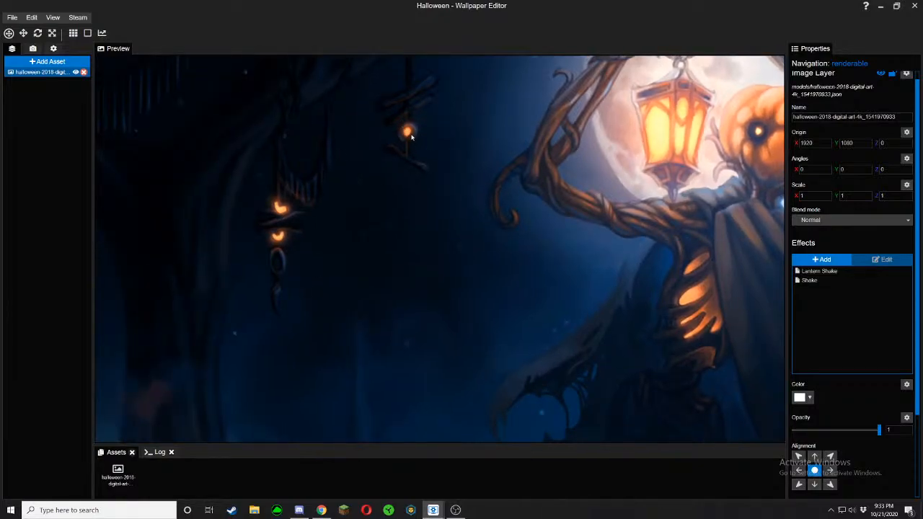
{"action": "scroll", "coordinate": [443, 157], "scroll_direction": "down", "scroll_amount": 1}
{"action": "scroll", "coordinate": [443, 157], "scroll_direction": "down", "scroll_amount": 3}
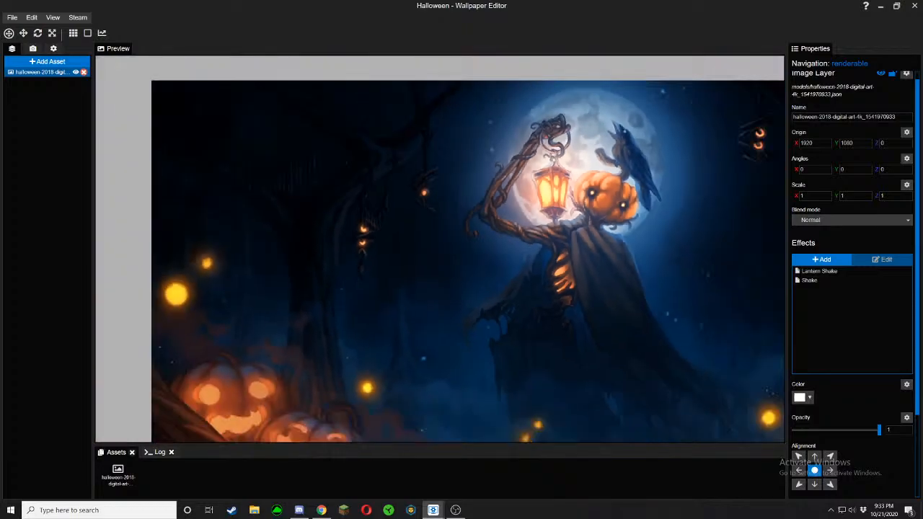
{"action": "scroll", "coordinate": [445, 158], "scroll_direction": "up", "scroll_amount": 1}
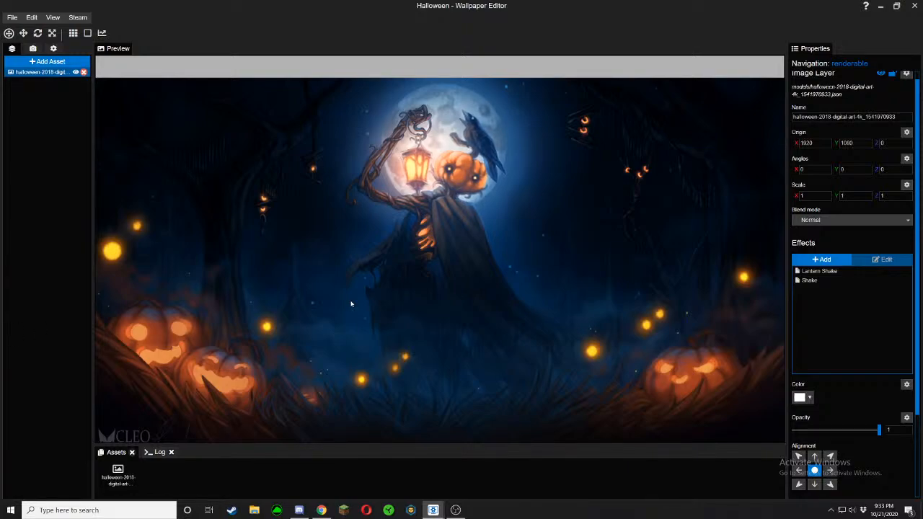
{"action": "scroll", "coordinate": [455, 315], "scroll_direction": "down", "scroll_amount": 1}
{"action": "scroll", "coordinate": [454, 315], "scroll_direction": "up", "scroll_amount": 1}
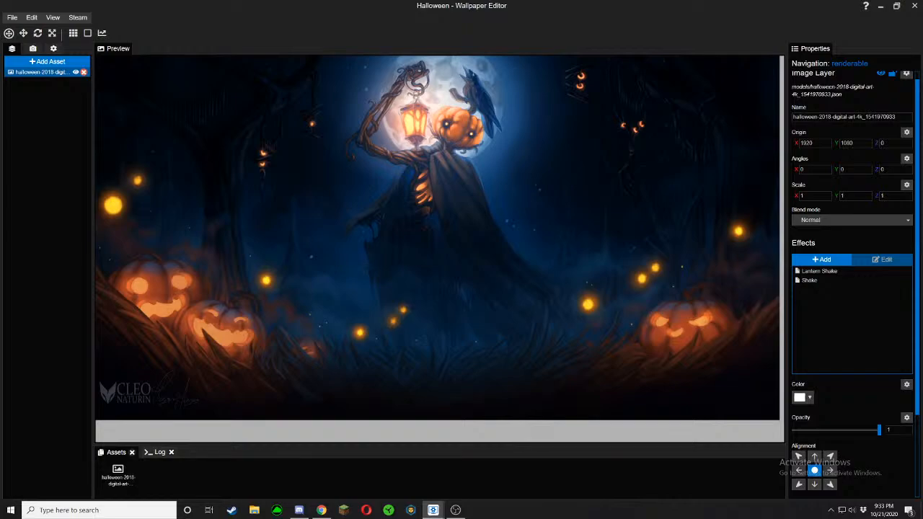
{"action": "scroll", "coordinate": [489, 258], "scroll_direction": "down", "scroll_amount": 3}
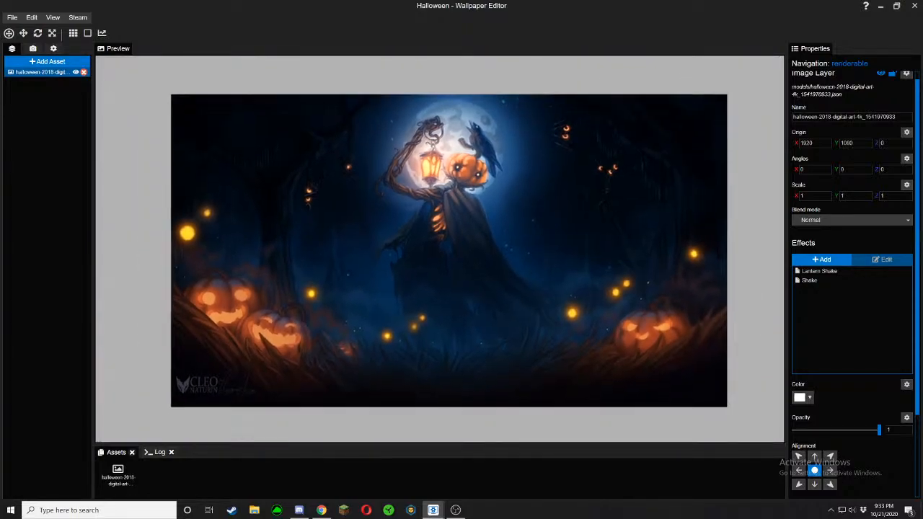
{"action": "scroll", "coordinate": [412, 423], "scroll_direction": "up", "scroll_amount": 3}
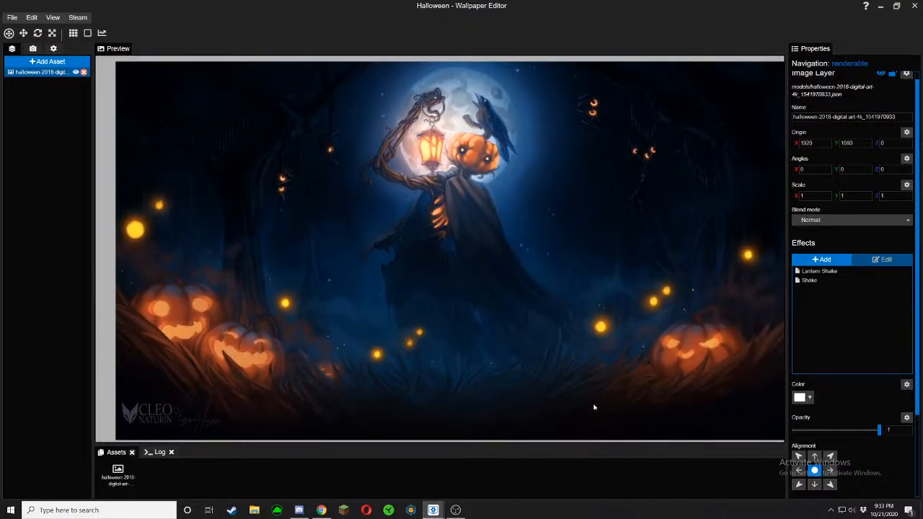
{"action": "scroll", "coordinate": [387, 409], "scroll_direction": "up", "scroll_amount": 8}
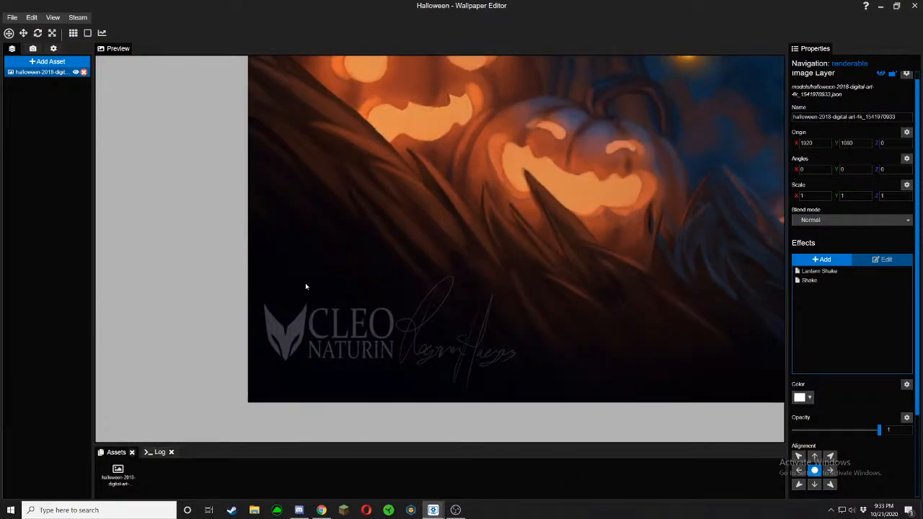
{"action": "scroll", "coordinate": [306, 285], "scroll_direction": "down", "scroll_amount": 8}
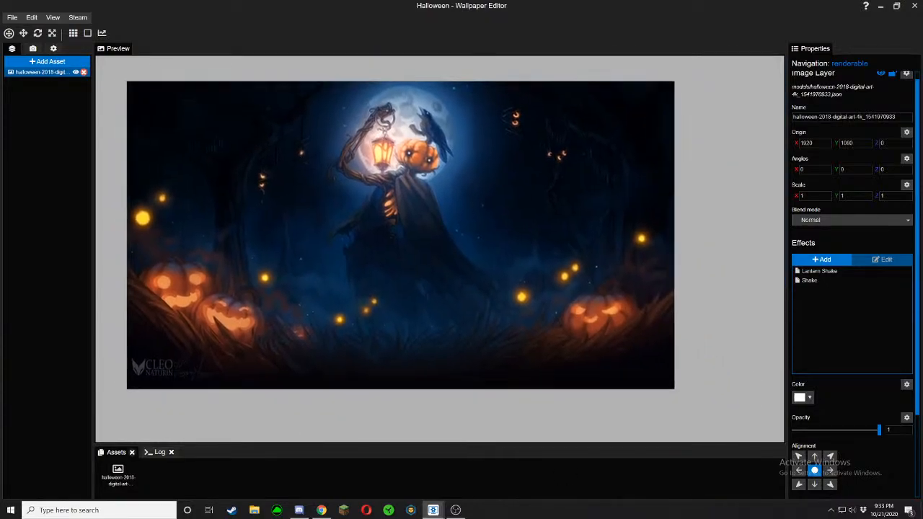
{"action": "scroll", "coordinate": [440, 249], "scroll_direction": "up", "scroll_amount": 3}
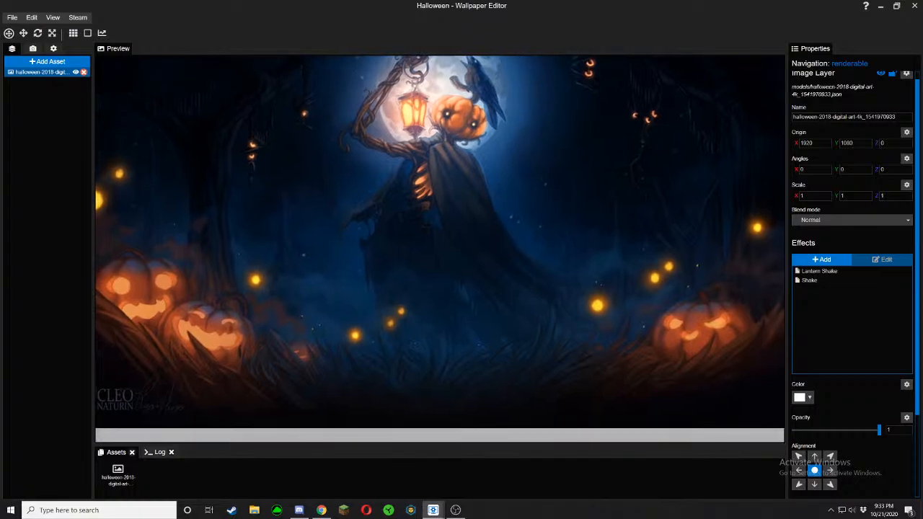
{"action": "scroll", "coordinate": [440, 249], "scroll_direction": "down", "scroll_amount": 2}
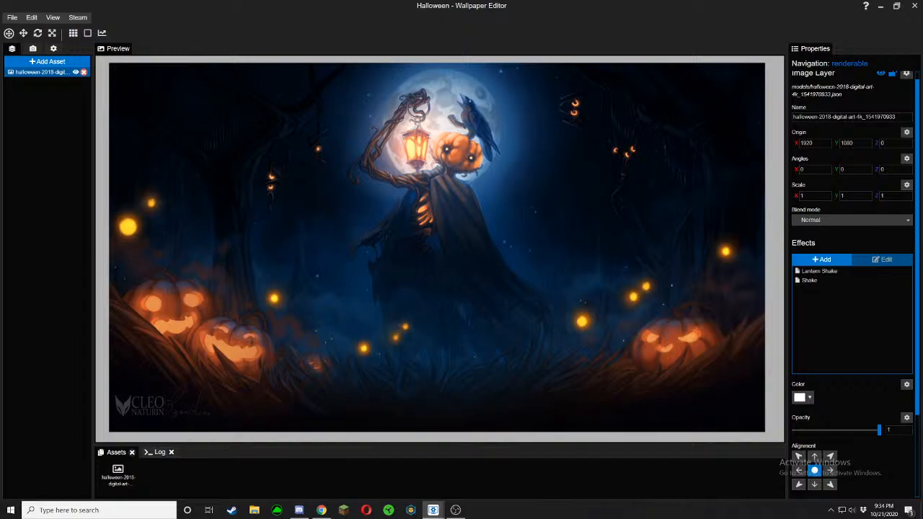
Browse the asset presets and add the Magic charge particle from the Magic preset to the wallpaper
{"action": "left_click", "coordinate": [47, 61]}
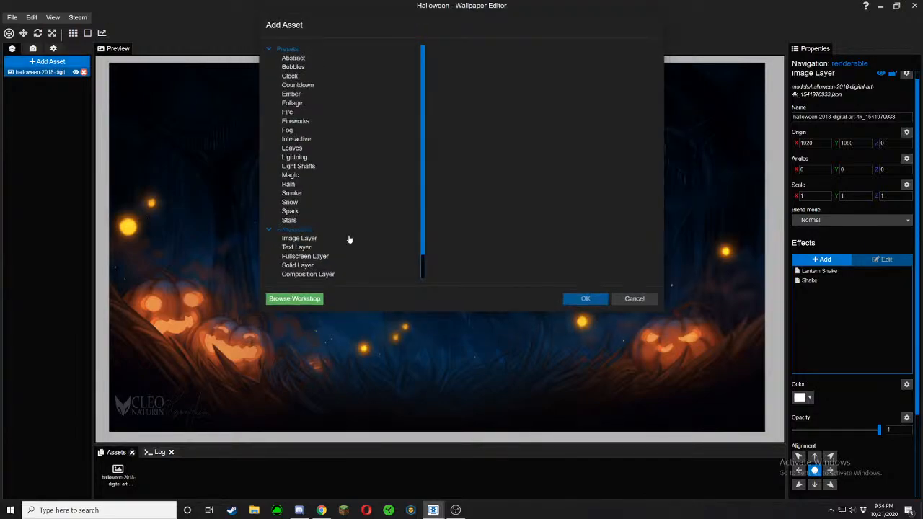
{"action": "left_click", "coordinate": [336, 87]}
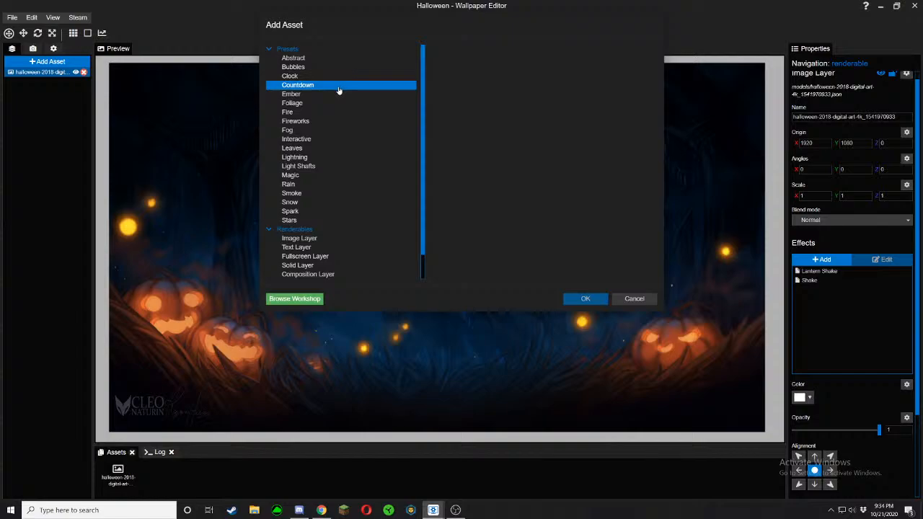
{"action": "left_click", "coordinate": [337, 94]}
{"action": "left_click", "coordinate": [334, 103]}
{"action": "left_click", "coordinate": [330, 112]}
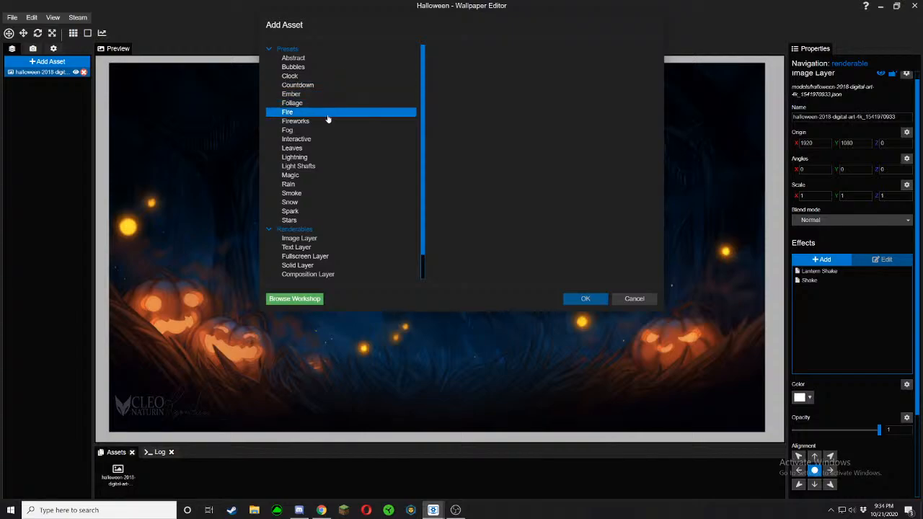
{"action": "left_click", "coordinate": [326, 120]}
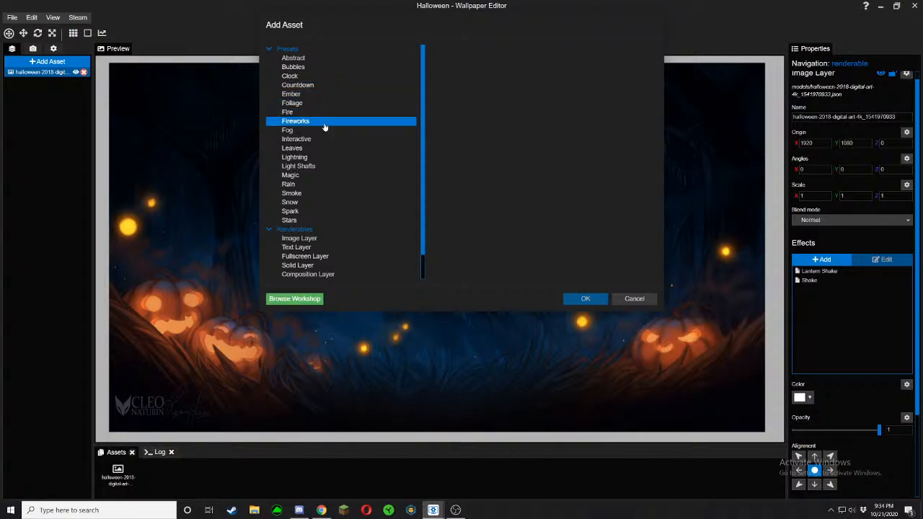
{"action": "left_click", "coordinate": [322, 181]}
{"action": "double_click", "coordinate": [324, 177]}
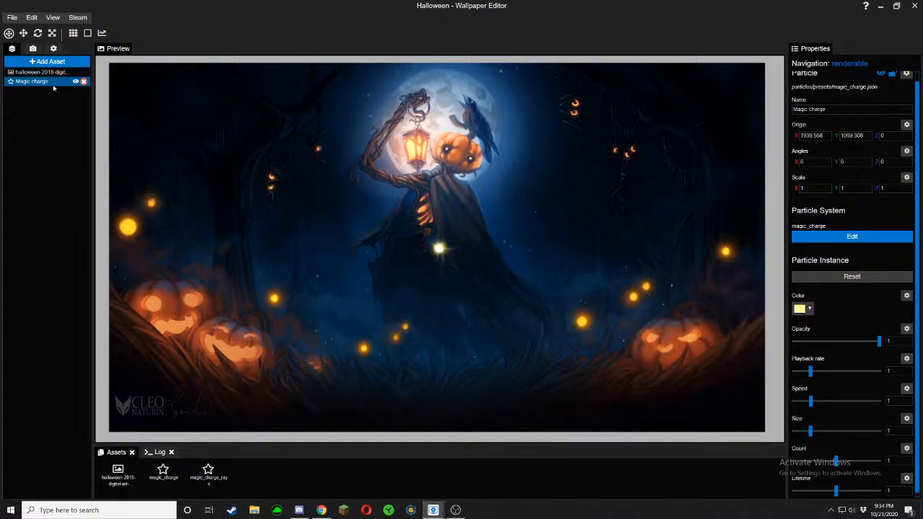
Move the Magic charge particle below the figure's outstretched hand, to about X 1346, Y 898, and recolour it orange (#ff8700)
{"action": "left_click", "coordinate": [23, 32]}
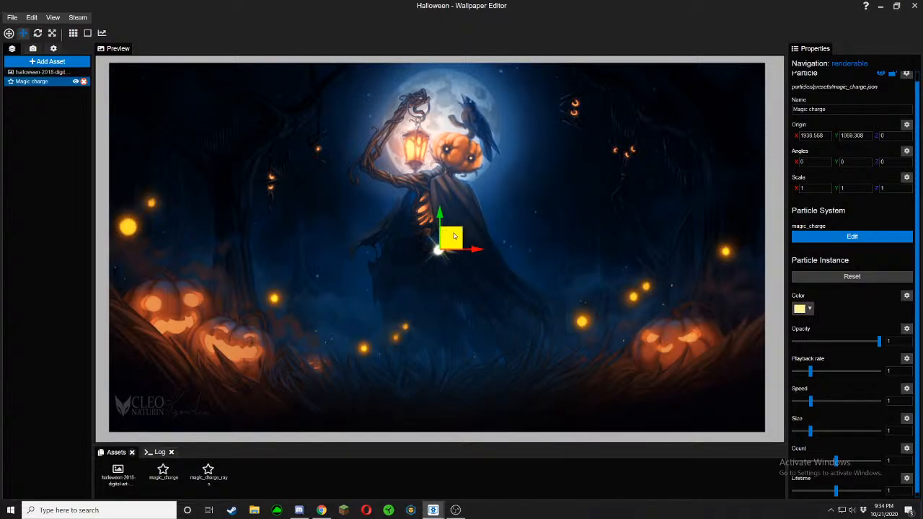
{"action": "left_click_drag", "start_coordinate": [458, 240], "coordinate": [357, 269]}
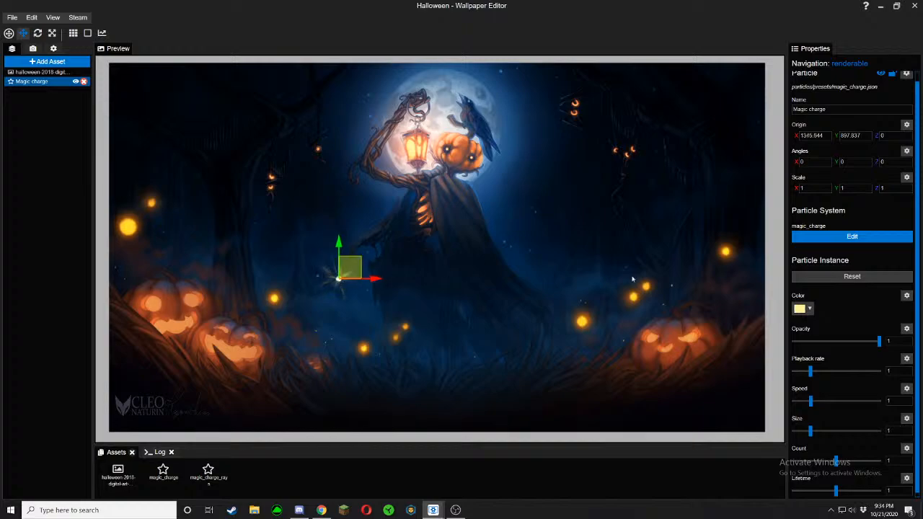
{"action": "left_click", "coordinate": [800, 309]}
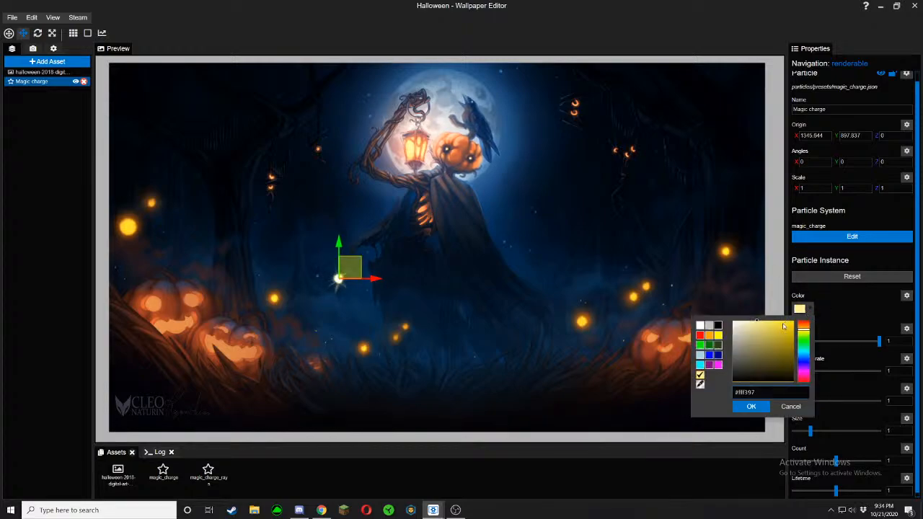
{"action": "left_click", "coordinate": [708, 334]}
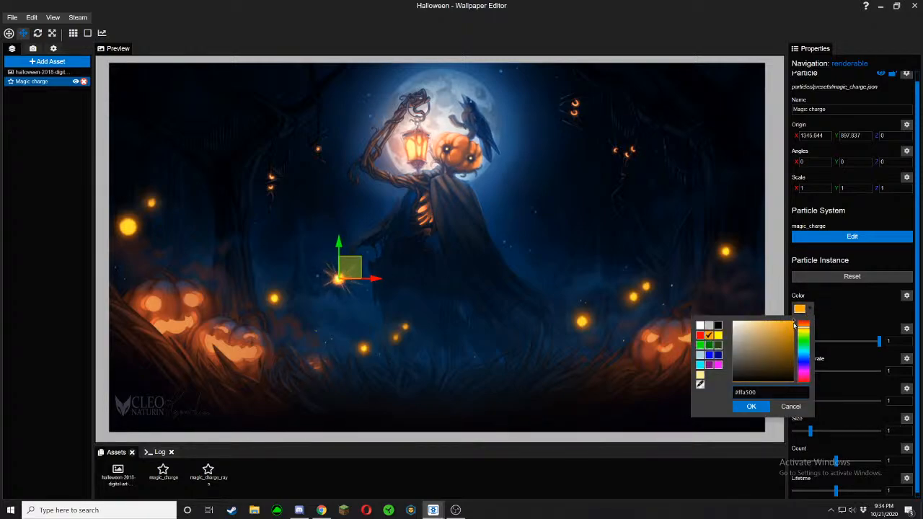
{"action": "left_click", "coordinate": [807, 330]}
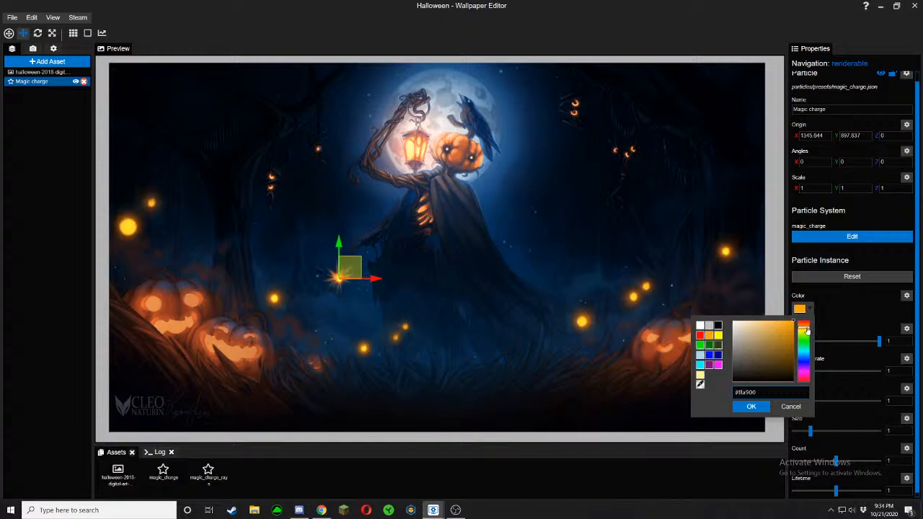
{"action": "left_click_drag", "start_coordinate": [806, 331], "coordinate": [807, 328]}
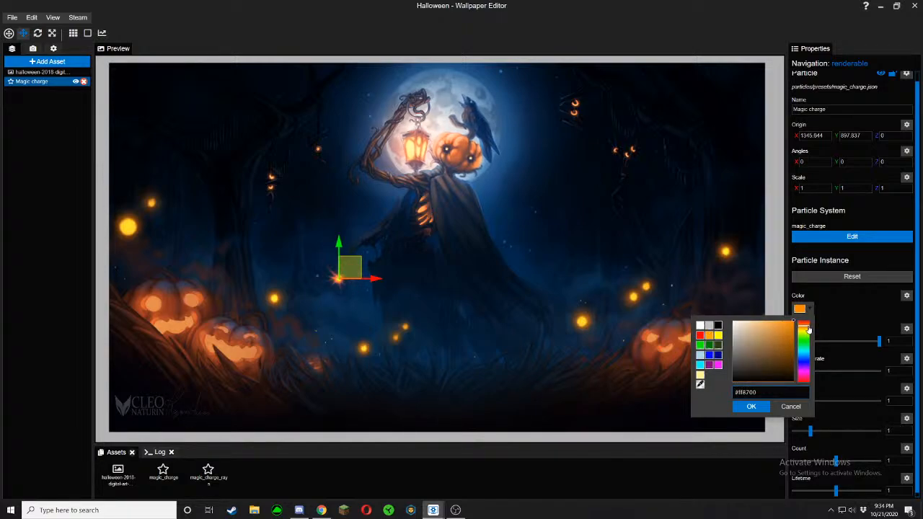
{"action": "left_click", "coordinate": [24, 33]}
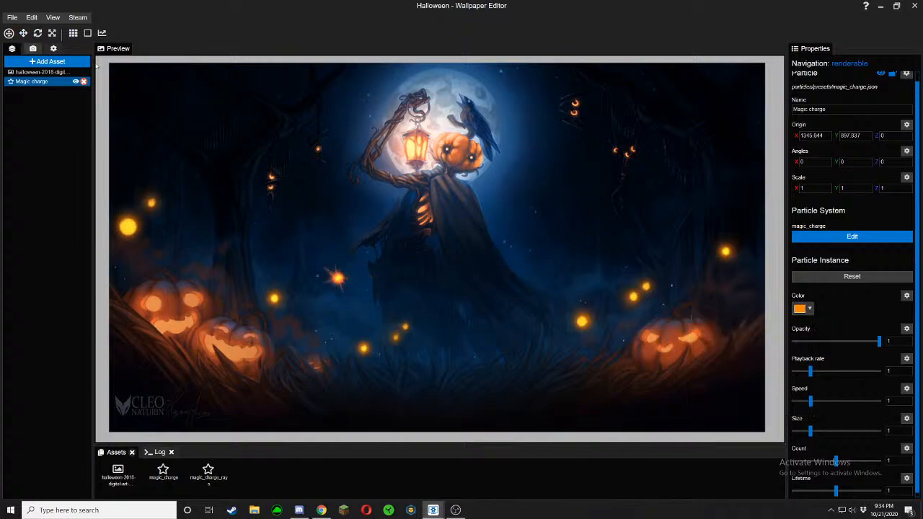
Set the Magic charge particle's opacity to 0.8 and its count to 2
{"action": "left_click", "coordinate": [843, 342]}
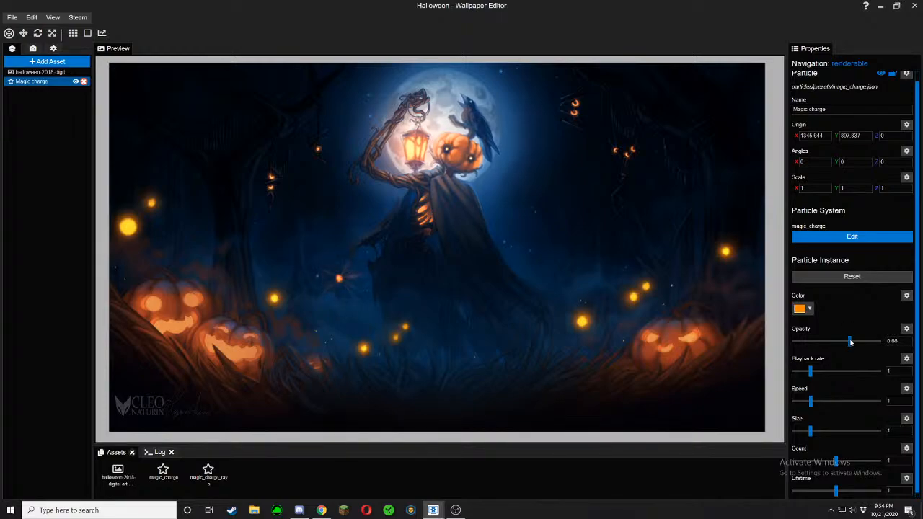
{"action": "left_click_drag", "start_coordinate": [854, 341], "coordinate": [863, 342]}
{"action": "scroll", "coordinate": [848, 451], "scroll_direction": "down", "scroll_amount": 1}
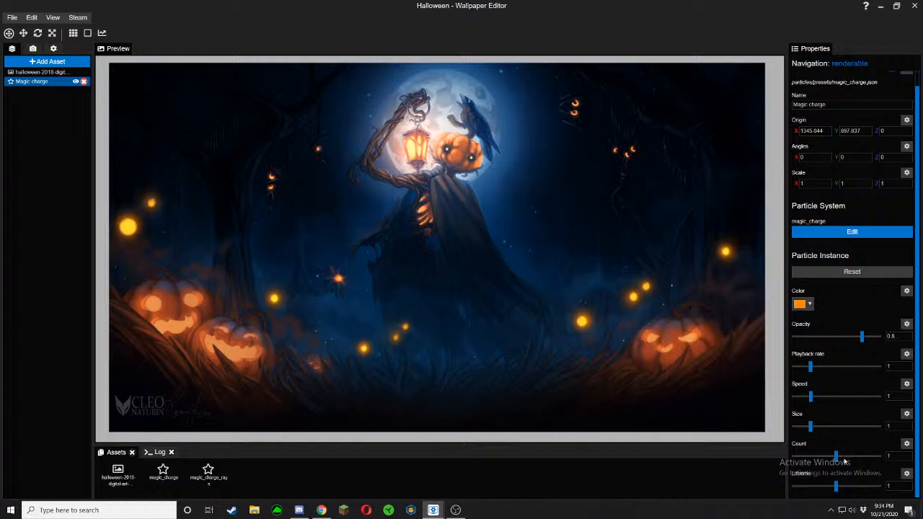
{"action": "left_click", "coordinate": [879, 456]}
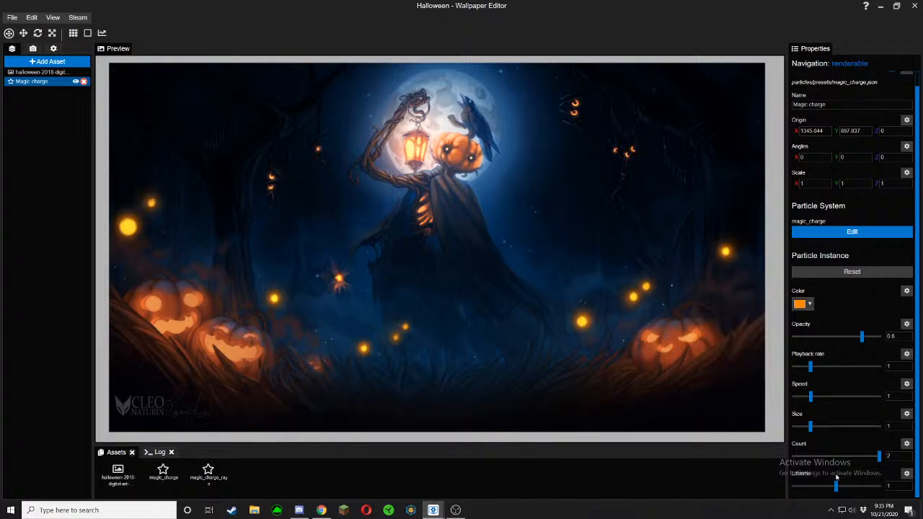
Reduce the particle's lifetime to 0.43 while checking the spark up close, and save the wallpaper
{"action": "left_click_drag", "start_coordinate": [836, 485], "coordinate": [818, 487]}
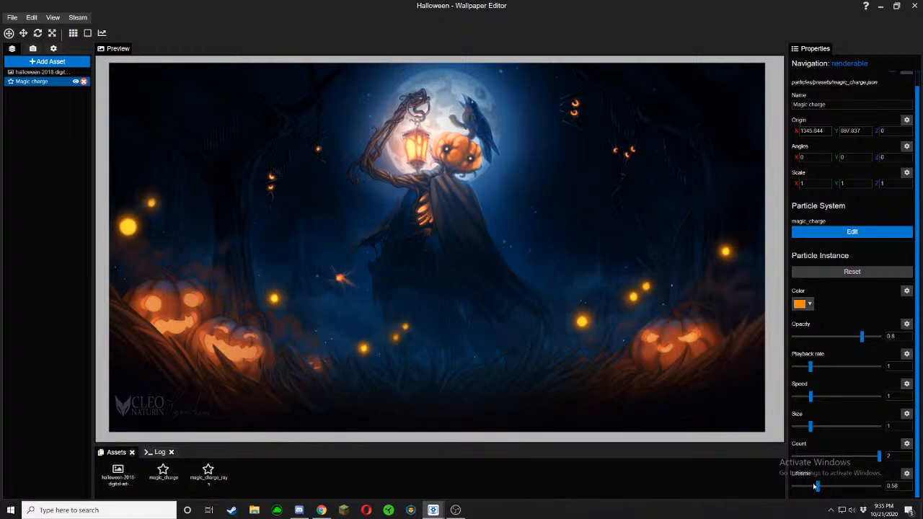
{"action": "scroll", "coordinate": [382, 306], "scroll_direction": "up", "scroll_amount": 2}
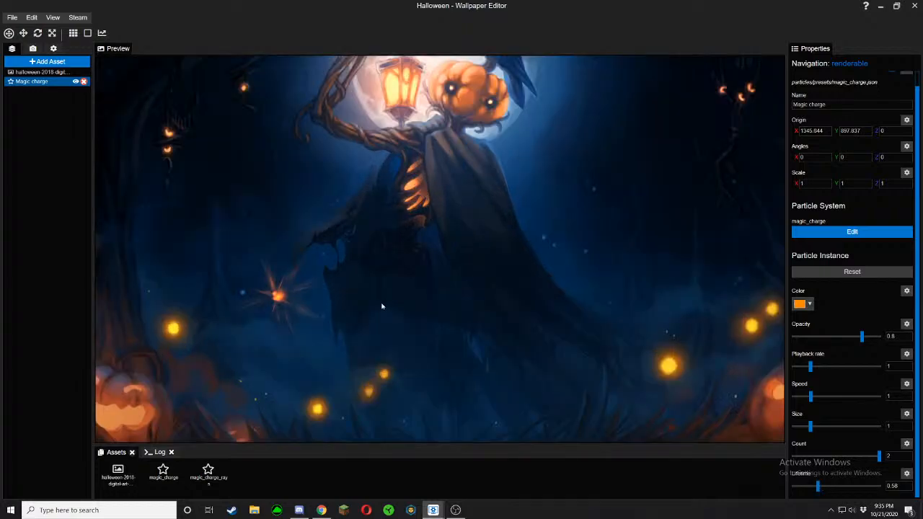
{"action": "scroll", "coordinate": [382, 306], "scroll_direction": "up", "scroll_amount": 3}
{"action": "left_click_drag", "start_coordinate": [382, 306], "coordinate": [597, 295]}
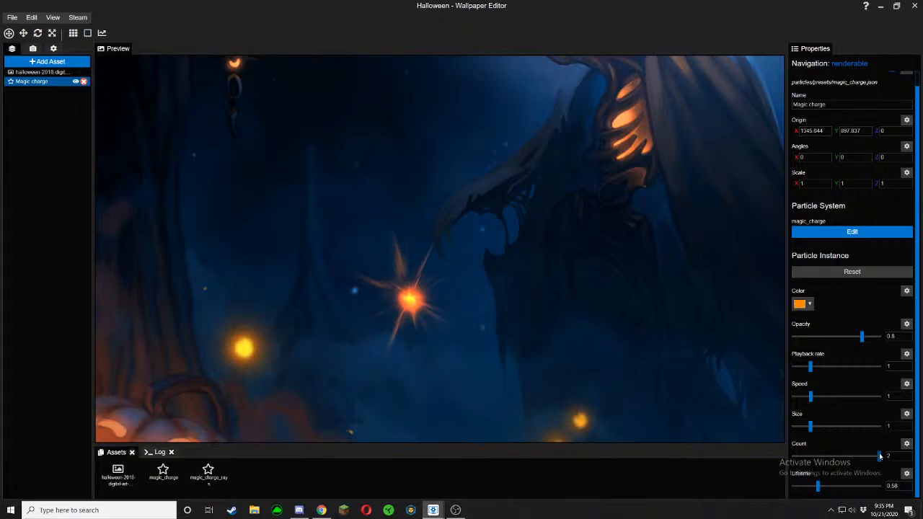
{"action": "key", "text": "ctrl+s"}
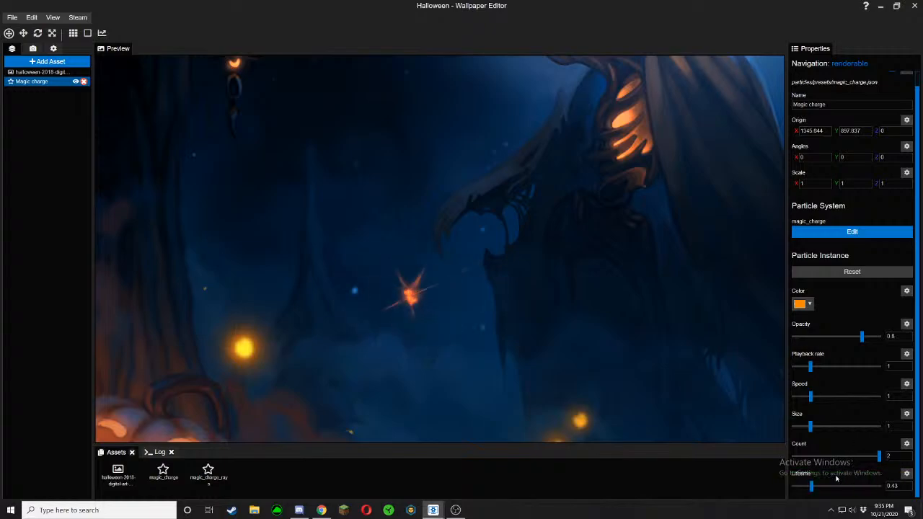
Open the magic_charge particle system for editing and replace its material's albedo texture with halo_6.tex
{"action": "left_click", "coordinate": [837, 237]}
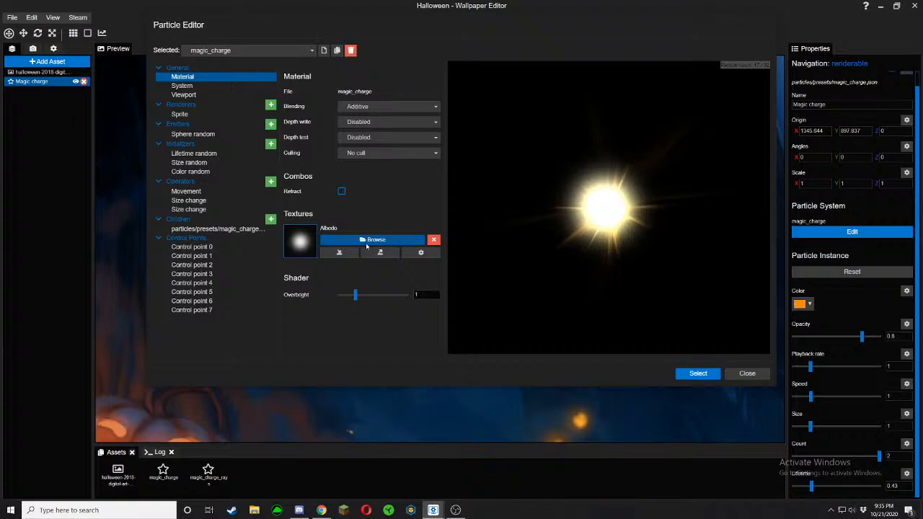
{"action": "left_click", "coordinate": [365, 242]}
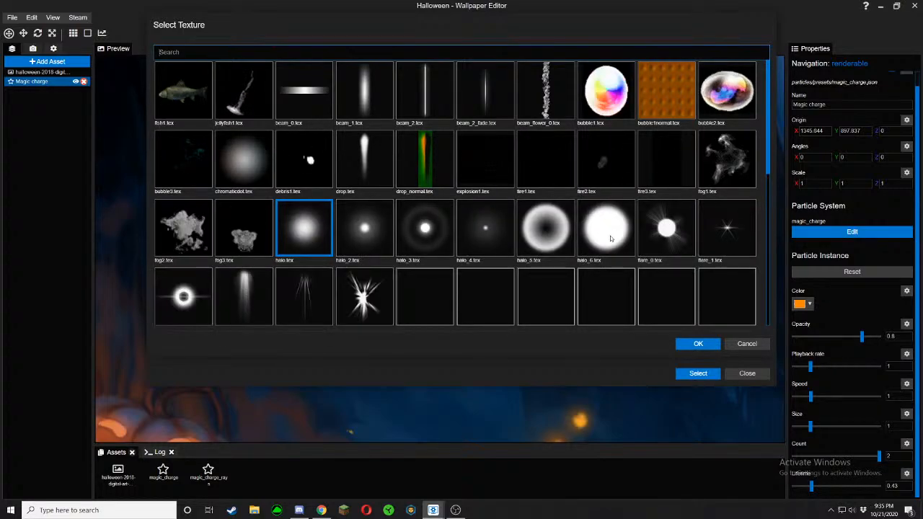
{"action": "left_click", "coordinate": [609, 238]}
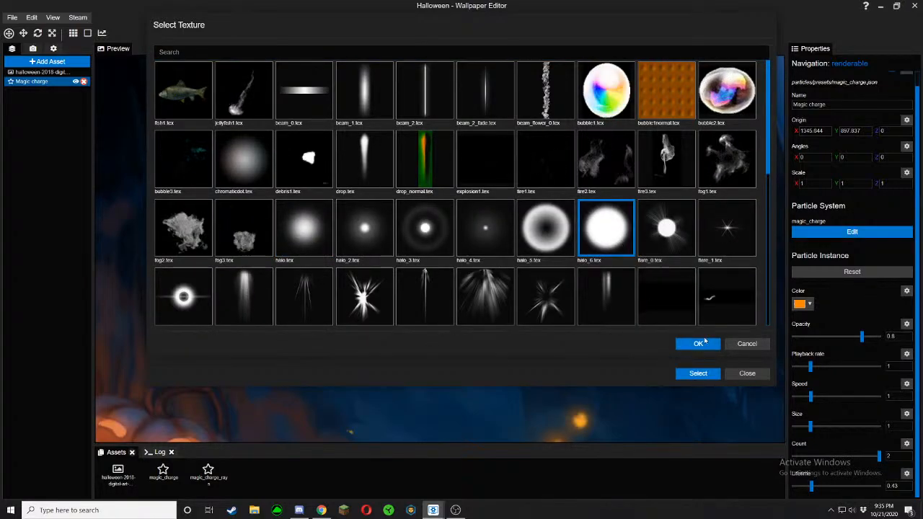
{"action": "left_click", "coordinate": [698, 343]}
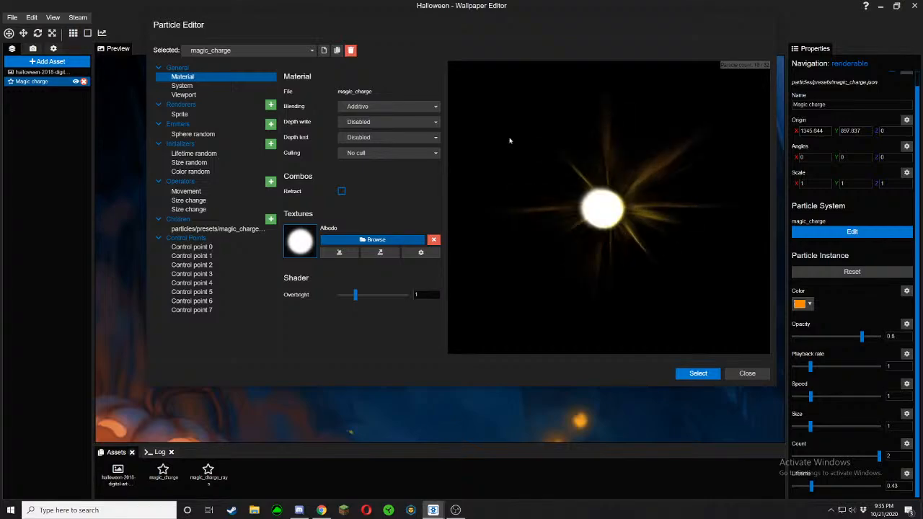
Set the minimum of the particle's Size random initializer to 450
{"action": "left_click", "coordinate": [193, 154]}
{"action": "left_click", "coordinate": [198, 162]}
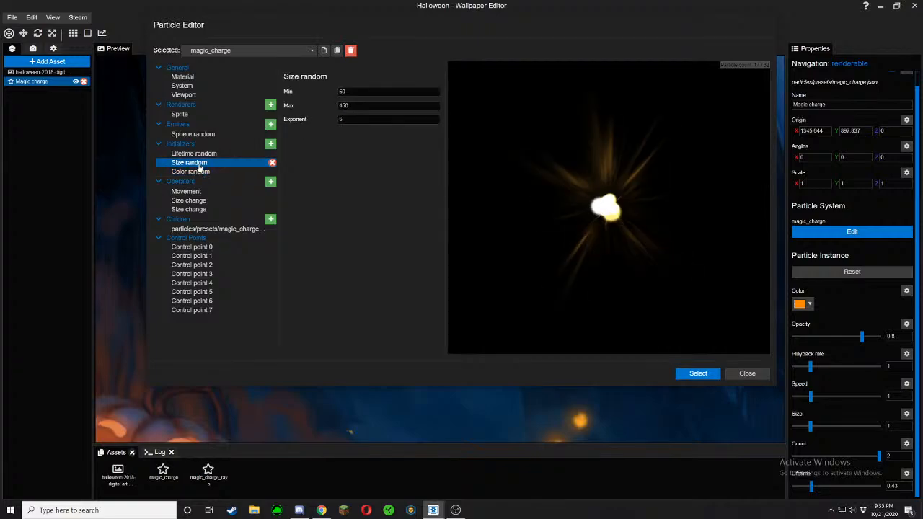
{"action": "left_click_drag", "start_coordinate": [362, 92], "coordinate": [251, 91]}
{"action": "type", "text": "450"}
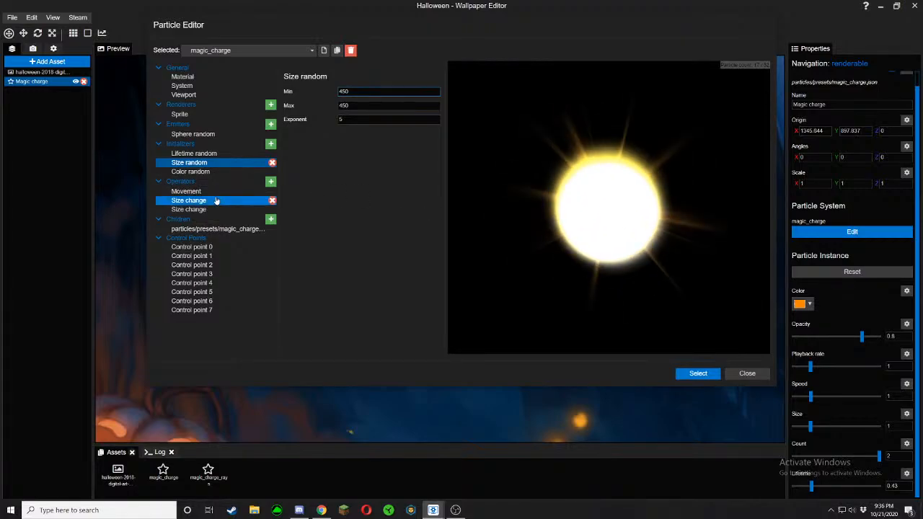
Examine the settings of the particle's child rays, its Movement and Size change operators, and its initializers
{"action": "left_click", "coordinate": [221, 229]}
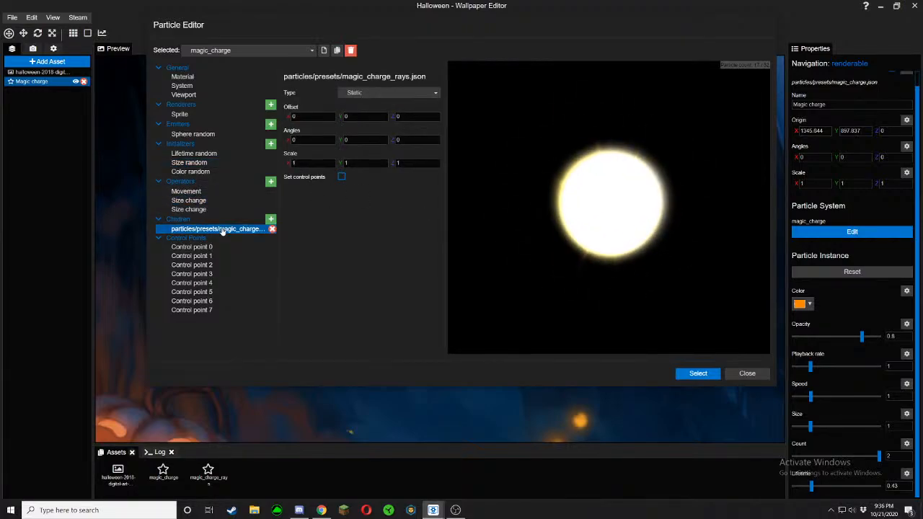
{"action": "left_click", "coordinate": [211, 209]}
{"action": "left_click", "coordinate": [206, 200]}
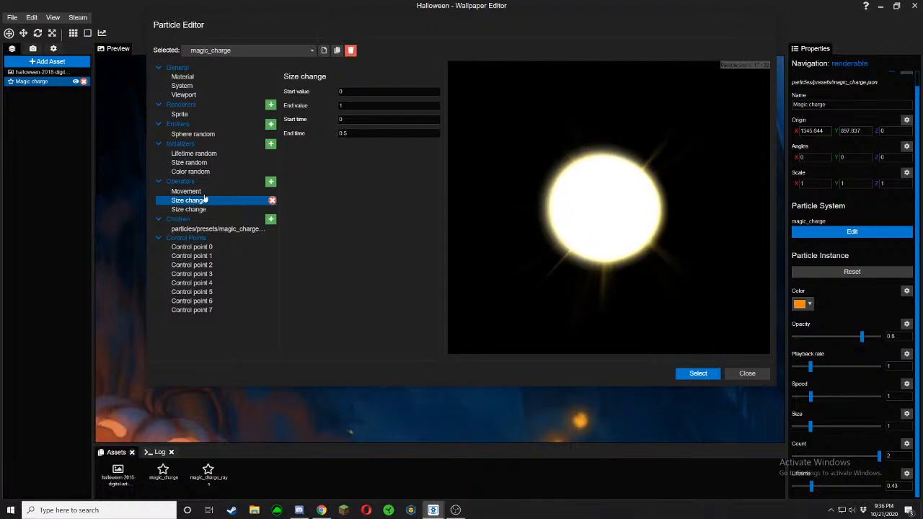
{"action": "left_click", "coordinate": [189, 192]}
{"action": "left_click", "coordinate": [206, 209]}
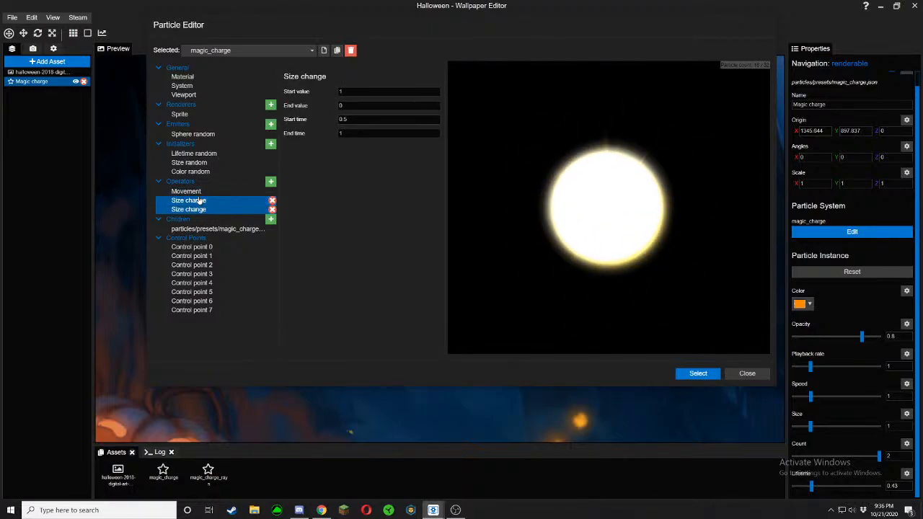
{"action": "left_click", "coordinate": [202, 202]}
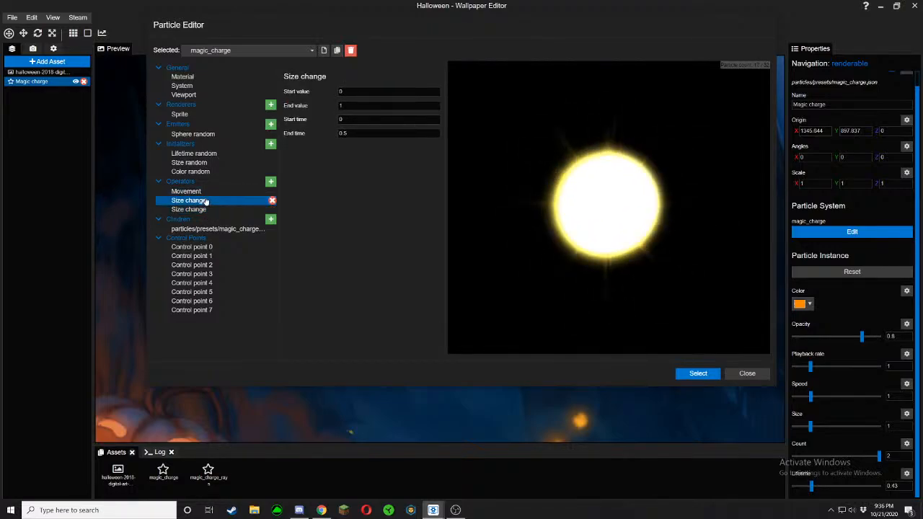
{"action": "left_click", "coordinate": [196, 171]}
{"action": "left_click", "coordinate": [197, 164]}
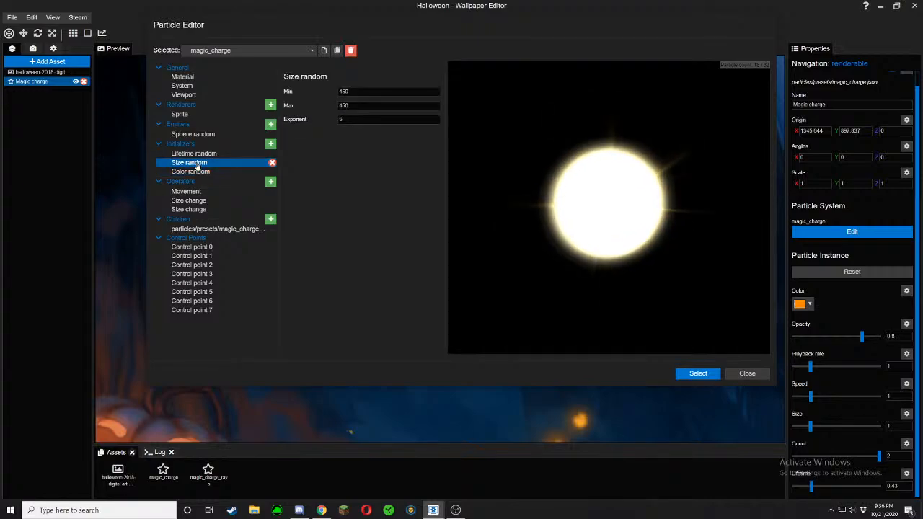
{"action": "left_click", "coordinate": [200, 156]}
Set the Size random exponent to 0 and apply the edited particle system to the wallpaper
{"action": "left_click", "coordinate": [201, 162]}
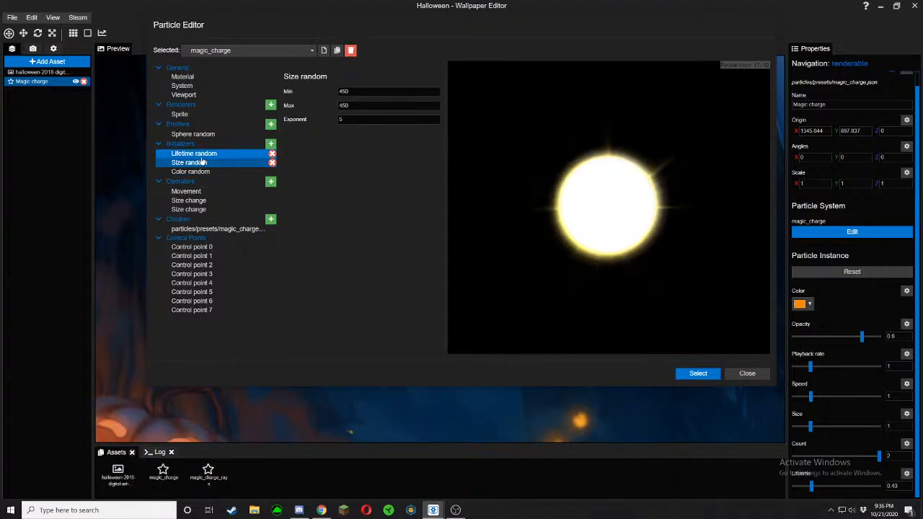
{"action": "left_click_drag", "start_coordinate": [360, 120], "coordinate": [330, 121]}
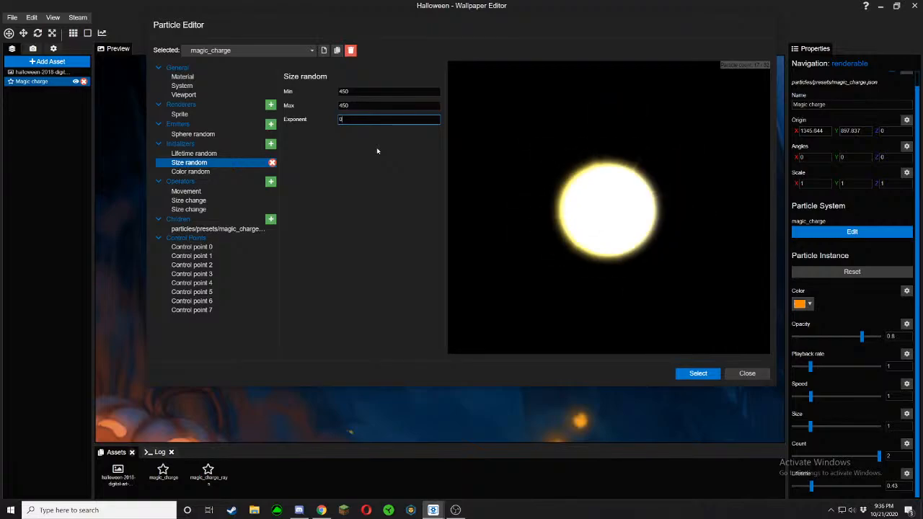
{"action": "left_click", "coordinate": [692, 373]}
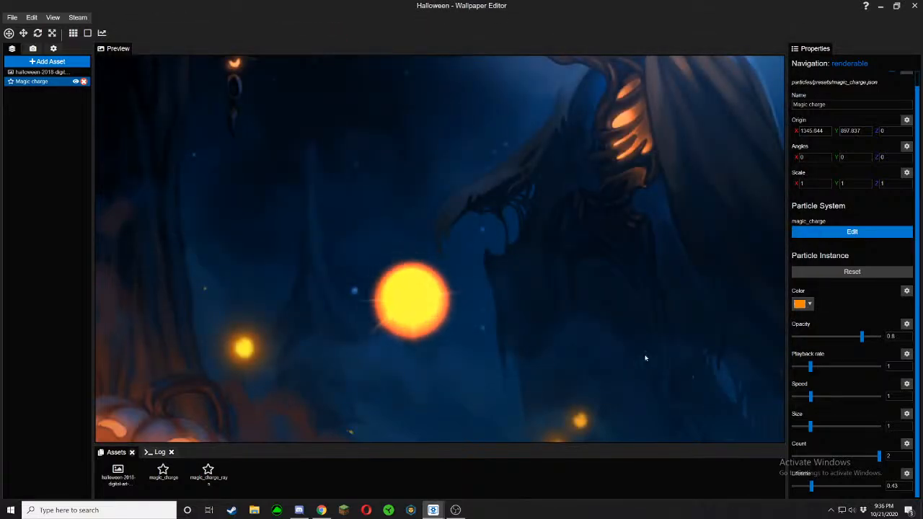
Compare the glowing orb with the painted lights around it and lower its opacity to 0.67
{"action": "scroll", "coordinate": [607, 346], "scroll_direction": "down", "scroll_amount": 4}
{"action": "scroll", "coordinate": [438, 256], "scroll_direction": "up", "scroll_amount": 3}
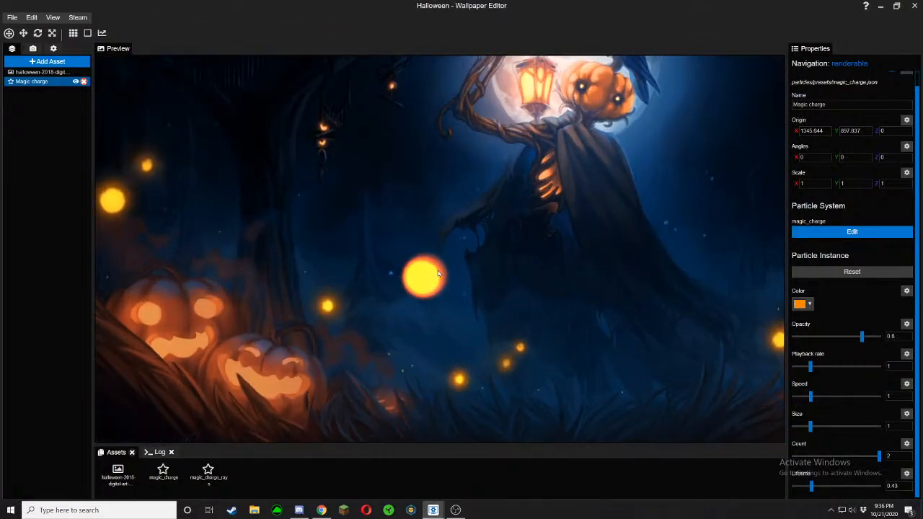
{"action": "left_click_drag", "start_coordinate": [861, 337], "coordinate": [850, 337]}
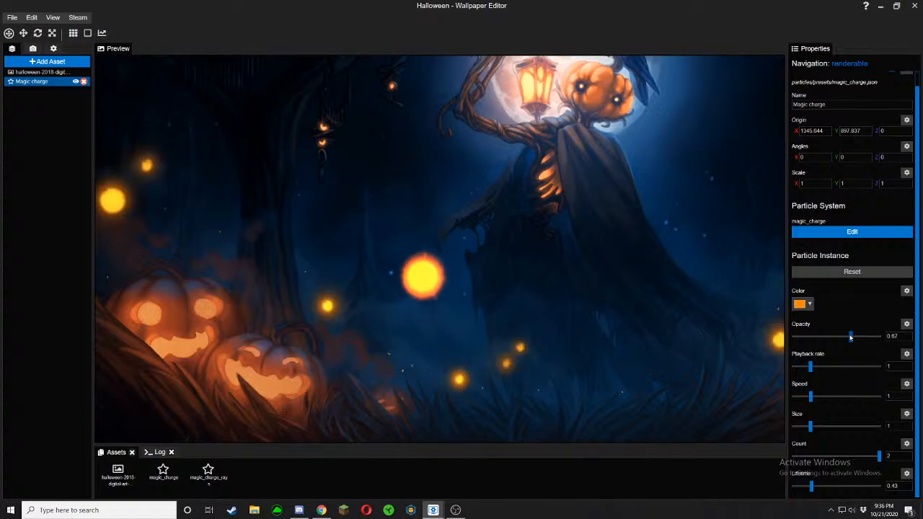
Set the Magic charge particle's speed to 0.32, lifetime to 0.55 and opacity to 0.06
{"action": "left_click_drag", "start_coordinate": [848, 336], "coordinate": [809, 341]}
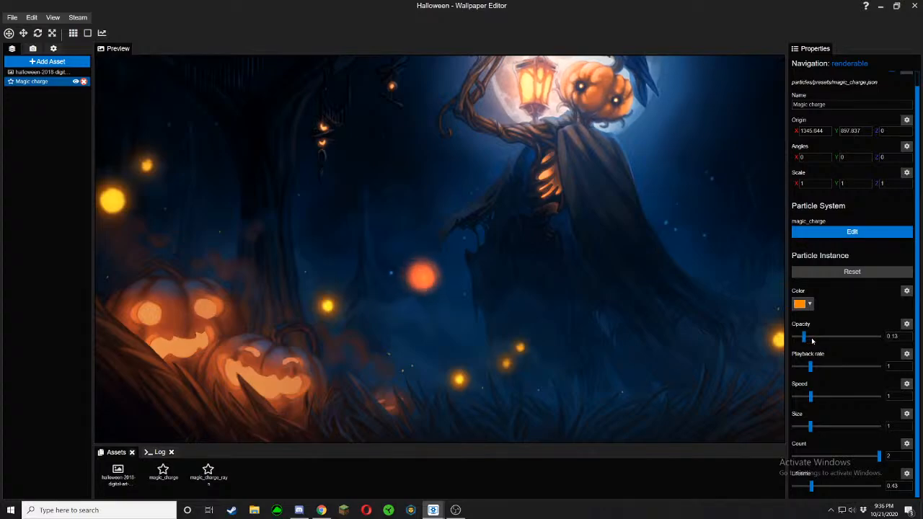
{"action": "left_click_drag", "start_coordinate": [811, 395], "coordinate": [798, 399]}
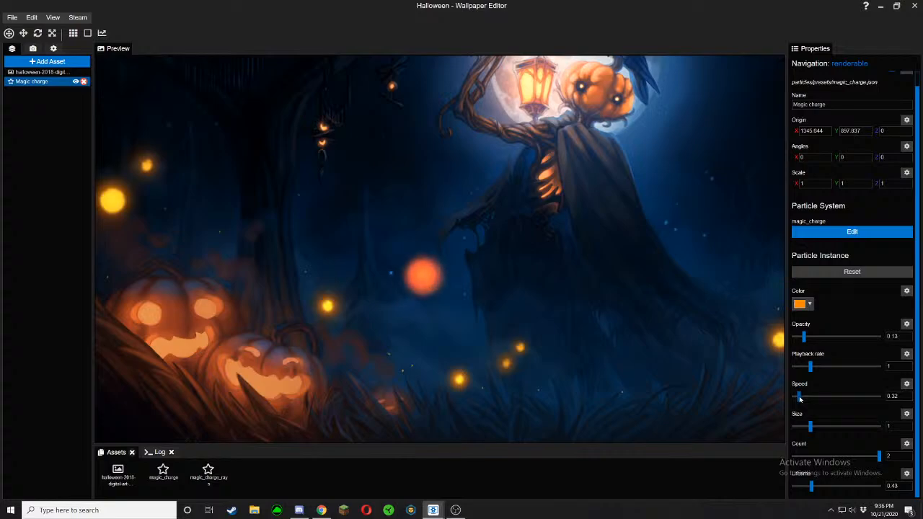
{"action": "left_click_drag", "start_coordinate": [811, 486], "coordinate": [818, 487]}
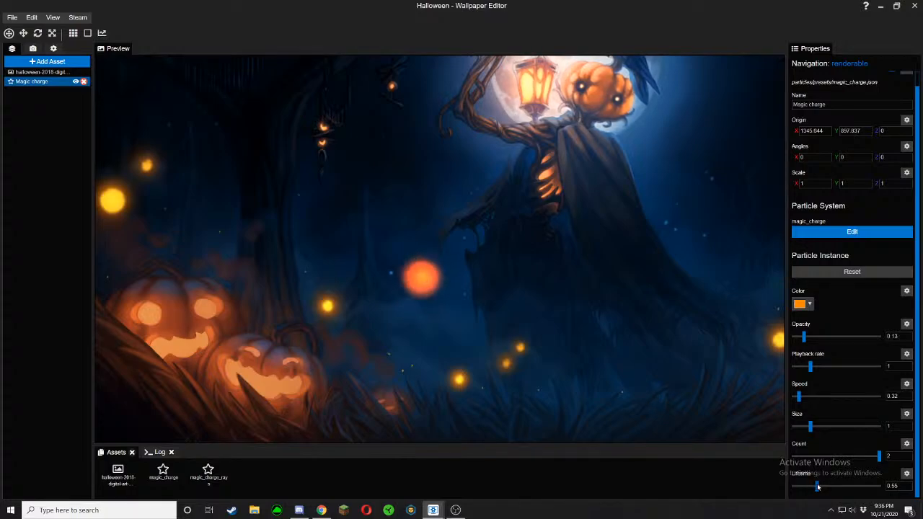
{"action": "scroll", "coordinate": [443, 308], "scroll_direction": "up", "scroll_amount": 3}
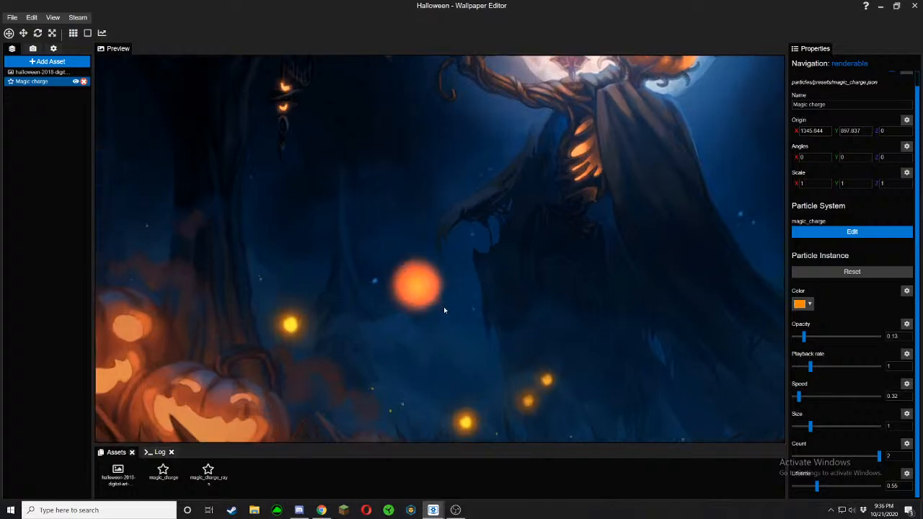
{"action": "left_click_drag", "start_coordinate": [805, 339], "coordinate": [796, 339]}
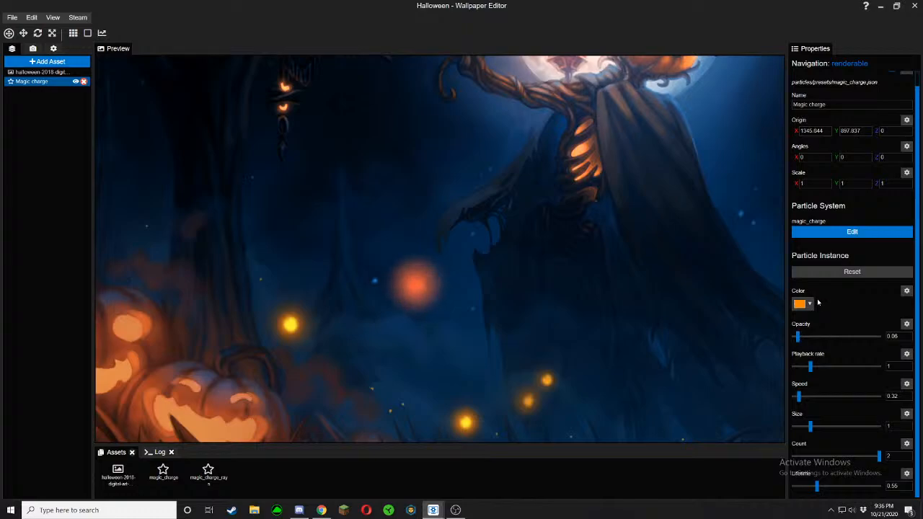
Change the particle's colour to golden yellow #ffcf00 and save the project
{"action": "left_click", "coordinate": [810, 305]}
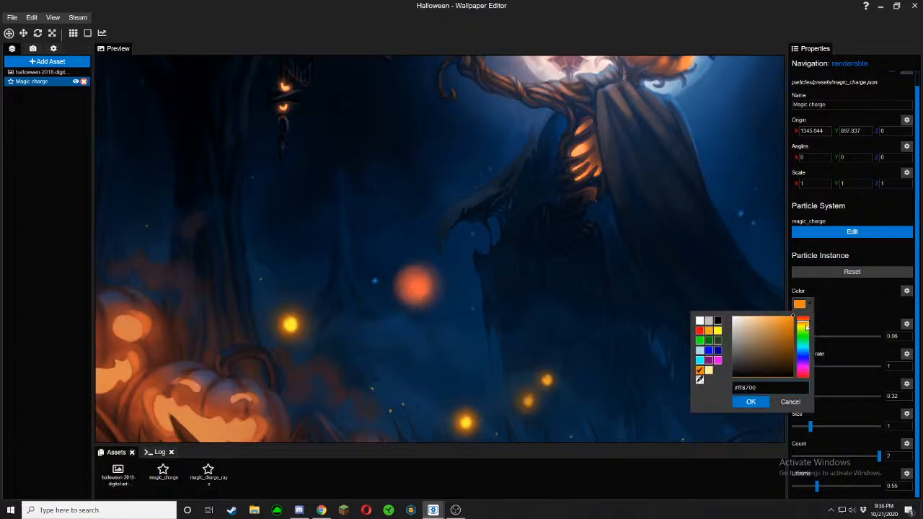
{"action": "left_click", "coordinate": [806, 326]}
{"action": "left_click_drag", "start_coordinate": [806, 327], "coordinate": [808, 326]}
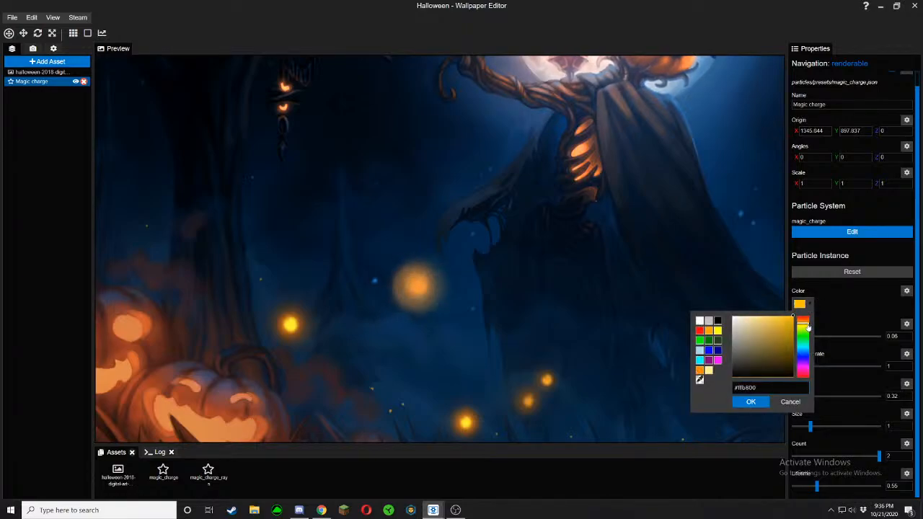
{"action": "left_click", "coordinate": [808, 328]}
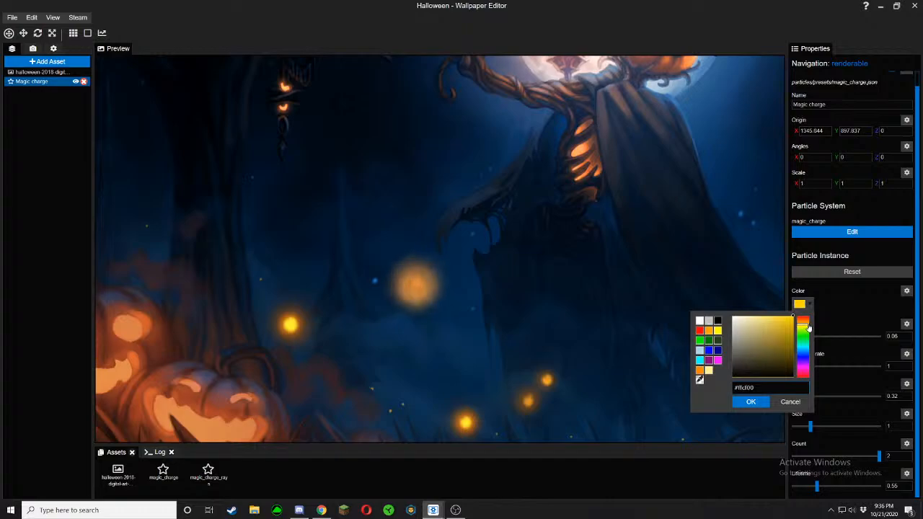
{"action": "scroll", "coordinate": [616, 281], "scroll_direction": "down", "scroll_amount": 2}
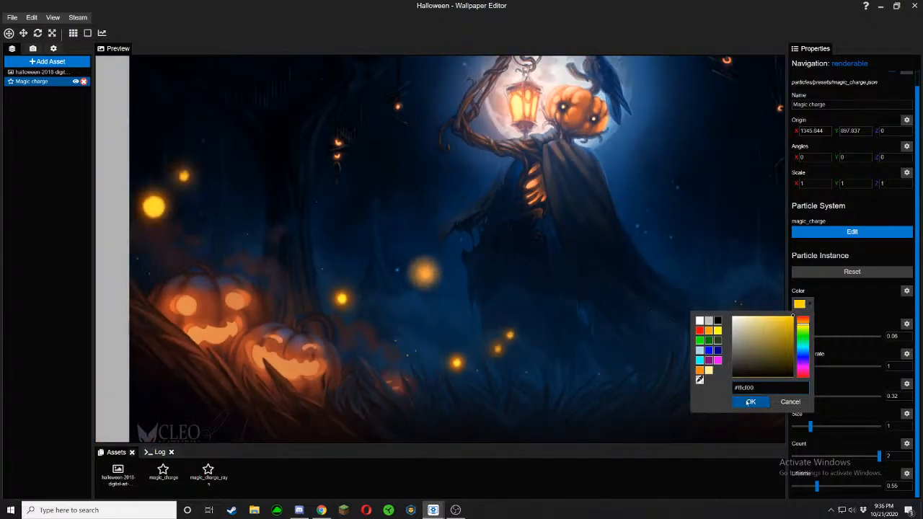
{"action": "left_click", "coordinate": [447, 287]}
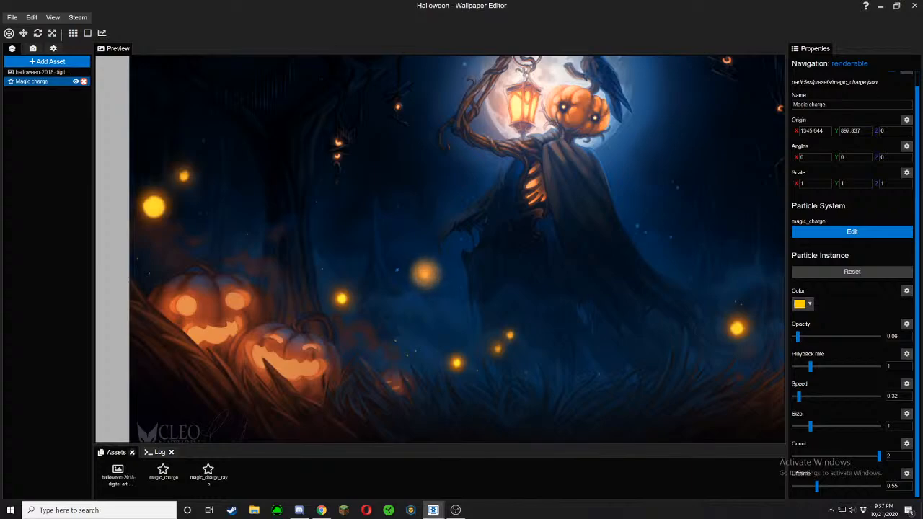
{"action": "key", "text": "ctrl+s"}
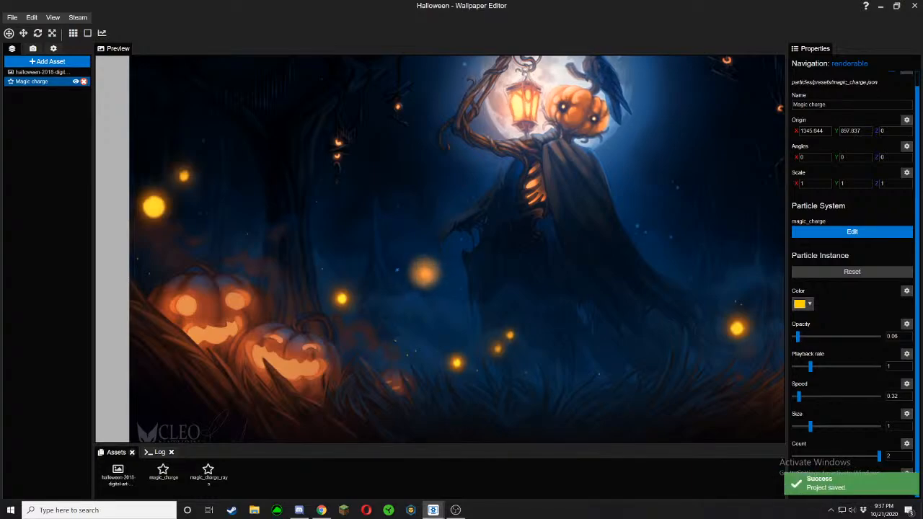
{"action": "key", "text": "alt+Tab"}
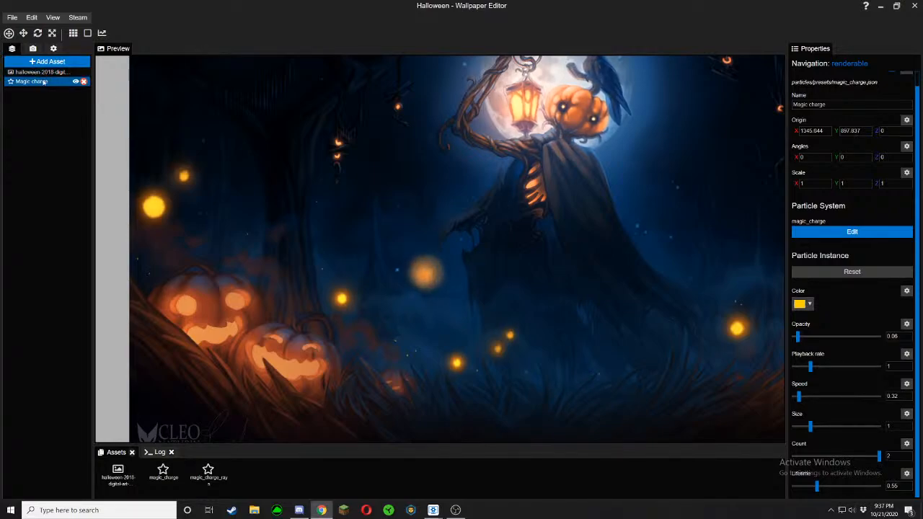
Move the particle onto the left eye of the leftmost pumpkin, at about X 262, Y 752
{"action": "left_click", "coordinate": [25, 33]}
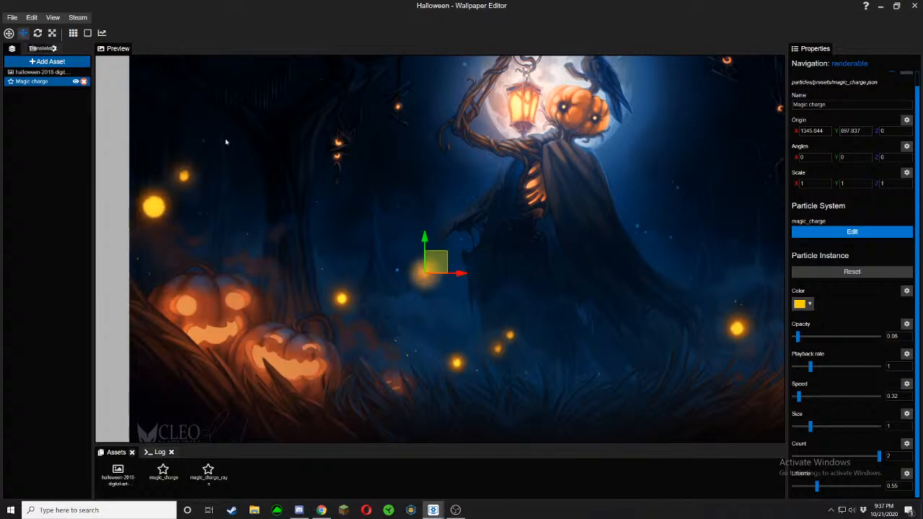
{"action": "left_click_drag", "start_coordinate": [435, 263], "coordinate": [201, 297]}
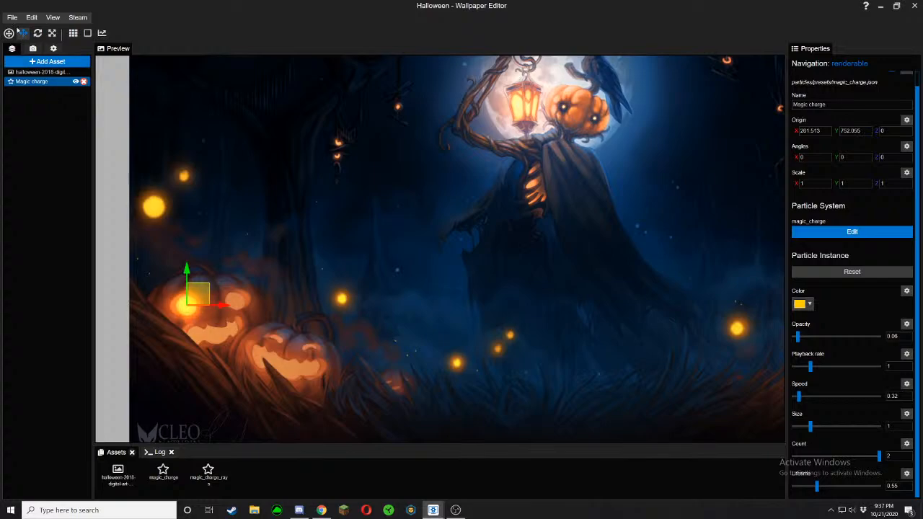
{"action": "left_click", "coordinate": [24, 34]}
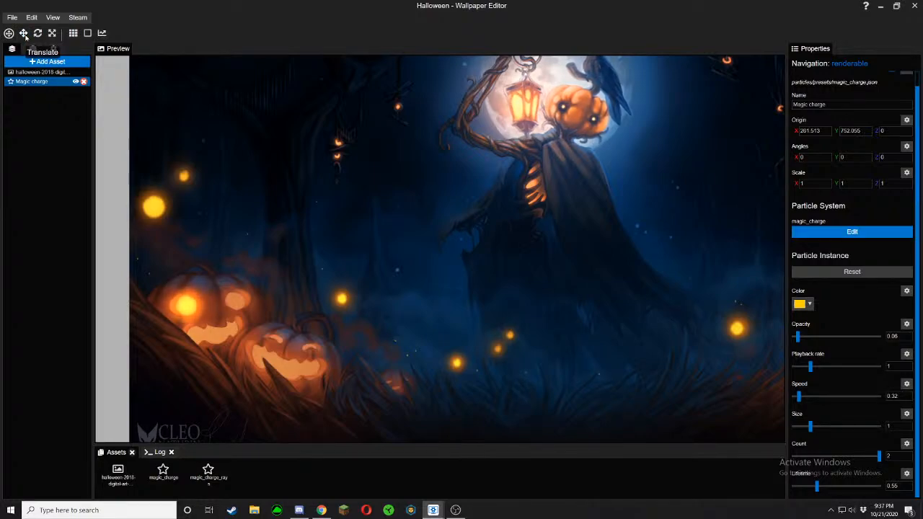
Duplicate the Magic charge particle and move the copy onto the leftmost pumpkin's right eye, at about X 483, Y 771
{"action": "right_click", "coordinate": [33, 83]}
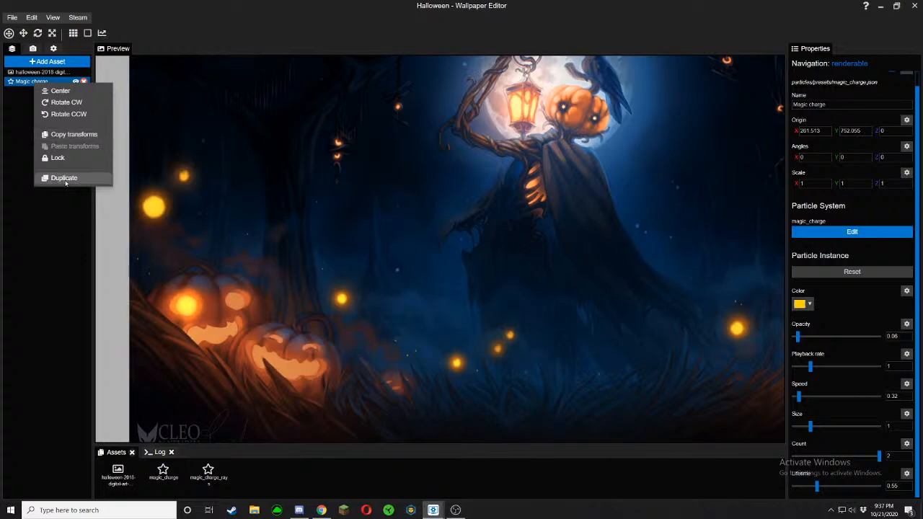
{"action": "left_click", "coordinate": [64, 178]}
{"action": "left_click", "coordinate": [24, 34]}
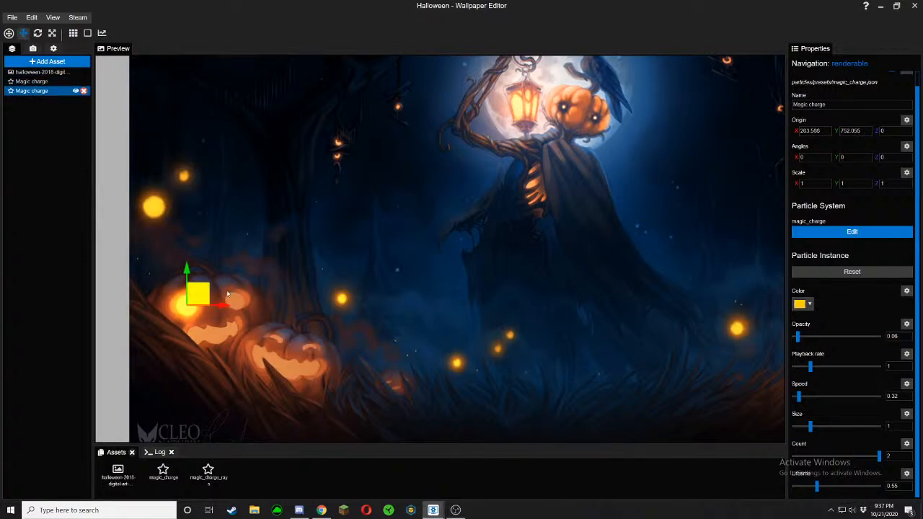
{"action": "left_click_drag", "start_coordinate": [199, 293], "coordinate": [247, 291]}
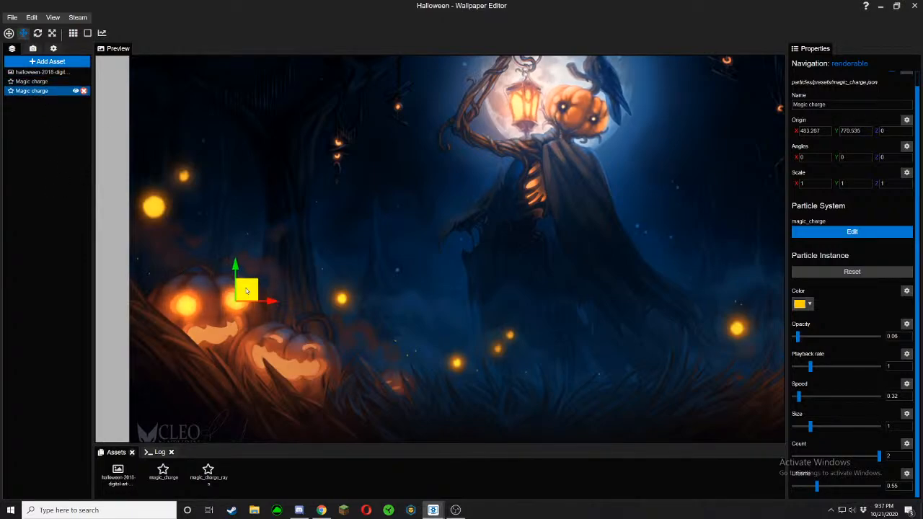
{"action": "left_click", "coordinate": [24, 34]}
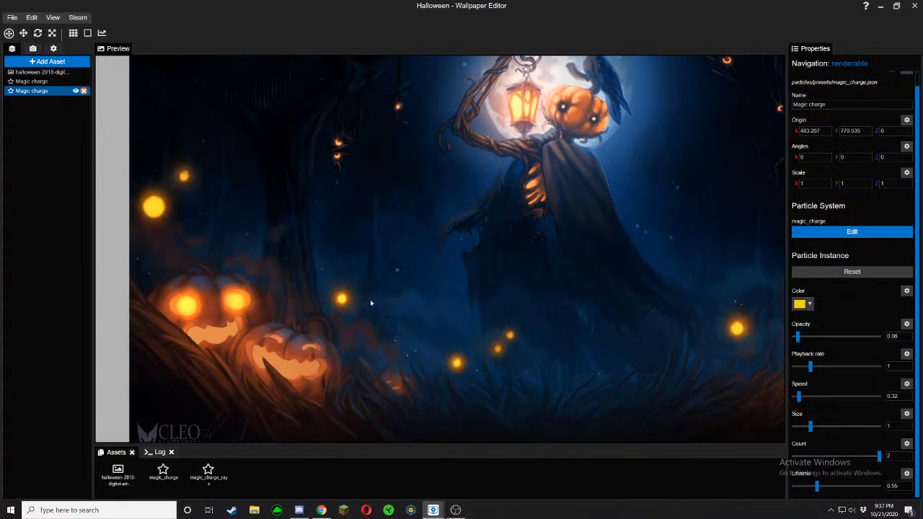
Duplicate the particle again and place the copy on the second pumpkin's left eye, at about X 672, Y 600
{"action": "scroll", "coordinate": [371, 302], "scroll_direction": "down", "scroll_amount": 4}
{"action": "left_click_drag", "start_coordinate": [370, 302], "coordinate": [356, 292]}
{"action": "scroll", "coordinate": [332, 309], "scroll_direction": "up", "scroll_amount": 2}
{"action": "right_click", "coordinate": [27, 94]}
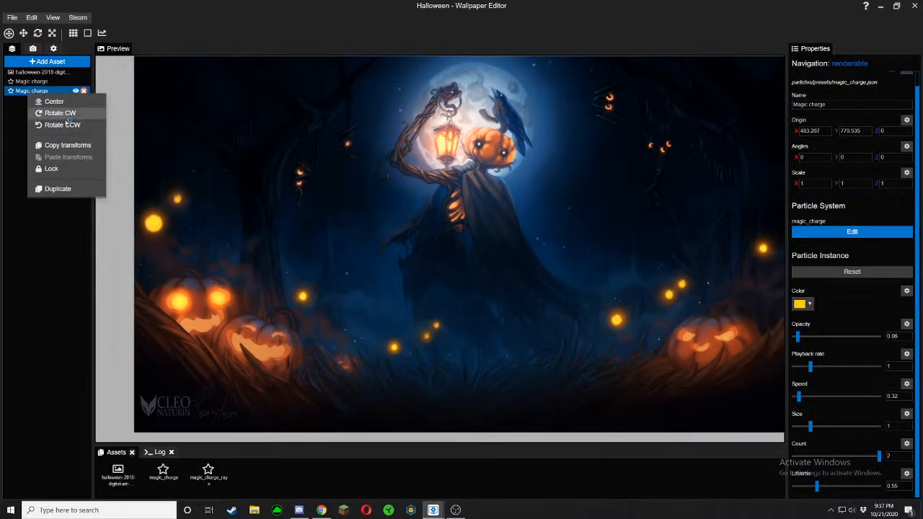
{"action": "left_click", "coordinate": [58, 189]}
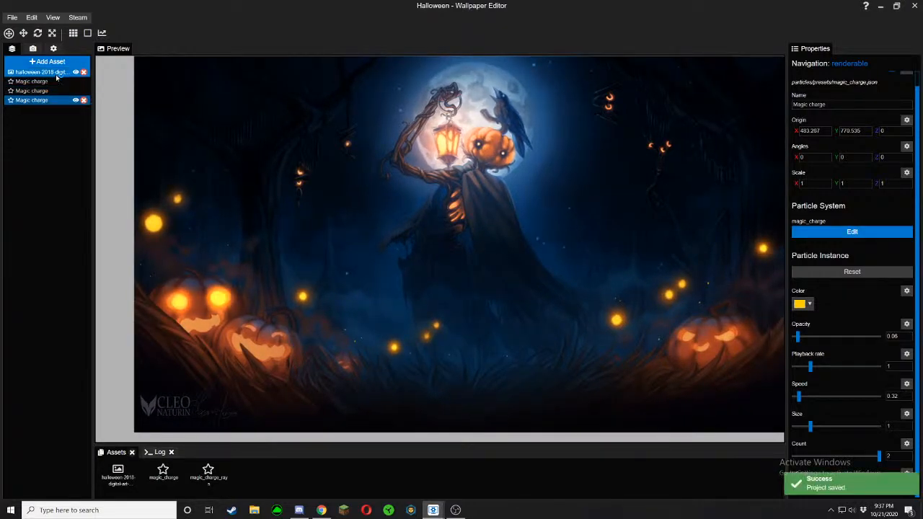
{"action": "left_click_drag", "start_coordinate": [232, 289], "coordinate": [263, 317]}
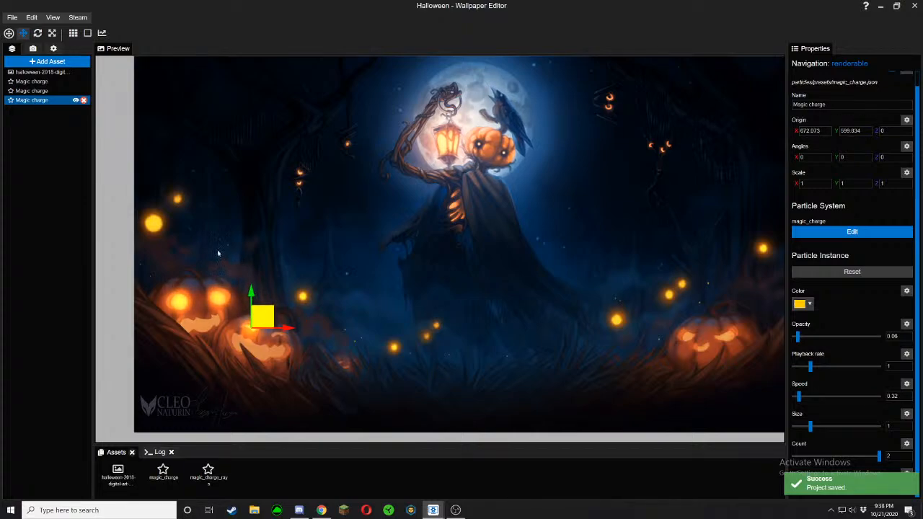
Duplicate the newest particle and move the copy onto the second pumpkin's right eye, at about X 835, Y 564
{"action": "right_click", "coordinate": [30, 99]}
{"action": "left_click", "coordinate": [57, 196]}
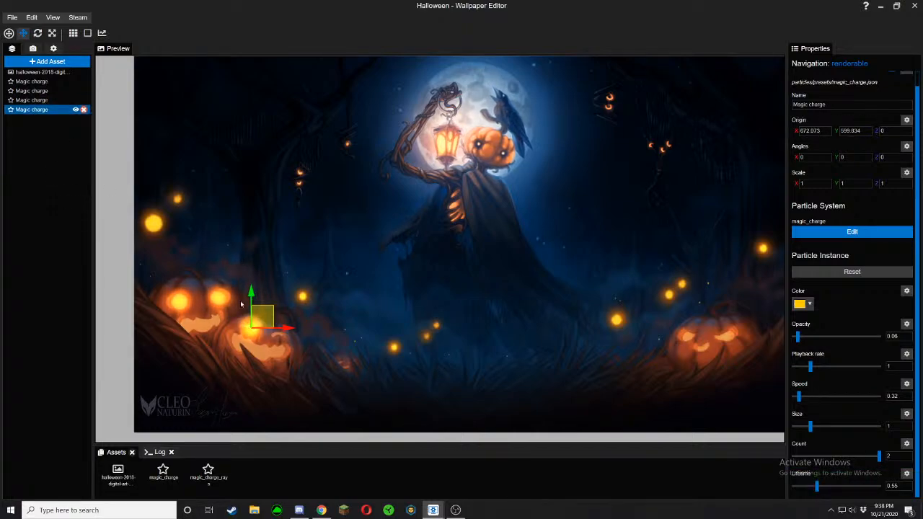
{"action": "left_click_drag", "start_coordinate": [278, 323], "coordinate": [306, 330]}
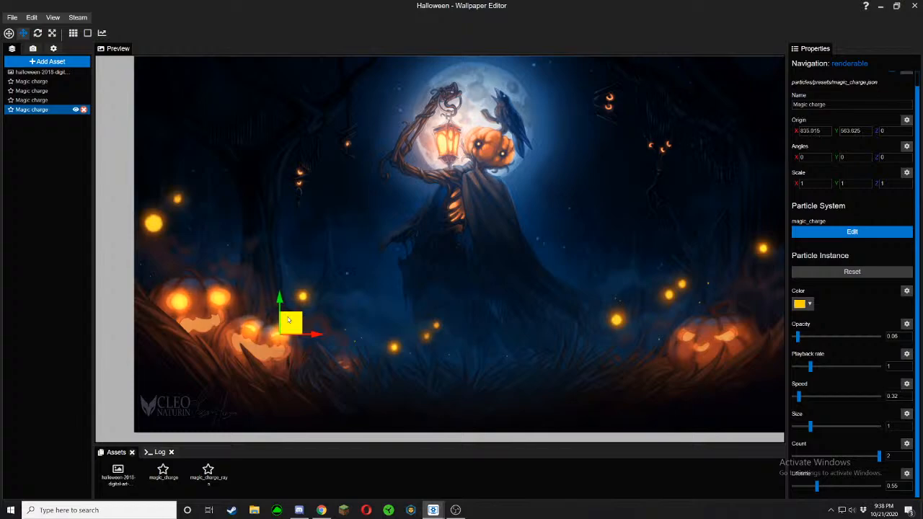
Duplicate the newest particle and move the copy onto the far-right pumpkin's left eye, at about X 3176, Y 558
{"action": "right_click", "coordinate": [39, 114]}
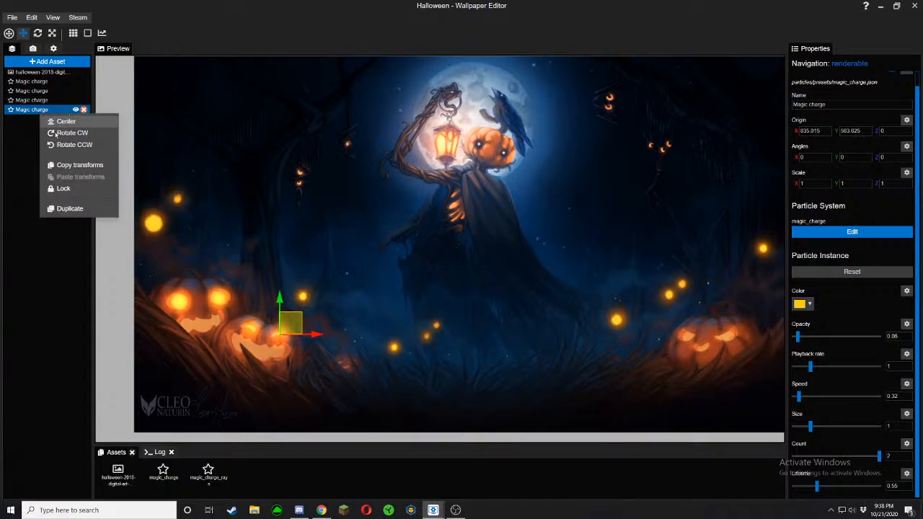
{"action": "left_click", "coordinate": [72, 209]}
{"action": "left_click_drag", "start_coordinate": [287, 320], "coordinate": [693, 322]}
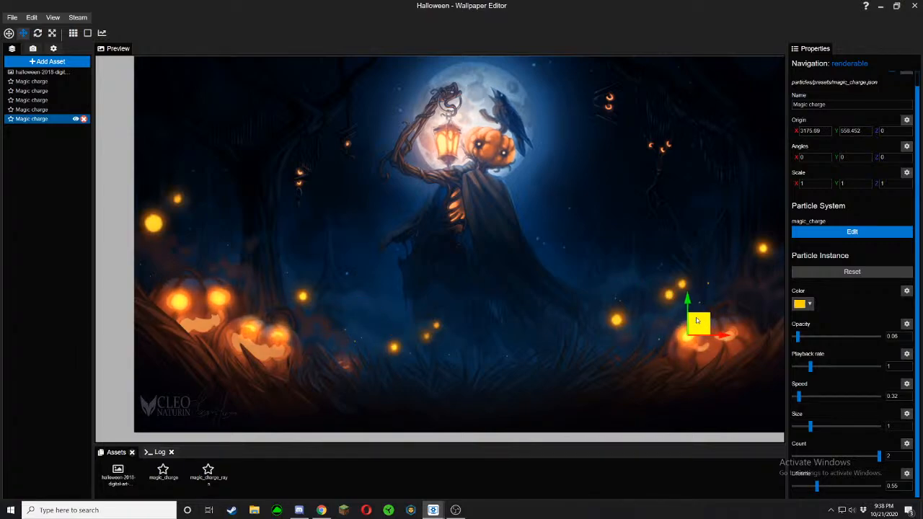
Duplicate the newest particle and move the copy onto the far-right pumpkin's right eye, at about X 3403, Y 561
{"action": "right_click", "coordinate": [43, 120]}
{"action": "left_click", "coordinate": [81, 217]}
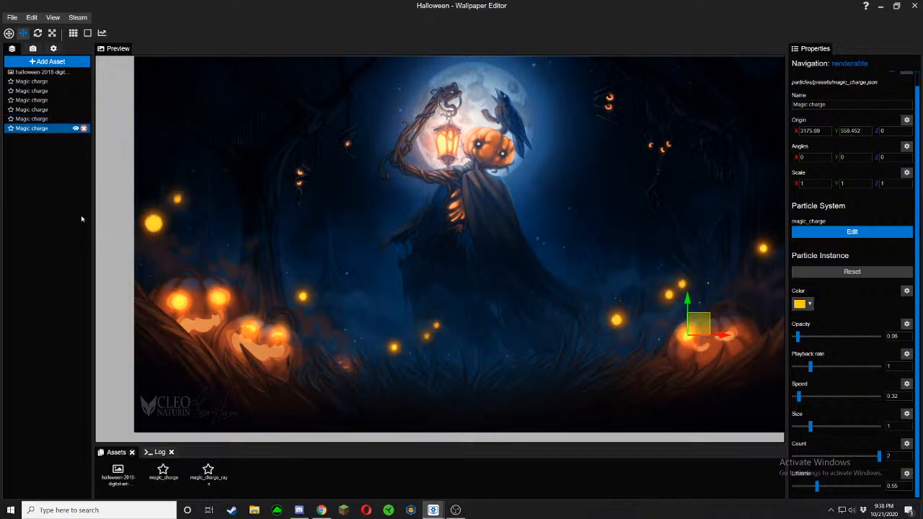
{"action": "left_click_drag", "start_coordinate": [698, 324], "coordinate": [736, 321]}
Scale the glow on the far-right pumpkin's right eye to about 1.095 in X and 0.625 in Y to fit the eye shape
{"action": "mouse_move", "coordinate": [665, 235]}
{"action": "left_mouse_down"}
{"action": "mouse_move", "coordinate": [517, 249]}
{"action": "mouse_move", "coordinate": [573, 221]}
{"action": "mouse_move", "coordinate": [599, 234]}
{"action": "mouse_move", "coordinate": [665, 234]}
{"action": "left_mouse_up"}
{"action": "scroll", "coordinate": [292, 304], "scroll_direction": "up", "scroll_amount": 3}
{"action": "left_click_drag", "start_coordinate": [169, 316], "coordinate": [261, 316]}
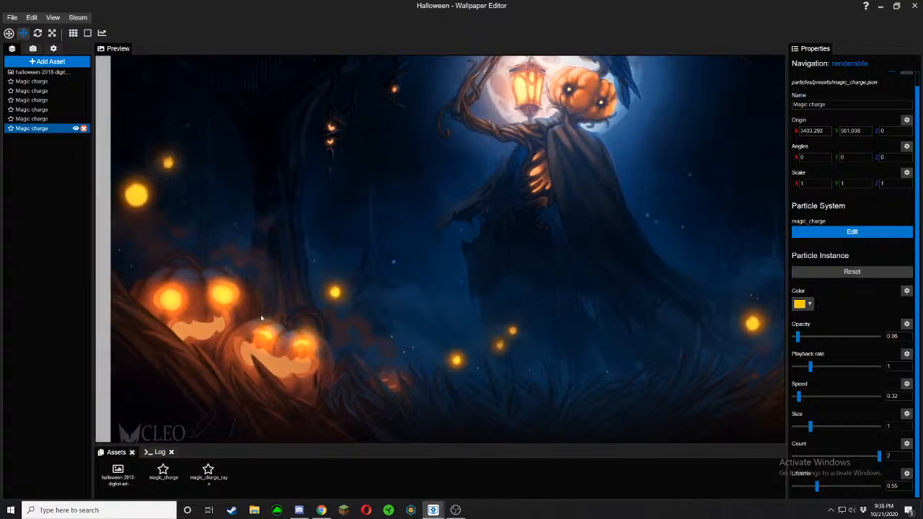
{"action": "left_click", "coordinate": [54, 36]}
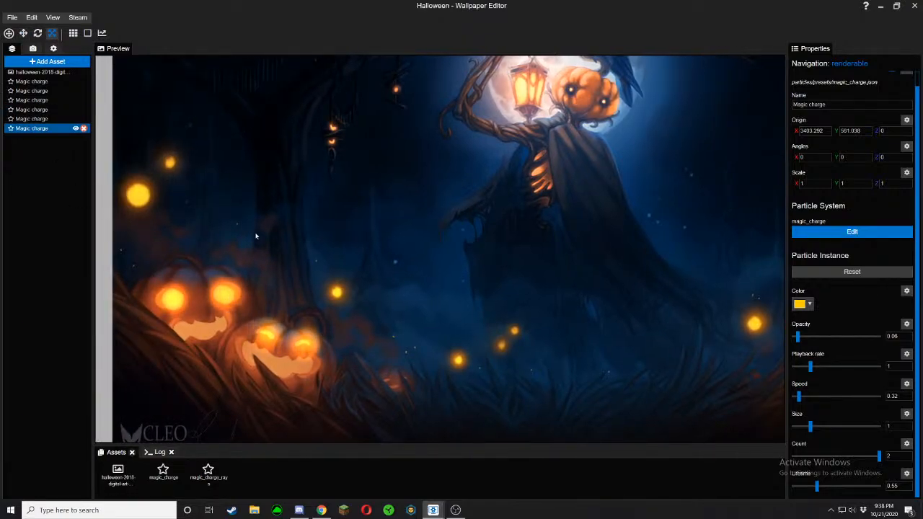
{"action": "left_click_drag", "start_coordinate": [484, 290], "coordinate": [240, 262]}
{"action": "left_click_drag", "start_coordinate": [657, 280], "coordinate": [656, 288]}
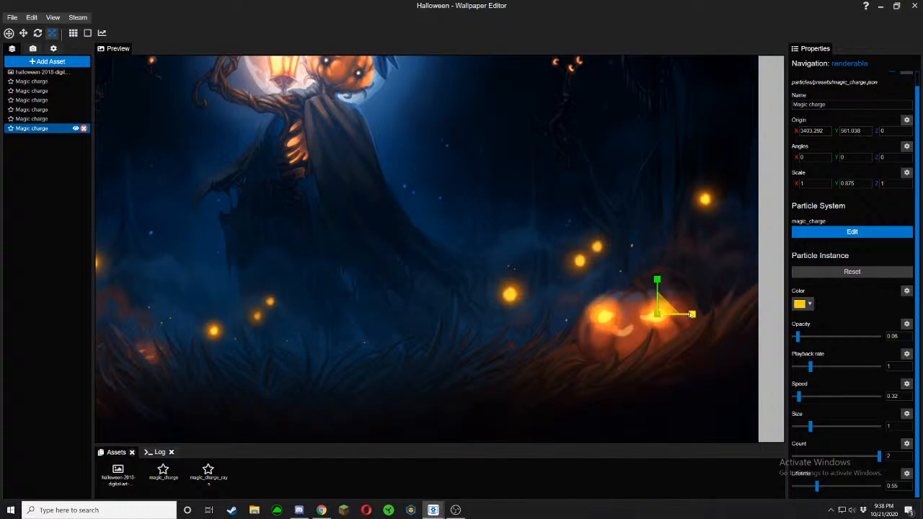
{"action": "left_click_drag", "start_coordinate": [698, 314], "coordinate": [702, 315]}
{"action": "mouse_move", "coordinate": [656, 282]}
{"action": "left_mouse_down"}
{"action": "mouse_move", "coordinate": [657, 307]}
{"action": "mouse_move", "coordinate": [657, 279]}
{"action": "left_mouse_up"}
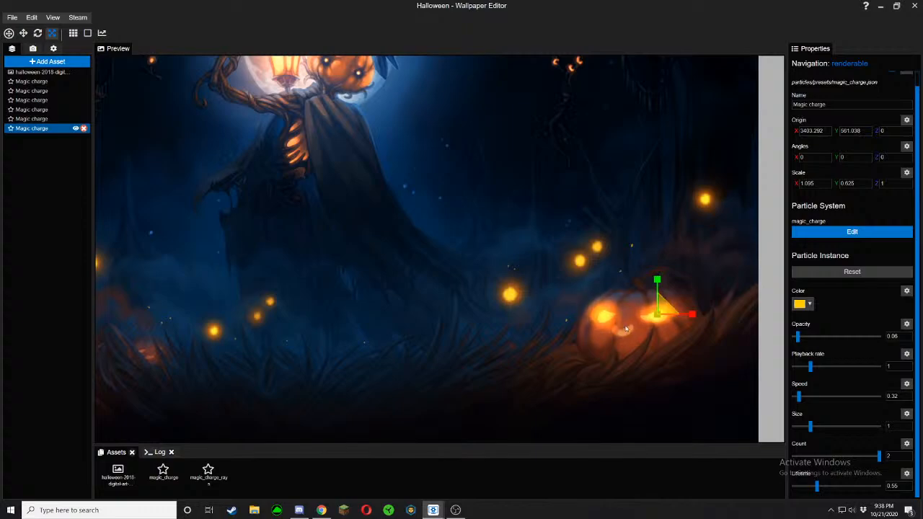
Select the glow on the far-right pumpkin's left eye and save the project
{"action": "left_click", "coordinate": [27, 119]}
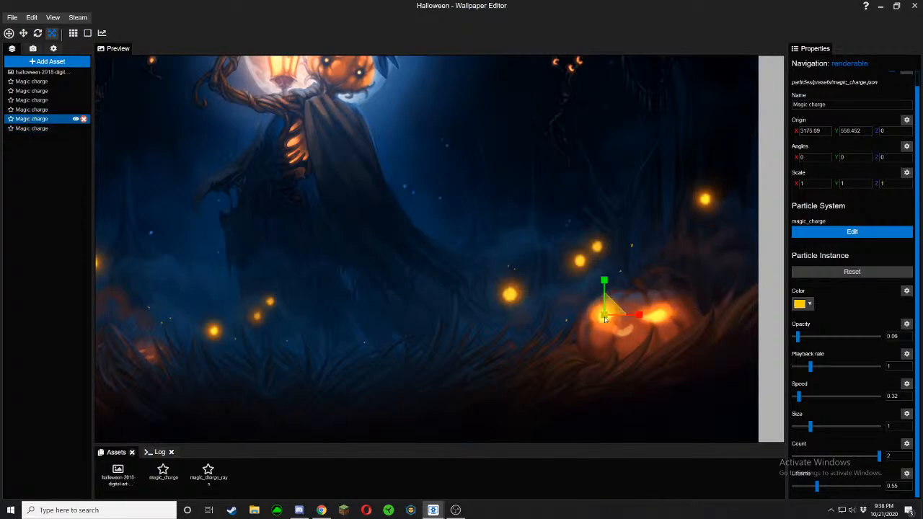
{"action": "left_click", "coordinate": [53, 34]}
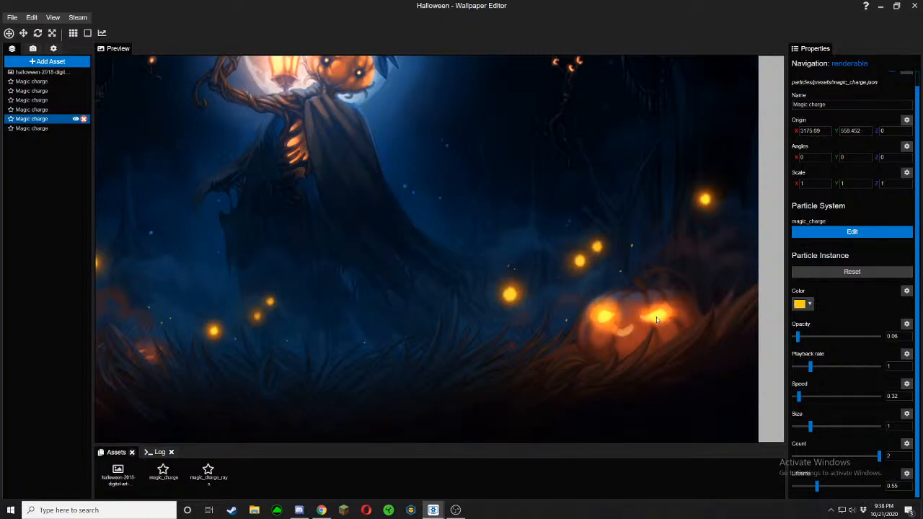
{"action": "key", "text": "ctrl+s"}
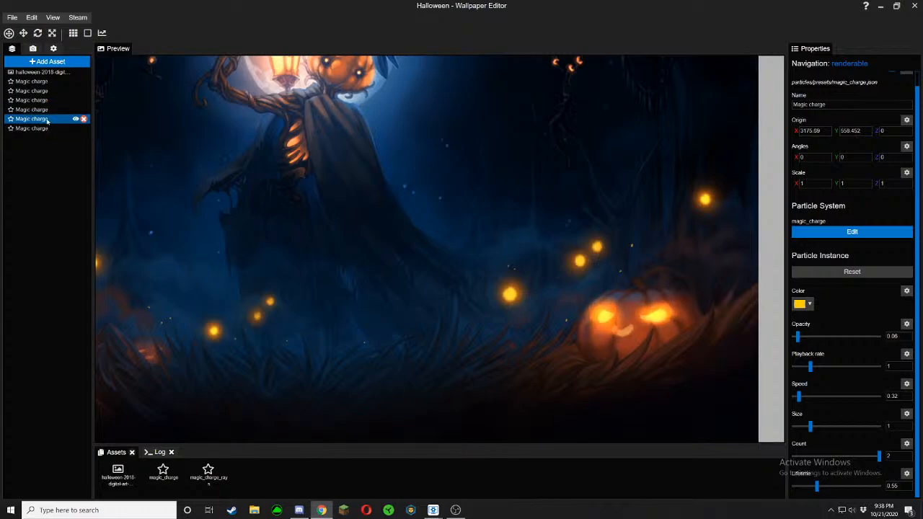
Scale the far-right pumpkin's left-eye glow to about 1.025 in X and 0.615 in Y, and rotate it to about -10.9 degrees
{"action": "left_click", "coordinate": [24, 33]}
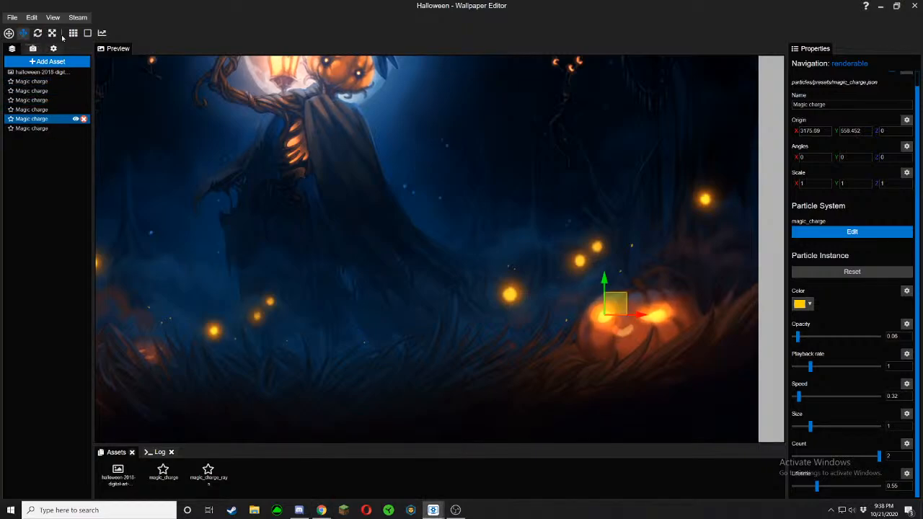
{"action": "left_click", "coordinate": [52, 33]}
{"action": "left_click_drag", "start_coordinate": [604, 279], "coordinate": [603, 308]}
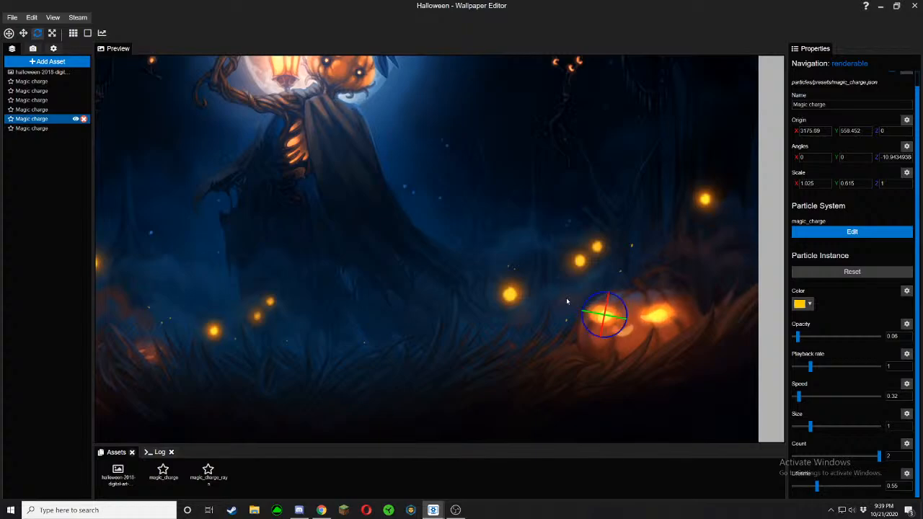
Rotate the far-right pumpkin's right-eye glow to about 10.5 degrees and move it to about X 3401, Y 553
{"action": "left_click", "coordinate": [55, 128], "text": "ctrl"}
{"action": "left_click", "coordinate": [47, 129]}
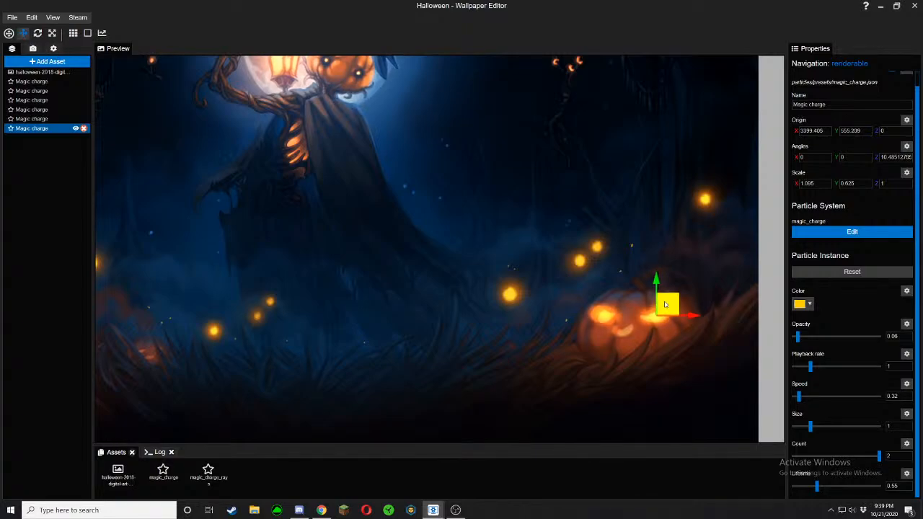
{"action": "left_click_drag", "start_coordinate": [665, 304], "coordinate": [667, 306]}
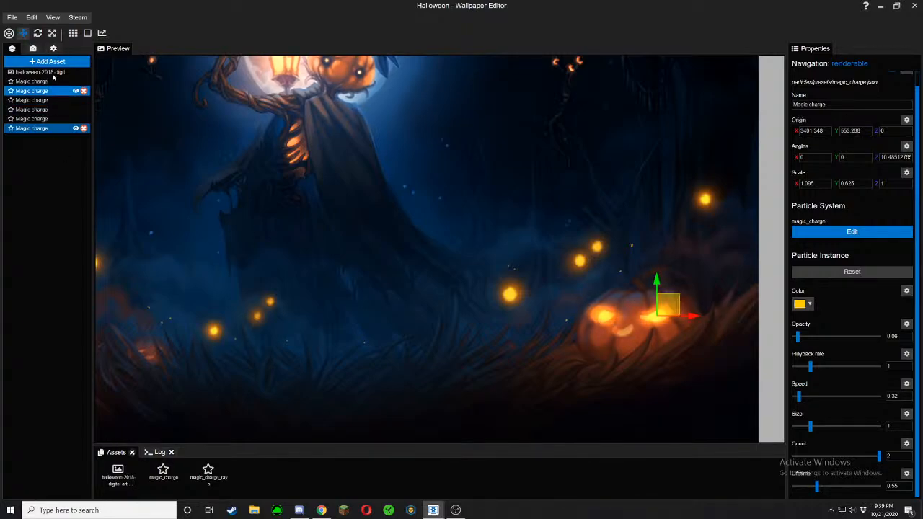
{"action": "left_click", "coordinate": [36, 50]}
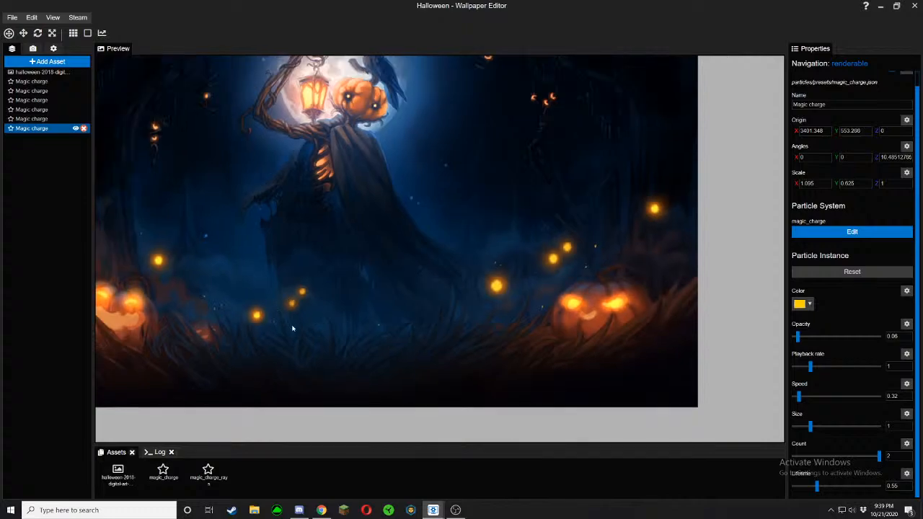
Scale the glow on the second pumpkin's right eye to about 0.575 in Y to flatten it to the eye shape
{"action": "left_click_drag", "start_coordinate": [286, 342], "coordinate": [649, 338]}
{"action": "scroll", "coordinate": [285, 342], "scroll_direction": "up", "scroll_amount": 4}
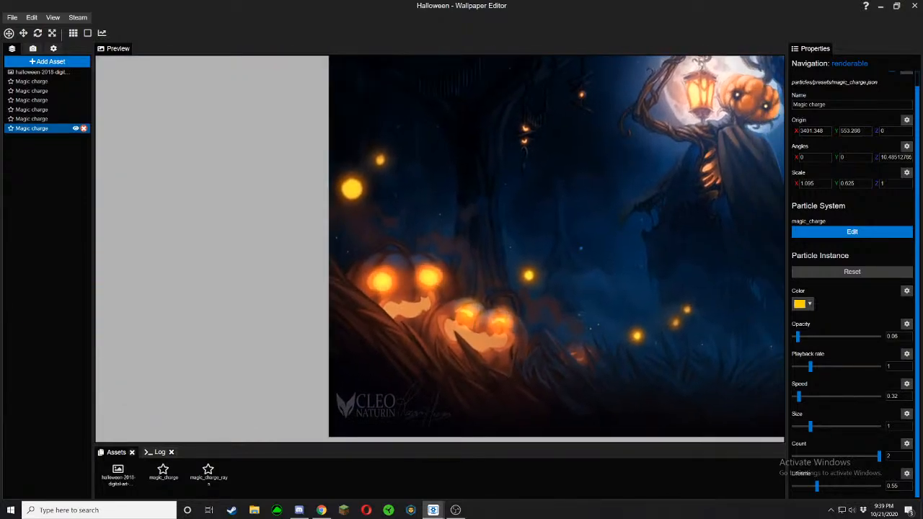
{"action": "left_click", "coordinate": [32, 110]}
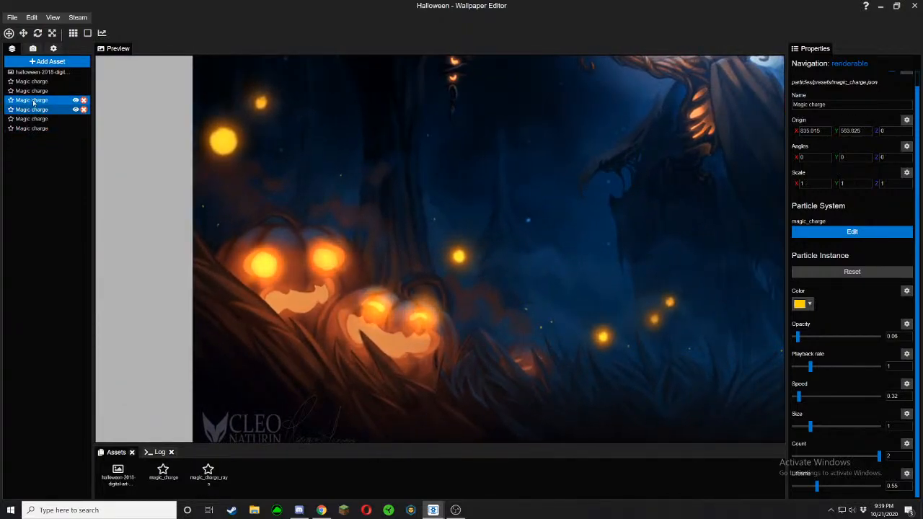
{"action": "left_click", "coordinate": [52, 33]}
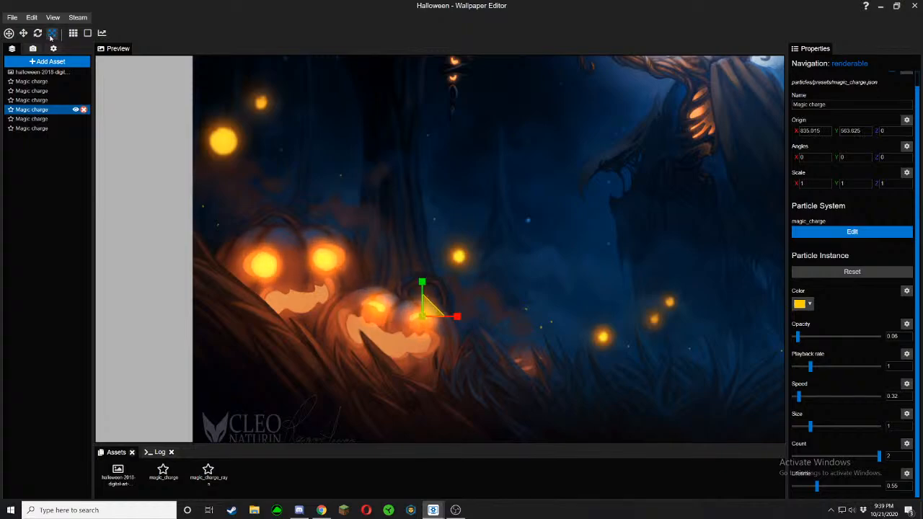
{"action": "left_click_drag", "start_coordinate": [422, 282], "coordinate": [423, 304]}
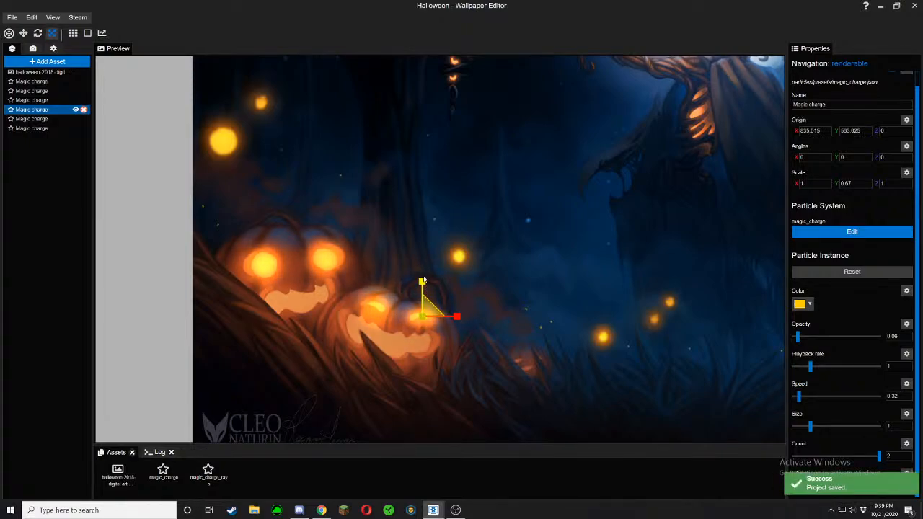
{"action": "left_click_drag", "start_coordinate": [423, 282], "coordinate": [426, 289]}
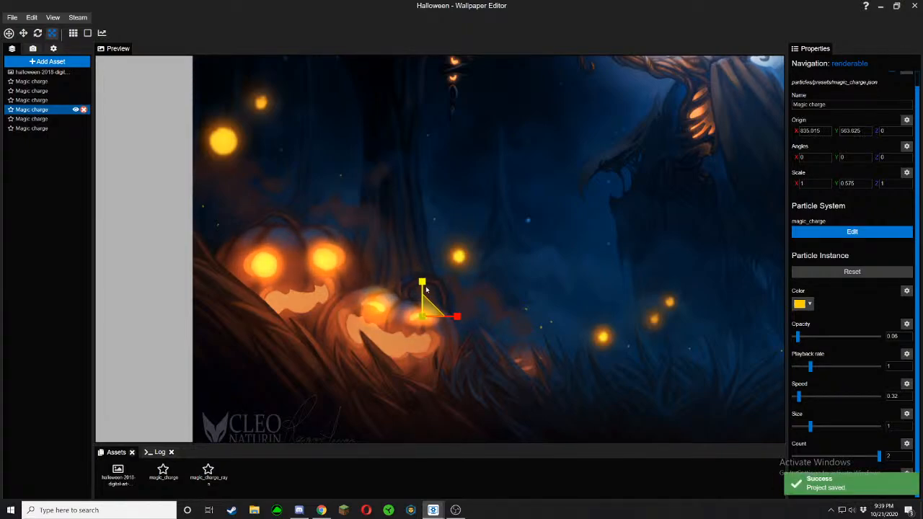
Scale the second pumpkin's left-eye glow to about 0.56 in Y and rotate it to about -14.9 degrees
{"action": "left_click", "coordinate": [31, 100]}
{"action": "left_click_drag", "start_coordinate": [379, 272], "coordinate": [389, 296]}
{"action": "left_click", "coordinate": [9, 33]}
Rotate the second pumpkin's right-eye glow to about 2.2 degrees at about X 824, Y 565, and move its left-eye glow to about X 670, Y 603
{"action": "left_click", "coordinate": [41, 109]}
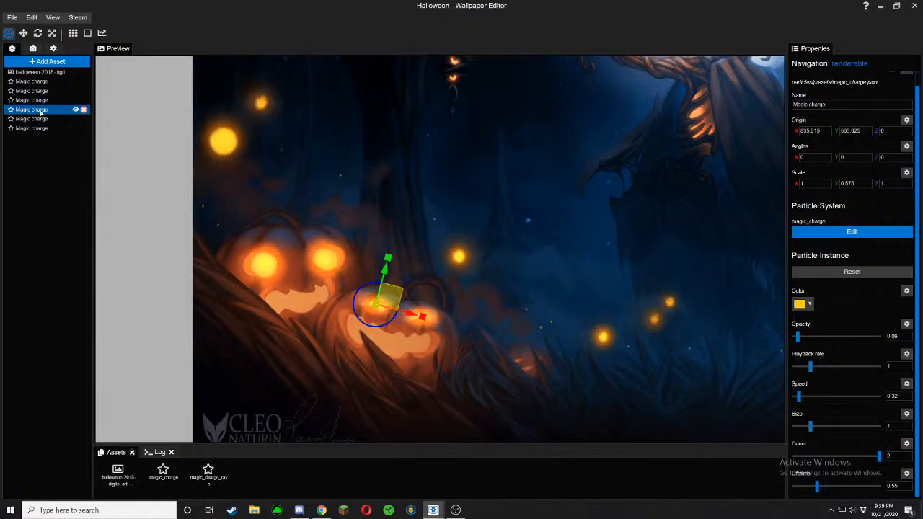
{"action": "mouse_move", "coordinate": [441, 305]}
{"action": "left_mouse_down"}
{"action": "mouse_move", "coordinate": [419, 295]}
{"action": "mouse_move", "coordinate": [433, 315]}
{"action": "left_mouse_up"}
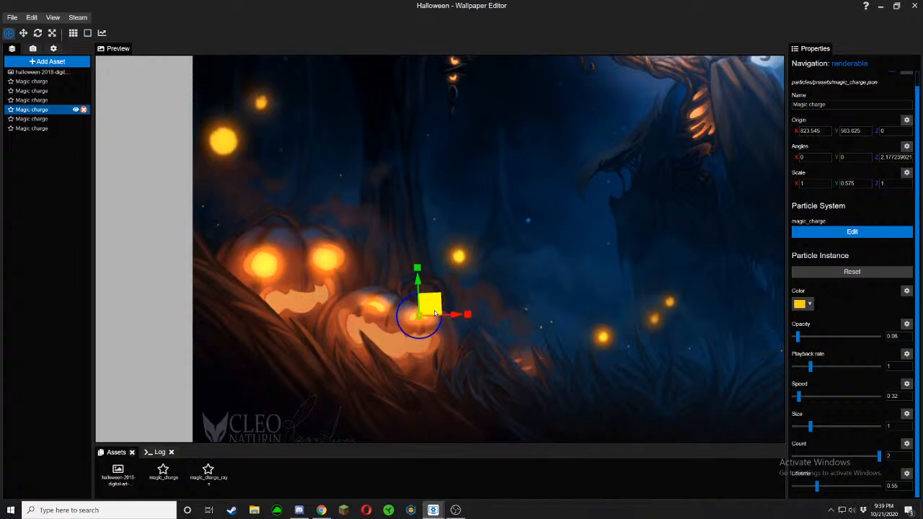
{"action": "left_click", "coordinate": [26, 100]}
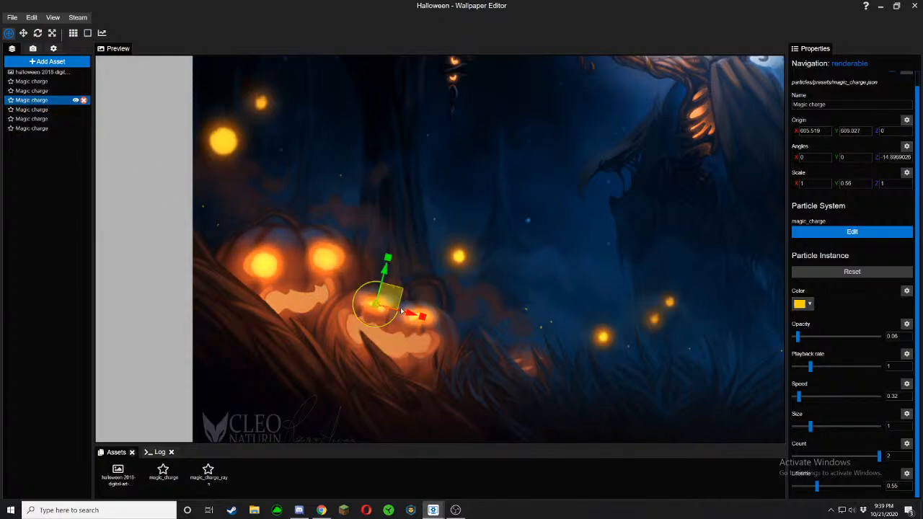
{"action": "left_click_drag", "start_coordinate": [396, 300], "coordinate": [394, 300]}
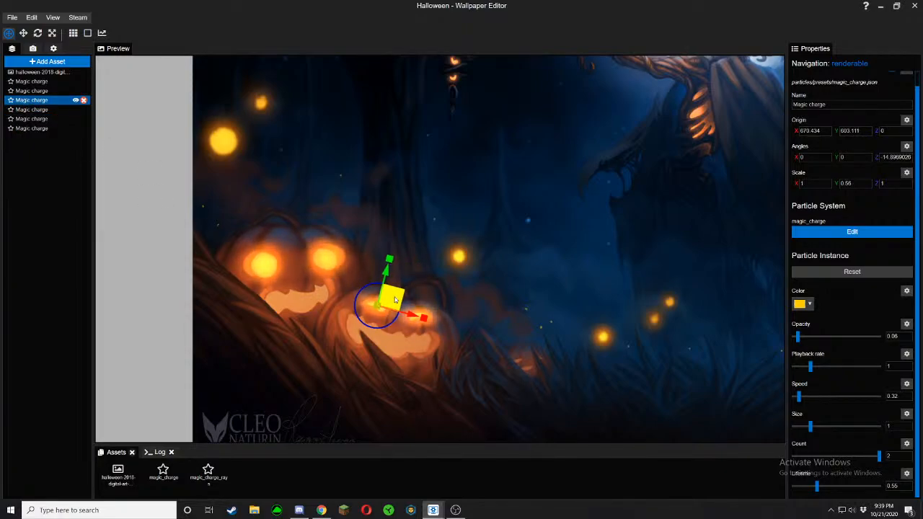
{"action": "left_click", "coordinate": [9, 35]}
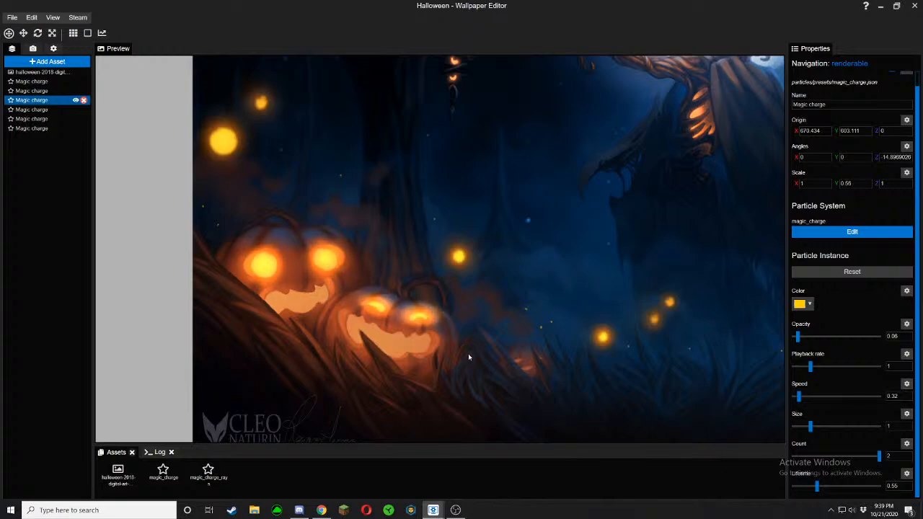
Save the project and move the first pumpkin's right-eye glow to about X 482, Y 775
{"action": "scroll", "coordinate": [470, 356], "scroll_direction": "down", "scroll_amount": 3}
{"action": "left_click_drag", "start_coordinate": [521, 356], "coordinate": [506, 399]}
{"action": "scroll", "coordinate": [333, 382], "scroll_direction": "down", "scroll_amount": 1}
{"action": "scroll", "coordinate": [322, 408], "scroll_direction": "up", "scroll_amount": 1}
{"action": "scroll", "coordinate": [359, 403], "scroll_direction": "up", "scroll_amount": 3}
{"action": "scroll", "coordinate": [233, 222], "scroll_direction": "up", "scroll_amount": 1}
{"action": "left_click_drag", "start_coordinate": [232, 222], "coordinate": [350, 218]}
{"action": "left_click", "coordinate": [36, 91]}
{"action": "key", "text": "ctrl+s"}
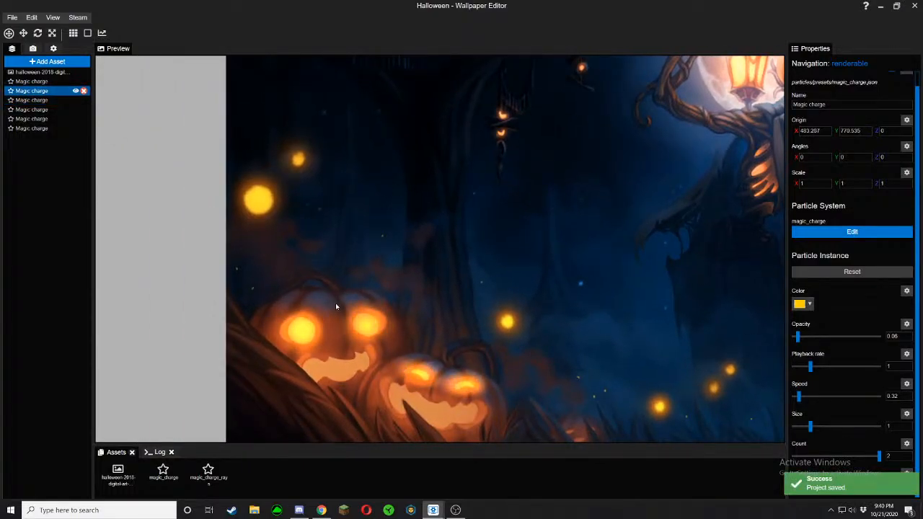
{"action": "left_click", "coordinate": [9, 33]}
{"action": "left_click_drag", "start_coordinate": [383, 315], "coordinate": [375, 311]}
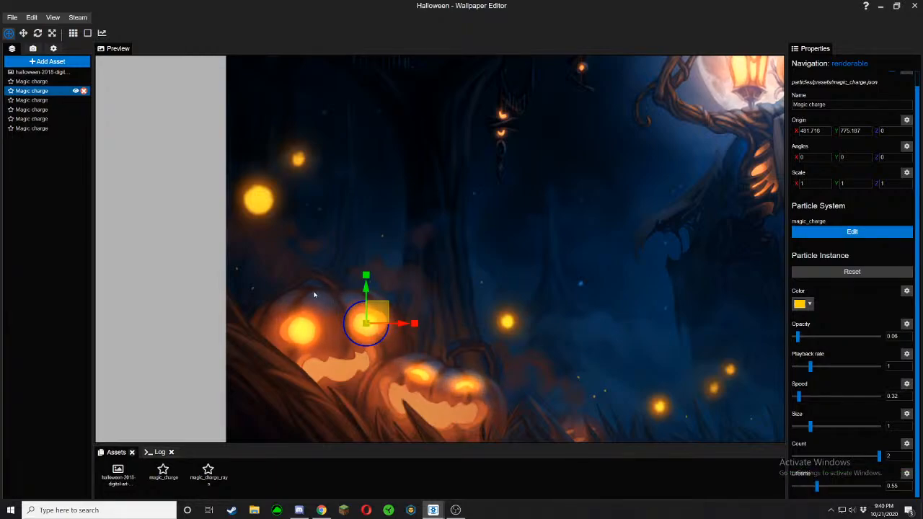
Nudge the first pumpkin's left-eye glow to about X 260, Y 752 and its right-eye glow to about X 480, Y 774
{"action": "left_click", "coordinate": [314, 324]}
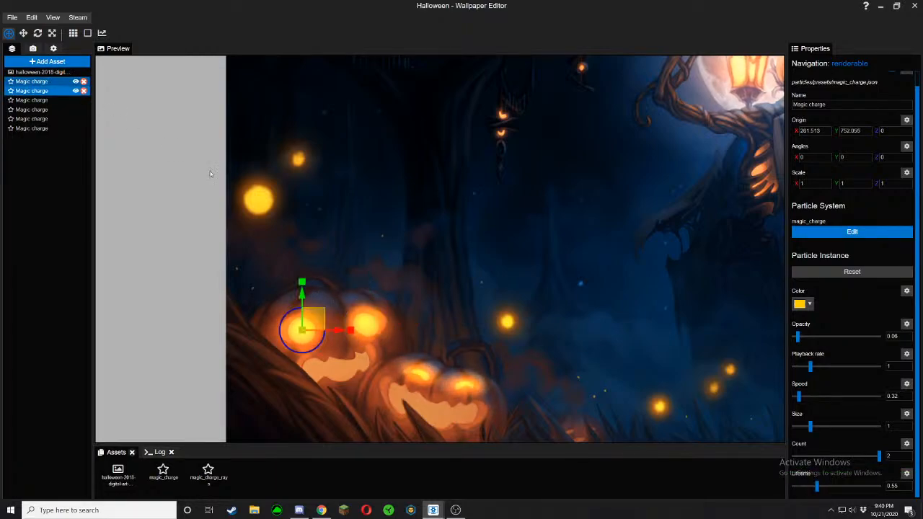
{"action": "left_click_drag", "start_coordinate": [316, 323], "coordinate": [315, 321]}
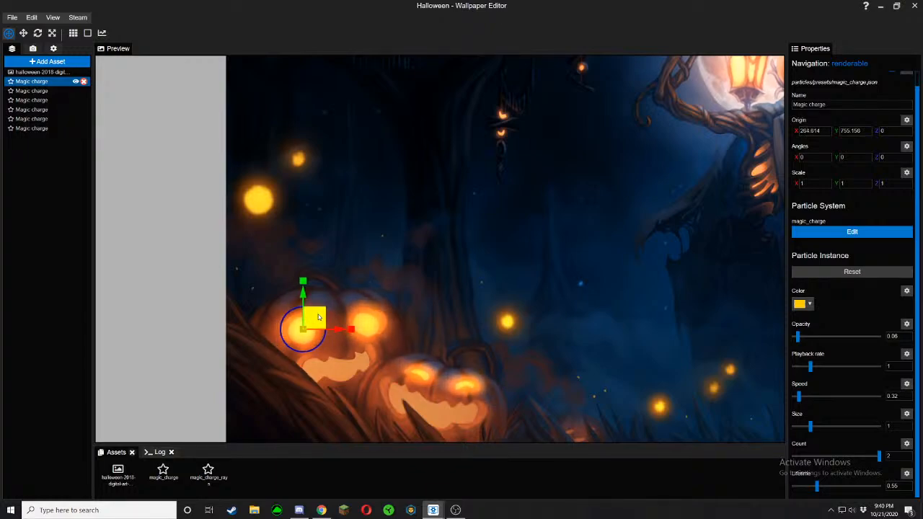
{"action": "left_click", "coordinate": [33, 91]}
{"action": "left_click_drag", "start_coordinate": [314, 318], "coordinate": [377, 318]}
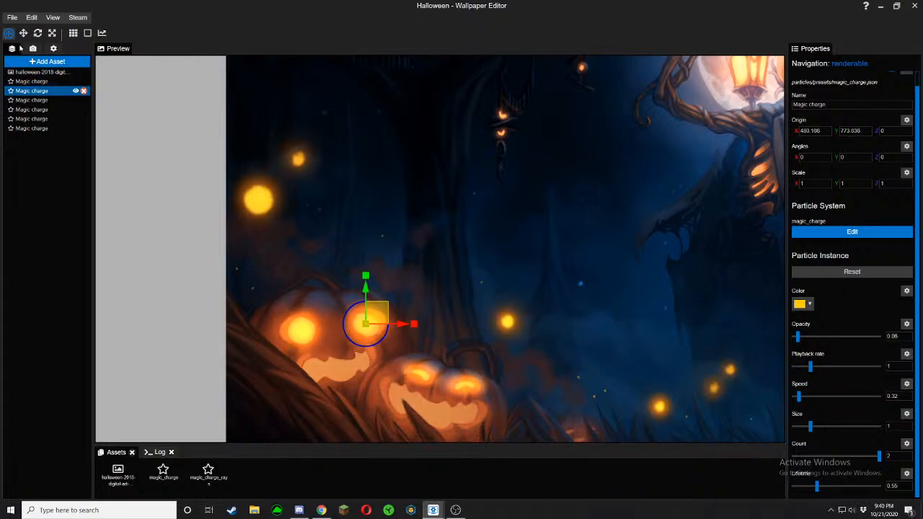
Finish positioning the eye glows and save the project
{"action": "left_click", "coordinate": [10, 36]}
{"action": "scroll", "coordinate": [468, 377], "scroll_direction": "down", "scroll_amount": 2}
{"action": "left_click_drag", "start_coordinate": [468, 377], "coordinate": [254, 351]}
{"action": "scroll", "coordinate": [387, 350], "scroll_direction": "down", "scroll_amount": 1}
{"action": "scroll", "coordinate": [439, 249], "scroll_direction": "down", "scroll_amount": 1}
{"action": "left_click_drag", "start_coordinate": [439, 248], "coordinate": [402, 290]}
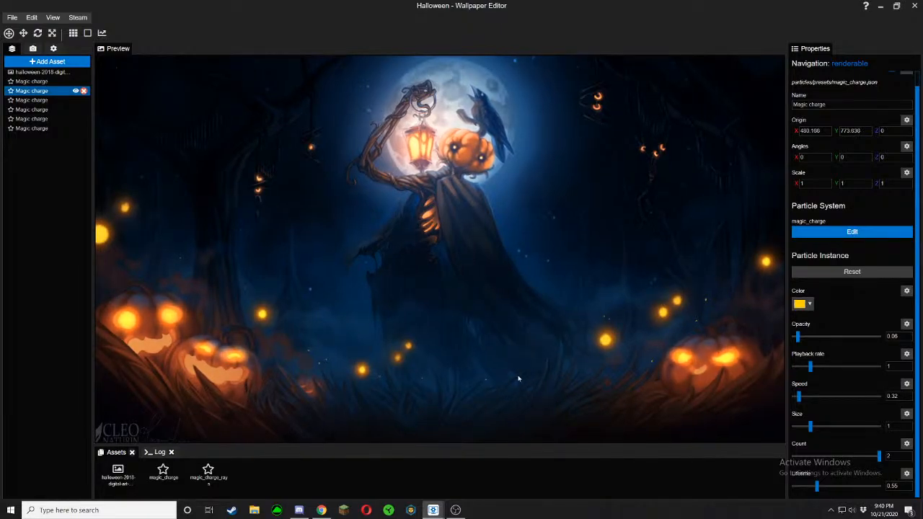
{"action": "key", "text": "ctrl+s"}
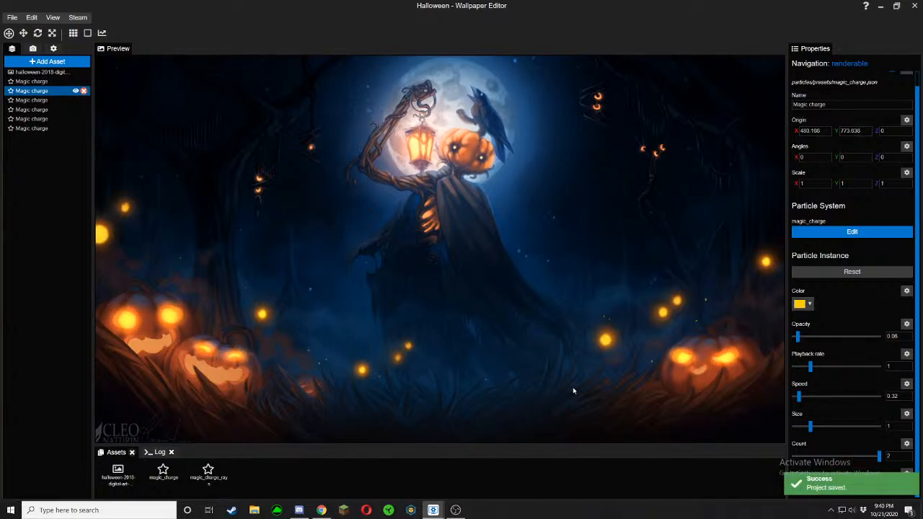
Rename all six Magic charge particles in the layer list to "eye"
{"action": "right_click", "coordinate": [44, 84]}
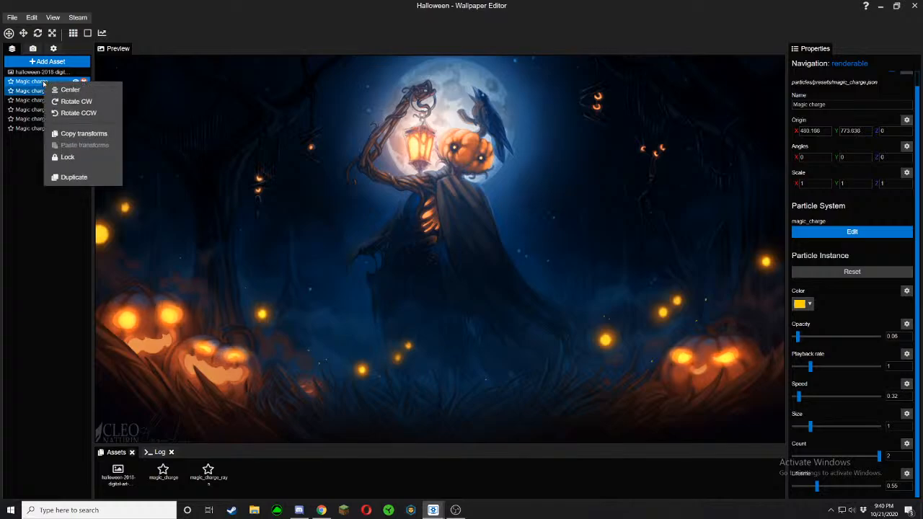
{"action": "left_click", "coordinate": [32, 84]}
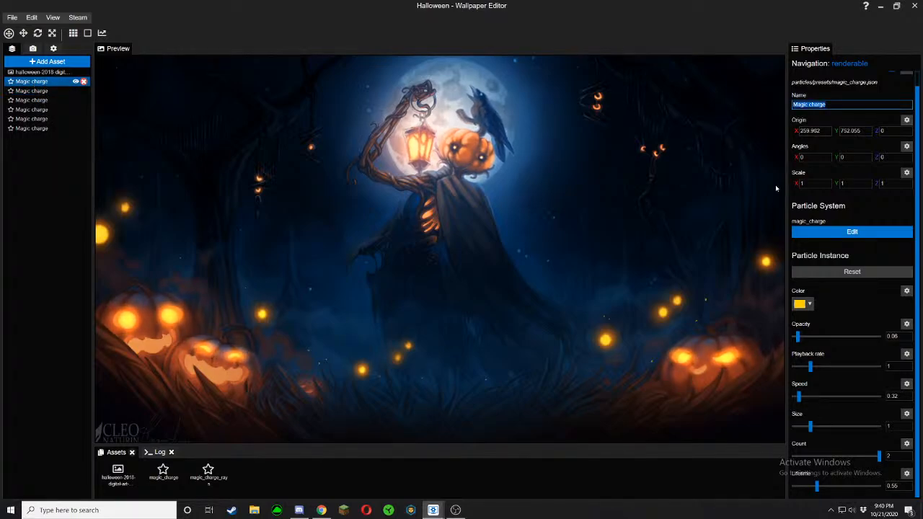
{"action": "left_click", "coordinate": [31, 91]}
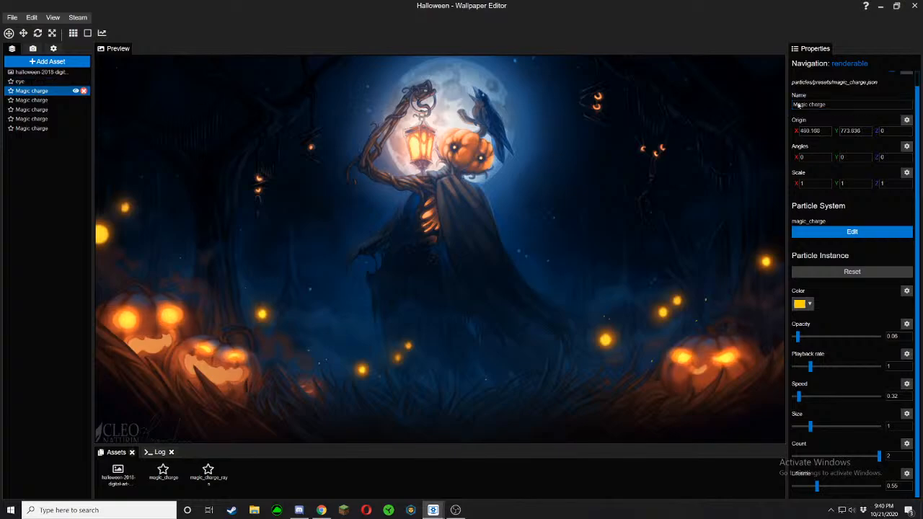
{"action": "left_click", "coordinate": [32, 99]}
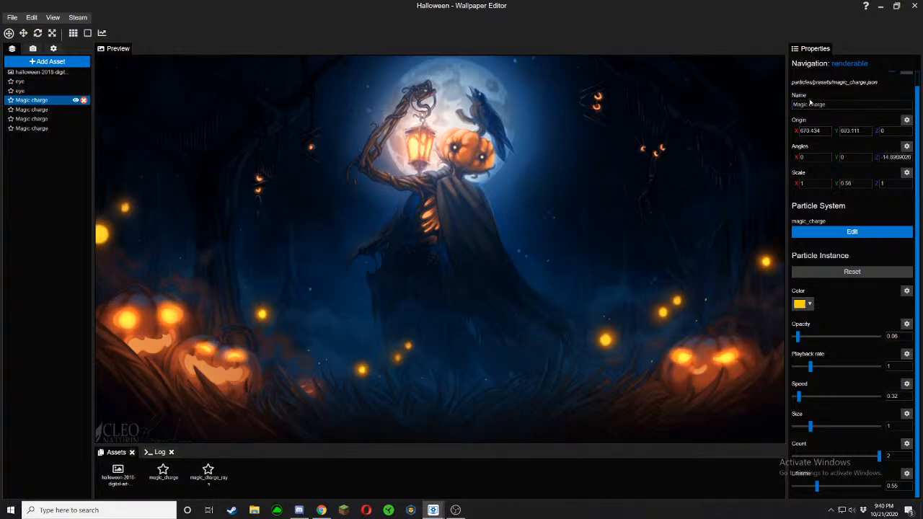
{"action": "left_click", "coordinate": [25, 112]}
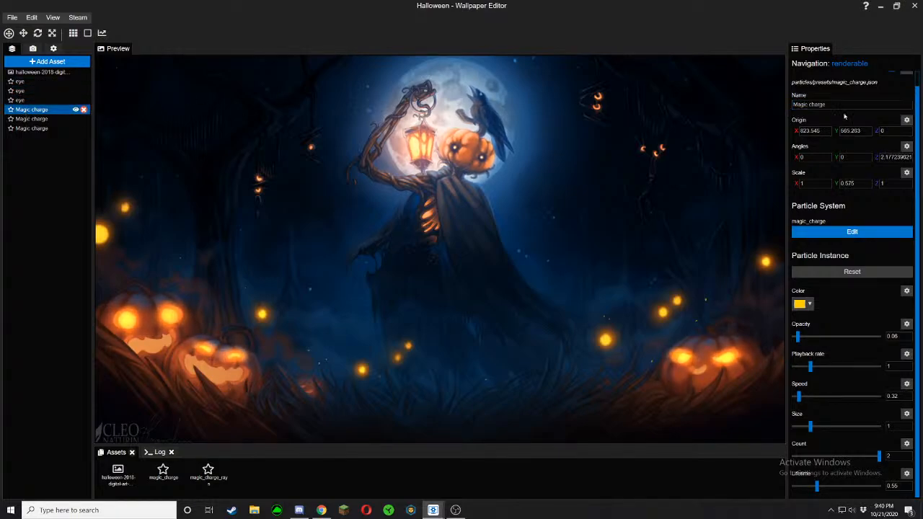
{"action": "left_click", "coordinate": [36, 119]}
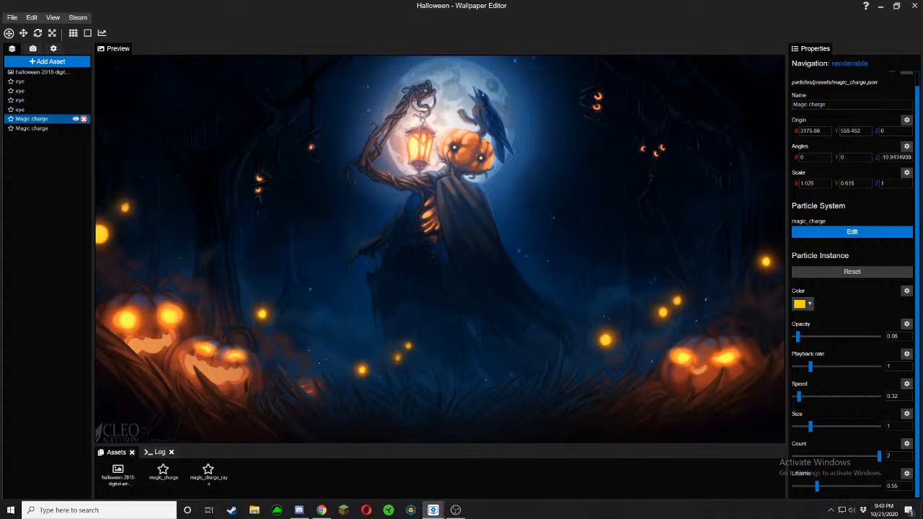
{"action": "left_click", "coordinate": [30, 130]}
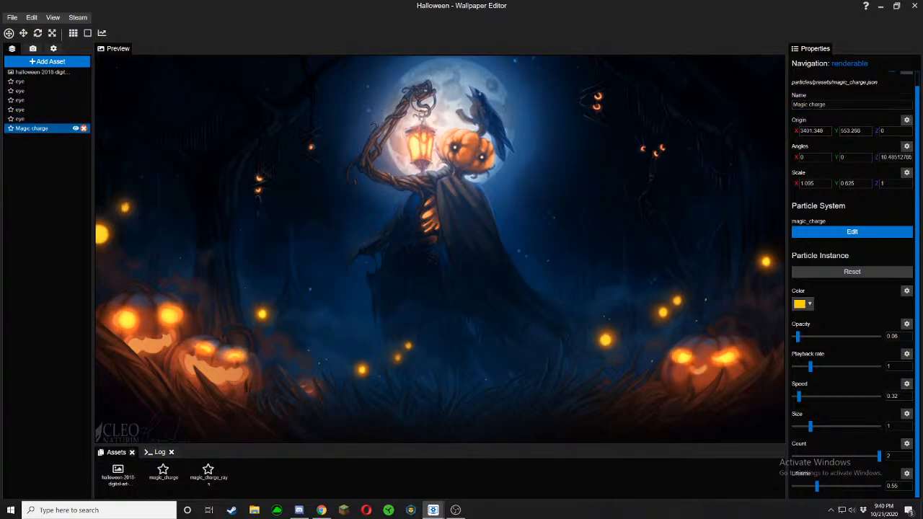
Duplicate the last eye particle and name the copy "Mouth"
{"action": "right_click", "coordinate": [26, 131]}
{"action": "left_click", "coordinate": [43, 227]}
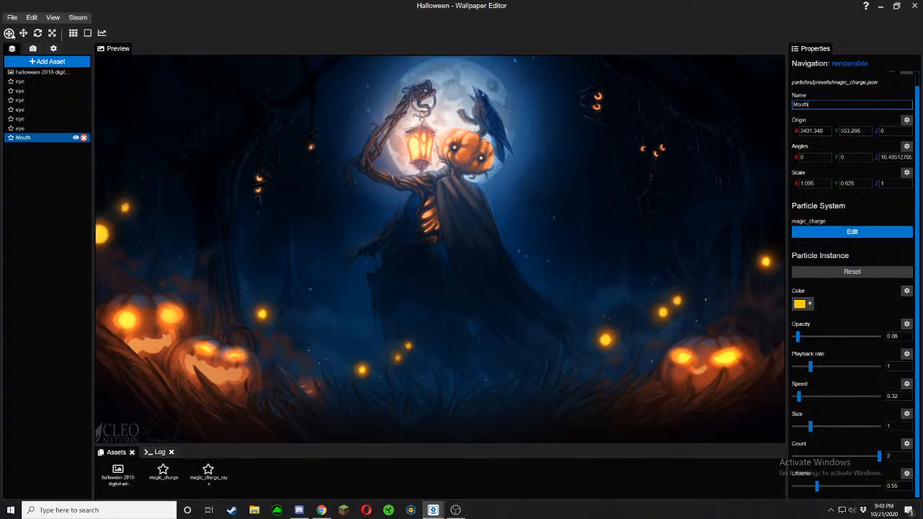
Move the Mouth particle onto the far-right pumpkin's mouth, at about X 3264, Y 487, and rotate it to about 5.5 degrees
{"action": "left_click", "coordinate": [9, 33]}
{"action": "left_click_drag", "start_coordinate": [741, 347], "coordinate": [710, 361]}
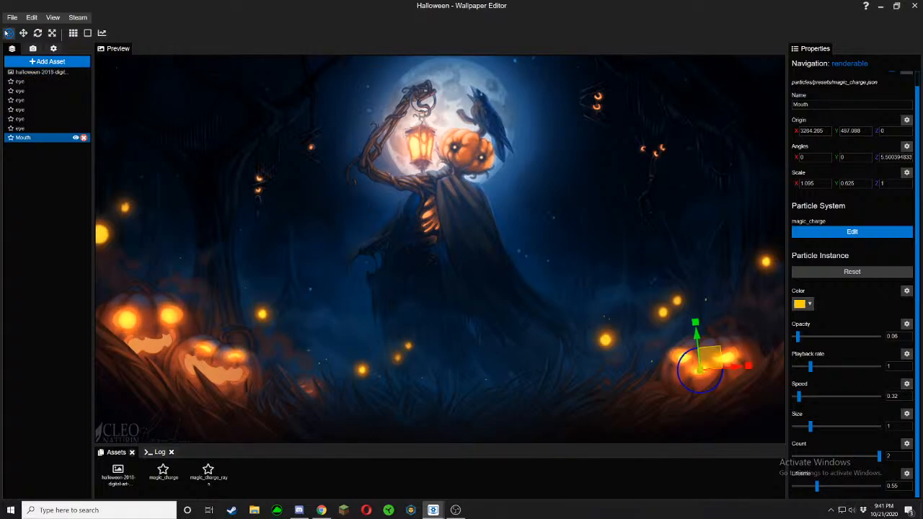
{"action": "left_click", "coordinate": [7, 34]}
{"action": "scroll", "coordinate": [661, 408], "scroll_direction": "up", "scroll_amount": 4}
{"action": "left_click_drag", "start_coordinate": [661, 408], "coordinate": [213, 279]}
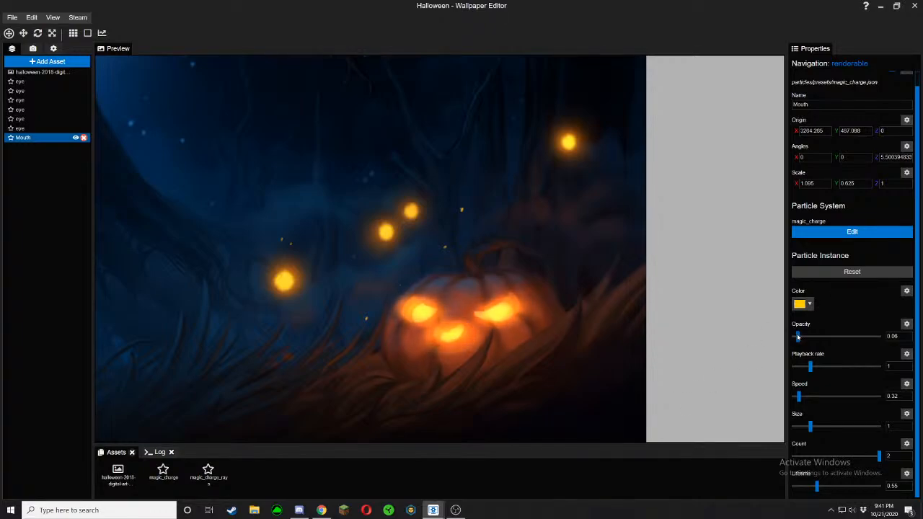
Set the opacity of the far-right pumpkin's Mouth particle to 0.05
{"action": "left_click_drag", "start_coordinate": [797, 336], "coordinate": [795, 337]}
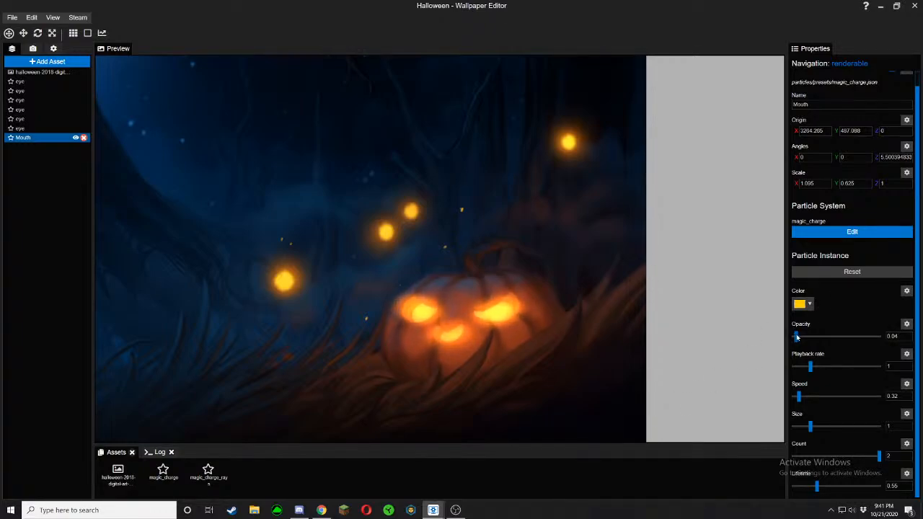
{"action": "left_click_drag", "start_coordinate": [797, 337], "coordinate": [795, 337]}
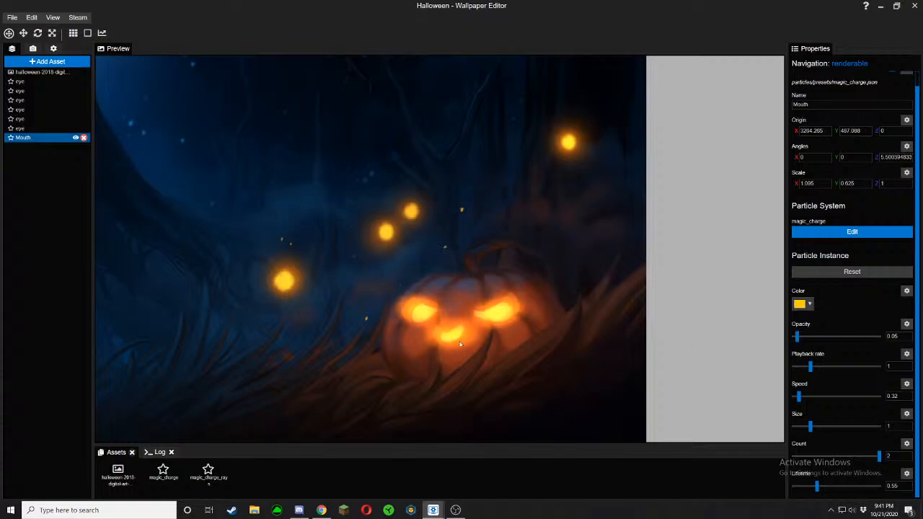
{"action": "left_click_drag", "start_coordinate": [505, 273], "coordinate": [590, 278]}
{"action": "scroll", "coordinate": [589, 270], "scroll_direction": "down", "scroll_amount": 3}
{"action": "left_click_drag", "start_coordinate": [145, 301], "coordinate": [356, 338]}
{"action": "scroll", "coordinate": [356, 337], "scroll_direction": "down", "scroll_amount": 3}
Duplicate the Mouth particle and place the copy on the second-from-left pumpkin's mouth, at about X 704, Y 462, rotated about -15.6 degrees, then save
{"action": "right_click", "coordinate": [35, 137]}
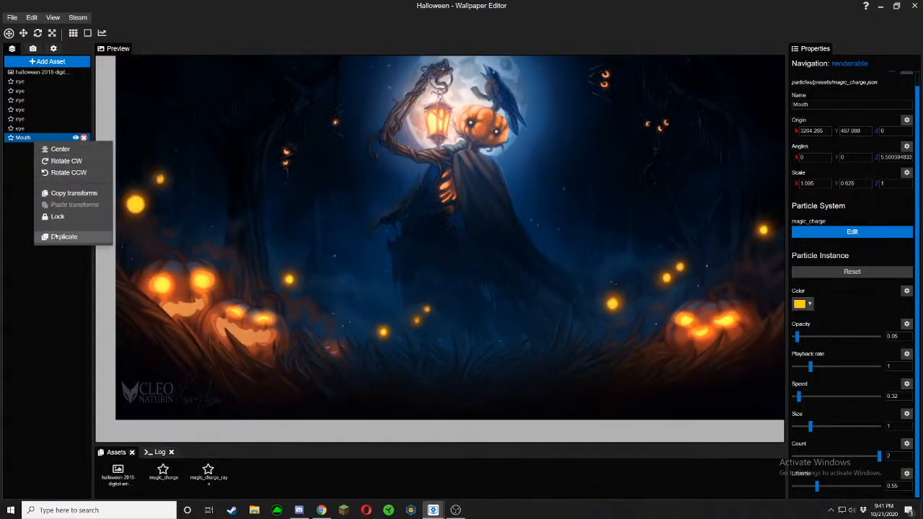
{"action": "left_click", "coordinate": [60, 236]}
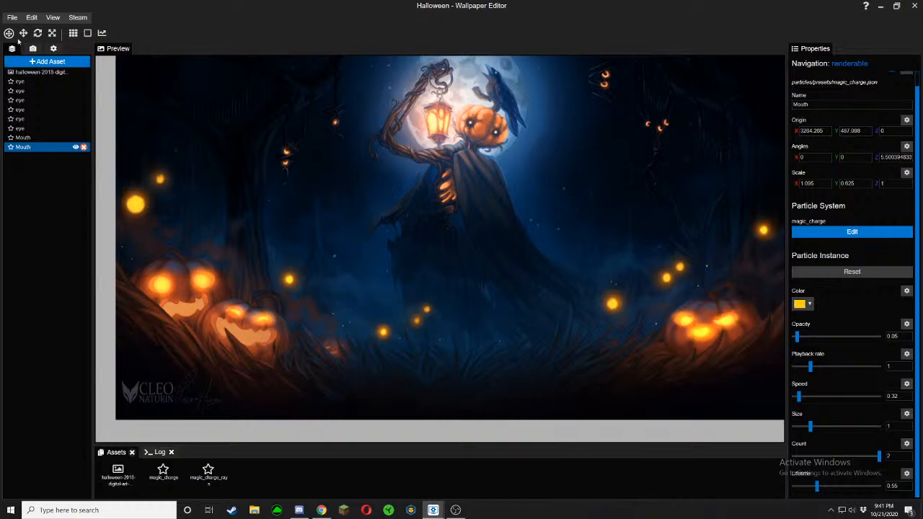
{"action": "left_click_drag", "start_coordinate": [710, 321], "coordinate": [255, 326]}
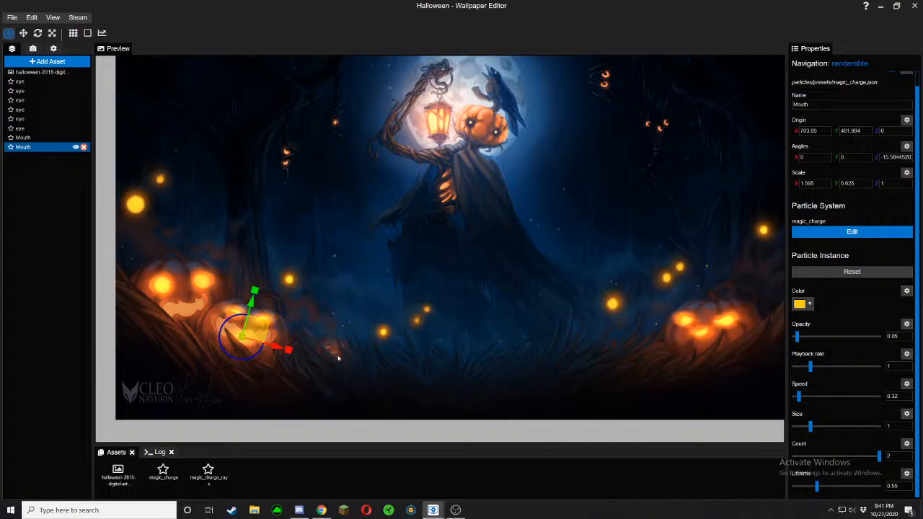
{"action": "scroll", "coordinate": [359, 370], "scroll_direction": "up", "scroll_amount": 4}
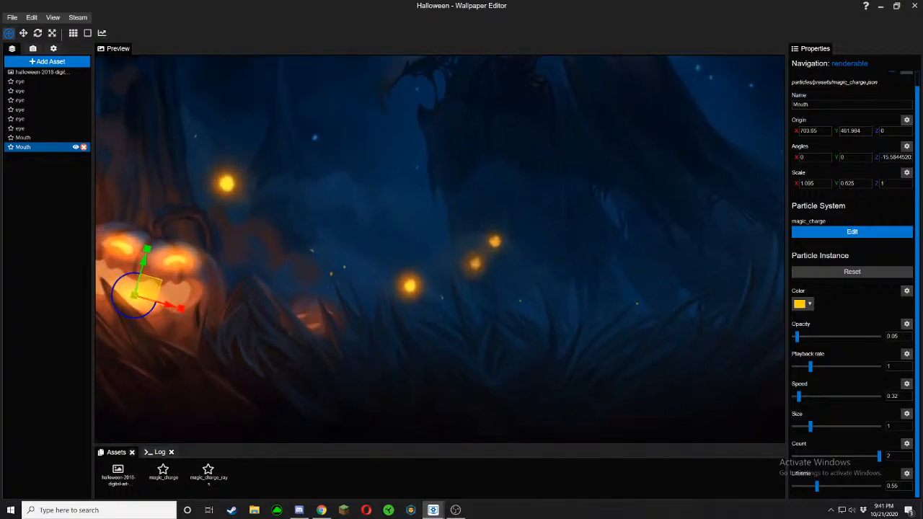
{"action": "scroll", "coordinate": [290, 300], "scroll_direction": "up", "scroll_amount": 6}
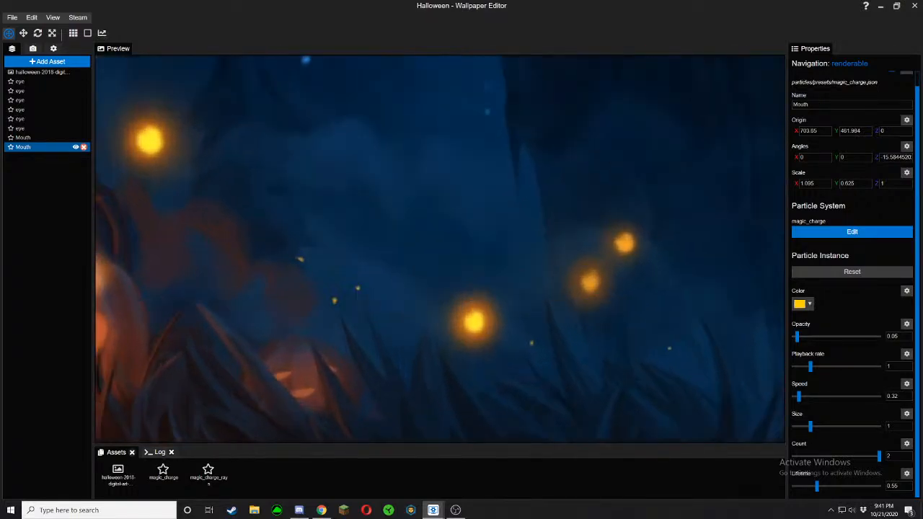
{"action": "left_click_drag", "start_coordinate": [290, 301], "coordinate": [322, 276]}
{"action": "scroll", "coordinate": [439, 249], "scroll_direction": "down", "scroll_amount": 8}
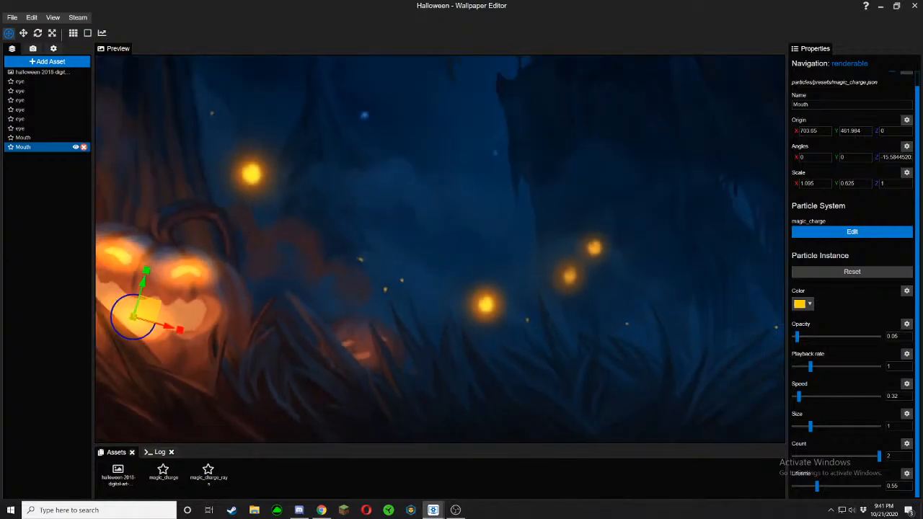
{"action": "scroll", "coordinate": [295, 216], "scroll_direction": "up", "scroll_amount": 5}
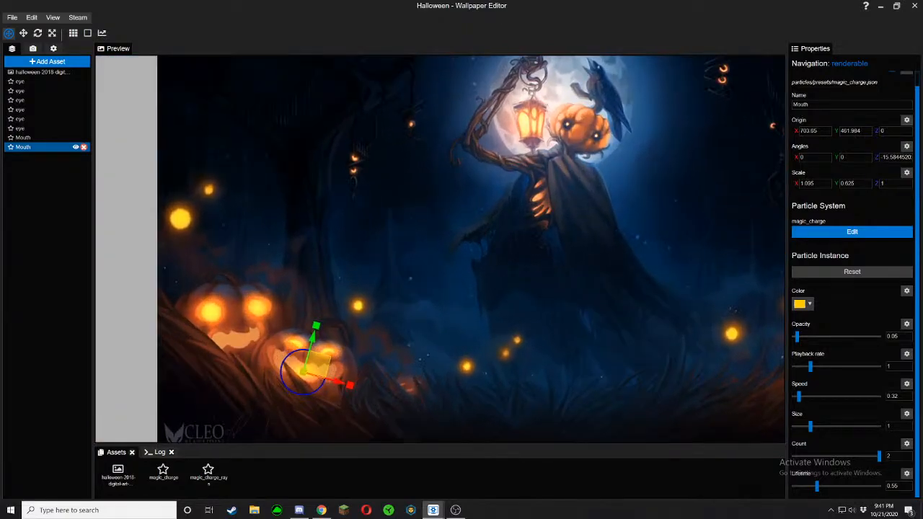
{"action": "left_click_drag", "start_coordinate": [164, 349], "coordinate": [201, 312]}
{"action": "key", "text": "ctrl+s"}
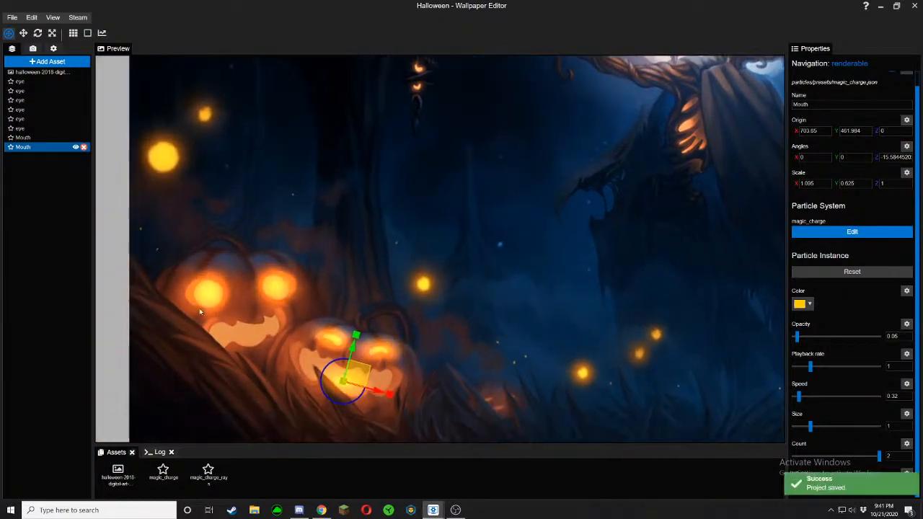
Stretch the second Mouth particle to a scale of about 2.424 on X and 0.839 on Y to fill the pumpkin's mouth
{"action": "left_click", "coordinate": [52, 33]}
{"action": "left_click_drag", "start_coordinate": [377, 390], "coordinate": [473, 410]}
{"action": "left_click_drag", "start_coordinate": [351, 351], "coordinate": [354, 334]}
Move the stretched Mouth glow to about X 704, Y 489 and rotate it to about -16.7 degrees
{"action": "left_click", "coordinate": [24, 34]}
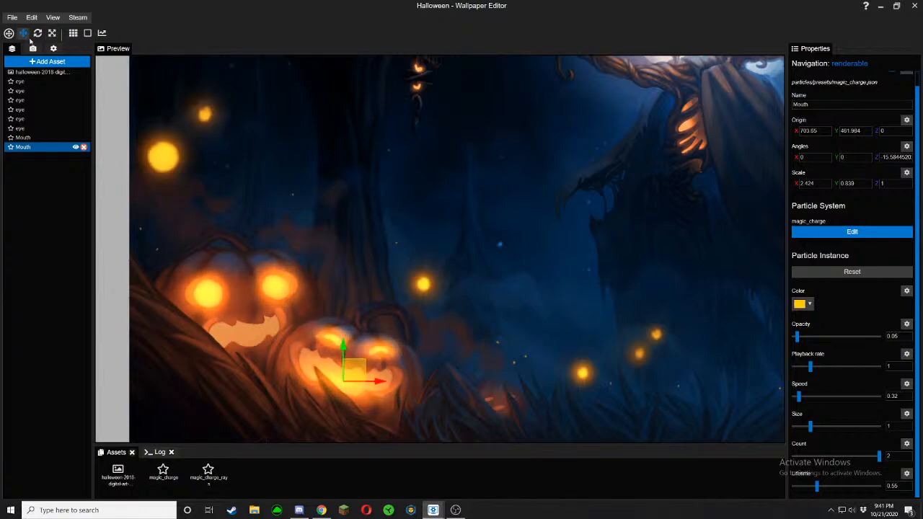
{"action": "mouse_move", "coordinate": [366, 372]}
{"action": "left_mouse_down"}
{"action": "mouse_move", "coordinate": [338, 358]}
{"action": "mouse_move", "coordinate": [353, 363]}
{"action": "left_mouse_up"}
{"action": "left_click", "coordinate": [8, 33]}
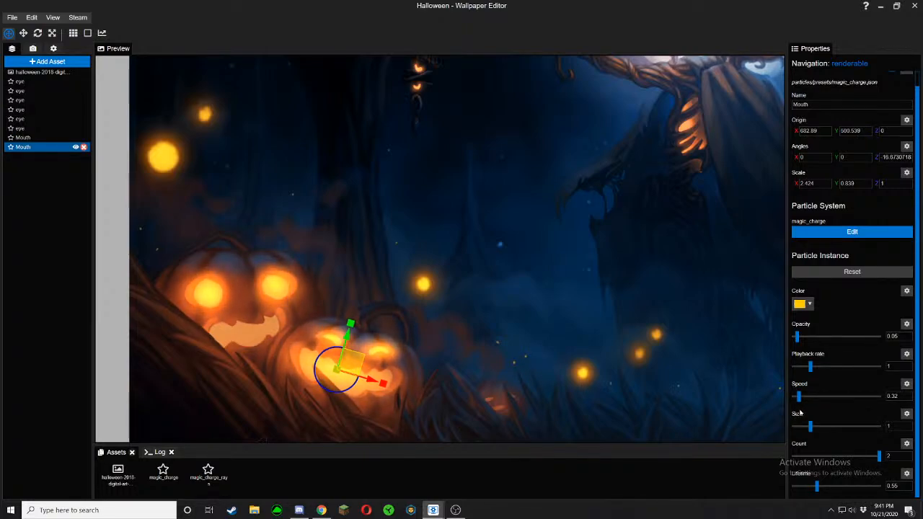
{"action": "left_click_drag", "start_coordinate": [352, 359], "coordinate": [358, 367]}
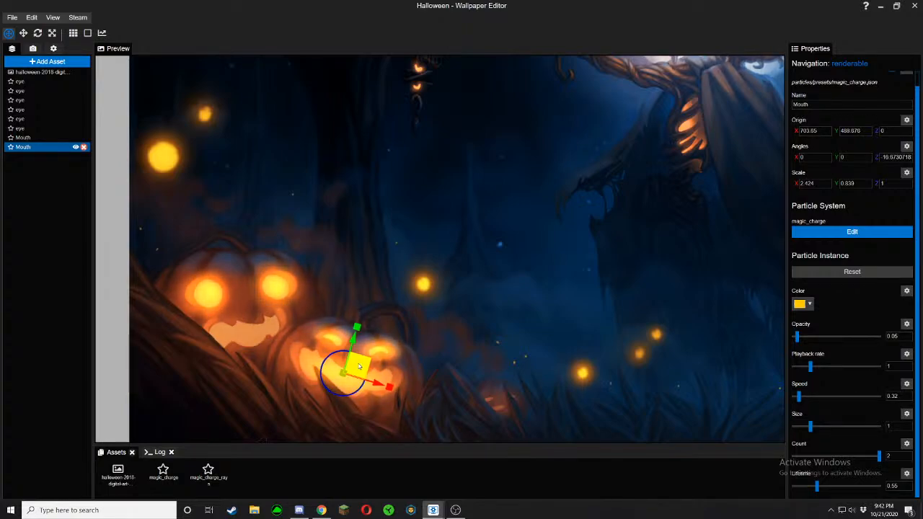
{"action": "left_click", "coordinate": [9, 33]}
{"action": "scroll", "coordinate": [504, 327], "scroll_direction": "down", "scroll_amount": 3}
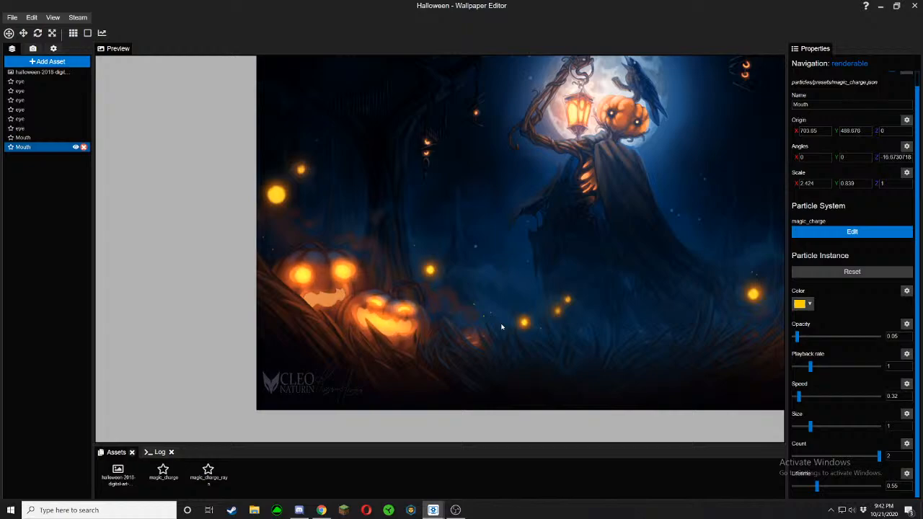
{"action": "scroll", "coordinate": [501, 326], "scroll_direction": "up", "scroll_amount": 2}
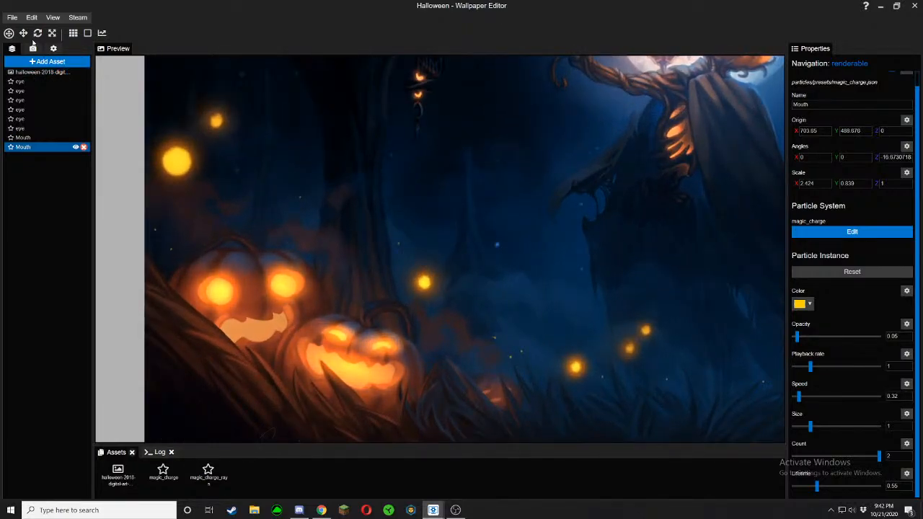
Nudge the second Mouth glow to about X 693, Y 486 and save the project
{"action": "left_click", "coordinate": [24, 33]}
{"action": "left_click_drag", "start_coordinate": [356, 353], "coordinate": [349, 356]}
{"action": "key", "text": "ctrl+s"}
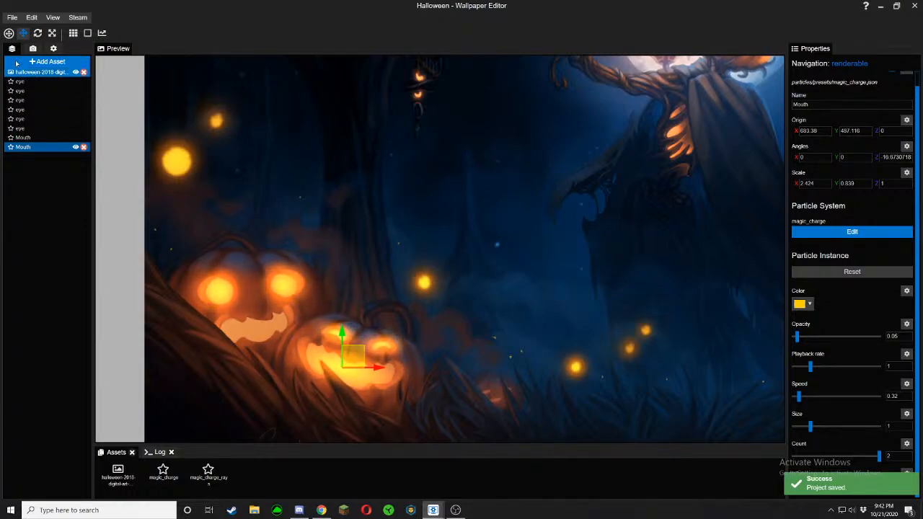
{"action": "left_click", "coordinate": [23, 33]}
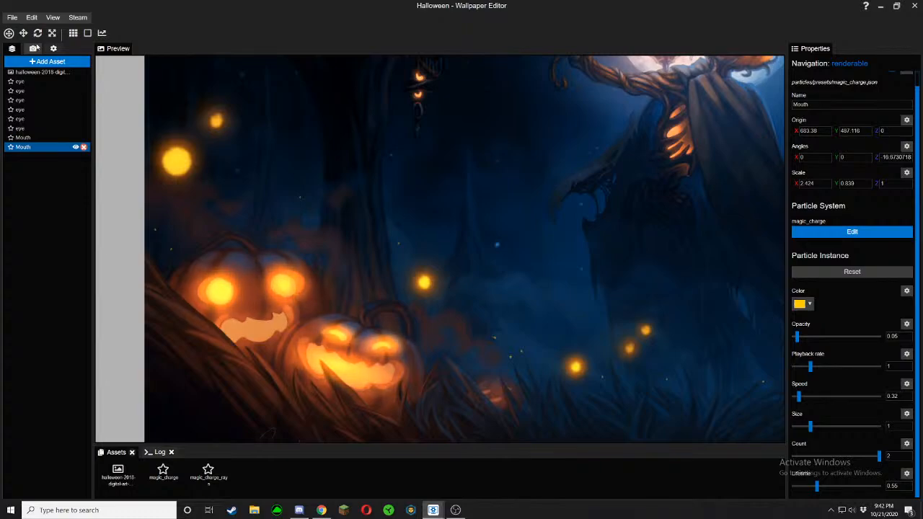
{"action": "left_click", "coordinate": [34, 48]}
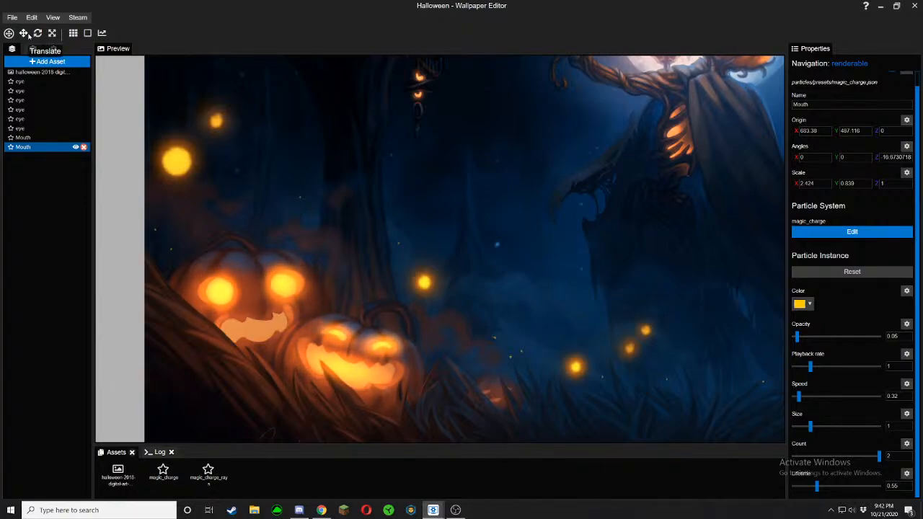
{"action": "left_click", "coordinate": [24, 33]}
{"action": "left_click_drag", "start_coordinate": [359, 359], "coordinate": [363, 357]}
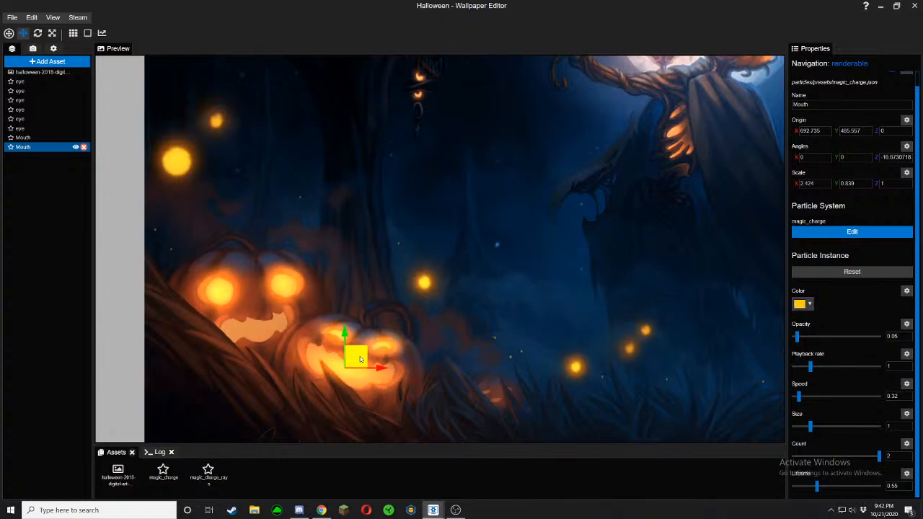
{"action": "left_click", "coordinate": [25, 34]}
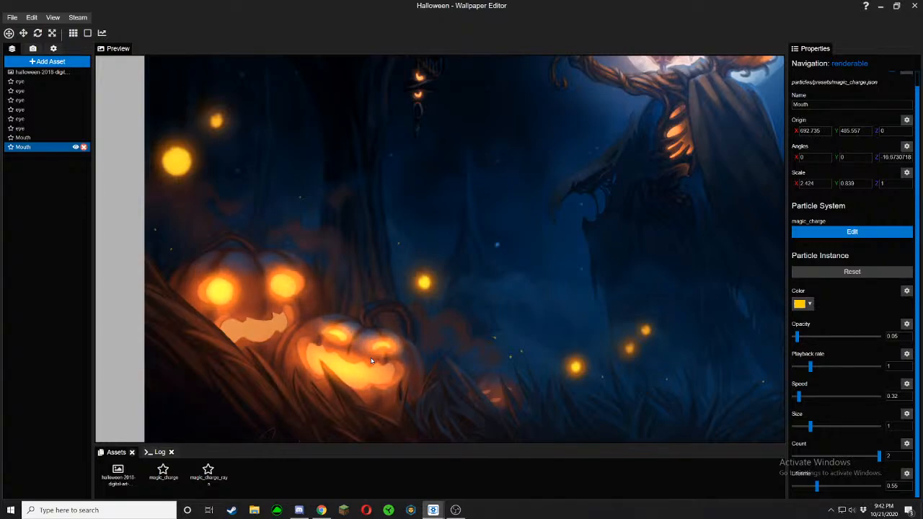
{"action": "key", "text": "ctrl+s"}
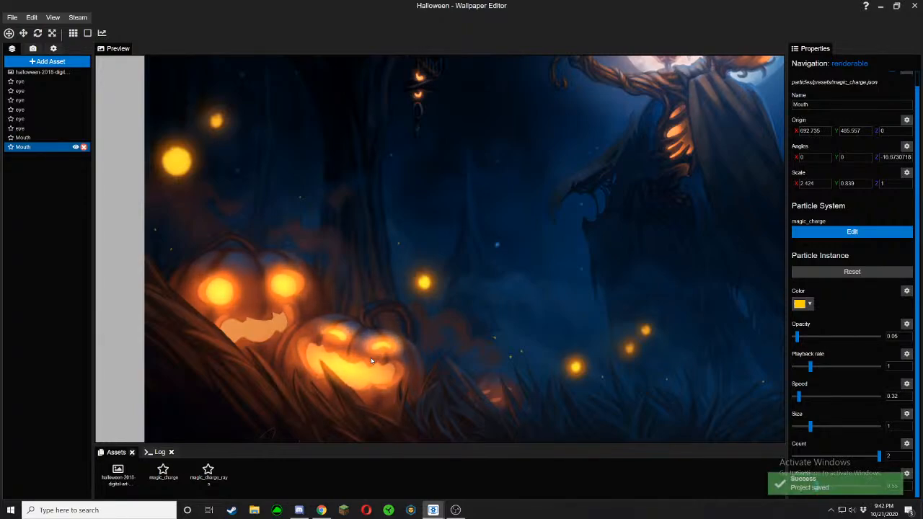
Set the second Mouth particle's playback rate to 0.4 and save the project
{"action": "left_click_drag", "start_coordinate": [810, 367], "coordinate": [800, 368]}
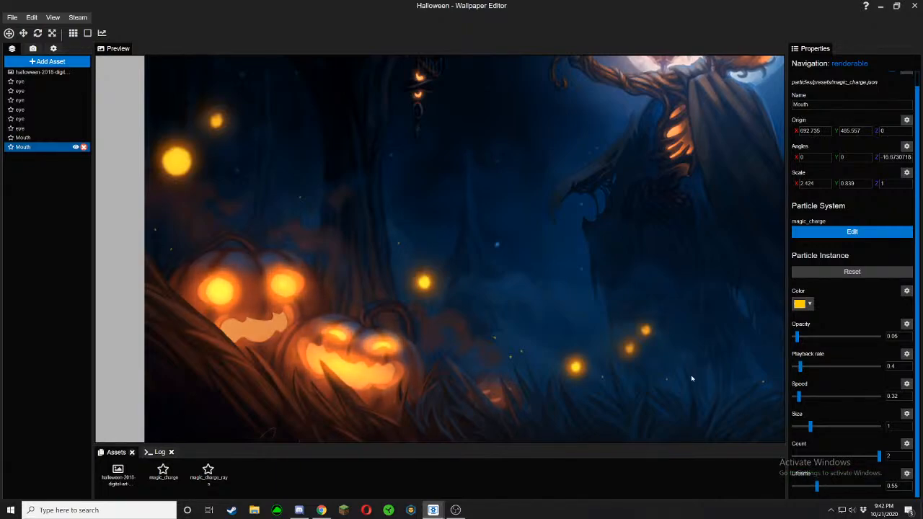
{"action": "scroll", "coordinate": [690, 377], "scroll_direction": "down", "scroll_amount": 3}
{"action": "scroll", "coordinate": [236, 156], "scroll_direction": "up", "scroll_amount": 3}
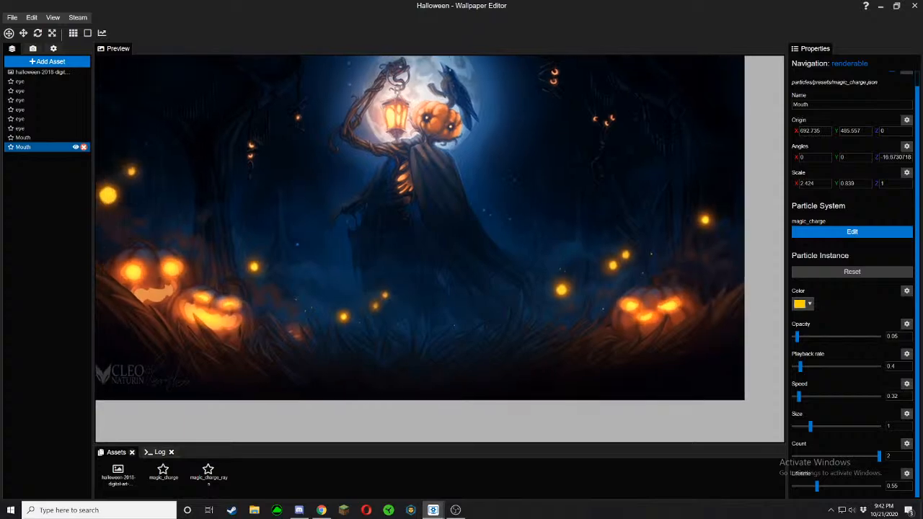
{"action": "scroll", "coordinate": [180, 288], "scroll_direction": "up", "scroll_amount": 5}
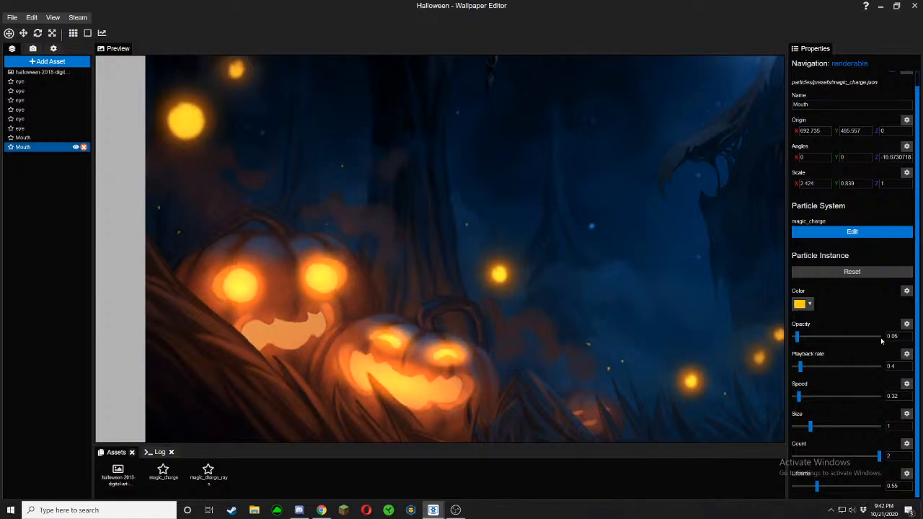
{"action": "key", "text": "ctrl+s"}
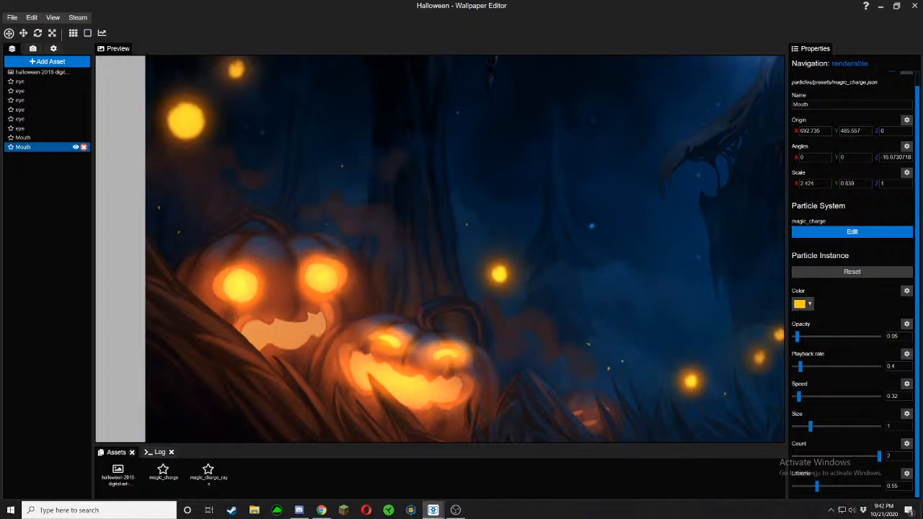
Duplicate the second Mouth particle and place the copy on the far-left pumpkin's mouth, at about X 401, Y 628, rotated about 6 degrees
{"action": "right_click", "coordinate": [29, 148]}
{"action": "left_click", "coordinate": [60, 246]}
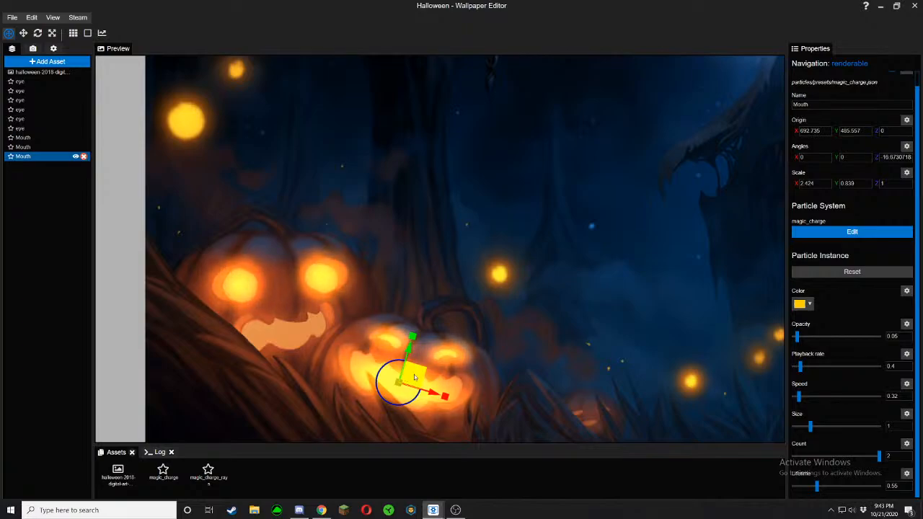
{"action": "left_click_drag", "start_coordinate": [396, 370], "coordinate": [301, 316]}
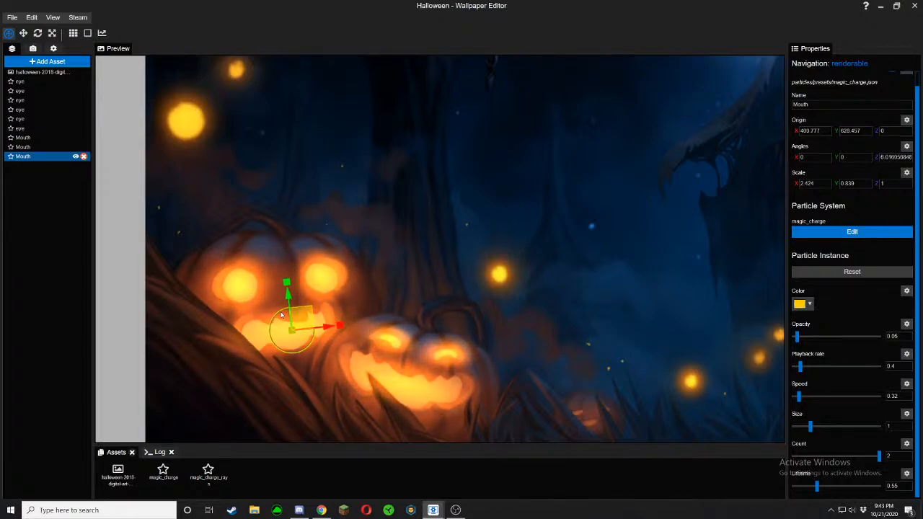
{"action": "left_click", "coordinate": [8, 32]}
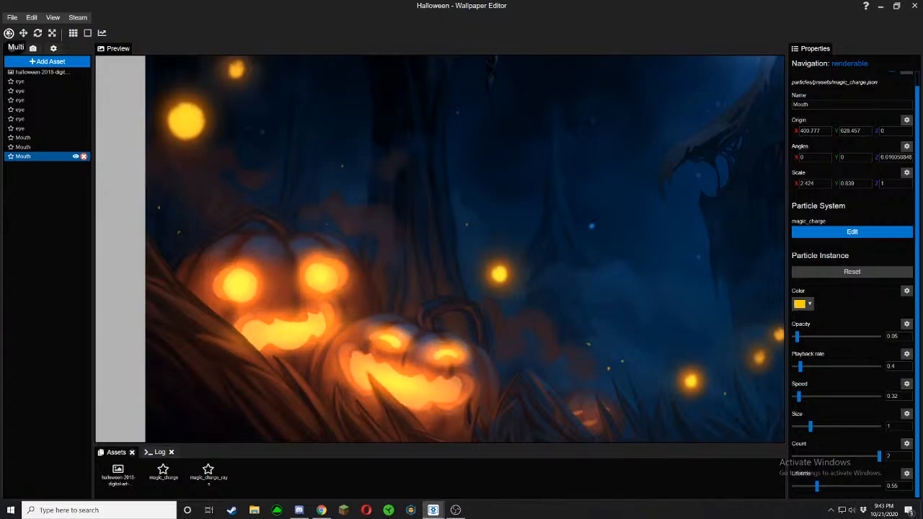
Fine-tune the third Mouth glow's position on the far-left pumpkin to about X 392, Y 626
{"action": "left_click", "coordinate": [8, 32]}
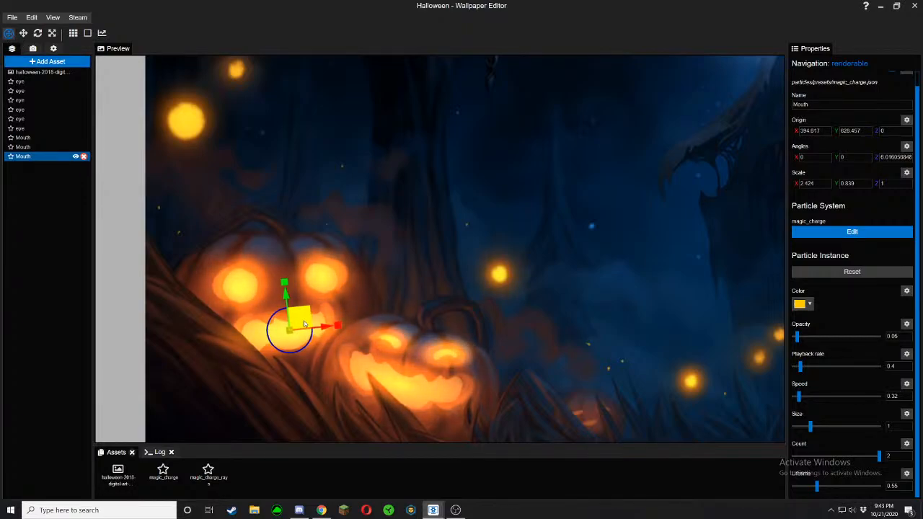
{"action": "left_click_drag", "start_coordinate": [305, 324], "coordinate": [302, 322]}
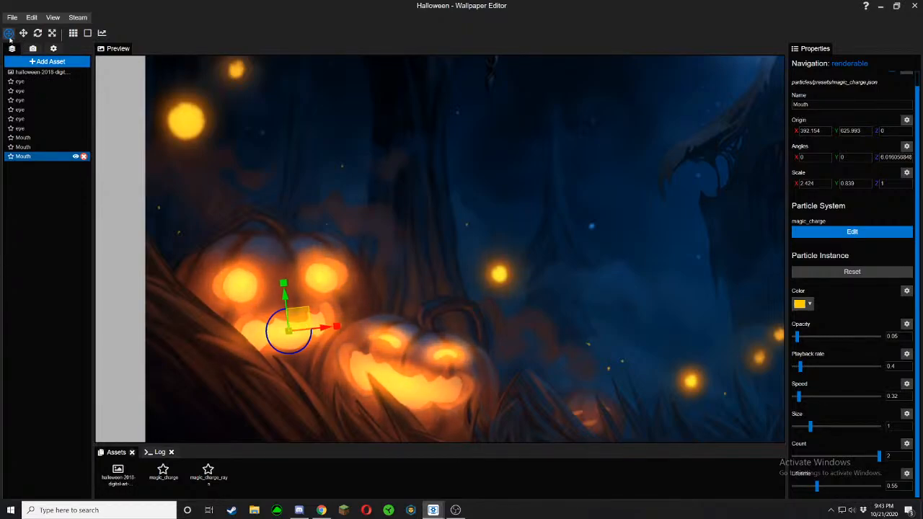
{"action": "left_click", "coordinate": [9, 34]}
{"action": "scroll", "coordinate": [494, 317], "scroll_direction": "down", "scroll_amount": 4}
{"action": "left_click_drag", "start_coordinate": [495, 317], "coordinate": [409, 317]}
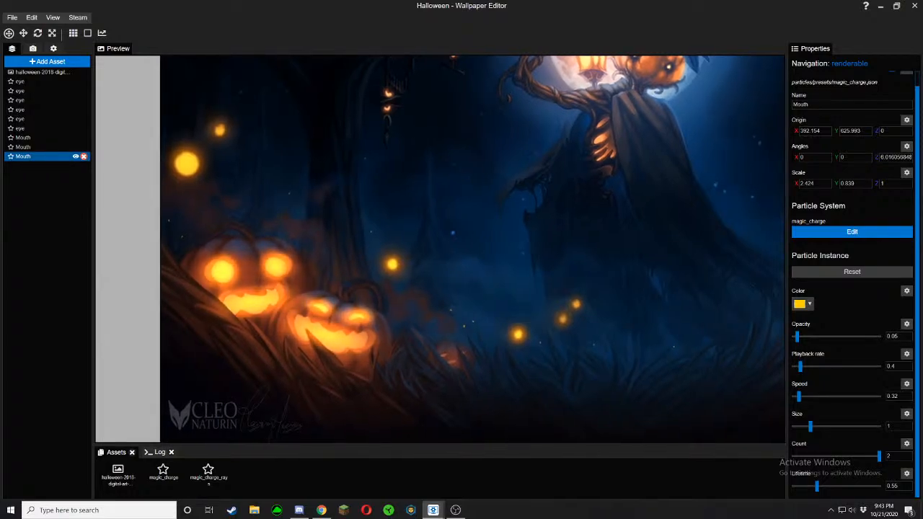
Save the project and set the playback rate of the far-right pumpkin's Mouth particle to 0.4
{"action": "left_click", "coordinate": [28, 138]}
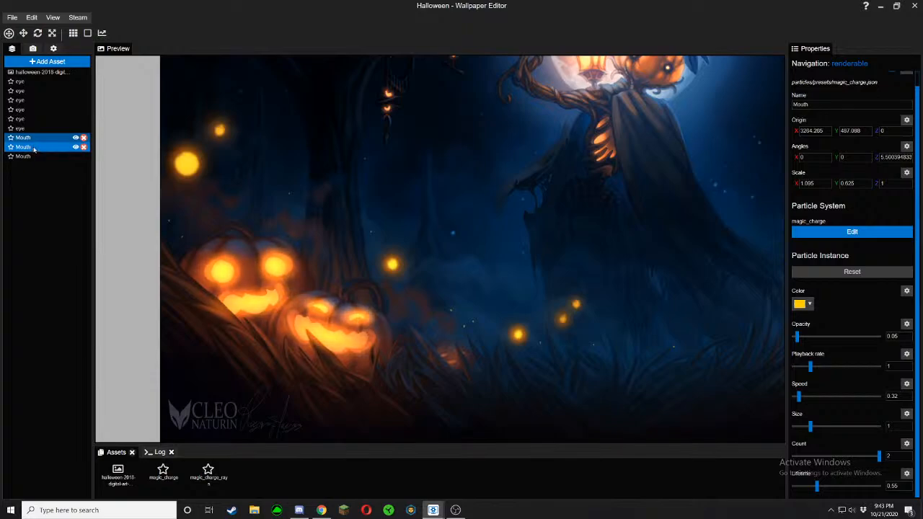
{"action": "key", "text": "ctrl+s"}
{"action": "left_click", "coordinate": [34, 147]}
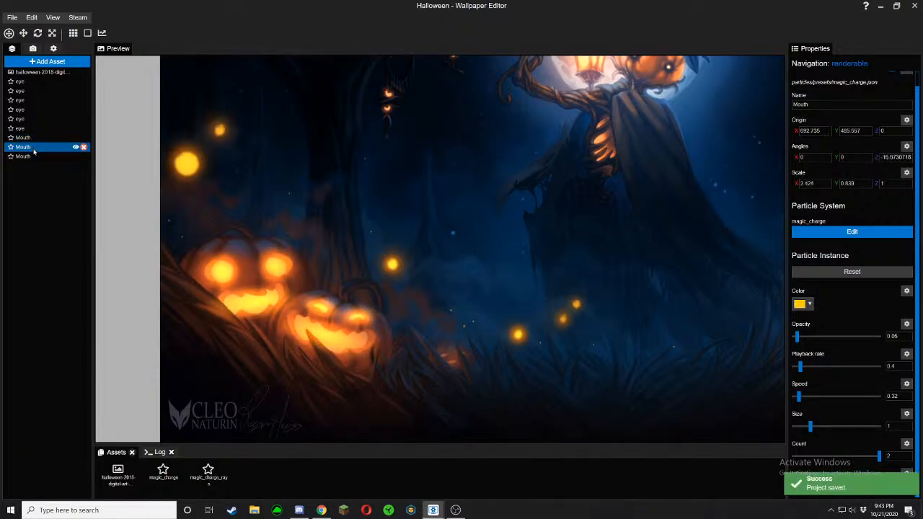
{"action": "left_click", "coordinate": [34, 157]}
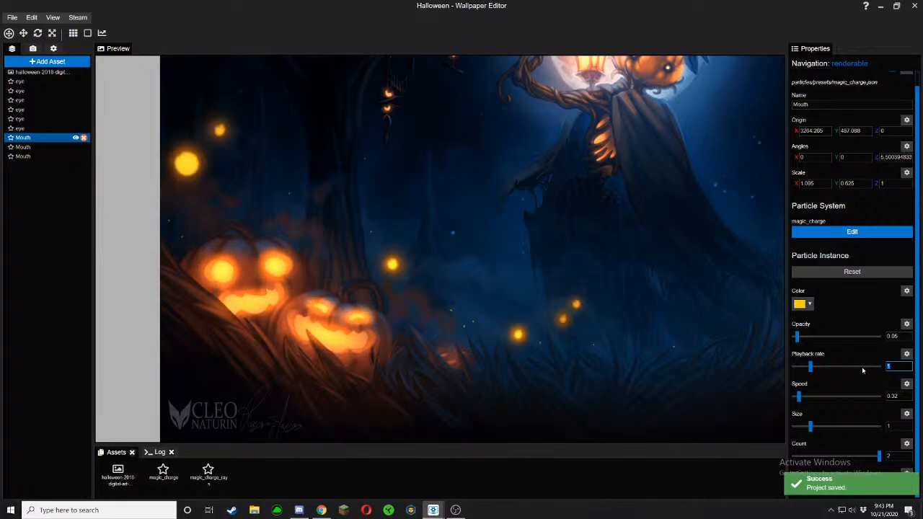
{"action": "type", "text": "0.4"}
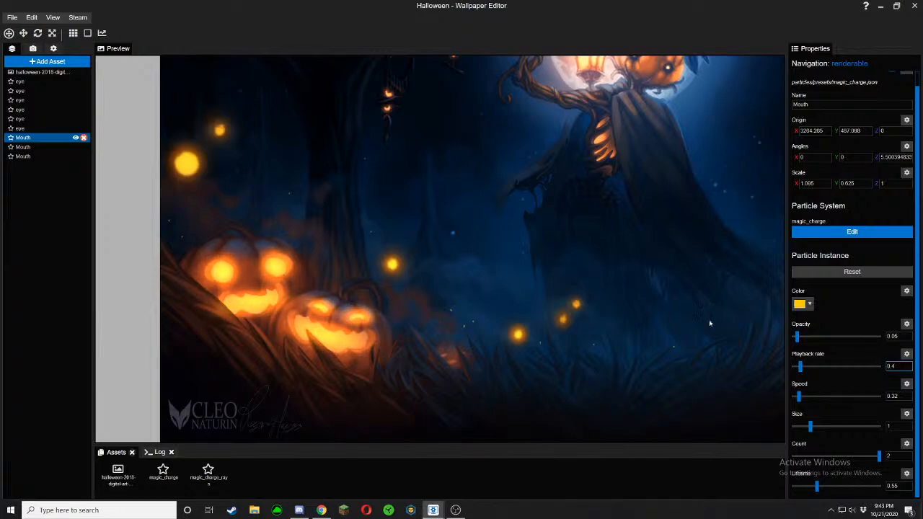
Set the playback rate of the eye particles on the far-right pumpkin and the second pumpkin from the left to 0.4
{"action": "key", "text": "Up"}
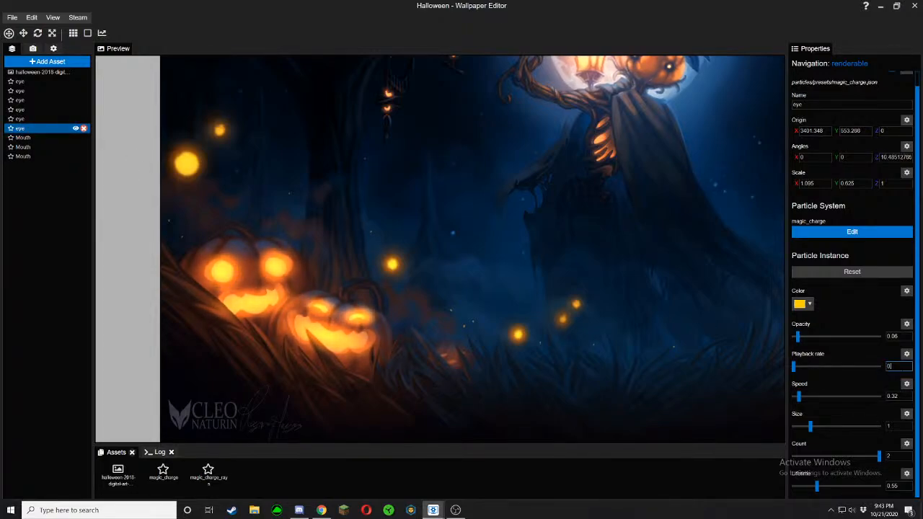
{"action": "key", "text": "Up"}
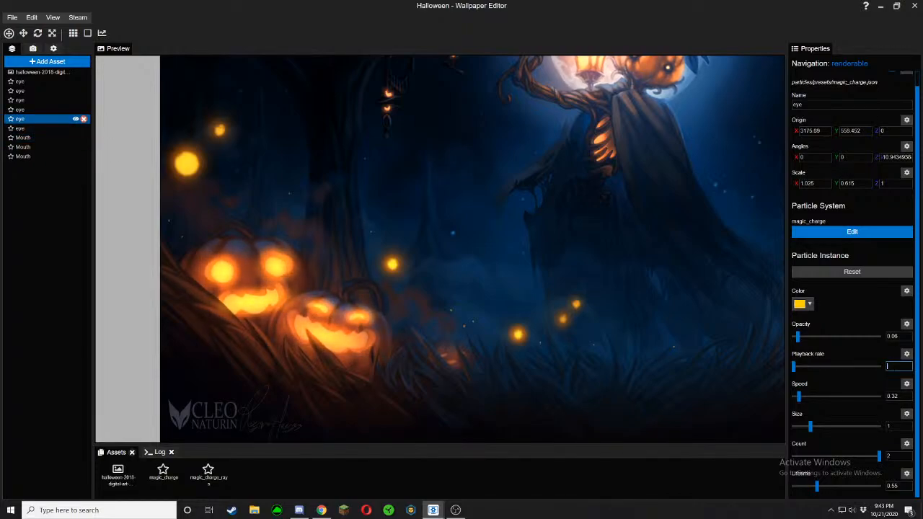
{"action": "key", "text": "Up"}
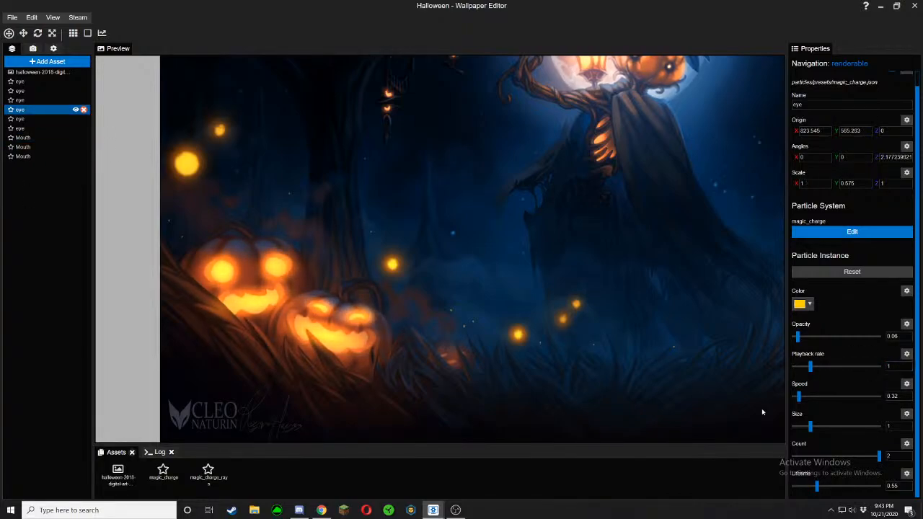
{"action": "key", "text": "BackSpace"}
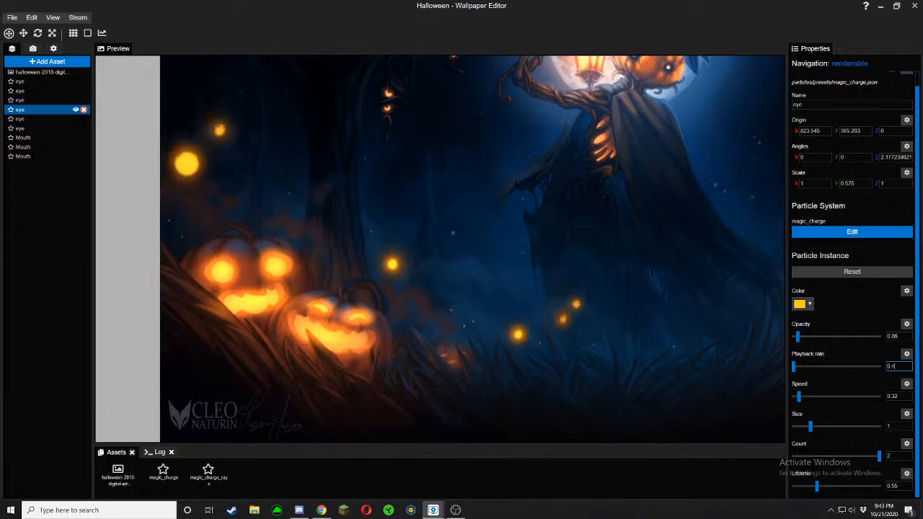
{"action": "left_click", "coordinate": [26, 101]}
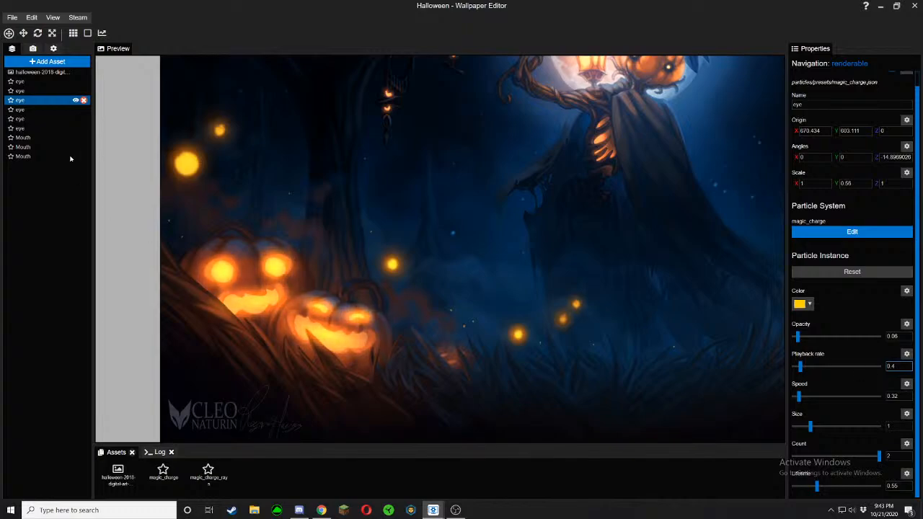
Set the playback rate of both eye particles on the far-left pumpkin to 0.4 and save the project
{"action": "key", "text": "Up"}
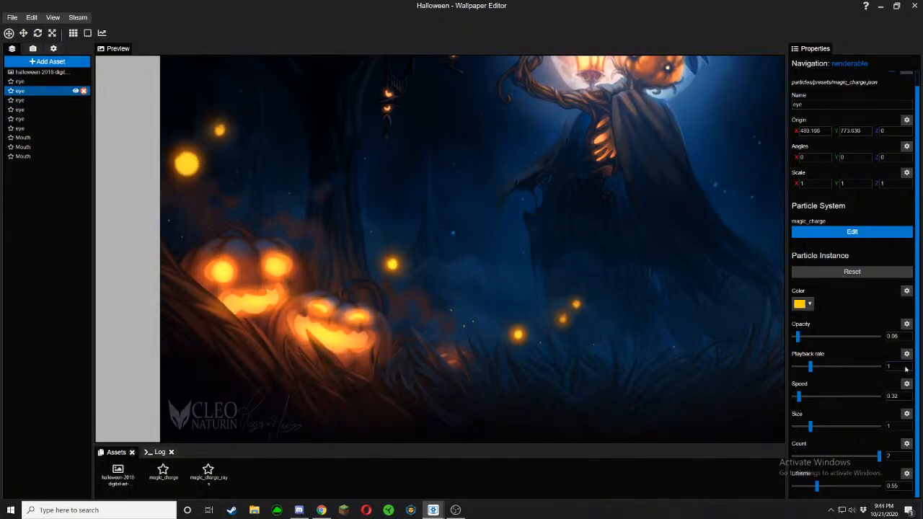
{"action": "left_click", "coordinate": [897, 366]}
{"action": "key", "text": "BackSpace"}
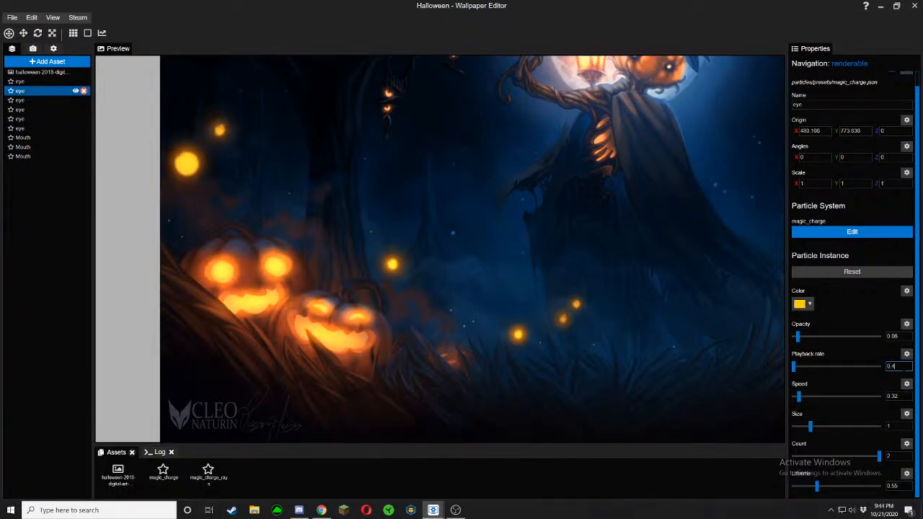
{"action": "key", "text": "Up"}
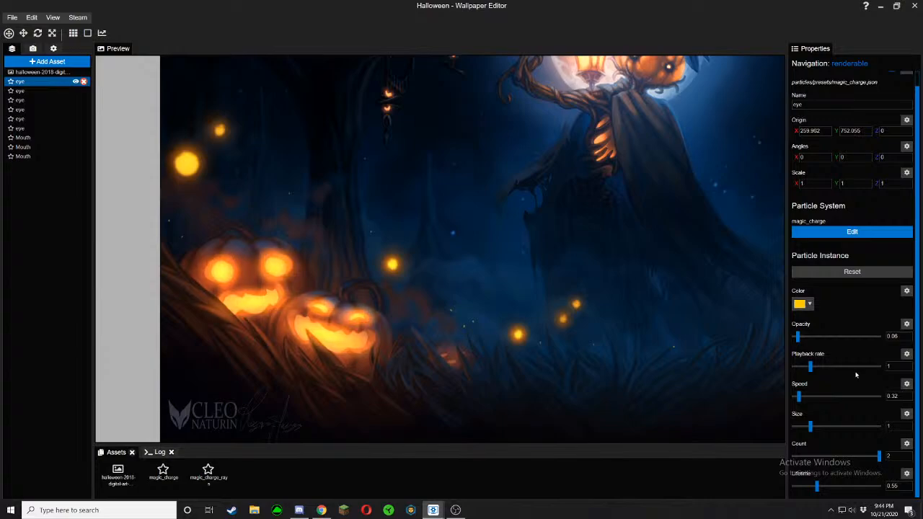
{"action": "left_click", "coordinate": [893, 366]}
{"action": "type", "text": "0.4"}
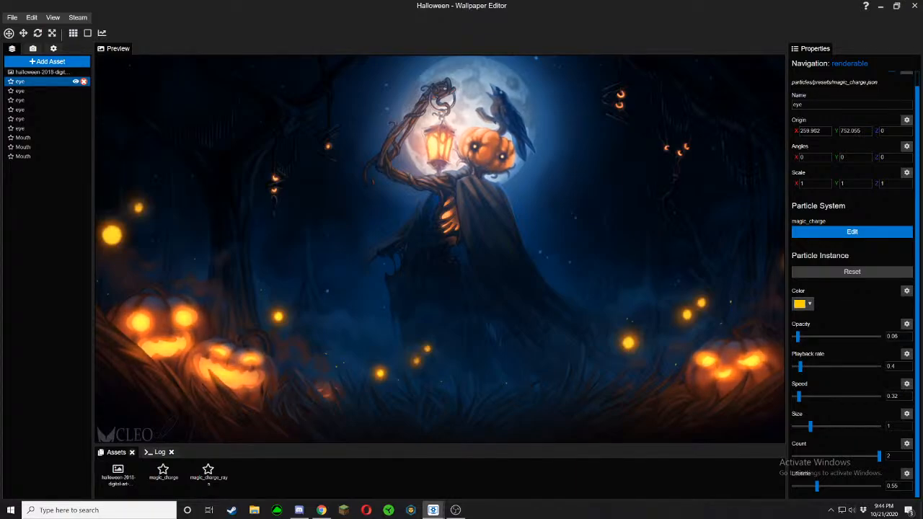
{"action": "key", "text": "ctrl+s"}
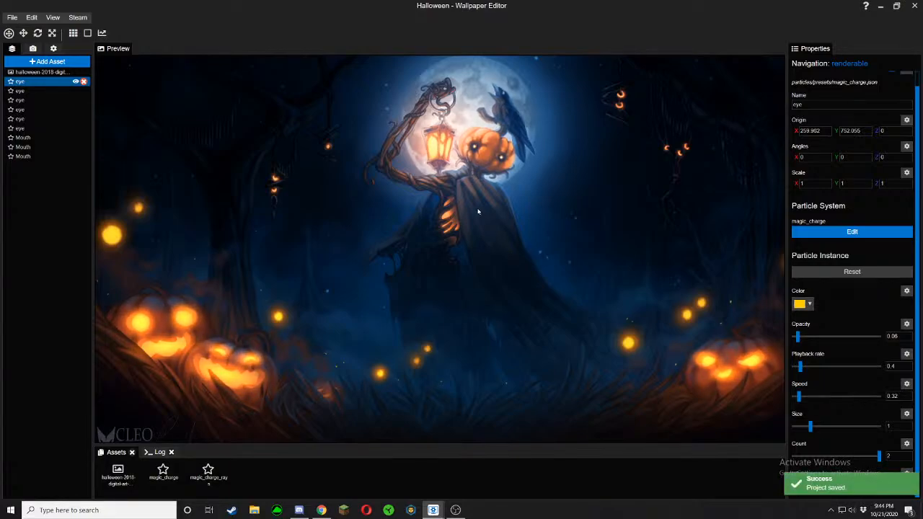
Examine the central figure's lantern, its hanging chain, the pumpkin head and the crow up close
{"action": "scroll", "coordinate": [476, 212], "scroll_direction": "down", "scroll_amount": 1}
{"action": "left_click_drag", "start_coordinate": [477, 211], "coordinate": [462, 197]}
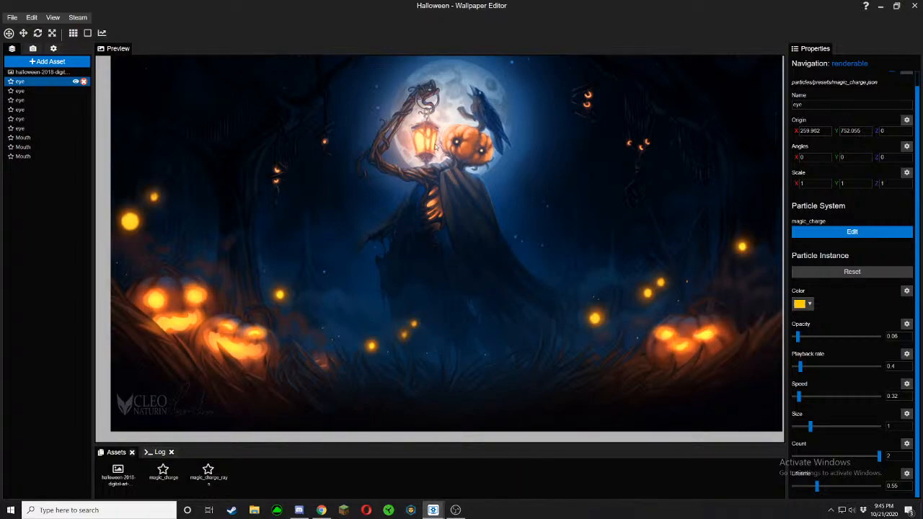
{"action": "scroll", "coordinate": [525, 173], "scroll_direction": "up", "scroll_amount": 5}
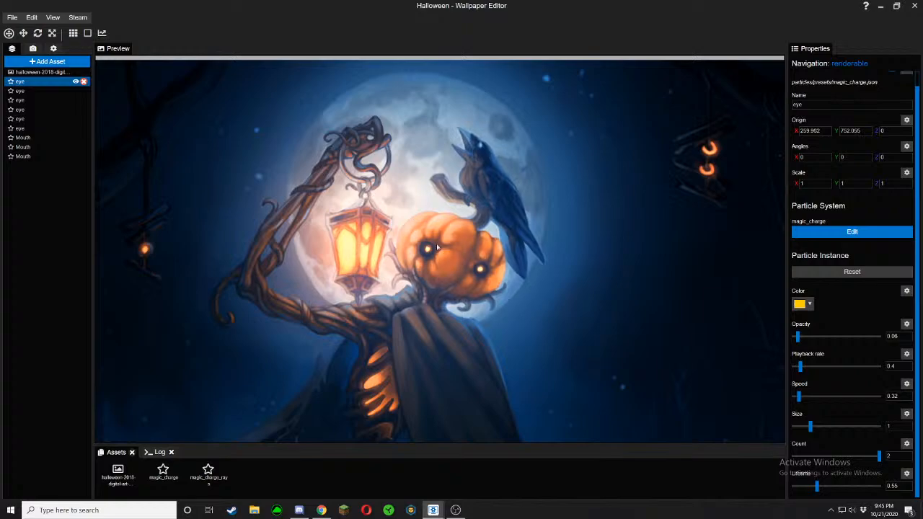
{"action": "scroll", "coordinate": [461, 230], "scroll_direction": "down", "scroll_amount": 3}
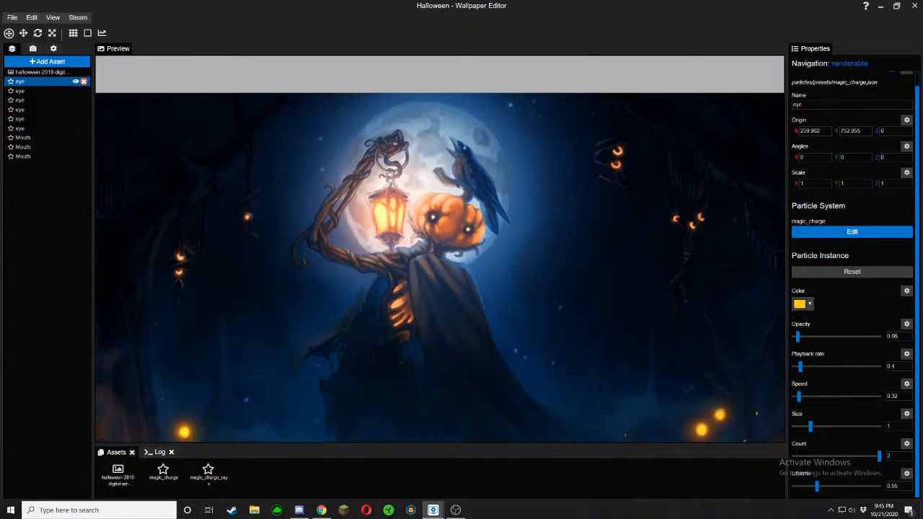
{"action": "scroll", "coordinate": [439, 248], "scroll_direction": "down", "scroll_amount": 4}
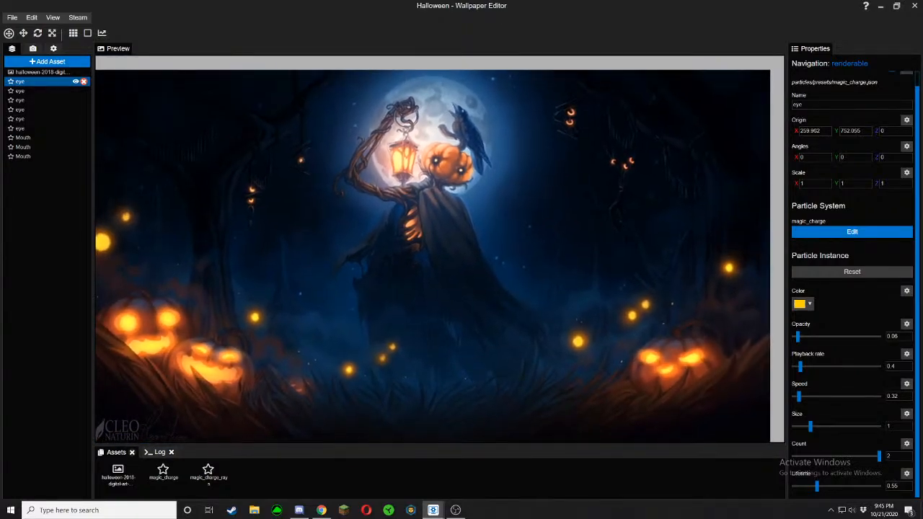
{"action": "left_click_drag", "start_coordinate": [440, 249], "coordinate": [449, 237]}
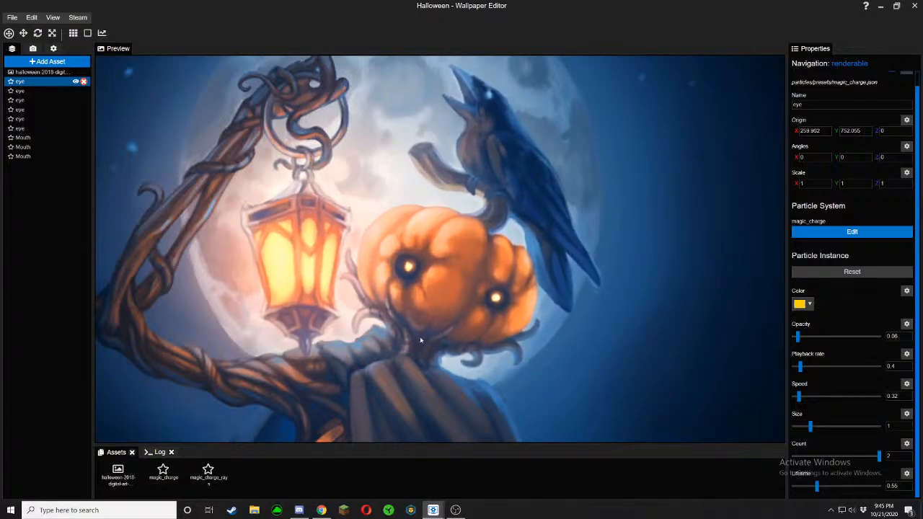
{"action": "scroll", "coordinate": [352, 186], "scroll_direction": "up", "scroll_amount": 5}
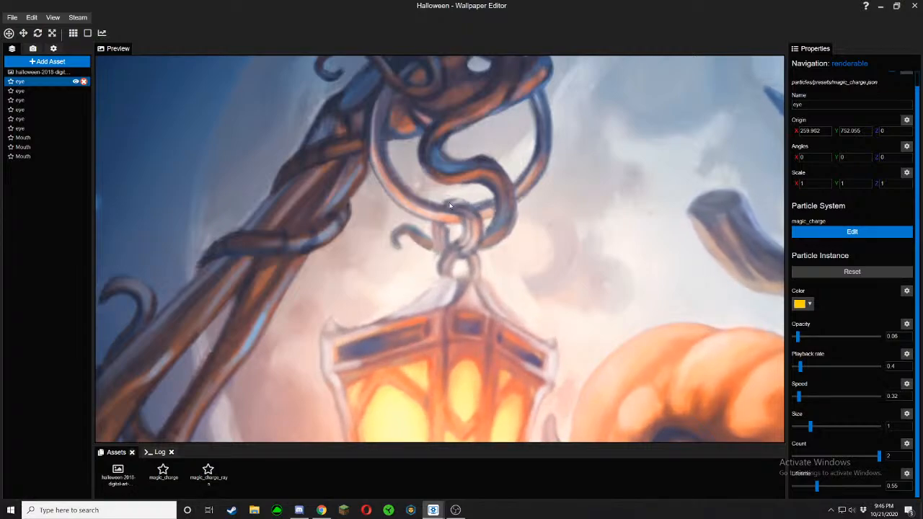
{"action": "scroll", "coordinate": [447, 221], "scroll_direction": "down", "scroll_amount": 2}
{"action": "scroll", "coordinate": [446, 221], "scroll_direction": "down", "scroll_amount": 4}
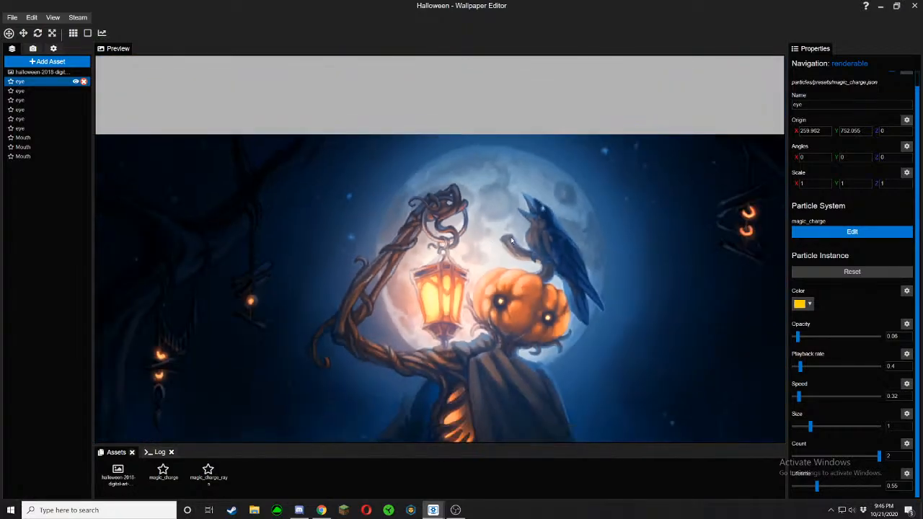
{"action": "scroll", "coordinate": [446, 221], "scroll_direction": "up", "scroll_amount": 8}
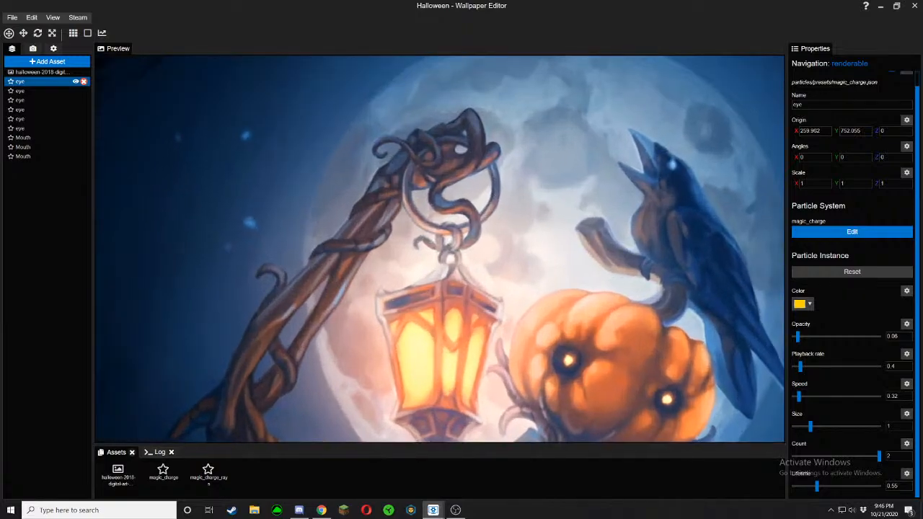
{"action": "scroll", "coordinate": [446, 220], "scroll_direction": "down", "scroll_amount": 3}
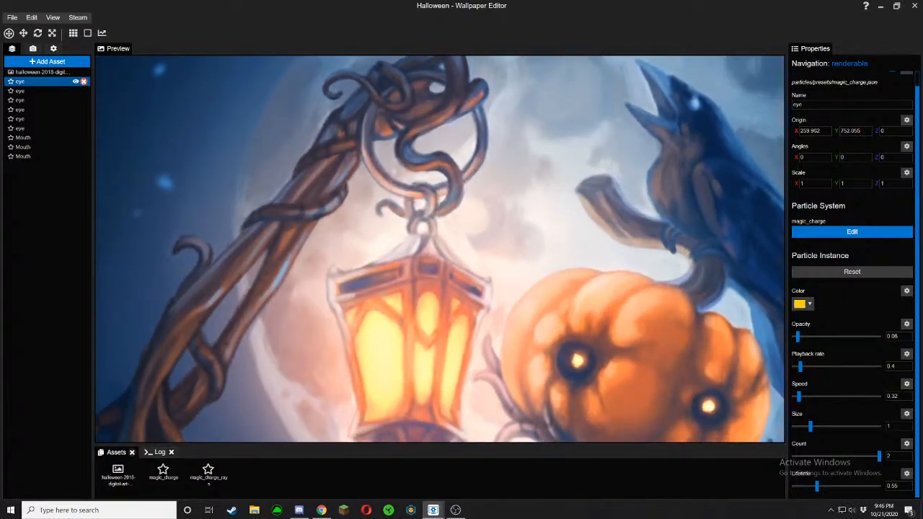
{"action": "scroll", "coordinate": [446, 220], "scroll_direction": "down", "scroll_amount": 4}
{"action": "scroll", "coordinate": [446, 220], "scroll_direction": "down", "scroll_amount": 1}
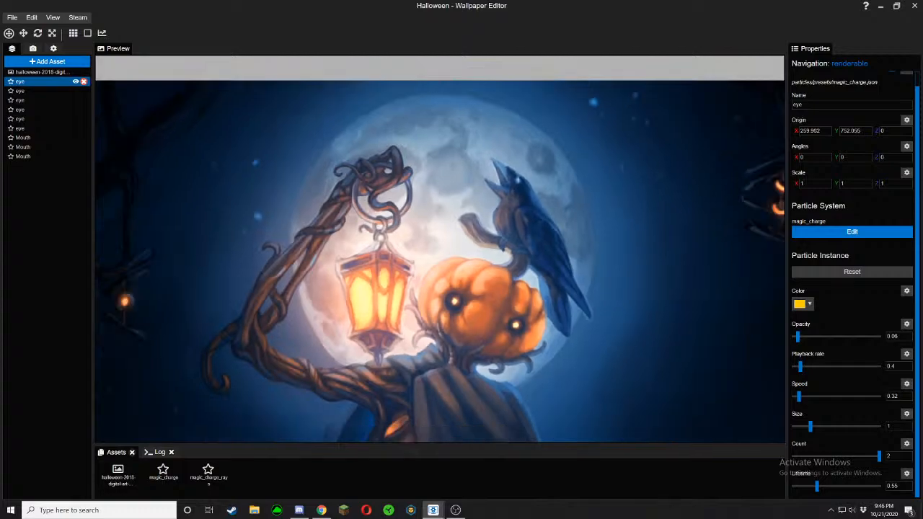
{"action": "scroll", "coordinate": [314, 193], "scroll_direction": "up", "scroll_amount": 6}
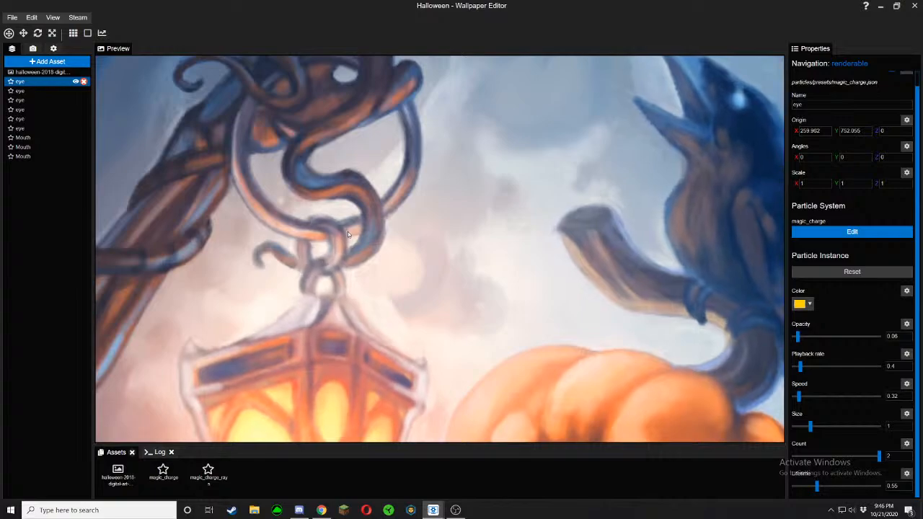
{"action": "scroll", "coordinate": [318, 255], "scroll_direction": "down", "scroll_amount": 5}
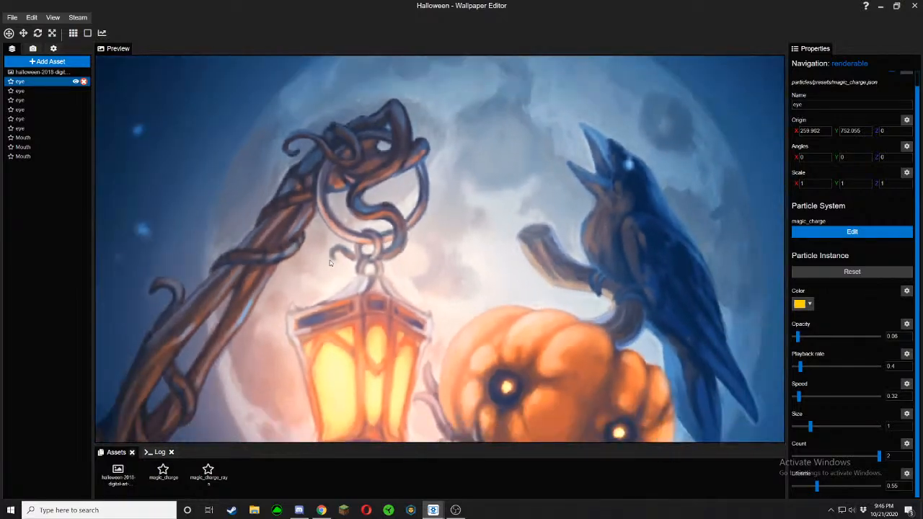
{"action": "left_click_drag", "start_coordinate": [318, 253], "coordinate": [302, 189]}
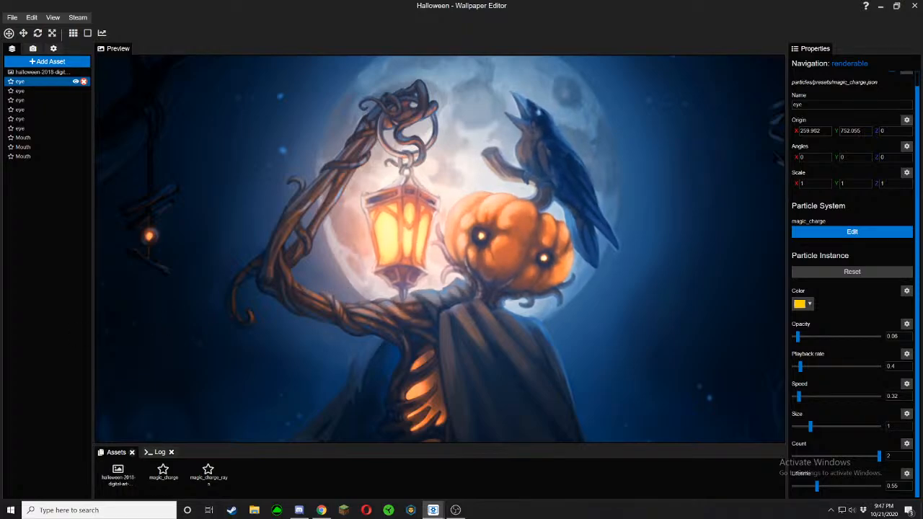
Examine the glowing eyes in the trees beside the figure and the wallpaper scene as a whole
{"action": "scroll", "coordinate": [288, 305], "scroll_direction": "down", "scroll_amount": 2}
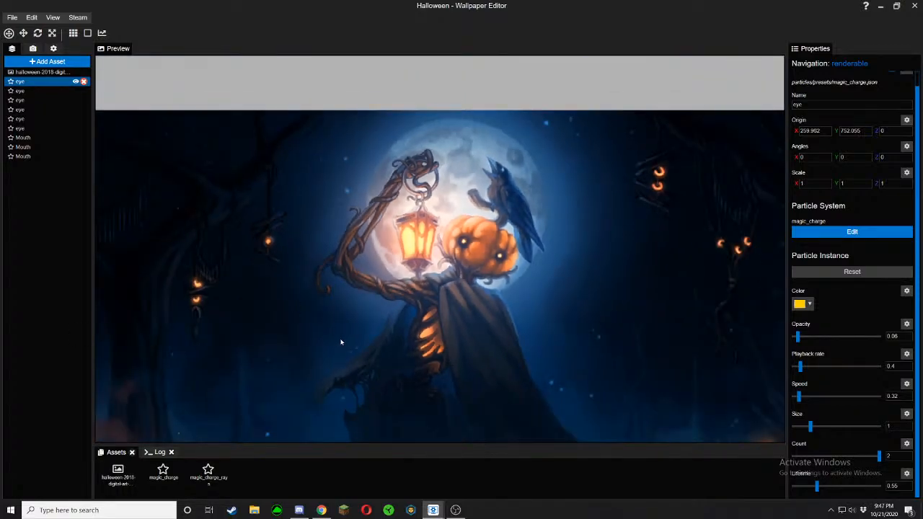
{"action": "scroll", "coordinate": [288, 305], "scroll_direction": "up", "scroll_amount": 3}
{"action": "scroll", "coordinate": [289, 304], "scroll_direction": "down", "scroll_amount": 2}
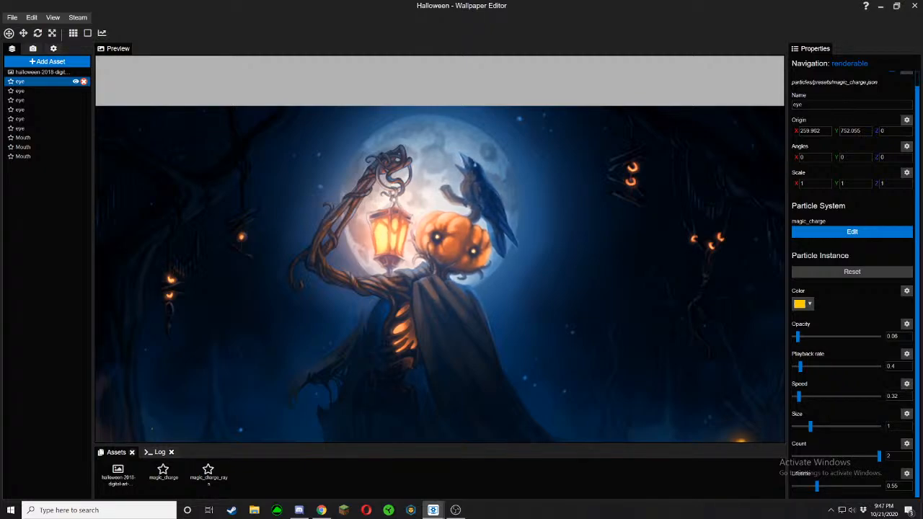
{"action": "scroll", "coordinate": [365, 340], "scroll_direction": "up", "scroll_amount": 3}
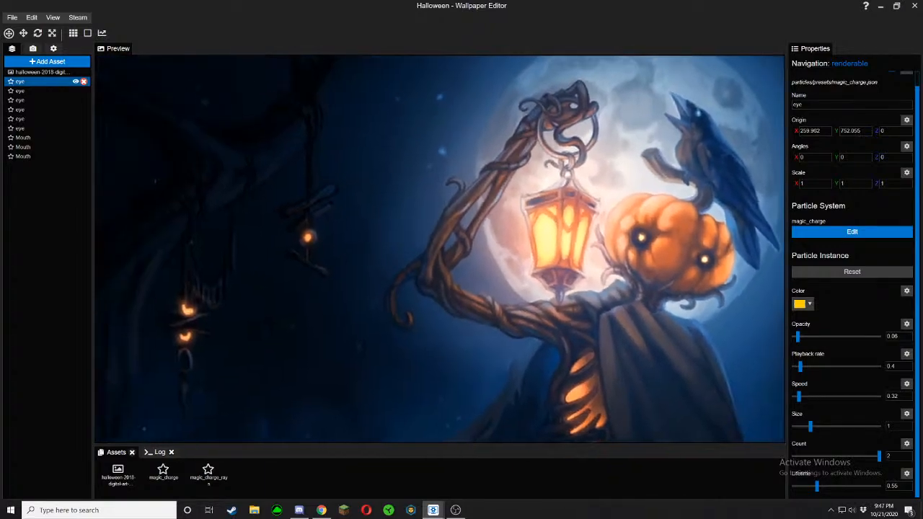
{"action": "scroll", "coordinate": [361, 317], "scroll_direction": "down", "scroll_amount": 4}
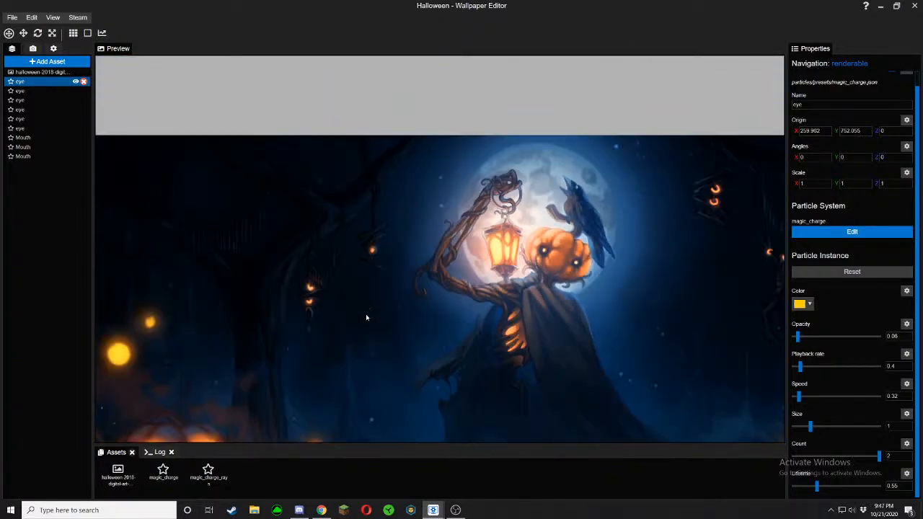
{"action": "scroll", "coordinate": [391, 362], "scroll_direction": "up", "scroll_amount": 1}
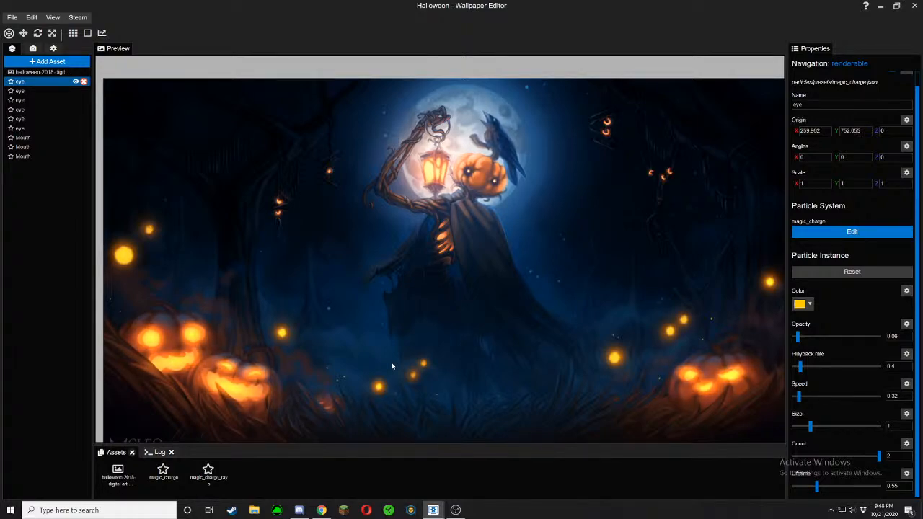
{"action": "scroll", "coordinate": [395, 365], "scroll_direction": "down", "scroll_amount": 1}
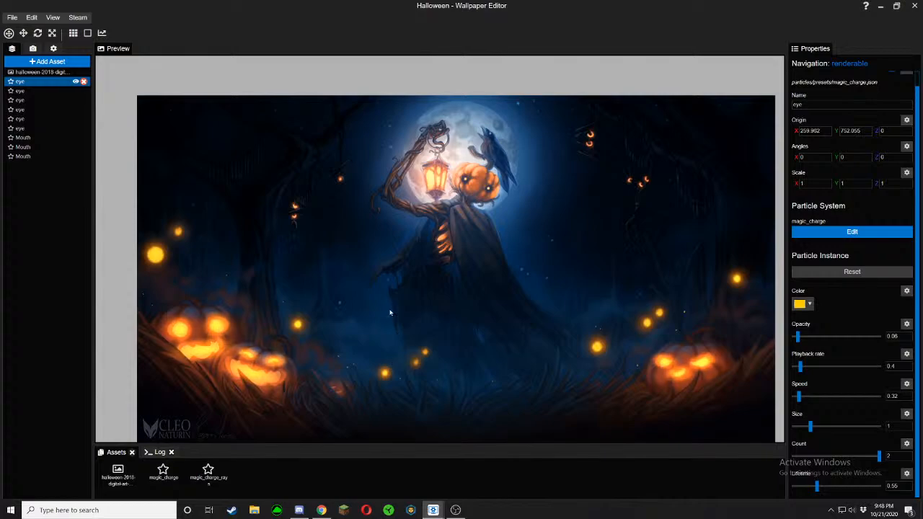
{"action": "scroll", "coordinate": [388, 312], "scroll_direction": "up", "scroll_amount": 2}
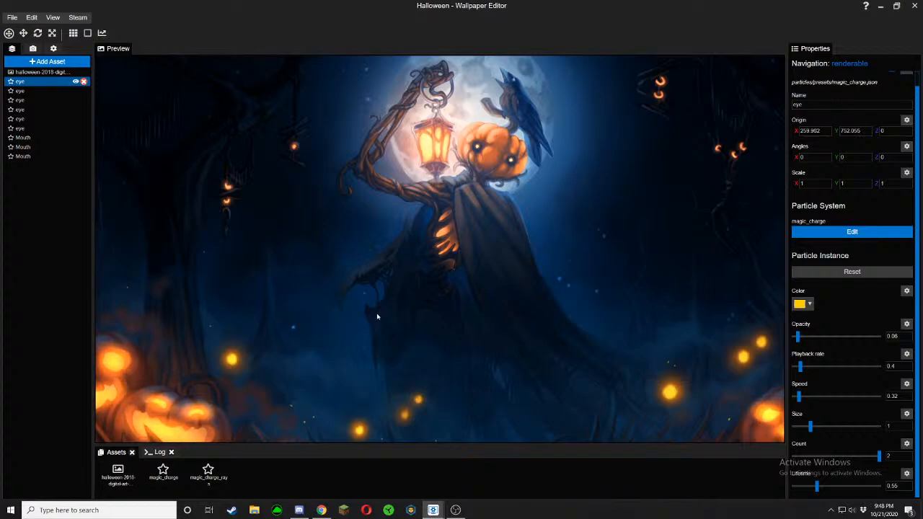
{"action": "scroll", "coordinate": [377, 316], "scroll_direction": "down", "scroll_amount": 1}
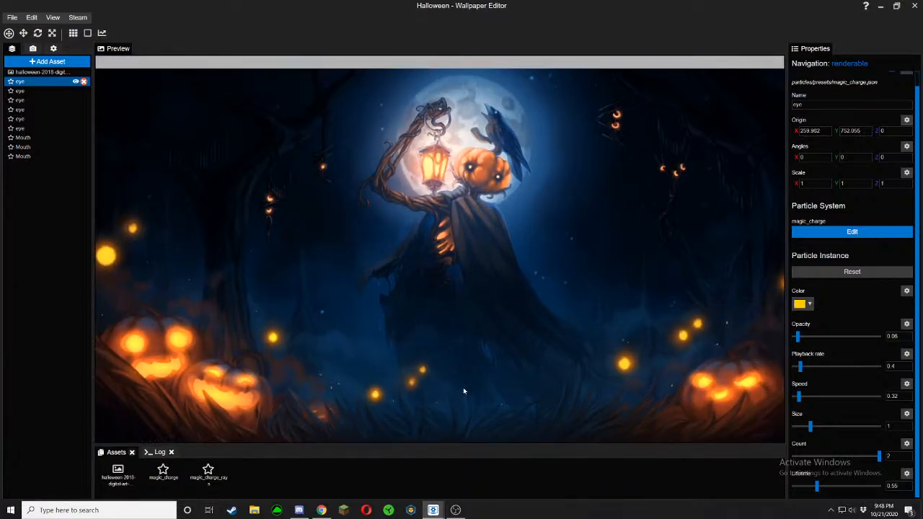
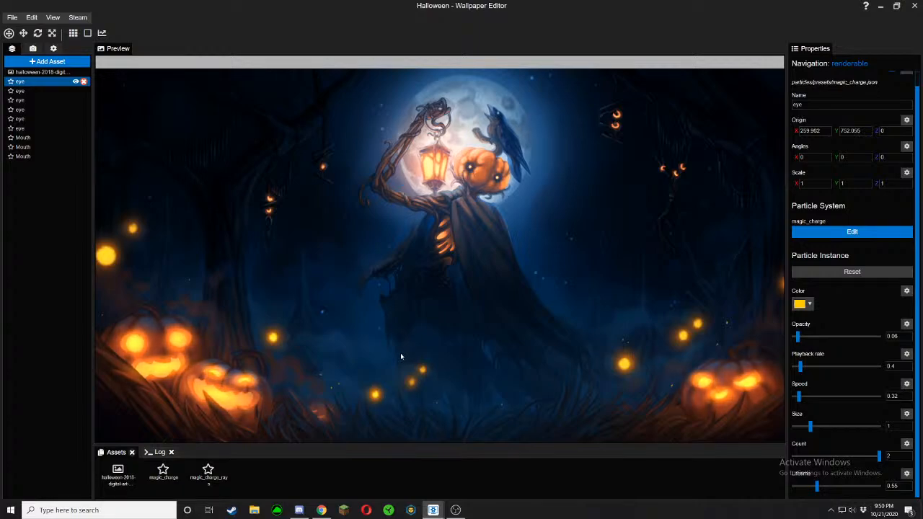
Add the Foliage Sway effect to the halloween-2018 background image
{"action": "scroll", "coordinate": [392, 390], "scroll_direction": "down", "scroll_amount": 1}
{"action": "left_click_drag", "start_coordinate": [396, 409], "coordinate": [380, 333]}
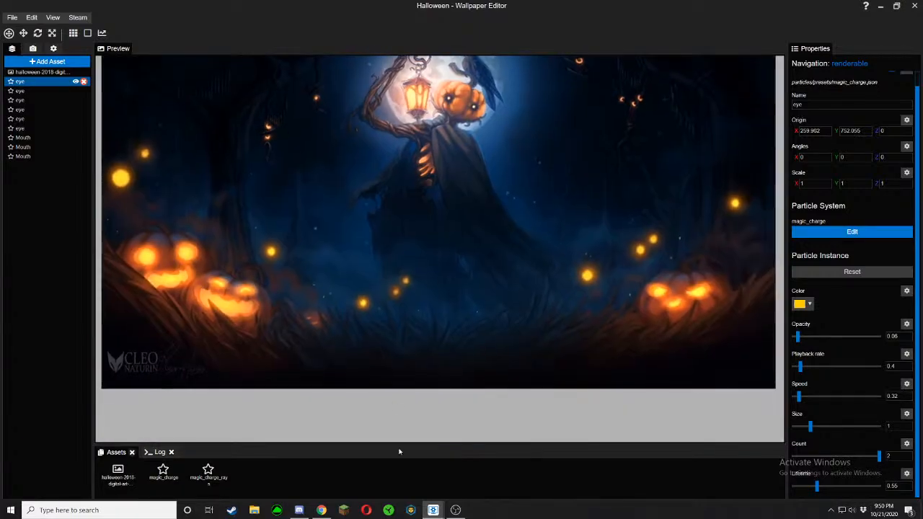
{"action": "left_click", "coordinate": [39, 73]}
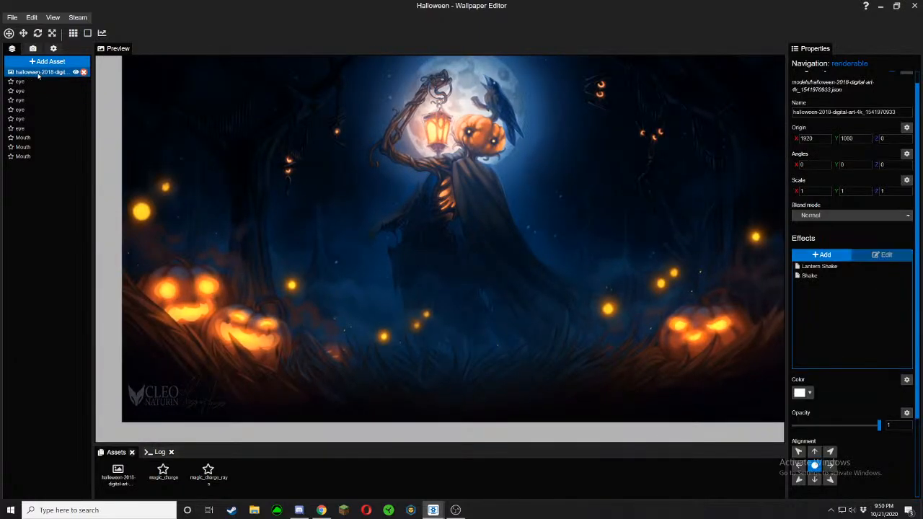
{"action": "left_click", "coordinate": [820, 255]}
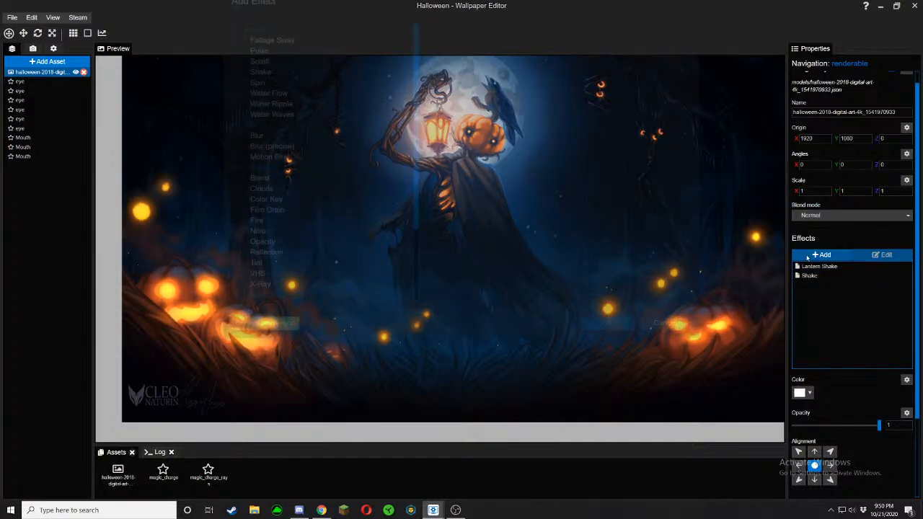
{"action": "left_click", "coordinate": [336, 58]}
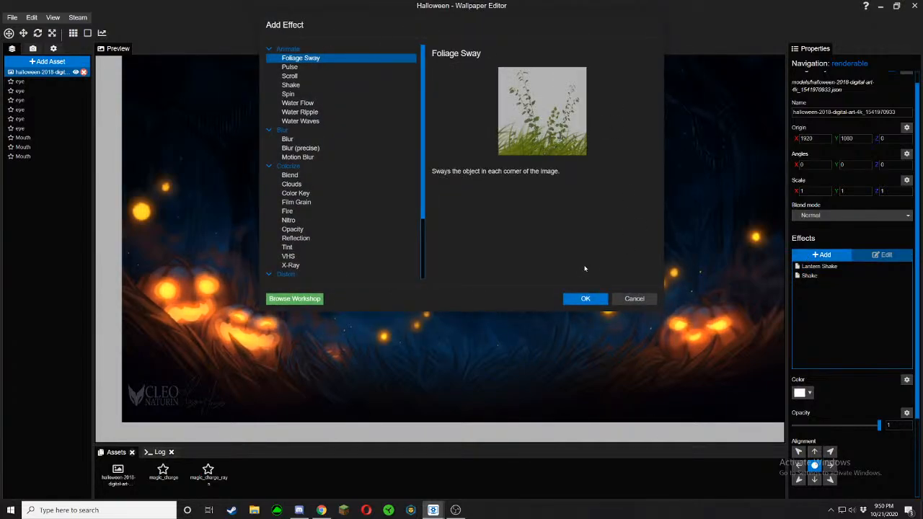
{"action": "left_click", "coordinate": [585, 299]}
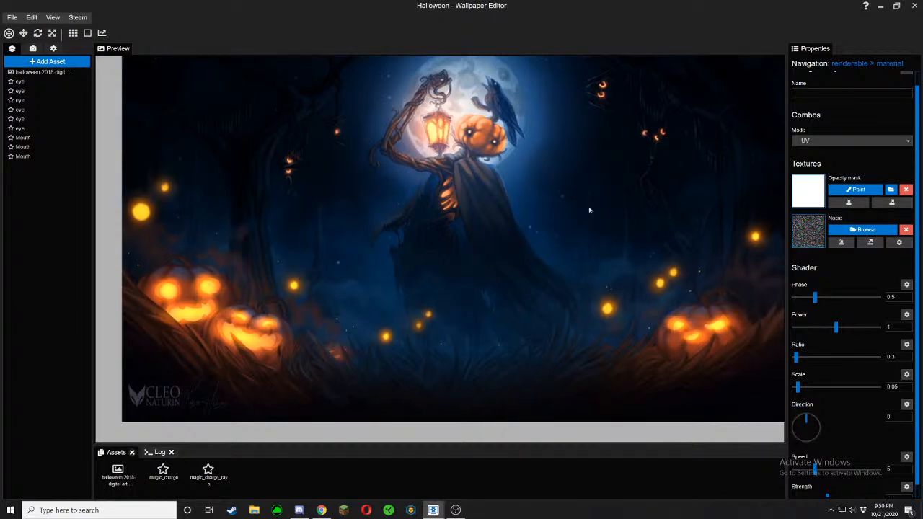
Start painting the sway effect's opacity mask with the mask shown and brush amount 255, size 41, opacity 100 and hardness 100
{"action": "left_click", "coordinate": [889, 203]}
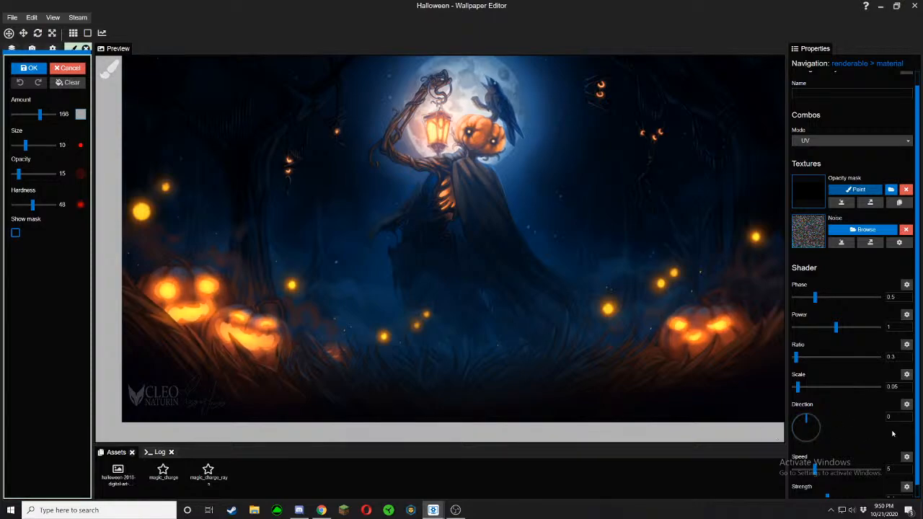
{"action": "scroll", "coordinate": [865, 411], "scroll_direction": "down", "scroll_amount": 1}
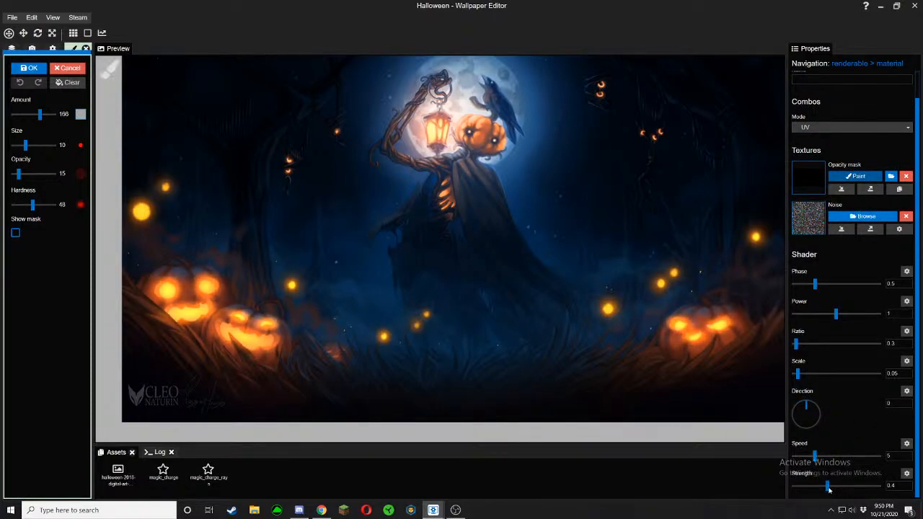
{"action": "key", "text": "ctrl+s"}
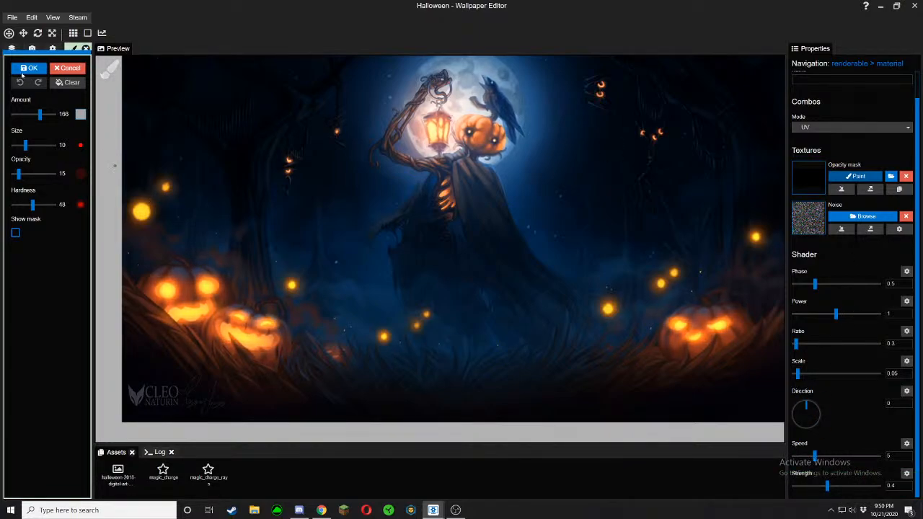
{"action": "left_click", "coordinate": [15, 235]}
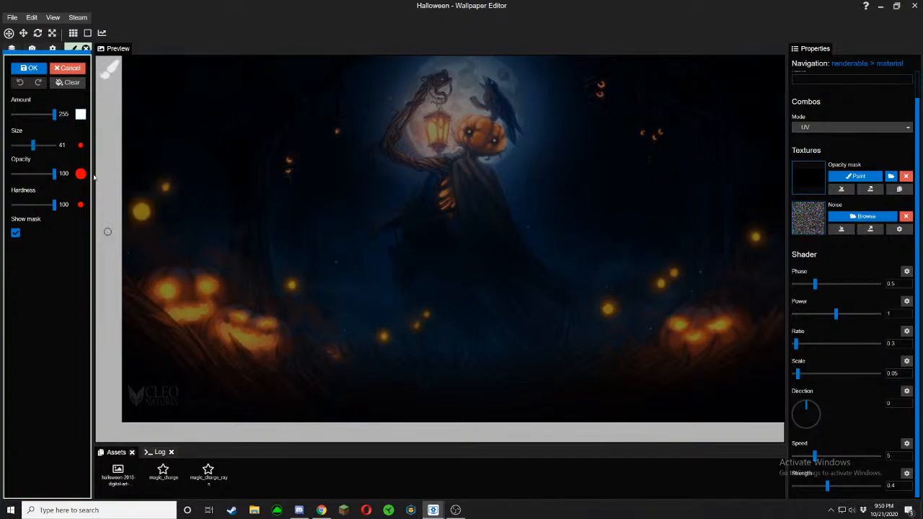
Try mask dabs at hardness 32 and hardness 100 on the dark area between the pumpkins and the figure, and undo them
{"action": "scroll", "coordinate": [200, 368], "scroll_direction": "up", "scroll_amount": 4}
{"action": "left_click_drag", "start_coordinate": [213, 252], "coordinate": [168, 244]}
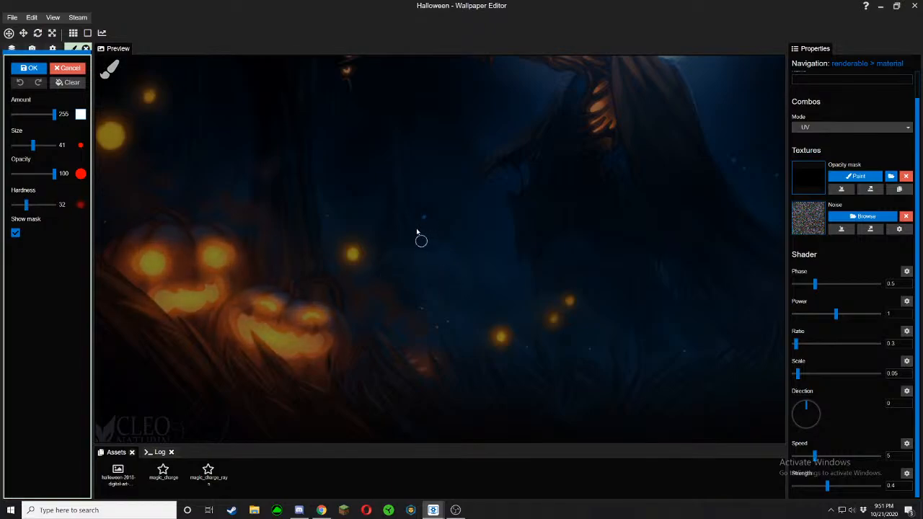
{"action": "left_click_drag", "start_coordinate": [422, 222], "coordinate": [427, 244]}
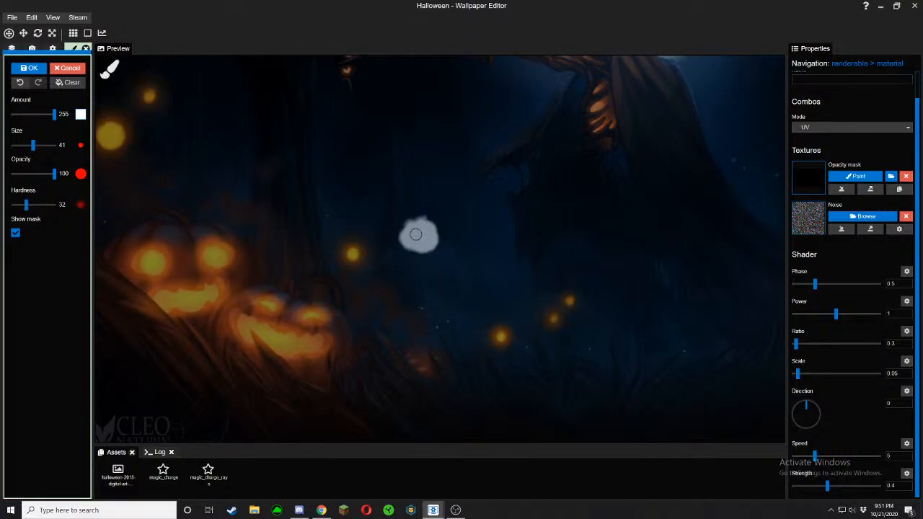
{"action": "scroll", "coordinate": [416, 234], "scroll_direction": "up", "scroll_amount": 10}
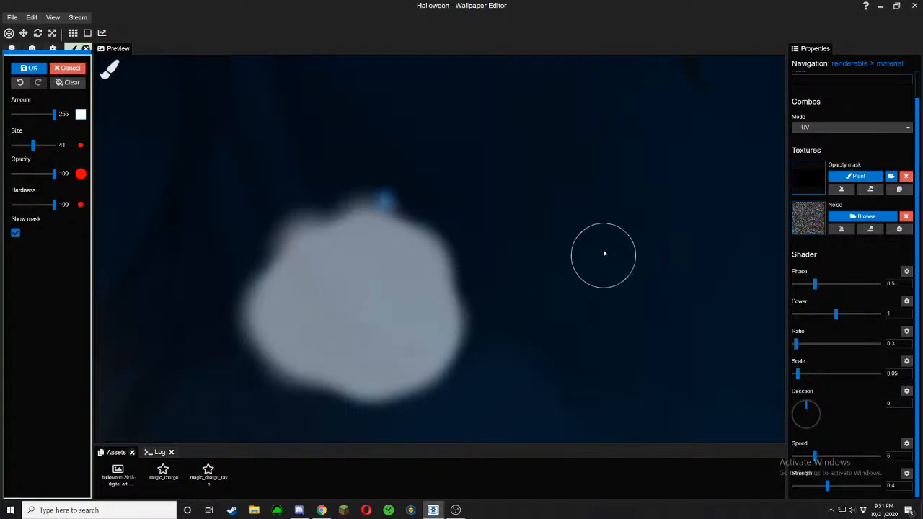
{"action": "mouse_move", "coordinate": [604, 253]}
{"action": "left_mouse_down"}
{"action": "mouse_move", "coordinate": [568, 290]}
{"action": "mouse_move", "coordinate": [595, 311]}
{"action": "mouse_move", "coordinate": [599, 249]}
{"action": "left_mouse_up"}
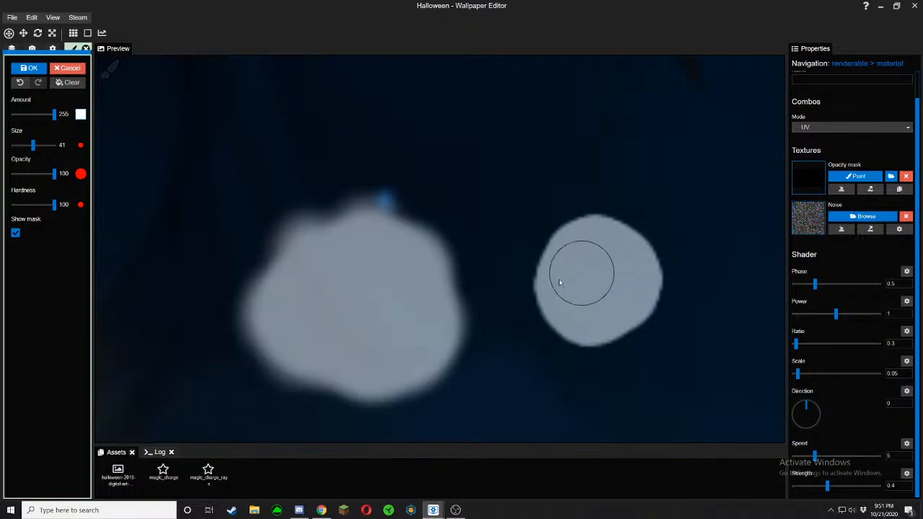
{"action": "scroll", "coordinate": [523, 330], "scroll_direction": "down", "scroll_amount": 8}
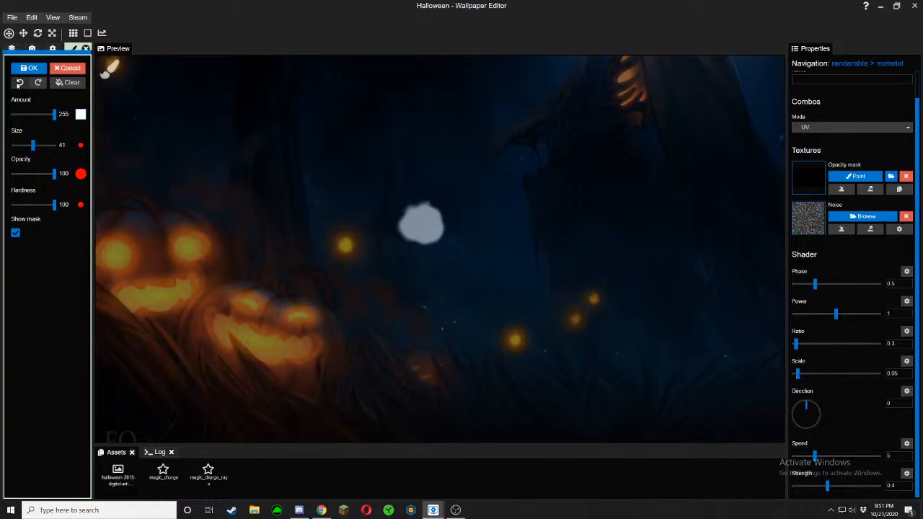
{"action": "left_click", "coordinate": [18, 82]}
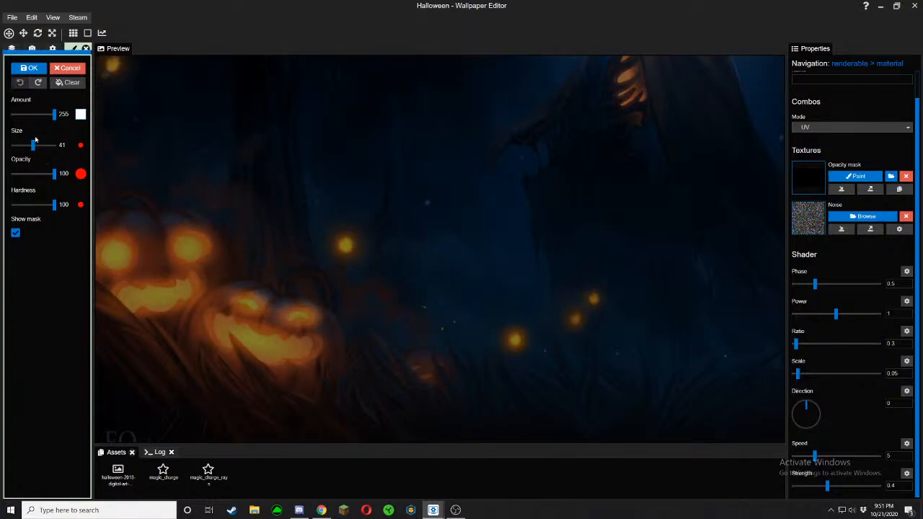
Mask the upper edge of the grass slope in front of the far-left pumpkin with a size 21 brush
{"action": "scroll", "coordinate": [274, 351], "scroll_direction": "up", "scroll_amount": 3}
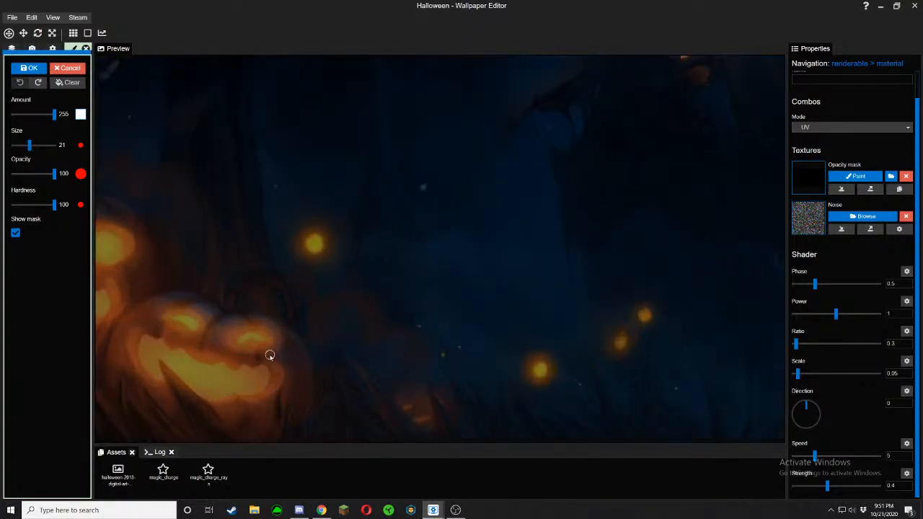
{"action": "left_click_drag", "start_coordinate": [302, 361], "coordinate": [771, 229]}
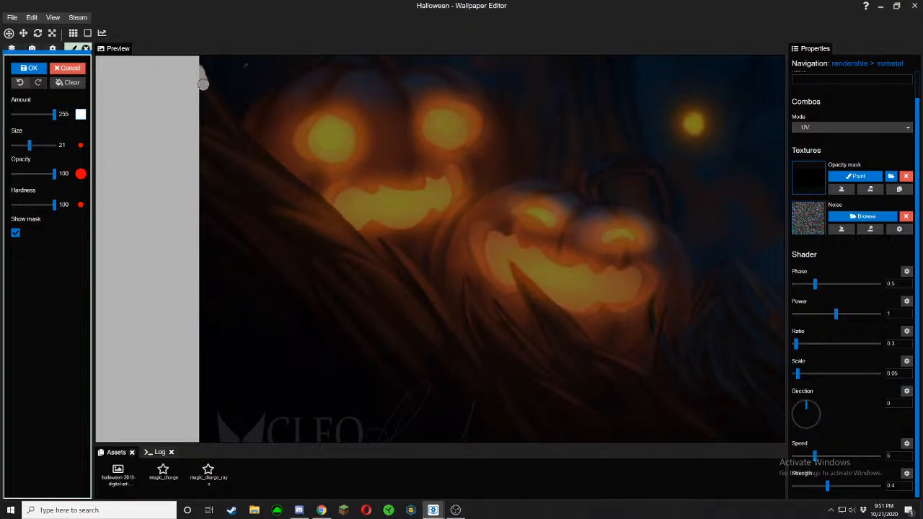
{"action": "mouse_move", "coordinate": [203, 84]}
{"action": "left_mouse_down"}
{"action": "mouse_move", "coordinate": [247, 144]}
{"action": "mouse_move", "coordinate": [429, 314]}
{"action": "left_mouse_up"}
{"action": "scroll", "coordinate": [243, 247], "scroll_direction": "up", "scroll_amount": 5}
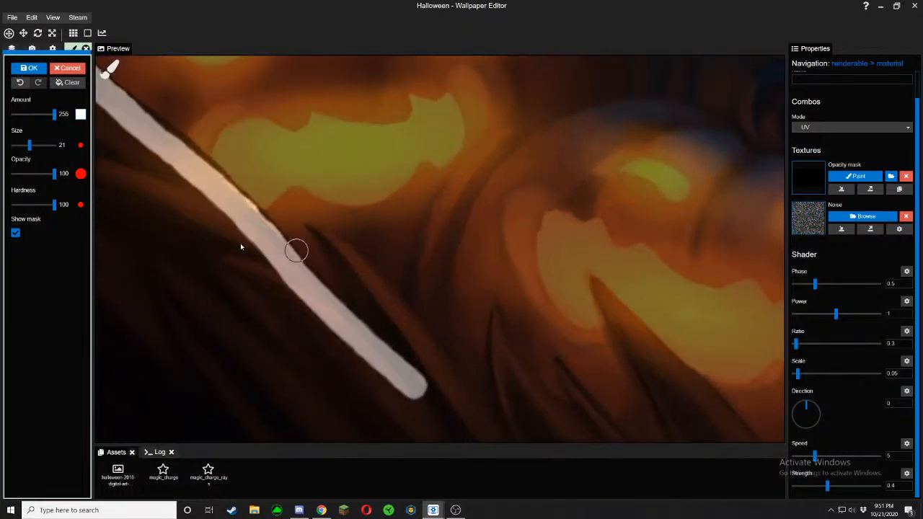
Reduce the brush size to 7, outline the grass blade below the far-left pumpkin's mouth, and refine the slope's masked edge
{"action": "left_click_drag", "start_coordinate": [27, 146], "coordinate": [23, 145]}
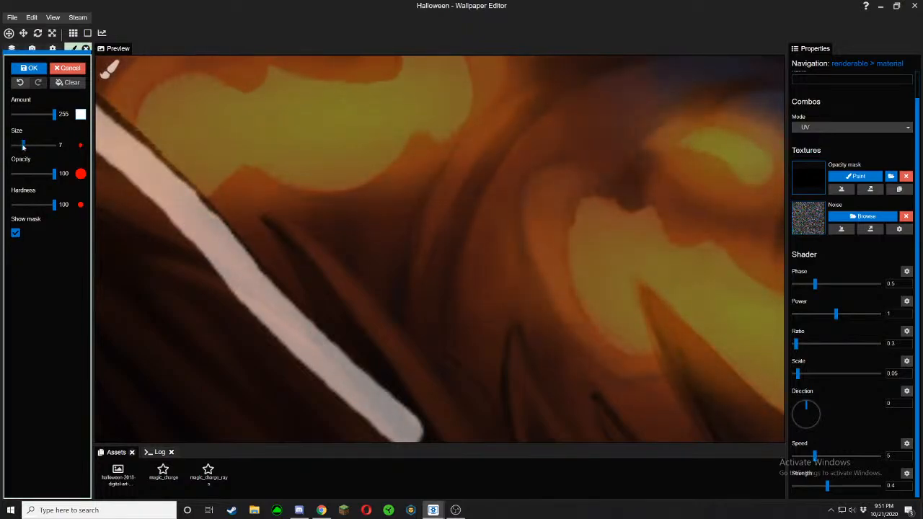
{"action": "mouse_move", "coordinate": [266, 219]}
{"action": "left_mouse_down"}
{"action": "mouse_move", "coordinate": [294, 227]}
{"action": "mouse_move", "coordinate": [361, 287]}
{"action": "mouse_move", "coordinate": [431, 382]}
{"action": "left_mouse_up"}
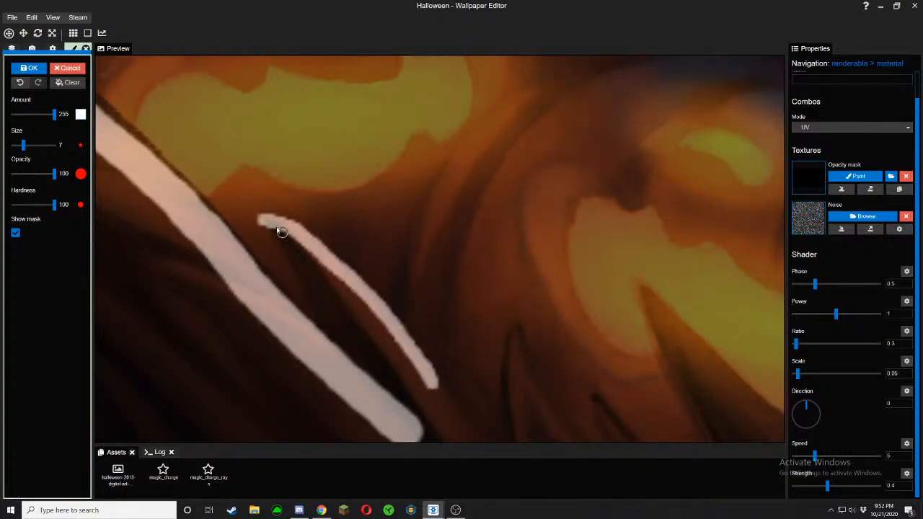
{"action": "left_click_drag", "start_coordinate": [265, 220], "coordinate": [329, 339]}
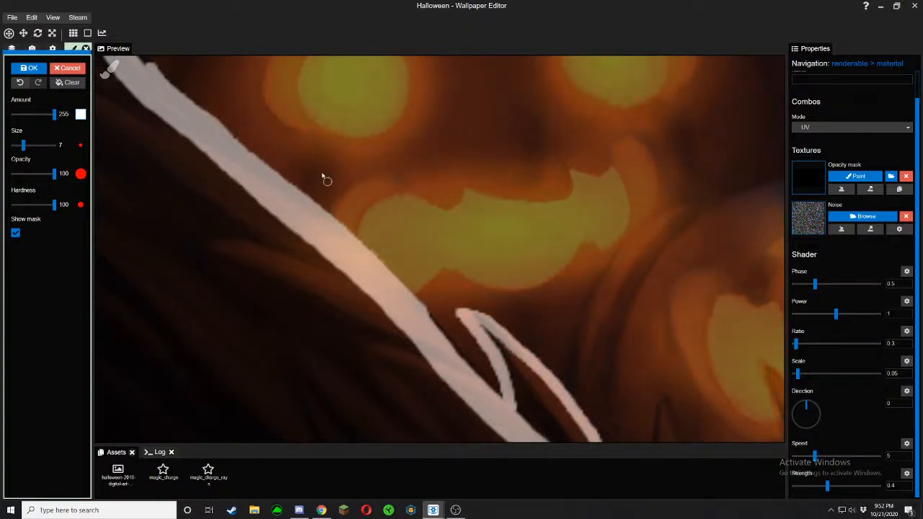
{"action": "mouse_move", "coordinate": [318, 171]}
{"action": "left_mouse_down"}
{"action": "mouse_move", "coordinate": [446, 317]}
{"action": "mouse_move", "coordinate": [516, 416]}
{"action": "left_mouse_up"}
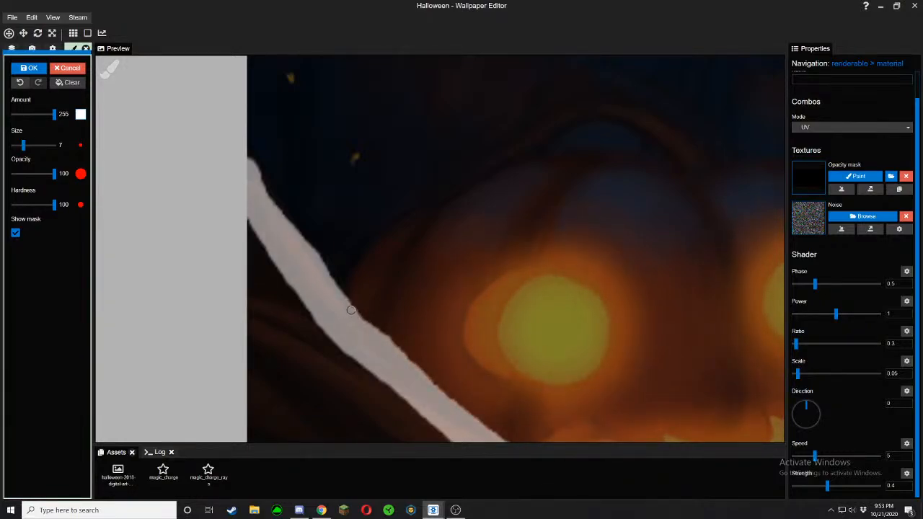
Compare the mask with the bare image and extend the blade's masked outline down the slope towards the second pumpkin
{"action": "scroll", "coordinate": [366, 316], "scroll_direction": "down", "scroll_amount": 3}
{"action": "mouse_move", "coordinate": [369, 311]}
{"action": "left_mouse_down"}
{"action": "mouse_move", "coordinate": [292, 222]}
{"action": "mouse_move", "coordinate": [221, 76]}
{"action": "left_mouse_up"}
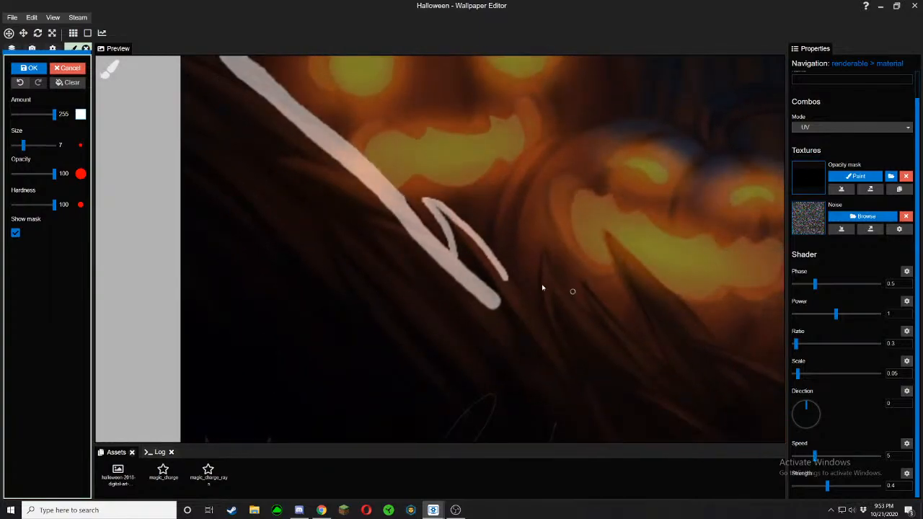
{"action": "scroll", "coordinate": [548, 307], "scroll_direction": "up", "scroll_amount": 3}
{"action": "left_click_drag", "start_coordinate": [556, 330], "coordinate": [448, 321]}
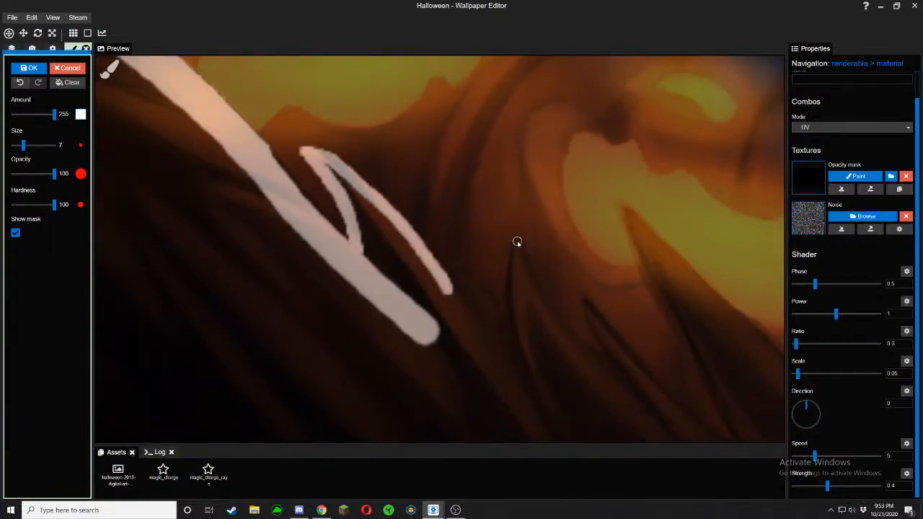
{"action": "left_click", "coordinate": [15, 233]}
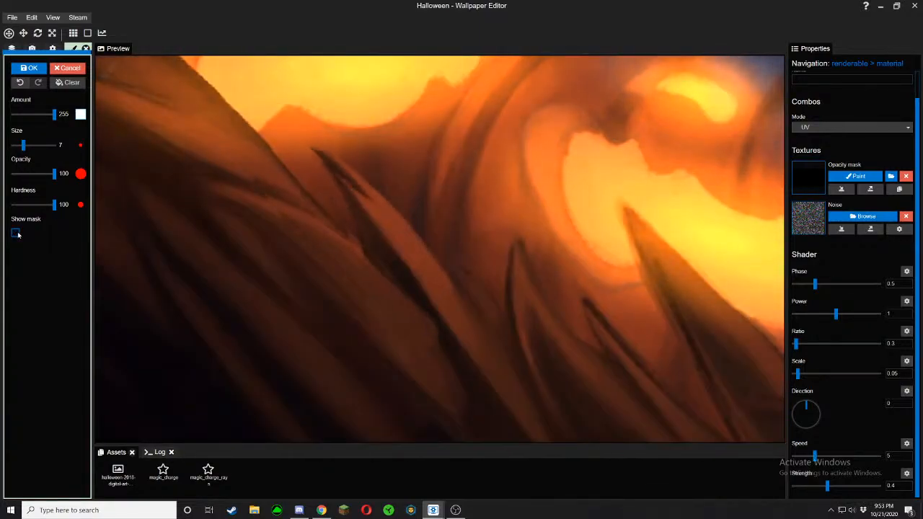
{"action": "left_click", "coordinate": [15, 232]}
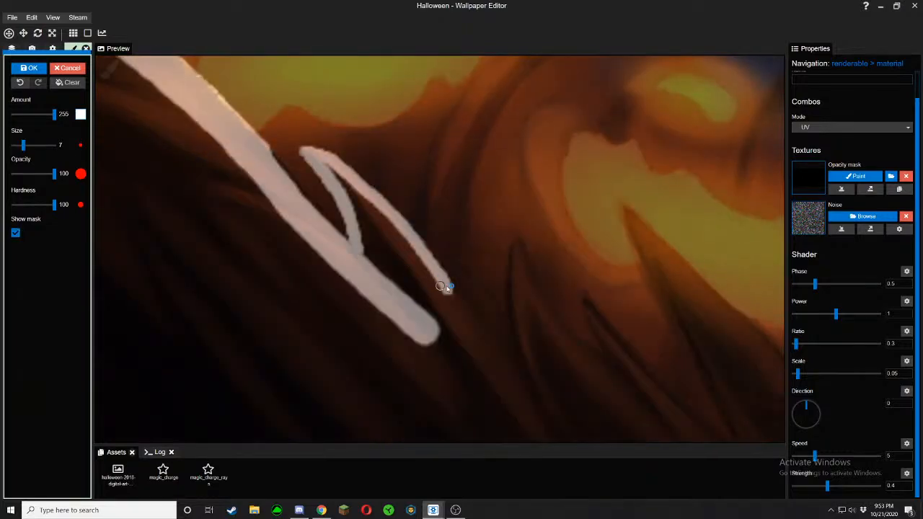
{"action": "left_click_drag", "start_coordinate": [448, 288], "coordinate": [469, 309]}
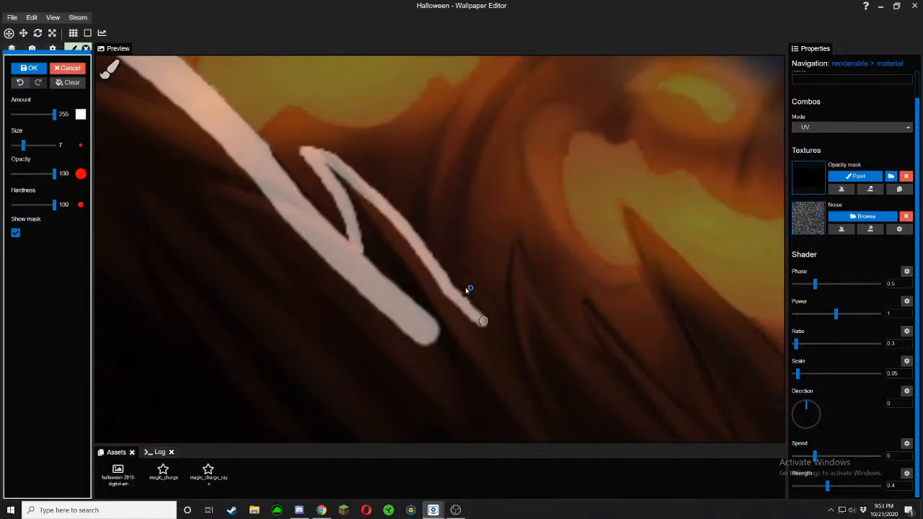
{"action": "mouse_move", "coordinate": [461, 271]}
{"action": "left_mouse_down"}
{"action": "mouse_move", "coordinate": [476, 300]}
{"action": "mouse_move", "coordinate": [465, 274]}
{"action": "mouse_move", "coordinate": [499, 311]}
{"action": "left_mouse_up"}
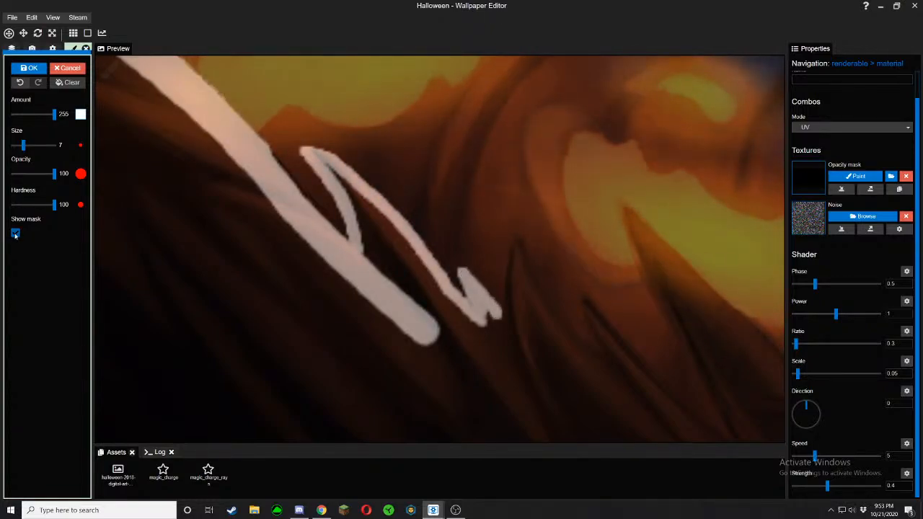
Touch up the upper edge of the masked grass slope beside the first outlined blade
{"action": "scroll", "coordinate": [319, 268], "scroll_direction": "down", "scroll_amount": 5}
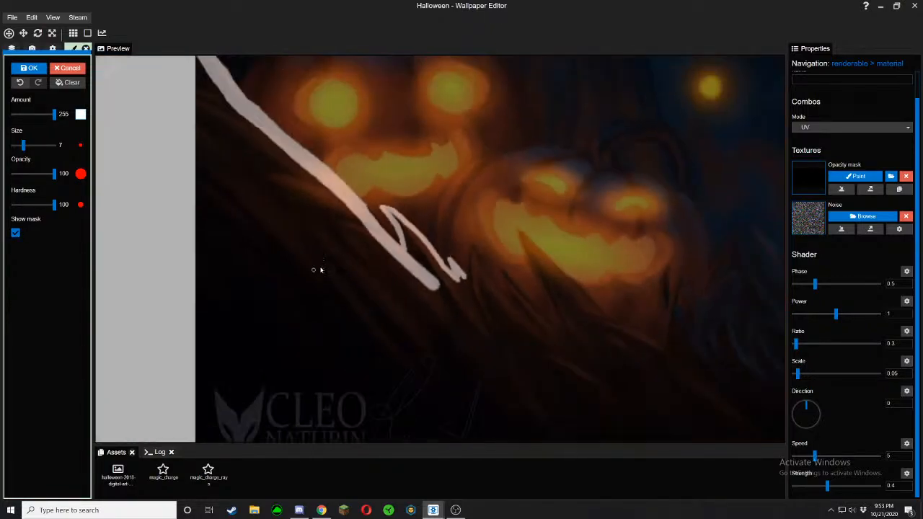
{"action": "left_click_drag", "start_coordinate": [456, 277], "coordinate": [414, 332]}
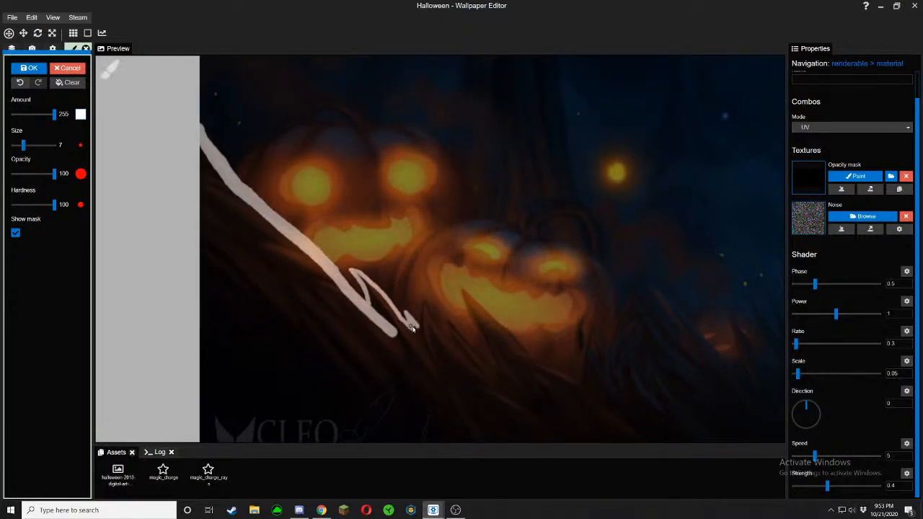
{"action": "scroll", "coordinate": [372, 283], "scroll_direction": "up", "scroll_amount": 3}
{"action": "scroll", "coordinate": [372, 283], "scroll_direction": "up", "scroll_amount": 2}
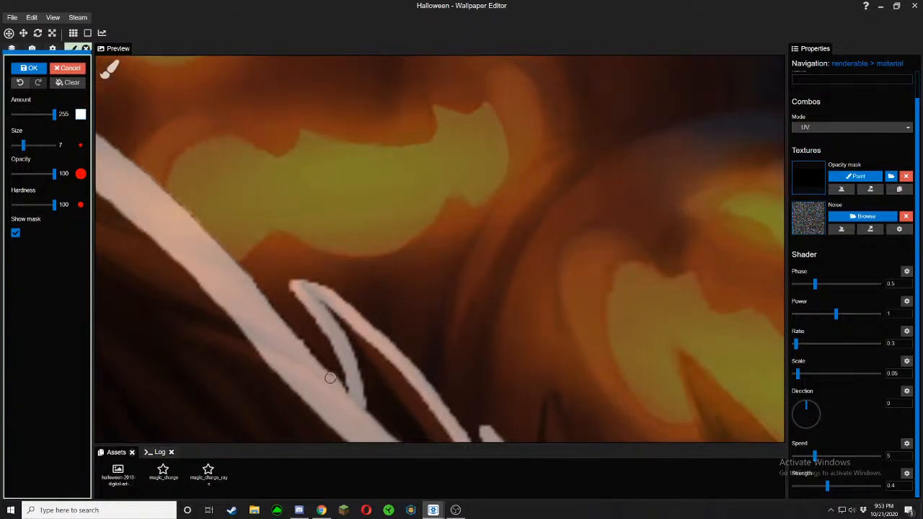
{"action": "left_click_drag", "start_coordinate": [330, 378], "coordinate": [255, 286]}
Mask both sides of the next grass blade in front of the second pumpkin and hide the mask overlay to check it
{"action": "mouse_move", "coordinate": [408, 377]}
{"action": "left_mouse_down"}
{"action": "mouse_move", "coordinate": [365, 300]}
{"action": "mouse_move", "coordinate": [278, 199]}
{"action": "mouse_move", "coordinate": [243, 200]}
{"action": "left_mouse_up"}
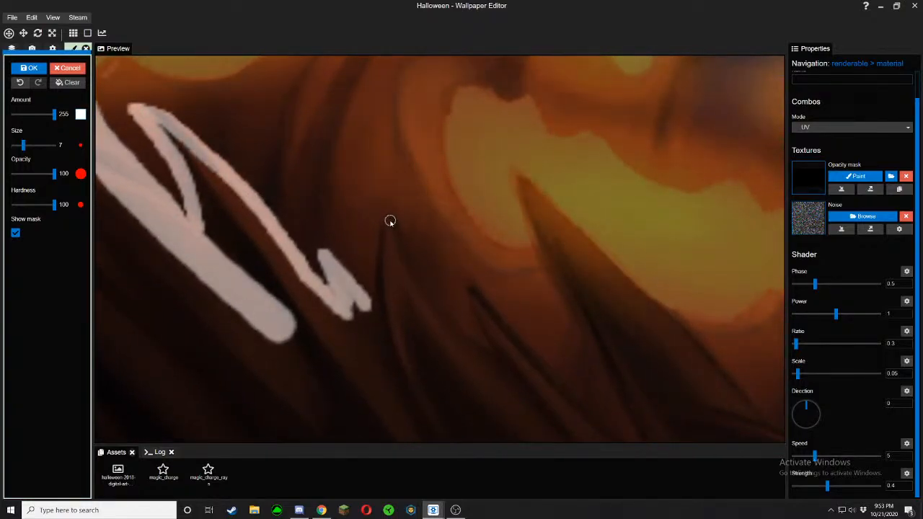
{"action": "mouse_move", "coordinate": [389, 221]}
{"action": "left_mouse_down"}
{"action": "mouse_move", "coordinate": [373, 314]}
{"action": "mouse_move", "coordinate": [382, 286]}
{"action": "left_mouse_up"}
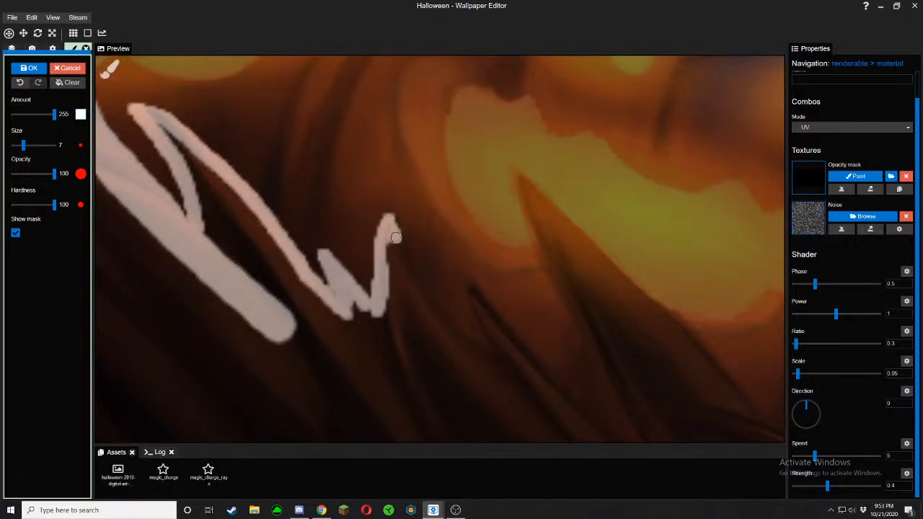
{"action": "mouse_move", "coordinate": [389, 216]}
{"action": "left_mouse_down"}
{"action": "mouse_move", "coordinate": [437, 326]}
{"action": "mouse_move", "coordinate": [505, 368]}
{"action": "mouse_move", "coordinate": [443, 321]}
{"action": "mouse_move", "coordinate": [393, 223]}
{"action": "left_mouse_up"}
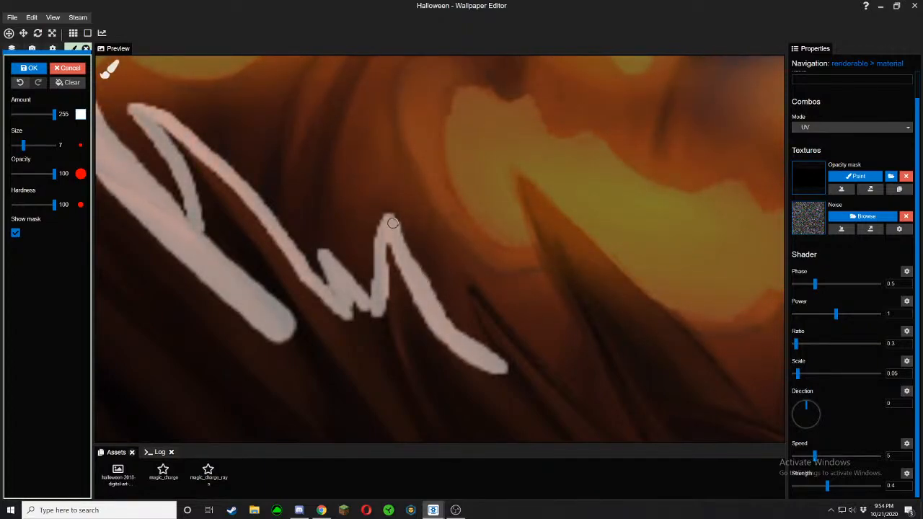
{"action": "left_click", "coordinate": [16, 233]}
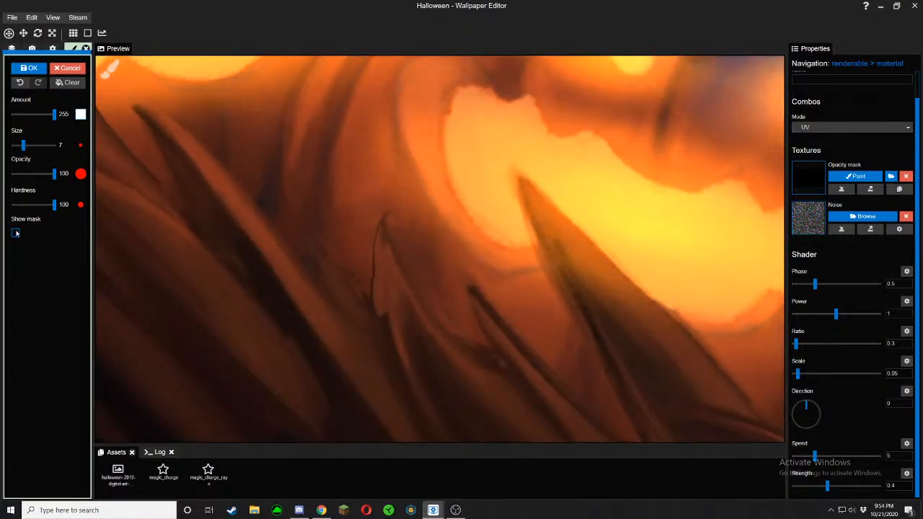
Show the mask overlay and mask the short grass blade below the grinning pumpkin, continuing along its edge down the slope
{"action": "left_click", "coordinate": [16, 233]}
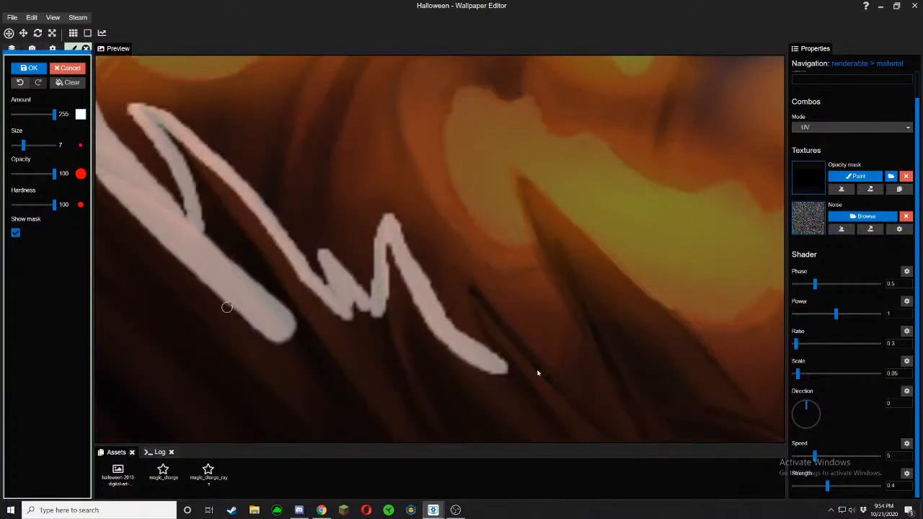
{"action": "left_click_drag", "start_coordinate": [564, 367], "coordinate": [420, 336]}
{"action": "left_click", "coordinate": [328, 260]}
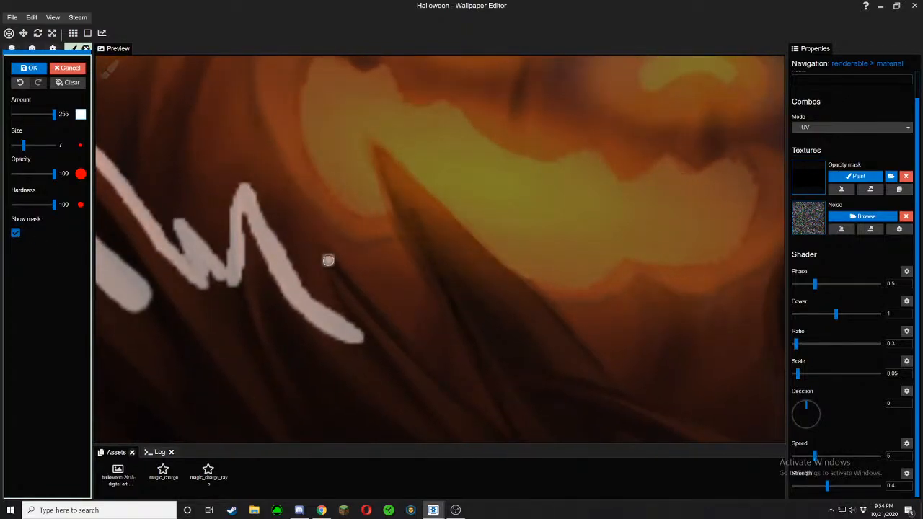
{"action": "left_click_drag", "start_coordinate": [328, 260], "coordinate": [357, 333]}
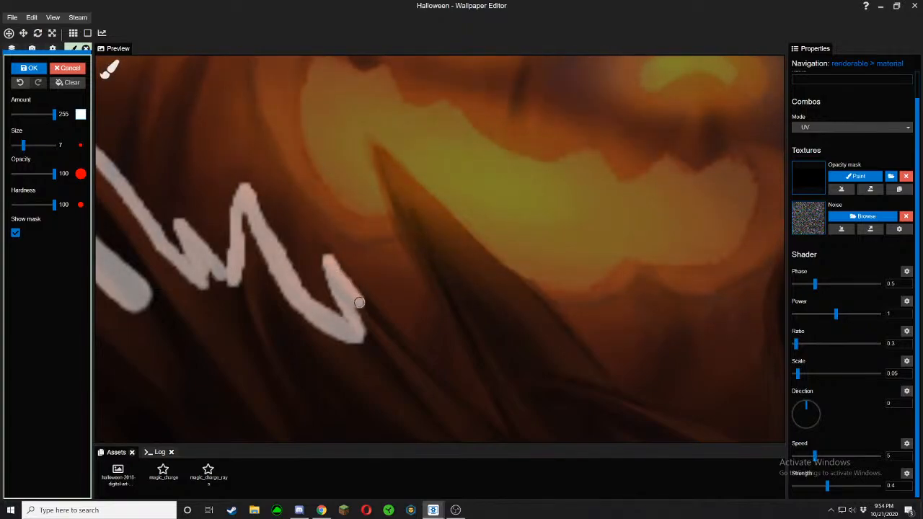
{"action": "mouse_move", "coordinate": [359, 303]}
{"action": "left_mouse_down"}
{"action": "mouse_move", "coordinate": [364, 320]}
{"action": "mouse_move", "coordinate": [496, 435]}
{"action": "mouse_move", "coordinate": [377, 323]}
{"action": "mouse_move", "coordinate": [329, 258]}
{"action": "left_mouse_up"}
{"action": "scroll", "coordinate": [492, 290], "scroll_direction": "down", "scroll_amount": 3}
{"action": "left_click_drag", "start_coordinate": [506, 274], "coordinate": [315, 366]}
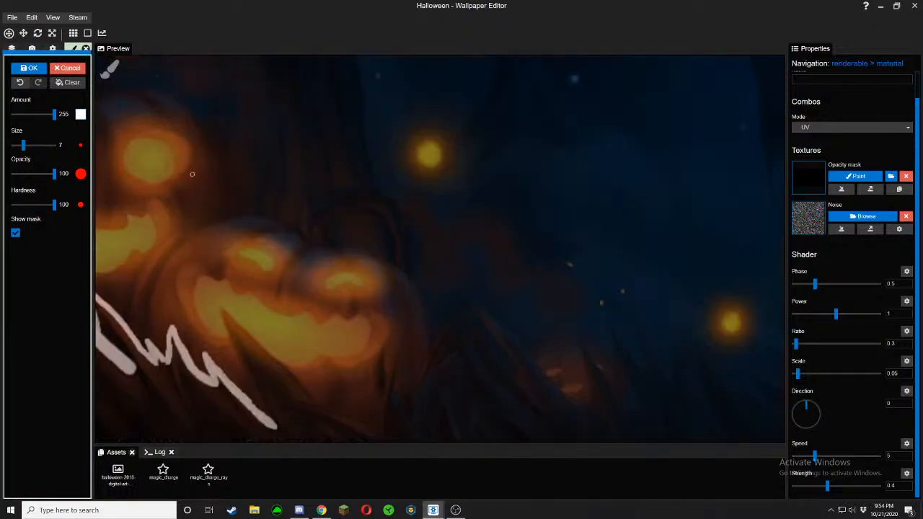
Compare with the bare image and mask both edges of the tall grass blade overlapping the grinning pumpkin's mouth
{"action": "left_click", "coordinate": [17, 234]}
{"action": "scroll", "coordinate": [511, 233], "scroll_direction": "down", "scroll_amount": 6}
{"action": "scroll", "coordinate": [524, 223], "scroll_direction": "up", "scroll_amount": 6}
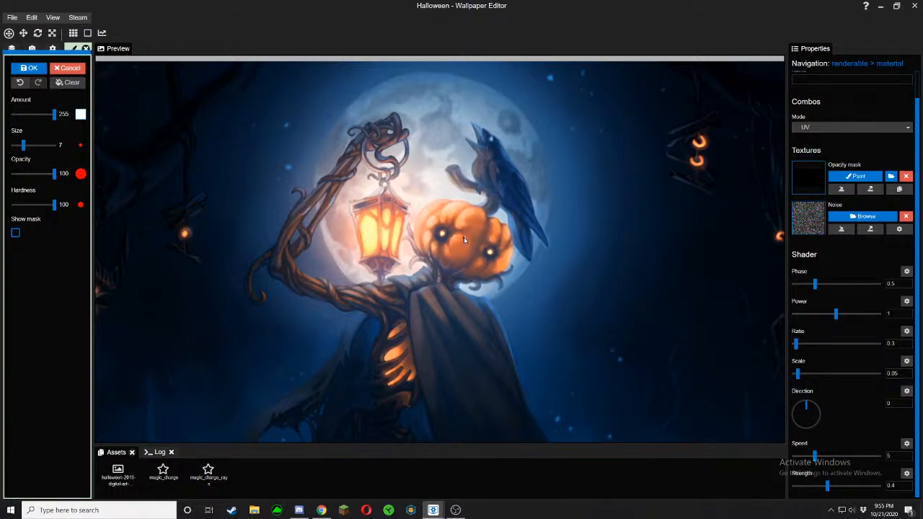
{"action": "scroll", "coordinate": [493, 278], "scroll_direction": "down", "scroll_amount": 4}
{"action": "scroll", "coordinate": [416, 385], "scroll_direction": "up", "scroll_amount": 6}
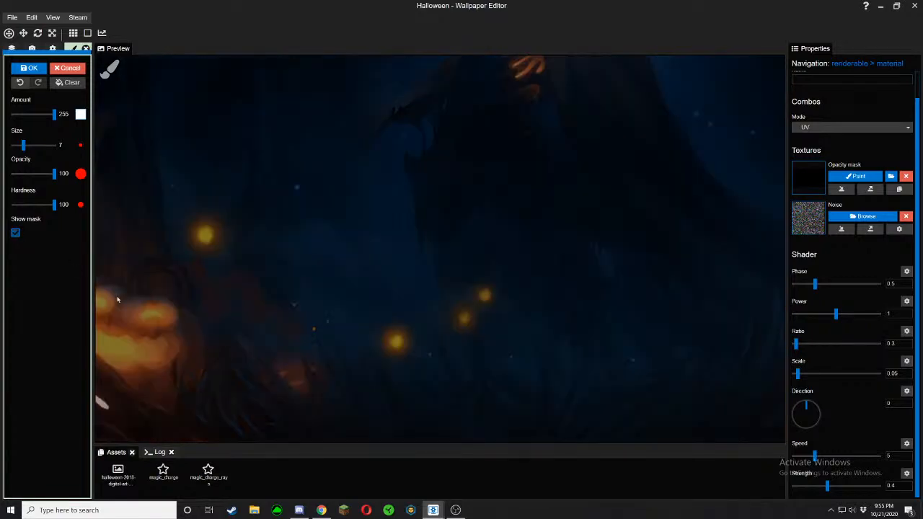
{"action": "left_click", "coordinate": [16, 233]}
{"action": "scroll", "coordinate": [222, 349], "scroll_direction": "up", "scroll_amount": 5}
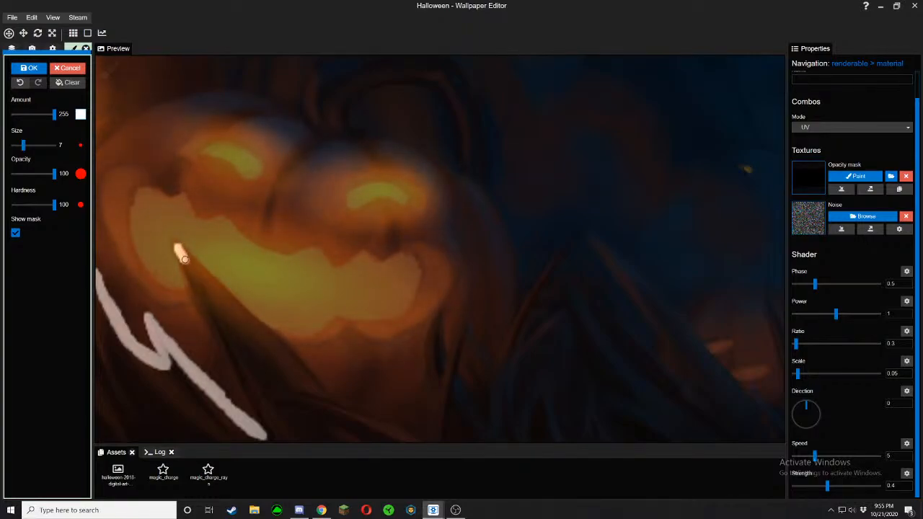
{"action": "mouse_move", "coordinate": [184, 259]}
{"action": "left_mouse_down"}
{"action": "mouse_move", "coordinate": [266, 431]}
{"action": "mouse_move", "coordinate": [256, 427]}
{"action": "left_mouse_up"}
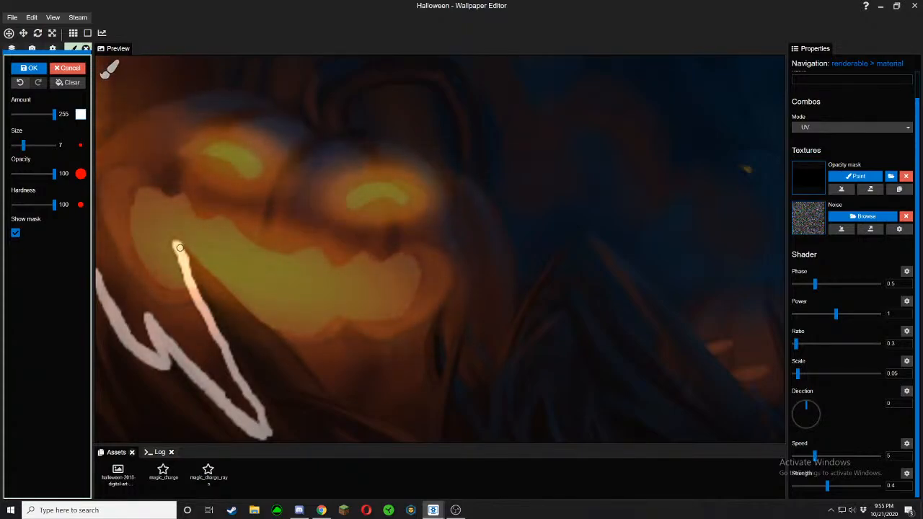
{"action": "left_click_drag", "start_coordinate": [192, 261], "coordinate": [331, 401]}
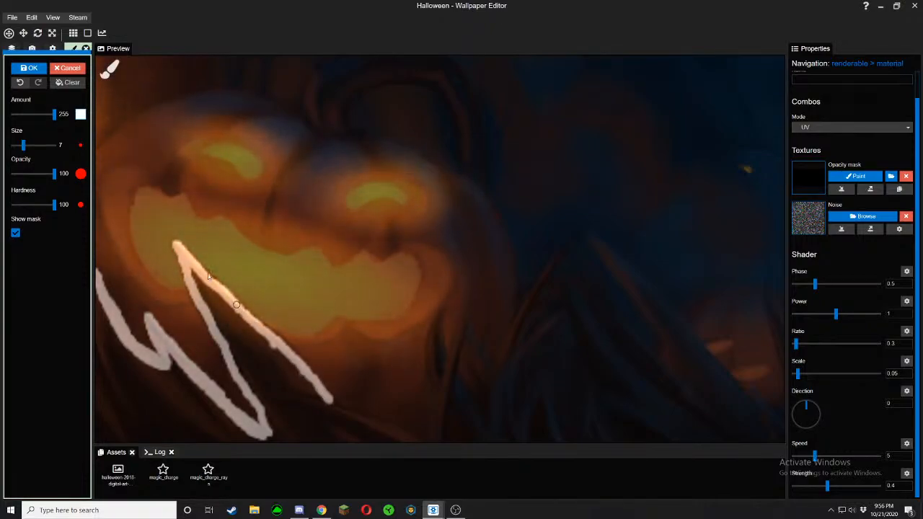
Set the Foliage Sway strength to 0.01, check the blade without the mask overlay, and save the wallpaper
{"action": "left_click_drag", "start_coordinate": [827, 488], "coordinate": [793, 486]}
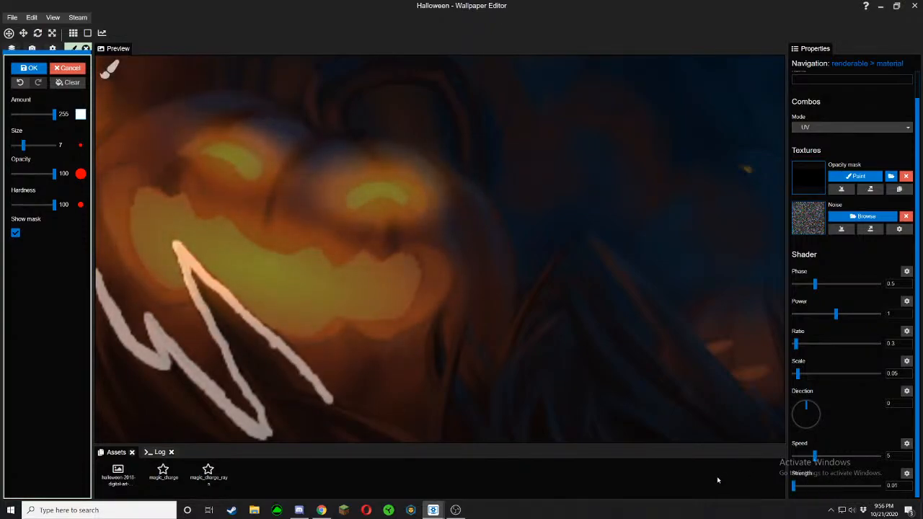
{"action": "left_click", "coordinate": [15, 233]}
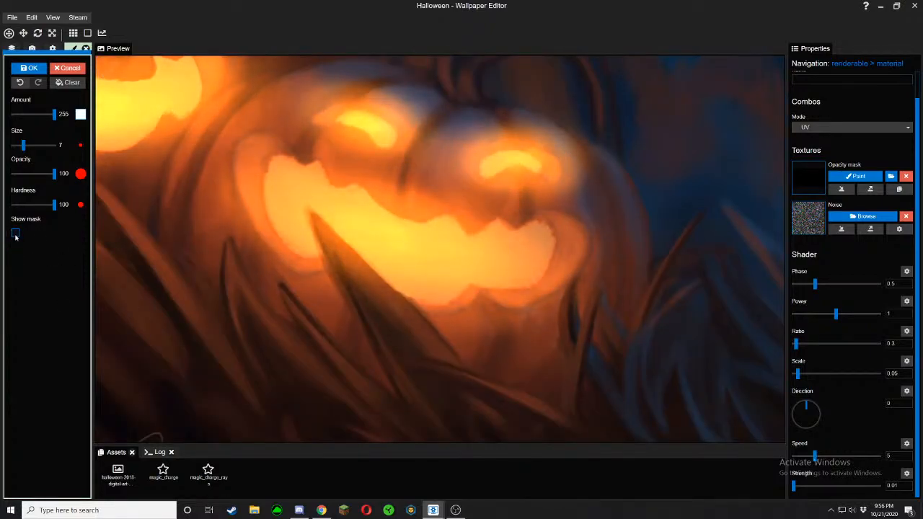
{"action": "left_click", "coordinate": [15, 233]}
{"action": "scroll", "coordinate": [374, 325], "scroll_direction": "up", "scroll_amount": 3}
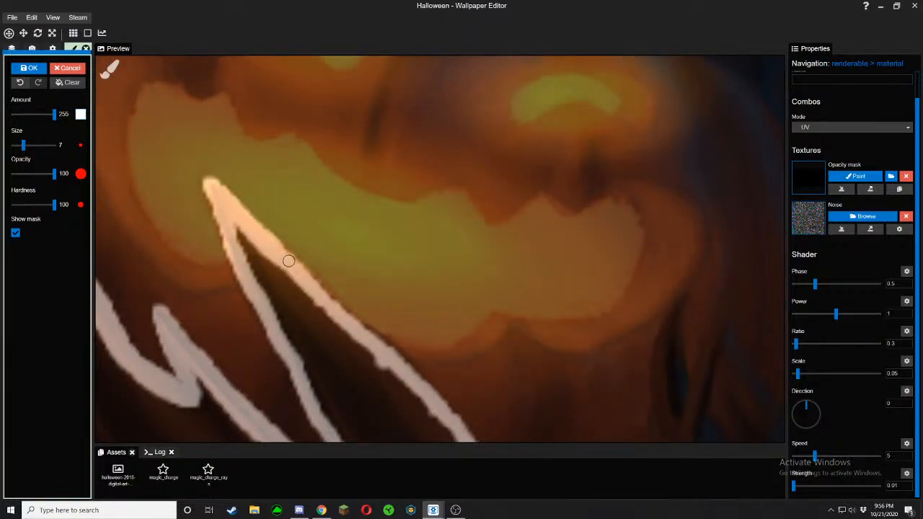
{"action": "key", "text": "ctrl+s"}
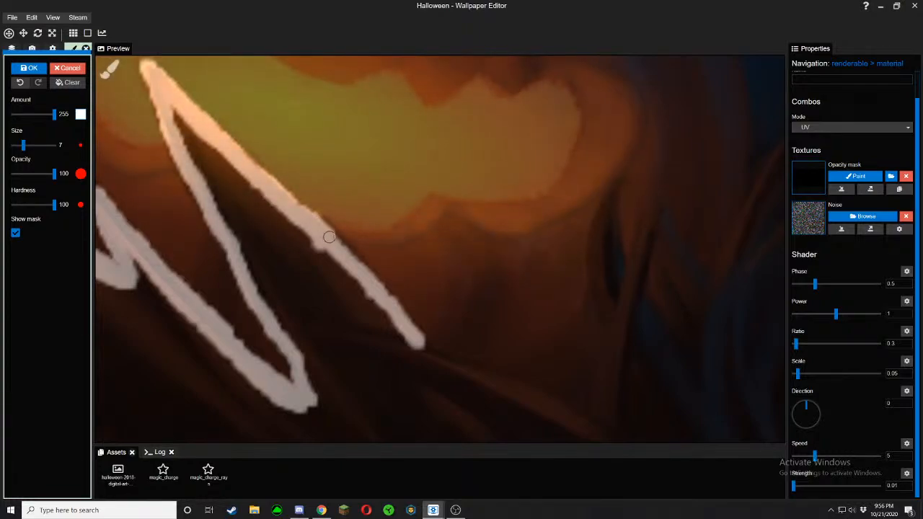
Touch up the tall blade's upper masked edge and extend the mask along the grass slope below the pumpkin
{"action": "left_click", "coordinate": [16, 233]}
{"action": "left_click", "coordinate": [16, 233]}
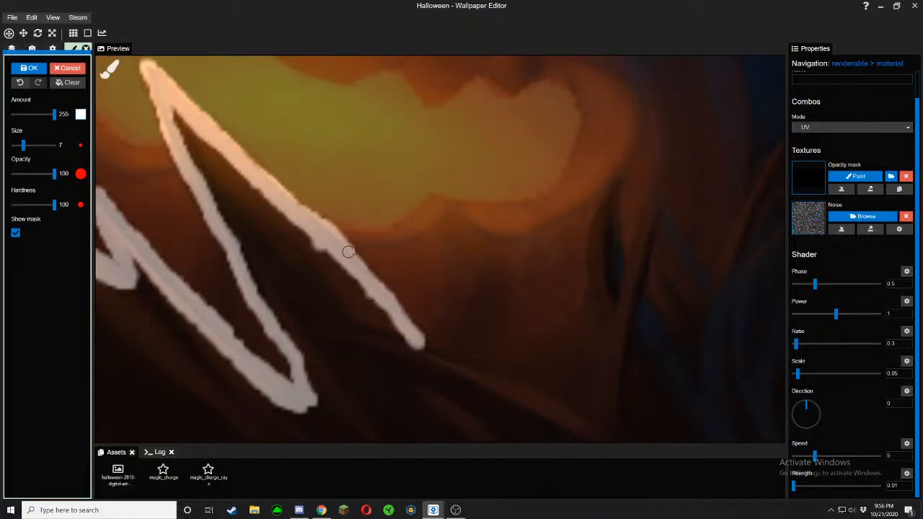
{"action": "left_click_drag", "start_coordinate": [405, 337], "coordinate": [290, 226]}
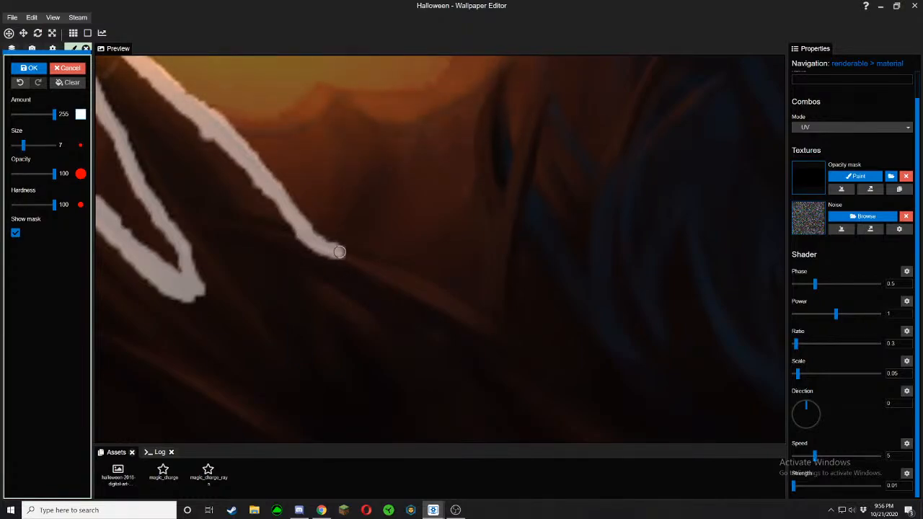
{"action": "left_click_drag", "start_coordinate": [372, 263], "coordinate": [417, 281]}
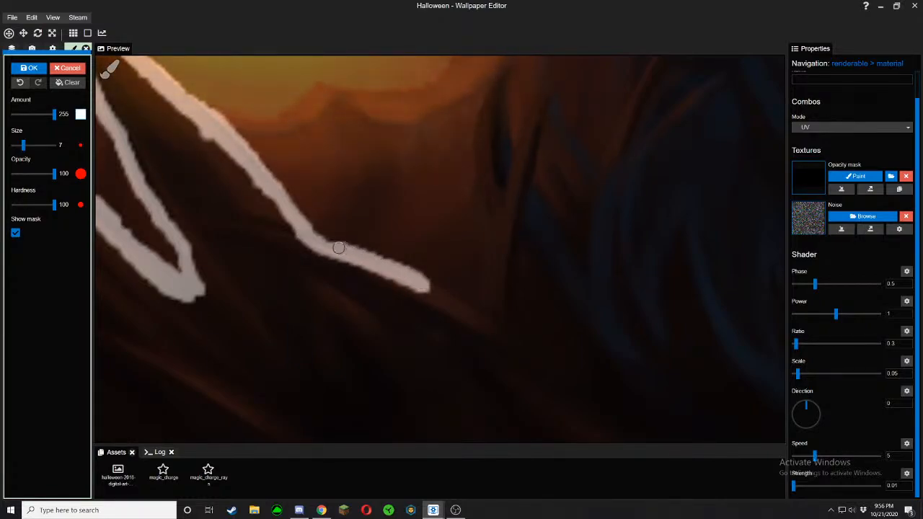
{"action": "left_click", "coordinate": [15, 232]}
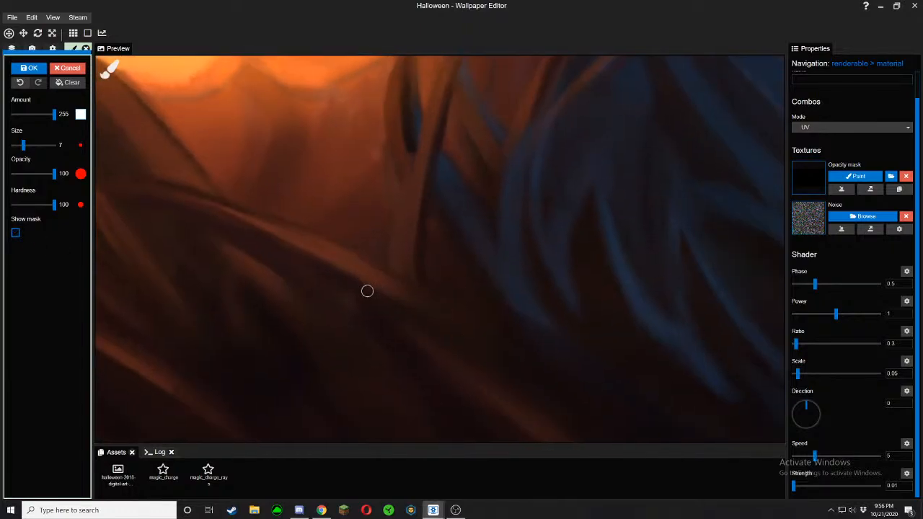
{"action": "left_click", "coordinate": [15, 233]}
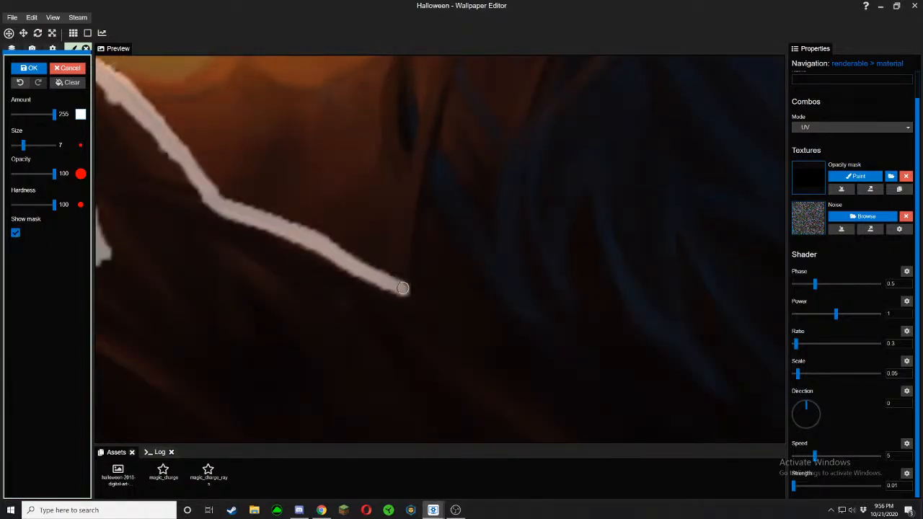
Outline the narrow grass blade at the pumpkin's right side up to its tip, continuing to the neighbouring blade's tip
{"action": "left_click", "coordinate": [15, 233]}
{"action": "scroll", "coordinate": [436, 324], "scroll_direction": "down", "scroll_amount": 3}
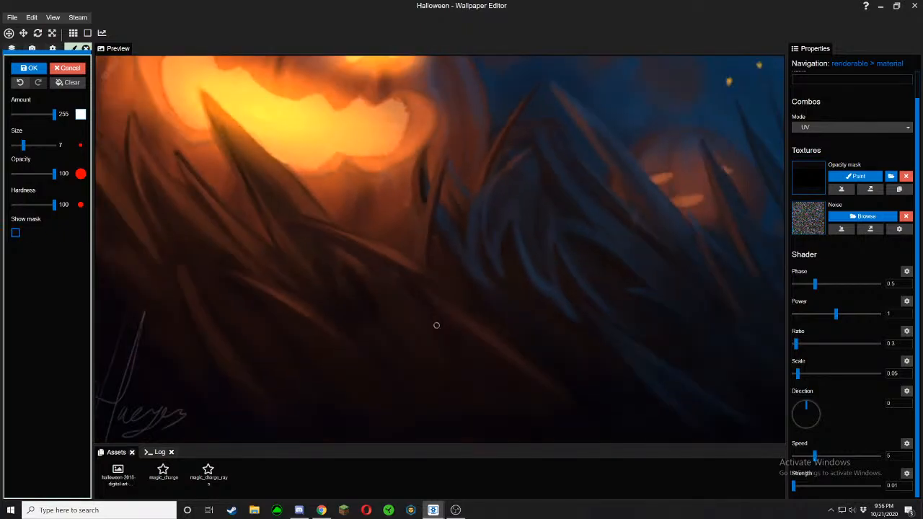
{"action": "left_click_drag", "start_coordinate": [435, 324], "coordinate": [399, 366]}
{"action": "scroll", "coordinate": [433, 326], "scroll_direction": "up", "scroll_amount": 3}
{"action": "left_click", "coordinate": [15, 233]}
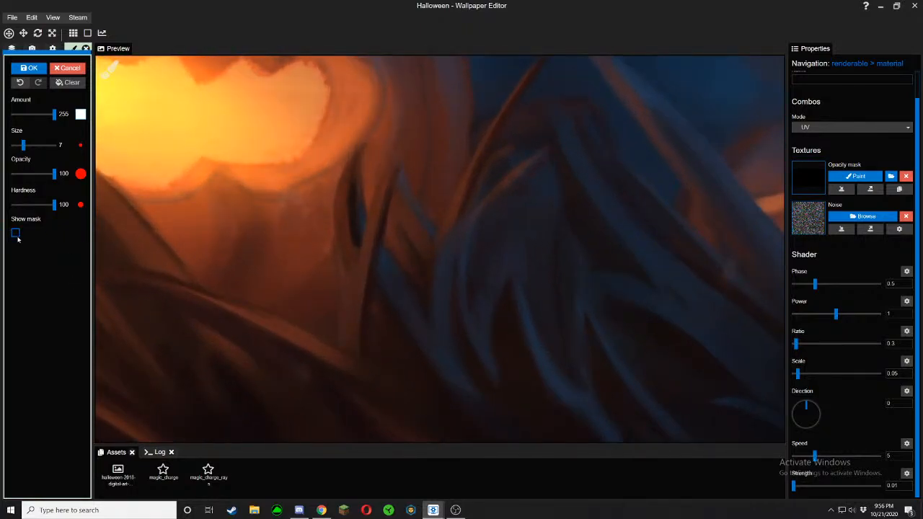
{"action": "left_click_drag", "start_coordinate": [344, 325], "coordinate": [336, 208]}
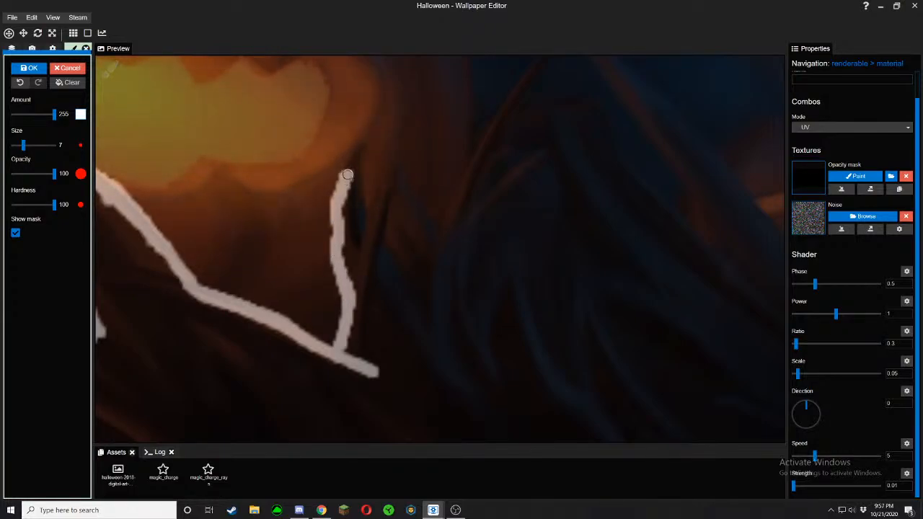
{"action": "left_click_drag", "start_coordinate": [348, 175], "coordinate": [357, 155]}
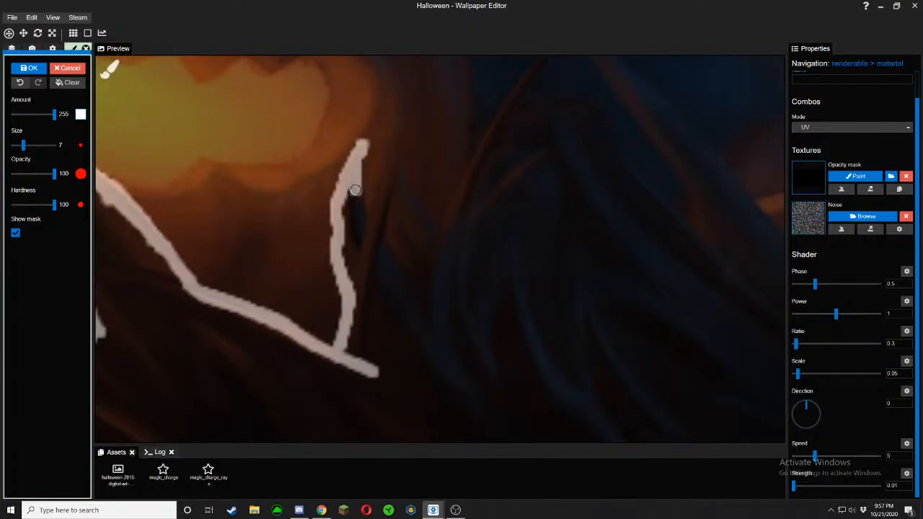
{"action": "left_click_drag", "start_coordinate": [361, 217], "coordinate": [368, 227]}
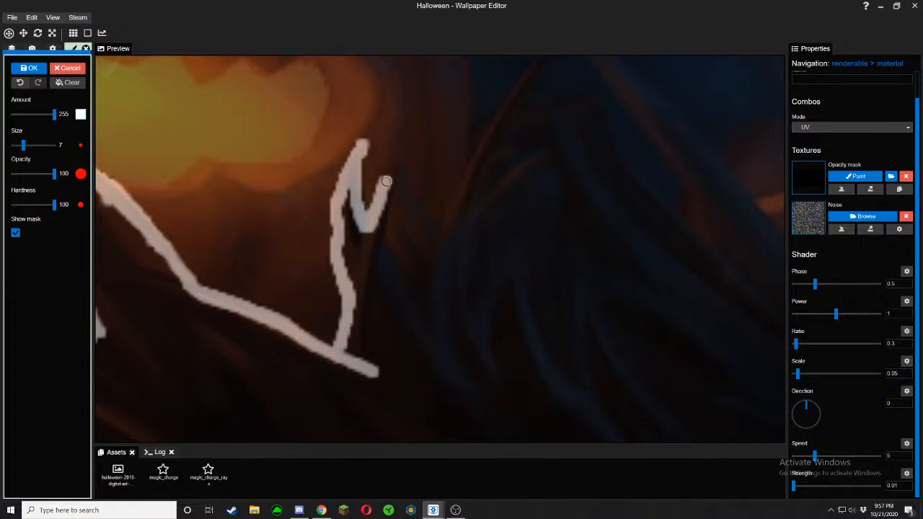
{"action": "left_click_drag", "start_coordinate": [386, 181], "coordinate": [395, 169]}
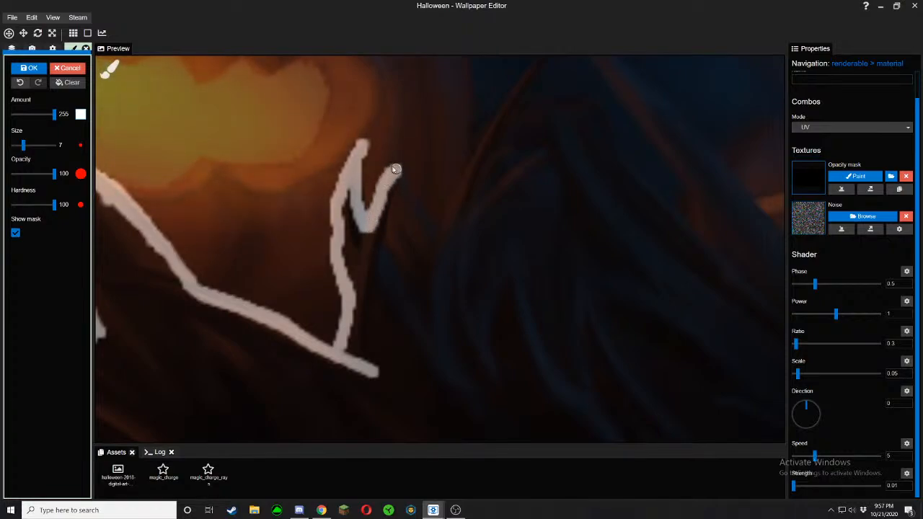
Mask the neighbouring blade's edge down to the slope and fill the gap between the two narrow blades' outlines
{"action": "left_click", "coordinate": [17, 232]}
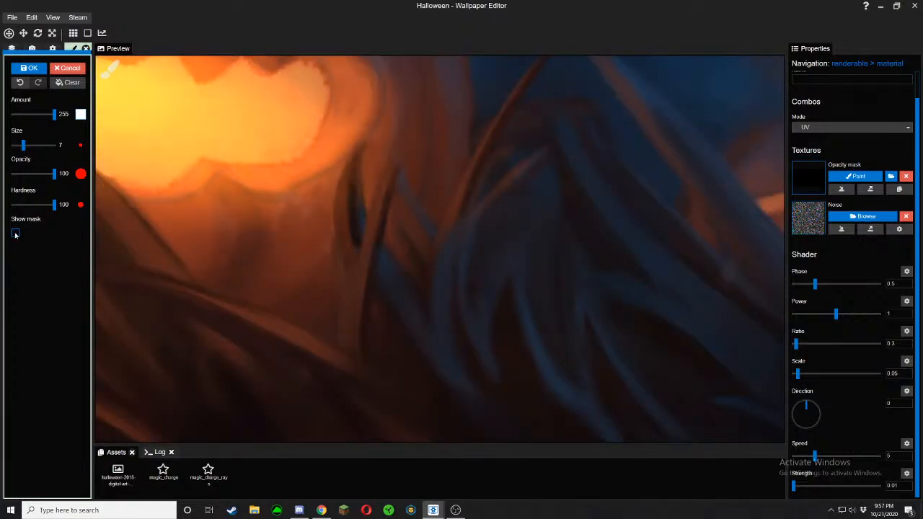
{"action": "left_click", "coordinate": [17, 232]}
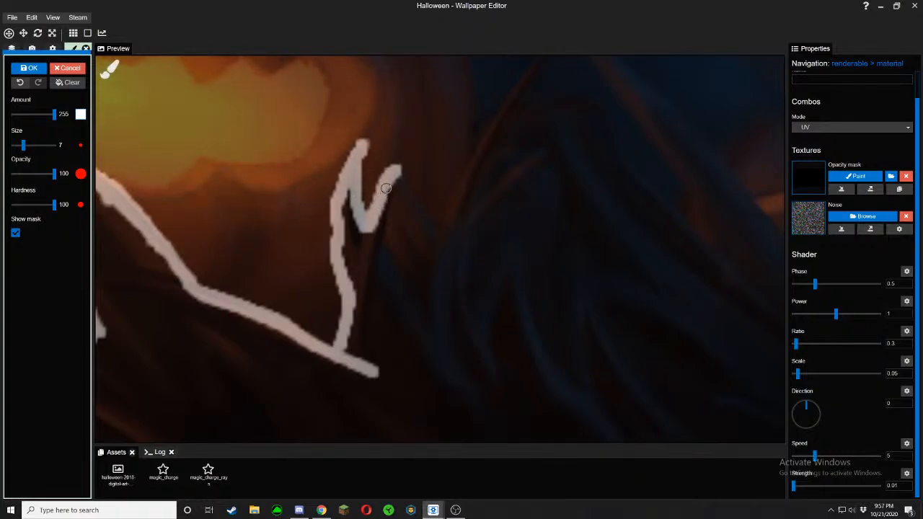
{"action": "left_click_drag", "start_coordinate": [378, 217], "coordinate": [374, 232]}
{"action": "left_click_drag", "start_coordinate": [378, 219], "coordinate": [372, 240]}
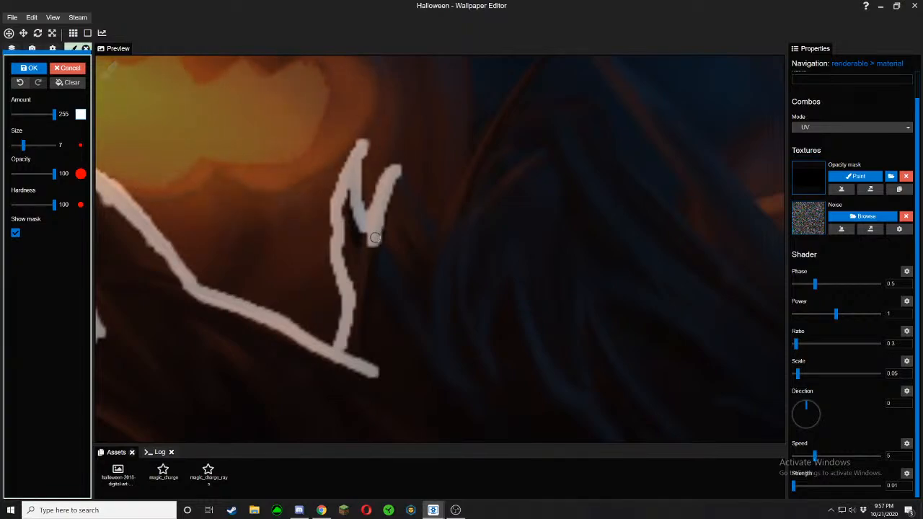
{"action": "mouse_move", "coordinate": [365, 290]}
{"action": "left_mouse_down"}
{"action": "mouse_move", "coordinate": [356, 360]}
{"action": "mouse_move", "coordinate": [350, 322]}
{"action": "left_mouse_up"}
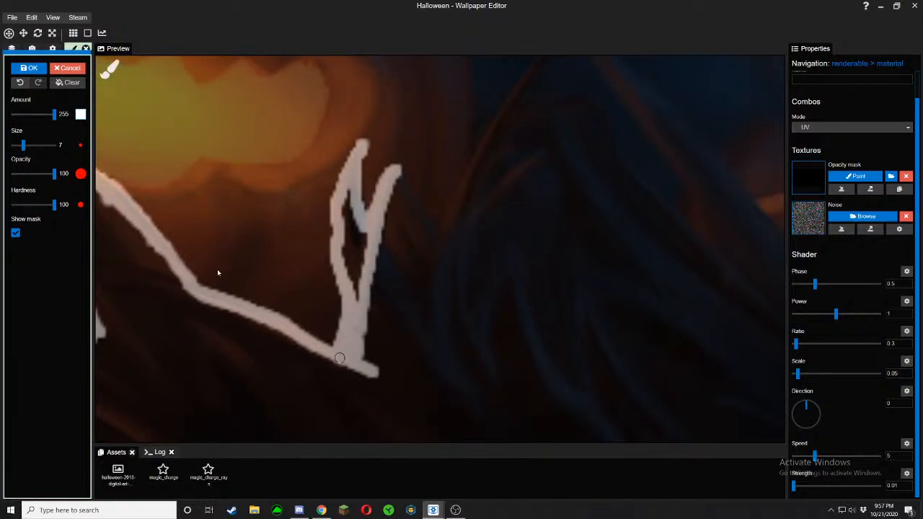
{"action": "left_click", "coordinate": [17, 233]}
{"action": "left_click", "coordinate": [16, 233]}
{"action": "left_click_drag", "start_coordinate": [349, 190], "coordinate": [350, 294]}
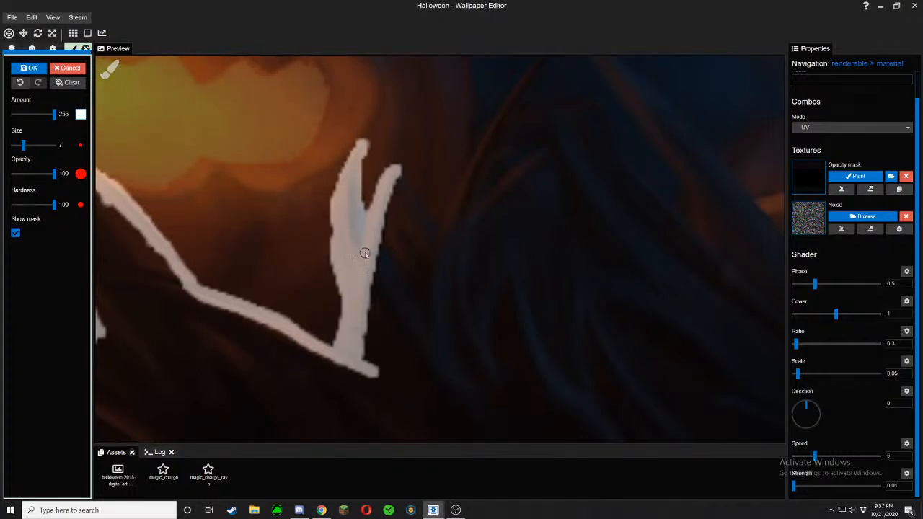
{"action": "left_click", "coordinate": [16, 233]}
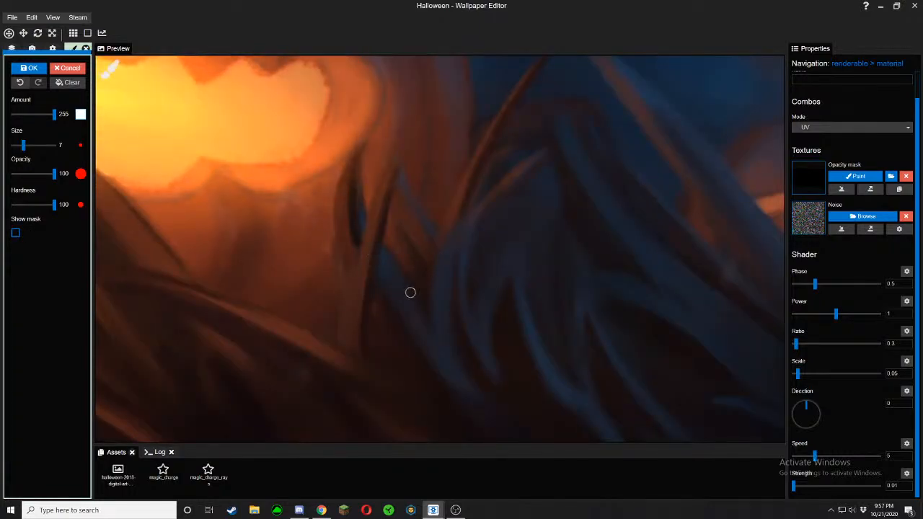
{"action": "left_click", "coordinate": [16, 232]}
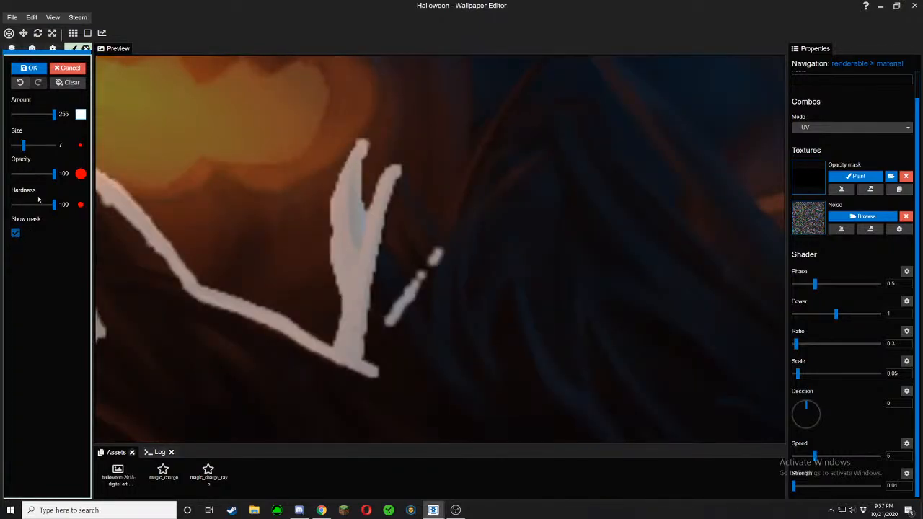
{"action": "left_click", "coordinate": [20, 83]}
Mask the long diagonal blade right of the pumpkin, join it to the narrow blades' mask, and hide the overlay to check
{"action": "left_click", "coordinate": [16, 233]}
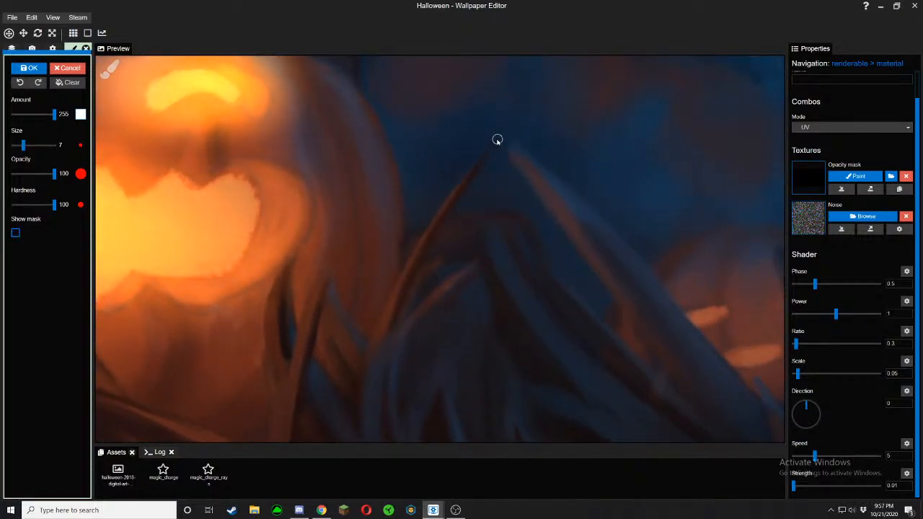
{"action": "mouse_move", "coordinate": [497, 140]}
{"action": "left_mouse_down"}
{"action": "mouse_move", "coordinate": [418, 249]}
{"action": "mouse_move", "coordinate": [367, 354]}
{"action": "left_mouse_up"}
{"action": "left_click", "coordinate": [15, 234]}
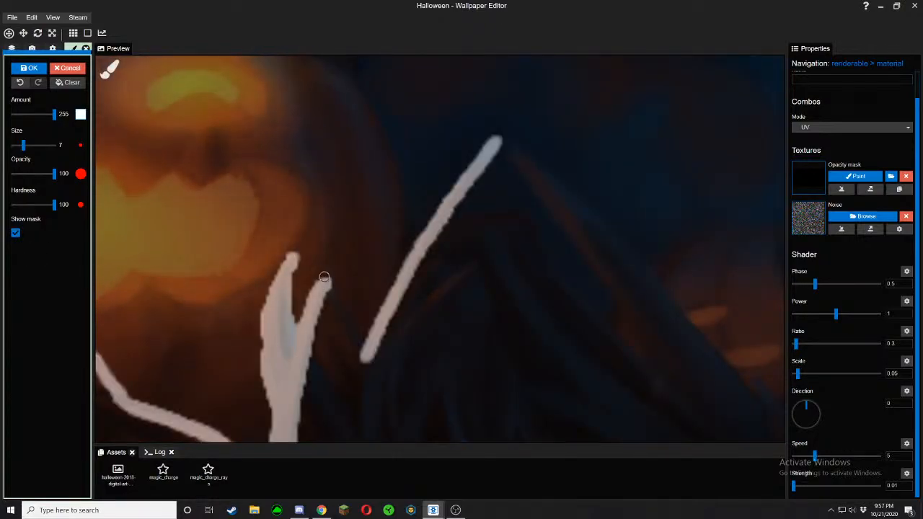
{"action": "left_click_drag", "start_coordinate": [334, 299], "coordinate": [338, 313]}
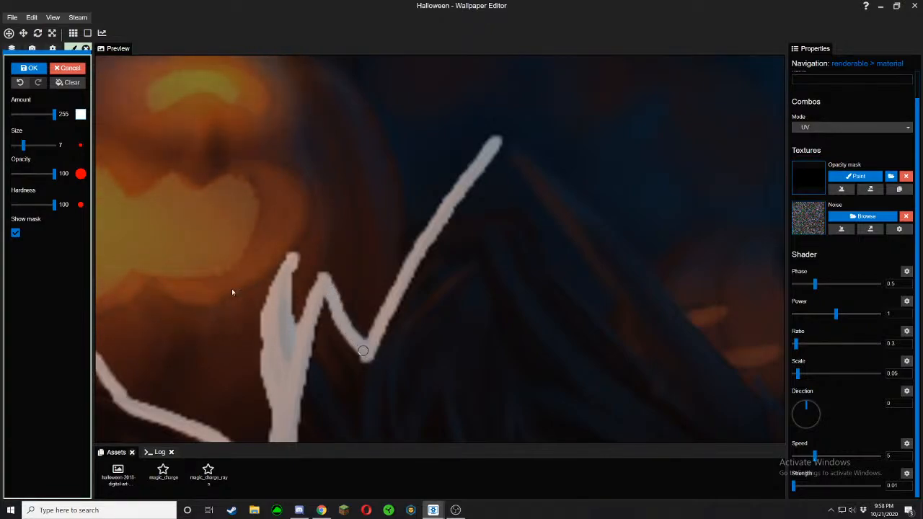
{"action": "left_click", "coordinate": [15, 233]}
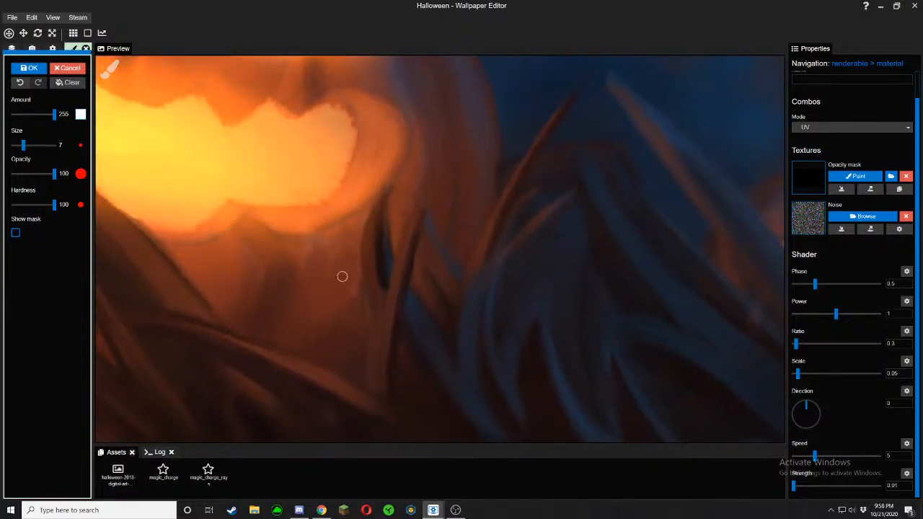
Compare the mask with the artwork and paint a short mask branch off the long diagonal blade's lower side
{"action": "left_click", "coordinate": [16, 232]}
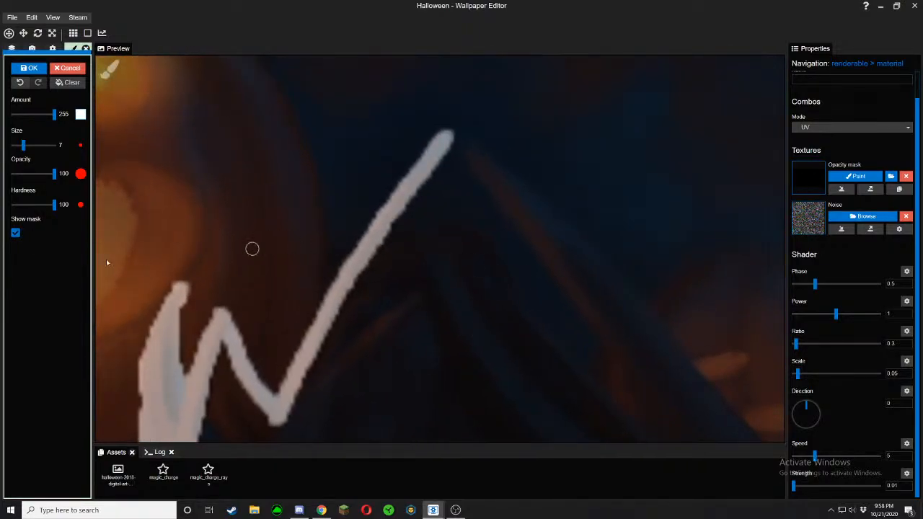
{"action": "left_click", "coordinate": [15, 234]}
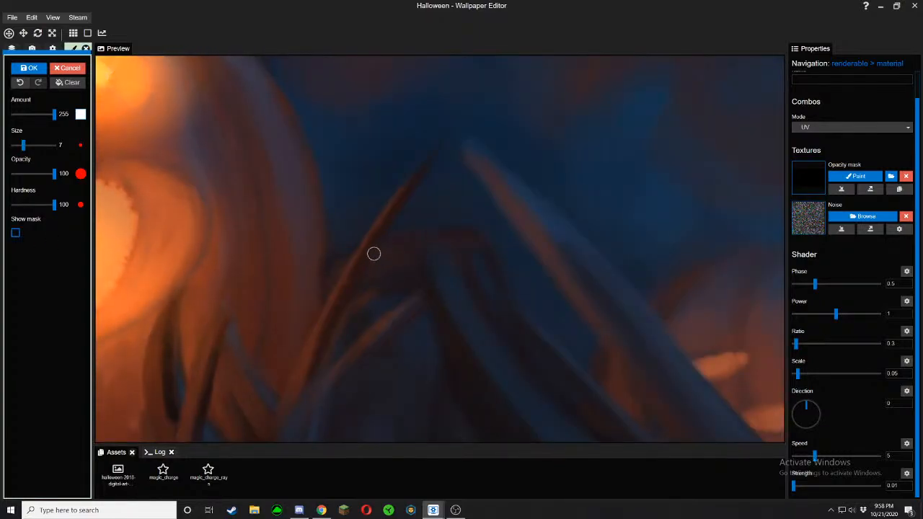
{"action": "left_click", "coordinate": [16, 233]}
{"action": "left_click", "coordinate": [16, 234]}
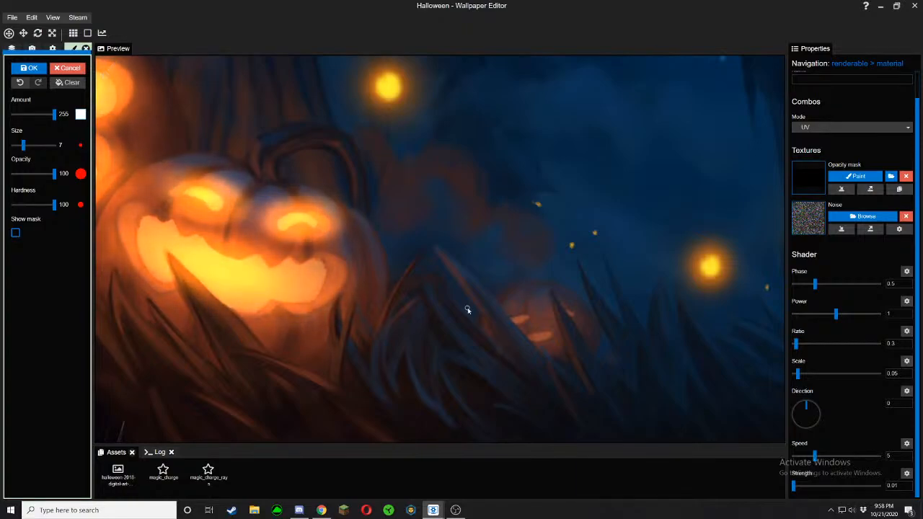
{"action": "left_click", "coordinate": [16, 232]}
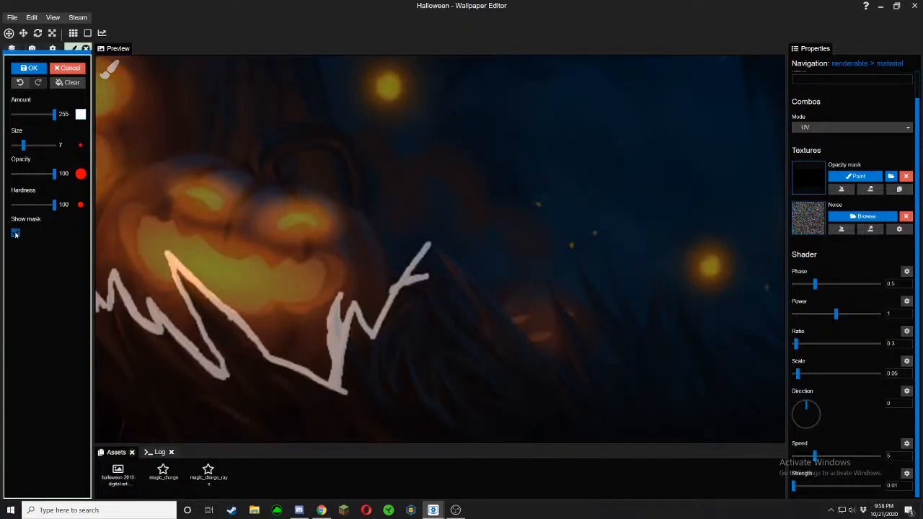
Set the brush to amount 0 and size 3 and erase the part of the side branch touching the diagonal blade
{"action": "left_click_drag", "start_coordinate": [22, 114], "coordinate": [19, 145]}
{"action": "scroll", "coordinate": [356, 362], "scroll_direction": "up", "scroll_amount": 5}
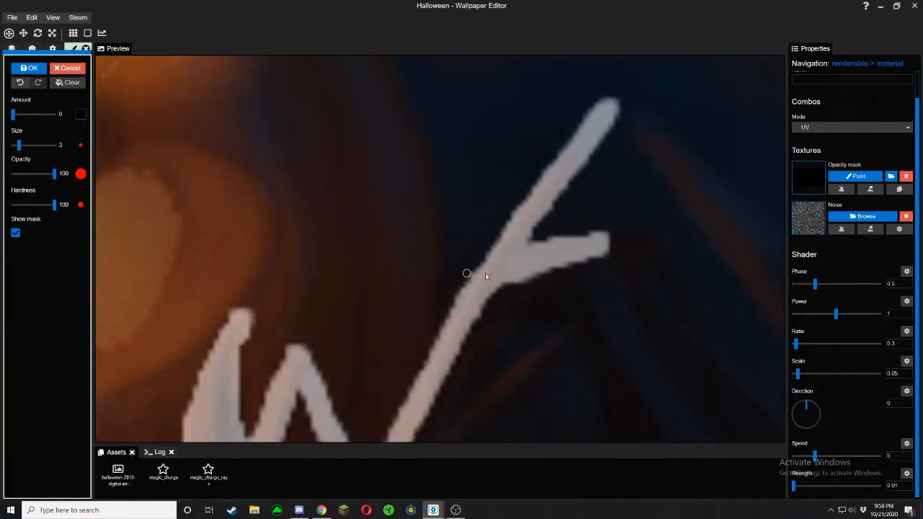
{"action": "left_click", "coordinate": [16, 232]}
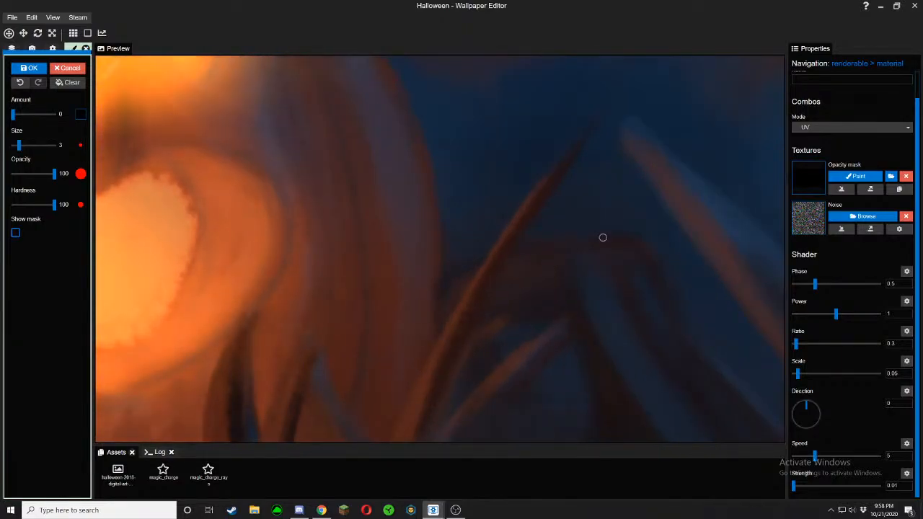
{"action": "left_click", "coordinate": [16, 233]}
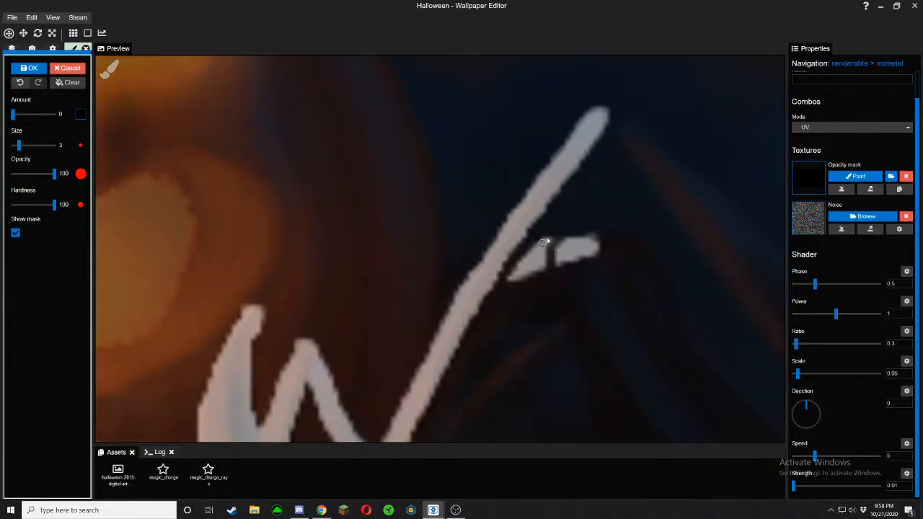
{"action": "mouse_move", "coordinate": [542, 251]}
{"action": "left_mouse_down"}
{"action": "mouse_move", "coordinate": [516, 273]}
{"action": "mouse_move", "coordinate": [534, 249]}
{"action": "mouse_move", "coordinate": [529, 265]}
{"action": "left_mouse_up"}
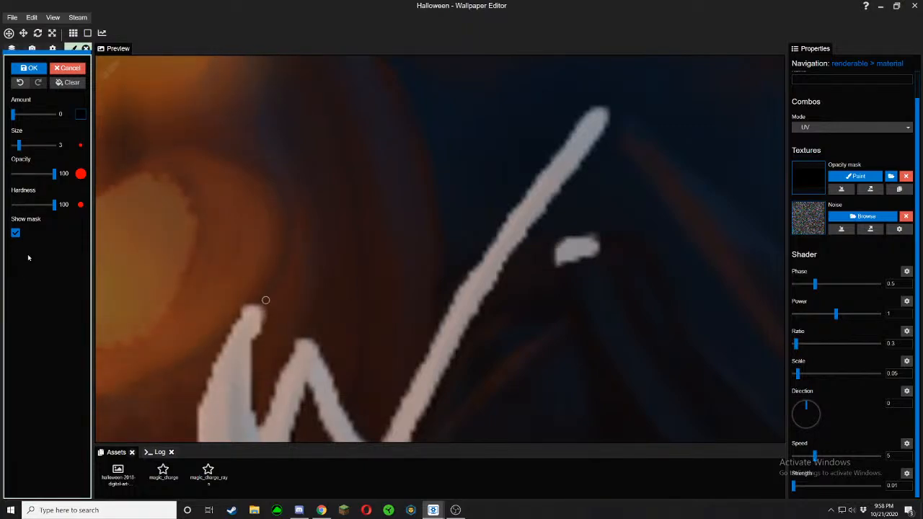
Set the brush amount to 255 and mask the small leaf beside the diagonal blade, filling toward its base
{"action": "left_click", "coordinate": [16, 232]}
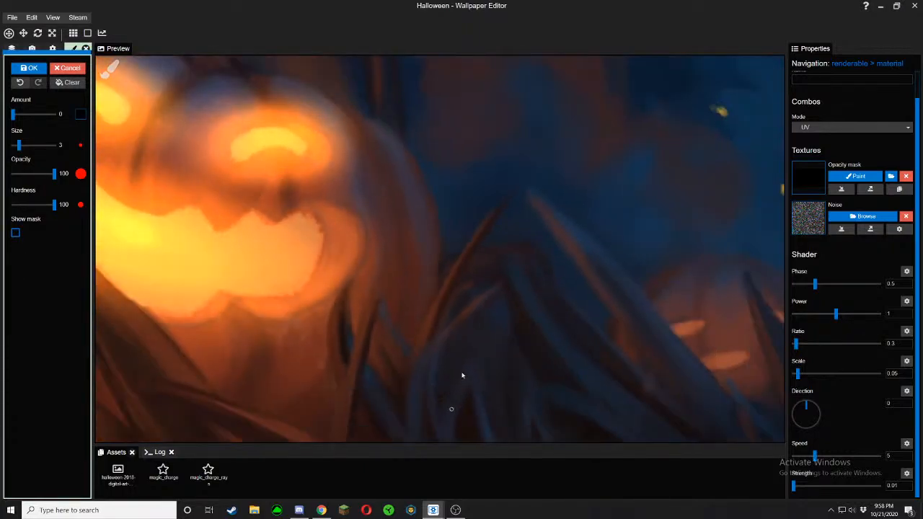
{"action": "left_click_drag", "start_coordinate": [24, 116], "coordinate": [56, 114]}
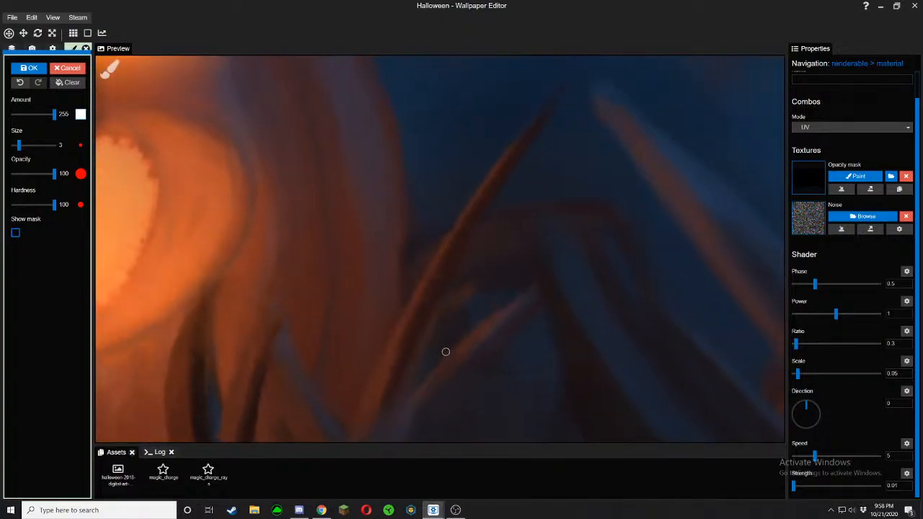
{"action": "left_click", "coordinate": [16, 233]}
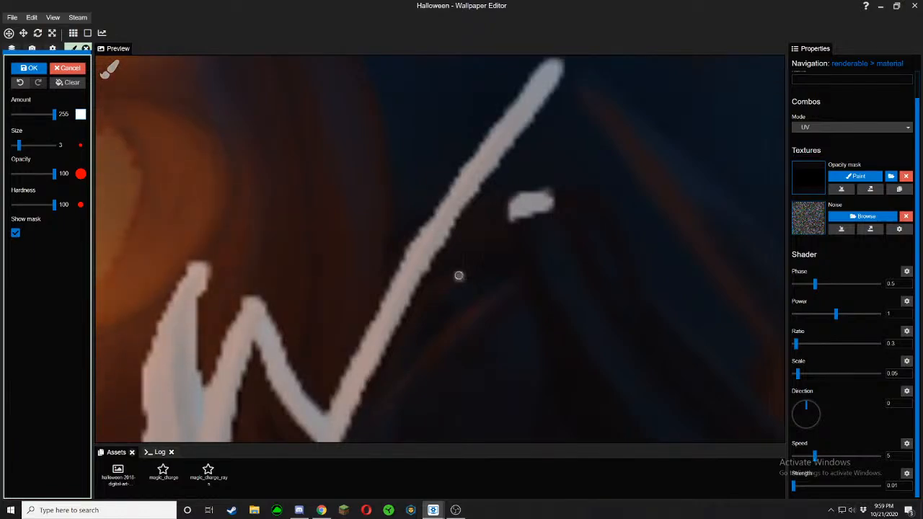
{"action": "left_click_drag", "start_coordinate": [458, 275], "coordinate": [396, 322]}
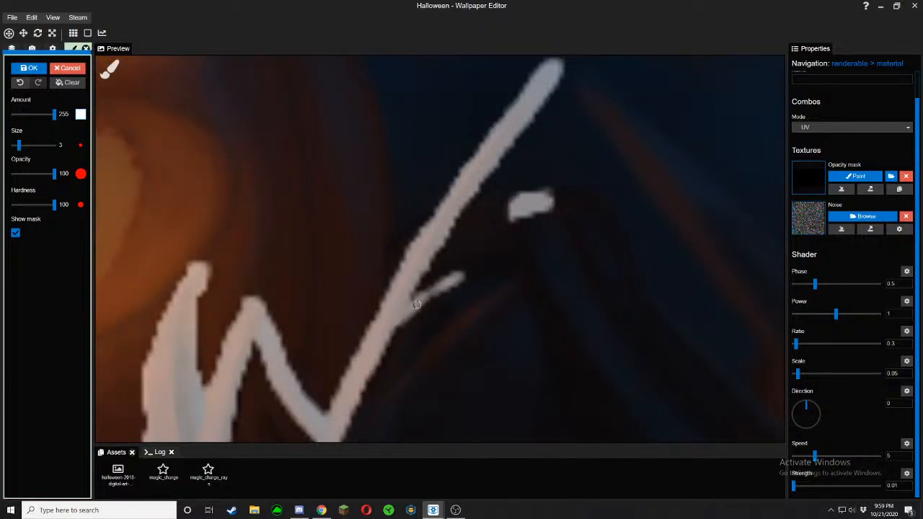
{"action": "mouse_move", "coordinate": [448, 284]}
{"action": "left_mouse_down"}
{"action": "mouse_move", "coordinate": [389, 331]}
{"action": "mouse_move", "coordinate": [377, 389]}
{"action": "mouse_move", "coordinate": [415, 314]}
{"action": "left_mouse_up"}
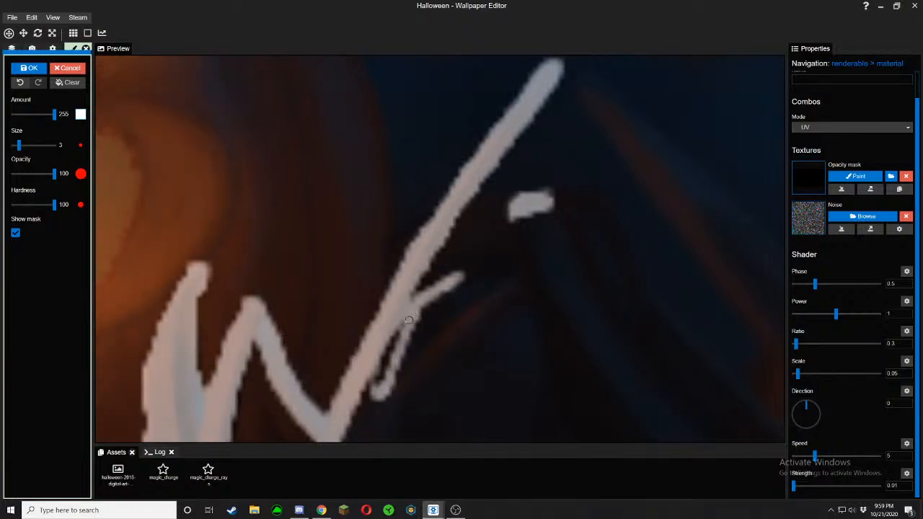
{"action": "left_click_drag", "start_coordinate": [393, 345], "coordinate": [380, 374]}
Trace the upper edge of the curved orange blade to its tip and join it to the isolated mask patch above
{"action": "mouse_move", "coordinate": [401, 320]}
{"action": "left_mouse_down"}
{"action": "mouse_move", "coordinate": [390, 380]}
{"action": "mouse_move", "coordinate": [434, 345]}
{"action": "left_mouse_up"}
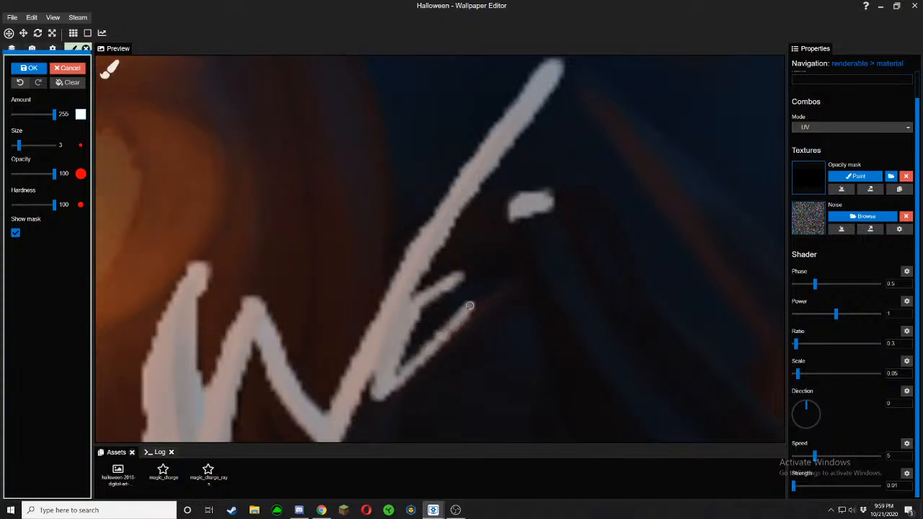
{"action": "left_click_drag", "start_coordinate": [510, 275], "coordinate": [525, 265]}
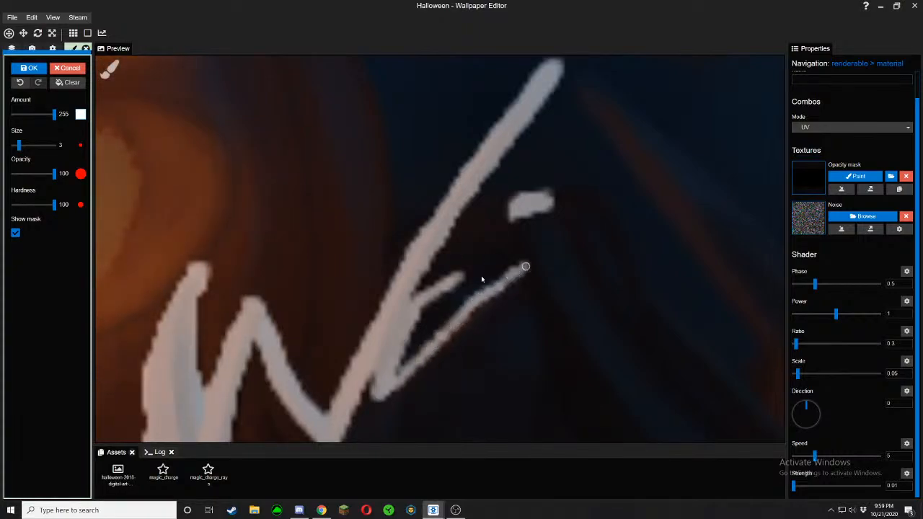
{"action": "left_click", "coordinate": [16, 233]}
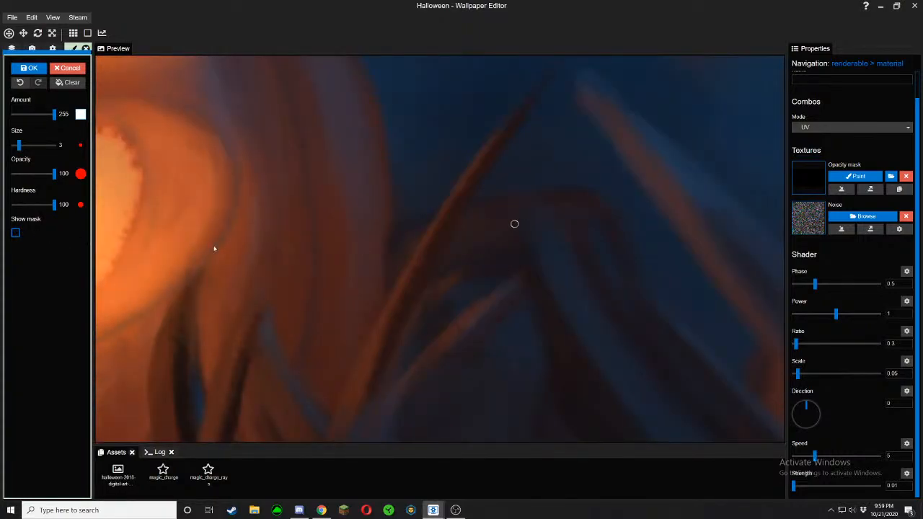
{"action": "left_click", "coordinate": [15, 232]}
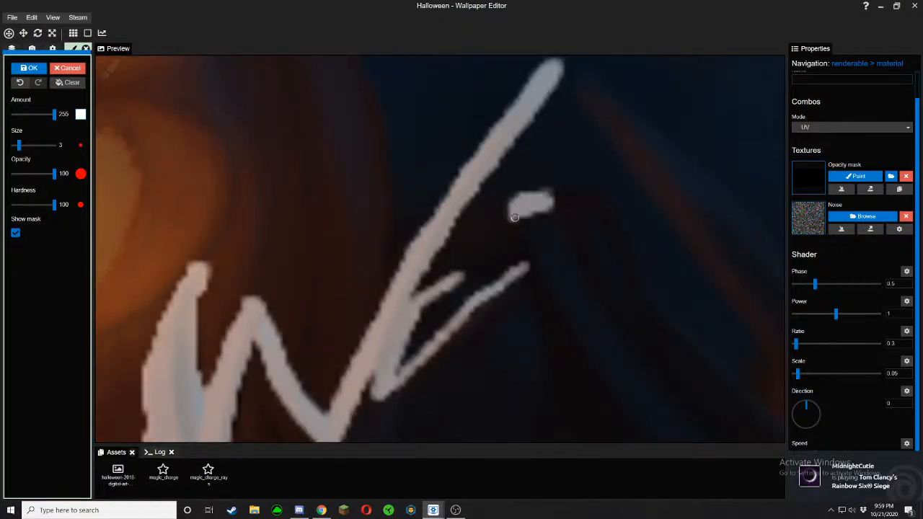
{"action": "left_click_drag", "start_coordinate": [515, 217], "coordinate": [527, 265]}
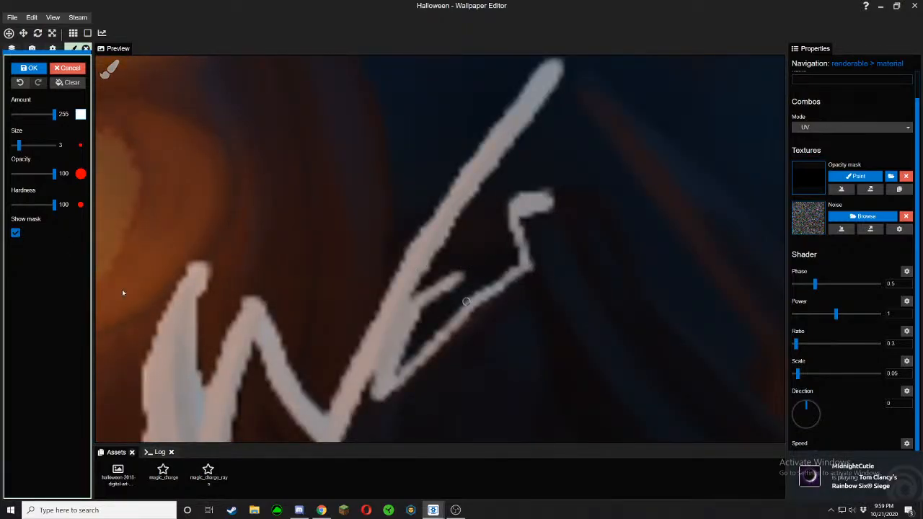
Mask the underside of the curved orange blade and continue the outline down the curved blue blade below it
{"action": "left_click", "coordinate": [15, 233]}
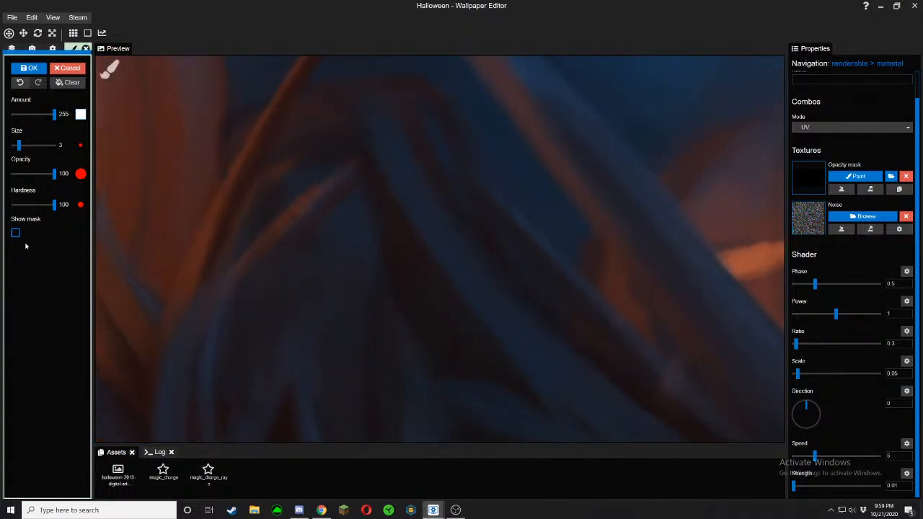
{"action": "left_click", "coordinate": [15, 233]}
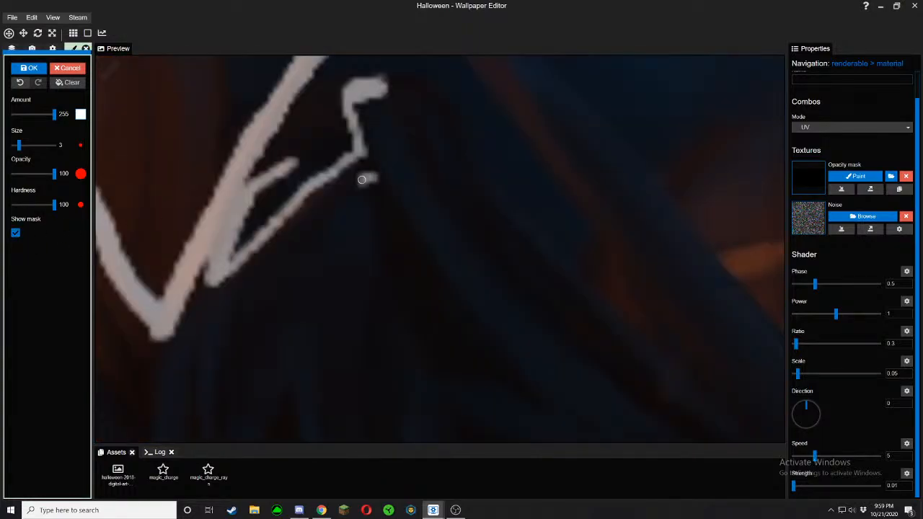
{"action": "left_click_drag", "start_coordinate": [361, 180], "coordinate": [256, 291]}
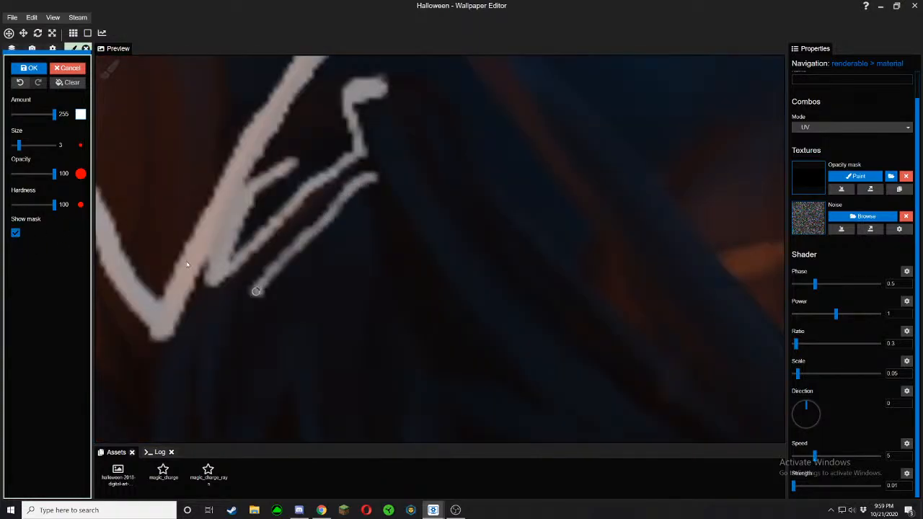
{"action": "left_click", "coordinate": [16, 233]}
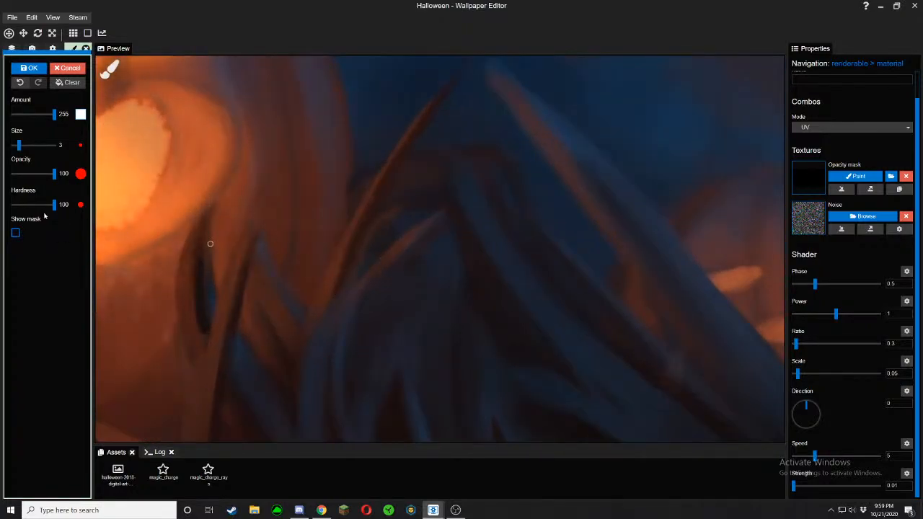
{"action": "left_click", "coordinate": [15, 233]}
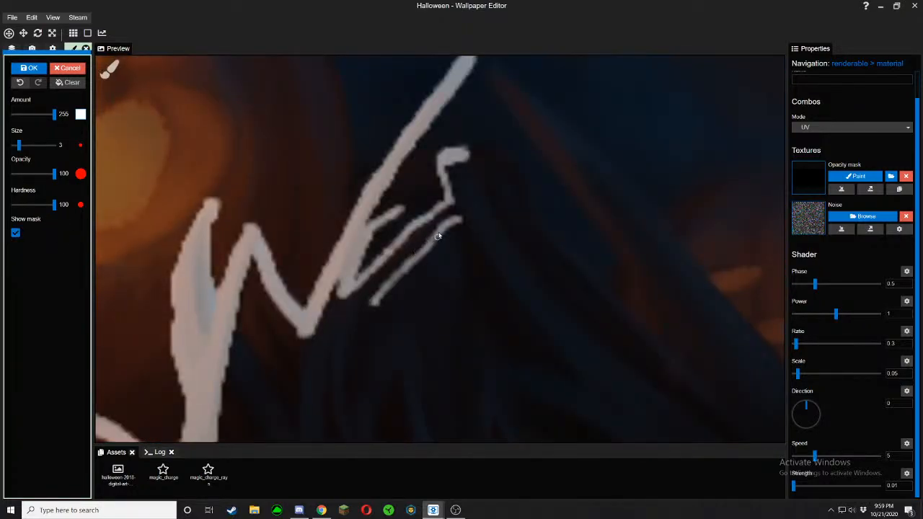
{"action": "left_click_drag", "start_coordinate": [400, 264], "coordinate": [374, 287]}
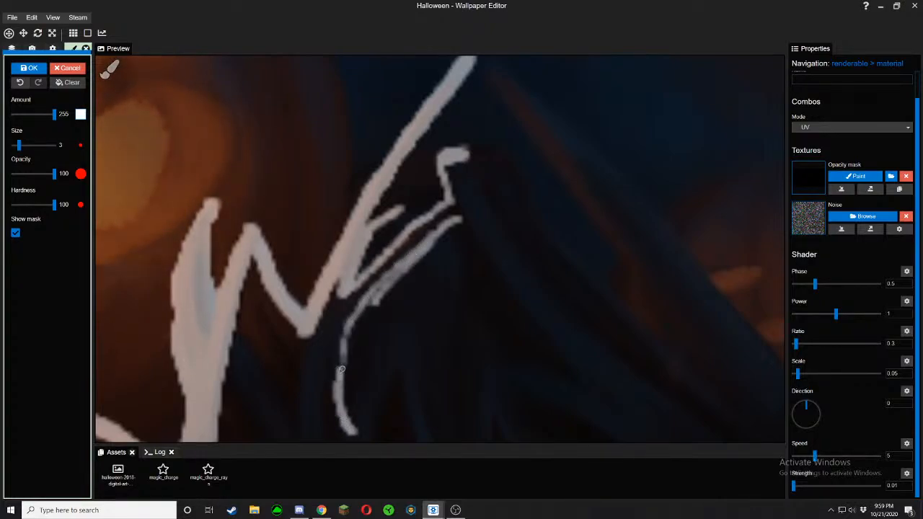
{"action": "left_click_drag", "start_coordinate": [342, 369], "coordinate": [346, 333]}
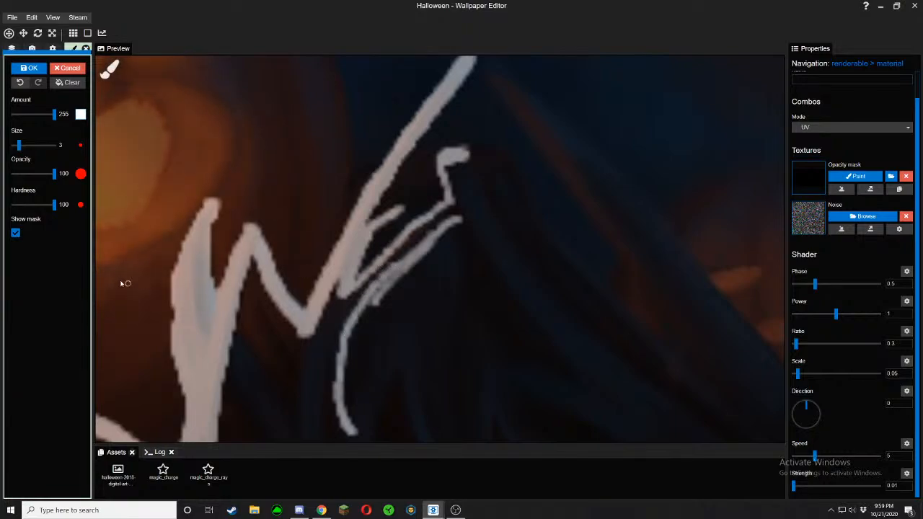
Continue the mask from the curved blade's base up to the neighbouring inner blade's tip and start down its far side
{"action": "left_click", "coordinate": [16, 232]}
{"action": "scroll", "coordinate": [346, 291], "scroll_direction": "down", "scroll_amount": 5}
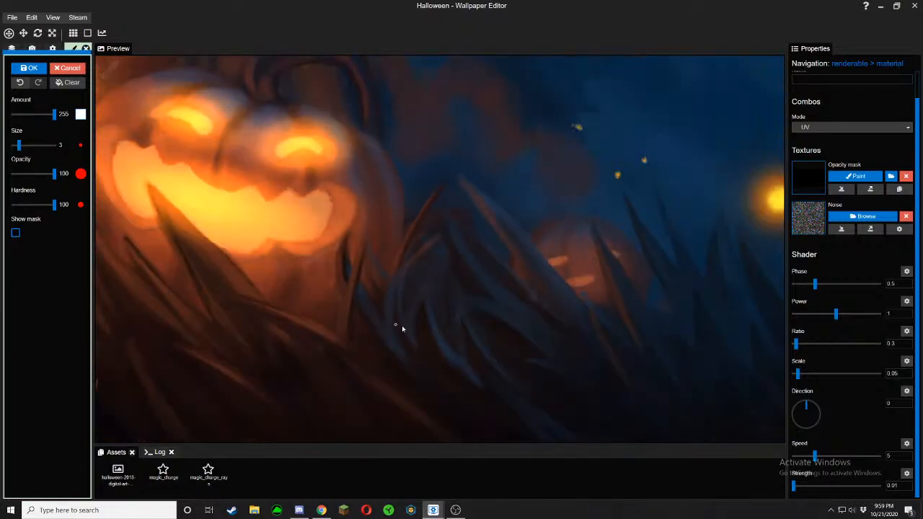
{"action": "left_click", "coordinate": [15, 234]}
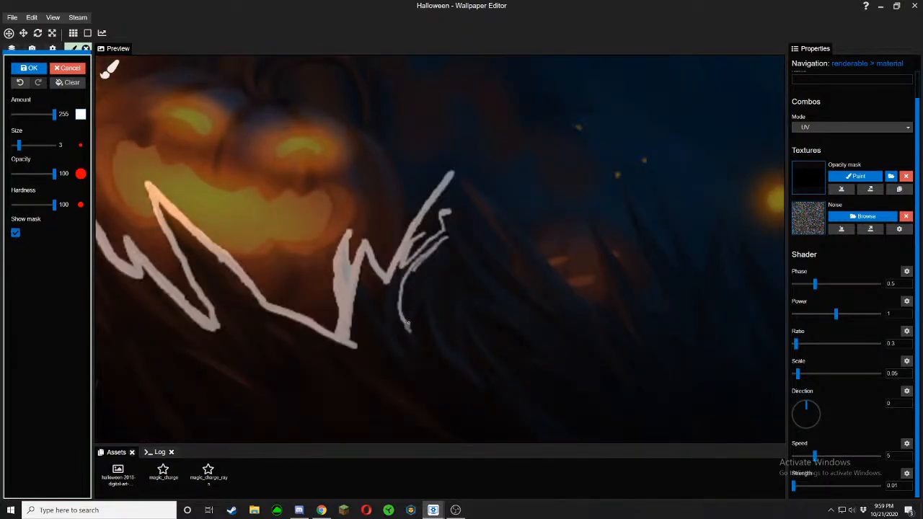
{"action": "left_click_drag", "start_coordinate": [408, 323], "coordinate": [420, 299]}
{"action": "scroll", "coordinate": [406, 375], "scroll_direction": "up", "scroll_amount": 3}
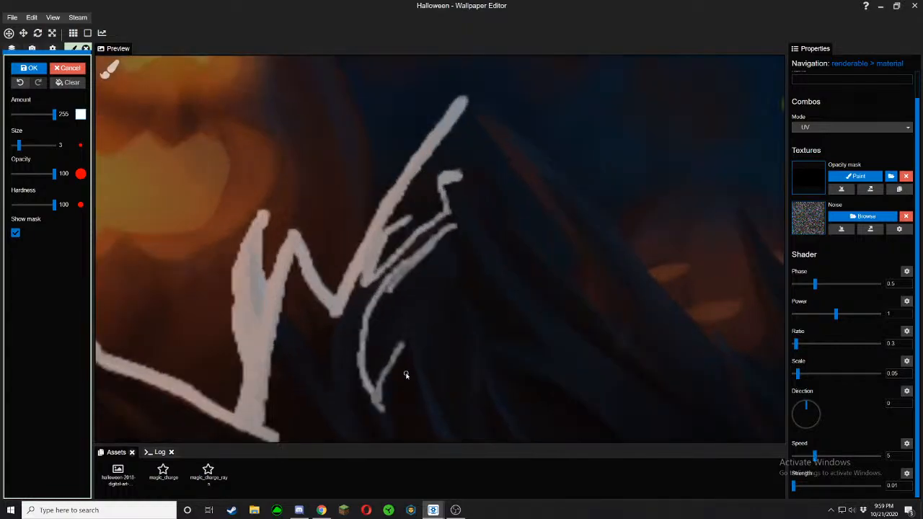
{"action": "scroll", "coordinate": [405, 375], "scroll_direction": "up", "scroll_amount": 3}
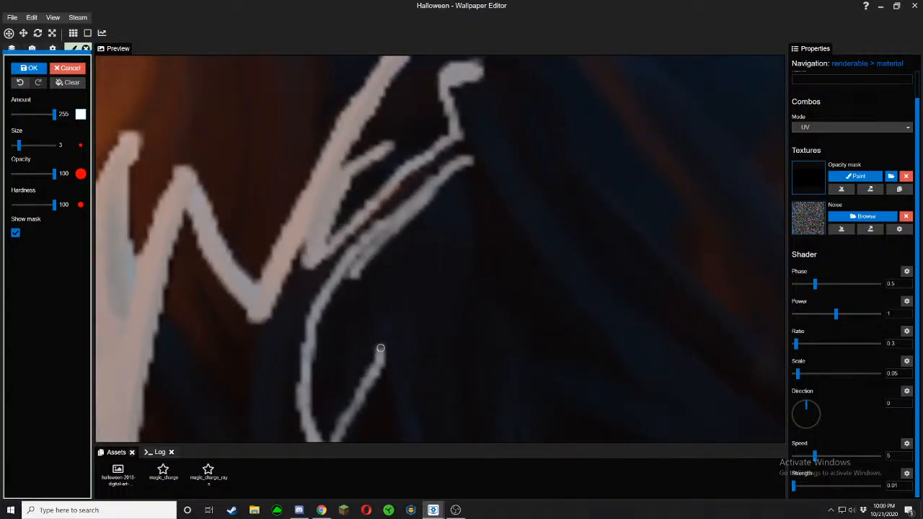
{"action": "left_click_drag", "start_coordinate": [390, 351], "coordinate": [403, 388]}
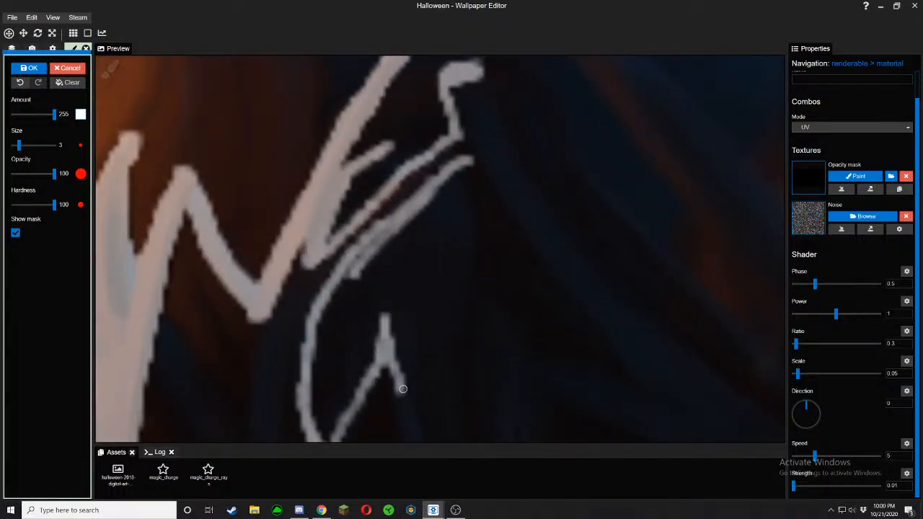
Extend the inner blade's mask outline down along its long blue edge and compare it with the artwork
{"action": "left_click", "coordinate": [15, 232]}
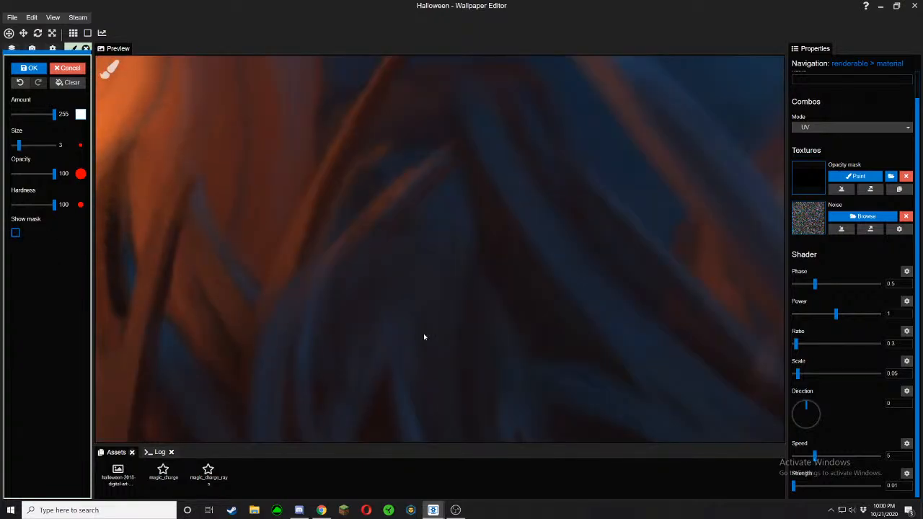
{"action": "left_click", "coordinate": [15, 232]}
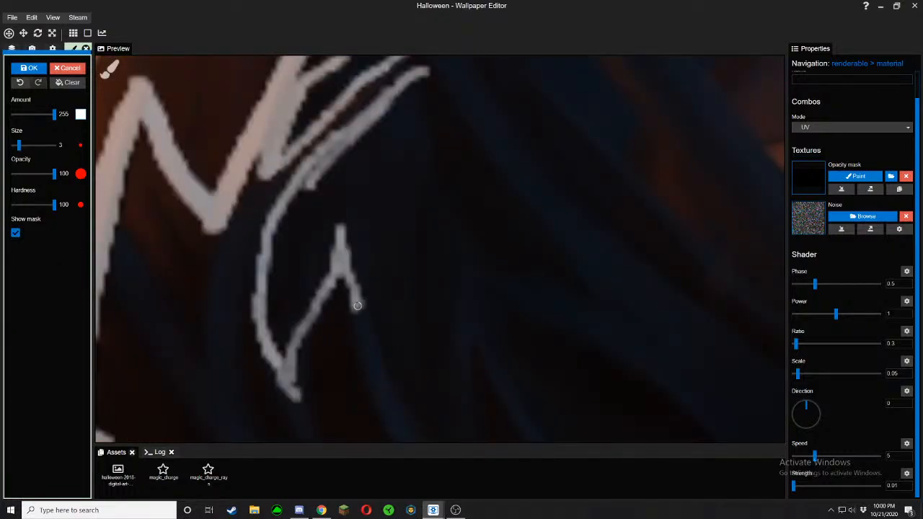
{"action": "scroll", "coordinate": [383, 370], "scroll_direction": "down", "scroll_amount": 3}
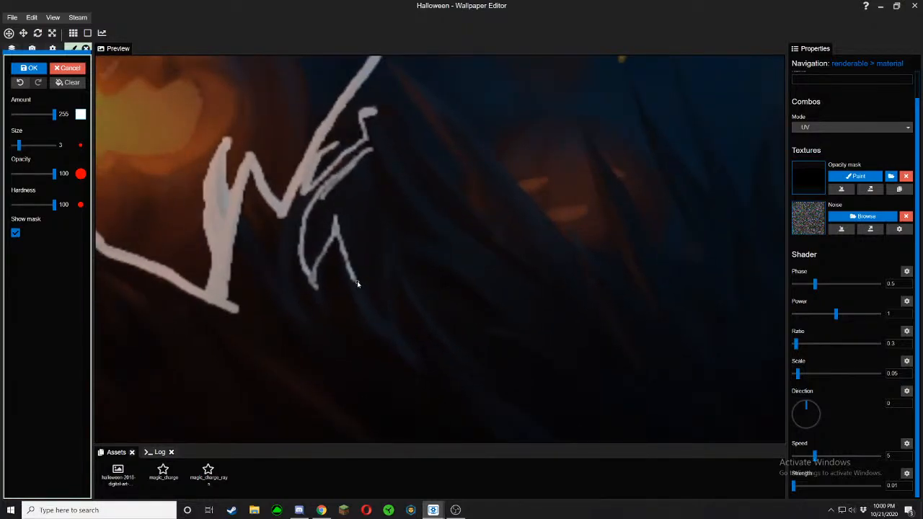
{"action": "left_click_drag", "start_coordinate": [354, 282], "coordinate": [359, 290]}
{"action": "left_click", "coordinate": [15, 234]}
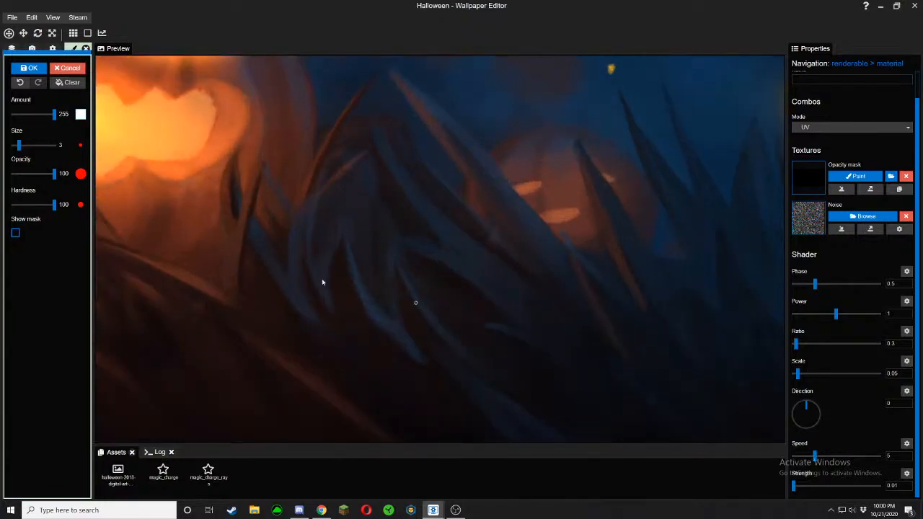
{"action": "left_click", "coordinate": [16, 233]}
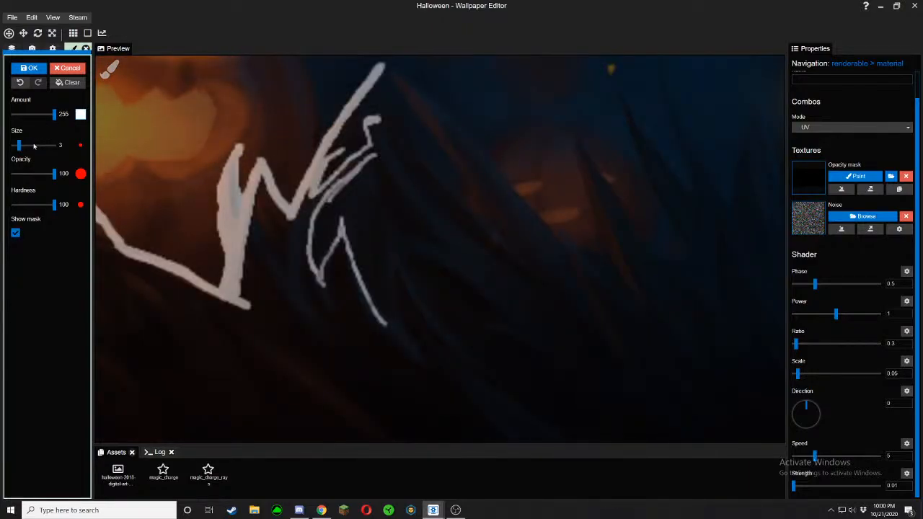
Fill the area between the curved blades' outlines with mask at brush size 38 and compare the mask with the artwork
{"action": "mouse_move", "coordinate": [380, 161]}
{"action": "left_mouse_down"}
{"action": "mouse_move", "coordinate": [340, 206]}
{"action": "mouse_move", "coordinate": [336, 245]}
{"action": "left_mouse_up"}
{"action": "left_click", "coordinate": [15, 233]}
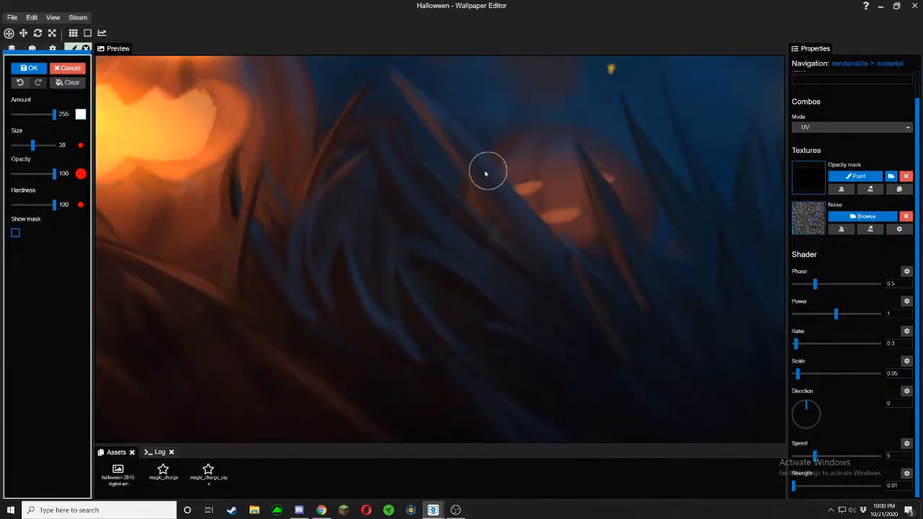
{"action": "scroll", "coordinate": [540, 283], "scroll_direction": "down", "scroll_amount": 5}
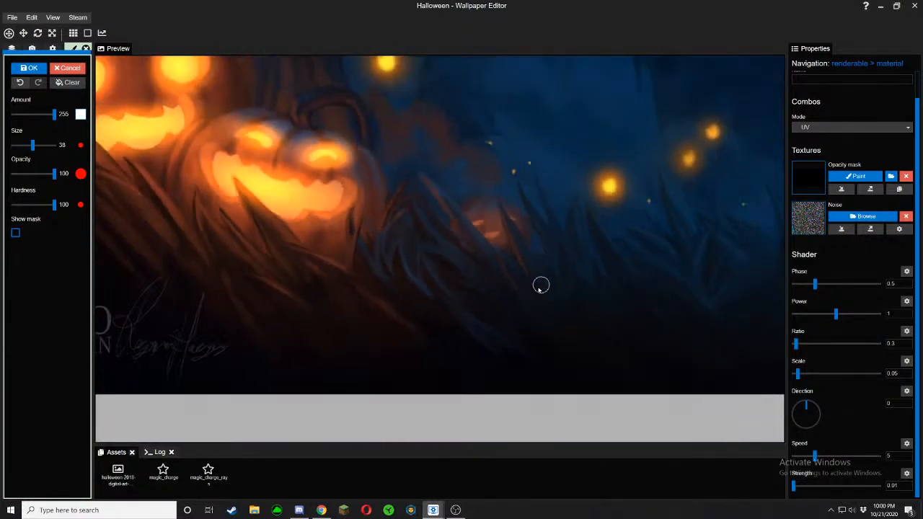
{"action": "mouse_move", "coordinate": [573, 294]}
{"action": "left_mouse_down"}
{"action": "mouse_move", "coordinate": [468, 295]}
{"action": "mouse_move", "coordinate": [642, 270]}
{"action": "left_mouse_up"}
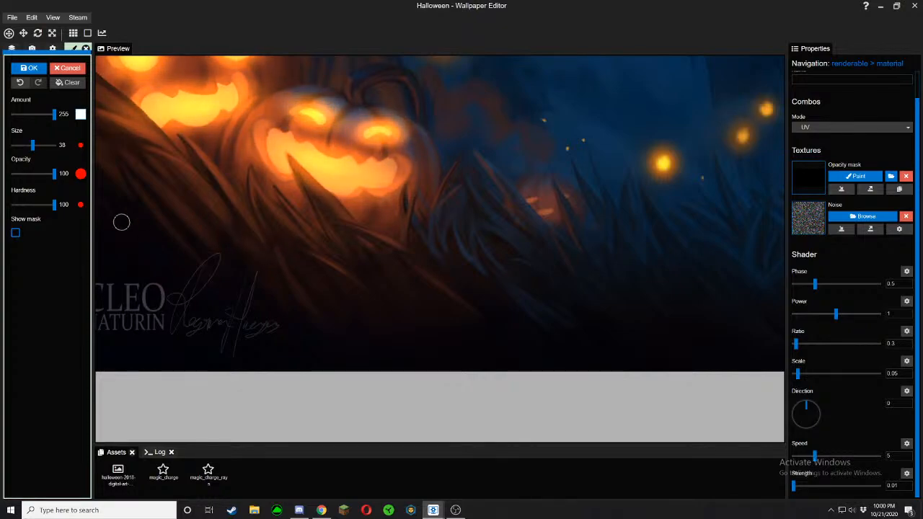
{"action": "left_click", "coordinate": [15, 232]}
{"action": "scroll", "coordinate": [205, 301], "scroll_direction": "down", "scroll_amount": 2}
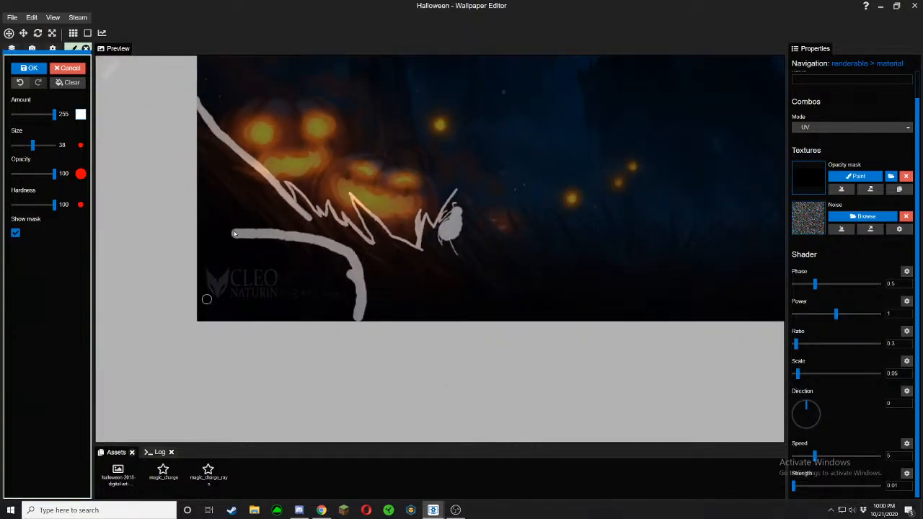
Fill the whole mask area between the artwork's left edge, the sloping grass outline and the arc above the artist's signature
{"action": "scroll", "coordinate": [195, 239], "scroll_direction": "up", "scroll_amount": 3}
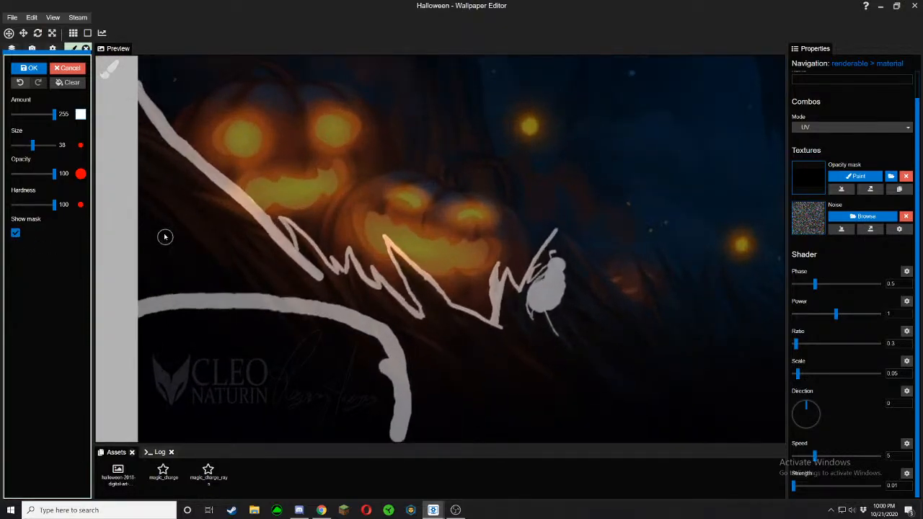
{"action": "left_click_drag", "start_coordinate": [138, 106], "coordinate": [139, 148]}
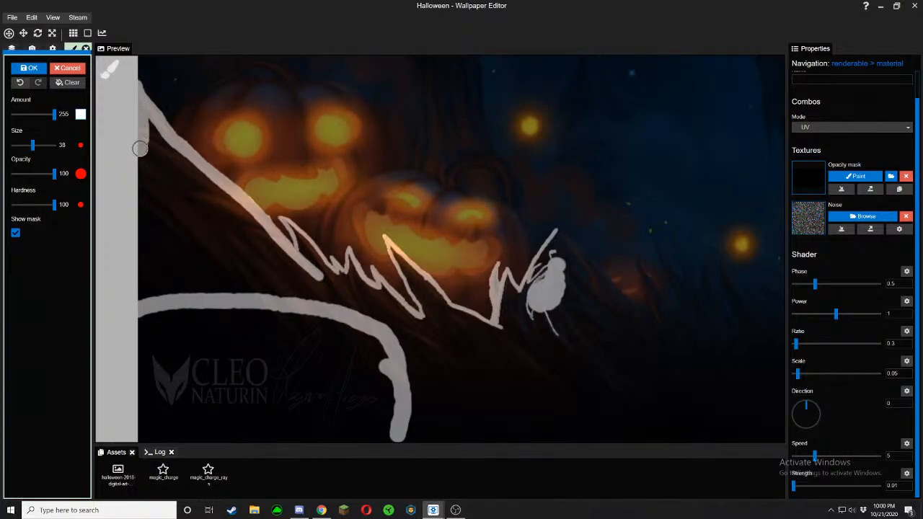
{"action": "mouse_move", "coordinate": [139, 197]}
{"action": "left_mouse_down"}
{"action": "mouse_move", "coordinate": [139, 294]}
{"action": "mouse_move", "coordinate": [148, 288]}
{"action": "mouse_move", "coordinate": [146, 203]}
{"action": "left_mouse_up"}
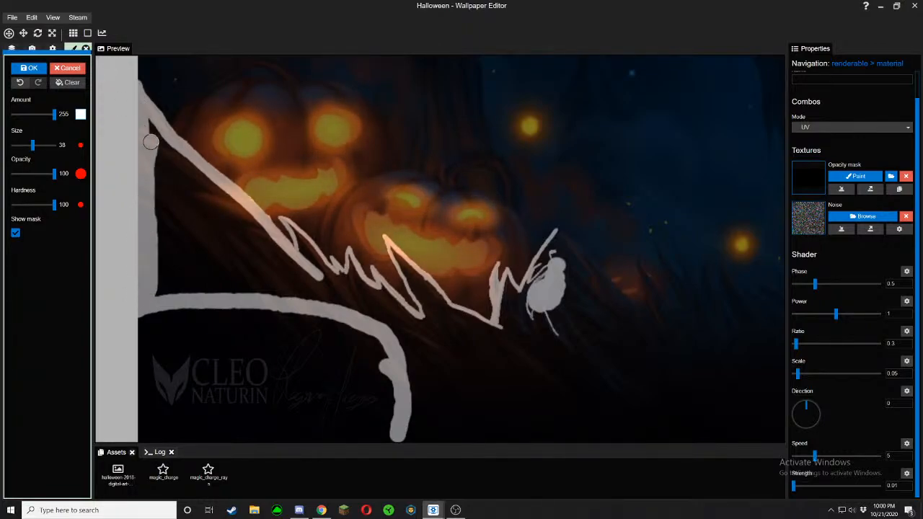
{"action": "mouse_move", "coordinate": [152, 123]}
{"action": "left_mouse_down"}
{"action": "mouse_move", "coordinate": [165, 157]}
{"action": "mouse_move", "coordinate": [164, 290]}
{"action": "left_mouse_up"}
{"action": "mouse_move", "coordinate": [160, 249]}
{"action": "left_mouse_down"}
{"action": "mouse_move", "coordinate": [152, 157]}
{"action": "mouse_move", "coordinate": [190, 166]}
{"action": "left_mouse_up"}
{"action": "mouse_move", "coordinate": [240, 207]}
{"action": "left_mouse_down"}
{"action": "mouse_move", "coordinate": [309, 258]}
{"action": "mouse_move", "coordinate": [318, 297]}
{"action": "mouse_move", "coordinate": [171, 293]}
{"action": "left_mouse_up"}
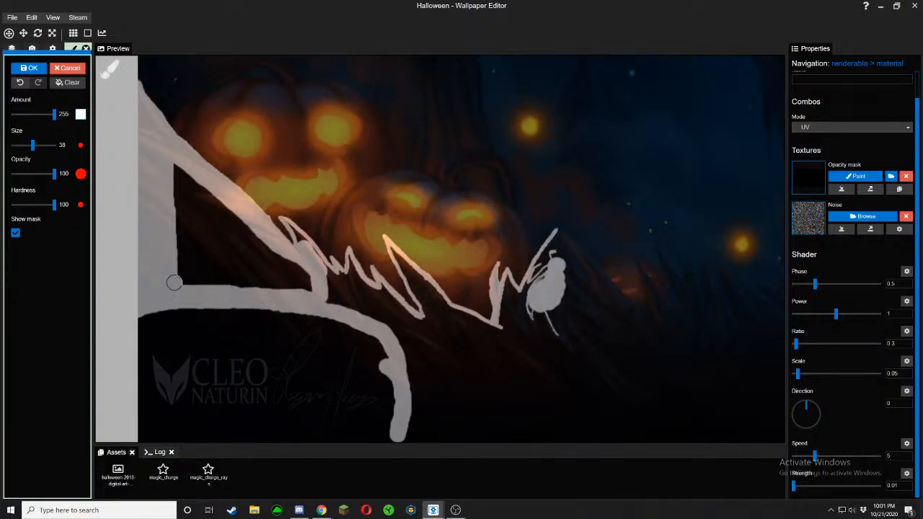
{"action": "mouse_move", "coordinate": [180, 245]}
{"action": "left_mouse_down"}
{"action": "mouse_move", "coordinate": [175, 181]}
{"action": "mouse_move", "coordinate": [176, 214]}
{"action": "mouse_move", "coordinate": [191, 177]}
{"action": "mouse_move", "coordinate": [307, 280]}
{"action": "mouse_move", "coordinate": [253, 283]}
{"action": "left_mouse_up"}
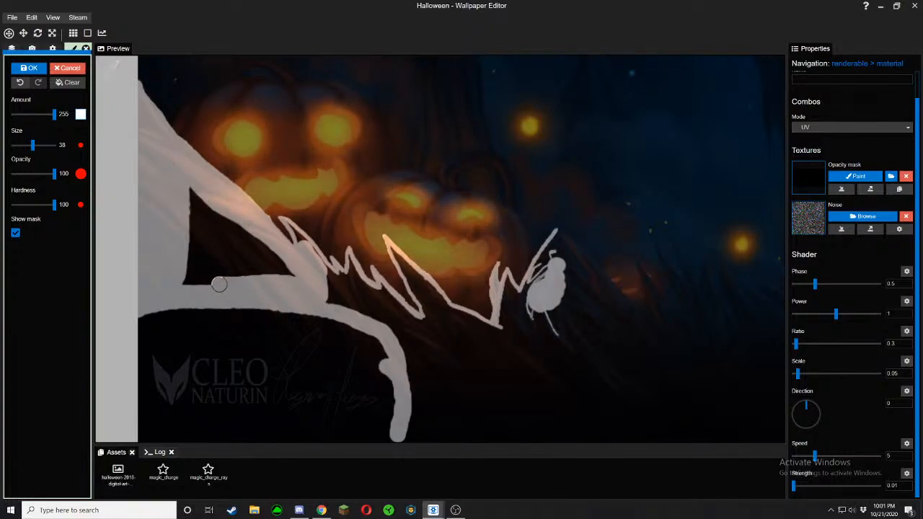
{"action": "left_click_drag", "start_coordinate": [190, 282], "coordinate": [188, 240]}
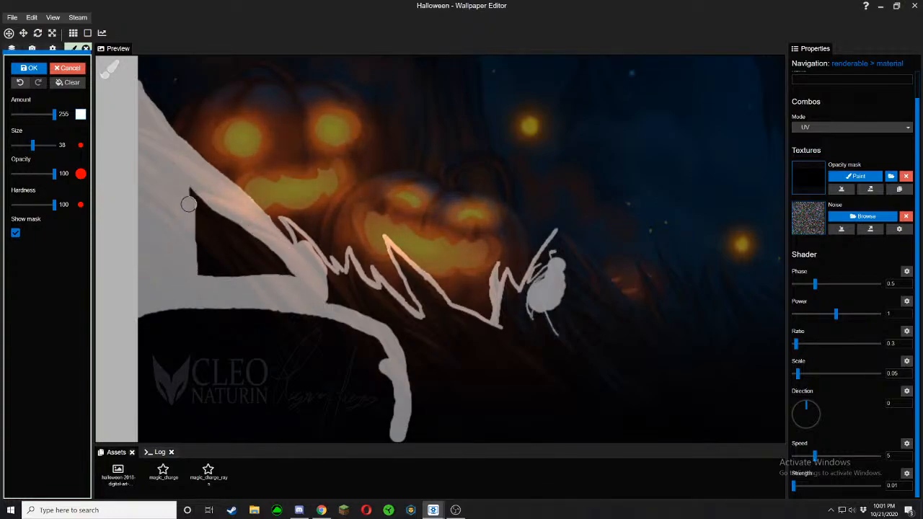
{"action": "mouse_move", "coordinate": [188, 204]}
{"action": "left_mouse_down"}
{"action": "mouse_move", "coordinate": [192, 195]}
{"action": "mouse_move", "coordinate": [263, 244]}
{"action": "mouse_move", "coordinate": [290, 276]}
{"action": "mouse_move", "coordinate": [208, 271]}
{"action": "mouse_move", "coordinate": [196, 220]}
{"action": "mouse_move", "coordinate": [205, 223]}
{"action": "left_mouse_up"}
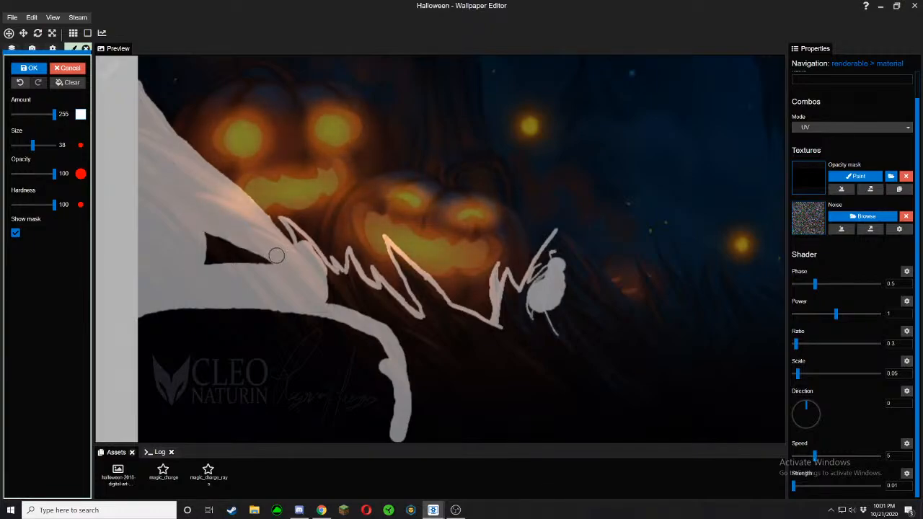
{"action": "mouse_move", "coordinate": [276, 255]}
{"action": "left_mouse_down"}
{"action": "mouse_move", "coordinate": [202, 257]}
{"action": "mouse_move", "coordinate": [208, 237]}
{"action": "mouse_move", "coordinate": [255, 251]}
{"action": "mouse_move", "coordinate": [212, 252]}
{"action": "mouse_move", "coordinate": [235, 259]}
{"action": "left_mouse_up"}
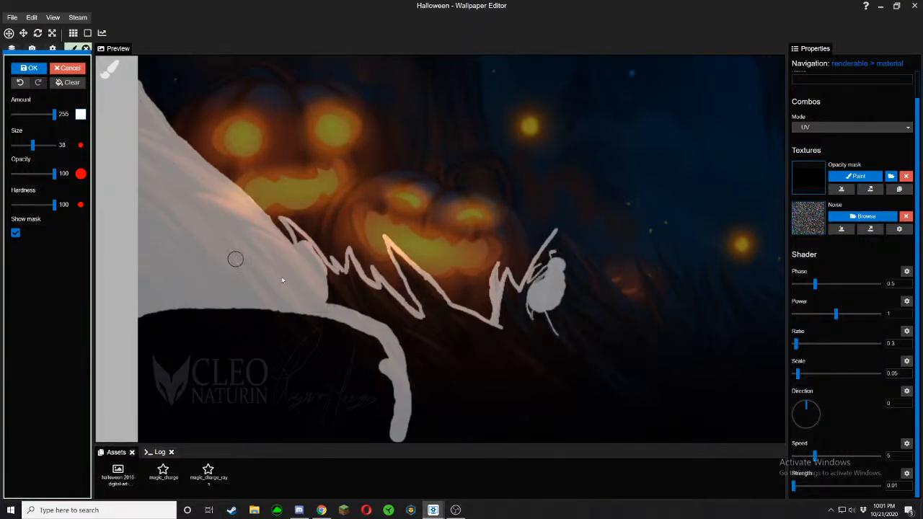
With brush size 142, mask a strip along the artwork's bottom edge from the signature outline to the far corner and up its right edge
{"action": "left_click_drag", "start_coordinate": [397, 320], "coordinate": [303, 270]}
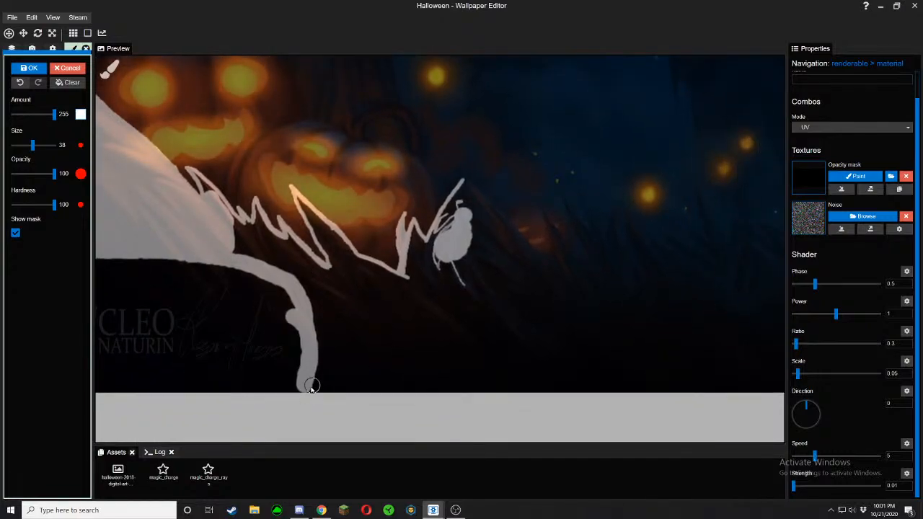
{"action": "scroll", "coordinate": [328, 383], "scroll_direction": "down", "scroll_amount": 5}
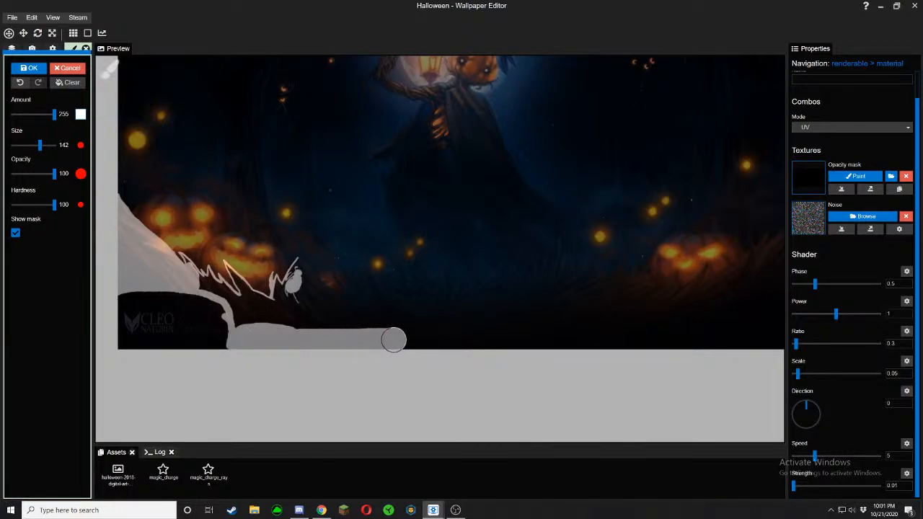
{"action": "left_click_drag", "start_coordinate": [394, 339], "coordinate": [441, 338]}
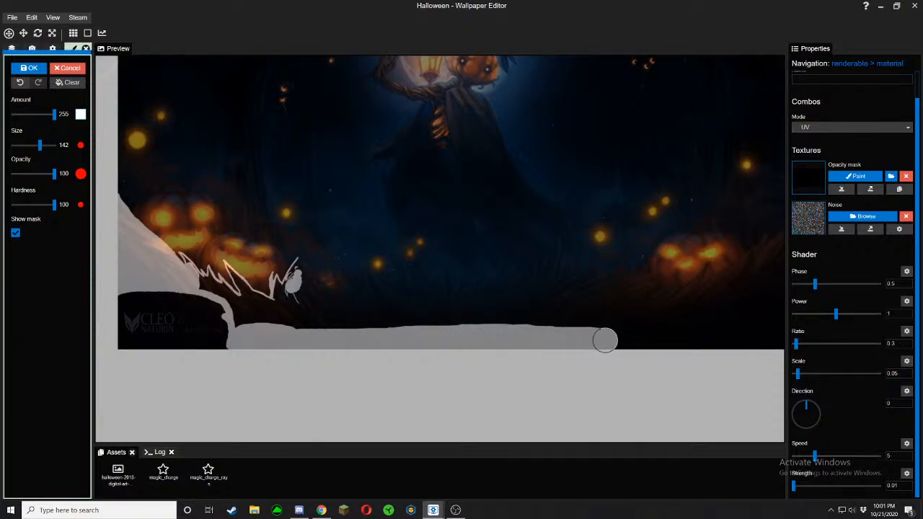
{"action": "left_click_drag", "start_coordinate": [631, 342], "coordinate": [652, 343]}
{"action": "left_click_drag", "start_coordinate": [605, 380], "coordinate": [460, 390]}
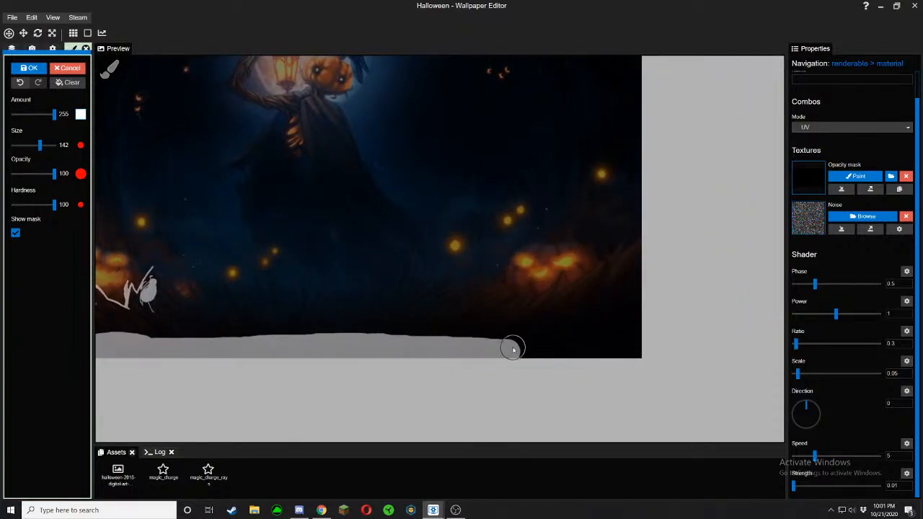
{"action": "left_click_drag", "start_coordinate": [525, 346], "coordinate": [576, 346]}
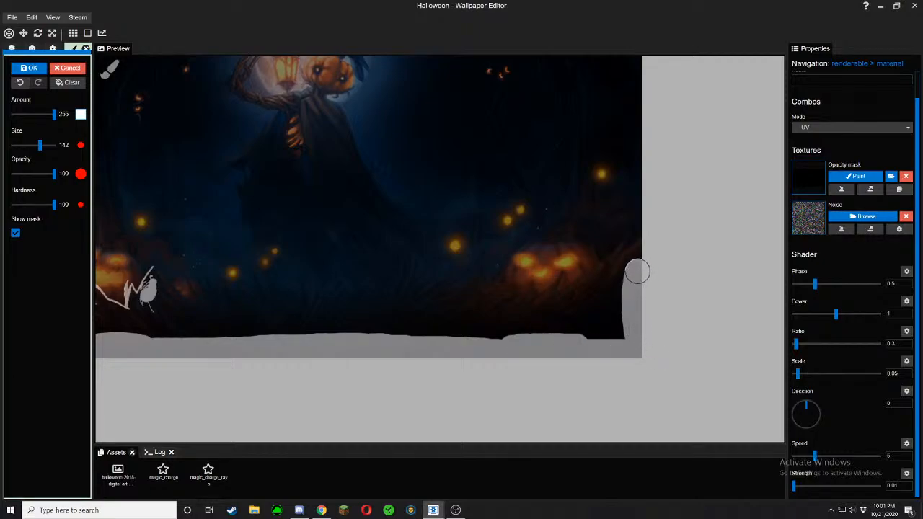
Fill the lower-right corner up to the slope beneath the pumpkin and thicken the bottom mask strip back to the signature outline
{"action": "mouse_move", "coordinate": [589, 305]}
{"action": "left_mouse_down"}
{"action": "mouse_move", "coordinate": [546, 323]}
{"action": "mouse_move", "coordinate": [620, 329]}
{"action": "left_mouse_up"}
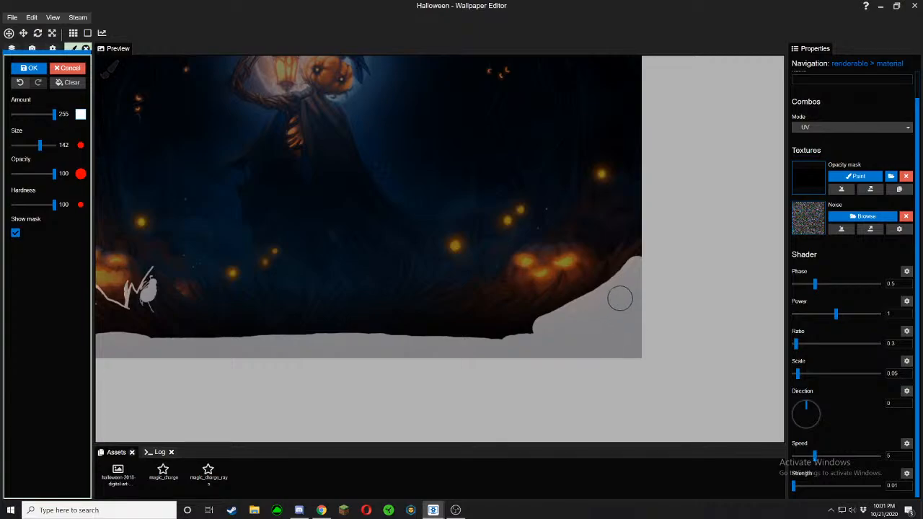
{"action": "left_click_drag", "start_coordinate": [523, 324], "coordinate": [297, 327]}
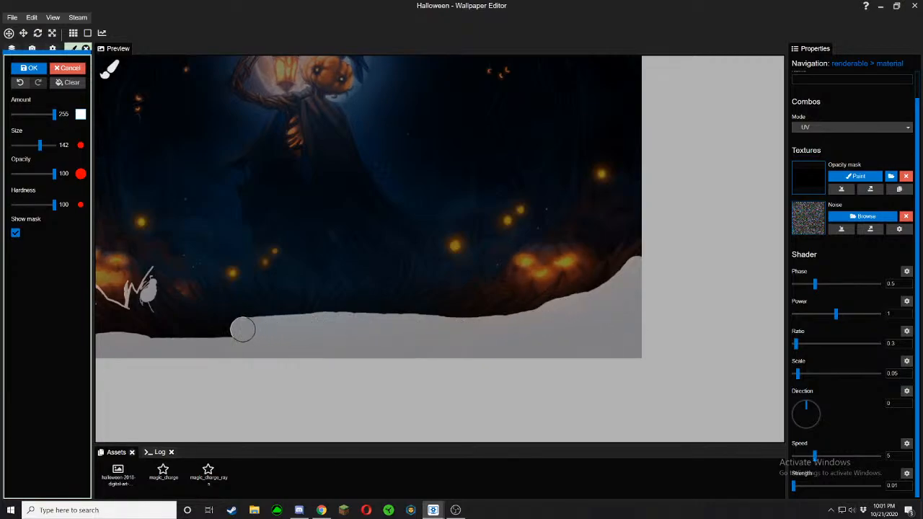
{"action": "mouse_move", "coordinate": [218, 331]}
{"action": "left_mouse_down"}
{"action": "mouse_move", "coordinate": [163, 332]}
{"action": "mouse_move", "coordinate": [351, 327]}
{"action": "left_mouse_up"}
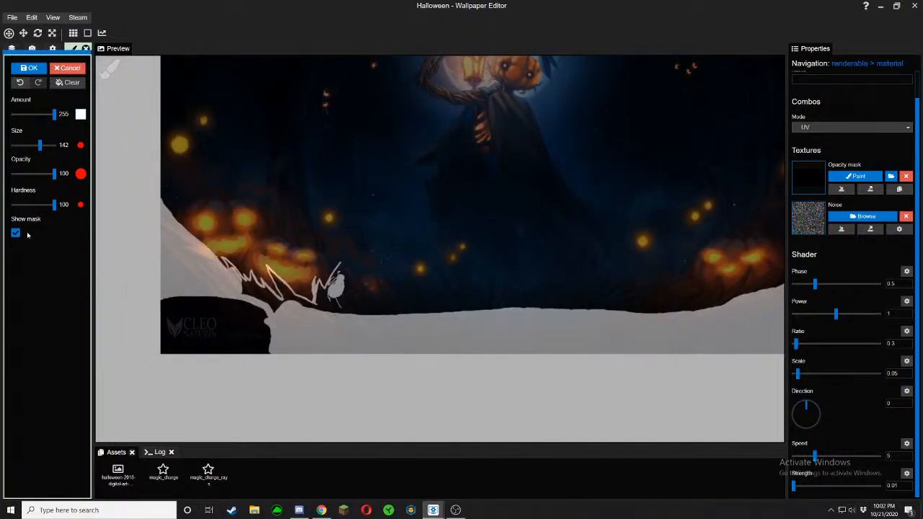
With brush size 17, fill the outlined grass blades in front of the pumpkins and join them to the ground mask
{"action": "scroll", "coordinate": [220, 252], "scroll_direction": "up", "scroll_amount": 6}
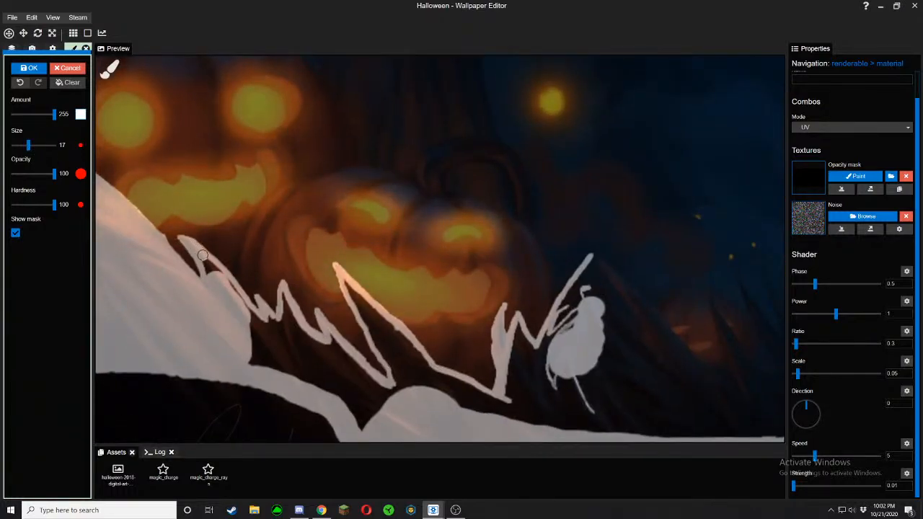
{"action": "mouse_move", "coordinate": [216, 271]}
{"action": "left_mouse_down"}
{"action": "mouse_move", "coordinate": [205, 267]}
{"action": "mouse_move", "coordinate": [257, 314]}
{"action": "mouse_move", "coordinate": [272, 317]}
{"action": "mouse_move", "coordinate": [282, 298]}
{"action": "mouse_move", "coordinate": [301, 331]}
{"action": "mouse_move", "coordinate": [328, 333]}
{"action": "mouse_move", "coordinate": [389, 372]}
{"action": "mouse_move", "coordinate": [344, 285]}
{"action": "mouse_move", "coordinate": [444, 375]}
{"action": "mouse_move", "coordinate": [509, 408]}
{"action": "left_mouse_up"}
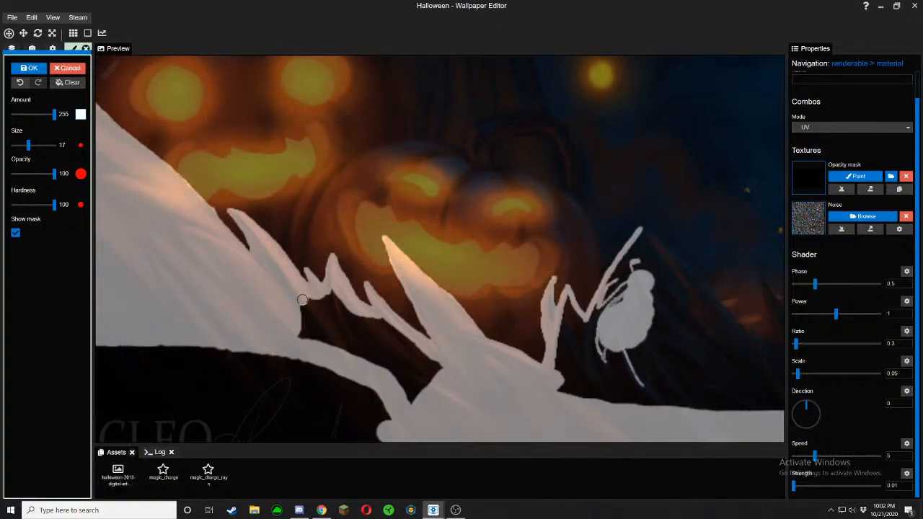
{"action": "left_click_drag", "start_coordinate": [305, 302], "coordinate": [310, 336]}
{"action": "left_click_drag", "start_coordinate": [315, 297], "coordinate": [325, 331]}
{"action": "mouse_move", "coordinate": [329, 293]}
{"action": "left_mouse_down"}
{"action": "mouse_move", "coordinate": [336, 344]}
{"action": "mouse_move", "coordinate": [341, 315]}
{"action": "mouse_move", "coordinate": [352, 350]}
{"action": "mouse_move", "coordinate": [364, 317]}
{"action": "mouse_move", "coordinate": [366, 357]}
{"action": "mouse_move", "coordinate": [377, 318]}
{"action": "mouse_move", "coordinate": [377, 360]}
{"action": "mouse_move", "coordinate": [390, 318]}
{"action": "mouse_move", "coordinate": [437, 360]}
{"action": "mouse_move", "coordinate": [392, 329]}
{"action": "mouse_move", "coordinate": [386, 364]}
{"action": "mouse_move", "coordinate": [412, 395]}
{"action": "mouse_move", "coordinate": [430, 375]}
{"action": "mouse_move", "coordinate": [395, 343]}
{"action": "mouse_move", "coordinate": [394, 371]}
{"action": "mouse_move", "coordinate": [413, 375]}
{"action": "left_mouse_up"}
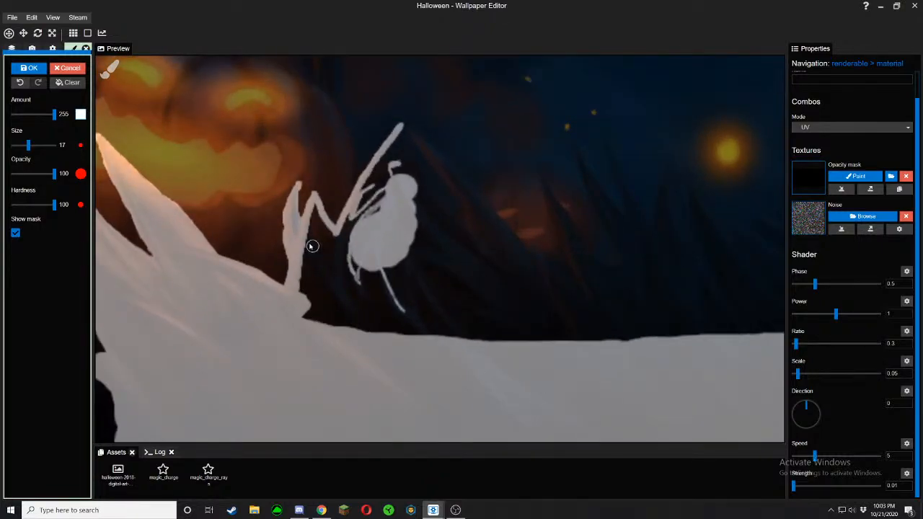
Check the artwork without the mask overlay, then fill the short pointed blade beside the curved blades down to the ground mask
{"action": "left_click", "coordinate": [82, 232]}
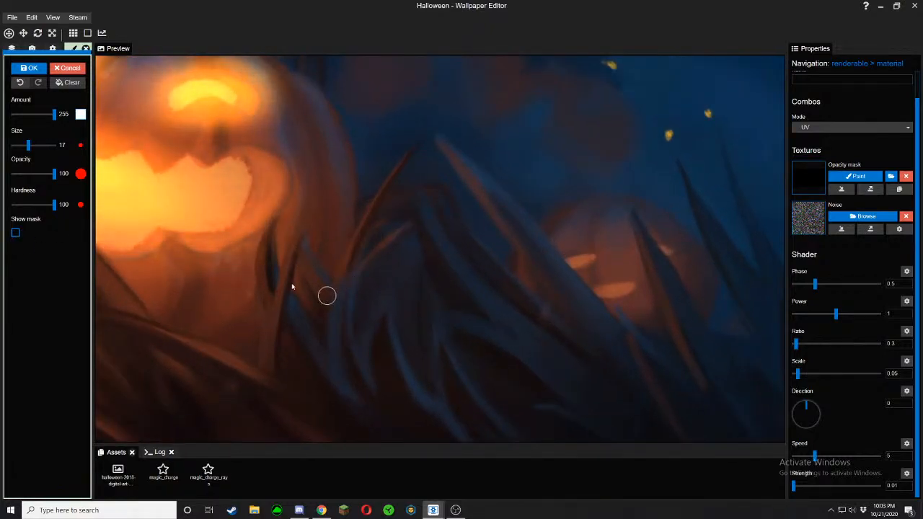
{"action": "left_click", "coordinate": [15, 232]}
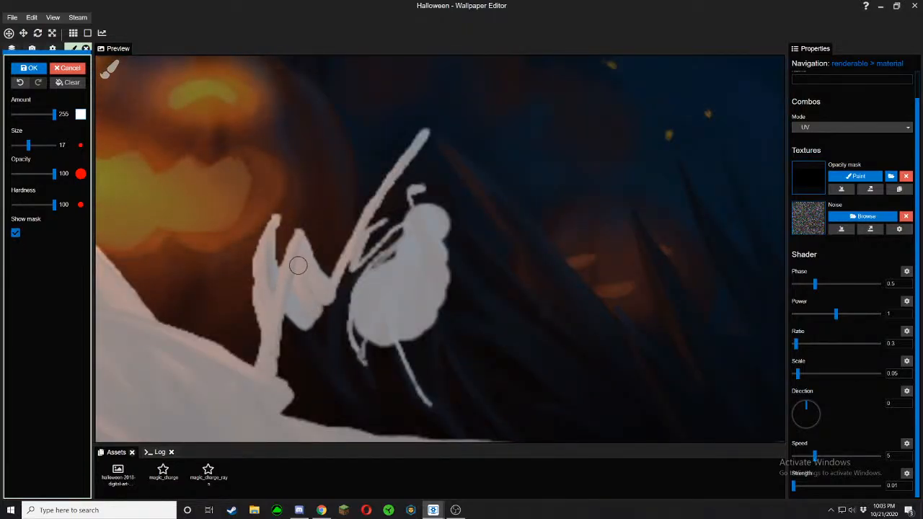
{"action": "mouse_move", "coordinate": [291, 311]}
{"action": "left_mouse_down"}
{"action": "mouse_move", "coordinate": [289, 362]}
{"action": "mouse_move", "coordinate": [281, 317]}
{"action": "mouse_move", "coordinate": [291, 418]}
{"action": "mouse_move", "coordinate": [294, 368]}
{"action": "mouse_move", "coordinate": [303, 418]}
{"action": "left_mouse_up"}
With brush size 32, fill the gap beneath the curved blades so their mask joins the ground mask
{"action": "scroll", "coordinate": [447, 382], "scroll_direction": "down", "scroll_amount": 2}
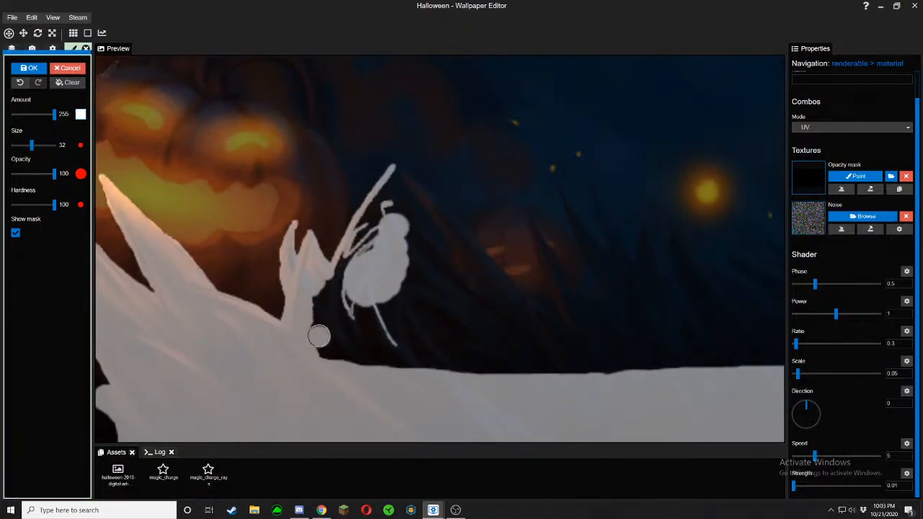
{"action": "mouse_move", "coordinate": [328, 344]}
{"action": "left_mouse_down"}
{"action": "mouse_move", "coordinate": [350, 354]}
{"action": "mouse_move", "coordinate": [312, 304]}
{"action": "mouse_move", "coordinate": [372, 241]}
{"action": "mouse_move", "coordinate": [335, 310]}
{"action": "left_mouse_up"}
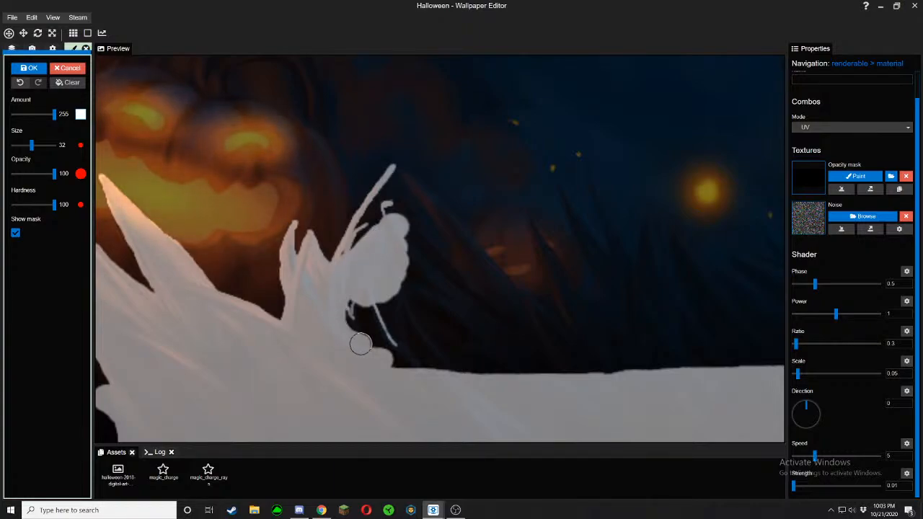
{"action": "mouse_move", "coordinate": [361, 344]}
{"action": "left_mouse_down"}
{"action": "mouse_move", "coordinate": [397, 336]}
{"action": "mouse_move", "coordinate": [367, 305]}
{"action": "mouse_move", "coordinate": [350, 312]}
{"action": "mouse_move", "coordinate": [389, 325]}
{"action": "mouse_move", "coordinate": [389, 361]}
{"action": "mouse_move", "coordinate": [326, 384]}
{"action": "left_mouse_up"}
Raise the ground mask's upper edge from the curved blades' base towards the middle of the artwork
{"action": "scroll", "coordinate": [383, 364], "scroll_direction": "down", "scroll_amount": 3}
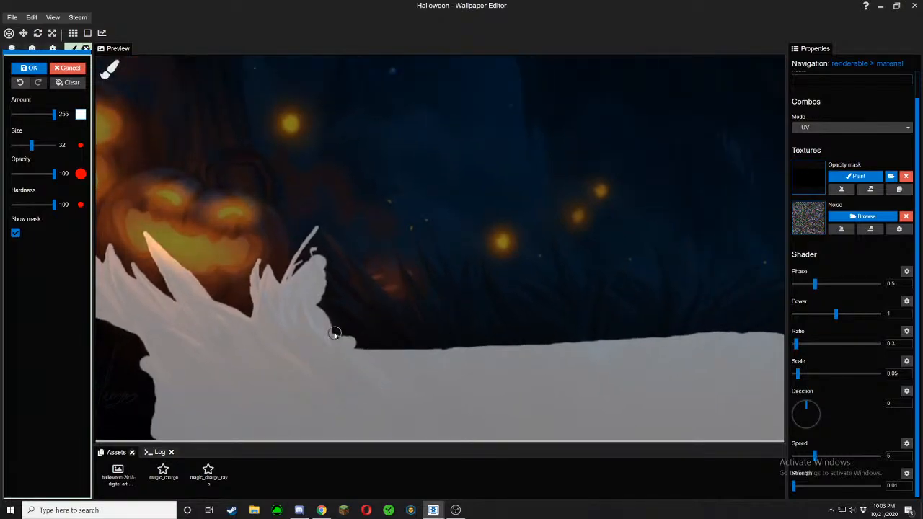
{"action": "left_click_drag", "start_coordinate": [350, 339], "coordinate": [440, 343]}
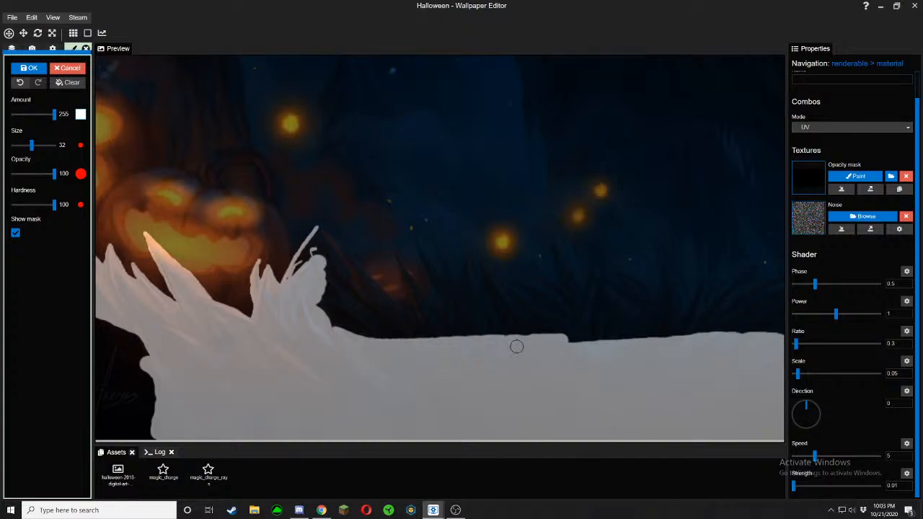
{"action": "left_click_drag", "start_coordinate": [516, 346], "coordinate": [280, 361]}
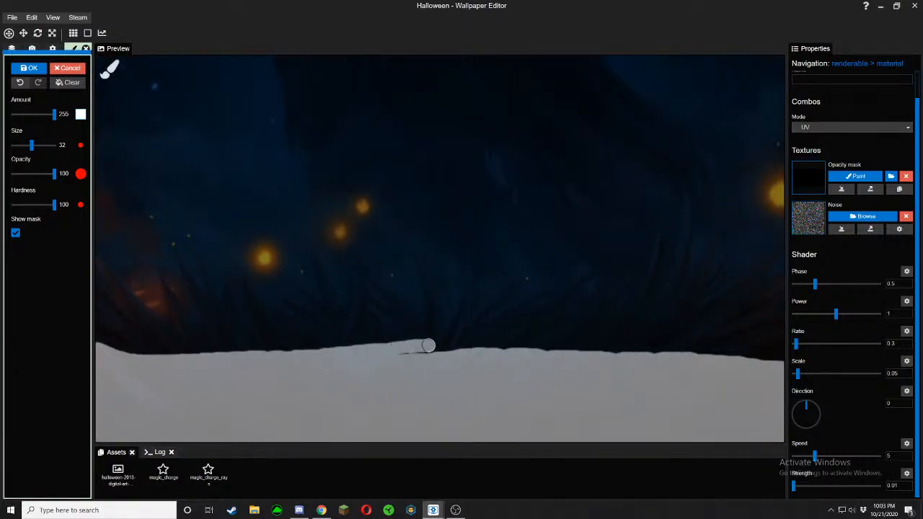
{"action": "scroll", "coordinate": [502, 353], "scroll_direction": "down", "scroll_amount": 5}
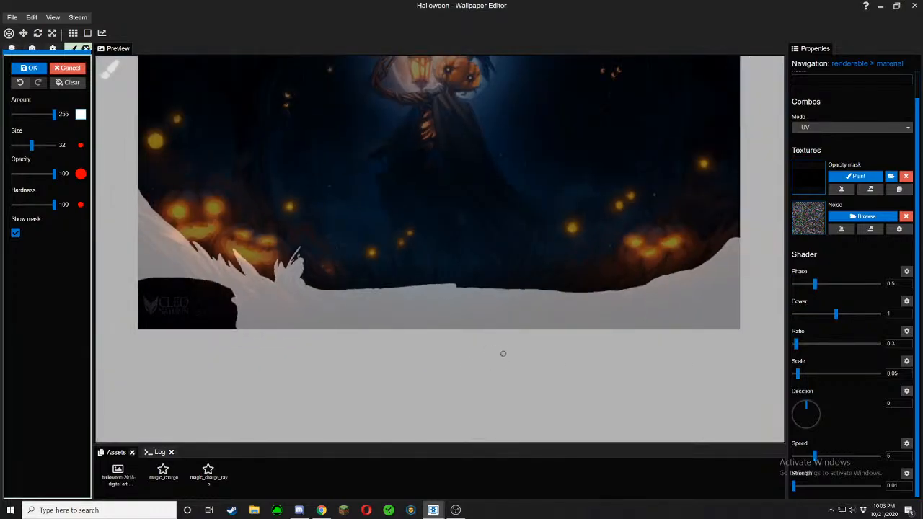
{"action": "scroll", "coordinate": [503, 353], "scroll_direction": "up", "scroll_amount": 2}
{"action": "scroll", "coordinate": [512, 351], "scroll_direction": "down", "scroll_amount": 4}
{"action": "scroll", "coordinate": [505, 355], "scroll_direction": "up", "scroll_amount": 1}
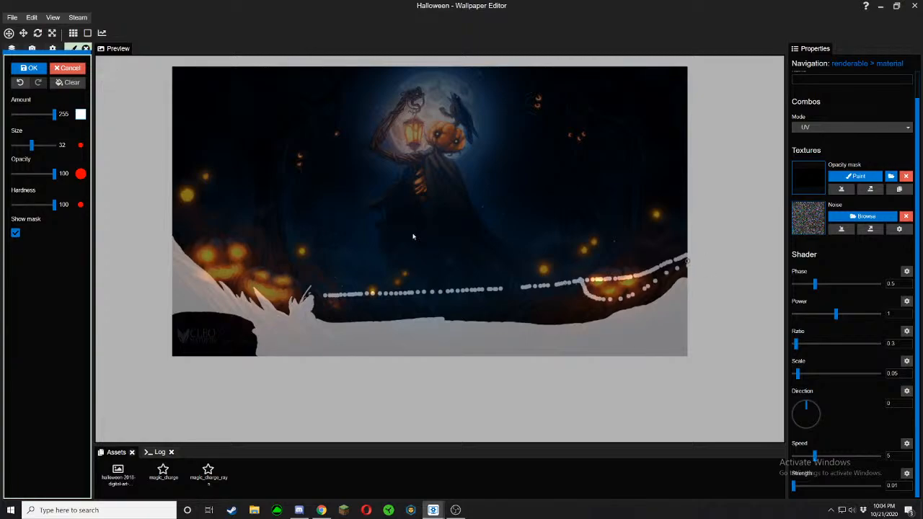
Raise the ground mask's upper edge from the middle of the artwork to the base of the right-hand pumpkin
{"action": "scroll", "coordinate": [302, 341], "scroll_direction": "up", "scroll_amount": 5}
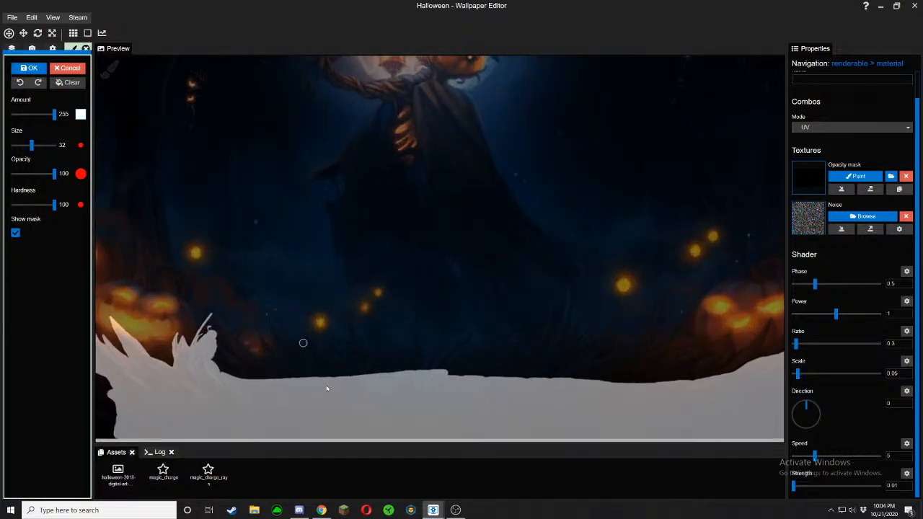
{"action": "scroll", "coordinate": [349, 350], "scroll_direction": "up", "scroll_amount": 4}
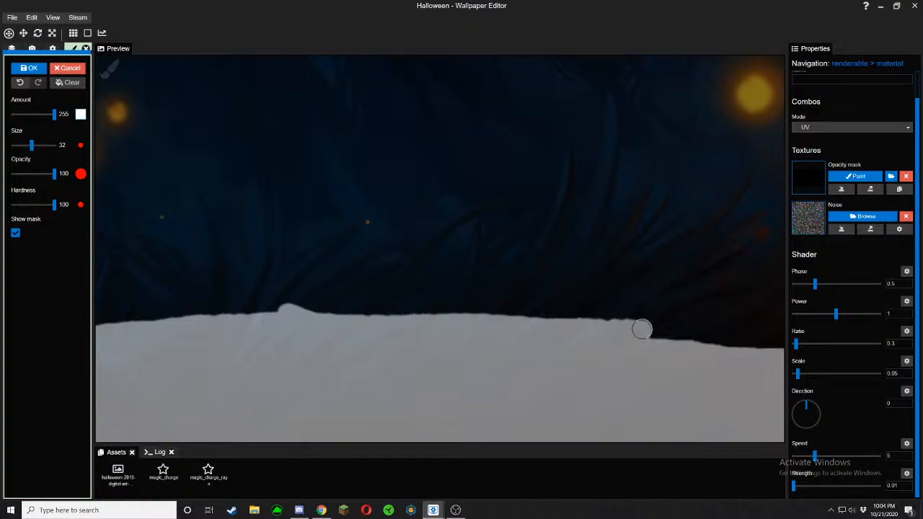
{"action": "left_click_drag", "start_coordinate": [642, 329], "coordinate": [686, 332]}
{"action": "left_click_drag", "start_coordinate": [686, 333], "coordinate": [409, 325]}
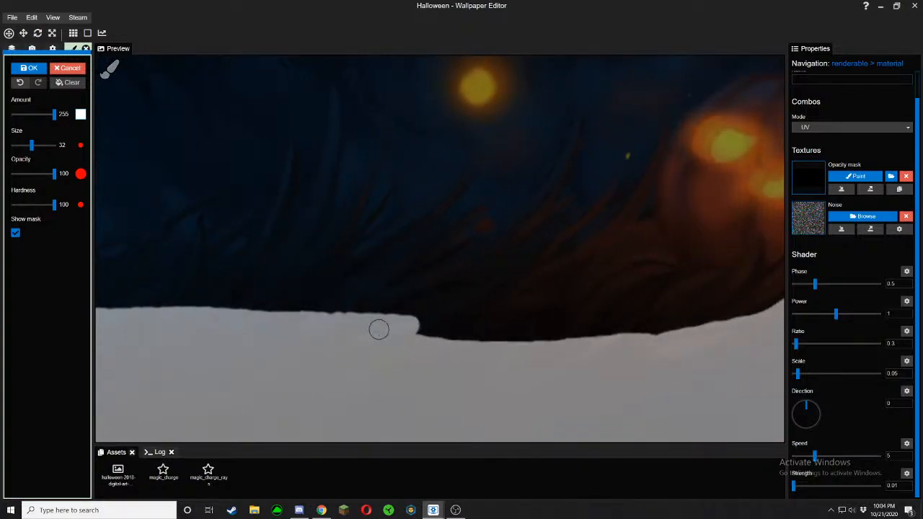
{"action": "left_click_drag", "start_coordinate": [472, 326], "coordinate": [610, 326]}
{"action": "left_click_drag", "start_coordinate": [475, 338], "coordinate": [433, 340]}
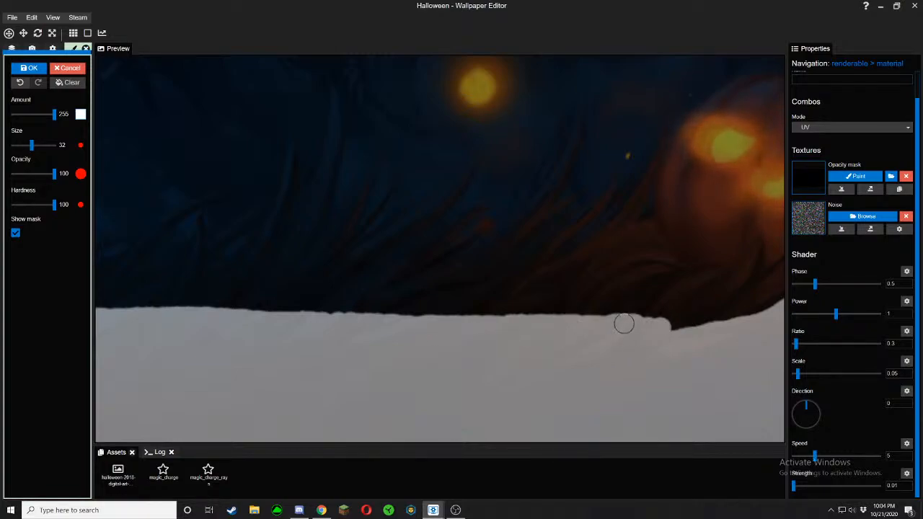
{"action": "mouse_move", "coordinate": [700, 321]}
{"action": "left_mouse_down"}
{"action": "mouse_move", "coordinate": [632, 319]}
{"action": "mouse_move", "coordinate": [725, 309]}
{"action": "mouse_move", "coordinate": [535, 319]}
{"action": "mouse_move", "coordinate": [430, 344]}
{"action": "left_mouse_up"}
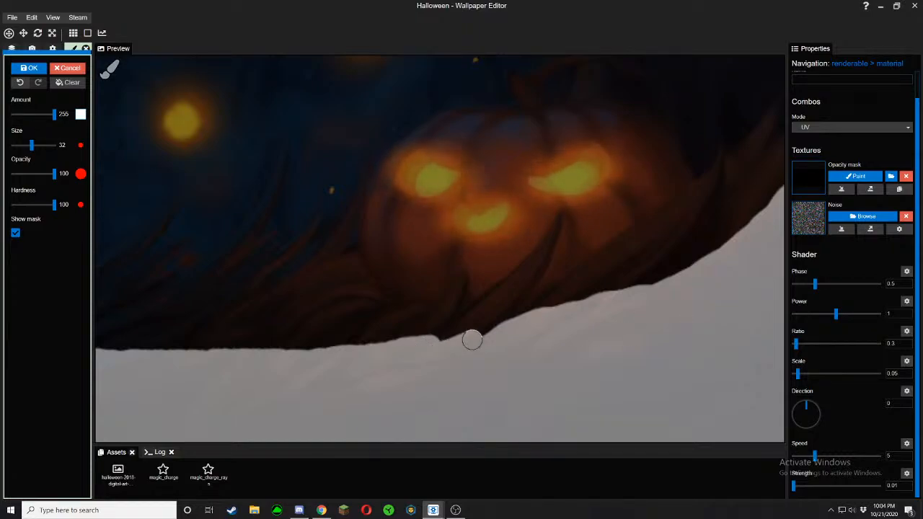
Extend the mask over the lower parts of the two grass blades in front of the right-hand pumpkin
{"action": "mouse_move", "coordinate": [508, 312]}
{"action": "left_mouse_down"}
{"action": "mouse_move", "coordinate": [510, 296]}
{"action": "mouse_move", "coordinate": [469, 314]}
{"action": "left_mouse_up"}
{"action": "left_click_drag", "start_coordinate": [431, 338], "coordinate": [517, 307]}
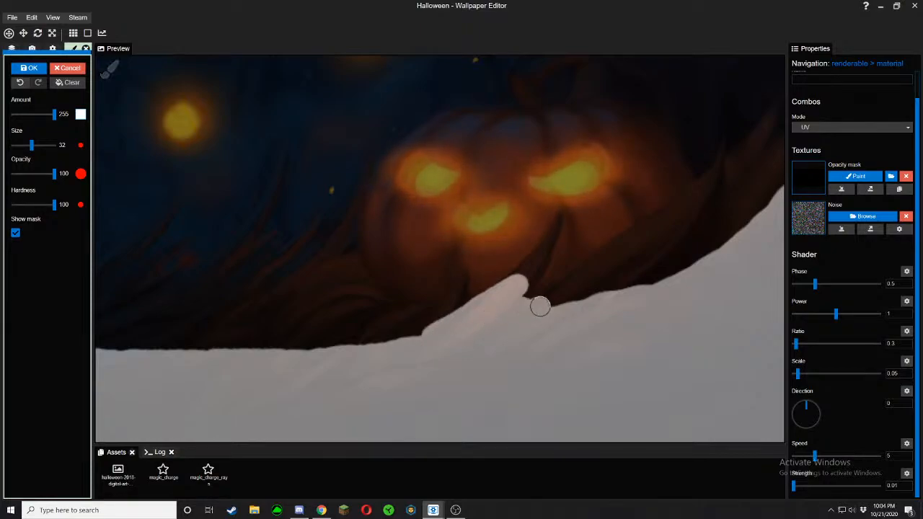
{"action": "left_click", "coordinate": [540, 307]}
Set the brush amount to 0 and size to 4, and erase a thin gap in the mask between the two blades
{"action": "left_click", "coordinate": [15, 232]}
{"action": "left_click", "coordinate": [15, 233]}
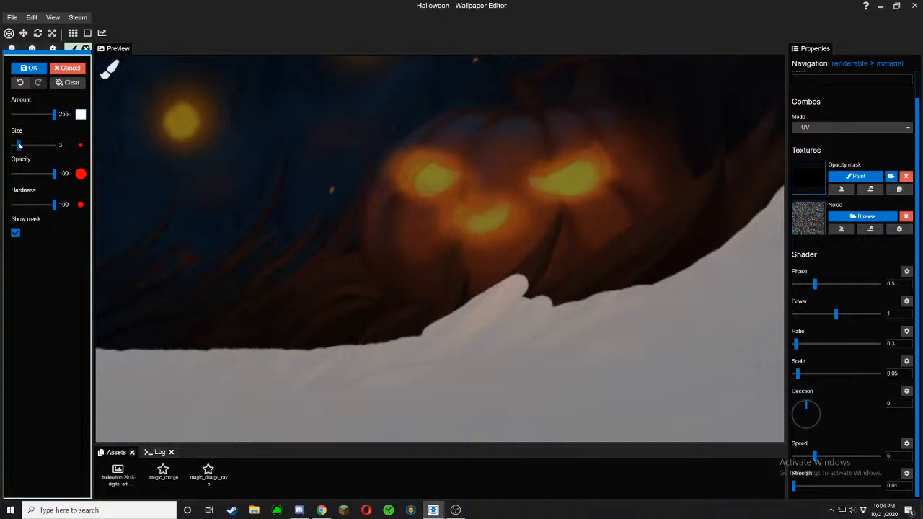
{"action": "left_click_drag", "start_coordinate": [19, 145], "coordinate": [16, 116]}
{"action": "scroll", "coordinate": [526, 361], "scroll_direction": "up", "scroll_amount": 5}
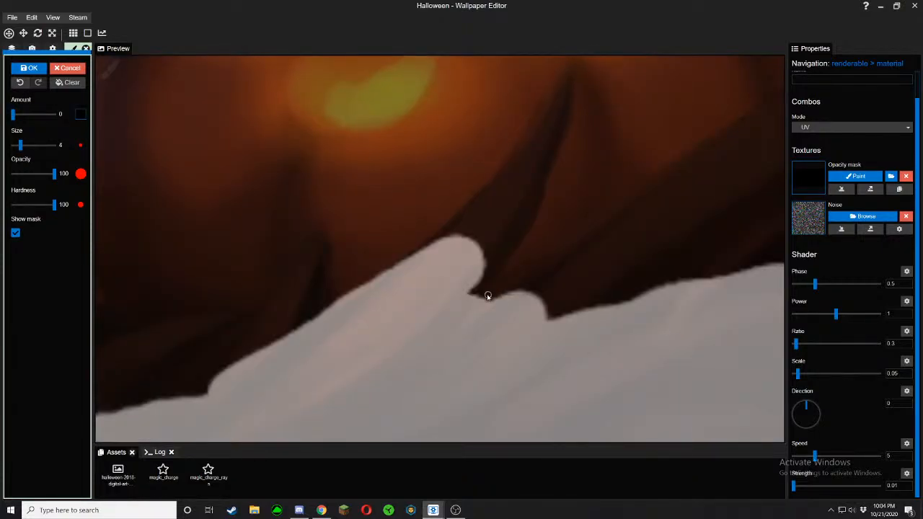
{"action": "left_click_drag", "start_coordinate": [487, 296], "coordinate": [441, 349]}
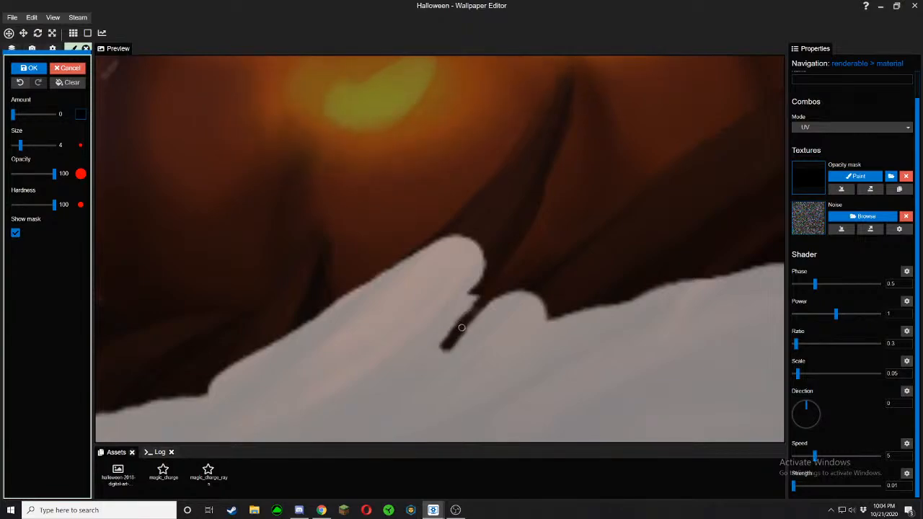
With amount 255 and brush size 27, mask the upper edge of the broad blade running from the right-hand pumpkin towards the artwork's edge
{"action": "left_click", "coordinate": [15, 233]}
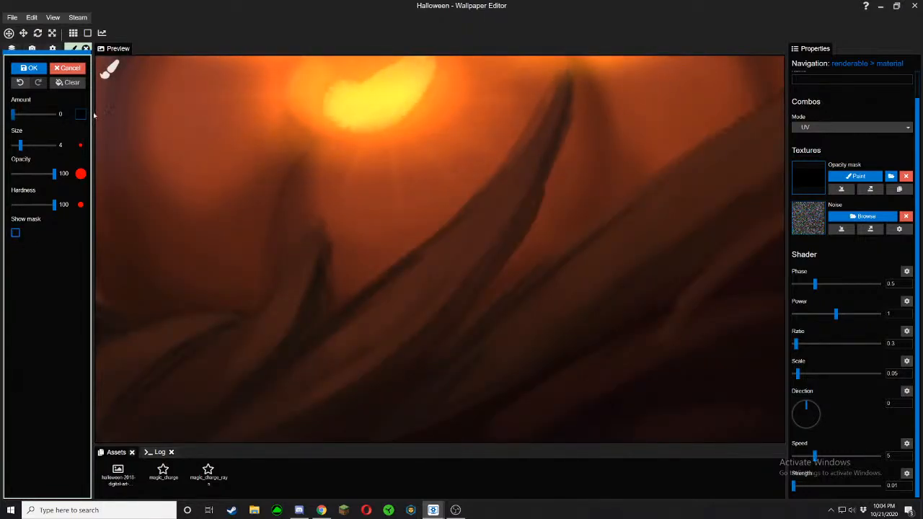
{"action": "left_click", "coordinate": [55, 114]}
{"action": "left_click", "coordinate": [31, 146]}
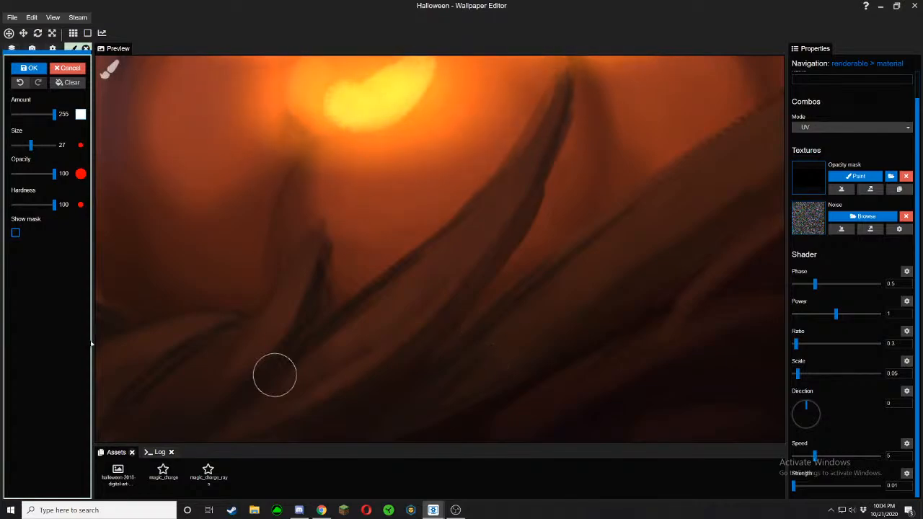
{"action": "left_click", "coordinate": [15, 233]}
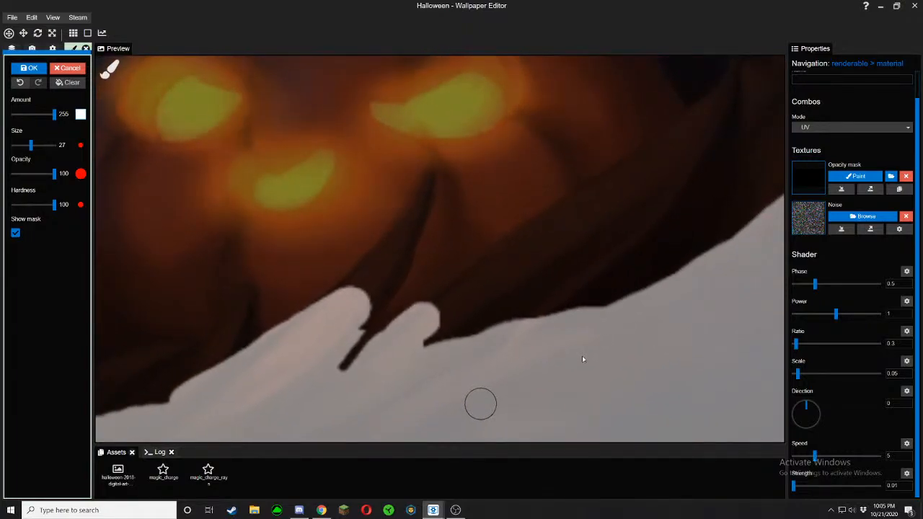
{"action": "mouse_move", "coordinate": [437, 313]}
{"action": "left_mouse_down"}
{"action": "mouse_move", "coordinate": [429, 318]}
{"action": "mouse_move", "coordinate": [509, 245]}
{"action": "mouse_move", "coordinate": [636, 165]}
{"action": "mouse_move", "coordinate": [574, 233]}
{"action": "mouse_move", "coordinate": [399, 353]}
{"action": "mouse_move", "coordinate": [488, 276]}
{"action": "mouse_move", "coordinate": [548, 263]}
{"action": "mouse_move", "coordinate": [628, 200]}
{"action": "mouse_move", "coordinate": [626, 290]}
{"action": "mouse_move", "coordinate": [618, 235]}
{"action": "mouse_move", "coordinate": [601, 282]}
{"action": "mouse_move", "coordinate": [610, 280]}
{"action": "mouse_move", "coordinate": [605, 240]}
{"action": "mouse_move", "coordinate": [483, 299]}
{"action": "left_mouse_up"}
{"action": "scroll", "coordinate": [399, 353], "scroll_direction": "down", "scroll_amount": 3}
{"action": "mouse_move", "coordinate": [482, 348]}
{"action": "left_mouse_down"}
{"action": "mouse_move", "coordinate": [516, 374]}
{"action": "mouse_move", "coordinate": [495, 305]}
{"action": "left_mouse_up"}
{"action": "mouse_move", "coordinate": [516, 348]}
{"action": "left_mouse_down"}
{"action": "mouse_move", "coordinate": [514, 313]}
{"action": "mouse_move", "coordinate": [536, 306]}
{"action": "left_mouse_up"}
{"action": "left_click_drag", "start_coordinate": [592, 268], "coordinate": [546, 294]}
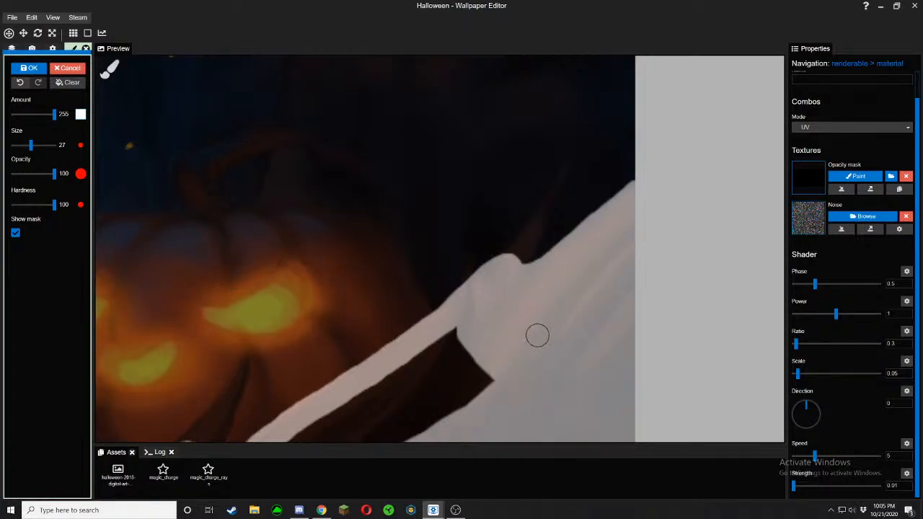
Fill the unmasked gap between the broad blade's upper edge and the ground mask
{"action": "left_click_drag", "start_coordinate": [512, 362], "coordinate": [602, 250]}
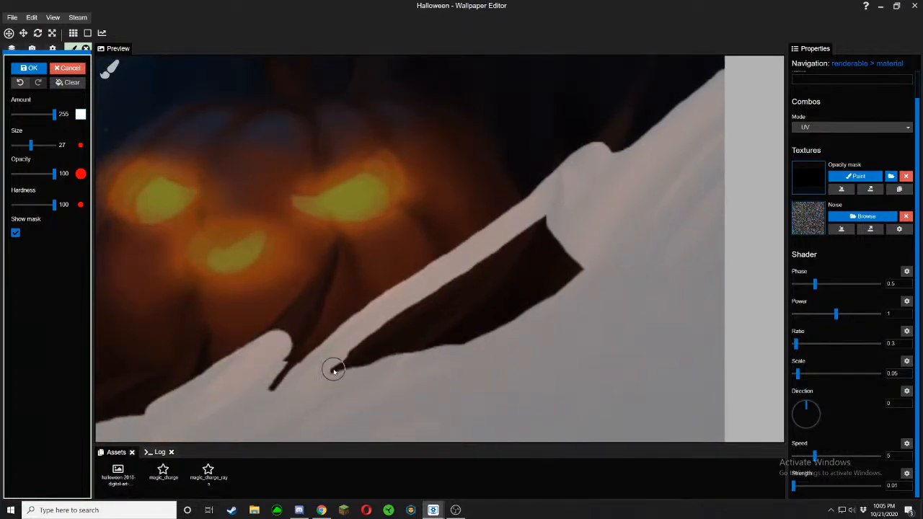
{"action": "left_click", "coordinate": [15, 233]}
{"action": "left_click", "coordinate": [15, 233]}
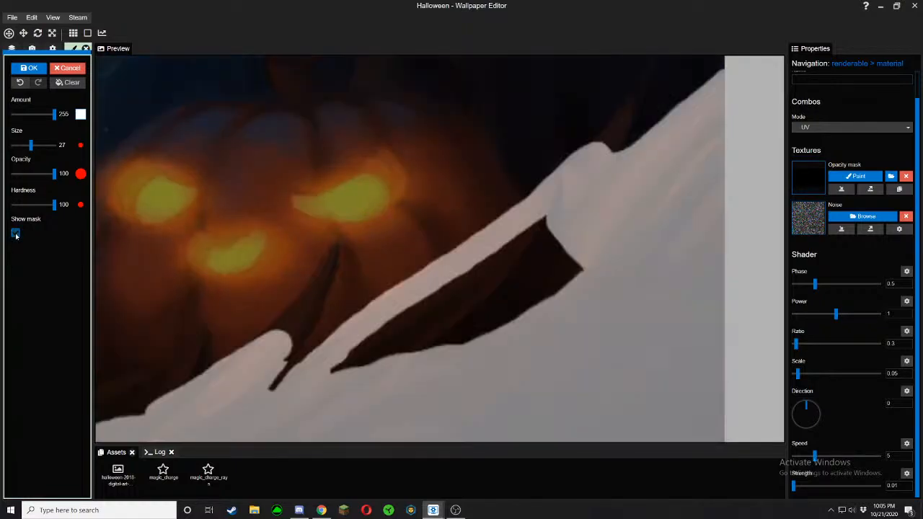
{"action": "mouse_move", "coordinate": [333, 370]}
{"action": "left_mouse_down"}
{"action": "mouse_move", "coordinate": [538, 224]}
{"action": "mouse_move", "coordinate": [579, 264]}
{"action": "mouse_move", "coordinate": [570, 274]}
{"action": "mouse_move", "coordinate": [537, 247]}
{"action": "mouse_move", "coordinate": [575, 293]}
{"action": "mouse_move", "coordinate": [492, 261]}
{"action": "mouse_move", "coordinate": [413, 317]}
{"action": "left_mouse_up"}
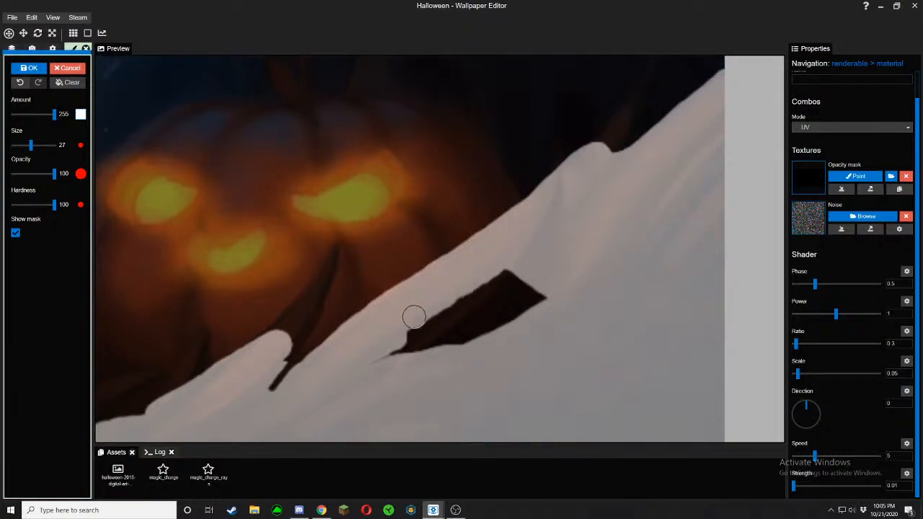
{"action": "left_click_drag", "start_coordinate": [361, 370], "coordinate": [437, 347]}
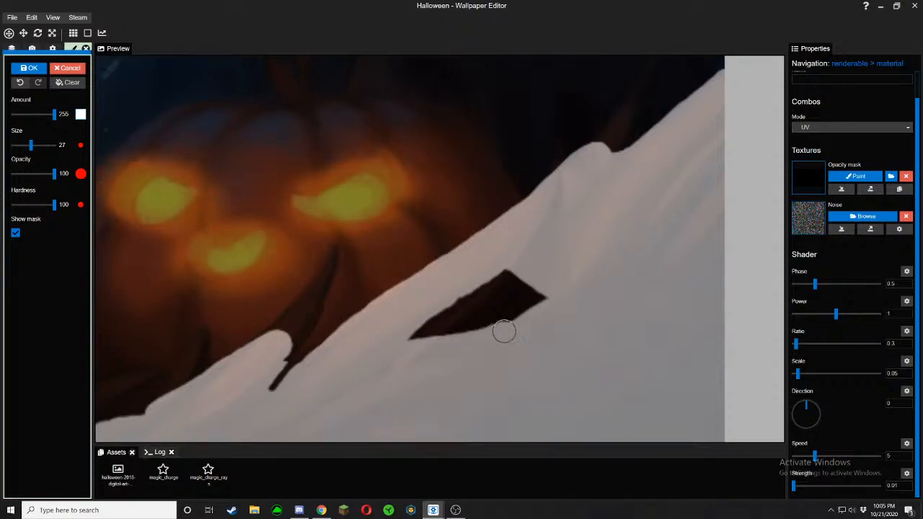
{"action": "mouse_move", "coordinate": [504, 330]}
{"action": "left_mouse_down"}
{"action": "mouse_move", "coordinate": [555, 295]}
{"action": "mouse_move", "coordinate": [507, 281]}
{"action": "mouse_move", "coordinate": [523, 293]}
{"action": "mouse_move", "coordinate": [448, 338]}
{"action": "mouse_move", "coordinate": [410, 348]}
{"action": "mouse_move", "coordinate": [483, 299]}
{"action": "left_mouse_up"}
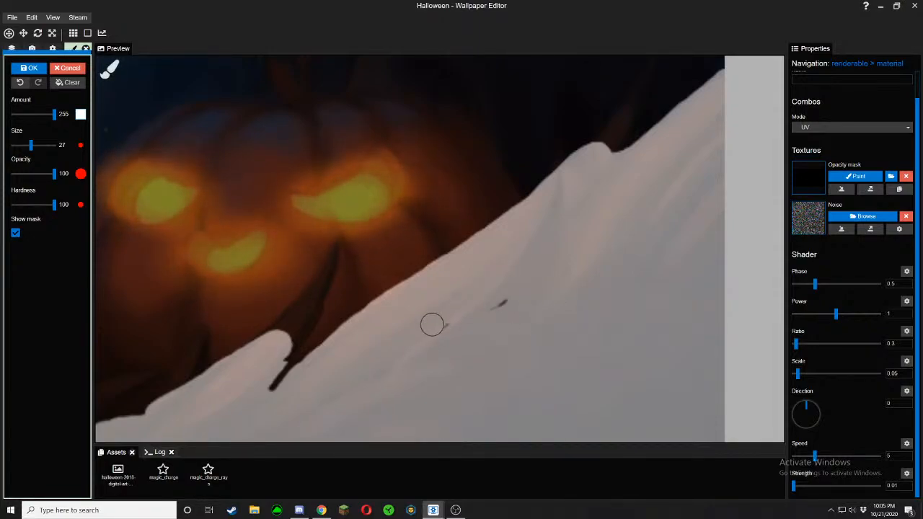
{"action": "left_click_drag", "start_coordinate": [431, 324], "coordinate": [533, 307]}
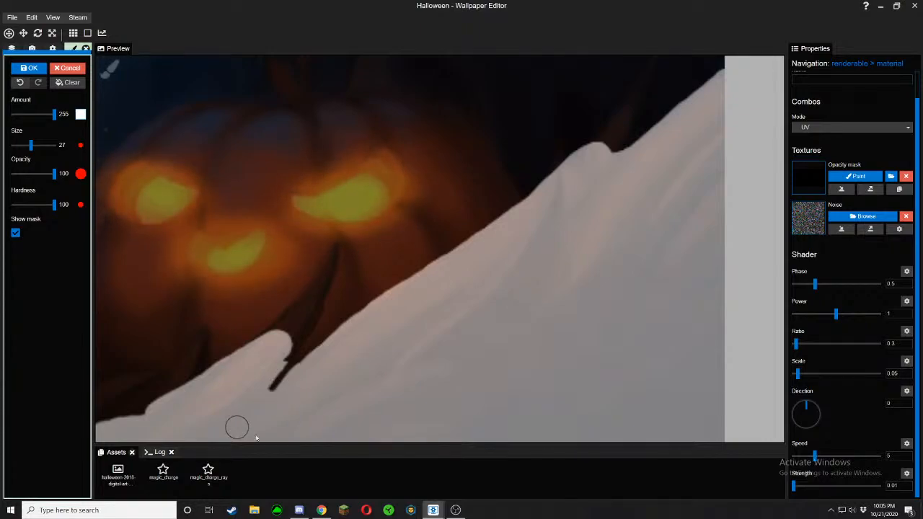
Check the artwork without the mask overlay and mask the tall thin blade and the short tip beside it near the artwork's right edge
{"action": "scroll", "coordinate": [256, 436], "scroll_direction": "down", "scroll_amount": 1}
{"action": "left_click_drag", "start_coordinate": [256, 436], "coordinate": [216, 487]}
{"action": "scroll", "coordinate": [513, 180], "scroll_direction": "up", "scroll_amount": 2}
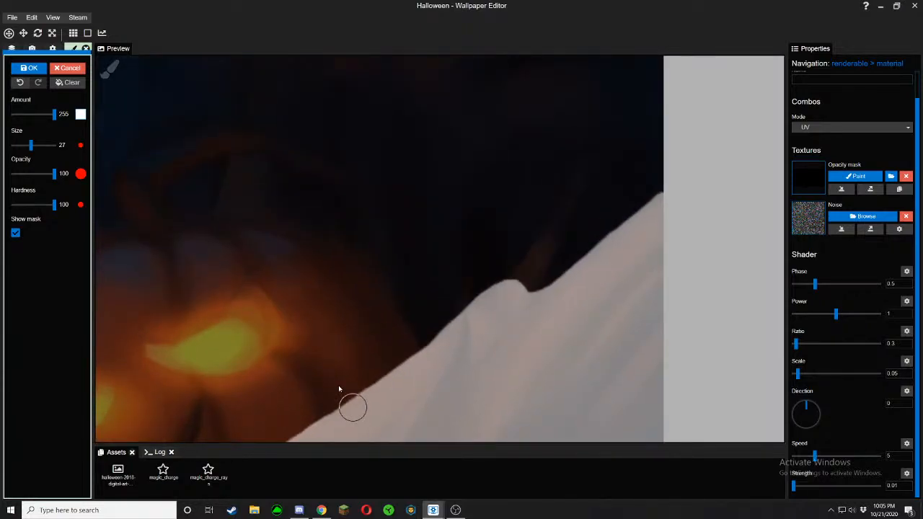
{"action": "left_click", "coordinate": [15, 233]}
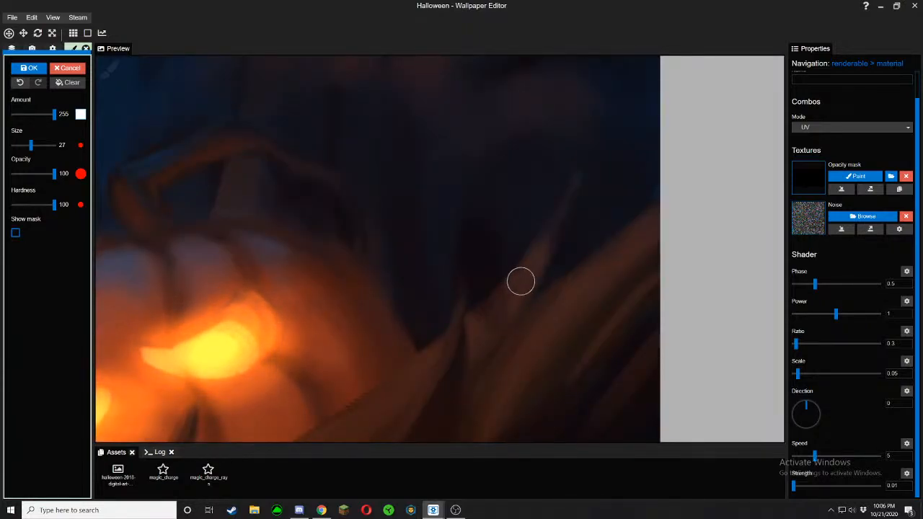
{"action": "left_click", "coordinate": [16, 234]}
{"action": "left_click", "coordinate": [17, 234]}
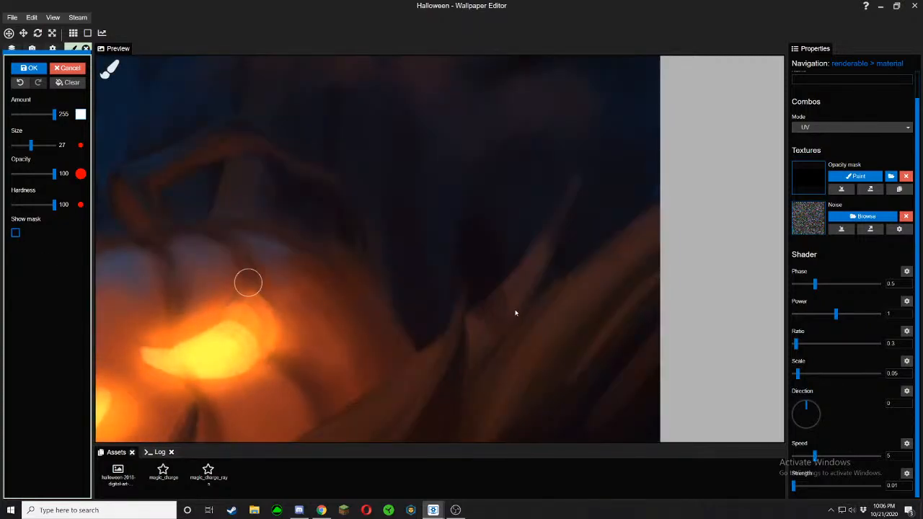
{"action": "left_click", "coordinate": [15, 234]}
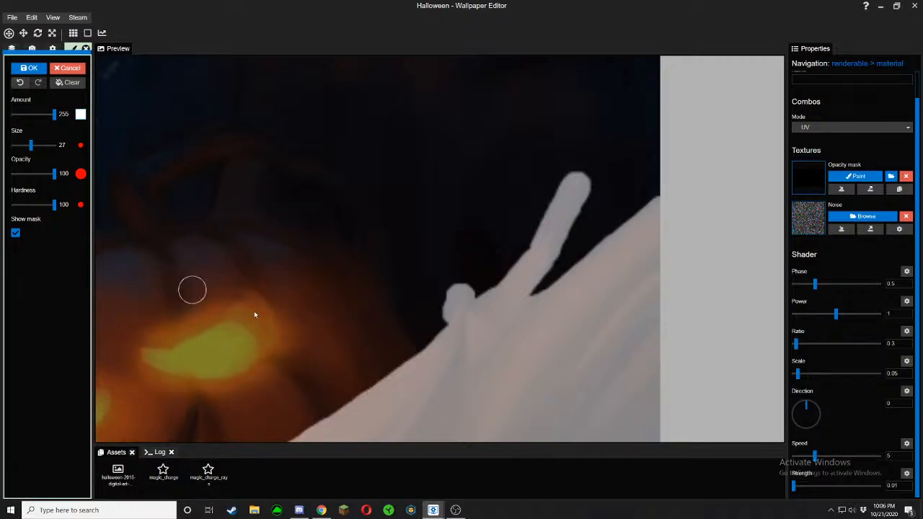
With brush size 7, outline both edges of the curved pointed blade in front of the right-hand pumpkin down to the ground mask
{"action": "scroll", "coordinate": [306, 369], "scroll_direction": "up", "scroll_amount": 3}
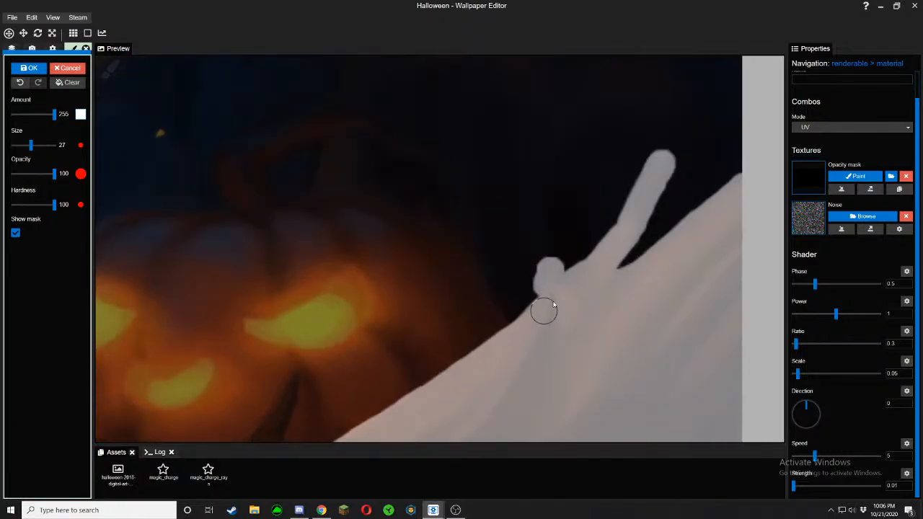
{"action": "mouse_move", "coordinate": [348, 409]}
{"action": "left_mouse_down"}
{"action": "mouse_move", "coordinate": [513, 329]}
{"action": "mouse_move", "coordinate": [580, 253]}
{"action": "left_mouse_up"}
{"action": "left_click", "coordinate": [15, 233]}
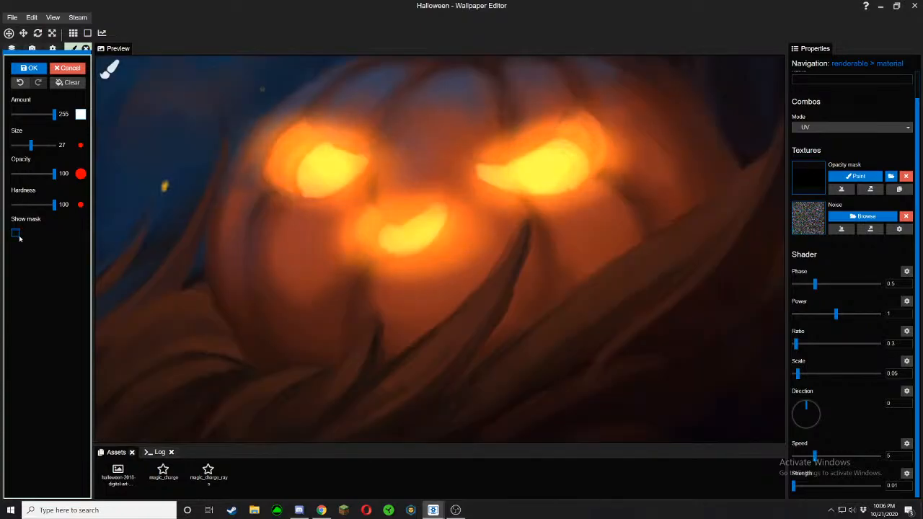
{"action": "left_click", "coordinate": [15, 233]}
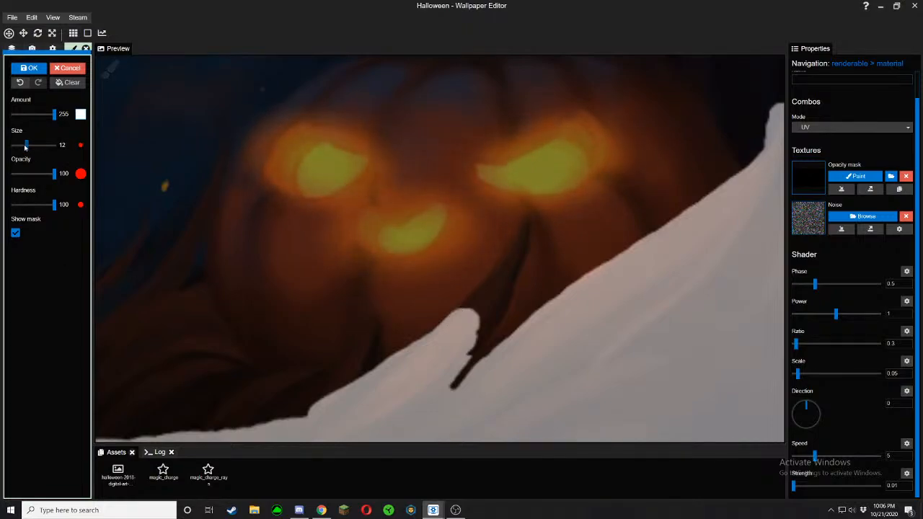
{"action": "left_click_drag", "start_coordinate": [32, 147], "coordinate": [23, 146]}
{"action": "scroll", "coordinate": [507, 318], "scroll_direction": "up", "scroll_amount": 2}
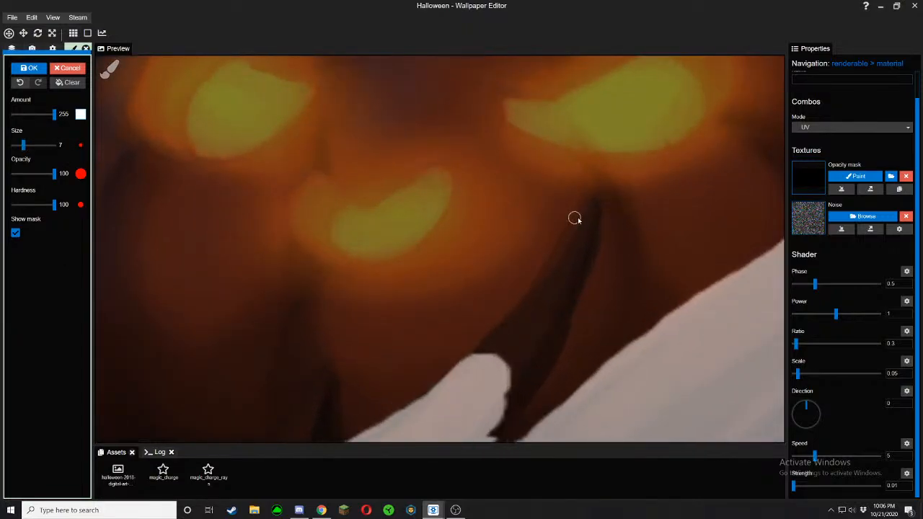
{"action": "mouse_move", "coordinate": [593, 197]}
{"action": "left_mouse_down"}
{"action": "mouse_move", "coordinate": [524, 310]}
{"action": "mouse_move", "coordinate": [487, 346]}
{"action": "left_mouse_up"}
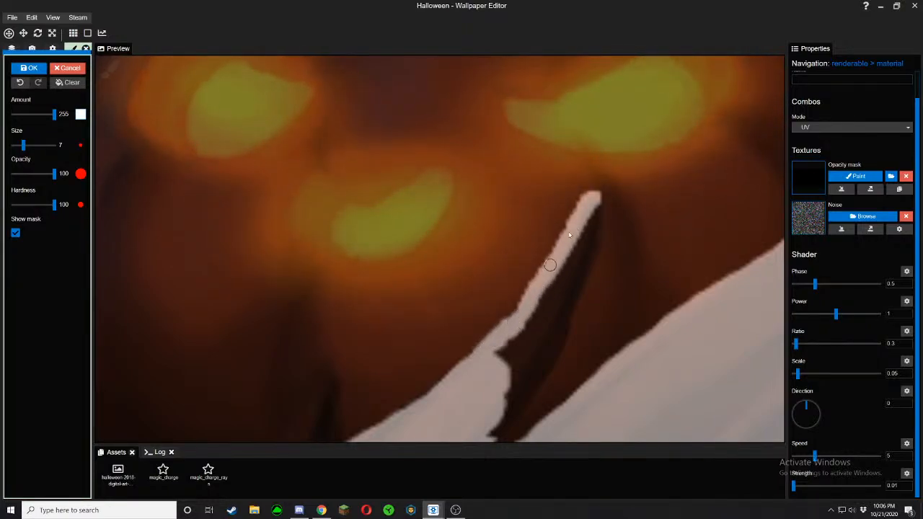
{"action": "mouse_move", "coordinate": [595, 205]}
{"action": "left_mouse_down"}
{"action": "mouse_move", "coordinate": [593, 243]}
{"action": "mouse_move", "coordinate": [565, 303]}
{"action": "mouse_move", "coordinate": [558, 343]}
{"action": "mouse_move", "coordinate": [531, 391]}
{"action": "mouse_move", "coordinate": [488, 430]}
{"action": "mouse_move", "coordinate": [506, 389]}
{"action": "mouse_move", "coordinate": [502, 348]}
{"action": "left_mouse_up"}
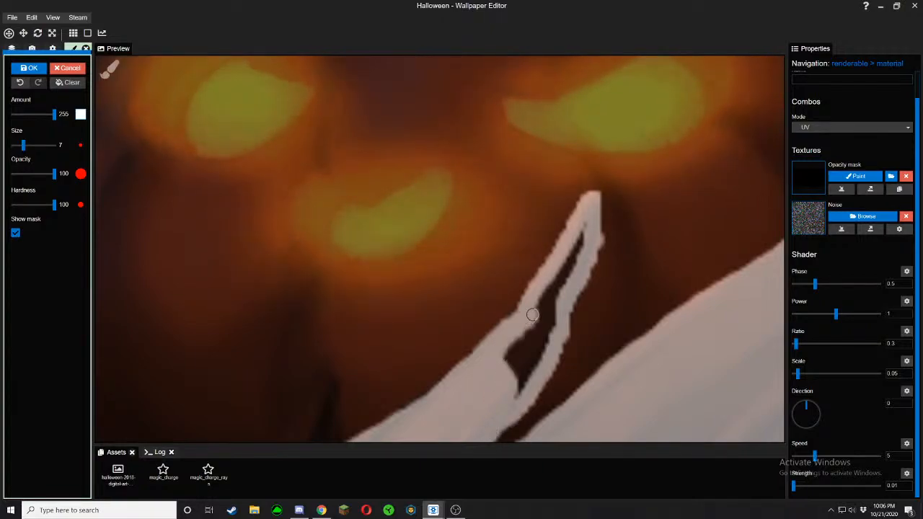
Fill the interior of the outlined pointed blade in front of the right-hand pumpkin
{"action": "mouse_move", "coordinate": [532, 314]}
{"action": "left_mouse_down"}
{"action": "mouse_move", "coordinate": [591, 223]}
{"action": "mouse_move", "coordinate": [550, 294]}
{"action": "mouse_move", "coordinate": [561, 293]}
{"action": "left_mouse_up"}
{"action": "mouse_move", "coordinate": [550, 319]}
{"action": "left_mouse_down"}
{"action": "mouse_move", "coordinate": [521, 381]}
{"action": "mouse_move", "coordinate": [519, 343]}
{"action": "mouse_move", "coordinate": [540, 311]}
{"action": "mouse_move", "coordinate": [523, 372]}
{"action": "mouse_move", "coordinate": [521, 351]}
{"action": "left_mouse_up"}
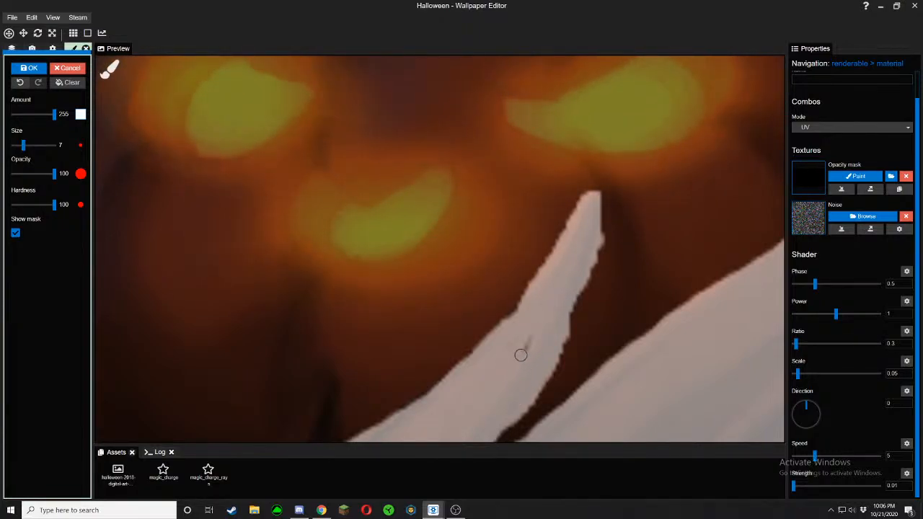
{"action": "scroll", "coordinate": [520, 350], "scroll_direction": "down", "scroll_amount": 3}
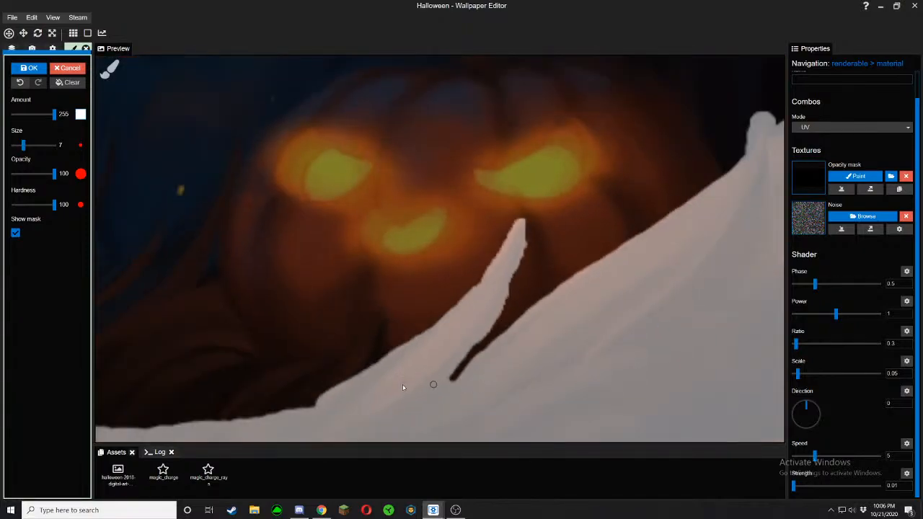
Examine the mask along the ground from the right-hand pumpkin back to the grass blades in front of the left-hand pumpkins
{"action": "left_click_drag", "start_coordinate": [401, 385], "coordinate": [544, 335]}
{"action": "left_click_drag", "start_coordinate": [256, 314], "coordinate": [497, 403]}
{"action": "scroll", "coordinate": [307, 329], "scroll_direction": "down", "scroll_amount": 3}
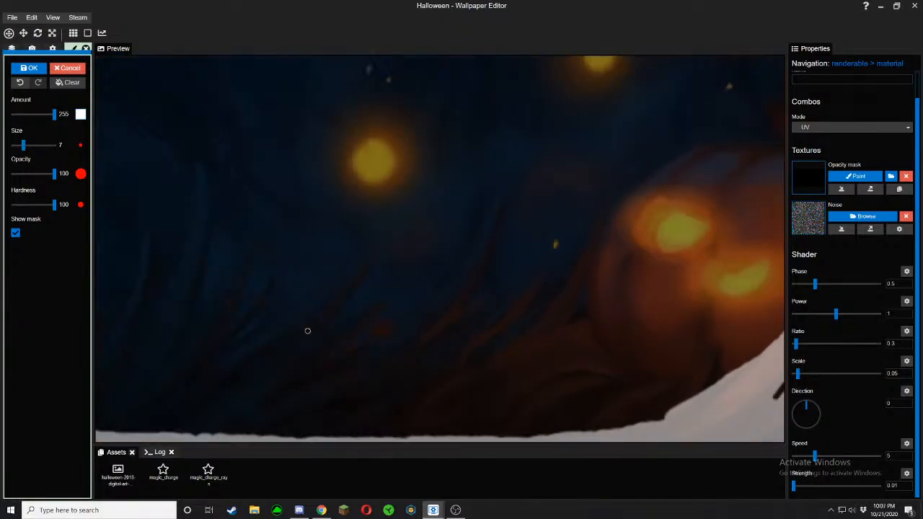
{"action": "left_click_drag", "start_coordinate": [307, 330], "coordinate": [405, 342]}
{"action": "left_click_drag", "start_coordinate": [276, 315], "coordinate": [549, 301]}
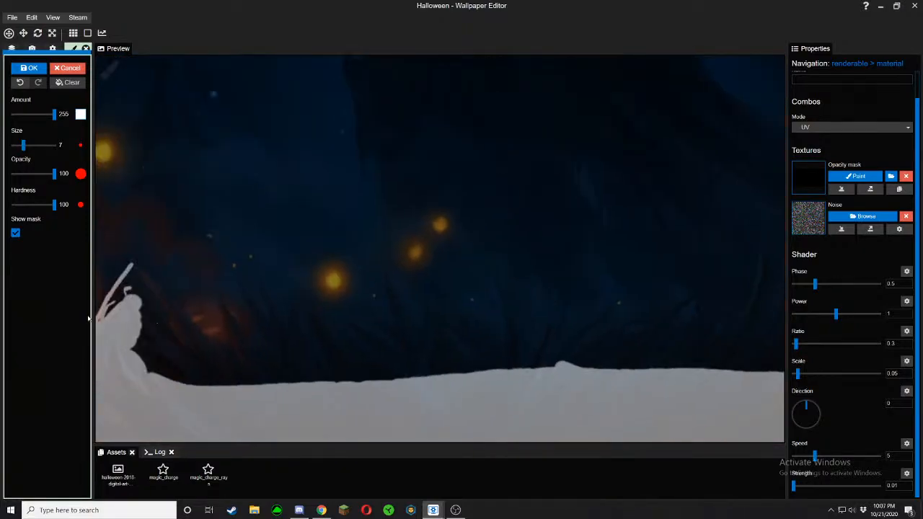
{"action": "mouse_move", "coordinate": [93, 320]}
{"action": "left_mouse_down"}
{"action": "mouse_move", "coordinate": [231, 323]}
{"action": "mouse_move", "coordinate": [90, 327]}
{"action": "left_mouse_up"}
{"action": "scroll", "coordinate": [185, 339], "scroll_direction": "down", "scroll_amount": 3}
{"action": "left_click_drag", "start_coordinate": [165, 339], "coordinate": [281, 329]}
{"action": "scroll", "coordinate": [281, 329], "scroll_direction": "up", "scroll_amount": 2}
{"action": "scroll", "coordinate": [280, 329], "scroll_direction": "up", "scroll_amount": 5}
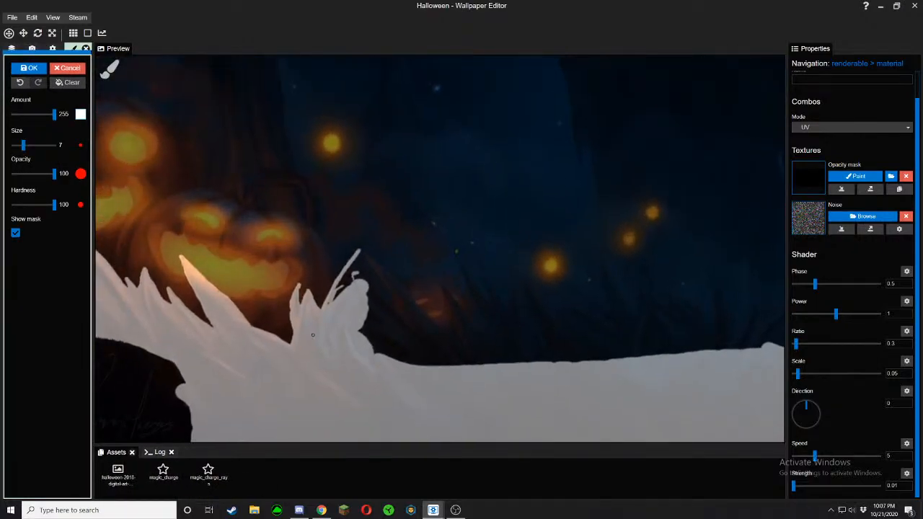
Paint the opacity mask along the long leaning grass blade beside the small pumpkin and the shorter blade beneath it, checking against the unmasked artwork
{"action": "left_click", "coordinate": [16, 233]}
{"action": "left_click", "coordinate": [15, 233]}
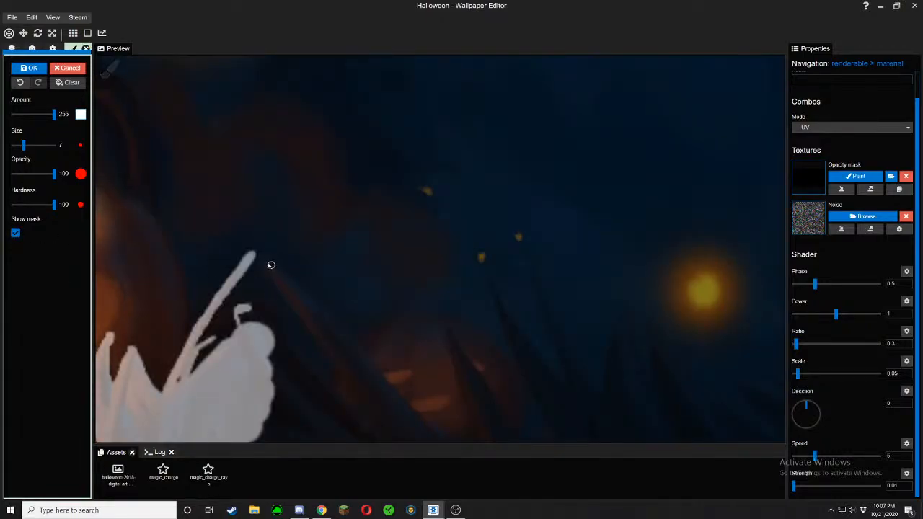
{"action": "mouse_move", "coordinate": [269, 267]}
{"action": "left_mouse_down"}
{"action": "mouse_move", "coordinate": [342, 360]}
{"action": "mouse_move", "coordinate": [266, 247]}
{"action": "mouse_move", "coordinate": [329, 334]}
{"action": "left_mouse_up"}
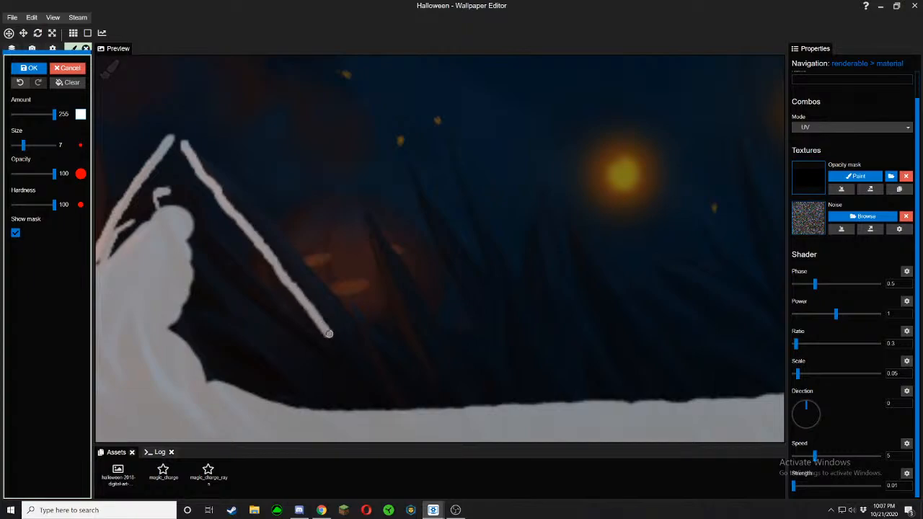
{"action": "left_click", "coordinate": [15, 233]}
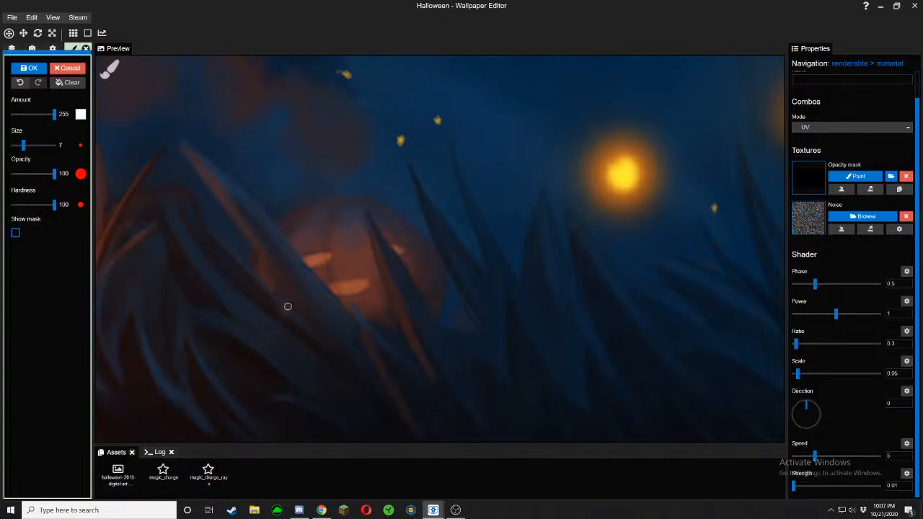
{"action": "left_click", "coordinate": [16, 233]}
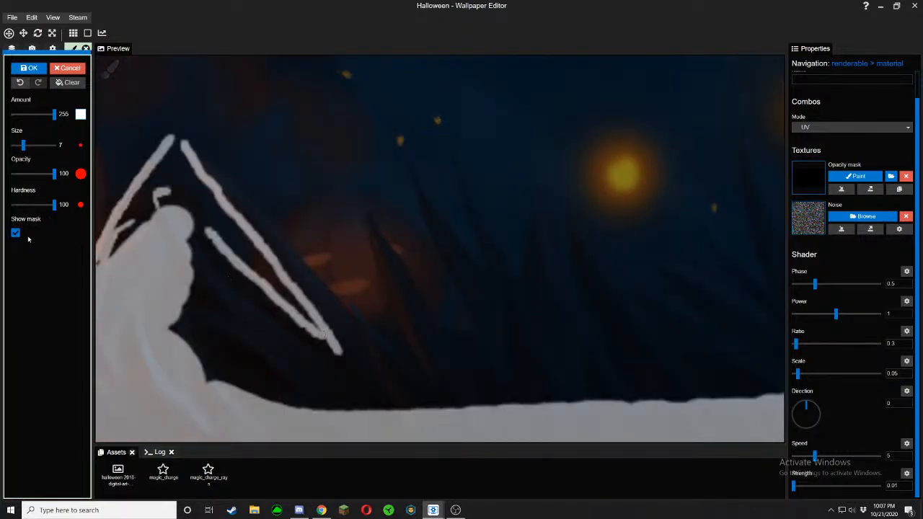
{"action": "left_click", "coordinate": [16, 233]}
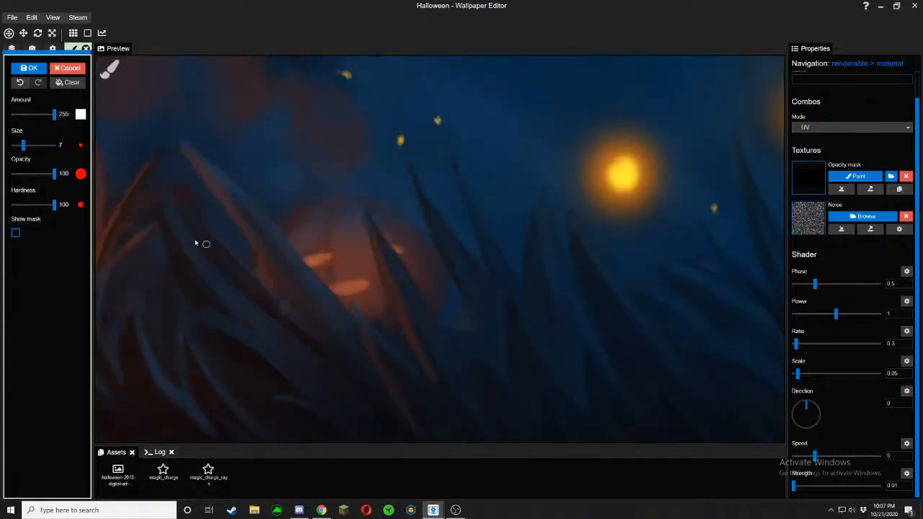
{"action": "left_click", "coordinate": [16, 233]}
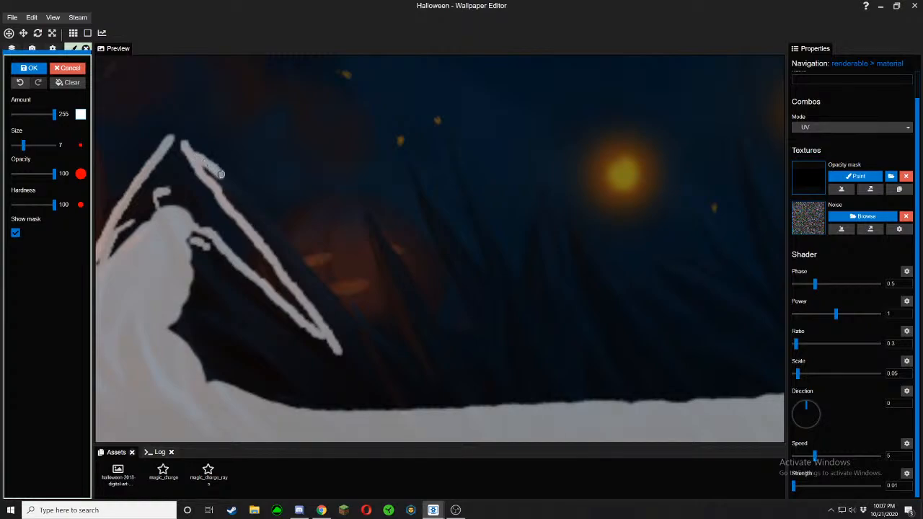
Mask the far edge of the long leaning blade and fill its interior with brush size 10
{"action": "left_click_drag", "start_coordinate": [221, 174], "coordinate": [236, 189]}
{"action": "left_click_drag", "start_coordinate": [269, 223], "coordinate": [343, 309]}
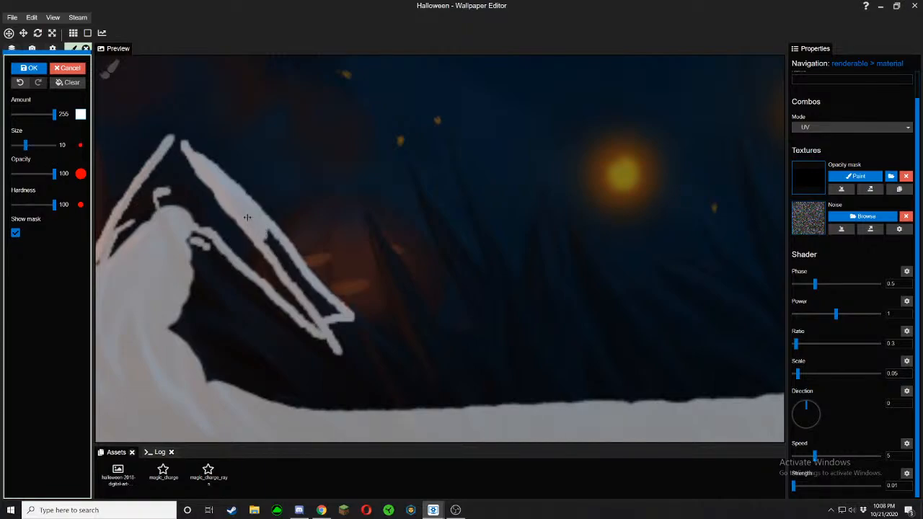
{"action": "mouse_move", "coordinate": [269, 237]}
{"action": "left_mouse_down"}
{"action": "mouse_move", "coordinate": [336, 313]}
{"action": "mouse_move", "coordinate": [326, 315]}
{"action": "mouse_move", "coordinate": [282, 258]}
{"action": "left_mouse_up"}
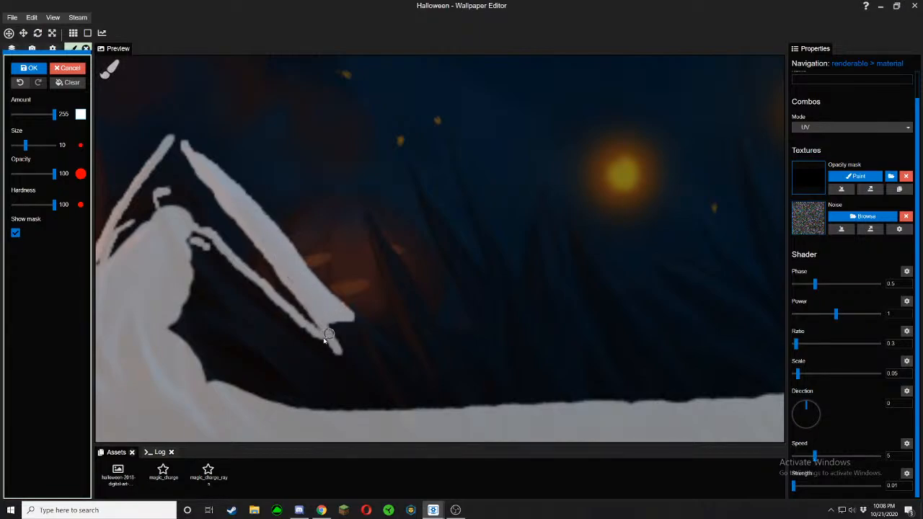
Fill the unmasked hollow between the lower blade and the ground grass, raising the brush size to 32 for the interior
{"action": "mouse_move", "coordinate": [307, 335]}
{"action": "left_mouse_down"}
{"action": "mouse_move", "coordinate": [192, 234]}
{"action": "mouse_move", "coordinate": [207, 253]}
{"action": "mouse_move", "coordinate": [192, 260]}
{"action": "mouse_move", "coordinate": [173, 330]}
{"action": "mouse_move", "coordinate": [216, 248]}
{"action": "mouse_move", "coordinate": [202, 268]}
{"action": "mouse_move", "coordinate": [225, 261]}
{"action": "mouse_move", "coordinate": [203, 273]}
{"action": "mouse_move", "coordinate": [233, 277]}
{"action": "mouse_move", "coordinate": [209, 290]}
{"action": "mouse_move", "coordinate": [244, 288]}
{"action": "left_mouse_up"}
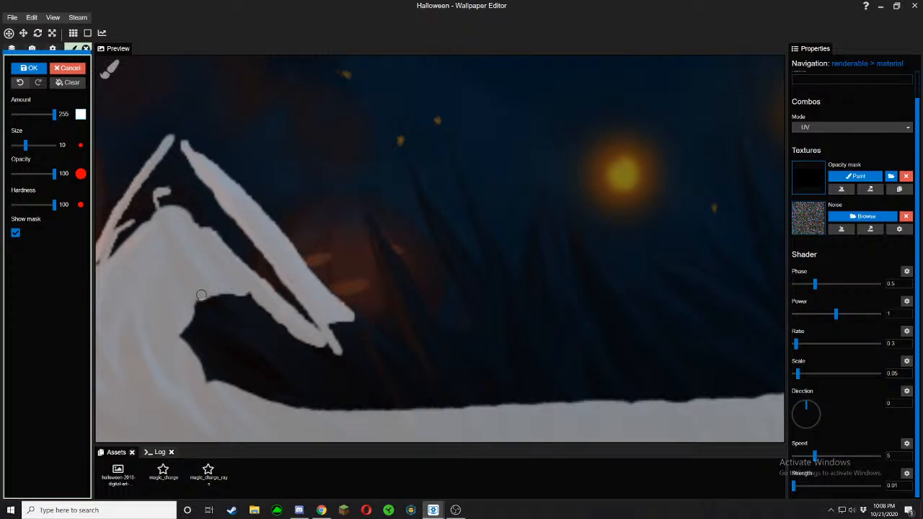
{"action": "left_click_drag", "start_coordinate": [201, 294], "coordinate": [184, 335]}
{"action": "mouse_move", "coordinate": [197, 302]}
{"action": "left_mouse_down"}
{"action": "mouse_move", "coordinate": [193, 356]}
{"action": "mouse_move", "coordinate": [207, 383]}
{"action": "left_mouse_up"}
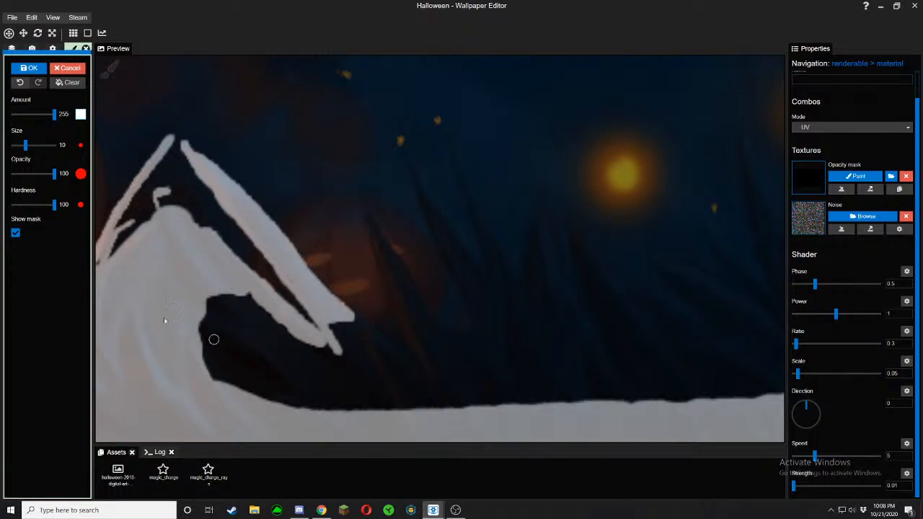
{"action": "mouse_move", "coordinate": [197, 339]}
{"action": "left_mouse_down"}
{"action": "mouse_move", "coordinate": [200, 307]}
{"action": "mouse_move", "coordinate": [223, 291]}
{"action": "mouse_move", "coordinate": [253, 294]}
{"action": "mouse_move", "coordinate": [324, 353]}
{"action": "mouse_move", "coordinate": [322, 408]}
{"action": "mouse_move", "coordinate": [213, 372]}
{"action": "mouse_move", "coordinate": [205, 322]}
{"action": "mouse_move", "coordinate": [214, 301]}
{"action": "mouse_move", "coordinate": [248, 302]}
{"action": "mouse_move", "coordinate": [317, 353]}
{"action": "left_mouse_up"}
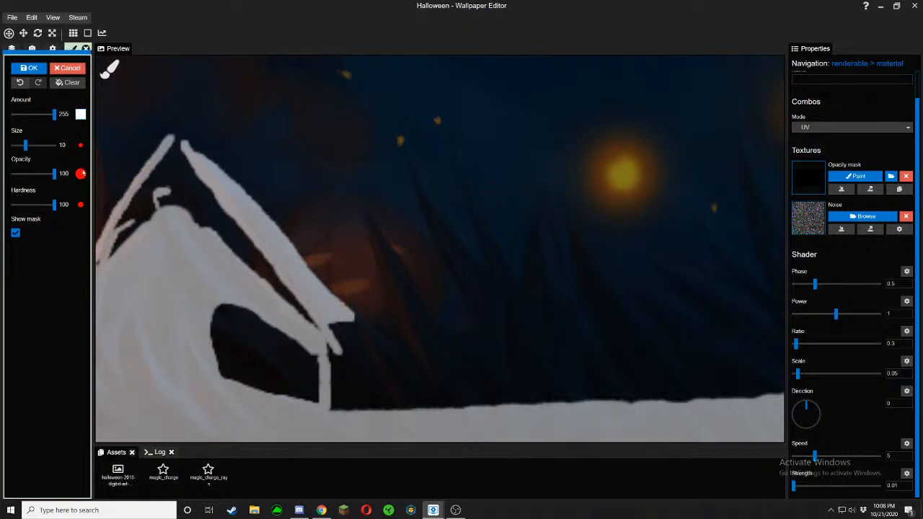
{"action": "mouse_move", "coordinate": [217, 290]}
{"action": "left_mouse_down"}
{"action": "mouse_move", "coordinate": [225, 371]}
{"action": "mouse_move", "coordinate": [243, 307]}
{"action": "mouse_move", "coordinate": [247, 375]}
{"action": "mouse_move", "coordinate": [266, 336]}
{"action": "mouse_move", "coordinate": [300, 362]}
{"action": "mouse_move", "coordinate": [288, 384]}
{"action": "mouse_move", "coordinate": [275, 376]}
{"action": "mouse_move", "coordinate": [278, 389]}
{"action": "left_mouse_up"}
{"action": "scroll", "coordinate": [327, 379], "scroll_direction": "down", "scroll_amount": 3}
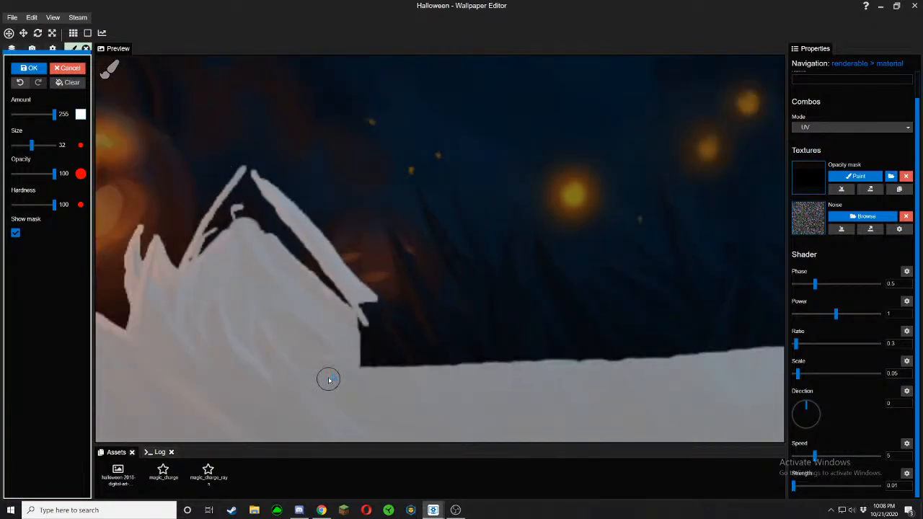
Set the brush size to 14 and extend the mask from the long blade's base down to the ground grass
{"action": "left_click", "coordinate": [17, 232]}
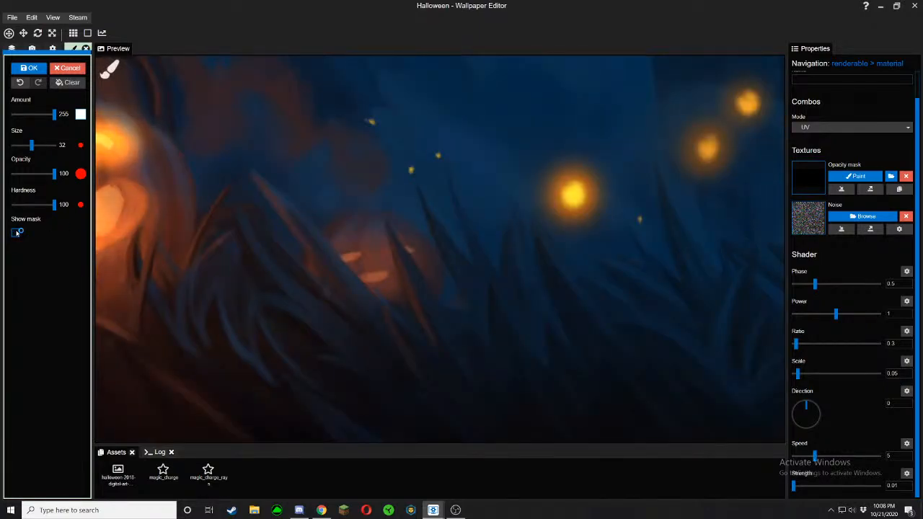
{"action": "left_click", "coordinate": [16, 232]}
{"action": "left_click_drag", "start_coordinate": [32, 145], "coordinate": [28, 147]}
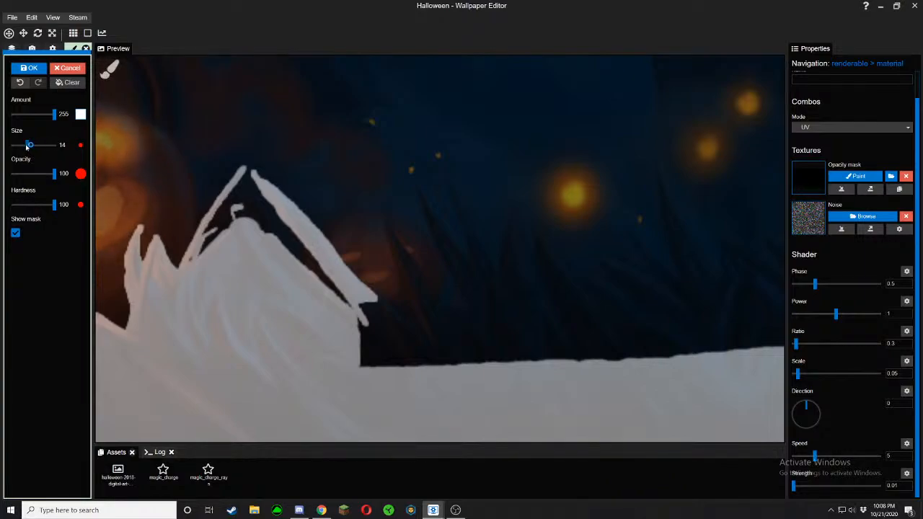
{"action": "scroll", "coordinate": [360, 316], "scroll_direction": "up", "scroll_amount": 4}
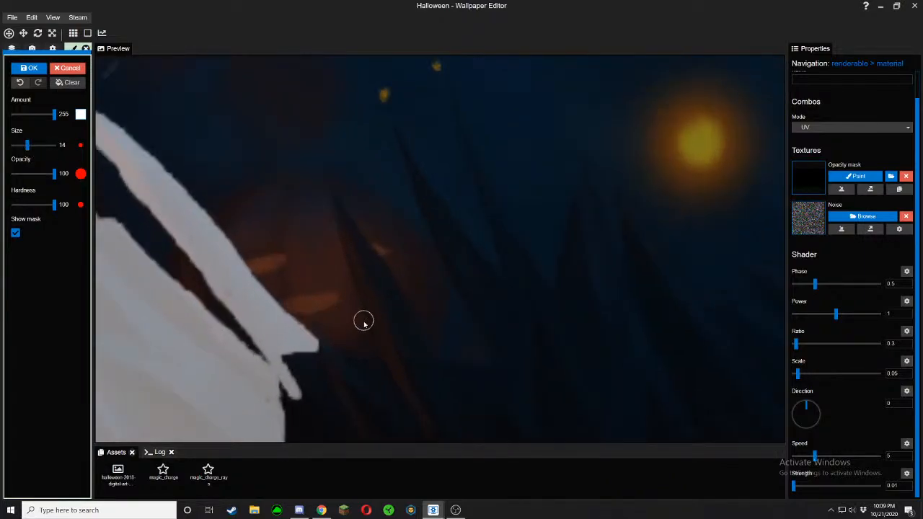
{"action": "scroll", "coordinate": [364, 322], "scroll_direction": "up", "scroll_amount": 1}
{"action": "left_click_drag", "start_coordinate": [364, 323], "coordinate": [327, 293]}
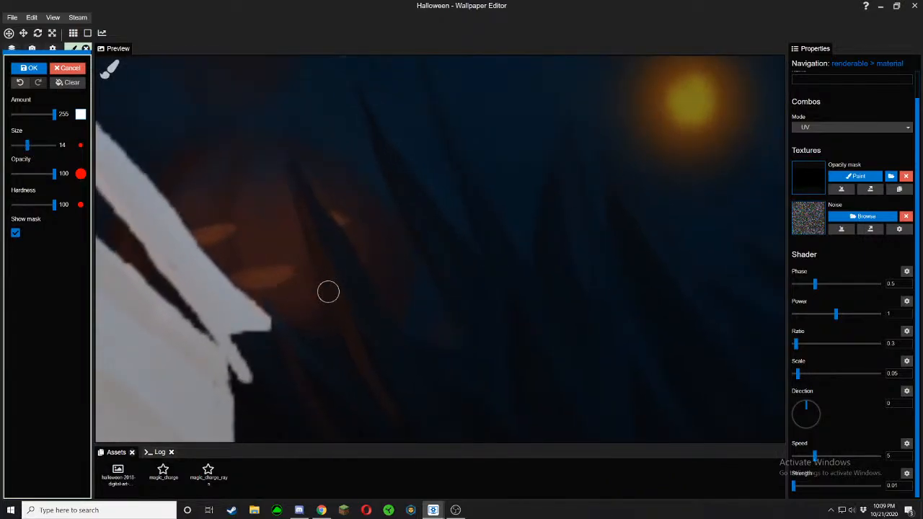
{"action": "left_click", "coordinate": [263, 309]}
{"action": "mouse_move", "coordinate": [262, 307]}
{"action": "left_mouse_down"}
{"action": "mouse_move", "coordinate": [243, 331]}
{"action": "mouse_move", "coordinate": [235, 324]}
{"action": "mouse_move", "coordinate": [231, 383]}
{"action": "mouse_move", "coordinate": [223, 363]}
{"action": "left_mouse_up"}
{"action": "scroll", "coordinate": [223, 362], "scroll_direction": "down", "scroll_amount": 2}
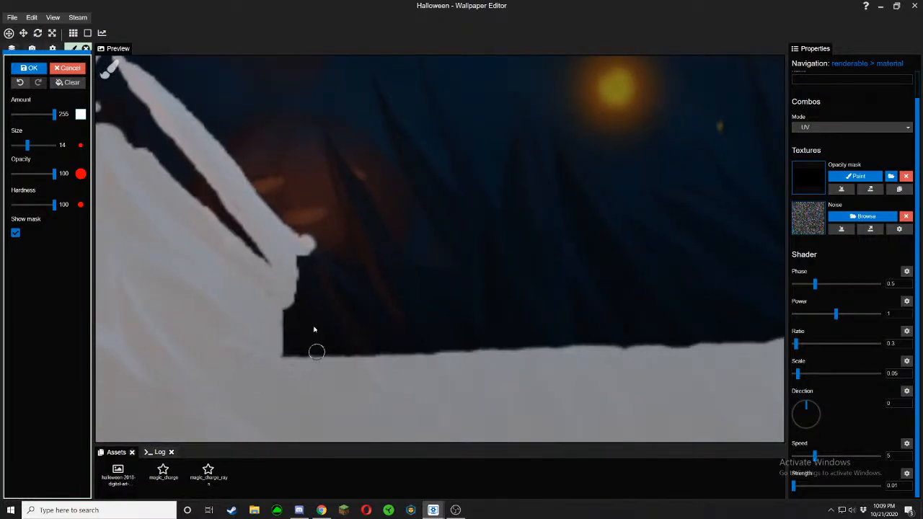
{"action": "mouse_move", "coordinate": [284, 303]}
{"action": "left_mouse_down"}
{"action": "mouse_move", "coordinate": [284, 340]}
{"action": "mouse_move", "coordinate": [278, 324]}
{"action": "left_mouse_up"}
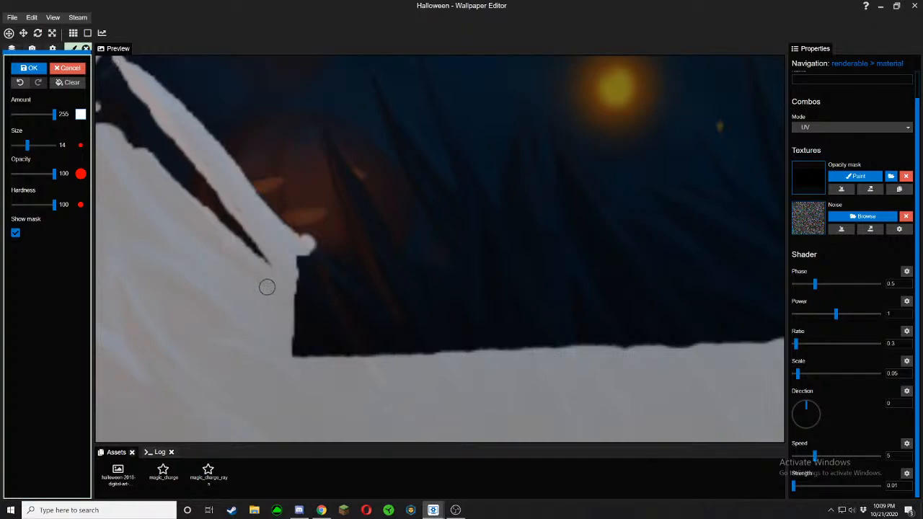
{"action": "mouse_move", "coordinate": [267, 287]}
{"action": "left_mouse_down"}
{"action": "mouse_move", "coordinate": [296, 339]}
{"action": "mouse_move", "coordinate": [284, 348]}
{"action": "mouse_move", "coordinate": [367, 357]}
{"action": "left_mouse_up"}
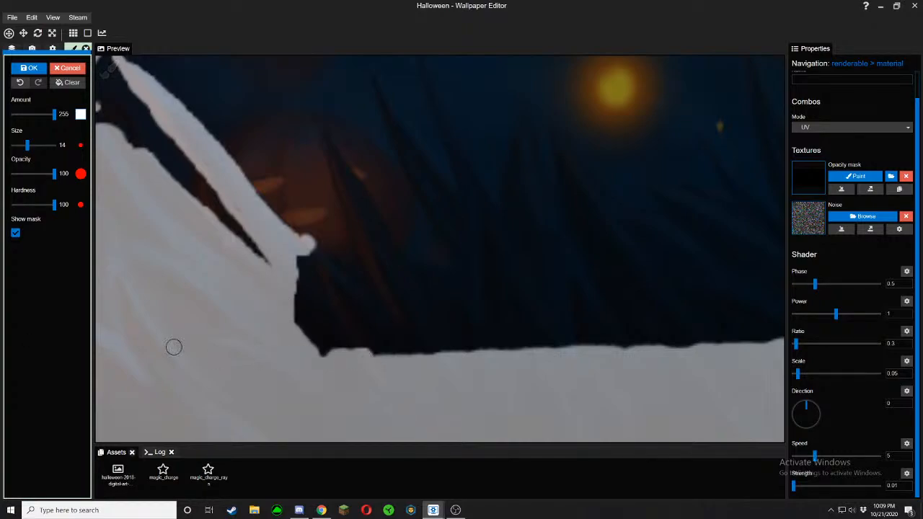
Mask the short blade at the long blade's base and the upright blade in front of the small pumpkin
{"action": "left_click", "coordinate": [16, 233]}
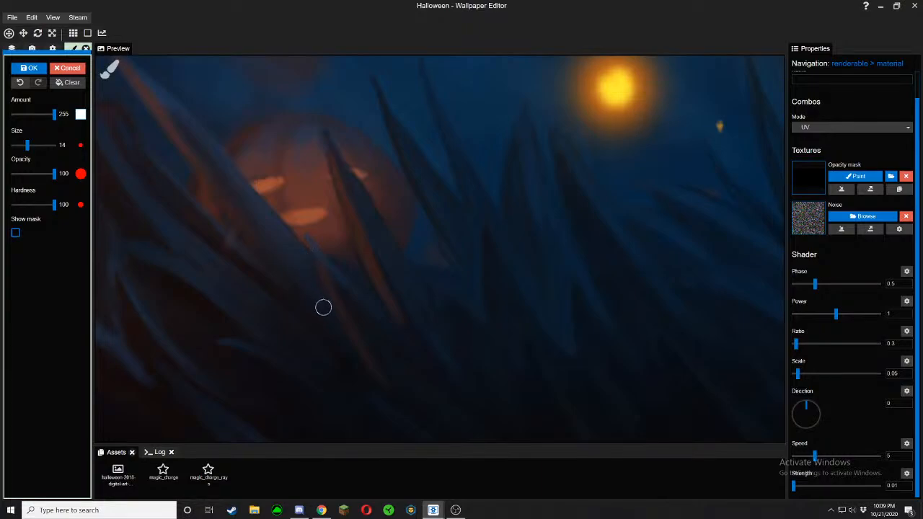
{"action": "left_click", "coordinate": [16, 233]}
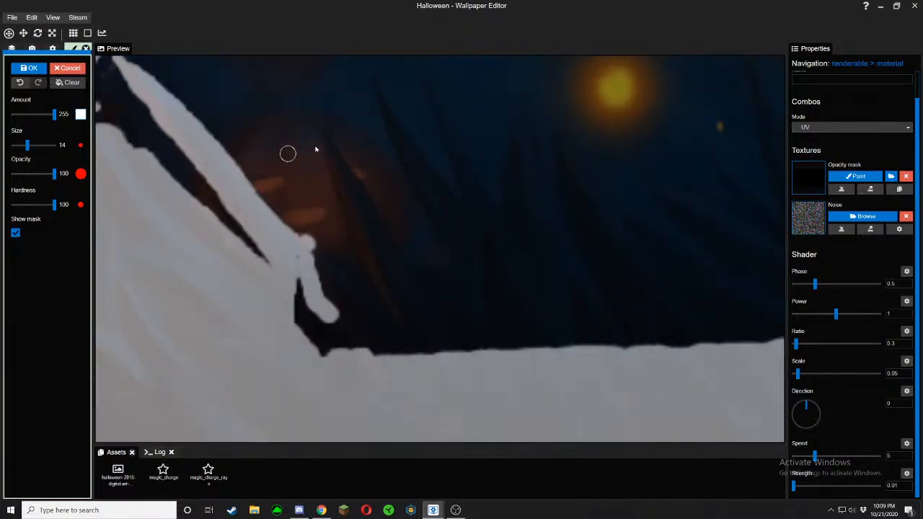
{"action": "left_click_drag", "start_coordinate": [327, 135], "coordinate": [356, 213]}
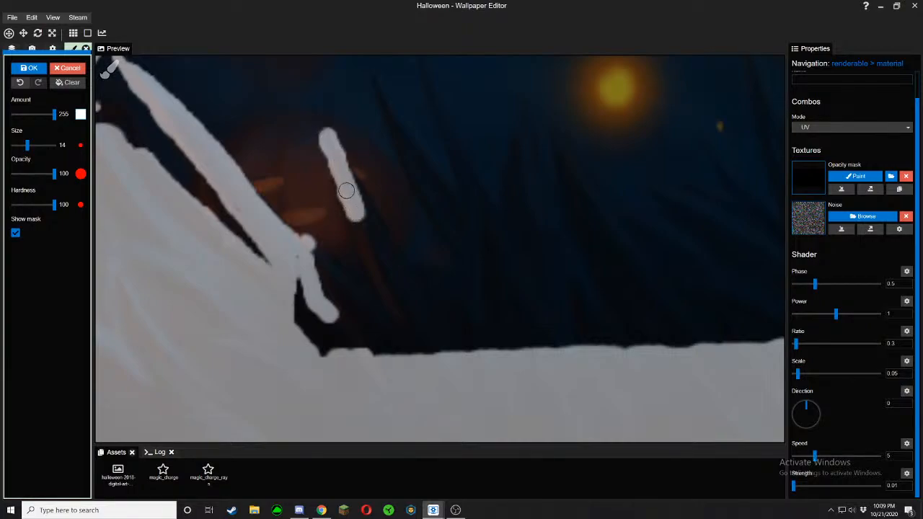
{"action": "mouse_move", "coordinate": [338, 172]}
{"action": "left_mouse_down"}
{"action": "mouse_move", "coordinate": [368, 244]}
{"action": "mouse_move", "coordinate": [361, 223]}
{"action": "mouse_move", "coordinate": [378, 288]}
{"action": "mouse_move", "coordinate": [370, 312]}
{"action": "mouse_move", "coordinate": [316, 255]}
{"action": "mouse_move", "coordinate": [295, 256]}
{"action": "mouse_move", "coordinate": [293, 278]}
{"action": "mouse_move", "coordinate": [295, 338]}
{"action": "mouse_move", "coordinate": [300, 310]}
{"action": "mouse_move", "coordinate": [304, 340]}
{"action": "mouse_move", "coordinate": [325, 349]}
{"action": "mouse_move", "coordinate": [335, 307]}
{"action": "mouse_move", "coordinate": [344, 350]}
{"action": "mouse_move", "coordinate": [326, 277]}
{"action": "left_mouse_up"}
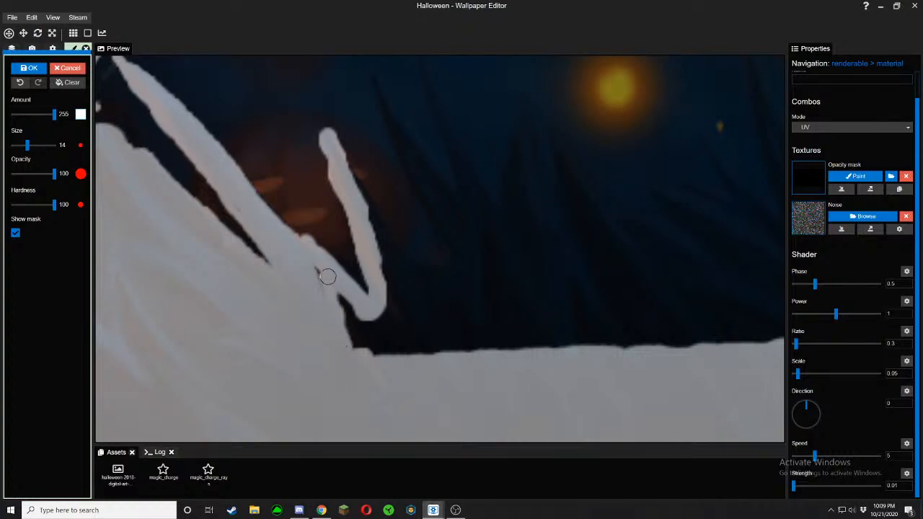
Fill the gaps between the long leaning blade, the pumpkin blade's base and the ground grass in the mask
{"action": "left_click", "coordinate": [15, 232]}
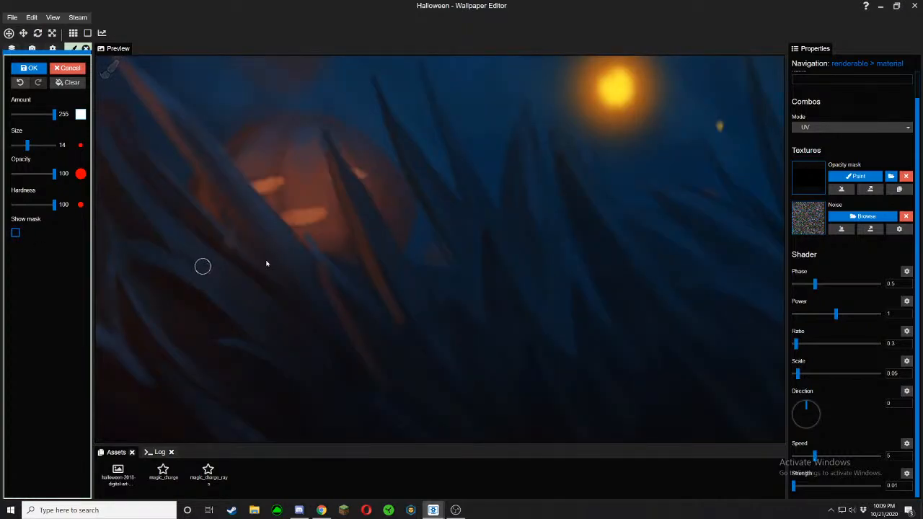
{"action": "left_click", "coordinate": [14, 233]}
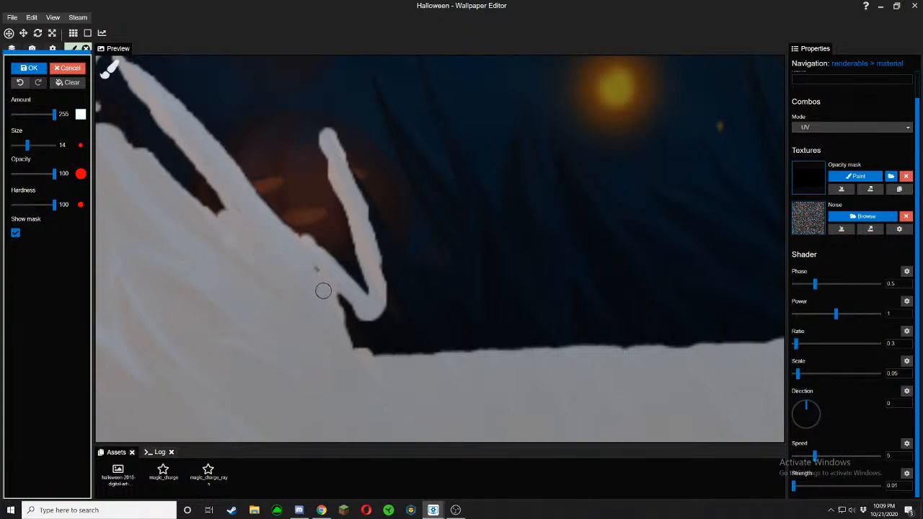
{"action": "mouse_move", "coordinate": [308, 266]}
{"action": "left_mouse_down"}
{"action": "mouse_move", "coordinate": [346, 294]}
{"action": "mouse_move", "coordinate": [359, 356]}
{"action": "mouse_move", "coordinate": [375, 356]}
{"action": "mouse_move", "coordinate": [368, 321]}
{"action": "mouse_move", "coordinate": [383, 350]}
{"action": "mouse_move", "coordinate": [402, 351]}
{"action": "left_mouse_up"}
{"action": "scroll", "coordinate": [465, 327], "scroll_direction": "down", "scroll_amount": 2}
{"action": "mouse_move", "coordinate": [466, 327]}
{"action": "left_mouse_down"}
{"action": "mouse_move", "coordinate": [455, 340]}
{"action": "mouse_move", "coordinate": [665, 337]}
{"action": "mouse_move", "coordinate": [578, 334]}
{"action": "mouse_move", "coordinate": [536, 277]}
{"action": "mouse_move", "coordinate": [508, 316]}
{"action": "mouse_move", "coordinate": [559, 310]}
{"action": "left_mouse_up"}
Widen the mask on the blade in front of the small pumpkin and paint the two tall blades to its right
{"action": "scroll", "coordinate": [467, 326], "scroll_direction": "down", "scroll_amount": 2}
{"action": "scroll", "coordinate": [469, 326], "scroll_direction": "down", "scroll_amount": 5}
{"action": "scroll", "coordinate": [480, 325], "scroll_direction": "up", "scroll_amount": 4}
{"action": "scroll", "coordinate": [475, 325], "scroll_direction": "up", "scroll_amount": 4}
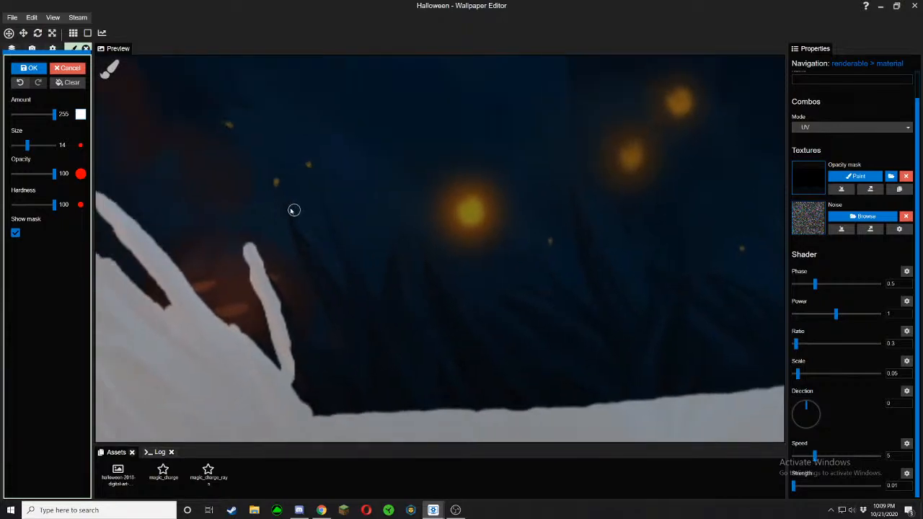
{"action": "mouse_move", "coordinate": [284, 205]}
{"action": "left_mouse_down"}
{"action": "mouse_move", "coordinate": [357, 350]}
{"action": "mouse_move", "coordinate": [314, 351]}
{"action": "mouse_move", "coordinate": [275, 294]}
{"action": "mouse_move", "coordinate": [297, 358]}
{"action": "mouse_move", "coordinate": [297, 393]}
{"action": "mouse_move", "coordinate": [288, 348]}
{"action": "left_mouse_up"}
{"action": "mouse_move", "coordinate": [320, 414]}
{"action": "left_mouse_down"}
{"action": "mouse_move", "coordinate": [340, 412]}
{"action": "mouse_move", "coordinate": [306, 386]}
{"action": "mouse_move", "coordinate": [310, 355]}
{"action": "mouse_move", "coordinate": [308, 386]}
{"action": "mouse_move", "coordinate": [364, 407]}
{"action": "mouse_move", "coordinate": [326, 400]}
{"action": "mouse_move", "coordinate": [323, 359]}
{"action": "mouse_move", "coordinate": [343, 393]}
{"action": "mouse_move", "coordinate": [362, 396]}
{"action": "mouse_move", "coordinate": [328, 364]}
{"action": "mouse_move", "coordinate": [364, 390]}
{"action": "mouse_move", "coordinate": [338, 368]}
{"action": "mouse_move", "coordinate": [346, 387]}
{"action": "mouse_move", "coordinate": [348, 363]}
{"action": "mouse_move", "coordinate": [390, 412]}
{"action": "mouse_move", "coordinate": [356, 355]}
{"action": "left_mouse_up"}
{"action": "mouse_move", "coordinate": [317, 176]}
{"action": "left_mouse_down"}
{"action": "mouse_move", "coordinate": [369, 301]}
{"action": "mouse_move", "coordinate": [357, 293]}
{"action": "left_mouse_up"}
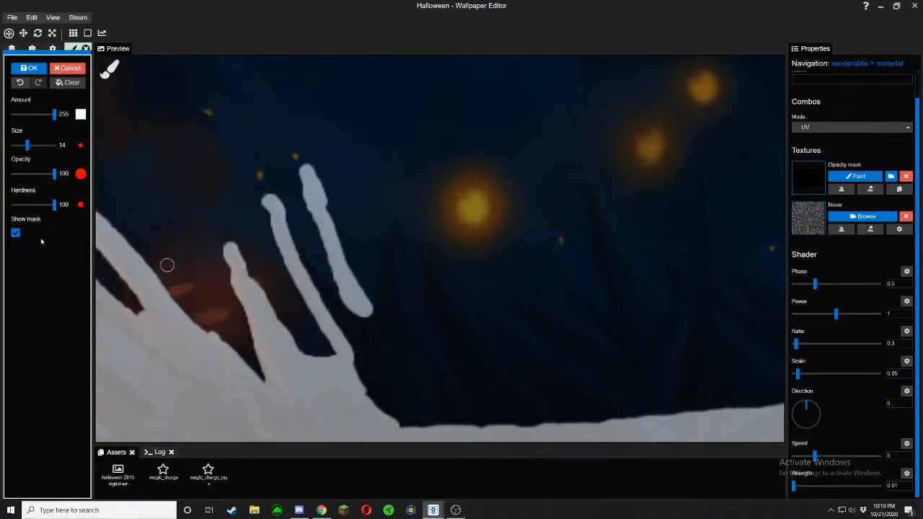
Thicken the two tall blades in the mask and blend their shared base into the ground grass
{"action": "left_click", "coordinate": [16, 233]}
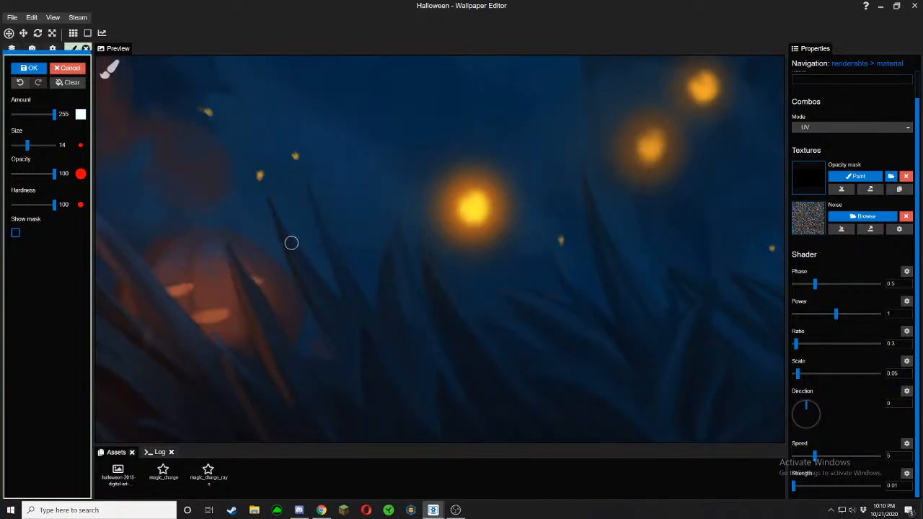
{"action": "left_click", "coordinate": [15, 233]}
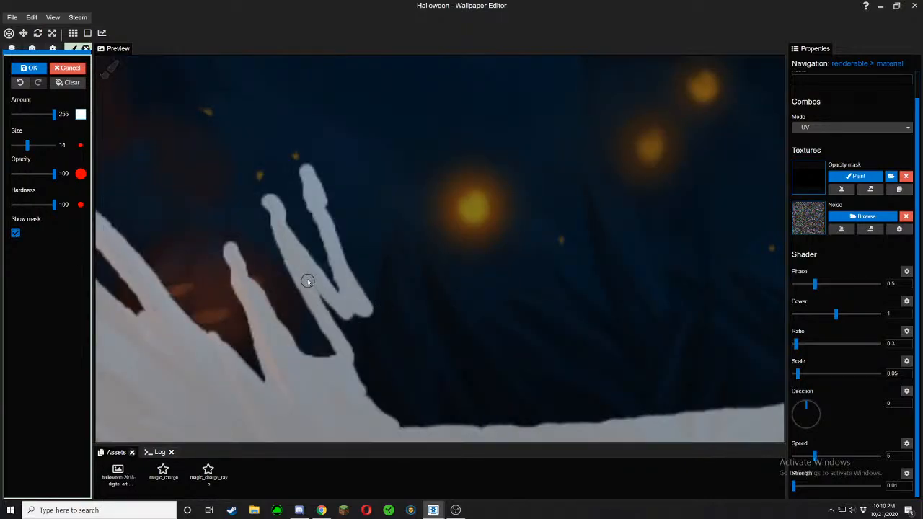
{"action": "mouse_move", "coordinate": [305, 278]}
{"action": "left_mouse_down"}
{"action": "mouse_move", "coordinate": [381, 405]}
{"action": "mouse_move", "coordinate": [409, 428]}
{"action": "left_mouse_up"}
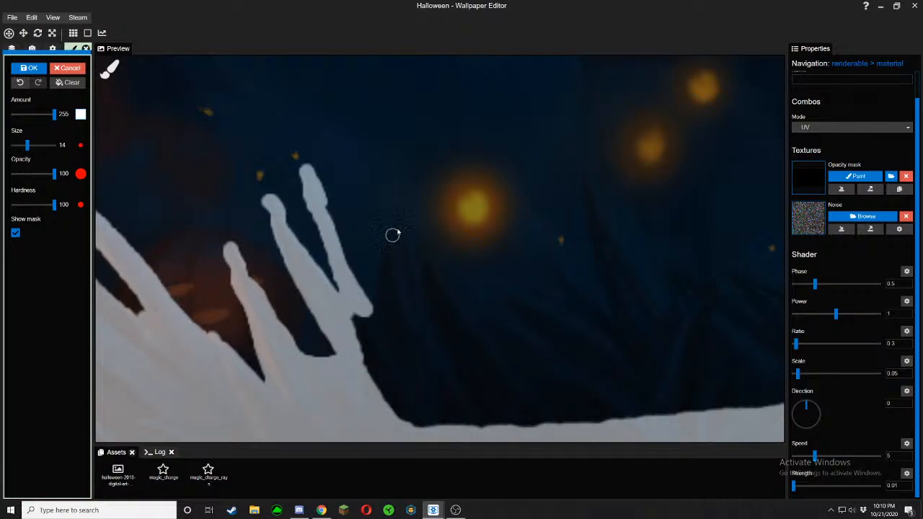
Mask the wide upright blade and the leaning blade below the large glowing orb, and fill the gap between their upper halves
{"action": "mouse_move", "coordinate": [398, 224]}
{"action": "left_mouse_down"}
{"action": "mouse_move", "coordinate": [380, 309]}
{"action": "mouse_move", "coordinate": [350, 314]}
{"action": "mouse_move", "coordinate": [359, 328]}
{"action": "left_mouse_up"}
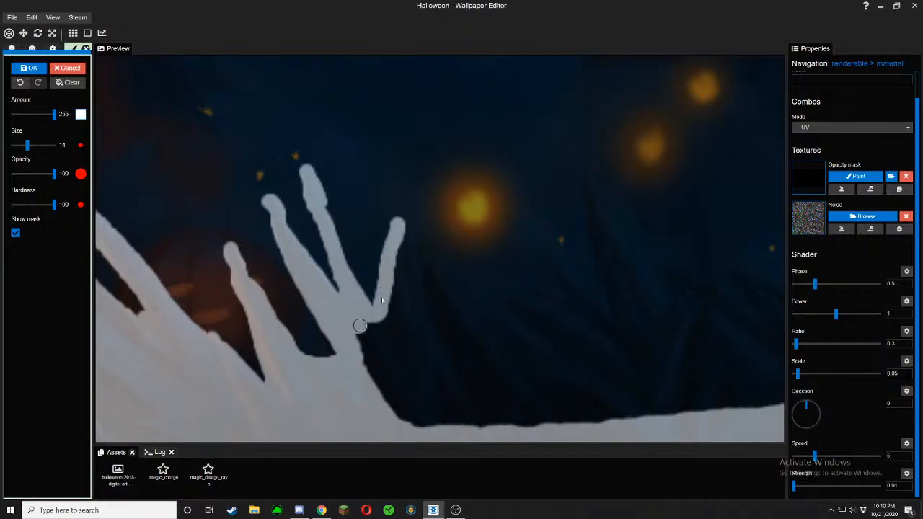
{"action": "mouse_move", "coordinate": [397, 242]}
{"action": "left_mouse_down"}
{"action": "mouse_move", "coordinate": [415, 326]}
{"action": "mouse_move", "coordinate": [401, 311]}
{"action": "mouse_move", "coordinate": [395, 269]}
{"action": "mouse_move", "coordinate": [397, 317]}
{"action": "mouse_move", "coordinate": [414, 336]}
{"action": "mouse_move", "coordinate": [370, 333]}
{"action": "mouse_move", "coordinate": [353, 348]}
{"action": "mouse_move", "coordinate": [391, 300]}
{"action": "mouse_move", "coordinate": [392, 329]}
{"action": "left_mouse_up"}
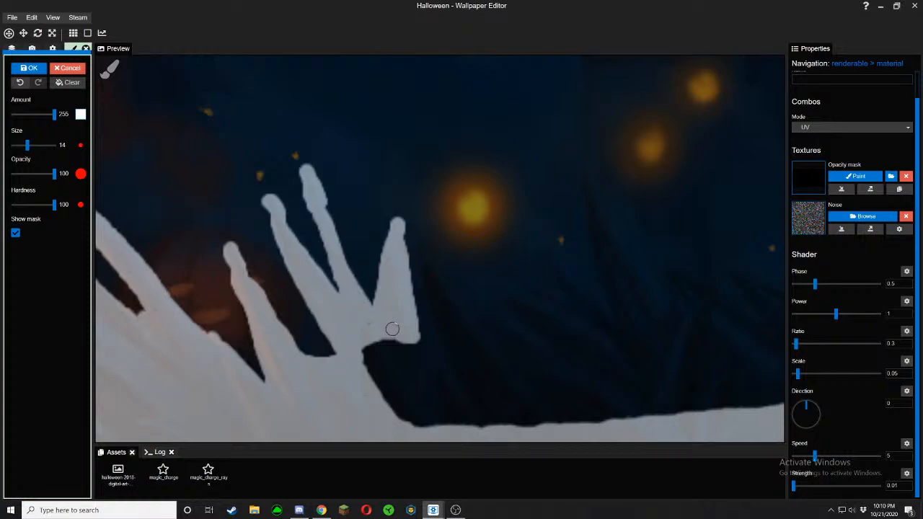
{"action": "left_click", "coordinate": [13, 233]}
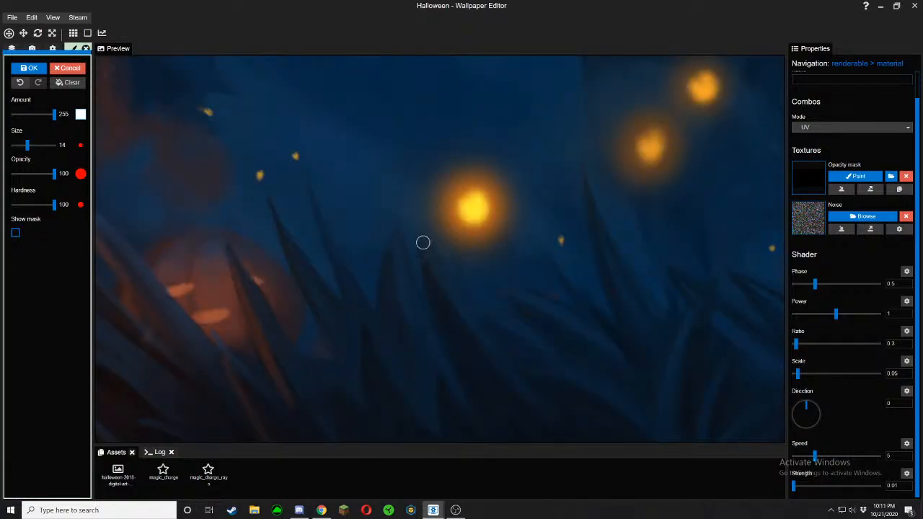
{"action": "left_click", "coordinate": [15, 233]}
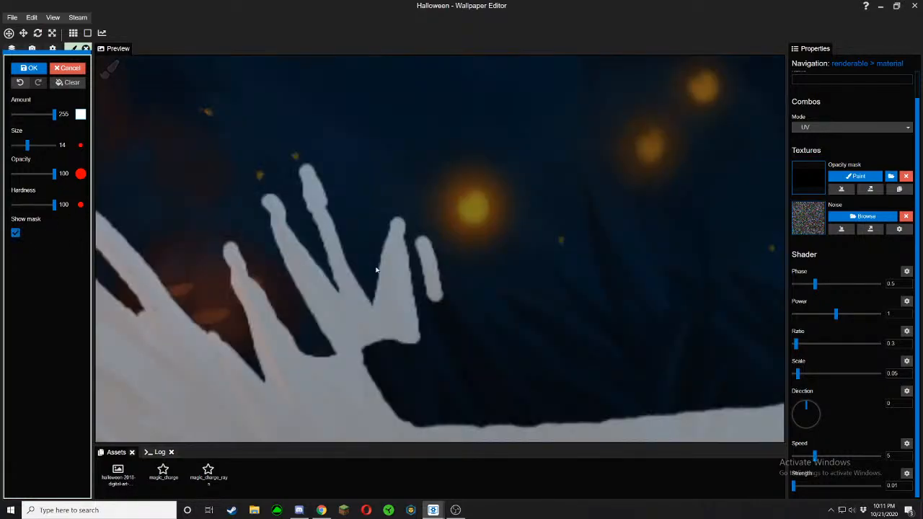
{"action": "mouse_move", "coordinate": [431, 255]}
{"action": "left_mouse_down"}
{"action": "mouse_move", "coordinate": [477, 317]}
{"action": "mouse_move", "coordinate": [530, 325]}
{"action": "left_mouse_up"}
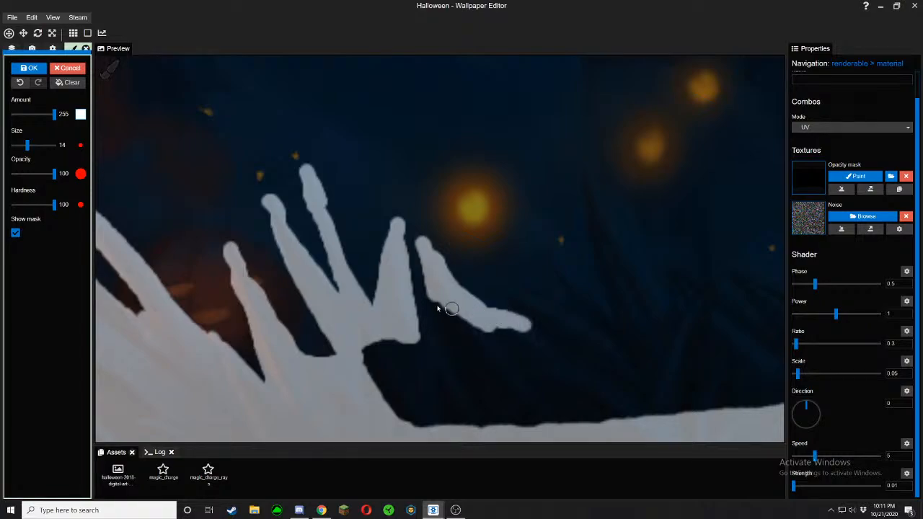
{"action": "left_click", "coordinate": [16, 232]}
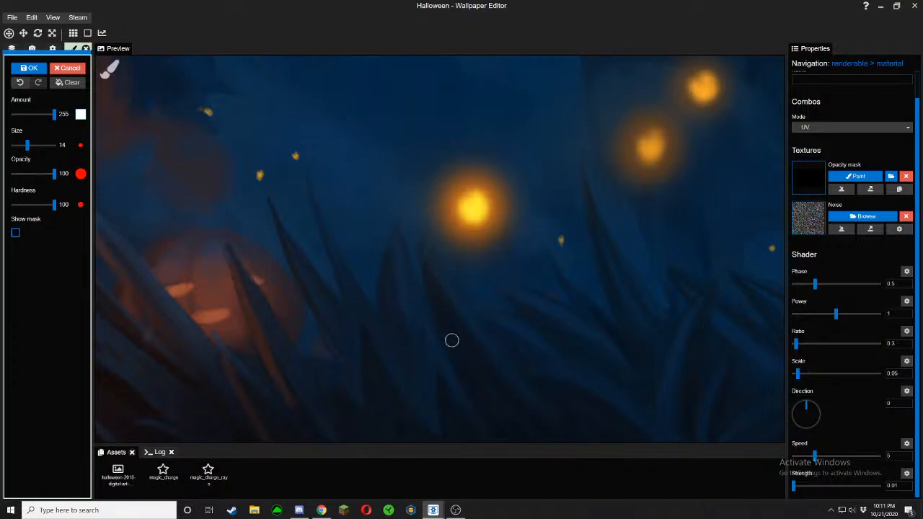
{"action": "left_click", "coordinate": [16, 233]}
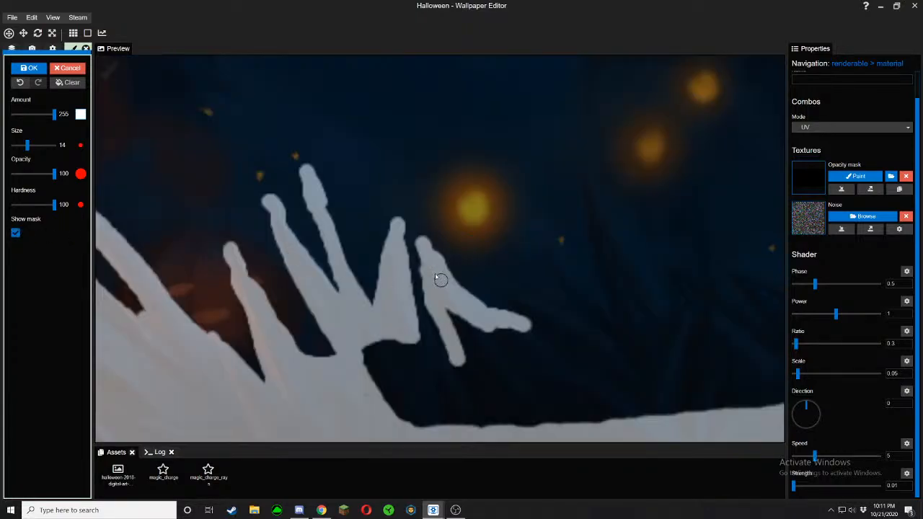
{"action": "mouse_move", "coordinate": [440, 280]}
{"action": "left_mouse_down"}
{"action": "mouse_move", "coordinate": [408, 252]}
{"action": "mouse_move", "coordinate": [420, 292]}
{"action": "mouse_move", "coordinate": [417, 275]}
{"action": "left_mouse_up"}
Mask the low blades to the right of the large orb and both sides of the tall pointed blade beyond them
{"action": "mouse_move", "coordinate": [514, 289]}
{"action": "left_mouse_down"}
{"action": "mouse_move", "coordinate": [498, 291]}
{"action": "mouse_move", "coordinate": [529, 318]}
{"action": "mouse_move", "coordinate": [522, 288]}
{"action": "mouse_move", "coordinate": [591, 317]}
{"action": "mouse_move", "coordinate": [547, 257]}
{"action": "left_mouse_up"}
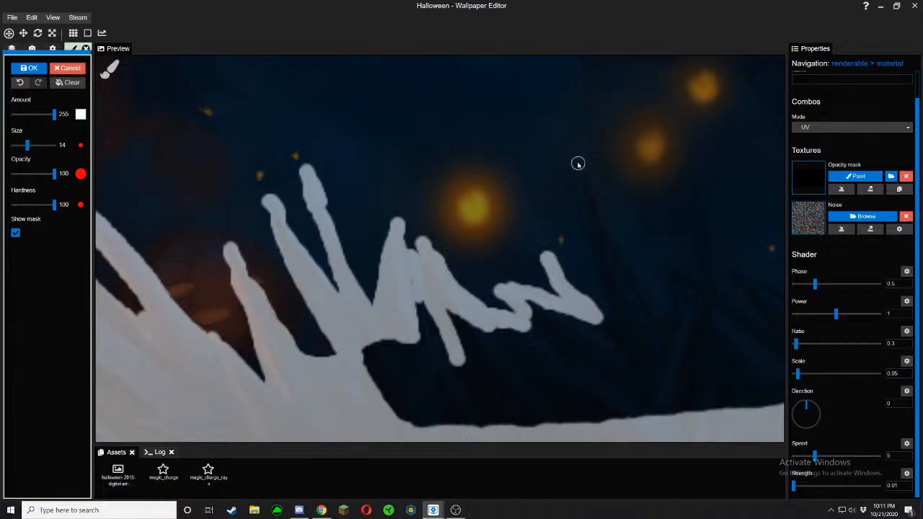
{"action": "mouse_move", "coordinate": [577, 162]}
{"action": "left_mouse_down"}
{"action": "mouse_move", "coordinate": [607, 270]}
{"action": "mouse_move", "coordinate": [591, 247]}
{"action": "mouse_move", "coordinate": [622, 333]}
{"action": "mouse_move", "coordinate": [502, 312]}
{"action": "left_mouse_up"}
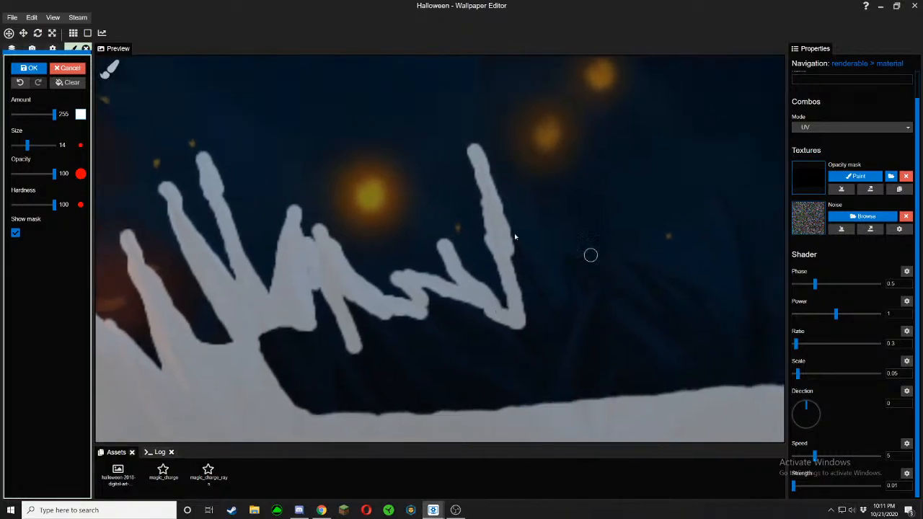
{"action": "left_click_drag", "start_coordinate": [499, 229], "coordinate": [556, 306]}
{"action": "left_click", "coordinate": [15, 232]}
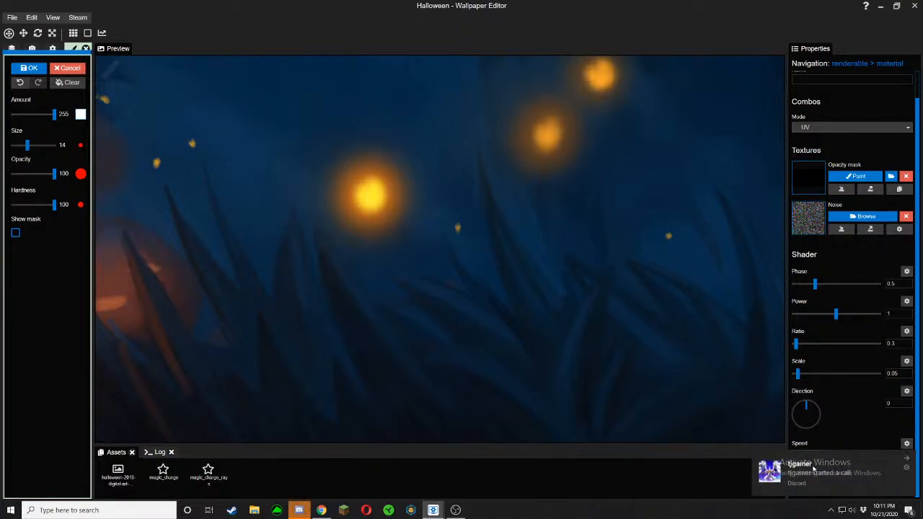
{"action": "left_click", "coordinate": [813, 468]}
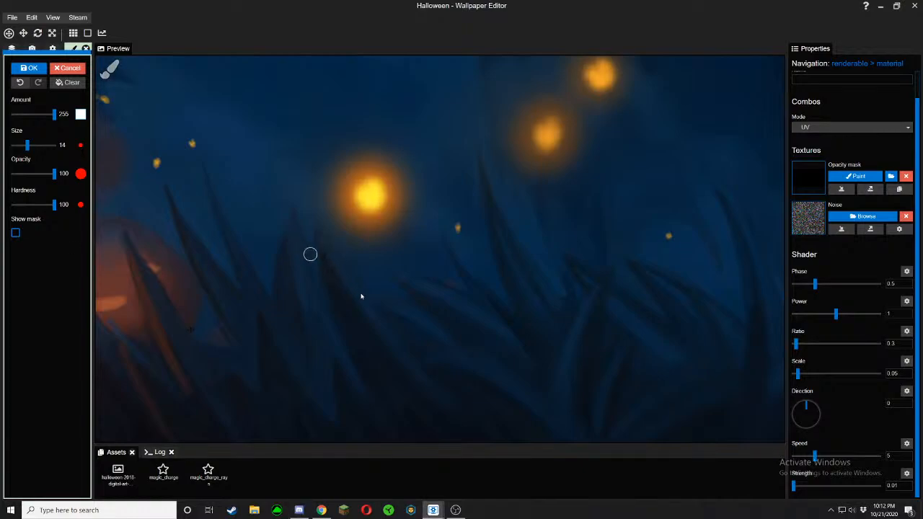
Mask the low leaning blades to the right of the tall pointed blade and the left edge of the tall curved blade
{"action": "left_click", "coordinate": [15, 233]}
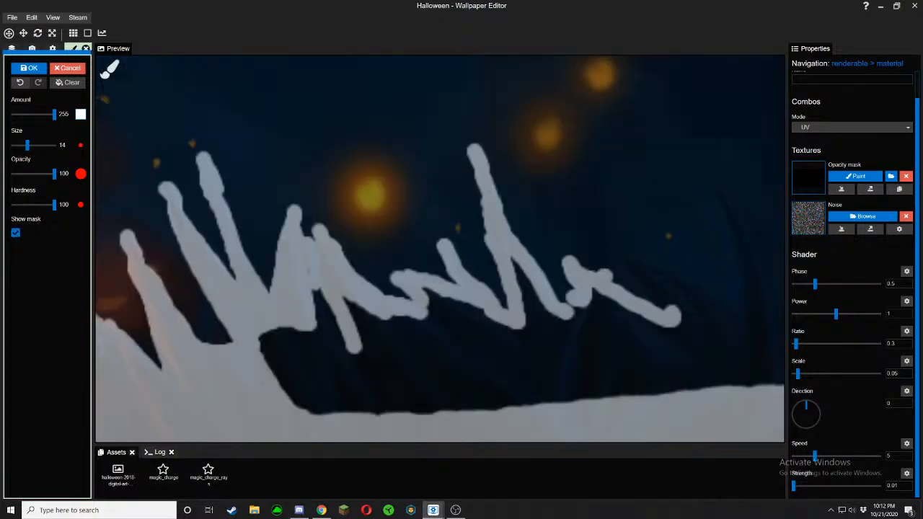
{"action": "mouse_move", "coordinate": [630, 262]}
{"action": "left_mouse_down"}
{"action": "mouse_move", "coordinate": [677, 314]}
{"action": "mouse_move", "coordinate": [650, 271]}
{"action": "mouse_move", "coordinate": [713, 303]}
{"action": "mouse_move", "coordinate": [730, 318]}
{"action": "mouse_move", "coordinate": [723, 322]}
{"action": "left_mouse_up"}
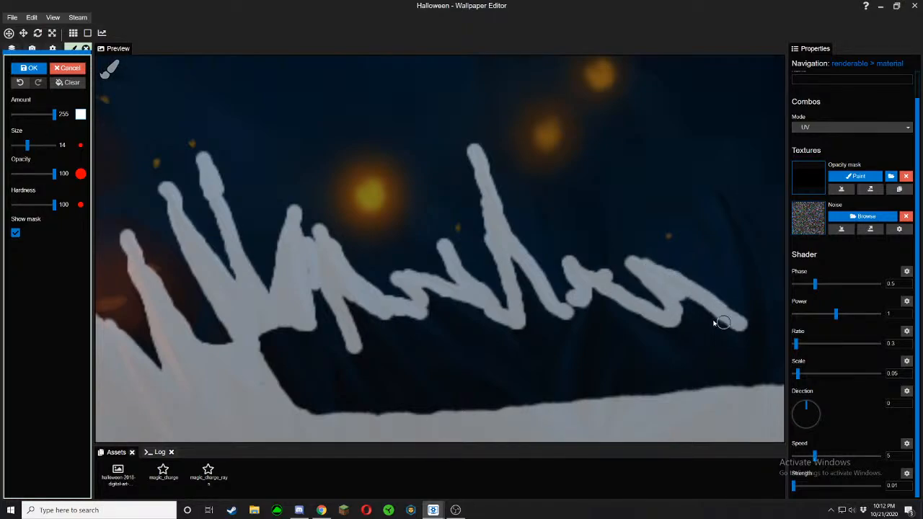
{"action": "left_click_drag", "start_coordinate": [697, 266], "coordinate": [526, 270]}
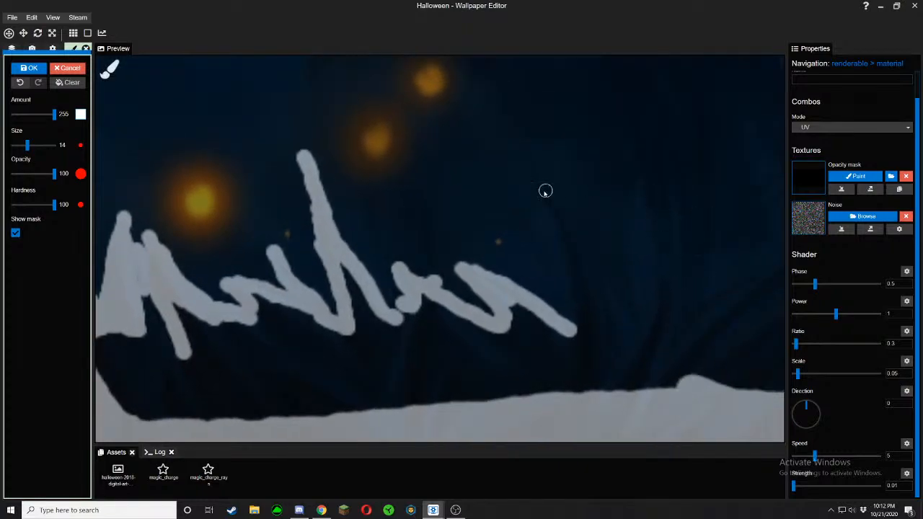
{"action": "mouse_move", "coordinate": [547, 192]}
{"action": "left_mouse_down"}
{"action": "mouse_move", "coordinate": [573, 261]}
{"action": "mouse_move", "coordinate": [578, 333]}
{"action": "left_mouse_up"}
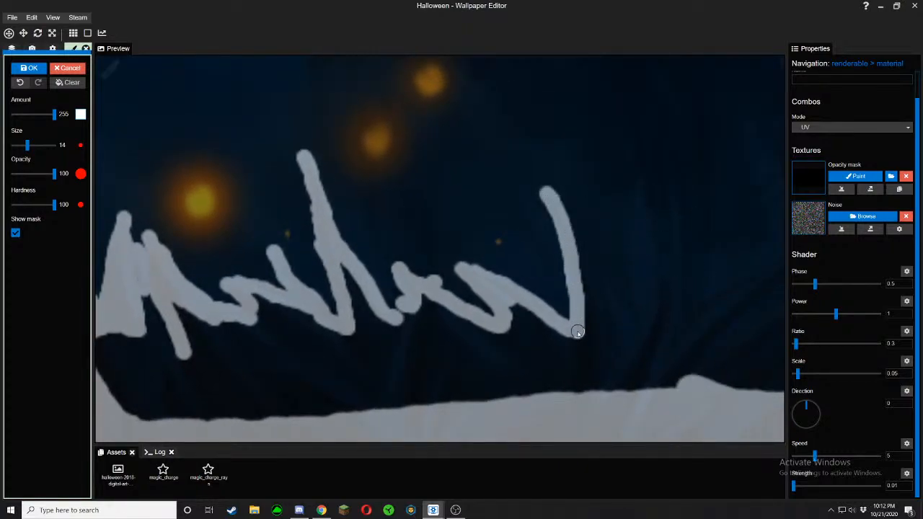
Mask the right side of the tall curved blade down to its base and the short upright blade beside it
{"action": "left_click", "coordinate": [15, 232]}
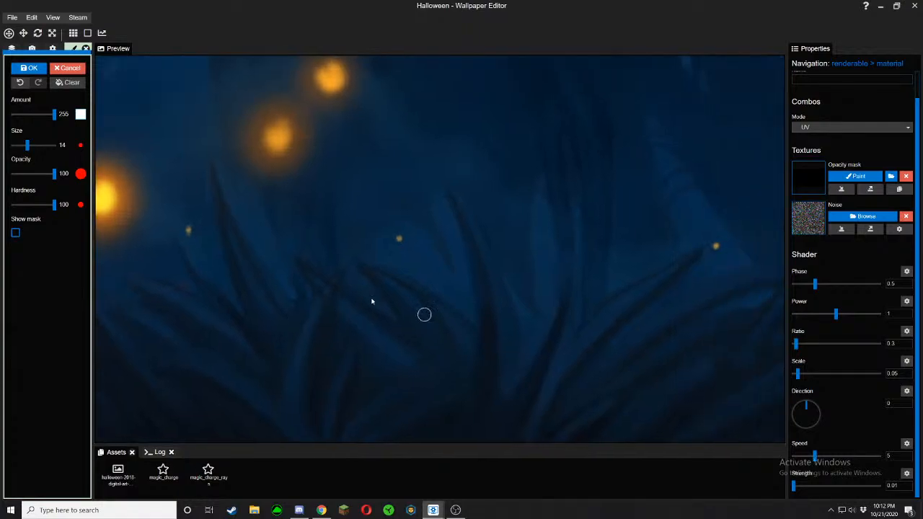
{"action": "left_click", "coordinate": [16, 233]}
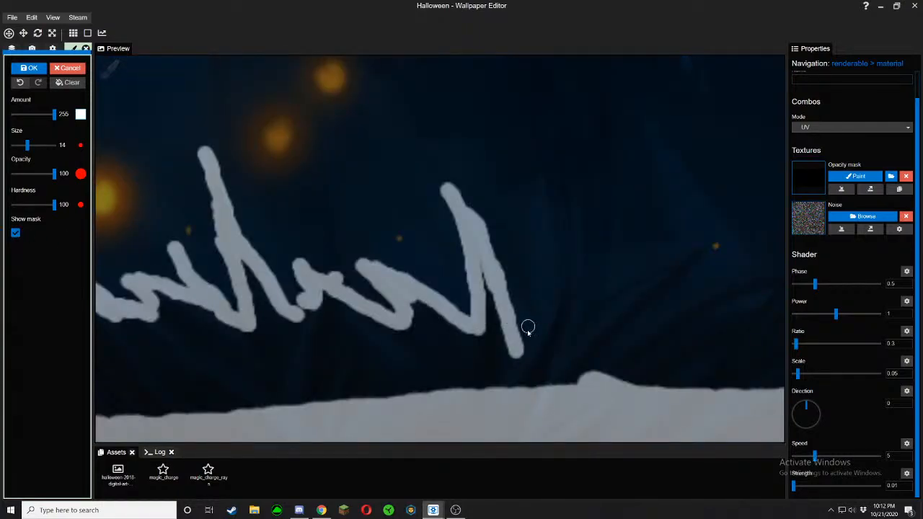
{"action": "left_click", "coordinate": [15, 232]}
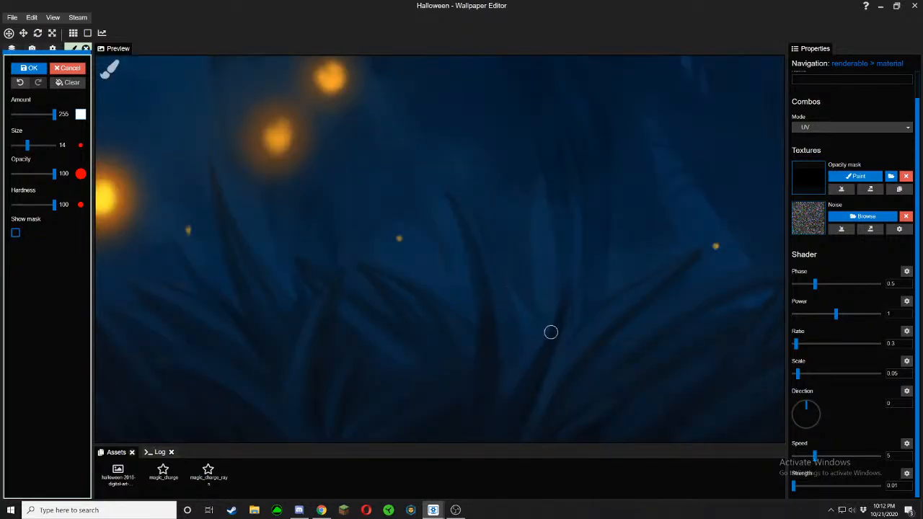
{"action": "left_click", "coordinate": [16, 232]}
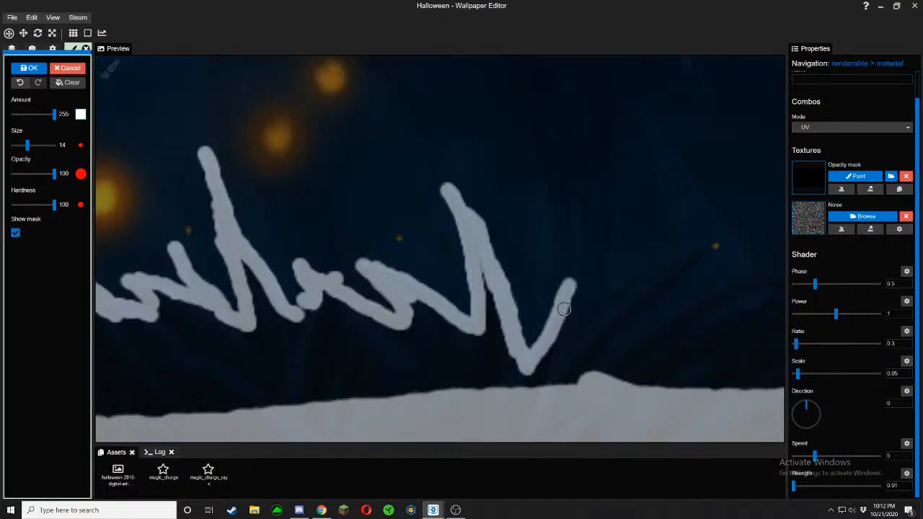
Mask the leaning blade that points at the small firefly and the two long arching blades to its right
{"action": "left_click", "coordinate": [559, 345]}
{"action": "left_click", "coordinate": [16, 233]}
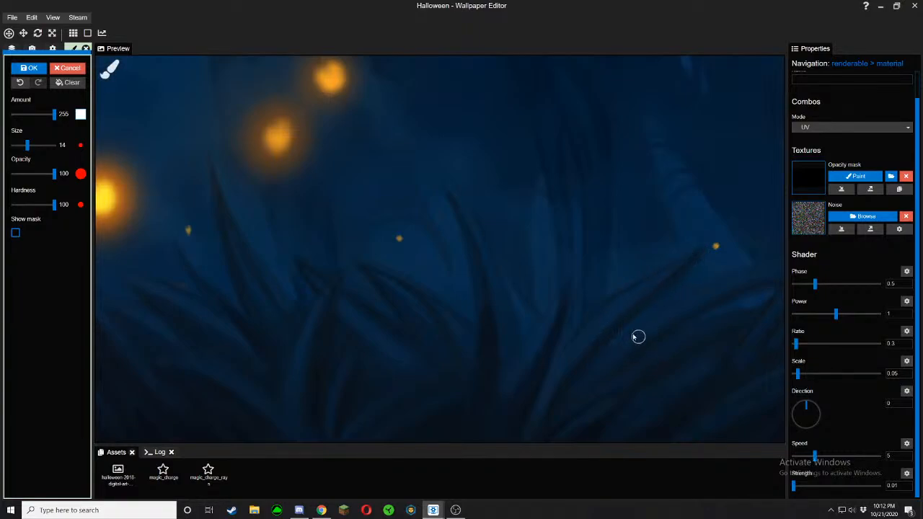
{"action": "left_click", "coordinate": [15, 233]}
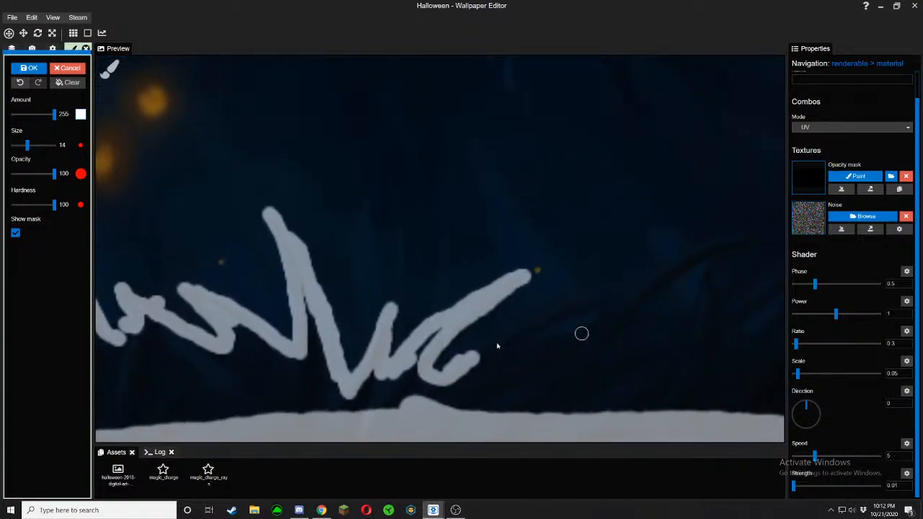
{"action": "mouse_move", "coordinate": [466, 353]}
{"action": "left_mouse_down"}
{"action": "mouse_move", "coordinate": [521, 318]}
{"action": "mouse_move", "coordinate": [588, 295]}
{"action": "mouse_move", "coordinate": [636, 302]}
{"action": "mouse_move", "coordinate": [687, 253]}
{"action": "mouse_move", "coordinate": [744, 238]}
{"action": "left_mouse_up"}
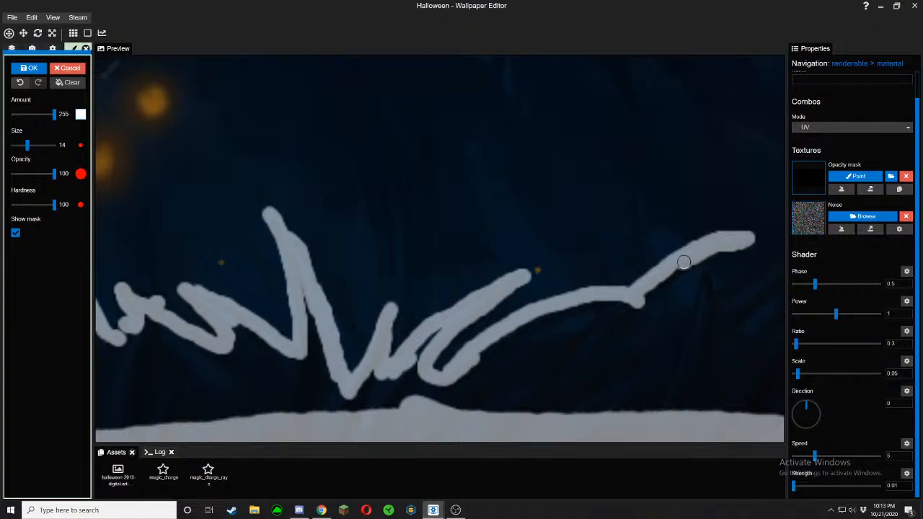
{"action": "left_click", "coordinate": [15, 234]}
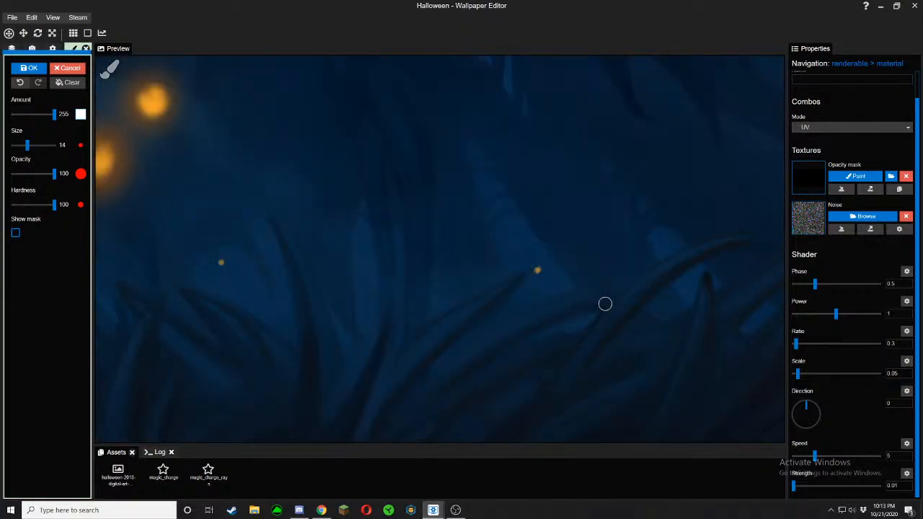
{"action": "left_click", "coordinate": [15, 234]}
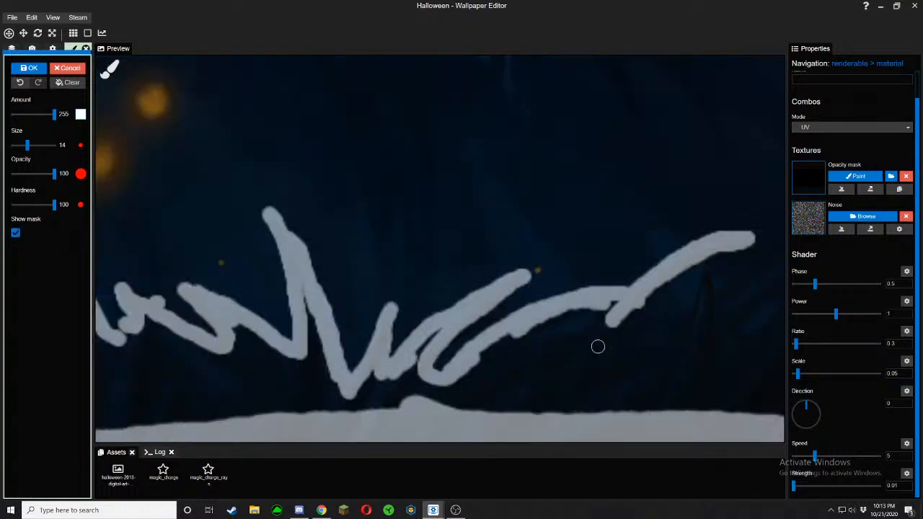
Mask the short blade under the arching one, the diagonal grass edge beyond it, and the two tall upright blades at its end
{"action": "mouse_move", "coordinate": [506, 265]}
{"action": "left_mouse_down"}
{"action": "mouse_move", "coordinate": [500, 301]}
{"action": "mouse_move", "coordinate": [484, 319]}
{"action": "mouse_move", "coordinate": [461, 321]}
{"action": "mouse_move", "coordinate": [434, 305]}
{"action": "left_mouse_up"}
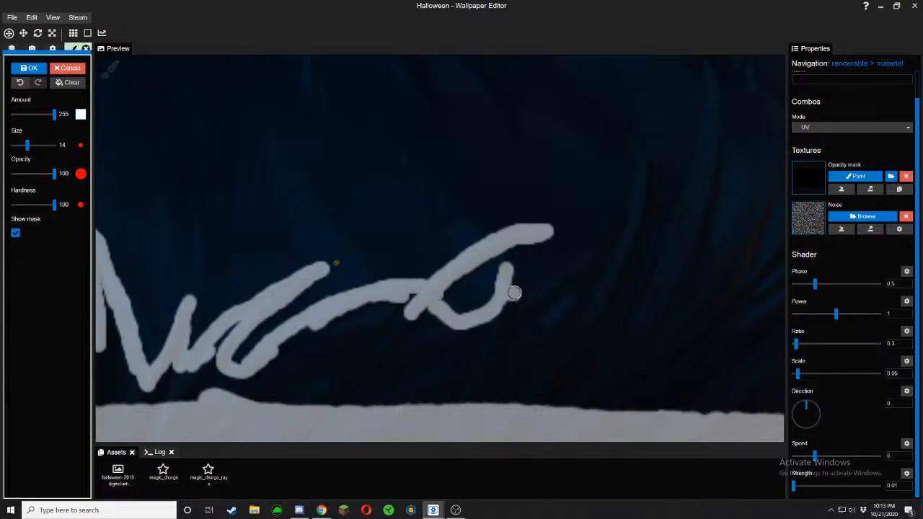
{"action": "mouse_move", "coordinate": [514, 293]}
{"action": "left_mouse_down"}
{"action": "mouse_move", "coordinate": [630, 208]}
{"action": "mouse_move", "coordinate": [644, 160]}
{"action": "mouse_move", "coordinate": [644, 224]}
{"action": "mouse_move", "coordinate": [363, 358]}
{"action": "left_mouse_up"}
{"action": "left_click_drag", "start_coordinate": [438, 184], "coordinate": [433, 258]}
{"action": "left_click_drag", "start_coordinate": [431, 281], "coordinate": [407, 371]}
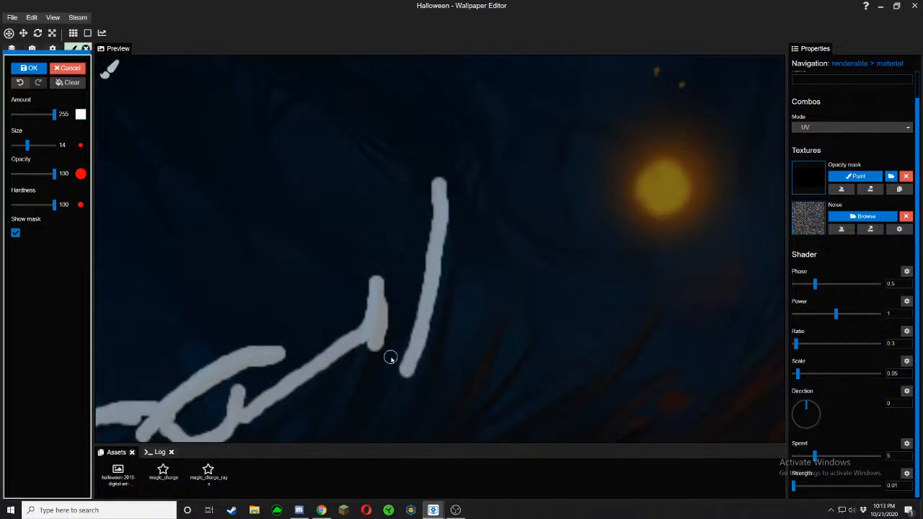
Join and widen the tall upright blades in the mask, and paint the two shorter blades to their right
{"action": "left_click", "coordinate": [15, 232]}
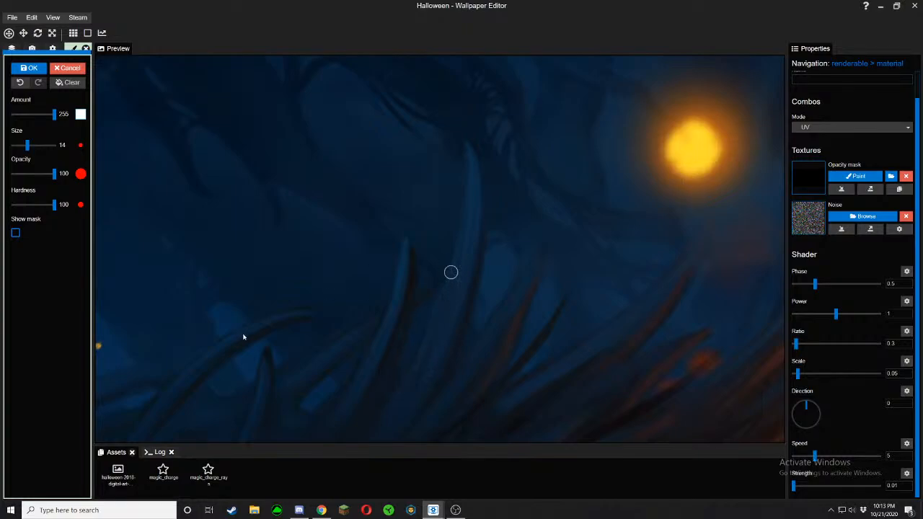
{"action": "left_click", "coordinate": [15, 233]}
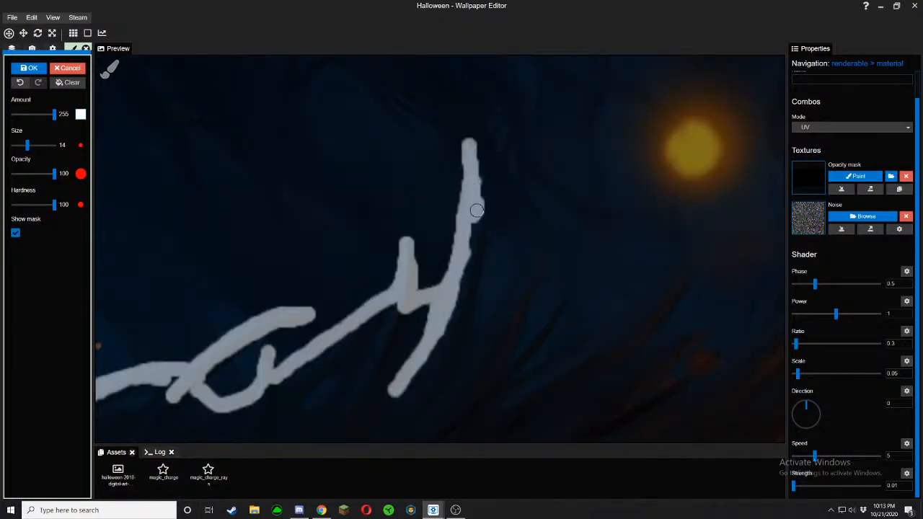
{"action": "mouse_move", "coordinate": [477, 254]}
{"action": "left_mouse_down"}
{"action": "mouse_move", "coordinate": [454, 367]}
{"action": "mouse_move", "coordinate": [483, 341]}
{"action": "mouse_move", "coordinate": [531, 250]}
{"action": "mouse_move", "coordinate": [509, 315]}
{"action": "mouse_move", "coordinate": [532, 279]}
{"action": "left_mouse_up"}
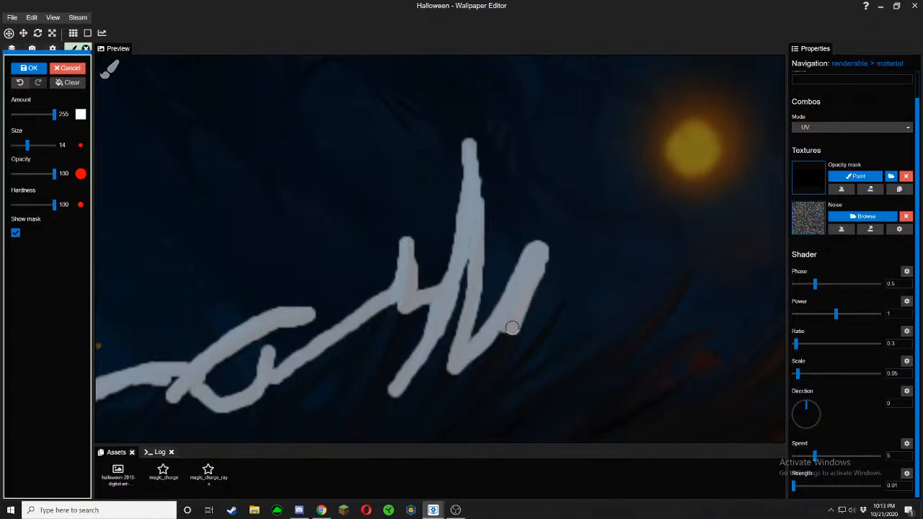
{"action": "mouse_move", "coordinate": [506, 345]}
{"action": "left_mouse_down"}
{"action": "mouse_move", "coordinate": [500, 368]}
{"action": "mouse_move", "coordinate": [519, 360]}
{"action": "mouse_move", "coordinate": [561, 299]}
{"action": "left_mouse_up"}
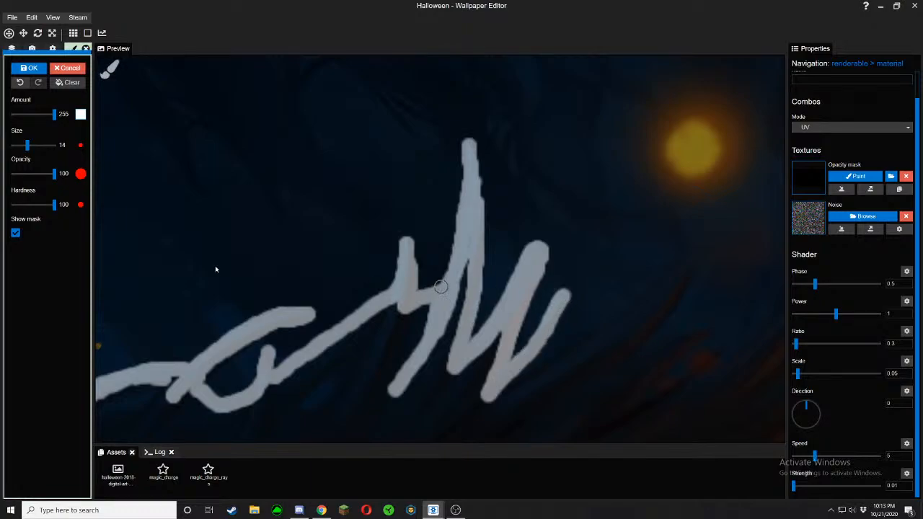
Mask the leaning blade below the large firefly and the short blade beneath it, and extend the lower grass edge toward the pumpkin
{"action": "left_click", "coordinate": [16, 233]}
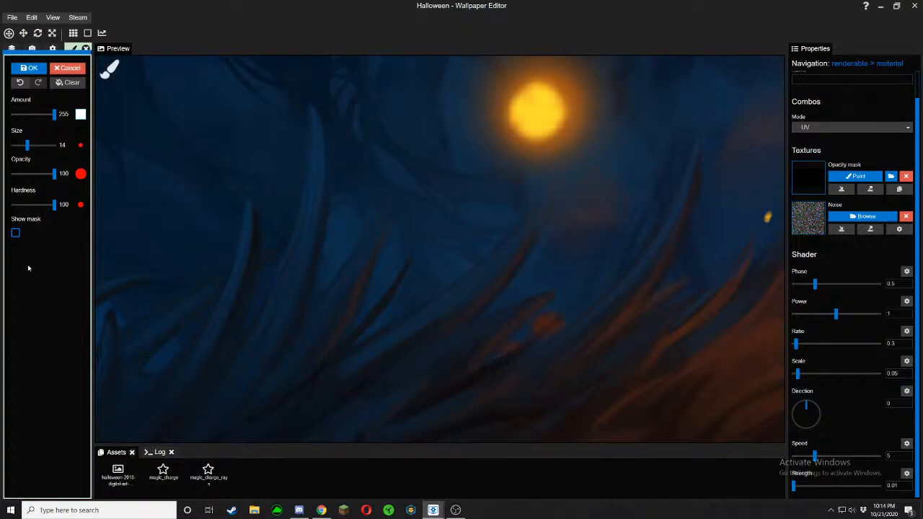
{"action": "left_click", "coordinate": [15, 232]}
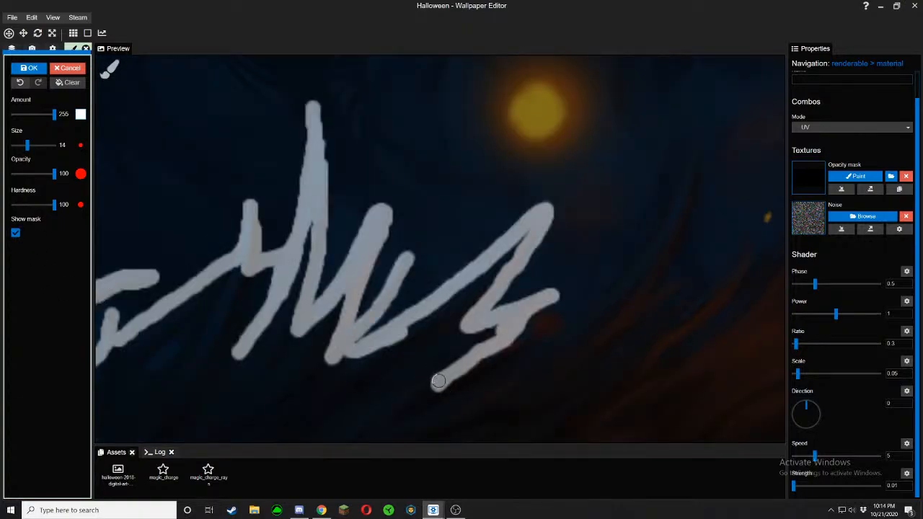
{"action": "mouse_move", "coordinate": [438, 380]}
{"action": "left_mouse_down"}
{"action": "mouse_move", "coordinate": [424, 398]}
{"action": "mouse_move", "coordinate": [472, 393]}
{"action": "mouse_move", "coordinate": [613, 297]}
{"action": "left_mouse_up"}
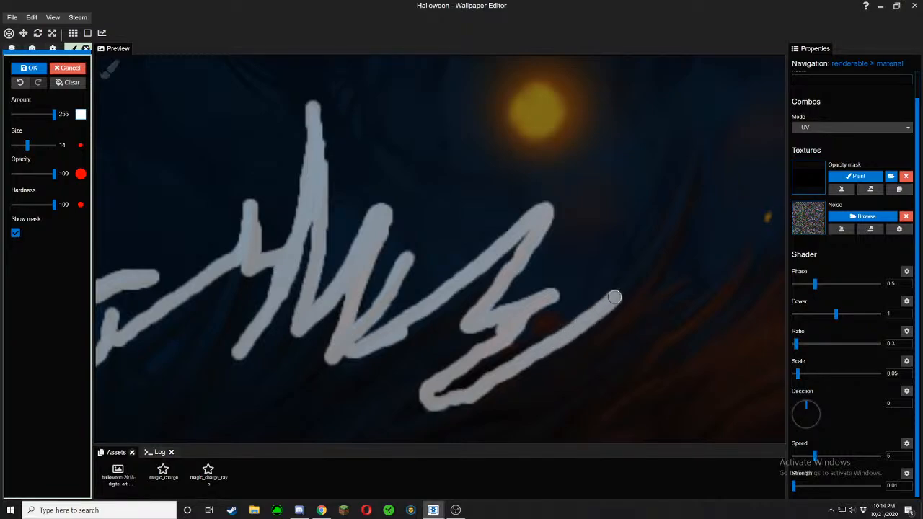
Mask both sides of the tall curved blade between the large firefly and the pumpkin, from its base to its tip
{"action": "left_click", "coordinate": [15, 232]}
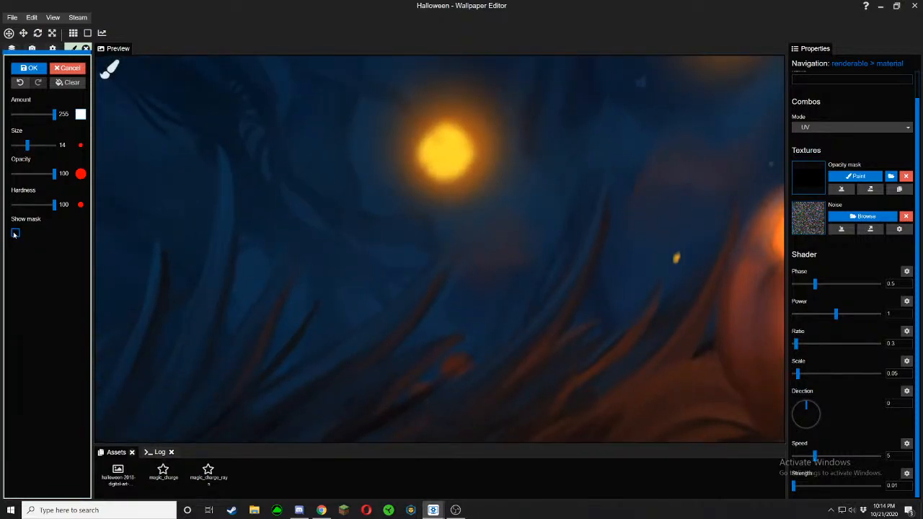
{"action": "left_click", "coordinate": [15, 233]}
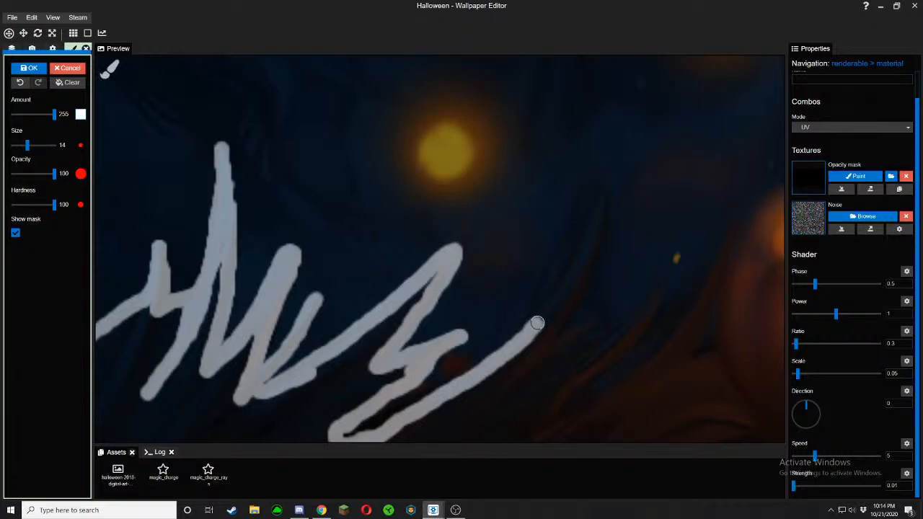
{"action": "mouse_move", "coordinate": [548, 310]}
{"action": "left_mouse_down"}
{"action": "mouse_move", "coordinate": [601, 218]}
{"action": "mouse_move", "coordinate": [606, 184]}
{"action": "mouse_move", "coordinate": [608, 195]}
{"action": "left_mouse_up"}
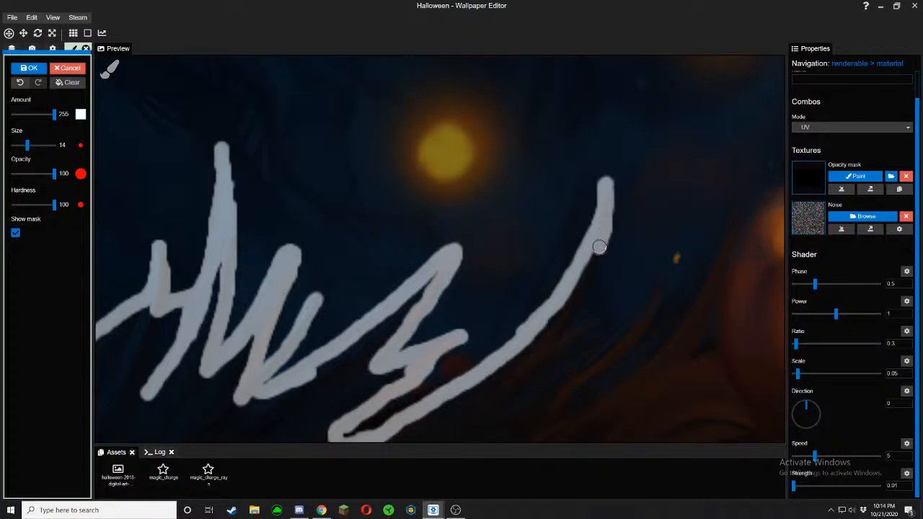
{"action": "left_click_drag", "start_coordinate": [588, 266], "coordinate": [534, 351]}
Mask the short blade and the tall blade along the pumpkin's outer edge, joining and widening them down to their base
{"action": "left_click", "coordinate": [16, 233]}
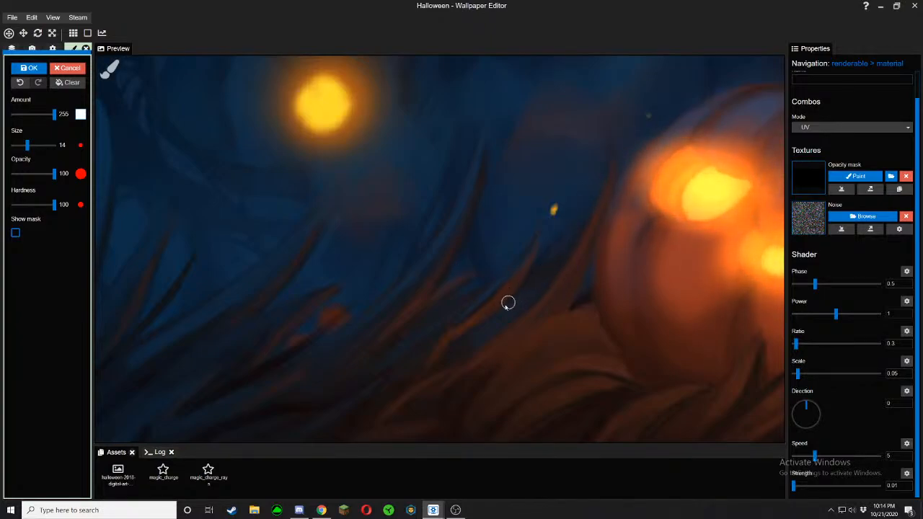
{"action": "left_click", "coordinate": [15, 232]}
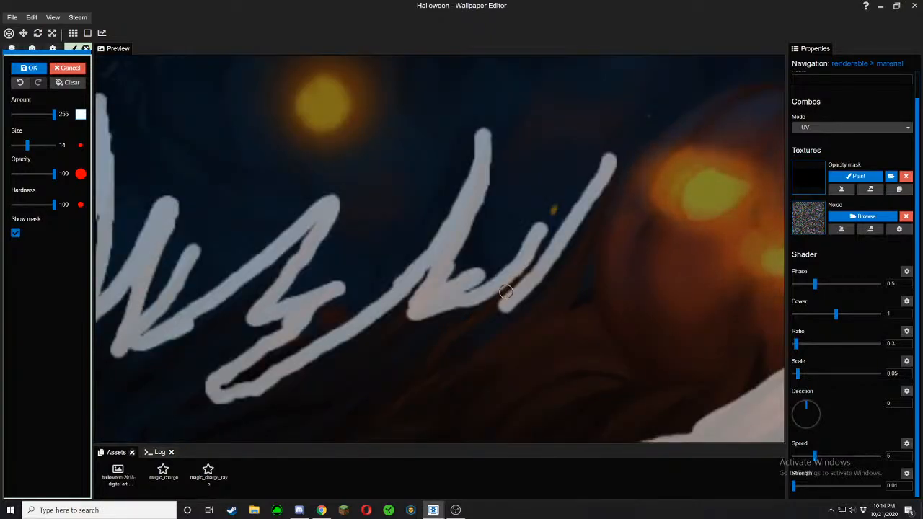
{"action": "left_click_drag", "start_coordinate": [505, 292], "coordinate": [545, 247]}
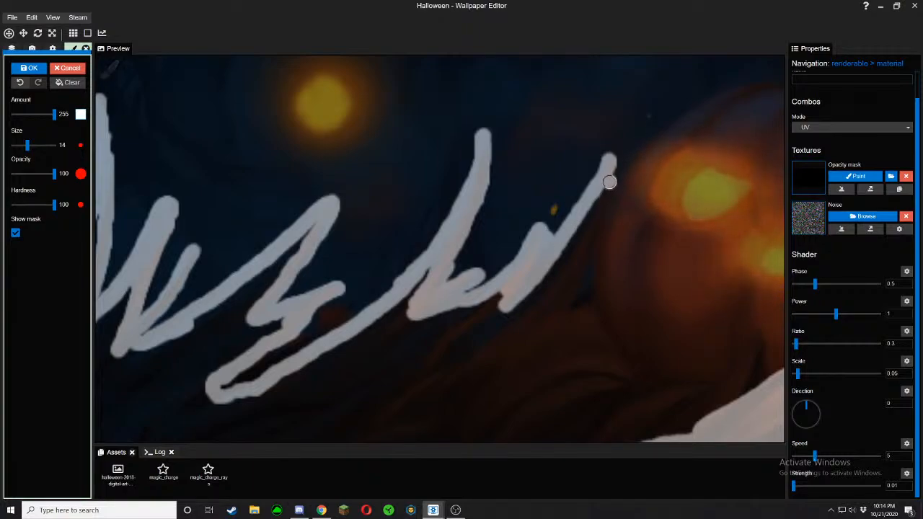
{"action": "mouse_move", "coordinate": [592, 212]}
{"action": "left_mouse_down"}
{"action": "mouse_move", "coordinate": [580, 238]}
{"action": "mouse_move", "coordinate": [598, 206]}
{"action": "mouse_move", "coordinate": [567, 299]}
{"action": "left_mouse_up"}
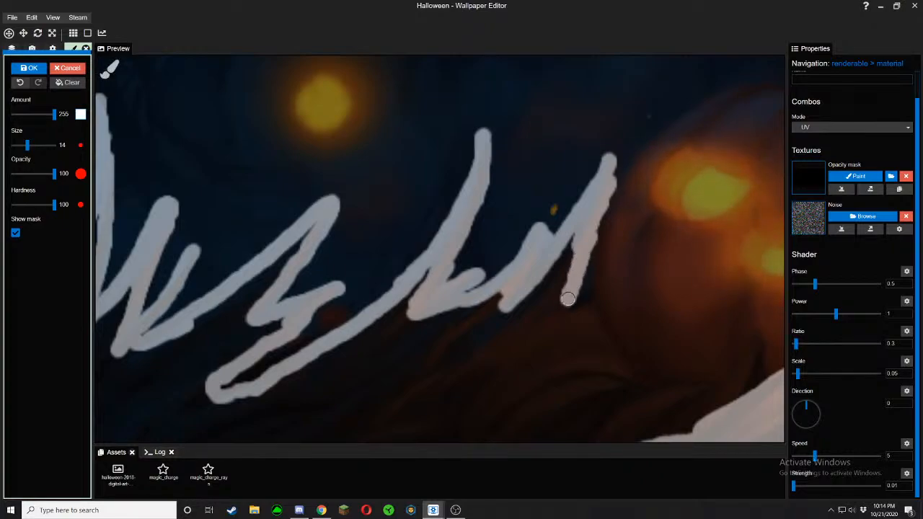
Mask the grass edge around the base of the pumpkin until it meets the existing mask, and compare it with the artwork
{"action": "left_click", "coordinate": [15, 233]}
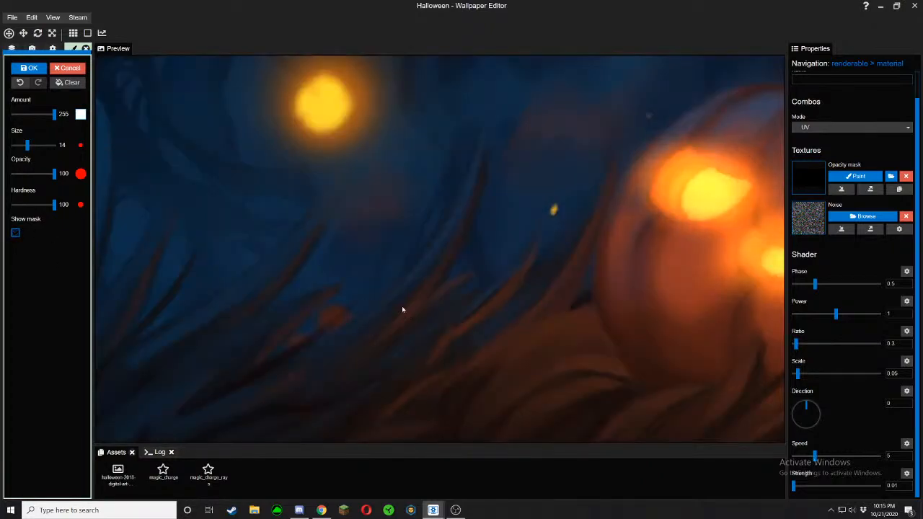
{"action": "left_click_drag", "start_coordinate": [554, 333], "coordinate": [348, 228]}
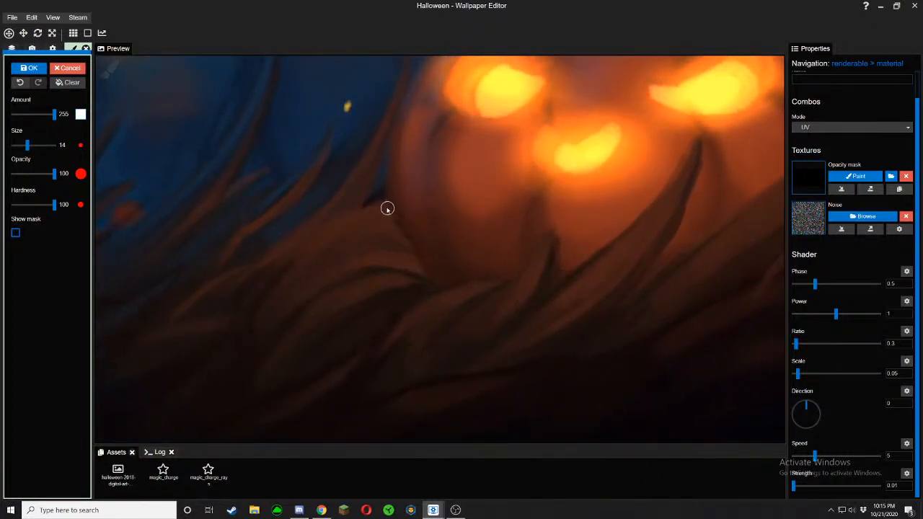
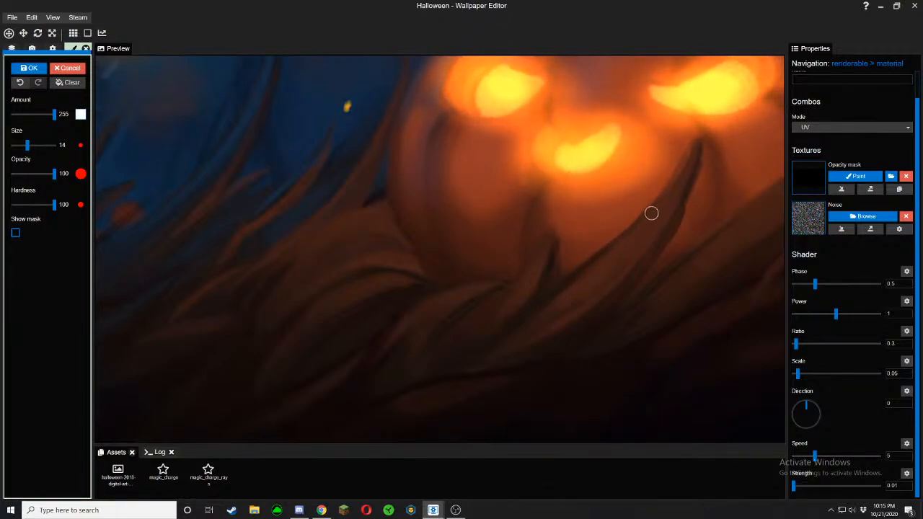
{"action": "left_click", "coordinate": [15, 233]}
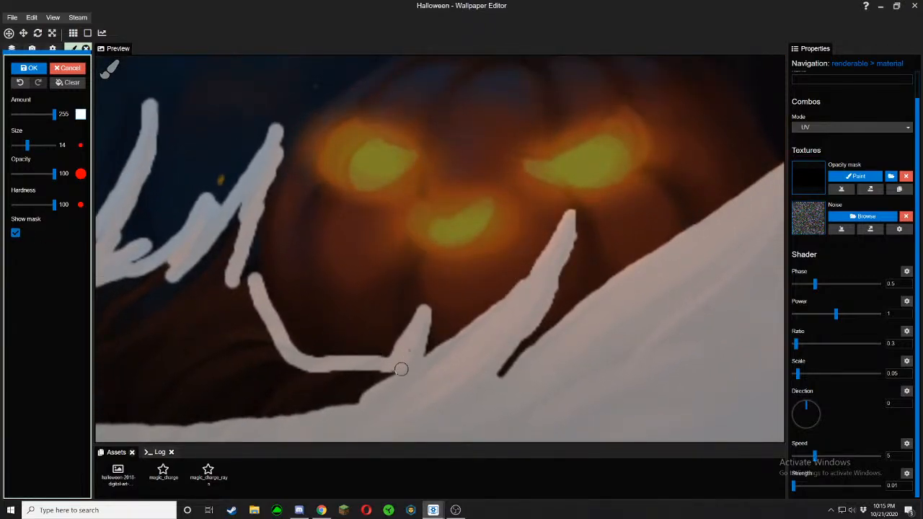
{"action": "left_click", "coordinate": [15, 232]}
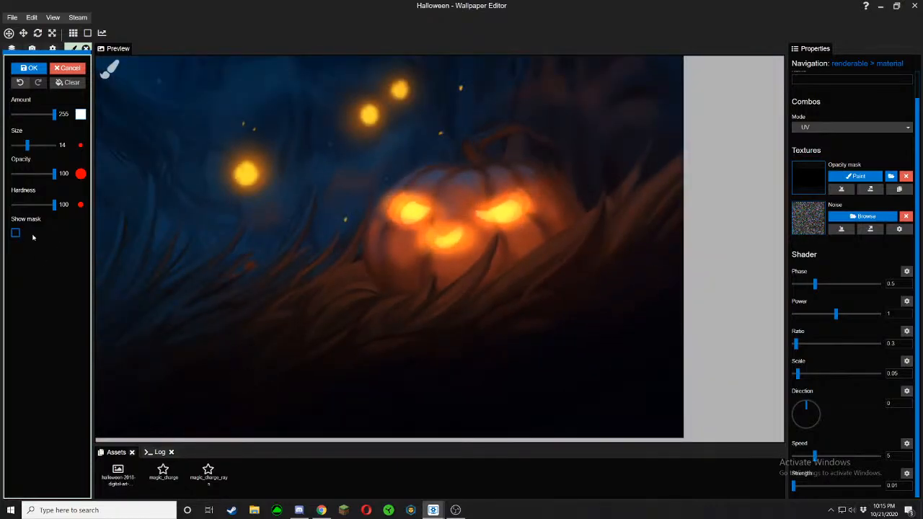
{"action": "left_click", "coordinate": [16, 233]}
Set the brush size to 57 and fill the mask gap beneath the blades from the left pumpkins to the long arching blade
{"action": "mouse_move", "coordinate": [237, 323]}
{"action": "left_mouse_down"}
{"action": "mouse_move", "coordinate": [413, 344]}
{"action": "mouse_move", "coordinate": [674, 346]}
{"action": "left_mouse_up"}
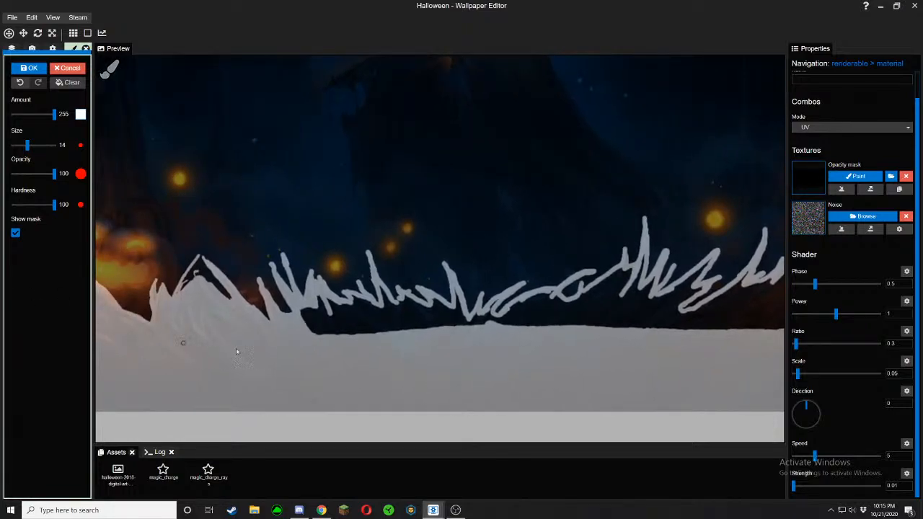
{"action": "scroll", "coordinate": [295, 352], "scroll_direction": "up", "scroll_amount": 2}
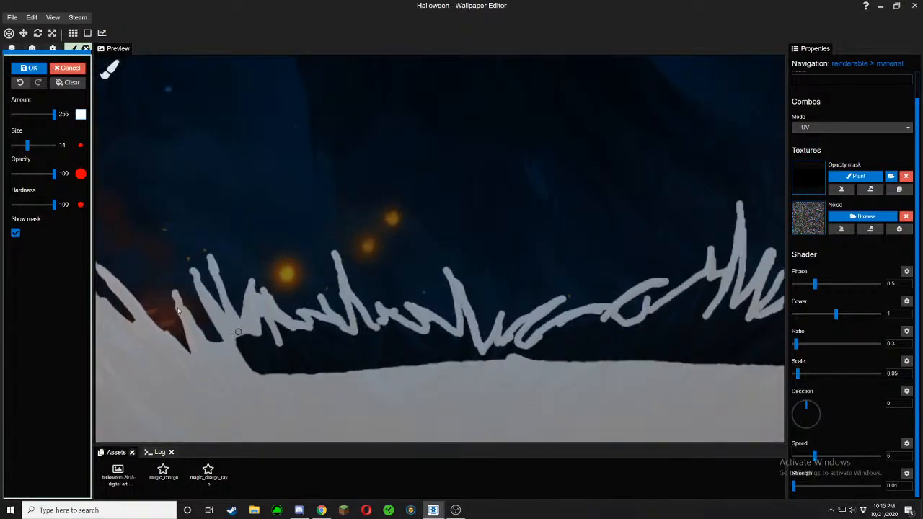
{"action": "mouse_move", "coordinate": [277, 350]}
{"action": "left_mouse_down"}
{"action": "mouse_move", "coordinate": [241, 340]}
{"action": "mouse_move", "coordinate": [262, 327]}
{"action": "mouse_move", "coordinate": [353, 339]}
{"action": "mouse_move", "coordinate": [265, 353]}
{"action": "mouse_move", "coordinate": [274, 371]}
{"action": "mouse_move", "coordinate": [375, 361]}
{"action": "mouse_move", "coordinate": [362, 344]}
{"action": "mouse_move", "coordinate": [383, 330]}
{"action": "mouse_move", "coordinate": [465, 342]}
{"action": "mouse_move", "coordinate": [457, 353]}
{"action": "mouse_move", "coordinate": [390, 352]}
{"action": "mouse_move", "coordinate": [408, 367]}
{"action": "mouse_move", "coordinate": [548, 356]}
{"action": "mouse_move", "coordinate": [548, 342]}
{"action": "mouse_move", "coordinate": [566, 328]}
{"action": "mouse_move", "coordinate": [602, 319]}
{"action": "mouse_move", "coordinate": [614, 330]}
{"action": "mouse_move", "coordinate": [609, 343]}
{"action": "mouse_move", "coordinate": [563, 355]}
{"action": "mouse_move", "coordinate": [634, 361]}
{"action": "mouse_move", "coordinate": [515, 383]}
{"action": "mouse_move", "coordinate": [384, 376]}
{"action": "left_mouse_up"}
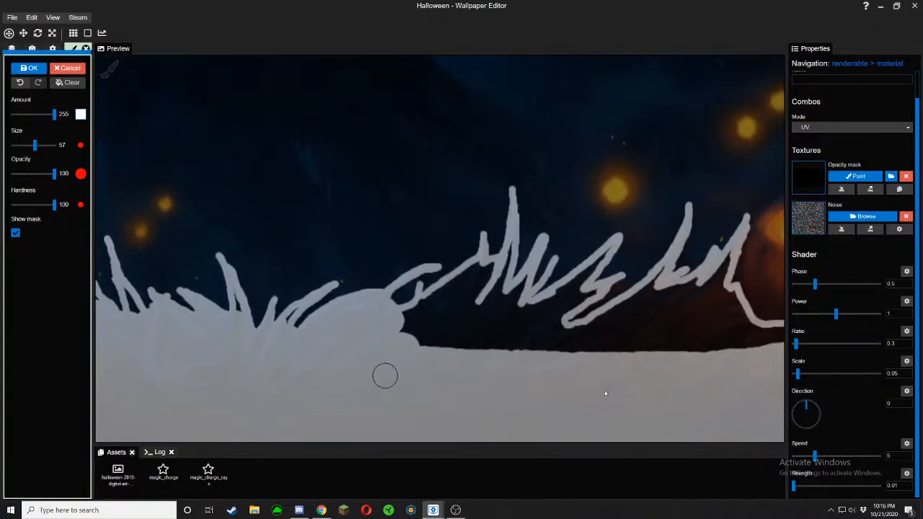
{"action": "mouse_move", "coordinate": [398, 325]}
{"action": "left_mouse_down"}
{"action": "mouse_move", "coordinate": [532, 344]}
{"action": "mouse_move", "coordinate": [714, 341]}
{"action": "left_mouse_up"}
{"action": "left_click_drag", "start_coordinate": [487, 349], "coordinate": [564, 348]}
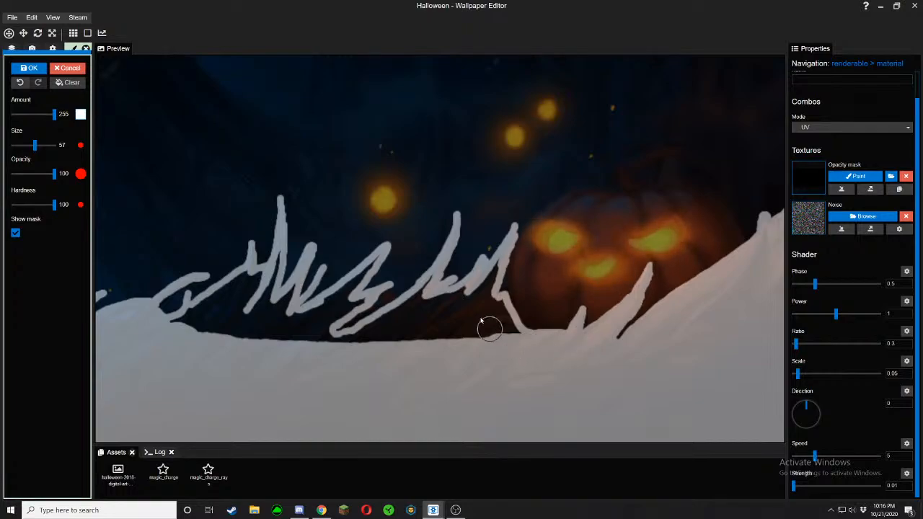
Undo the stray fill stroke beside the right pumpkin, and fill the gap beneath the blades from the pumpkin to the arching blade
{"action": "mouse_move", "coordinate": [488, 323]}
{"action": "left_mouse_down"}
{"action": "mouse_move", "coordinate": [449, 305]}
{"action": "mouse_move", "coordinate": [440, 312]}
{"action": "mouse_move", "coordinate": [455, 326]}
{"action": "mouse_move", "coordinate": [461, 297]}
{"action": "mouse_move", "coordinate": [474, 325]}
{"action": "mouse_move", "coordinate": [494, 274]}
{"action": "mouse_move", "coordinate": [435, 315]}
{"action": "left_mouse_up"}
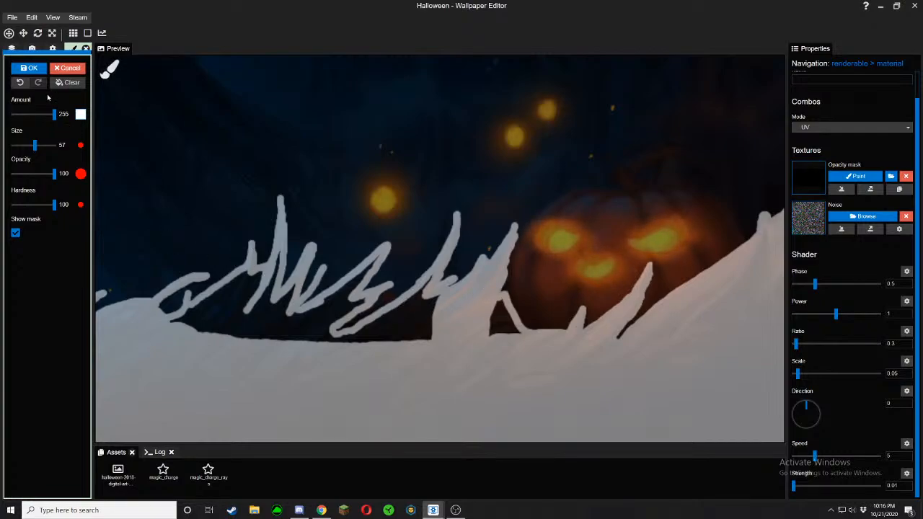
{"action": "left_click", "coordinate": [20, 82]}
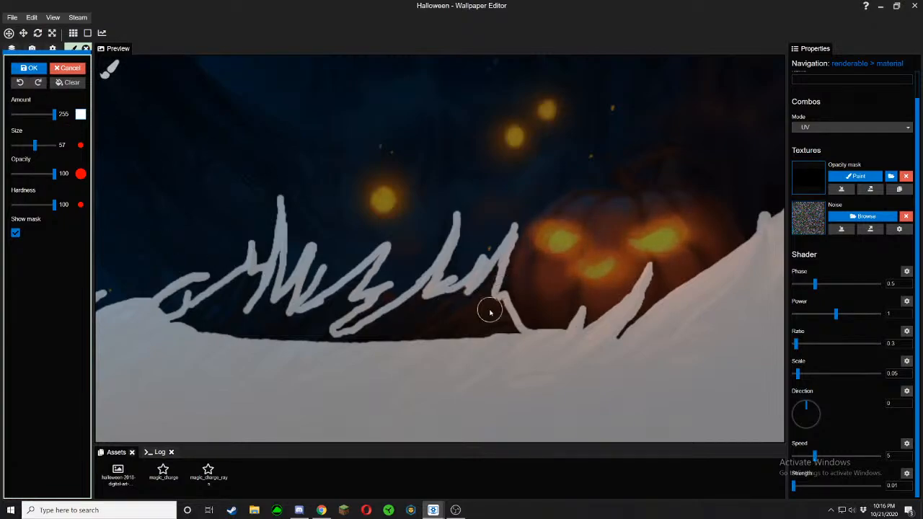
{"action": "mouse_move", "coordinate": [490, 308]}
{"action": "left_mouse_down"}
{"action": "mouse_move", "coordinate": [499, 315]}
{"action": "mouse_move", "coordinate": [477, 287]}
{"action": "mouse_move", "coordinate": [446, 300]}
{"action": "mouse_move", "coordinate": [432, 291]}
{"action": "mouse_move", "coordinate": [408, 311]}
{"action": "mouse_move", "coordinate": [330, 342]}
{"action": "mouse_move", "coordinate": [451, 319]}
{"action": "mouse_move", "coordinate": [486, 323]}
{"action": "mouse_move", "coordinate": [328, 350]}
{"action": "mouse_move", "coordinate": [309, 333]}
{"action": "mouse_move", "coordinate": [336, 300]}
{"action": "mouse_move", "coordinate": [305, 315]}
{"action": "mouse_move", "coordinate": [340, 308]}
{"action": "mouse_move", "coordinate": [350, 294]}
{"action": "mouse_move", "coordinate": [300, 332]}
{"action": "mouse_move", "coordinate": [282, 321]}
{"action": "mouse_move", "coordinate": [285, 308]}
{"action": "mouse_move", "coordinate": [259, 281]}
{"action": "mouse_move", "coordinate": [180, 323]}
{"action": "mouse_move", "coordinate": [217, 310]}
{"action": "mouse_move", "coordinate": [276, 326]}
{"action": "mouse_move", "coordinate": [214, 323]}
{"action": "mouse_move", "coordinate": [253, 334]}
{"action": "mouse_move", "coordinate": [325, 336]}
{"action": "left_mouse_up"}
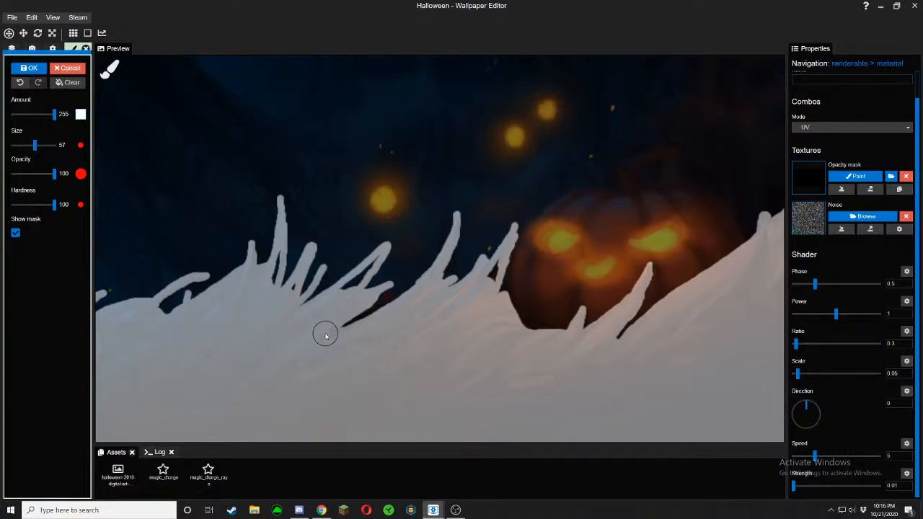
{"action": "left_click", "coordinate": [15, 233]}
{"action": "left_click", "coordinate": [15, 233]}
Reduce the brush size to 13 and fill the small leftover gaps between the blades along the whole grass edge
{"action": "left_click_drag", "start_coordinate": [34, 145], "coordinate": [26, 145]}
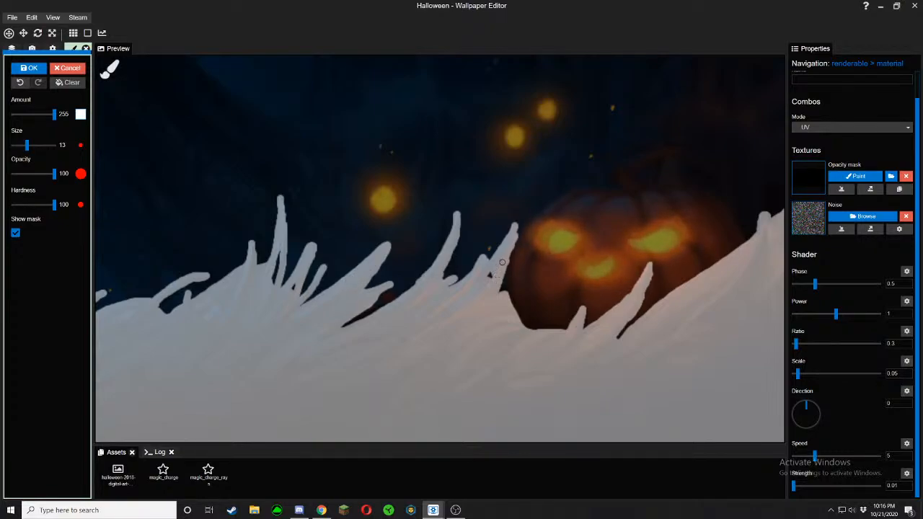
{"action": "left_click_drag", "start_coordinate": [502, 262], "coordinate": [489, 276]}
{"action": "left_click_drag", "start_coordinate": [382, 349], "coordinate": [611, 361]}
{"action": "scroll", "coordinate": [411, 347], "scroll_direction": "up", "scroll_amount": 1}
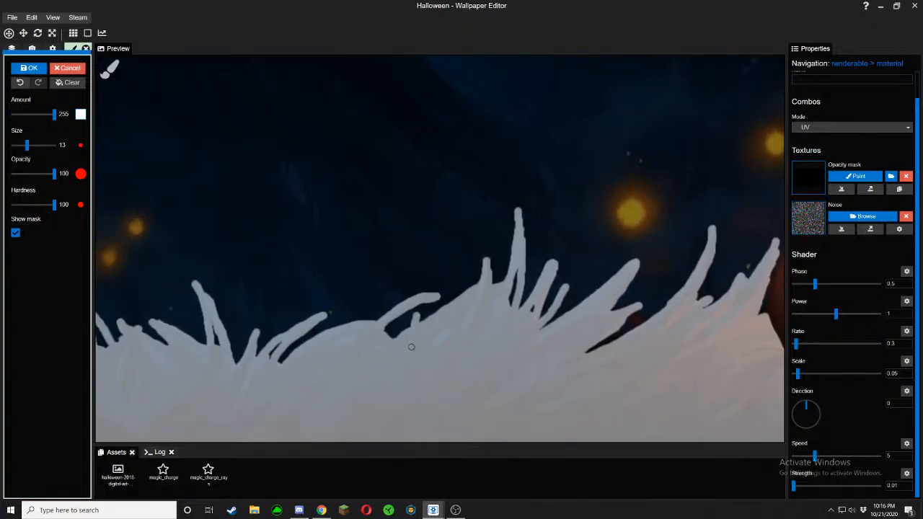
{"action": "scroll", "coordinate": [410, 347], "scroll_direction": "up", "scroll_amount": 1}
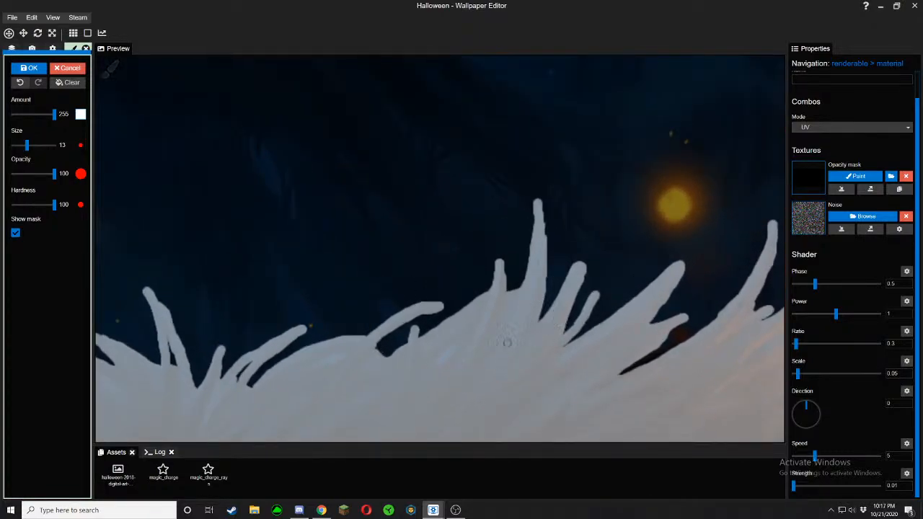
{"action": "left_click_drag", "start_coordinate": [507, 343], "coordinate": [620, 321]}
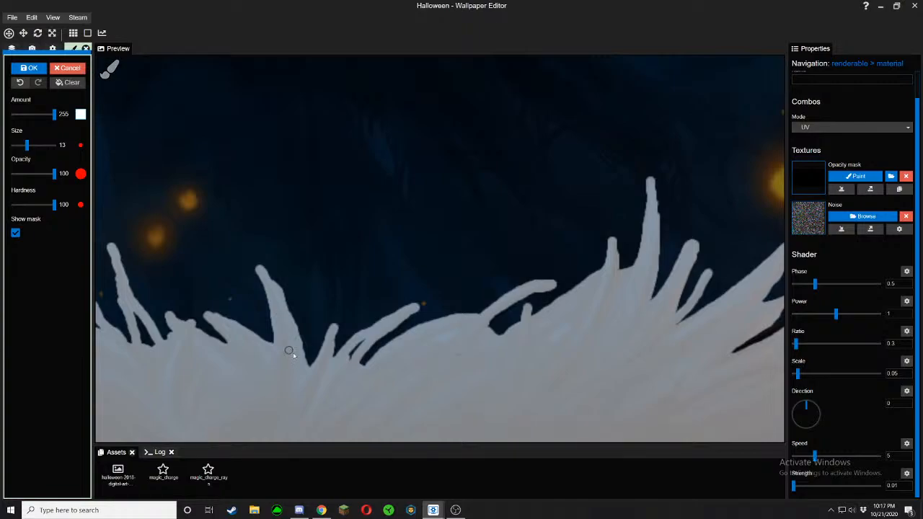
{"action": "left_click_drag", "start_coordinate": [340, 361], "coordinate": [627, 358]}
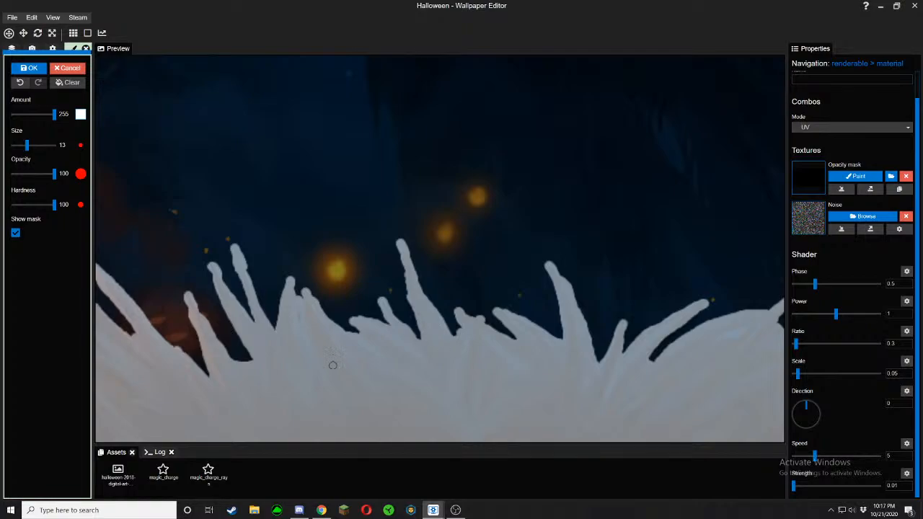
Review the full mask, hide it, and set the shader's Strength to 0.39
{"action": "scroll", "coordinate": [332, 366], "scroll_direction": "down", "scroll_amount": 5}
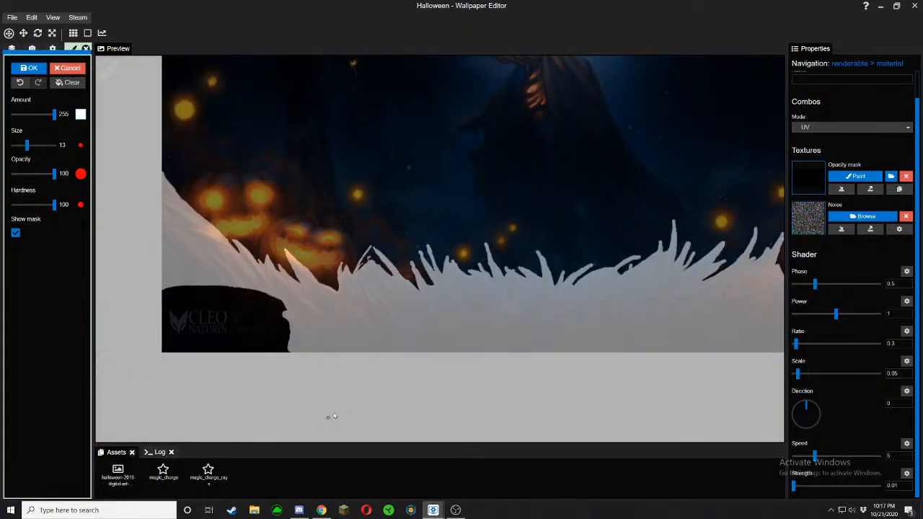
{"action": "scroll", "coordinate": [334, 416], "scroll_direction": "down", "scroll_amount": 1}
{"action": "left_click_drag", "start_coordinate": [353, 405], "coordinate": [264, 440]}
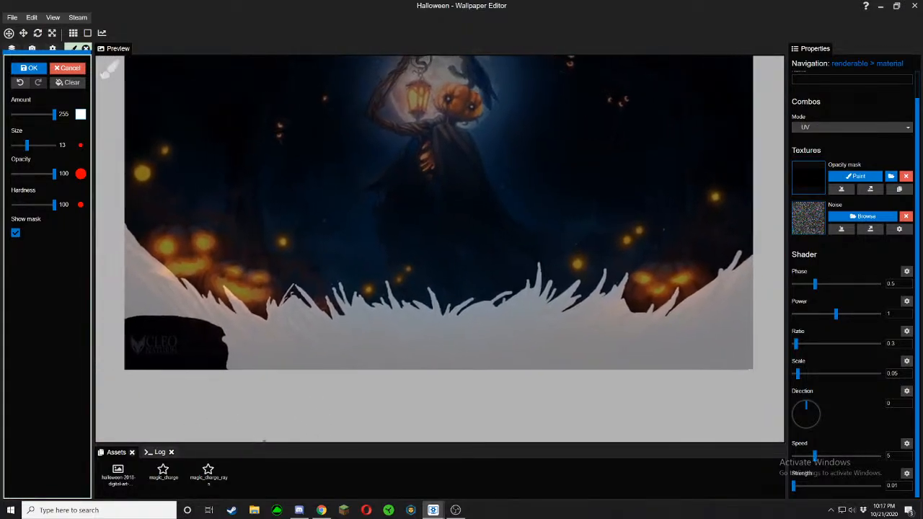
{"action": "left_click", "coordinate": [16, 234]}
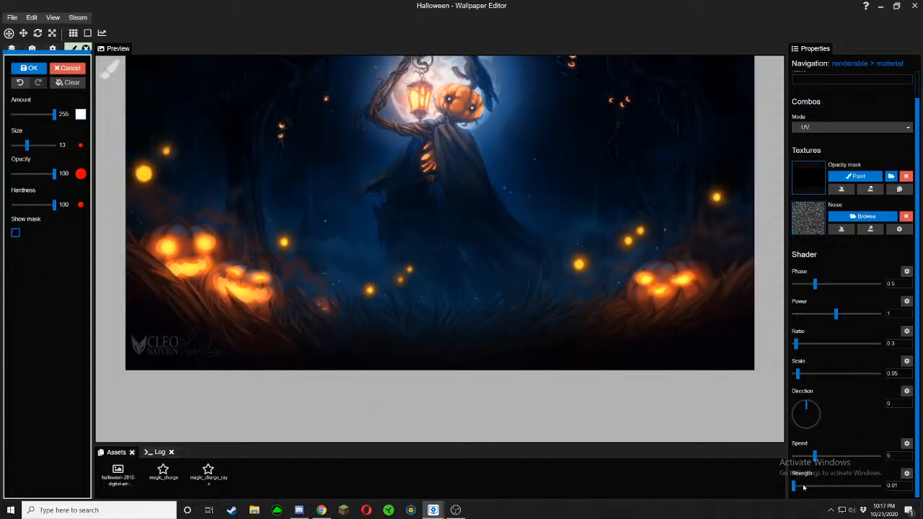
{"action": "left_click_drag", "start_coordinate": [803, 487], "coordinate": [800, 488]}
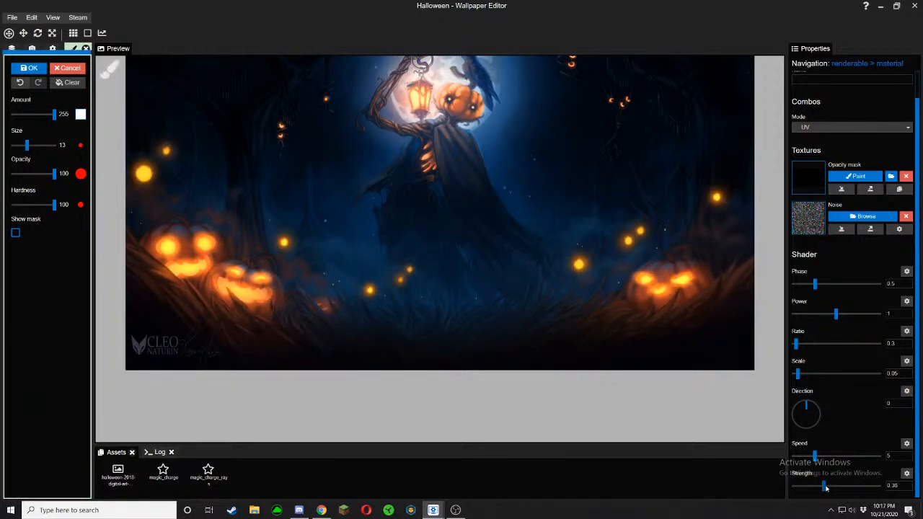
Check the shader's movement on the grass beside the right pumpkin and save the project
{"action": "scroll", "coordinate": [651, 391], "scroll_direction": "up", "scroll_amount": 5}
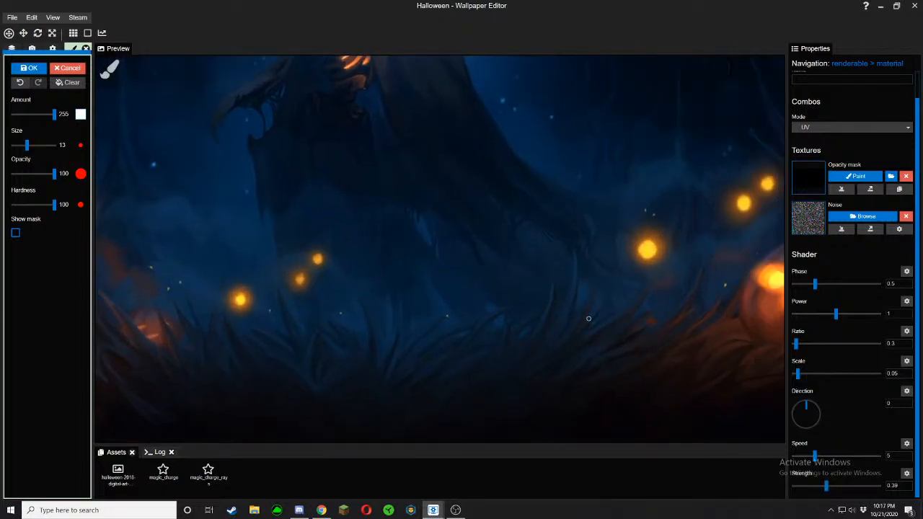
{"action": "scroll", "coordinate": [615, 324], "scroll_direction": "up", "scroll_amount": 3}
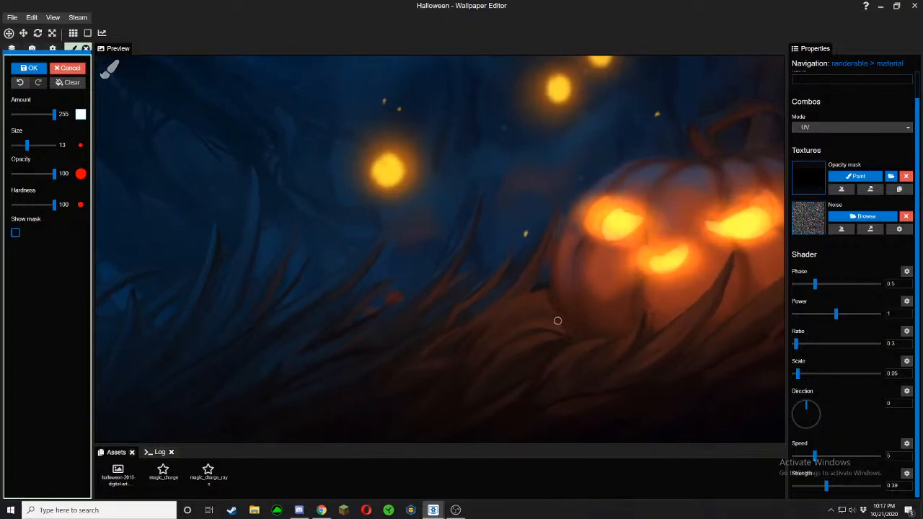
{"action": "scroll", "coordinate": [562, 324], "scroll_direction": "up", "scroll_amount": 2}
{"action": "scroll", "coordinate": [607, 350], "scroll_direction": "up", "scroll_amount": 3}
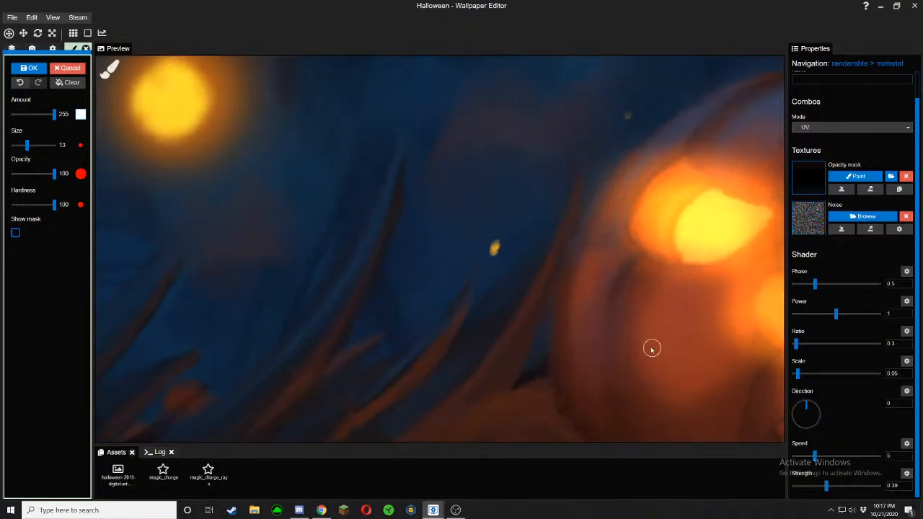
{"action": "key", "text": "ctrl+s"}
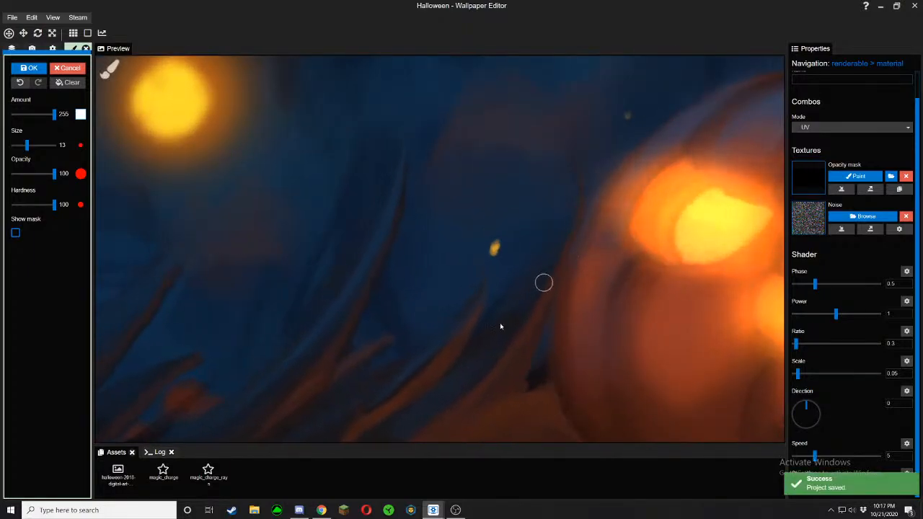
Compare the moving grass beside the right pumpkin with the mask, and set the shader's Direction to 53.1301
{"action": "scroll", "coordinate": [499, 324], "scroll_direction": "down", "scroll_amount": 4}
{"action": "scroll", "coordinate": [506, 327], "scroll_direction": "down", "scroll_amount": 1}
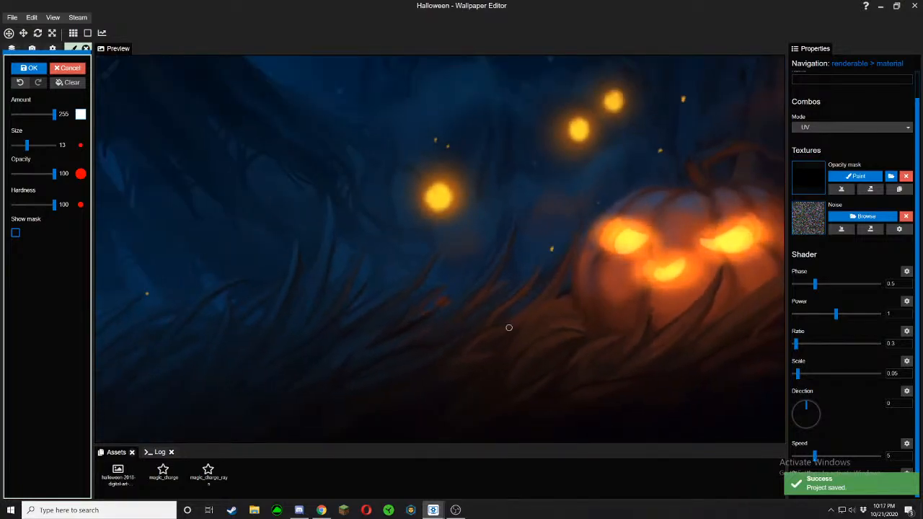
{"action": "left_click_drag", "start_coordinate": [509, 327], "coordinate": [591, 330]}
{"action": "scroll", "coordinate": [590, 330], "scroll_direction": "down", "scroll_amount": 1}
{"action": "scroll", "coordinate": [590, 330], "scroll_direction": "down", "scroll_amount": 2}
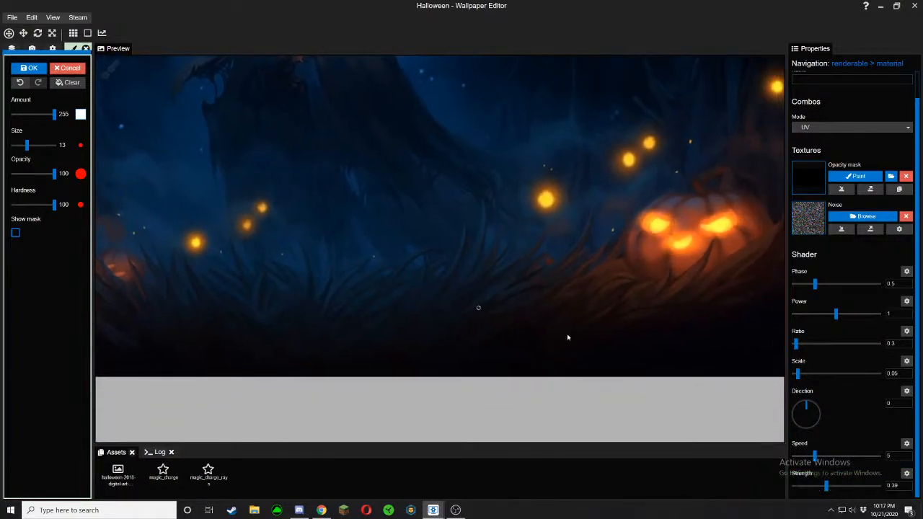
{"action": "left_click", "coordinate": [16, 234]}
{"action": "left_click", "coordinate": [16, 234]}
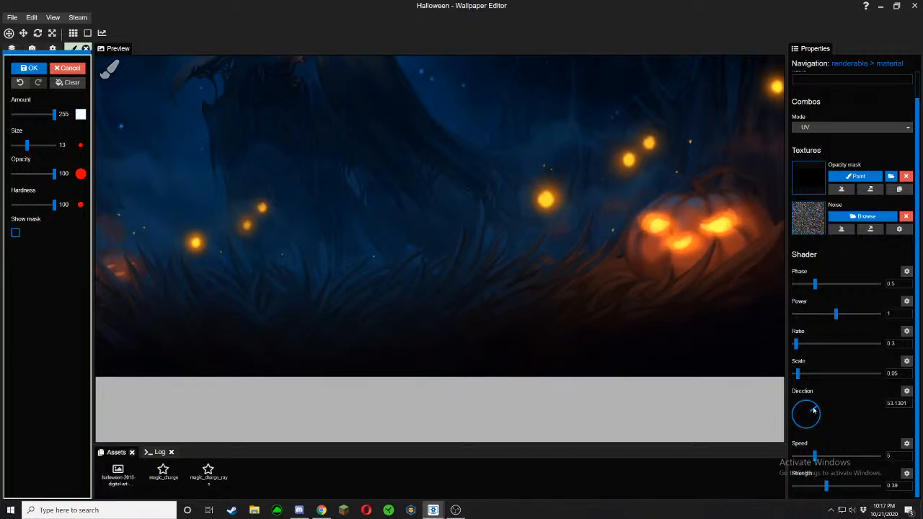
Check the grass movement across the whole foreground and save the project
{"action": "scroll", "coordinate": [389, 317], "scroll_direction": "down", "scroll_amount": 2}
{"action": "left_click_drag", "start_coordinate": [385, 314], "coordinate": [460, 401]}
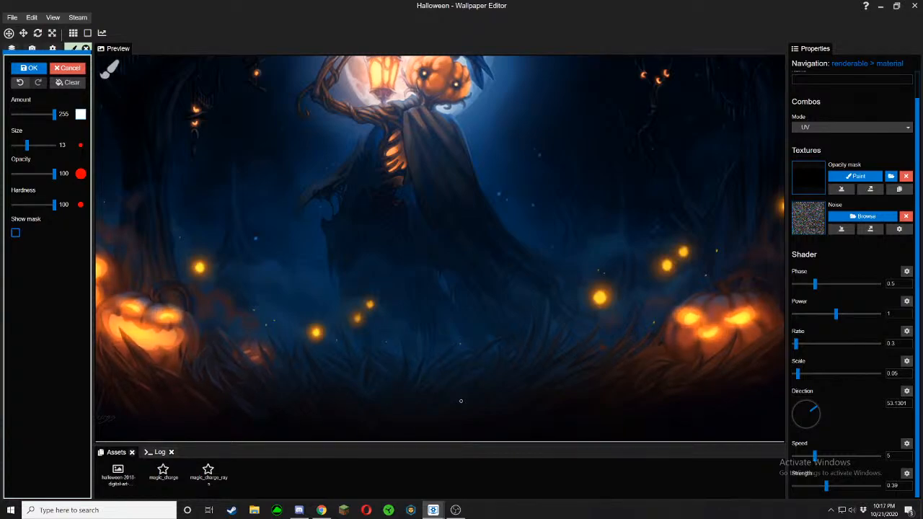
{"action": "left_click_drag", "start_coordinate": [461, 401], "coordinate": [590, 409]}
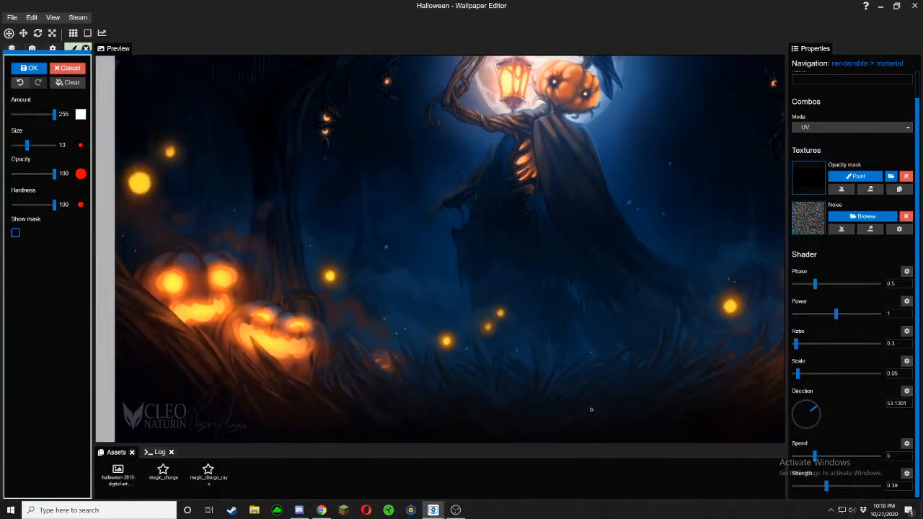
{"action": "left_click_drag", "start_coordinate": [591, 409], "coordinate": [498, 383]}
{"action": "key", "text": "ctrl+s"}
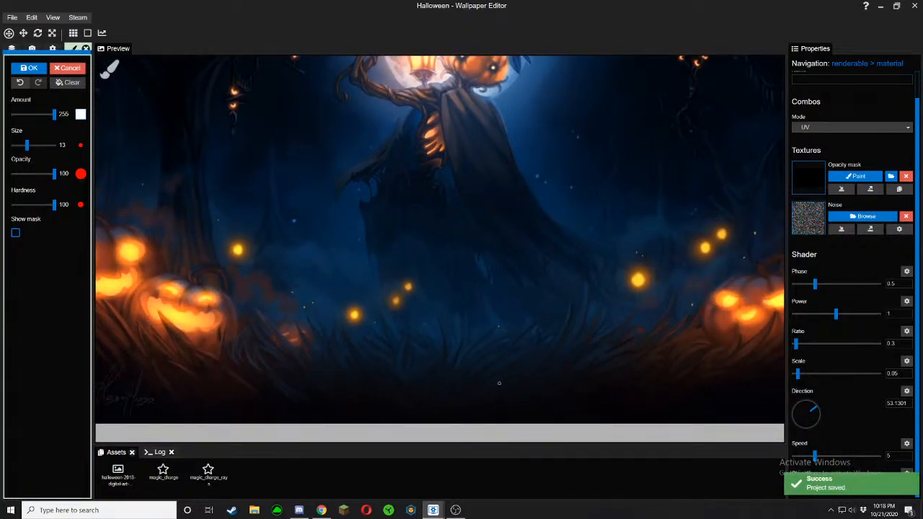
Examine the grass movement from the centre of the scene to the small dim pumpkin for distortion around the blades
{"action": "left_click_drag", "start_coordinate": [499, 383], "coordinate": [435, 384]}
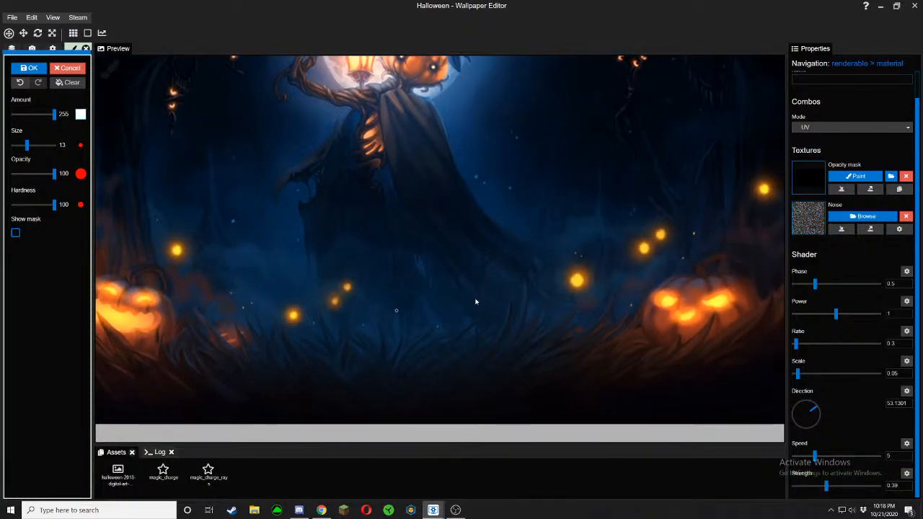
{"action": "scroll", "coordinate": [520, 329], "scroll_direction": "up", "scroll_amount": 3}
{"action": "scroll", "coordinate": [520, 329], "scroll_direction": "up", "scroll_amount": 2}
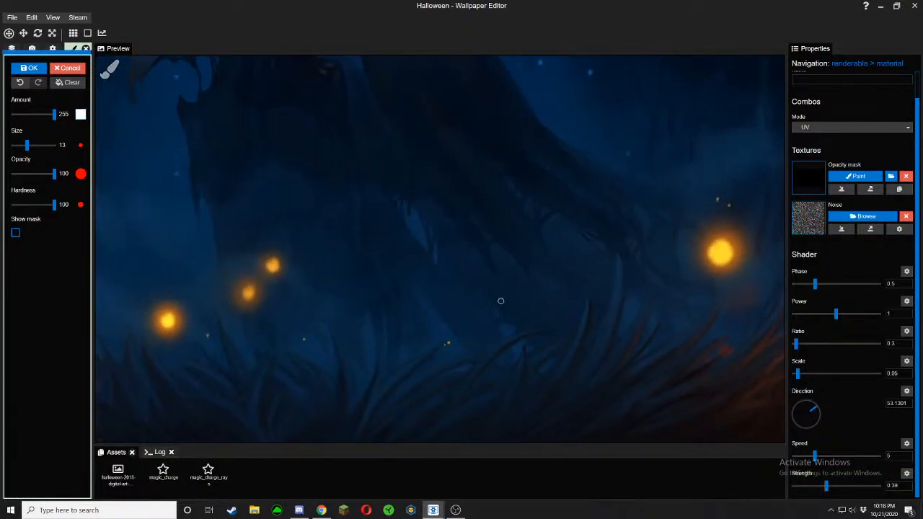
{"action": "scroll", "coordinate": [488, 356], "scroll_direction": "up", "scroll_amount": 1}
{"action": "scroll", "coordinate": [488, 356], "scroll_direction": "up", "scroll_amount": 1}
{"action": "mouse_move", "coordinate": [488, 356]}
{"action": "left_mouse_down"}
{"action": "mouse_move", "coordinate": [525, 270]}
{"action": "mouse_move", "coordinate": [626, 254]}
{"action": "left_mouse_up"}
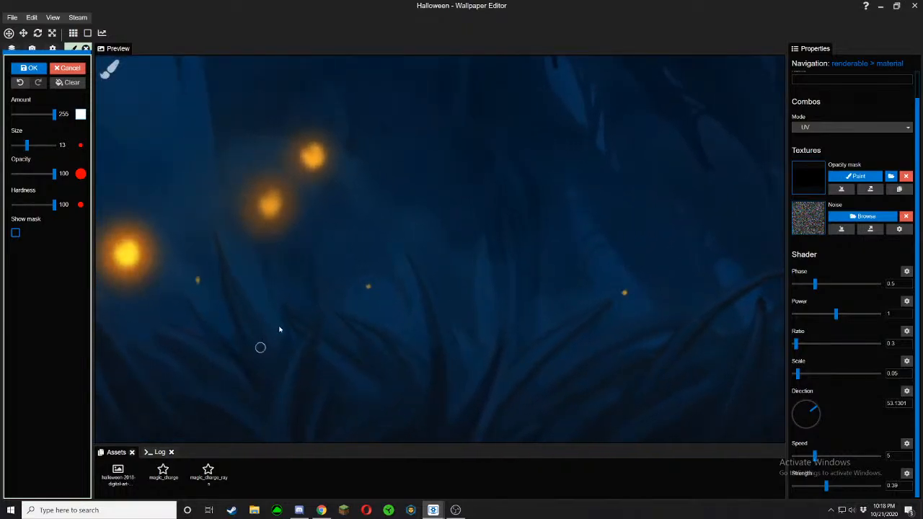
{"action": "mouse_move", "coordinate": [183, 354]}
{"action": "left_mouse_down"}
{"action": "mouse_move", "coordinate": [395, 317]}
{"action": "mouse_move", "coordinate": [533, 319]}
{"action": "left_mouse_up"}
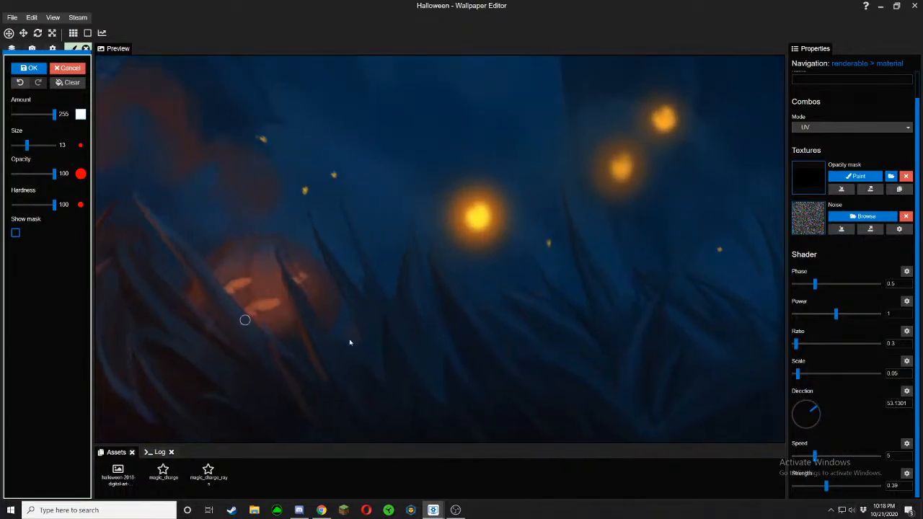
{"action": "scroll", "coordinate": [259, 320], "scroll_direction": "up", "scroll_amount": 1}
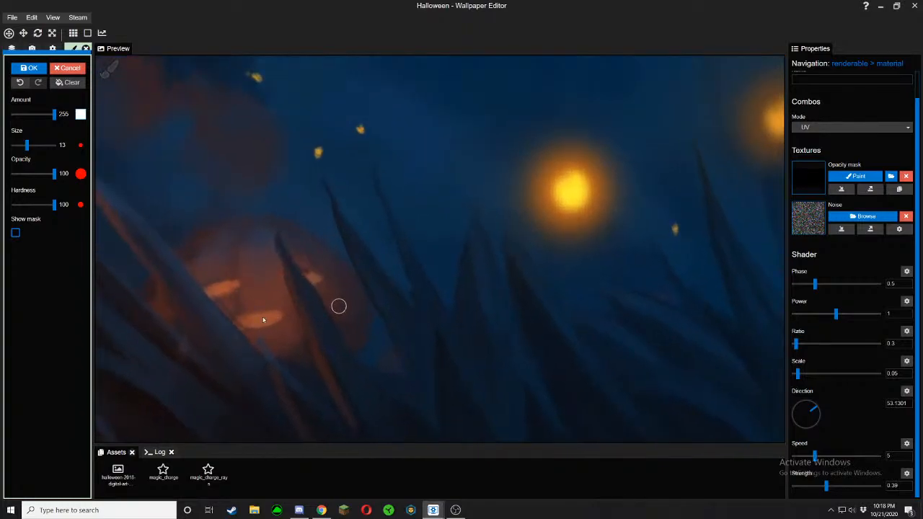
{"action": "left_click_drag", "start_coordinate": [263, 320], "coordinate": [337, 324]}
{"action": "scroll", "coordinate": [250, 317], "scroll_direction": "up", "scroll_amount": 2}
{"action": "scroll", "coordinate": [246, 318], "scroll_direction": "down", "scroll_amount": 1}
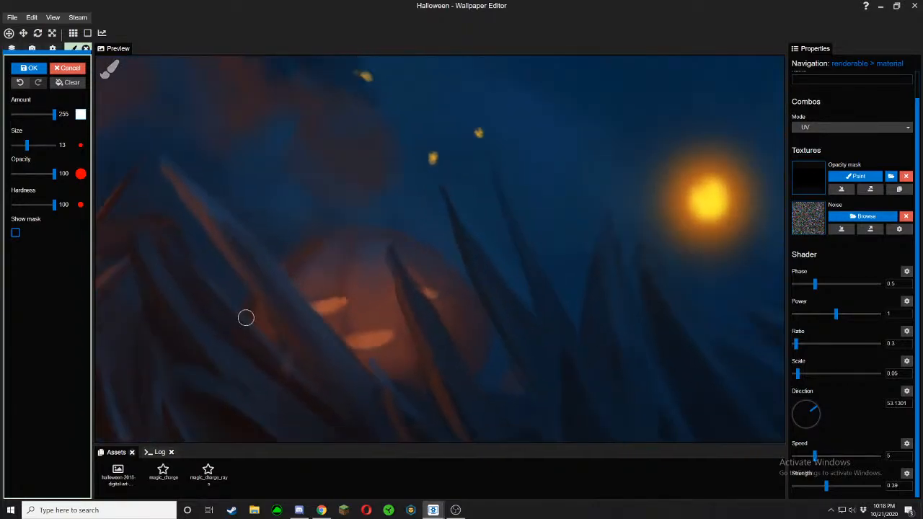
Examine the grass in front of the two large left pumpkins and around the small dim pumpkin for unwanted movement
{"action": "scroll", "coordinate": [246, 317], "scroll_direction": "down", "scroll_amount": 4}
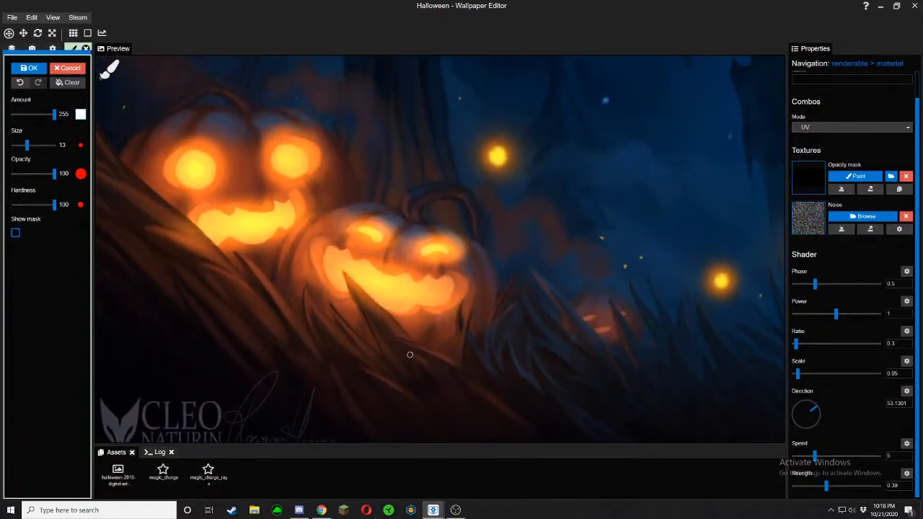
{"action": "left_click_drag", "start_coordinate": [410, 354], "coordinate": [472, 383]}
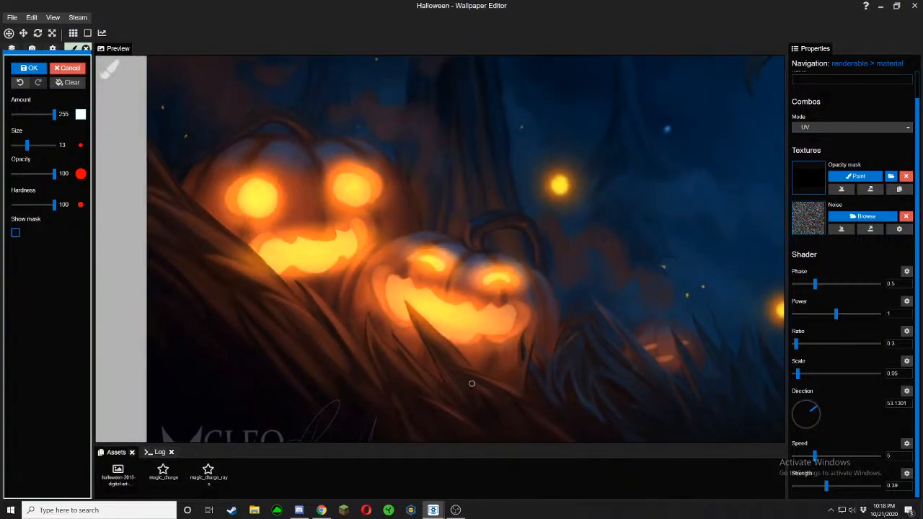
{"action": "scroll", "coordinate": [245, 317], "scroll_direction": "up", "scroll_amount": 1}
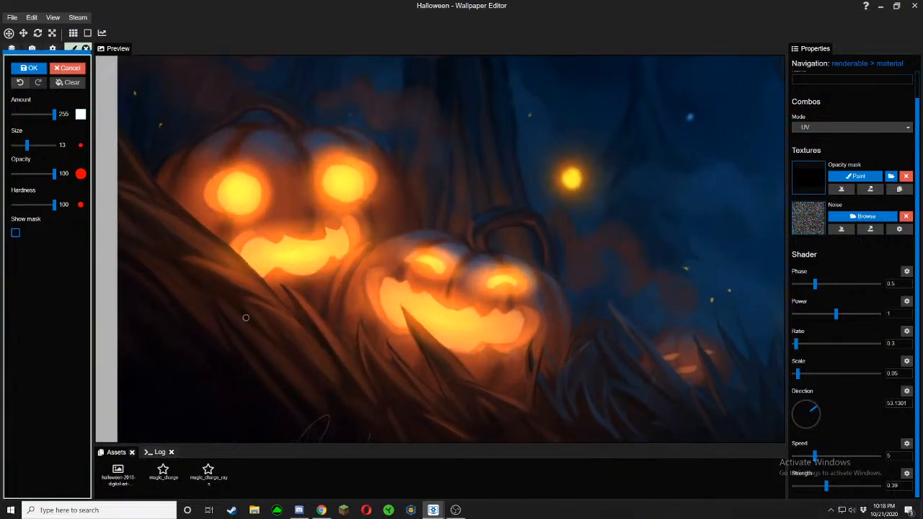
{"action": "scroll", "coordinate": [246, 317], "scroll_direction": "up", "scroll_amount": 2}
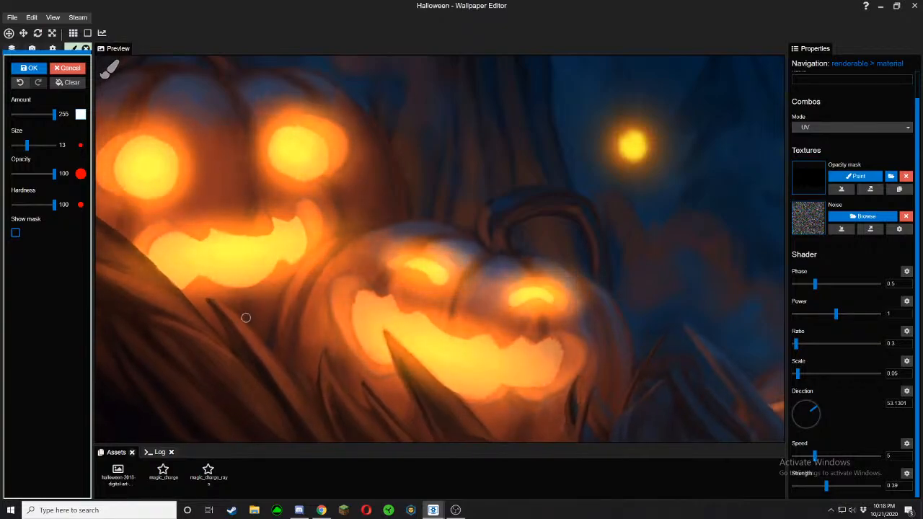
{"action": "left_click_drag", "start_coordinate": [241, 317], "coordinate": [47, 250]}
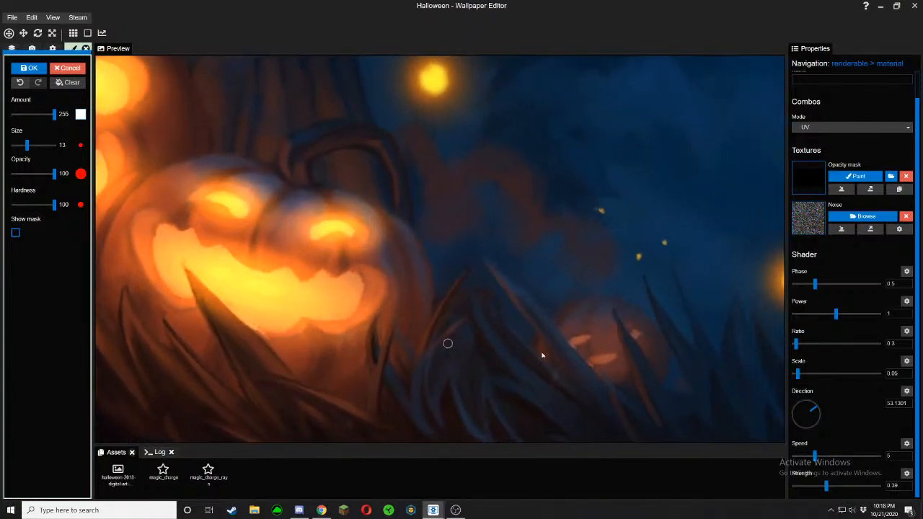
{"action": "left_click_drag", "start_coordinate": [641, 358], "coordinate": [531, 334]}
{"action": "scroll", "coordinate": [628, 353], "scroll_direction": "up", "scroll_amount": 5}
{"action": "left_click_drag", "start_coordinate": [612, 347], "coordinate": [272, 273]}
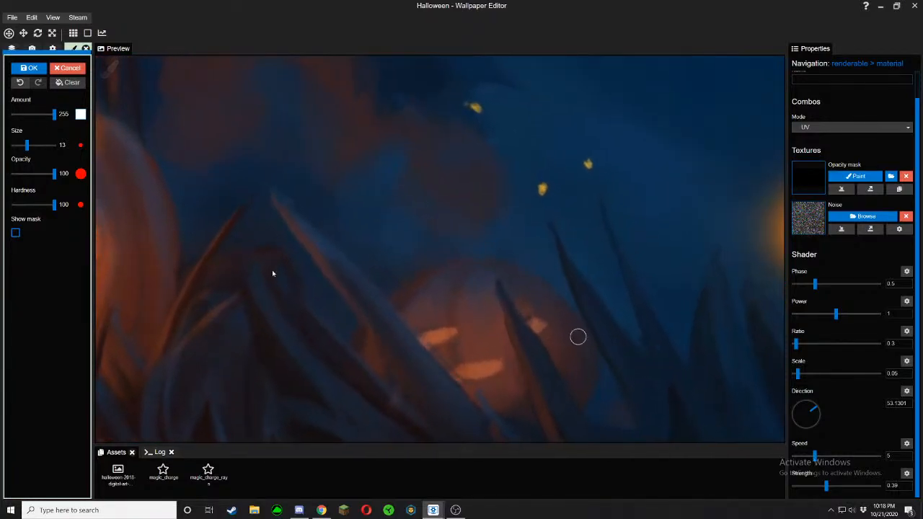
Show the mask and erase its excess at Amount 0 along the blade crossing the small dim pumpkin
{"action": "left_click", "coordinate": [15, 232]}
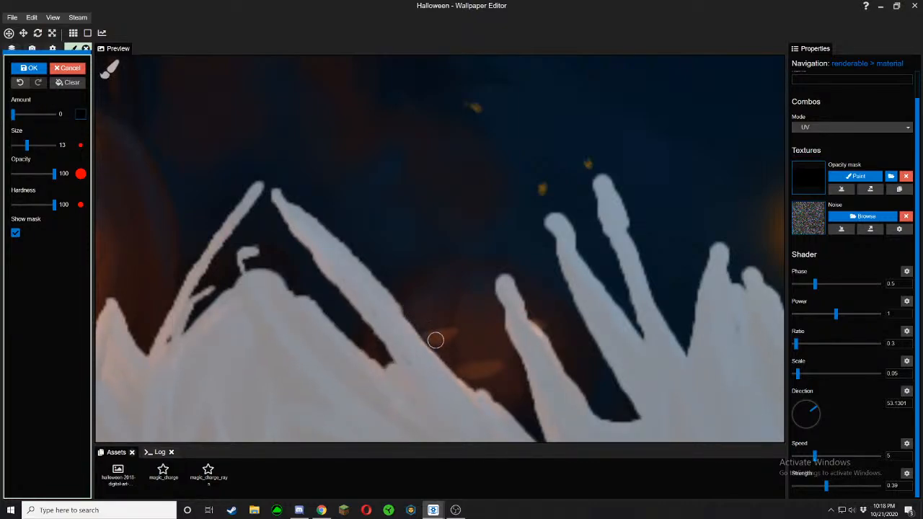
{"action": "left_click", "coordinate": [15, 233]}
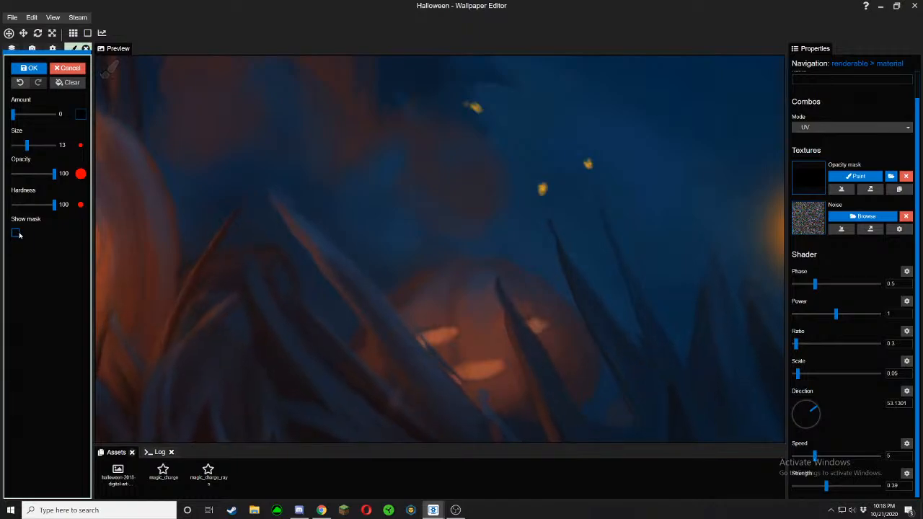
{"action": "left_click", "coordinate": [16, 233]}
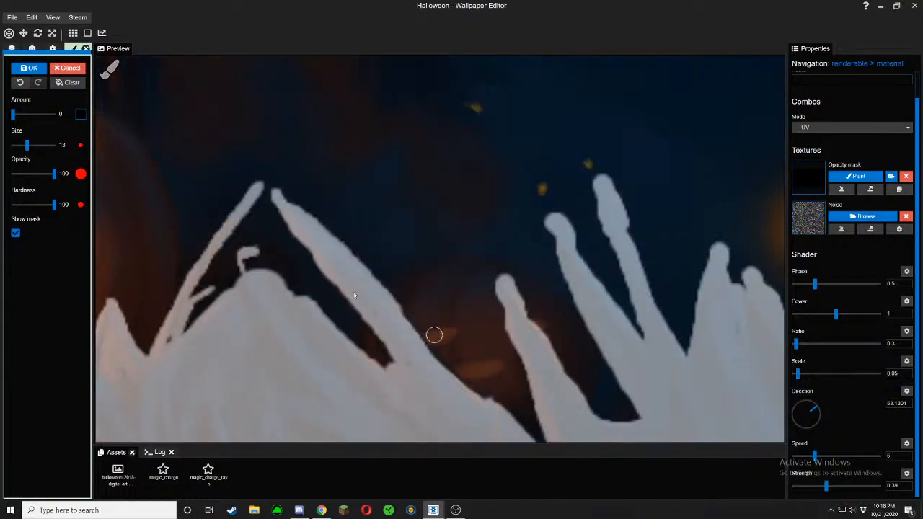
Refine the mask edge along the blades over the small pumpkin with Amount 255 and brush size 2, and hide the mask
{"action": "scroll", "coordinate": [420, 330], "scroll_direction": "up", "scroll_amount": 8}
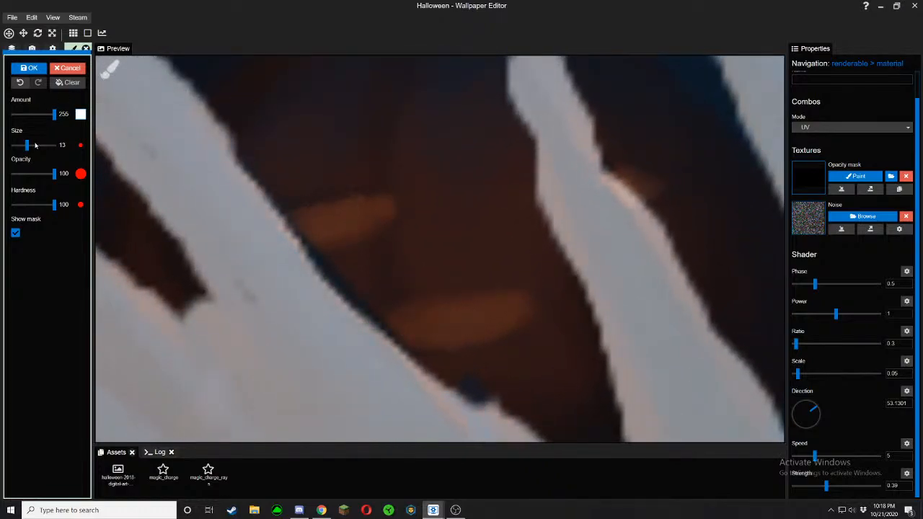
{"action": "left_click_drag", "start_coordinate": [29, 146], "coordinate": [22, 146]}
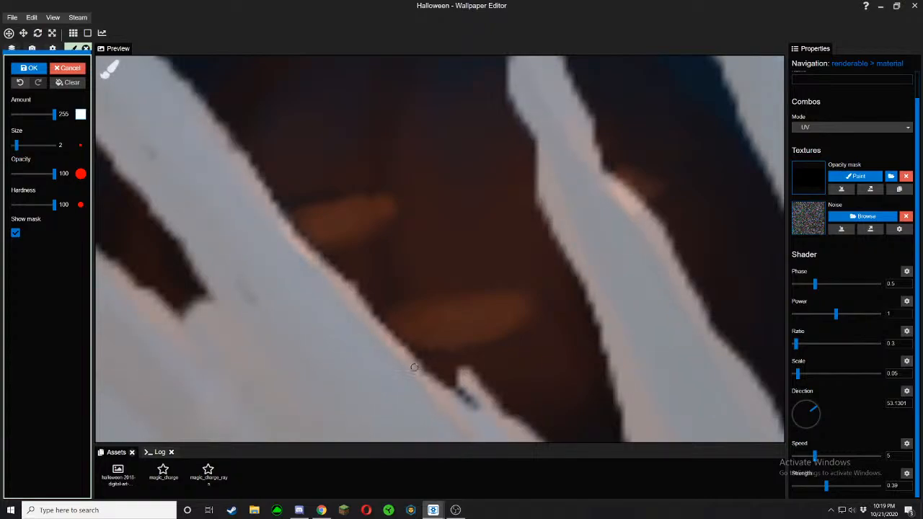
{"action": "scroll", "coordinate": [440, 346], "scroll_direction": "down", "scroll_amount": 3}
{"action": "left_click", "coordinate": [15, 232]}
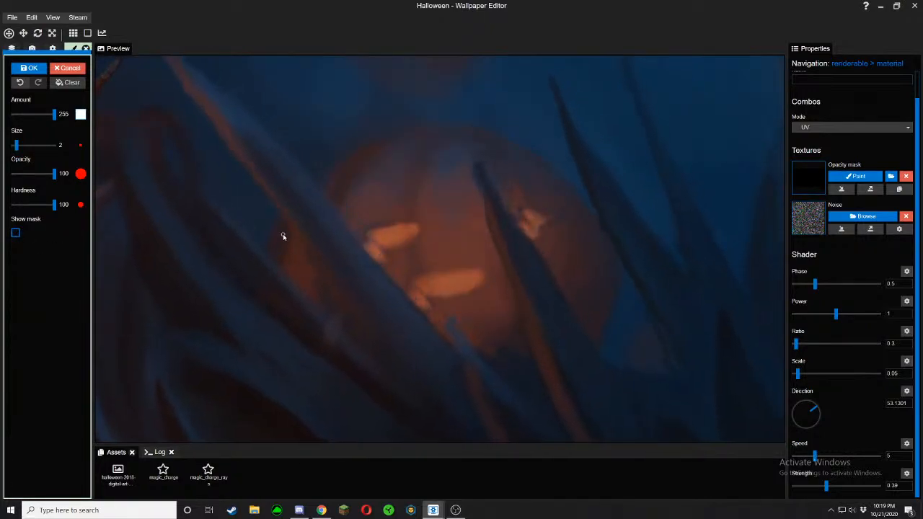
Adjust the shader's Speed to 7.78 and Strength to 0.4, and save the project
{"action": "scroll", "coordinate": [322, 236], "scroll_direction": "down", "scroll_amount": 4}
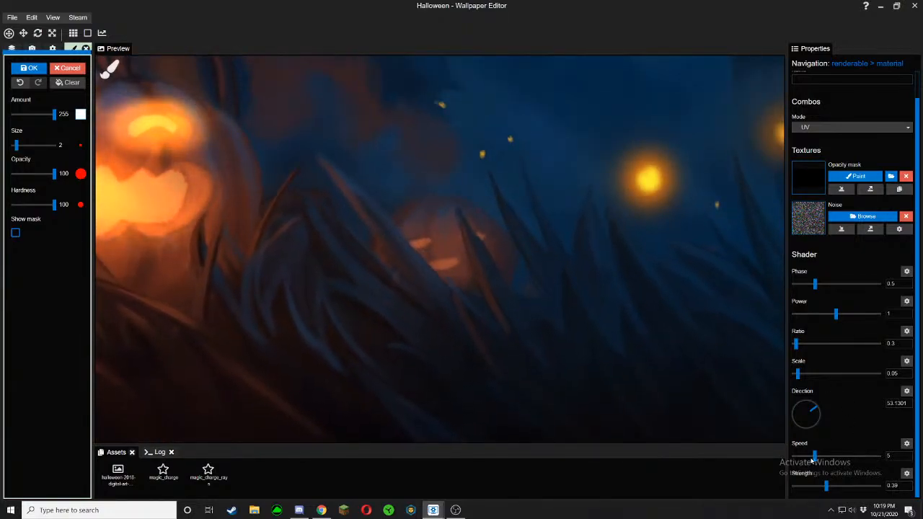
{"action": "left_click_drag", "start_coordinate": [826, 487], "coordinate": [818, 488]}
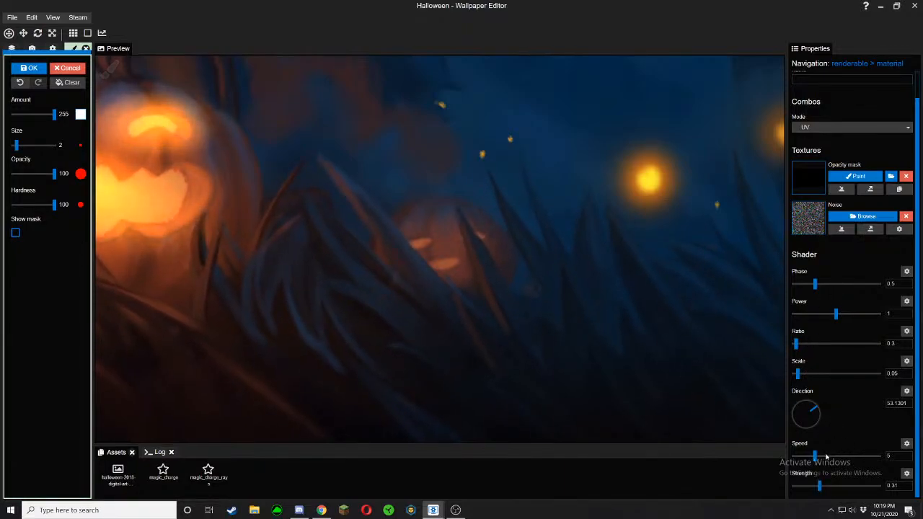
{"action": "left_click_drag", "start_coordinate": [815, 456], "coordinate": [836, 457]}
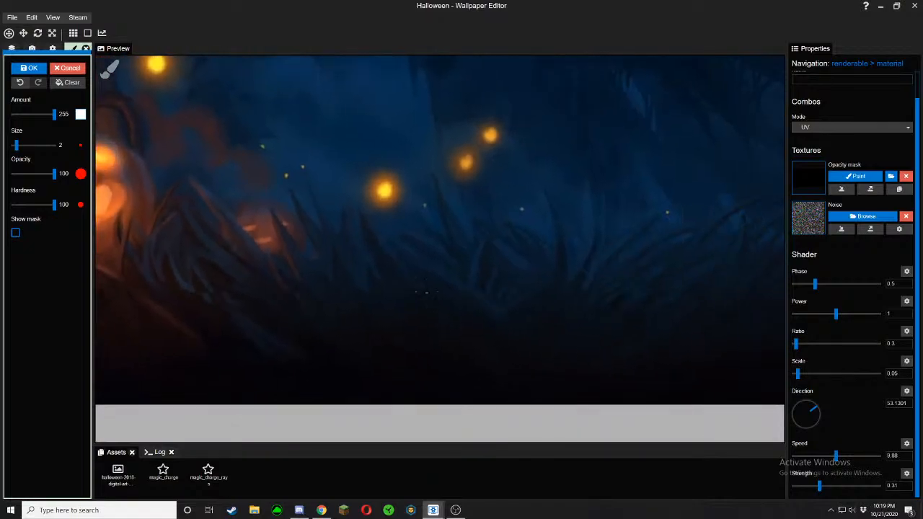
{"action": "left_click", "coordinate": [828, 455]}
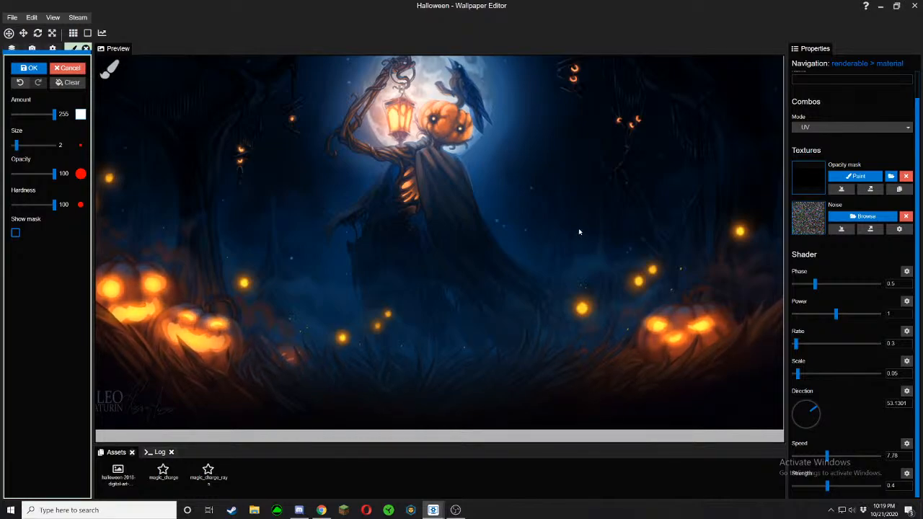
{"action": "key", "text": "ctrl+s"}
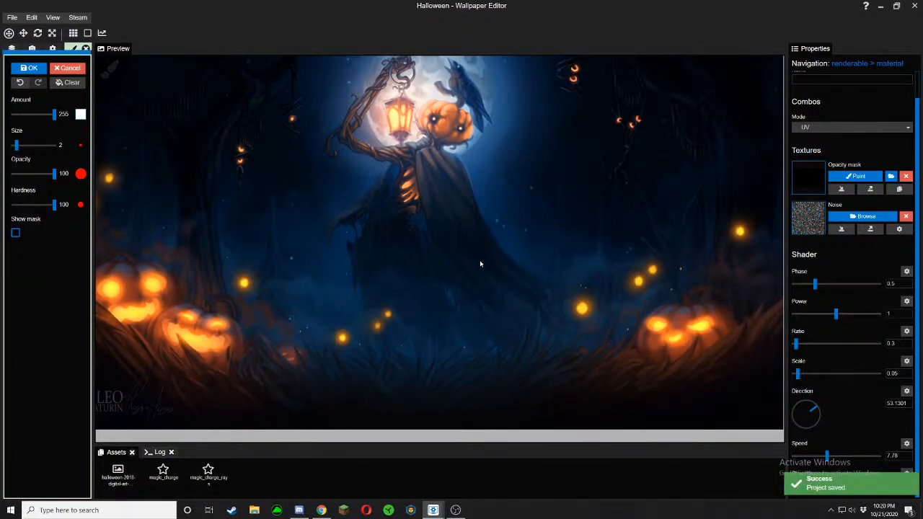
Show the mask, try a size 32 brush stroke in the dark area beside the scarecrow's arm, and undo it
{"action": "scroll", "coordinate": [480, 264], "scroll_direction": "down", "scroll_amount": 2}
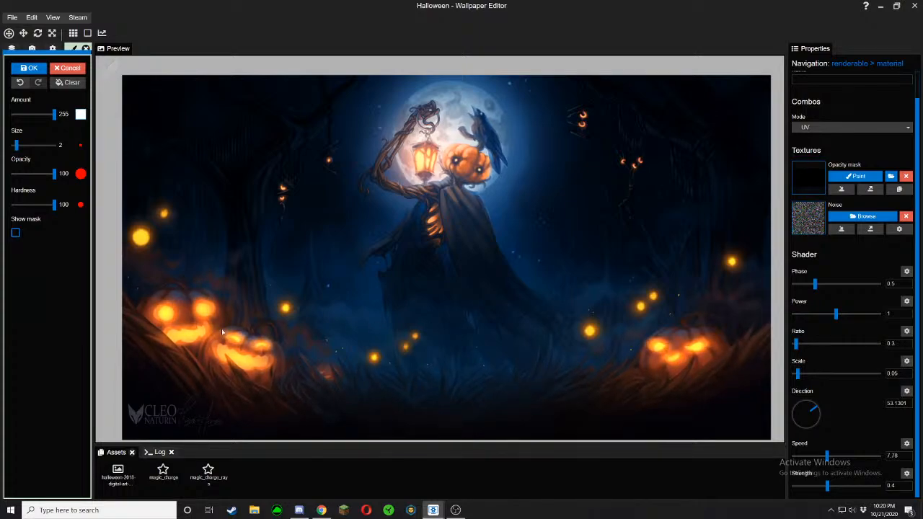
{"action": "left_click", "coordinate": [16, 233]}
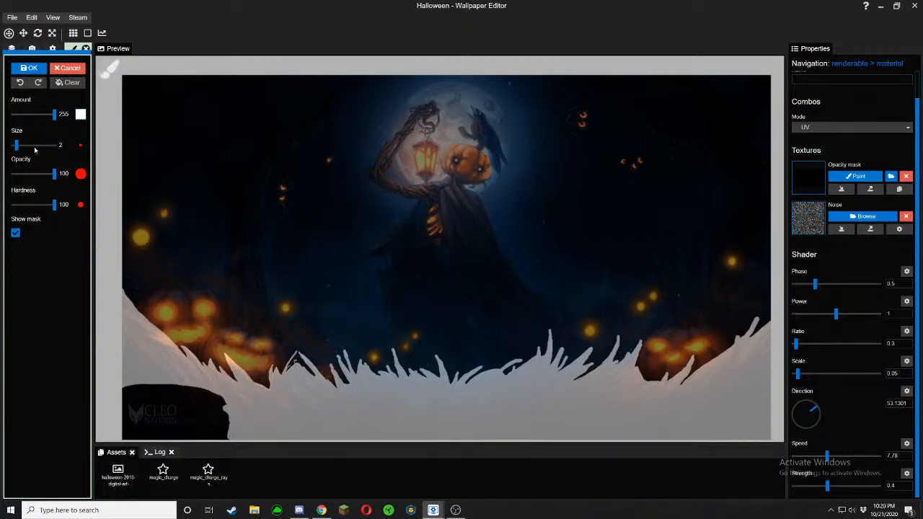
{"action": "left_click", "coordinate": [31, 146]}
{"action": "left_click_drag", "start_coordinate": [365, 192], "coordinate": [357, 247]}
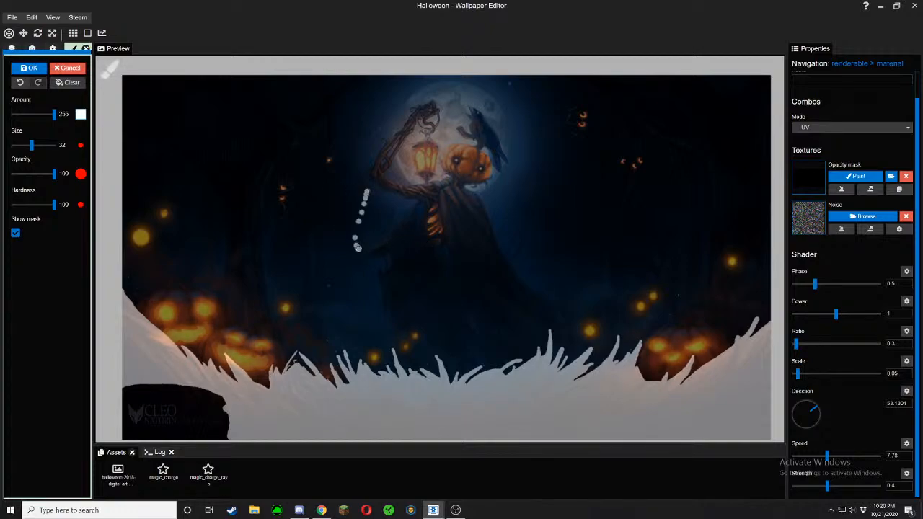
{"action": "left_click", "coordinate": [21, 82]}
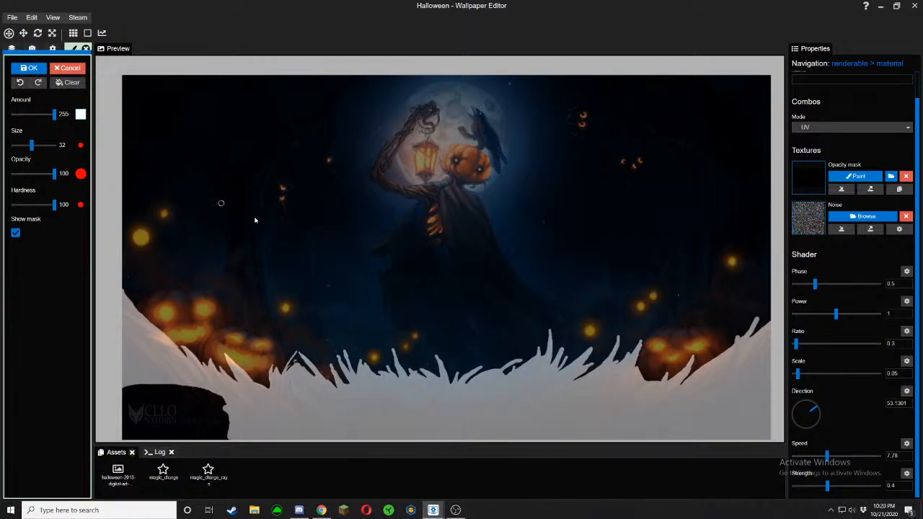
Review the mask along the grass, hide it, and accept the painted opacity mask
{"action": "scroll", "coordinate": [286, 256], "scroll_direction": "up", "scroll_amount": 3}
{"action": "left_click_drag", "start_coordinate": [276, 268], "coordinate": [450, 248]}
{"action": "scroll", "coordinate": [450, 248], "scroll_direction": "down", "scroll_amount": 2}
{"action": "mouse_move", "coordinate": [278, 267]}
{"action": "left_mouse_down"}
{"action": "mouse_move", "coordinate": [97, 295]}
{"action": "mouse_move", "coordinate": [106, 277]}
{"action": "left_mouse_up"}
{"action": "scroll", "coordinate": [233, 277], "scroll_direction": "down", "scroll_amount": 1}
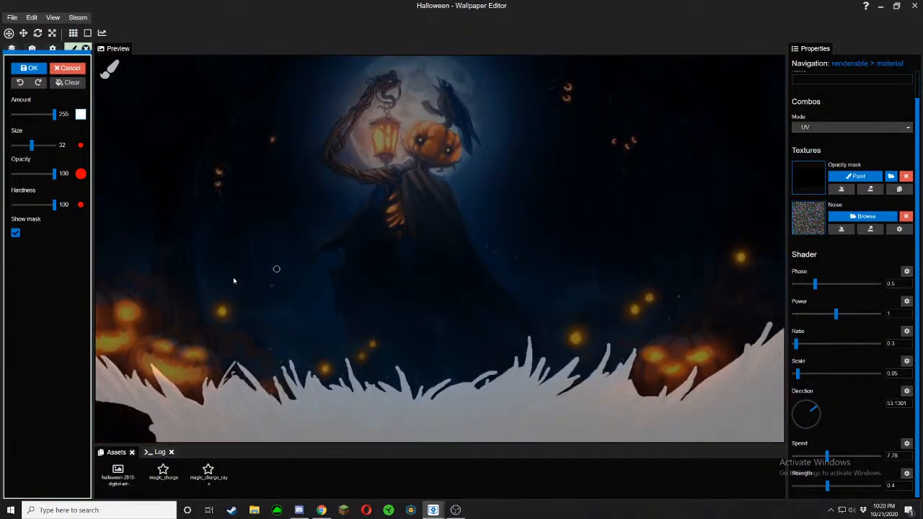
{"action": "left_click", "coordinate": [15, 232]}
{"action": "left_click", "coordinate": [24, 69]}
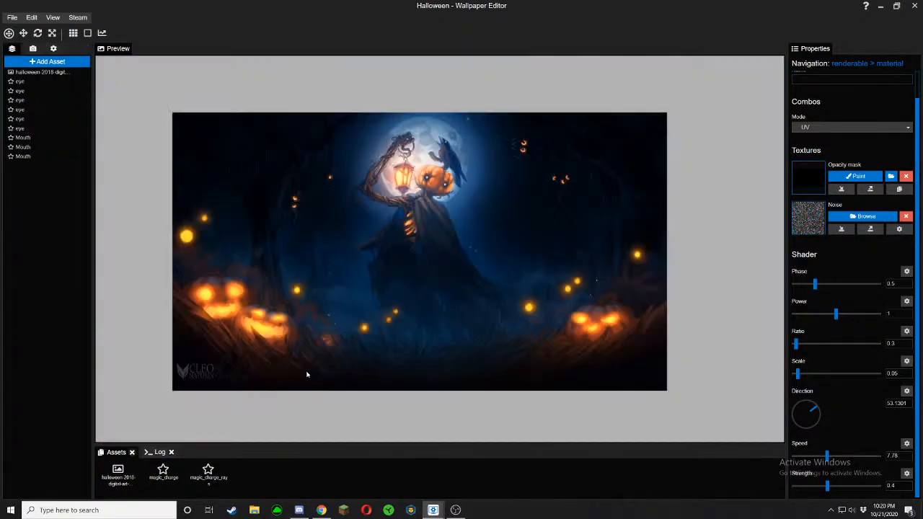
Inspect the grass movement along the wallpaper's lower part and around the scarecrow, and save the project
{"action": "scroll", "coordinate": [438, 325], "scroll_direction": "up", "scroll_amount": 6}
{"action": "left_click_drag", "start_coordinate": [437, 326], "coordinate": [437, 299]}
{"action": "scroll", "coordinate": [379, 310], "scroll_direction": "up", "scroll_amount": 4}
{"action": "left_click_drag", "start_coordinate": [378, 310], "coordinate": [383, 282]}
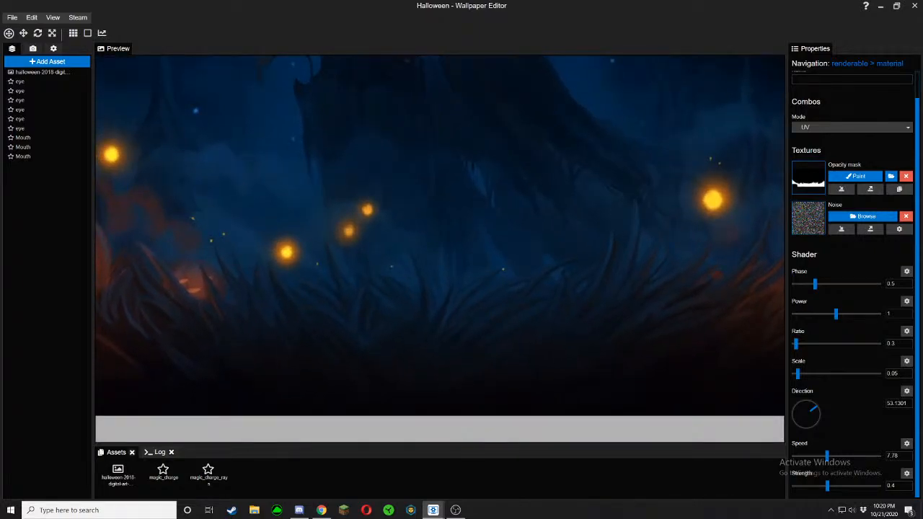
{"action": "left_click_drag", "start_coordinate": [404, 216], "coordinate": [393, 288]}
{"action": "scroll", "coordinate": [393, 288], "scroll_direction": "down", "scroll_amount": 3}
{"action": "left_click_drag", "start_coordinate": [392, 252], "coordinate": [385, 328]}
{"action": "scroll", "coordinate": [393, 310], "scroll_direction": "down", "scroll_amount": 1}
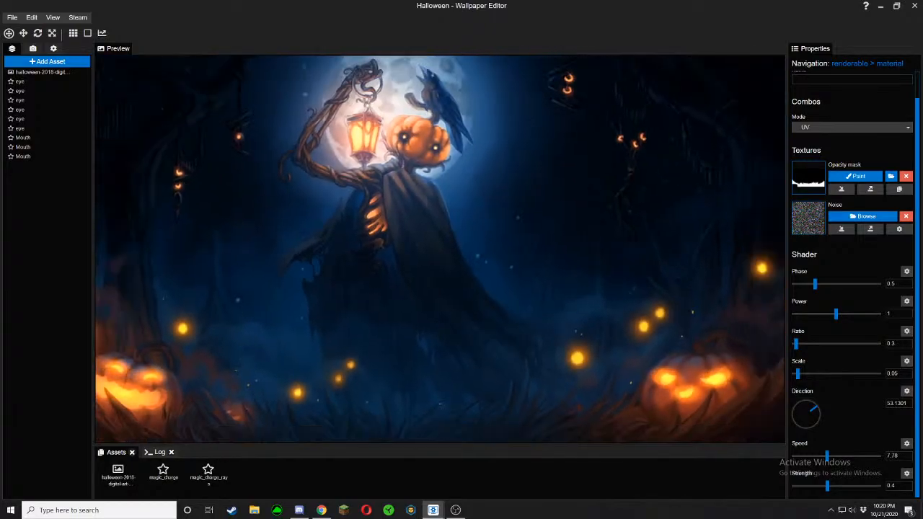
{"action": "key", "text": "ctrl+s"}
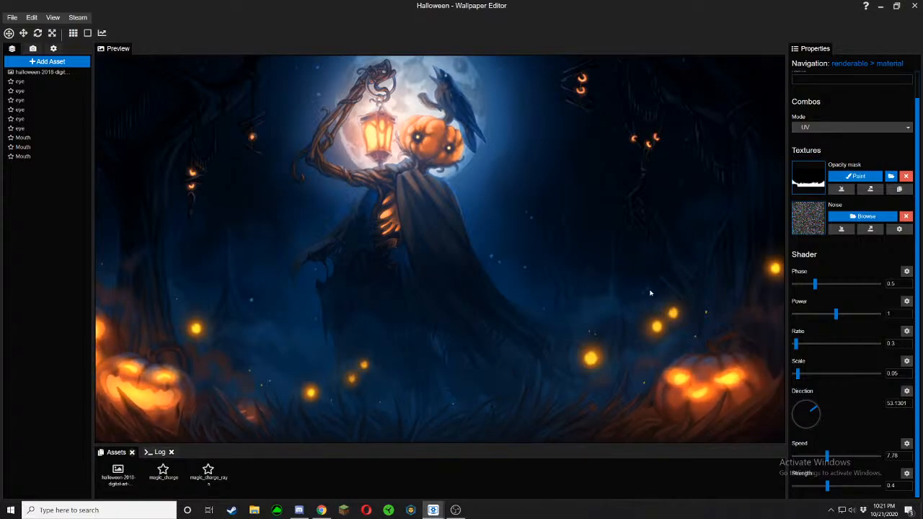
Set the grass sway's Strength to 0.01 and save the project
{"action": "scroll", "coordinate": [399, 166], "scroll_direction": "up", "scroll_amount": 5}
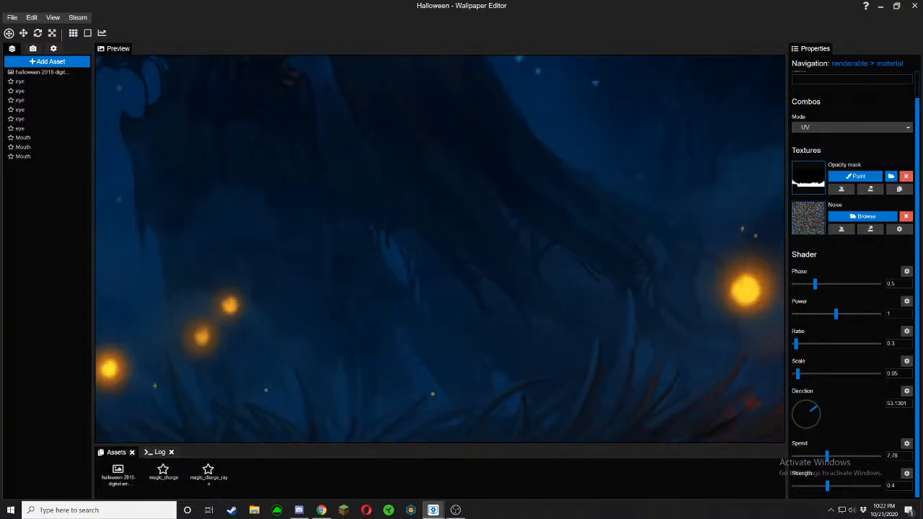
{"action": "left_click_drag", "start_coordinate": [821, 487], "coordinate": [706, 488]}
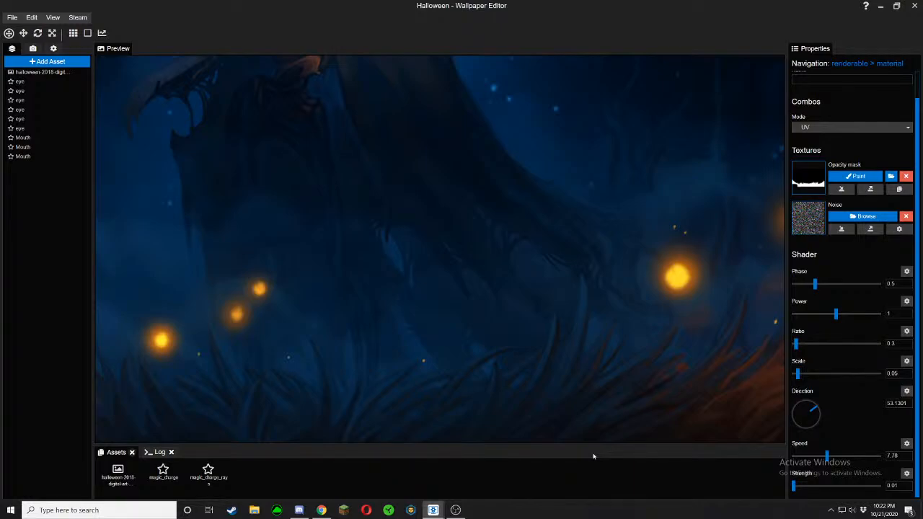
{"action": "key", "text": "ctrl+s"}
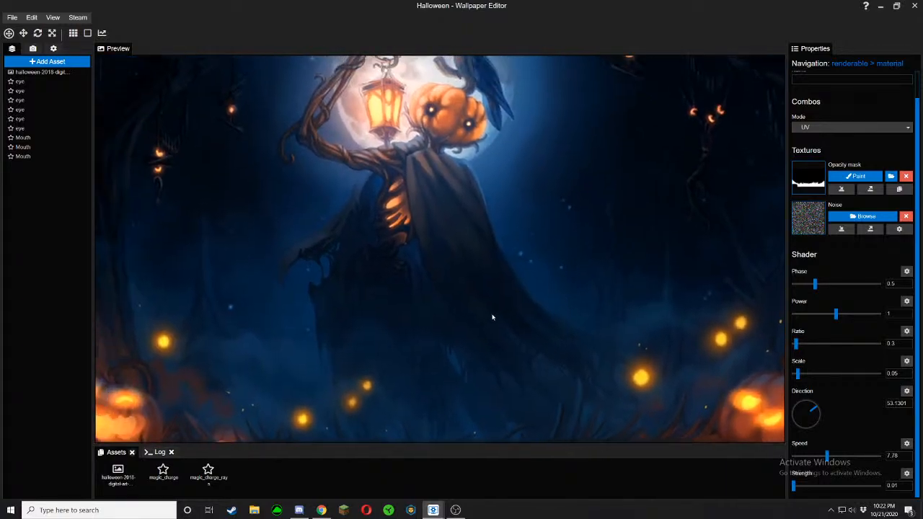
Add another Foliage Sway effect to the Halloween image layer, open its opacity mask for painting, and save the project
{"action": "left_click", "coordinate": [42, 73]}
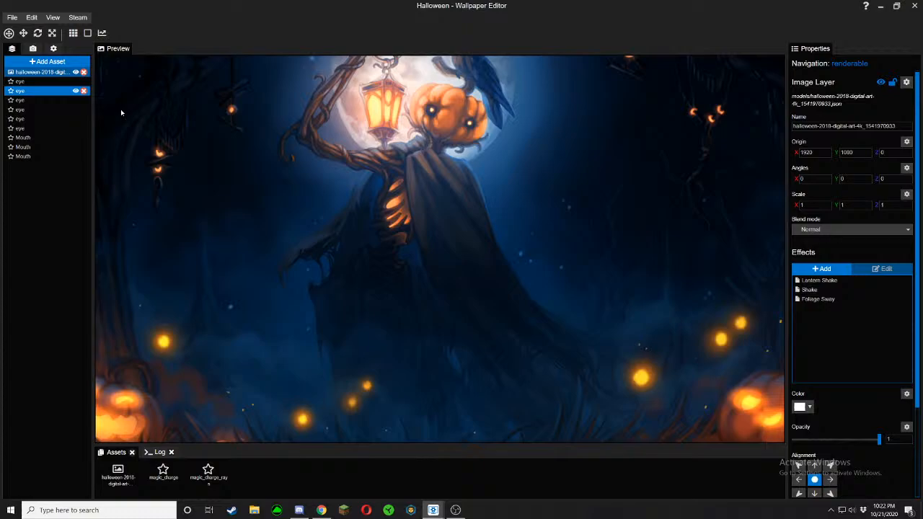
{"action": "left_click", "coordinate": [820, 268]}
{"action": "left_click", "coordinate": [301, 58]}
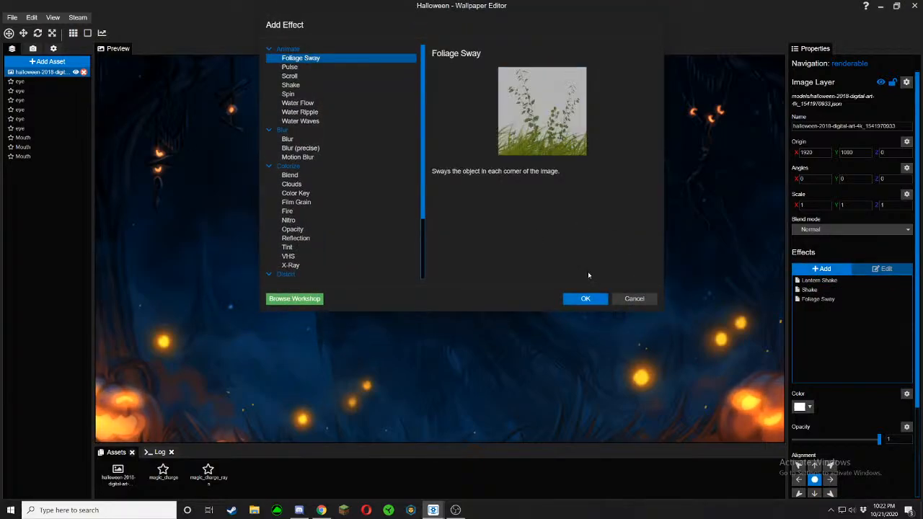
{"action": "left_click", "coordinate": [585, 299]}
{"action": "left_click", "coordinate": [856, 175]}
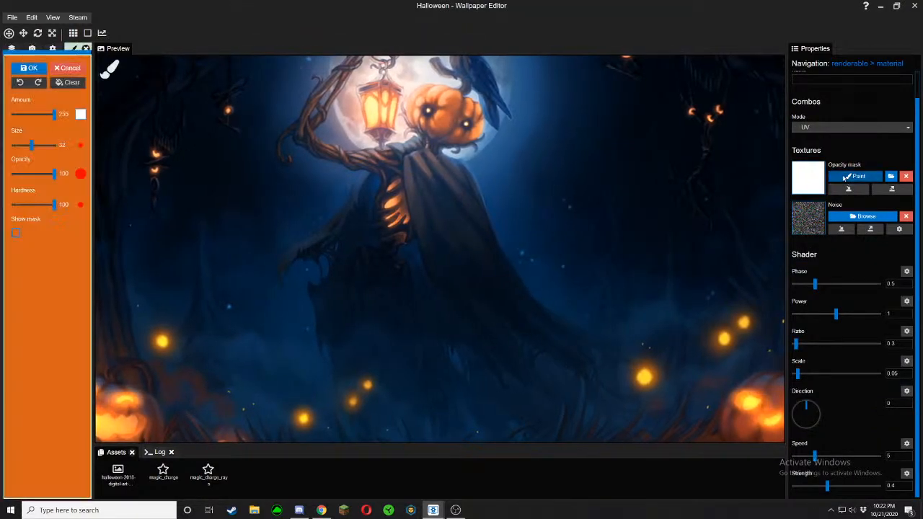
{"action": "scroll", "coordinate": [418, 189], "scroll_direction": "up", "scroll_amount": 5}
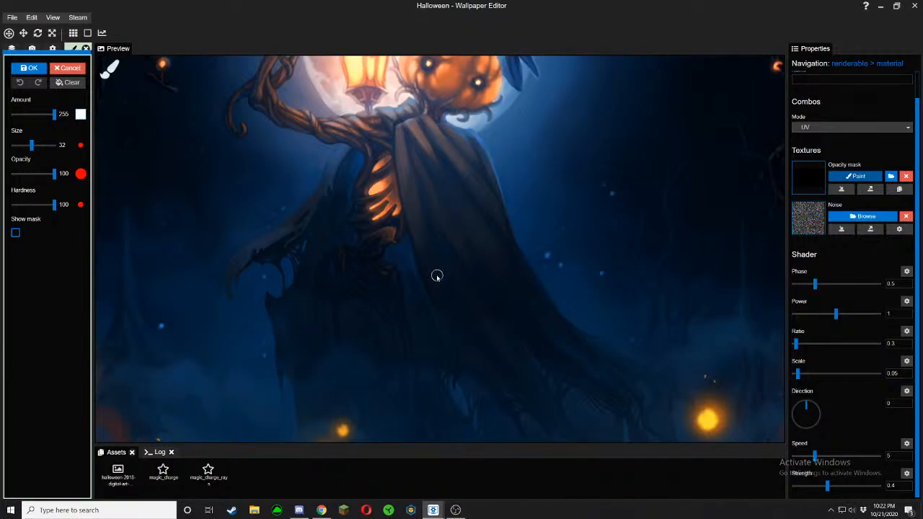
{"action": "key", "text": "ctrl+s"}
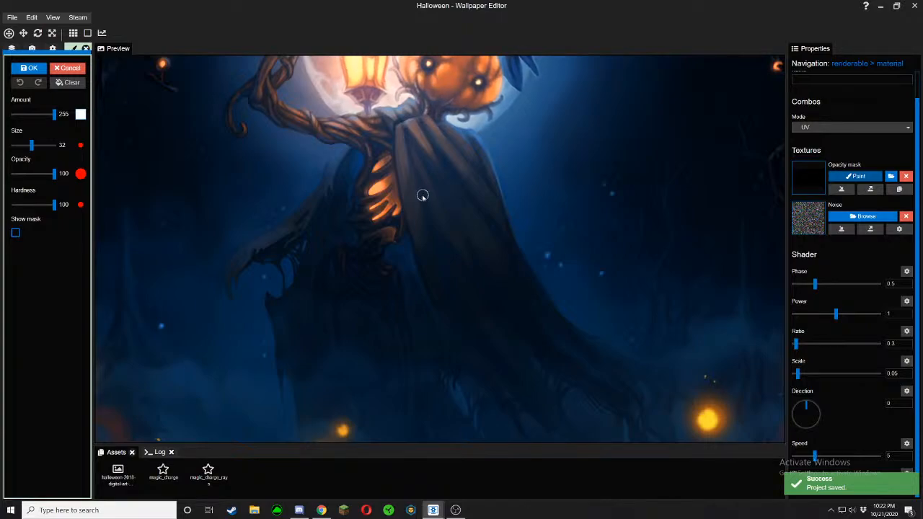
Show the mask, paint a first size 32 stroke on the cloak beside the ribs, and set the new effect's Strength to 0.01
{"action": "scroll", "coordinate": [421, 196], "scroll_direction": "down", "scroll_amount": 2}
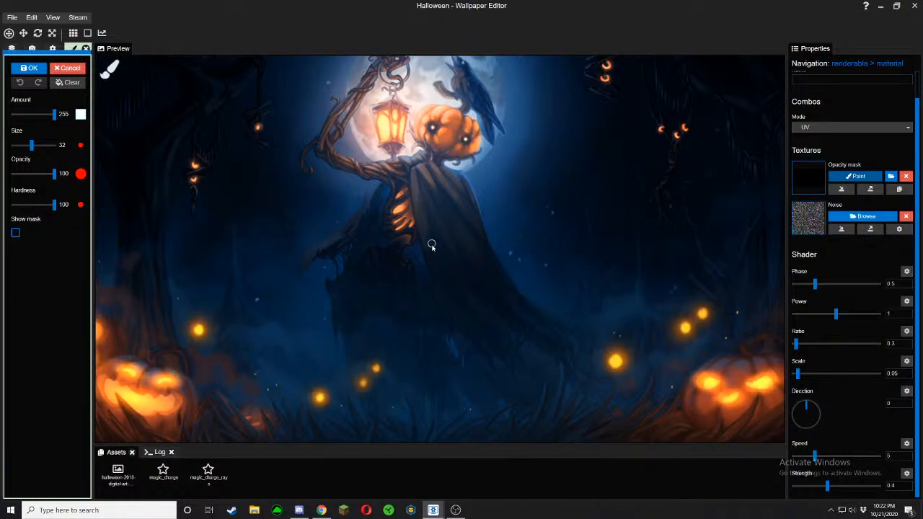
{"action": "scroll", "coordinate": [433, 259], "scroll_direction": "up", "scroll_amount": 3}
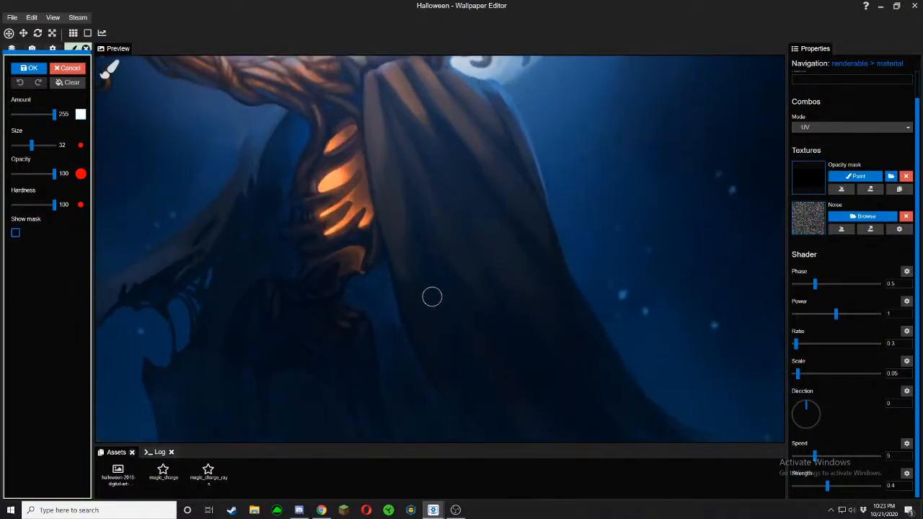
{"action": "left_click", "coordinate": [15, 232]}
{"action": "scroll", "coordinate": [362, 208], "scroll_direction": "down", "scroll_amount": 1}
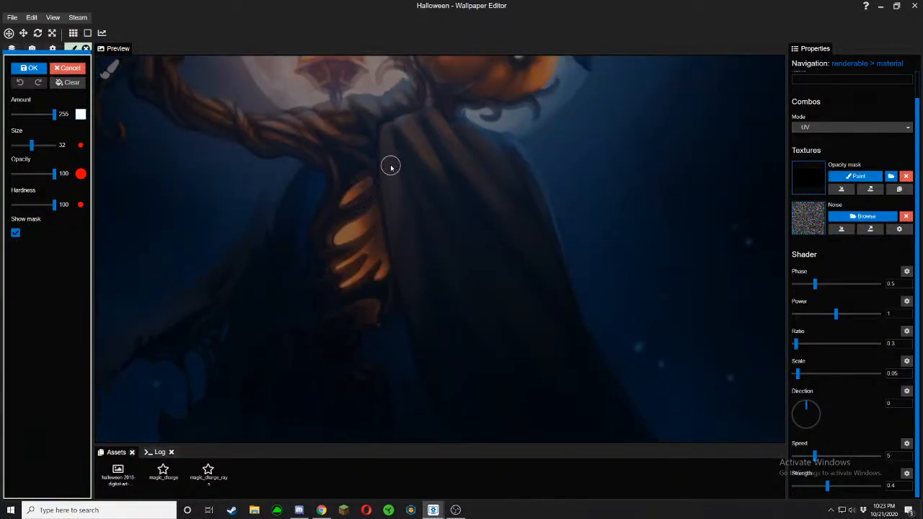
{"action": "left_click_drag", "start_coordinate": [389, 166], "coordinate": [393, 208]}
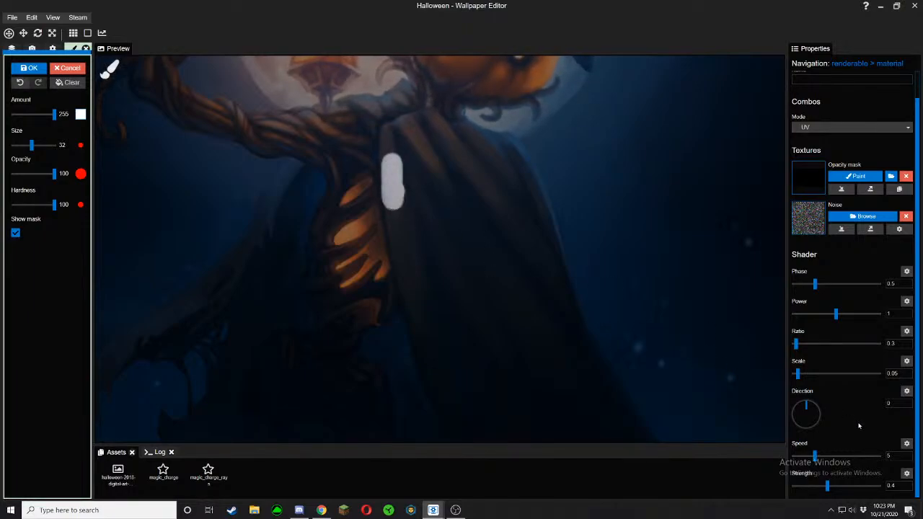
{"action": "left_click_drag", "start_coordinate": [826, 489], "coordinate": [792, 487]}
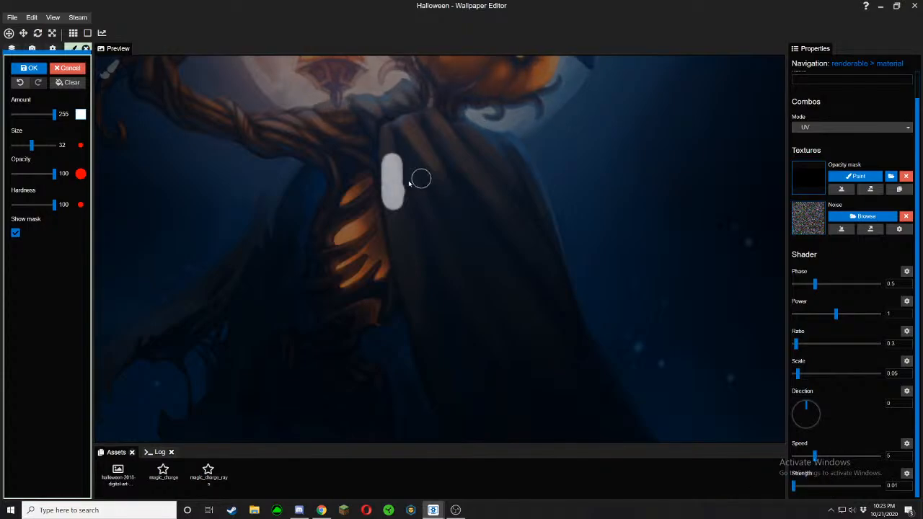
Paint the mask over the cloak's shoulder and down its outer edge facing the moonlit sky, with Amount 255 and brush size 32
{"action": "left_click_drag", "start_coordinate": [393, 199], "coordinate": [408, 269]}
{"action": "mouse_move", "coordinate": [392, 161]}
{"action": "left_mouse_down"}
{"action": "mouse_move", "coordinate": [457, 135]}
{"action": "mouse_move", "coordinate": [500, 147]}
{"action": "mouse_move", "coordinate": [519, 167]}
{"action": "mouse_move", "coordinate": [537, 228]}
{"action": "left_mouse_up"}
{"action": "mouse_move", "coordinate": [537, 228]}
{"action": "left_mouse_down"}
{"action": "mouse_move", "coordinate": [412, 123]}
{"action": "mouse_move", "coordinate": [388, 115]}
{"action": "mouse_move", "coordinate": [406, 195]}
{"action": "mouse_move", "coordinate": [431, 247]}
{"action": "left_mouse_up"}
{"action": "mouse_move", "coordinate": [444, 271]}
{"action": "left_mouse_down"}
{"action": "mouse_move", "coordinate": [508, 364]}
{"action": "mouse_move", "coordinate": [416, 233]}
{"action": "mouse_move", "coordinate": [467, 264]}
{"action": "left_mouse_up"}
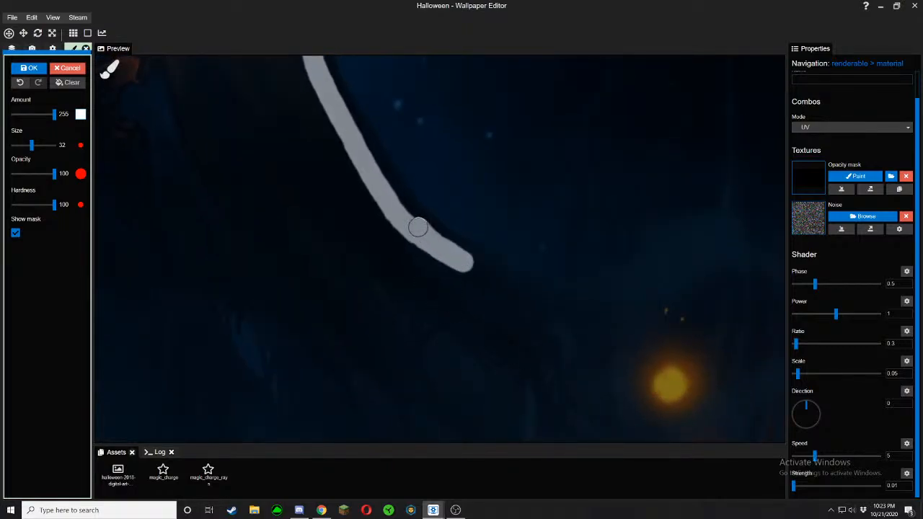
{"action": "mouse_move", "coordinate": [418, 227]}
{"action": "left_mouse_down"}
{"action": "mouse_move", "coordinate": [382, 176]}
{"action": "mouse_move", "coordinate": [375, 212]}
{"action": "left_mouse_up"}
{"action": "scroll", "coordinate": [380, 181], "scroll_direction": "down", "scroll_amount": 2}
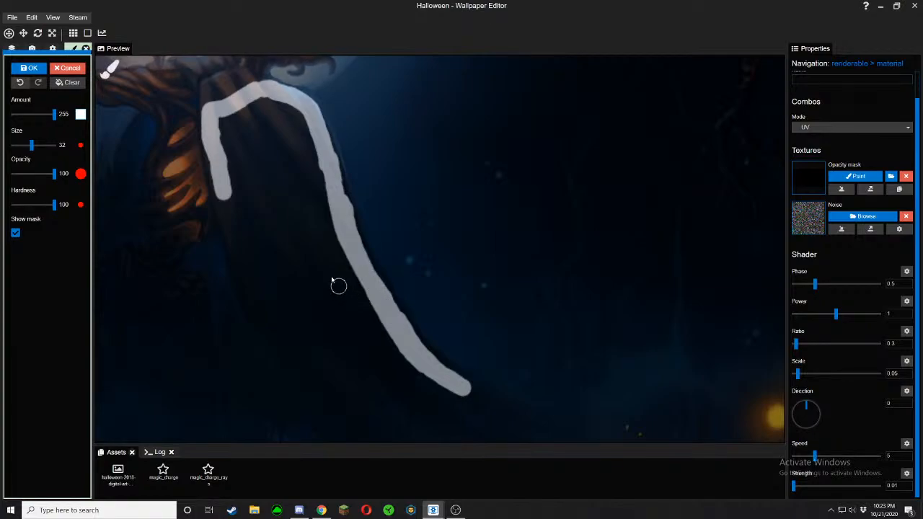
Extend the mask stroke from beside the ribs down the cloak's inner fold, comparing it with the unmasked artwork
{"action": "left_click_drag", "start_coordinate": [271, 243], "coordinate": [352, 241]}
{"action": "scroll", "coordinate": [271, 244], "scroll_direction": "up", "scroll_amount": 3}
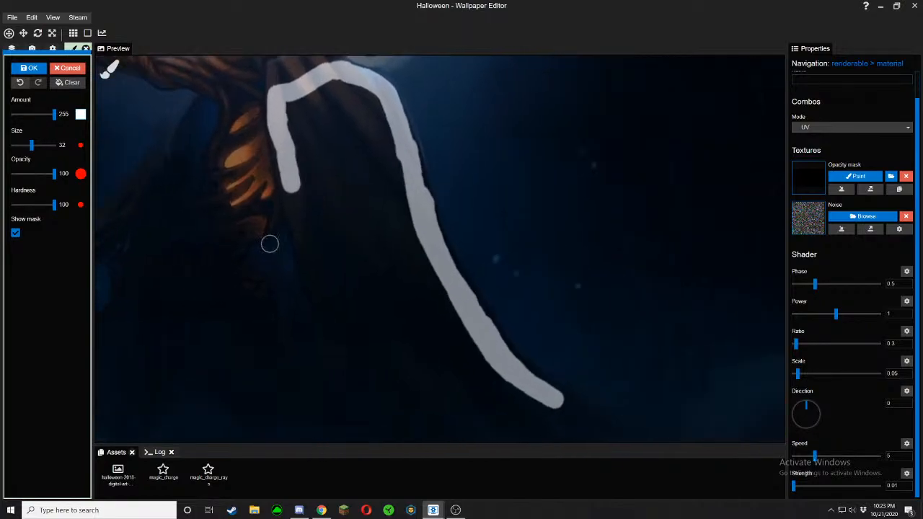
{"action": "mouse_move", "coordinate": [264, 174]}
{"action": "left_mouse_down"}
{"action": "mouse_move", "coordinate": [319, 348]}
{"action": "mouse_move", "coordinate": [311, 150]}
{"action": "left_mouse_up"}
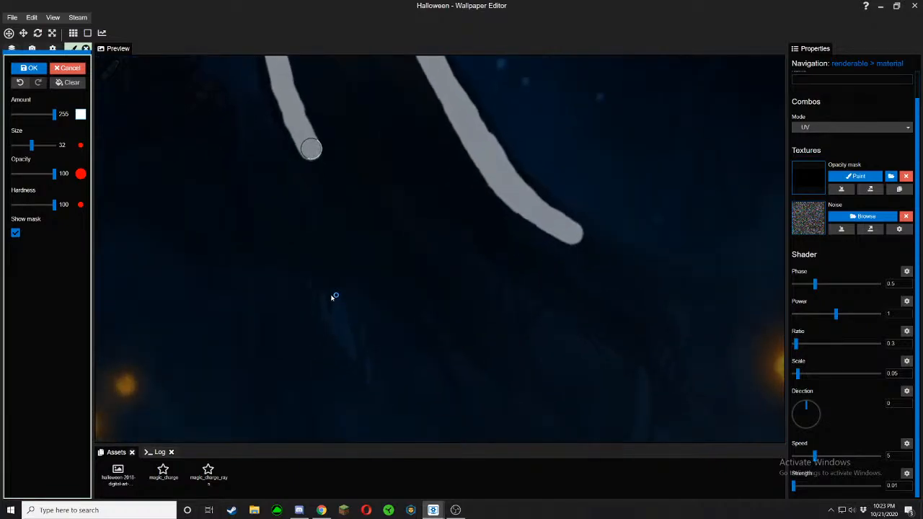
{"action": "left_click", "coordinate": [18, 232]}
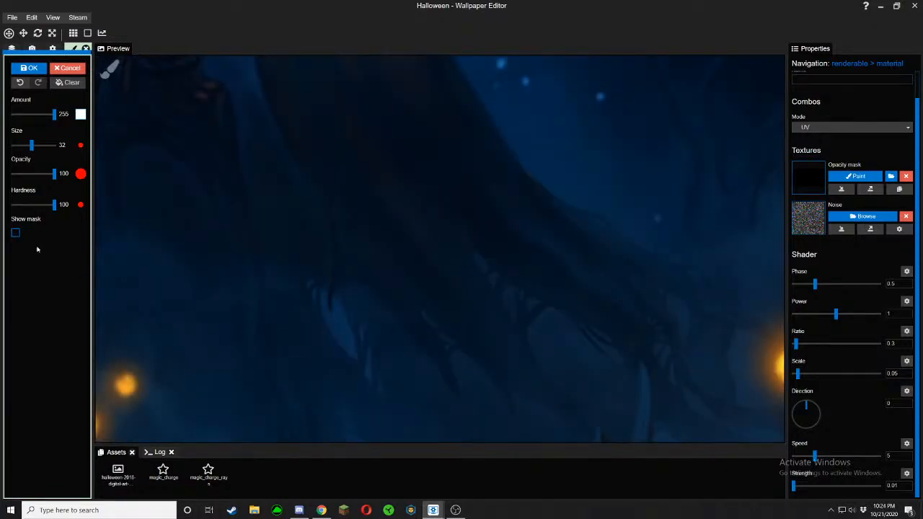
{"action": "left_click", "coordinate": [16, 232]}
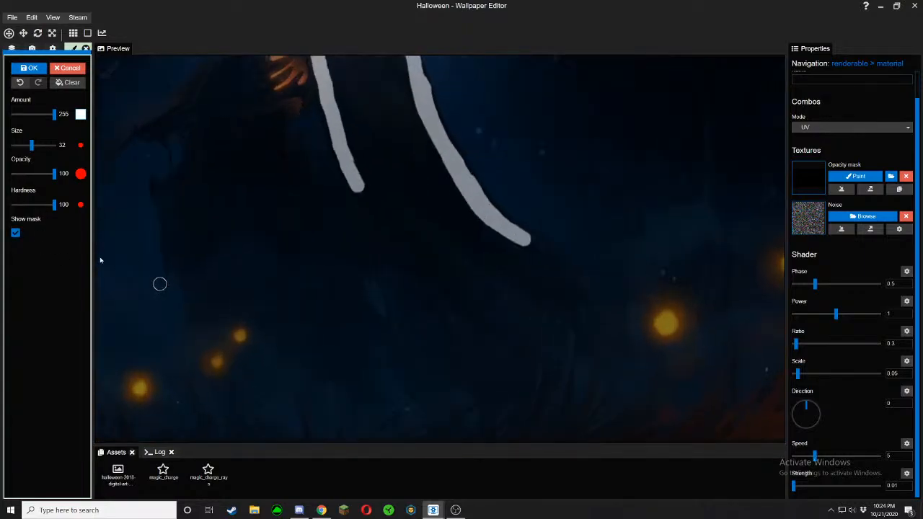
{"action": "left_click", "coordinate": [16, 232]}
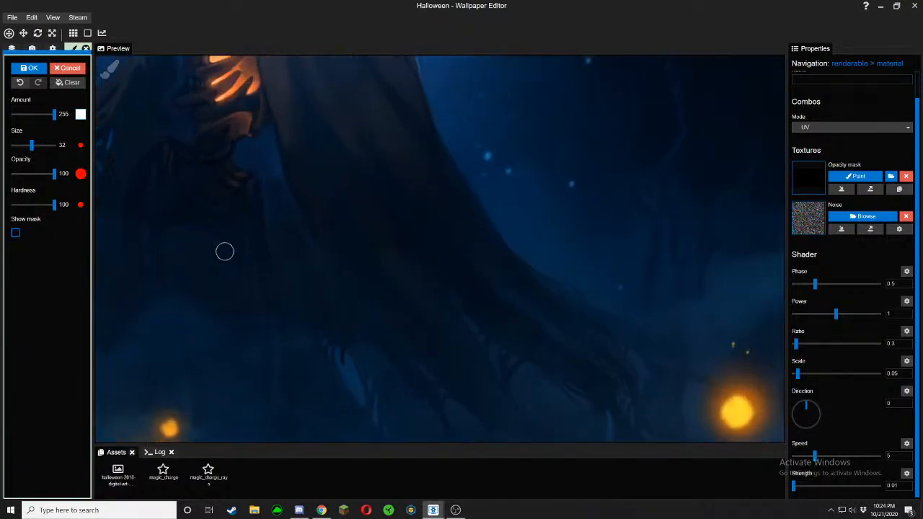
{"action": "left_click", "coordinate": [16, 232]}
{"action": "left_click_drag", "start_coordinate": [318, 221], "coordinate": [373, 318]}
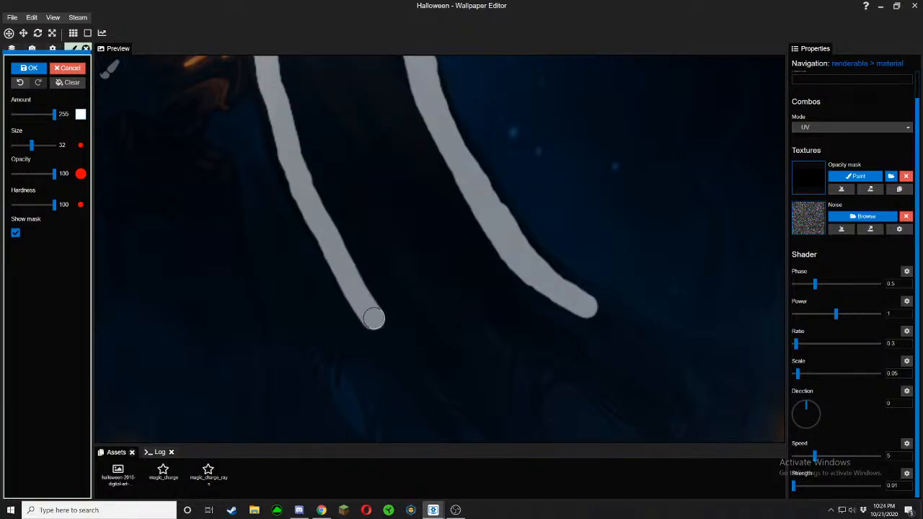
Continue the inner fold's mask stroke diagonally along the cloak's ragged lower hem
{"action": "left_click", "coordinate": [16, 234]}
{"action": "left_click", "coordinate": [15, 234]}
{"action": "mouse_move", "coordinate": [378, 321]}
{"action": "left_mouse_down"}
{"action": "mouse_move", "coordinate": [414, 380]}
{"action": "mouse_move", "coordinate": [411, 370]}
{"action": "mouse_move", "coordinate": [449, 379]}
{"action": "mouse_move", "coordinate": [469, 396]}
{"action": "left_mouse_up"}
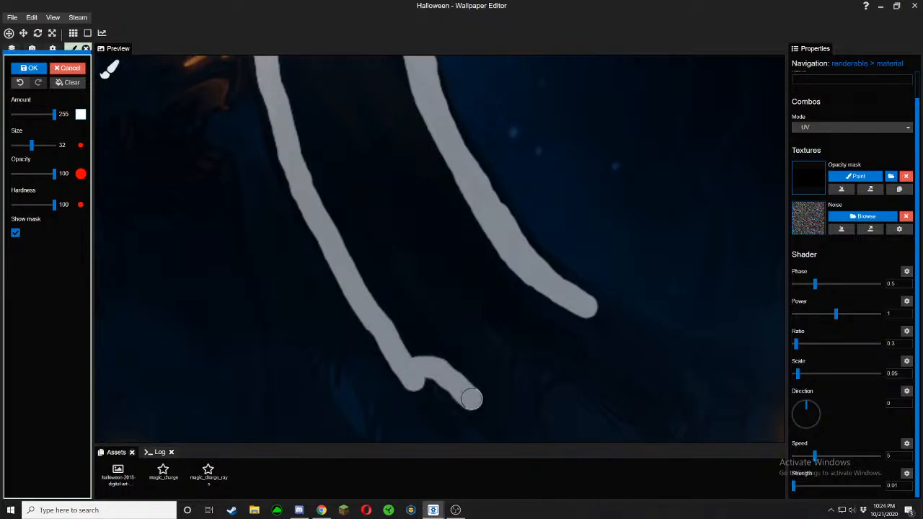
{"action": "left_click_drag", "start_coordinate": [418, 275], "coordinate": [498, 336]}
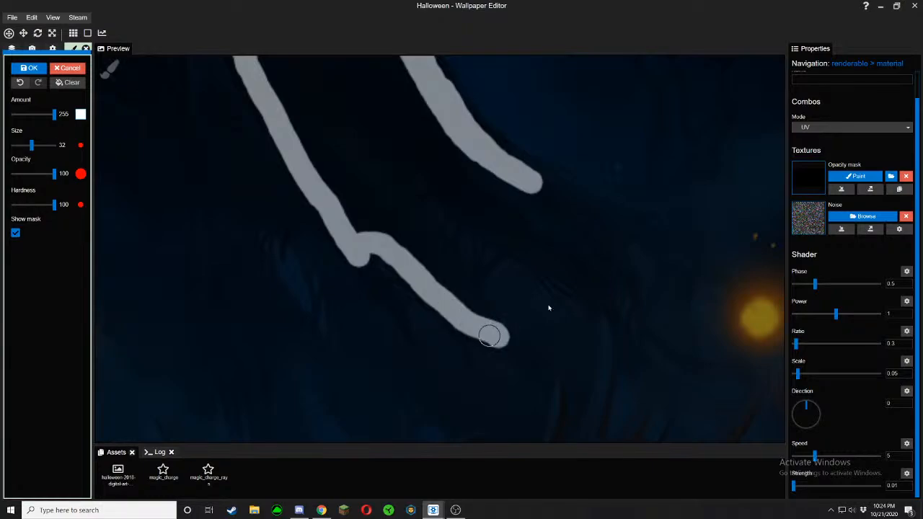
Paint the mask over the torn strips between the cloak's inner stroke and its outer edge, joining them to the hem stroke
{"action": "mouse_move", "coordinate": [594, 290]}
{"action": "left_mouse_down"}
{"action": "mouse_move", "coordinate": [570, 263]}
{"action": "mouse_move", "coordinate": [417, 194]}
{"action": "left_mouse_up"}
{"action": "left_click", "coordinate": [13, 234]}
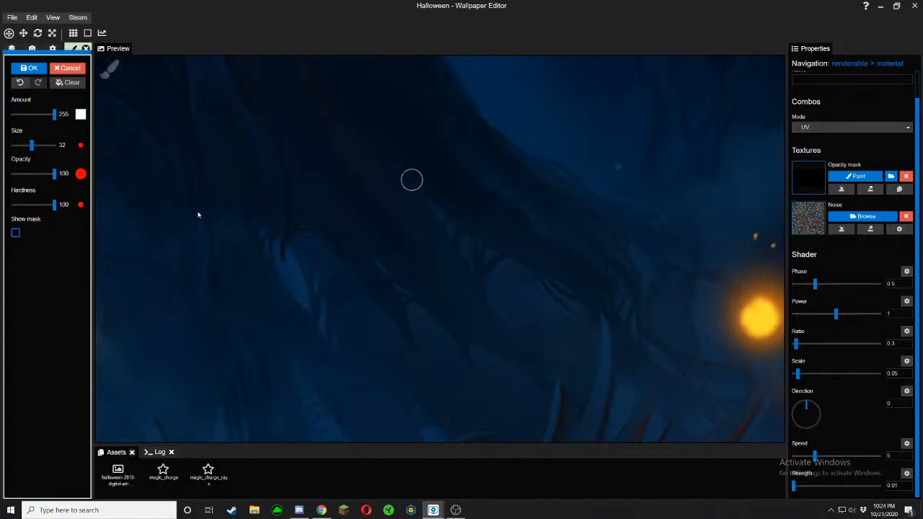
{"action": "left_click", "coordinate": [14, 234]}
{"action": "left_click", "coordinate": [496, 231]}
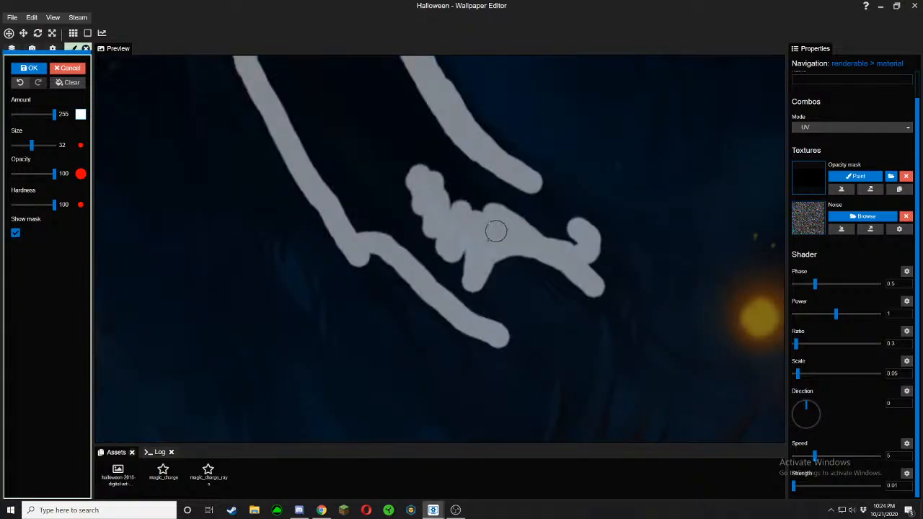
{"action": "left_click_drag", "start_coordinate": [455, 248], "coordinate": [469, 303]}
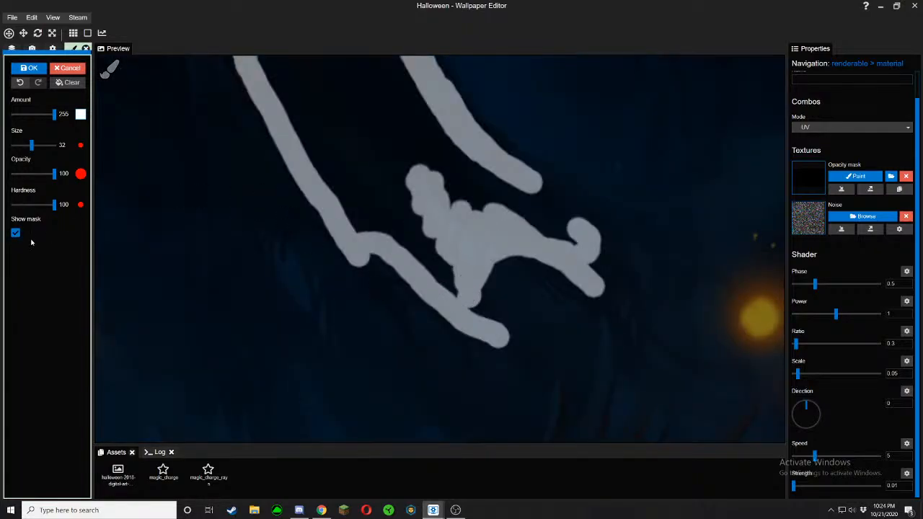
Extend the mask outline from below the torn hem up the dark fabric to just under the ribs, and hide the mask
{"action": "left_click", "coordinate": [16, 233]}
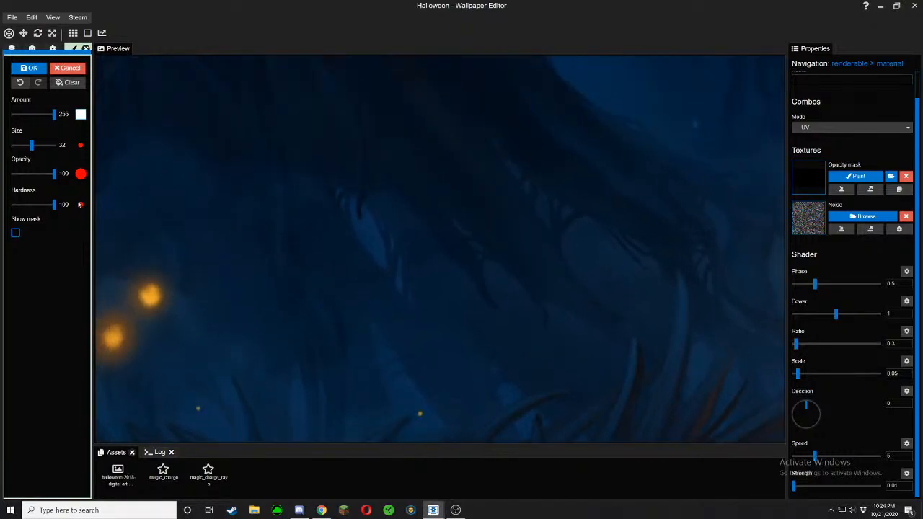
{"action": "left_click", "coordinate": [16, 233]}
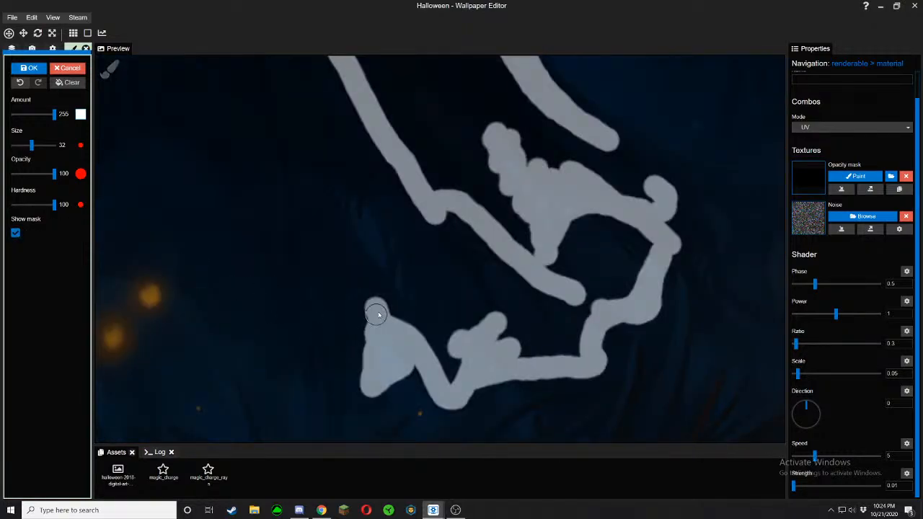
{"action": "left_click_drag", "start_coordinate": [376, 314], "coordinate": [340, 264]}
{"action": "left_click", "coordinate": [16, 232]}
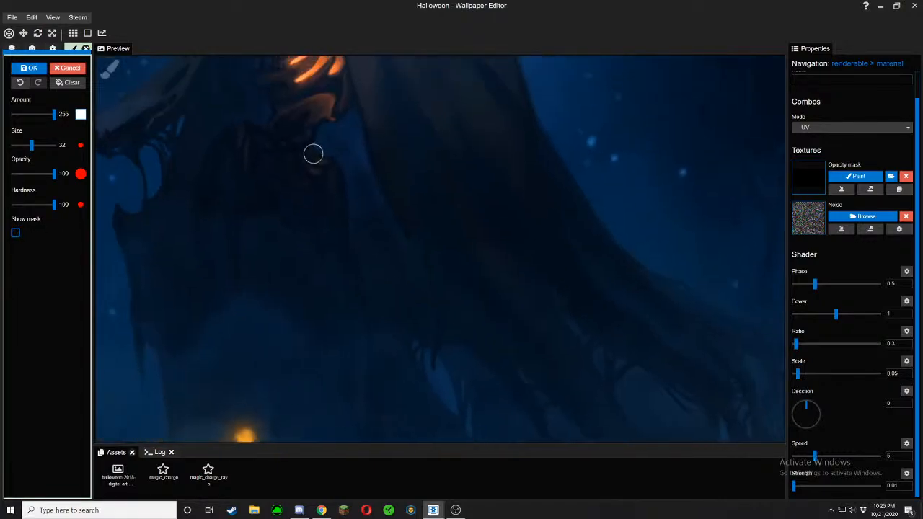
{"action": "left_click", "coordinate": [16, 232]}
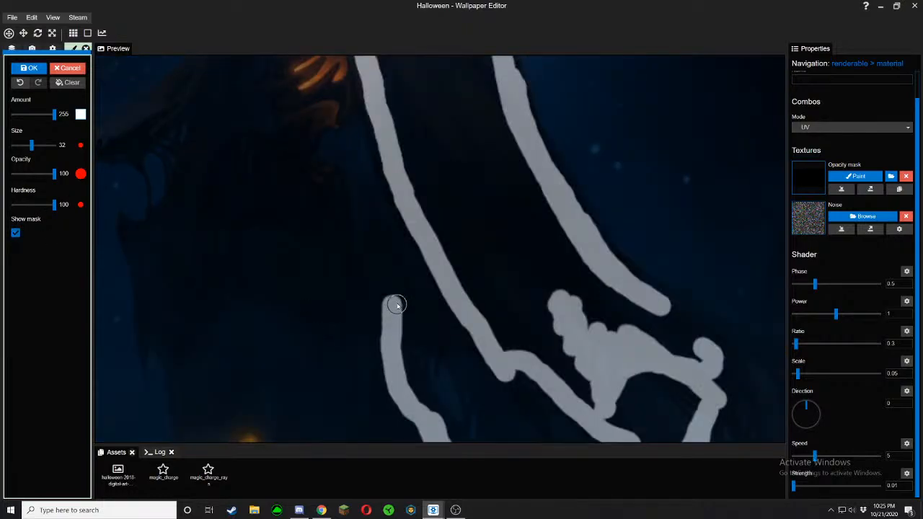
{"action": "mouse_move", "coordinate": [396, 305]}
{"action": "left_mouse_down"}
{"action": "mouse_move", "coordinate": [369, 219]}
{"action": "mouse_move", "coordinate": [362, 140]}
{"action": "left_mouse_up"}
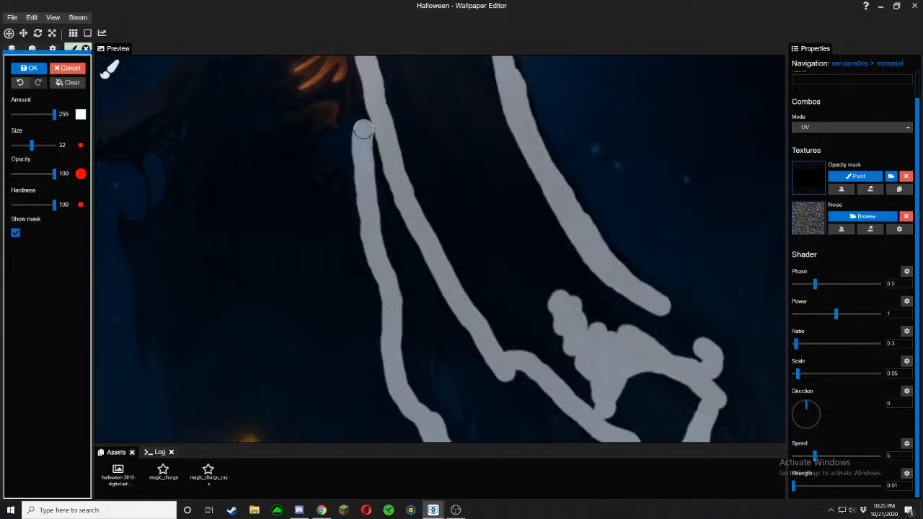
{"action": "left_click", "coordinate": [16, 233]}
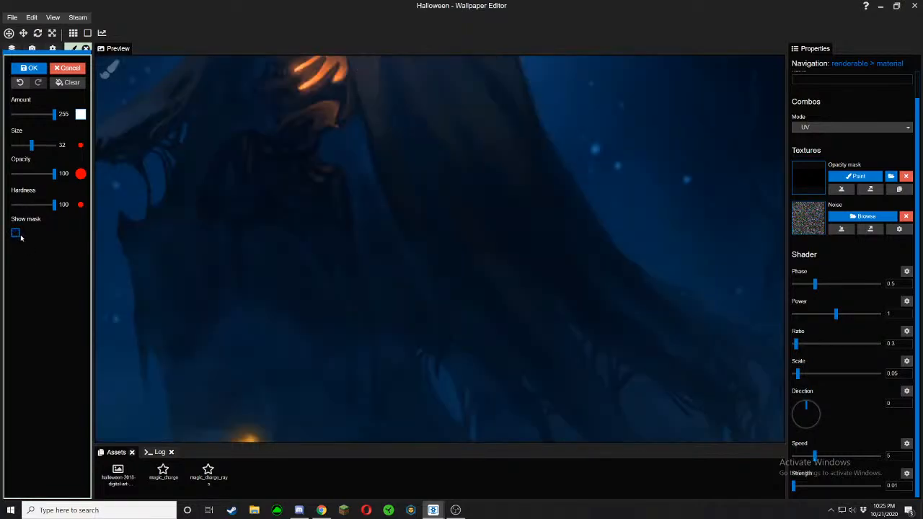
Compare the mask with the artwork below the ribs, and trim its bulging edge there using amount 0 and brush size 10
{"action": "left_click", "coordinate": [16, 233]}
{"action": "left_click", "coordinate": [16, 233]}
{"action": "double_click", "coordinate": [15, 232]}
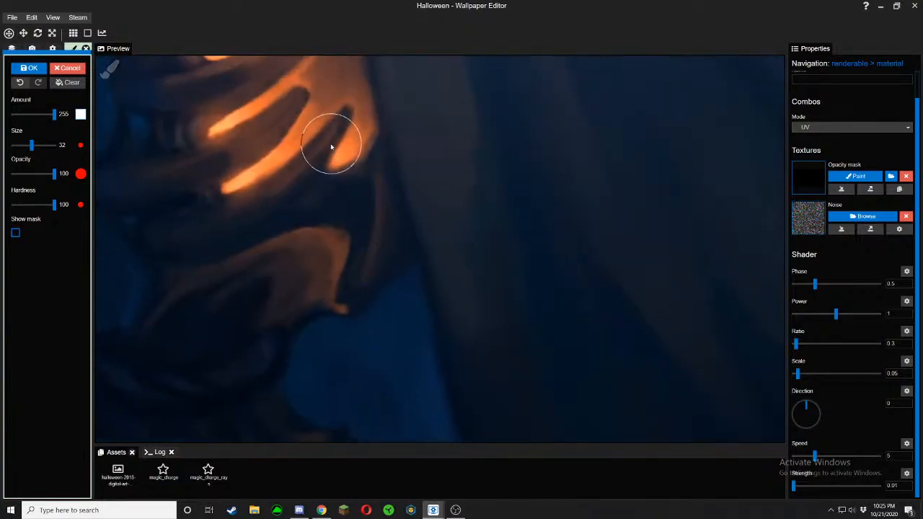
{"action": "left_click", "coordinate": [17, 233]}
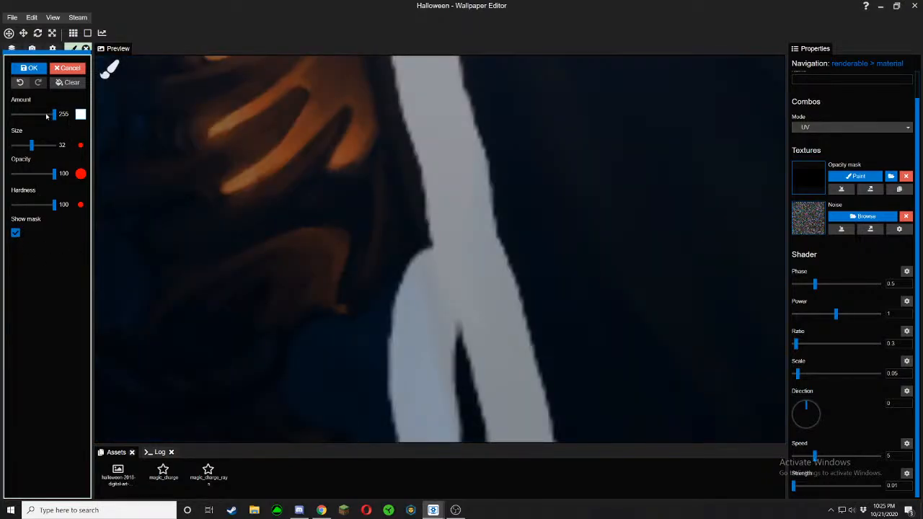
{"action": "left_click_drag", "start_coordinate": [46, 116], "coordinate": [13, 115]}
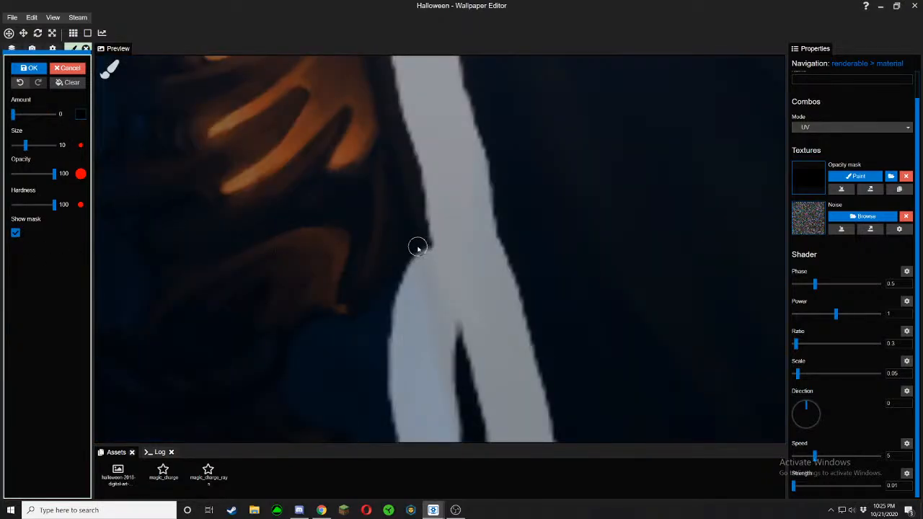
{"action": "left_click_drag", "start_coordinate": [417, 247], "coordinate": [391, 285]}
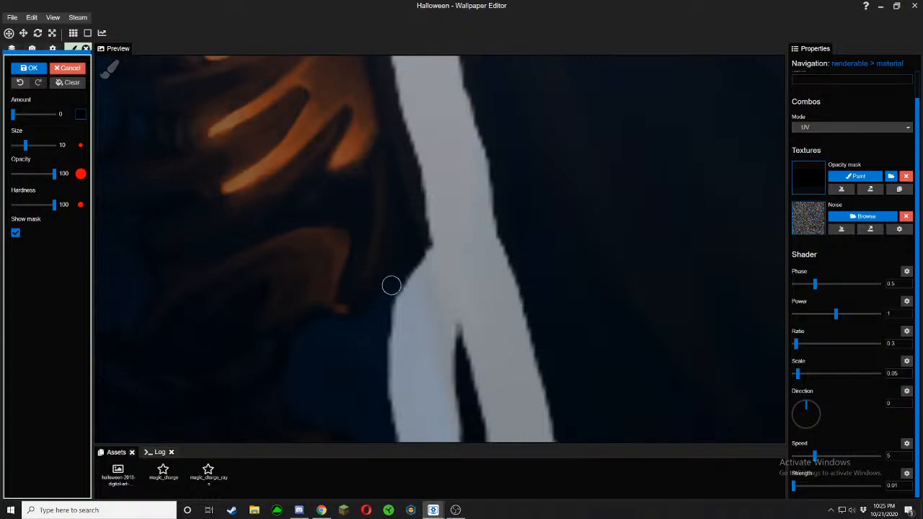
{"action": "left_click", "coordinate": [16, 233]}
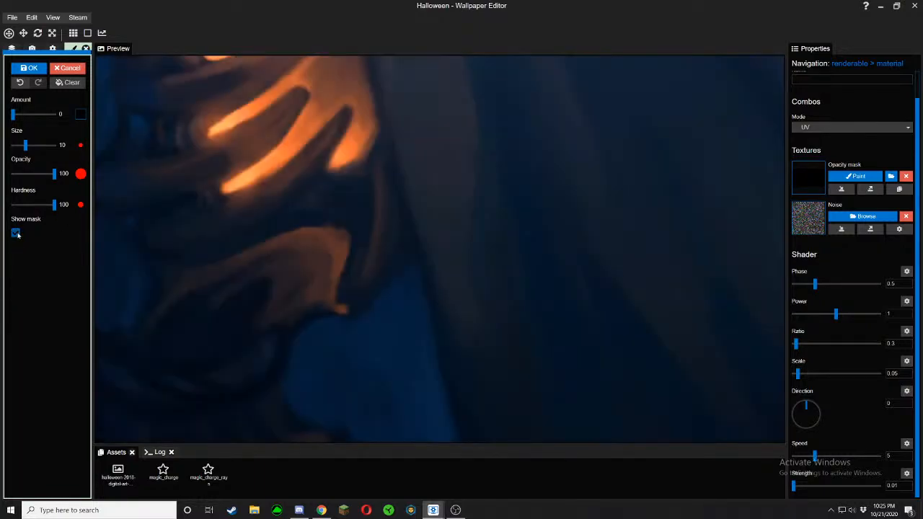
Restore the brush amount to 255 and paint a size 10 stroke joining the cloak's outer edge to its hem tip
{"action": "scroll", "coordinate": [216, 252], "scroll_direction": "down", "scroll_amount": 3}
{"action": "scroll", "coordinate": [248, 242], "scroll_direction": "down", "scroll_amount": 2}
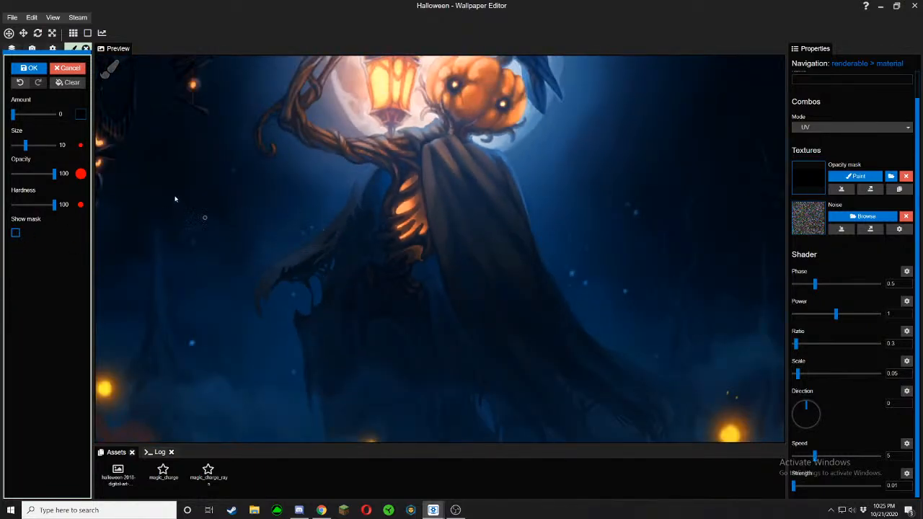
{"action": "left_click_drag", "start_coordinate": [13, 114], "coordinate": [58, 114]}
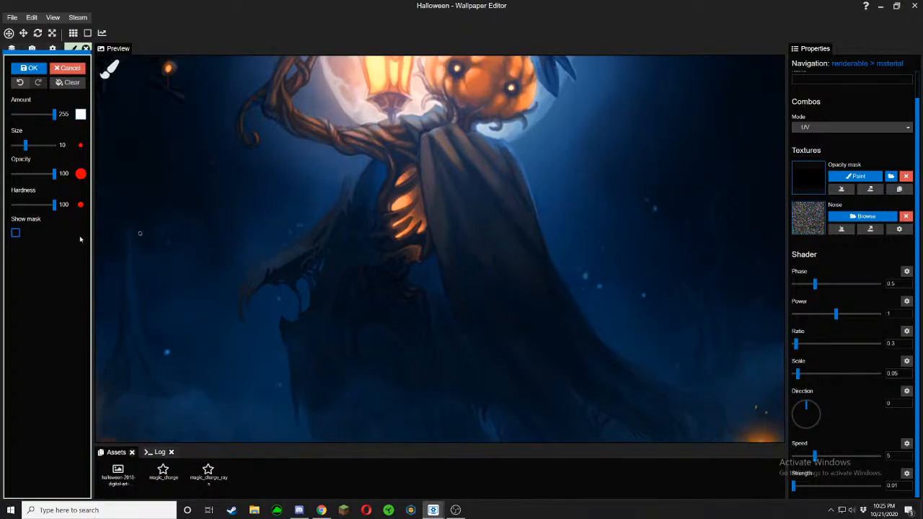
{"action": "left_click", "coordinate": [16, 233]}
{"action": "scroll", "coordinate": [356, 250], "scroll_direction": "down", "scroll_amount": 1}
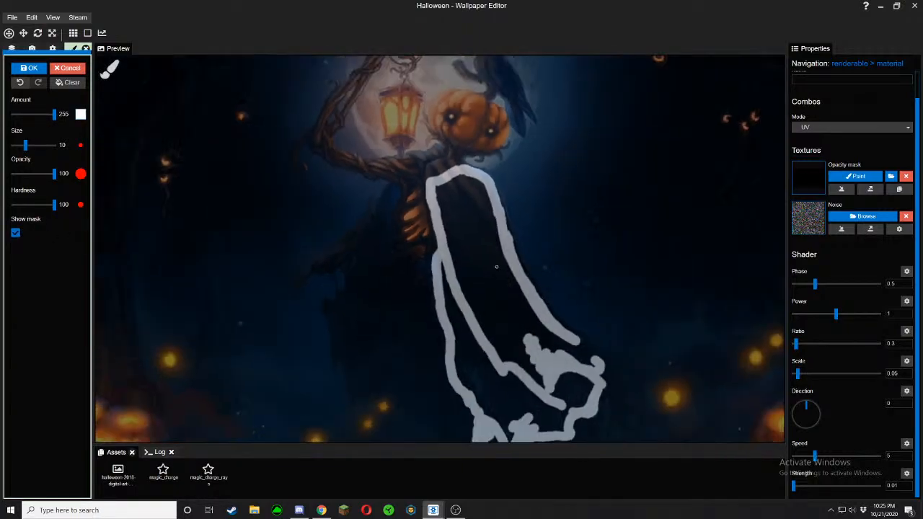
{"action": "scroll", "coordinate": [468, 252], "scroll_direction": "up", "scroll_amount": 6}
{"action": "mouse_move", "coordinate": [414, 220]}
{"action": "left_mouse_down"}
{"action": "mouse_move", "coordinate": [472, 252]}
{"action": "mouse_move", "coordinate": [475, 276]}
{"action": "mouse_move", "coordinate": [436, 234]}
{"action": "left_mouse_up"}
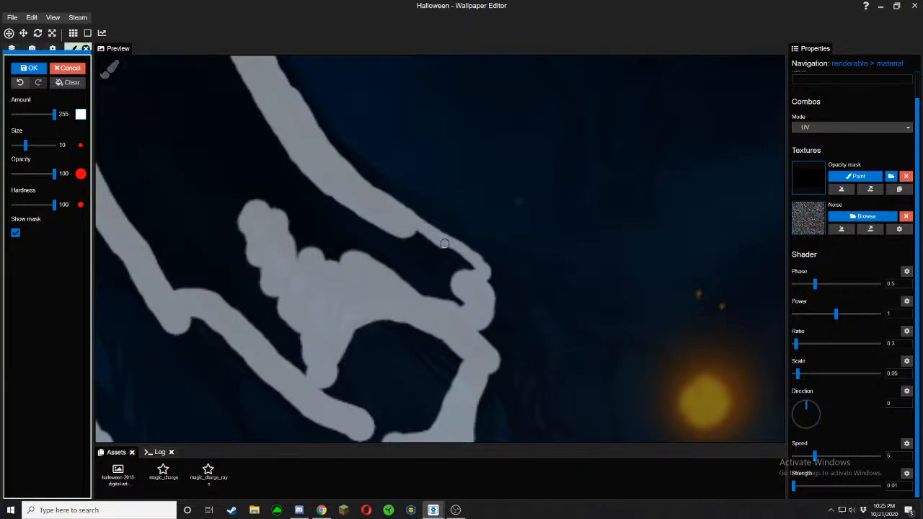
{"action": "scroll", "coordinate": [466, 257], "scroll_direction": "down", "scroll_amount": 3}
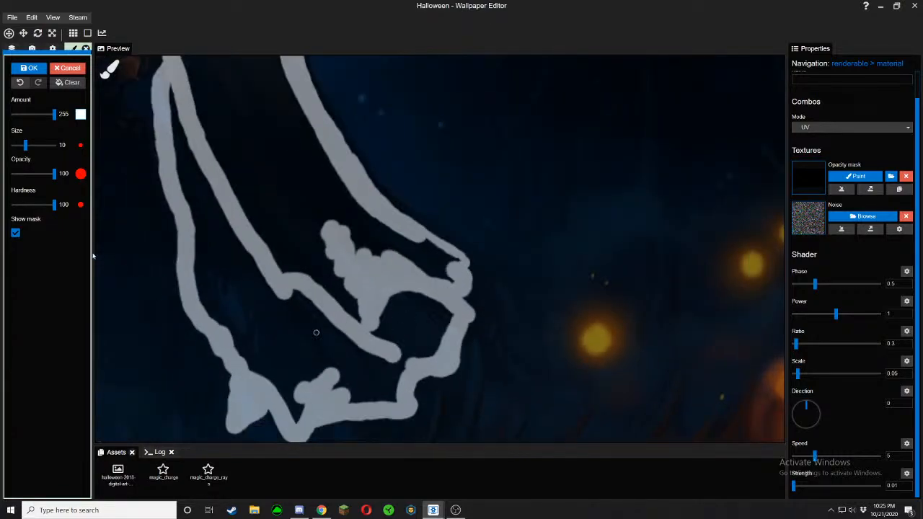
Fill the entire interior of the outlined cloak mask, from the torn hem to the shoulder, with a size 68 brush
{"action": "left_click", "coordinate": [16, 232]}
{"action": "left_click", "coordinate": [16, 232]}
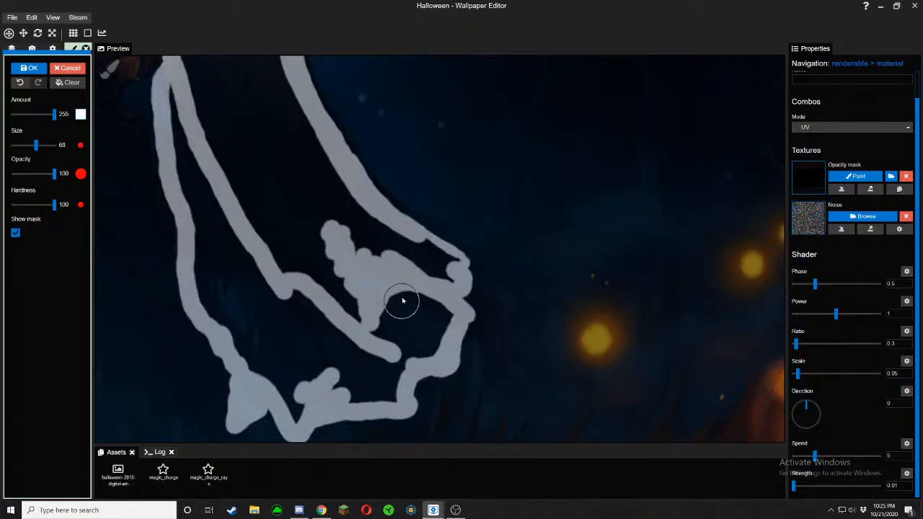
{"action": "mouse_move", "coordinate": [404, 302]}
{"action": "left_mouse_down"}
{"action": "mouse_move", "coordinate": [385, 322]}
{"action": "mouse_move", "coordinate": [430, 313]}
{"action": "mouse_move", "coordinate": [384, 383]}
{"action": "mouse_move", "coordinate": [303, 401]}
{"action": "mouse_move", "coordinate": [212, 298]}
{"action": "mouse_move", "coordinate": [177, 96]}
{"action": "mouse_move", "coordinate": [259, 185]}
{"action": "mouse_move", "coordinate": [216, 200]}
{"action": "mouse_move", "coordinate": [255, 276]}
{"action": "mouse_move", "coordinate": [230, 262]}
{"action": "mouse_move", "coordinate": [253, 301]}
{"action": "mouse_move", "coordinate": [302, 342]}
{"action": "mouse_move", "coordinate": [294, 348]}
{"action": "mouse_move", "coordinate": [298, 362]}
{"action": "mouse_move", "coordinate": [387, 351]}
{"action": "mouse_move", "coordinate": [311, 330]}
{"action": "mouse_move", "coordinate": [422, 344]}
{"action": "mouse_move", "coordinate": [440, 314]}
{"action": "mouse_move", "coordinate": [352, 286]}
{"action": "mouse_move", "coordinate": [290, 303]}
{"action": "mouse_move", "coordinate": [390, 300]}
{"action": "mouse_move", "coordinate": [445, 264]}
{"action": "mouse_move", "coordinate": [414, 250]}
{"action": "mouse_move", "coordinate": [286, 259]}
{"action": "mouse_move", "coordinate": [289, 239]}
{"action": "mouse_move", "coordinate": [364, 228]}
{"action": "mouse_move", "coordinate": [398, 292]}
{"action": "left_mouse_up"}
{"action": "scroll", "coordinate": [396, 287], "scroll_direction": "down", "scroll_amount": 2}
{"action": "mouse_move", "coordinate": [292, 228]}
{"action": "left_mouse_down"}
{"action": "mouse_move", "coordinate": [302, 244]}
{"action": "mouse_move", "coordinate": [414, 281]}
{"action": "mouse_move", "coordinate": [383, 267]}
{"action": "mouse_move", "coordinate": [353, 278]}
{"action": "mouse_move", "coordinate": [381, 241]}
{"action": "mouse_move", "coordinate": [322, 110]}
{"action": "mouse_move", "coordinate": [329, 169]}
{"action": "left_mouse_up"}
{"action": "left_click_drag", "start_coordinate": [294, 133], "coordinate": [312, 184]}
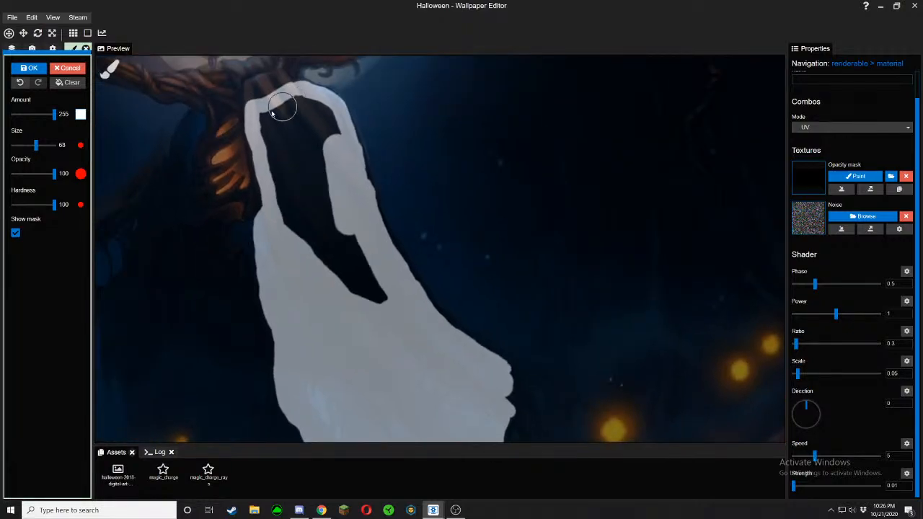
{"action": "mouse_move", "coordinate": [278, 103]}
{"action": "left_mouse_down"}
{"action": "mouse_move", "coordinate": [264, 117]}
{"action": "mouse_move", "coordinate": [291, 106]}
{"action": "mouse_move", "coordinate": [325, 129]}
{"action": "mouse_move", "coordinate": [278, 129]}
{"action": "mouse_move", "coordinate": [277, 144]}
{"action": "mouse_move", "coordinate": [270, 134]}
{"action": "mouse_move", "coordinate": [292, 191]}
{"action": "mouse_move", "coordinate": [279, 177]}
{"action": "mouse_move", "coordinate": [284, 199]}
{"action": "mouse_move", "coordinate": [338, 268]}
{"action": "mouse_move", "coordinate": [376, 294]}
{"action": "mouse_move", "coordinate": [324, 200]}
{"action": "mouse_move", "coordinate": [309, 139]}
{"action": "mouse_move", "coordinate": [330, 243]}
{"action": "mouse_move", "coordinate": [303, 202]}
{"action": "left_mouse_up"}
{"action": "scroll", "coordinate": [310, 223], "scroll_direction": "down", "scroll_amount": 4}
{"action": "left_click_drag", "start_coordinate": [320, 258], "coordinate": [408, 236]}
{"action": "scroll", "coordinate": [310, 260], "scroll_direction": "up", "scroll_amount": 3}
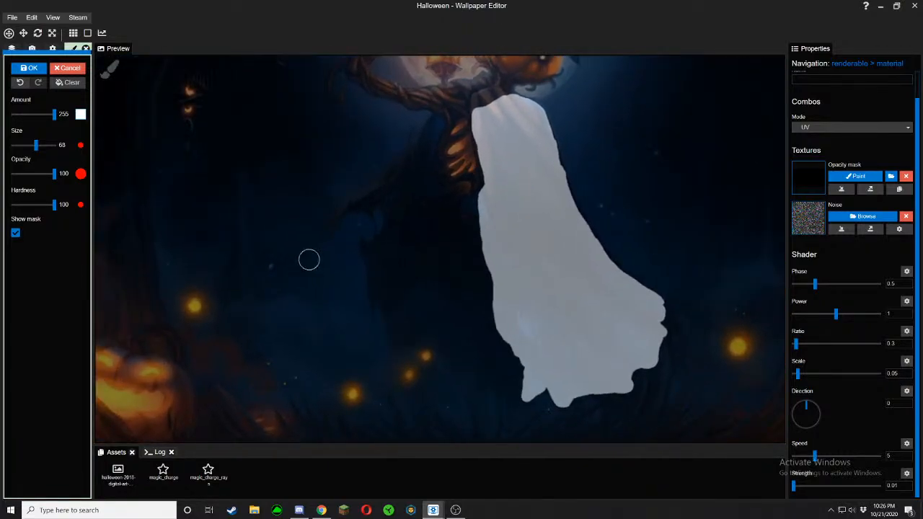
Paint a size 30 mask stroke along the upper edge of the smaller torn cape, and compare it with the artwork
{"action": "left_click", "coordinate": [15, 232]}
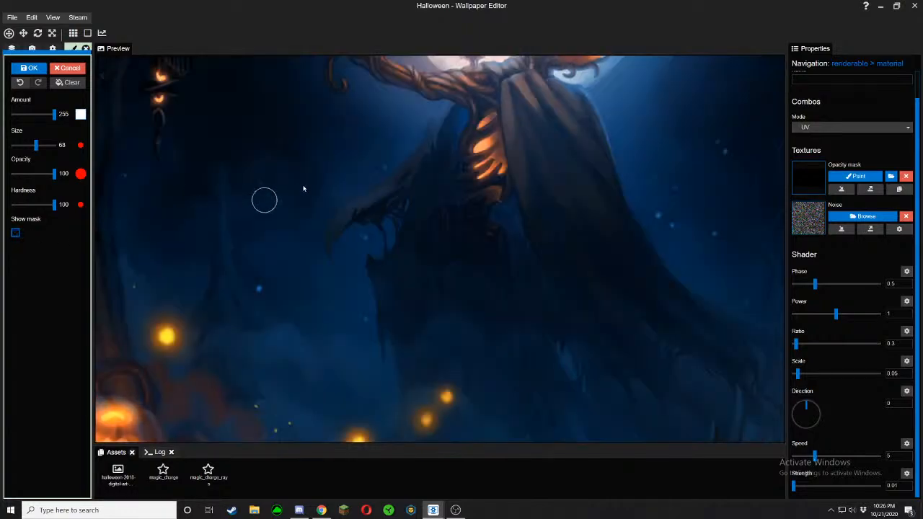
{"action": "scroll", "coordinate": [310, 184], "scroll_direction": "up", "scroll_amount": 3}
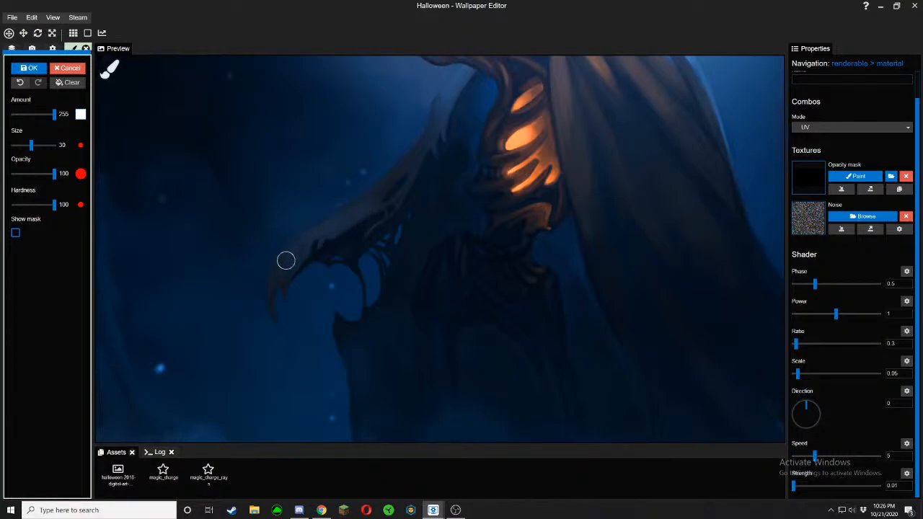
{"action": "left_click", "coordinate": [15, 233]}
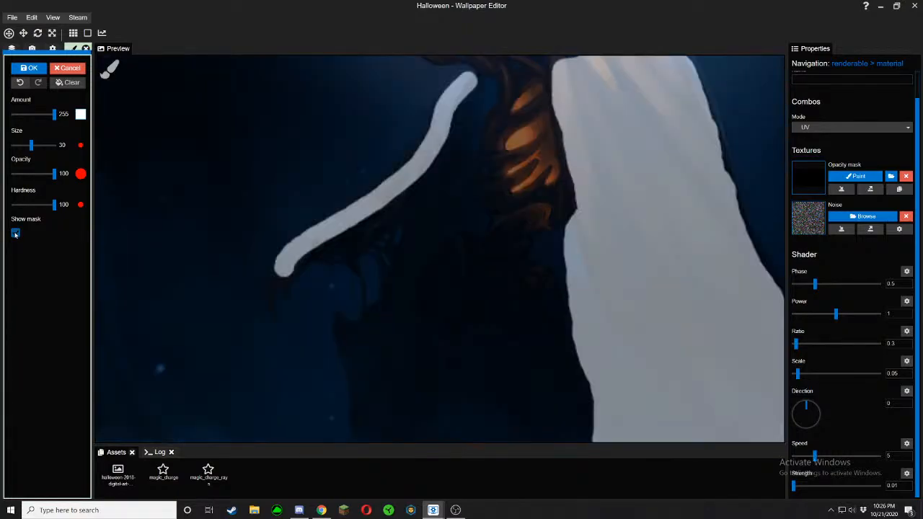
{"action": "left_click", "coordinate": [16, 233]}
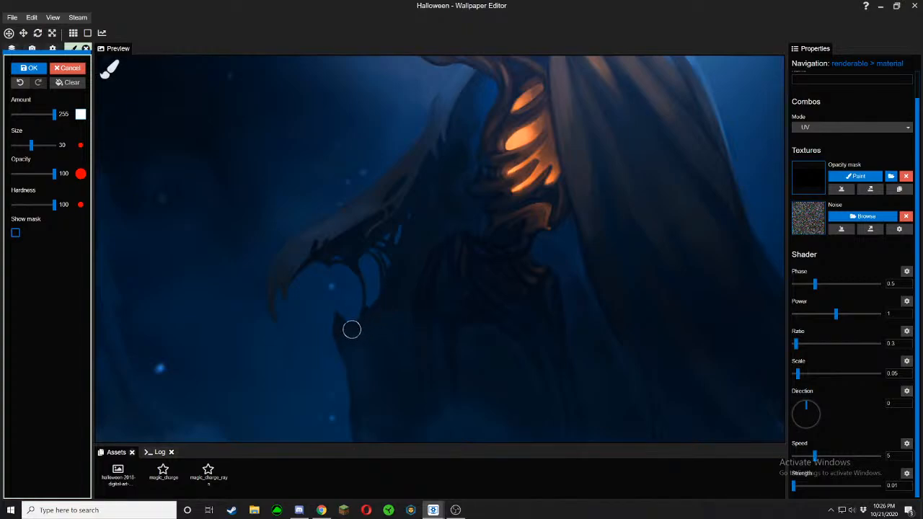
Paint the mask down the smaller cape's outer edge from its torn webbing and around its lower end, checking it against the artwork
{"action": "left_click_drag", "start_coordinate": [353, 318], "coordinate": [337, 250]}
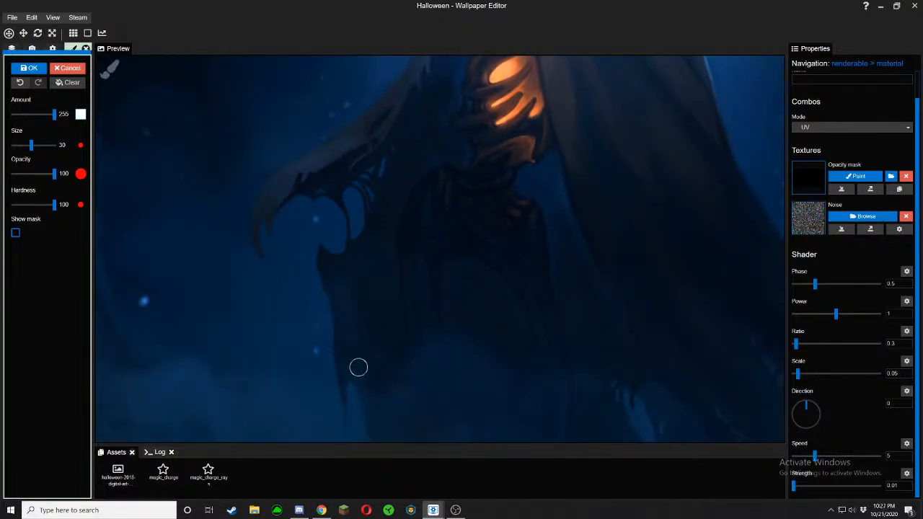
{"action": "left_click_drag", "start_coordinate": [362, 388], "coordinate": [360, 277]}
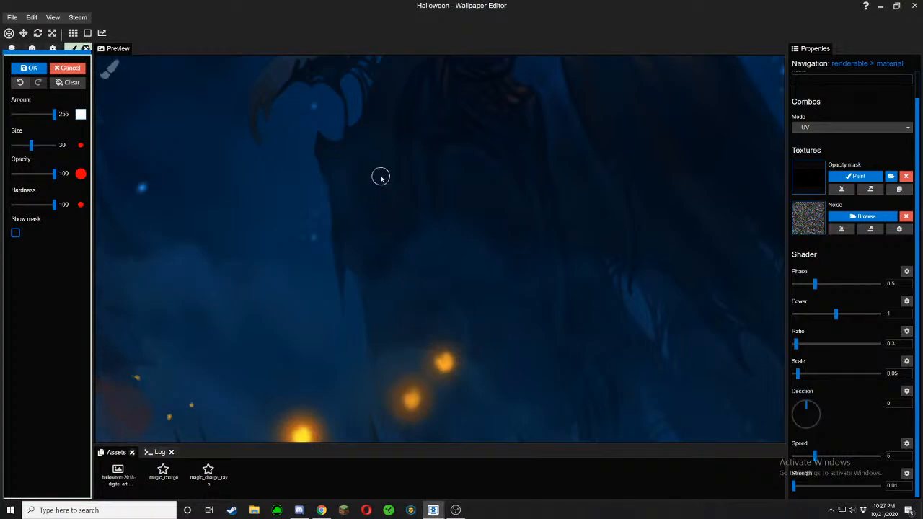
{"action": "left_click", "coordinate": [15, 232]}
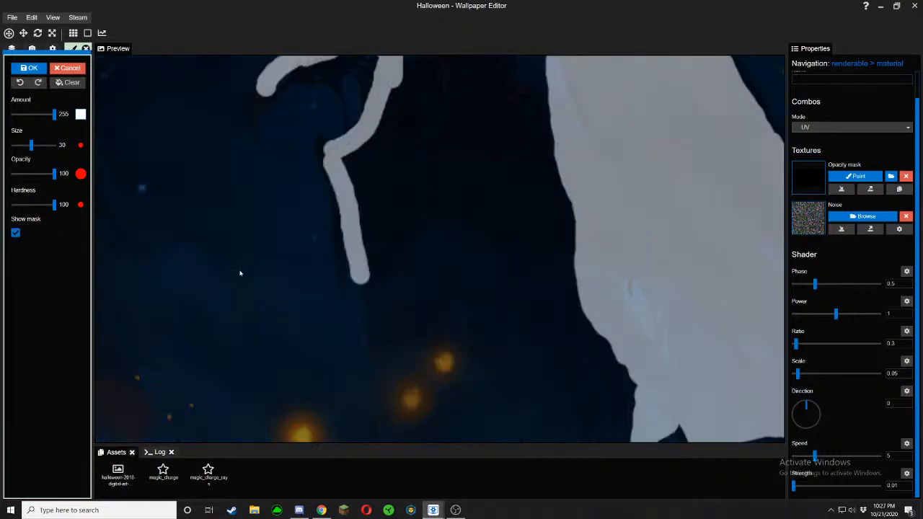
{"action": "mouse_move", "coordinate": [373, 269]}
{"action": "left_mouse_down"}
{"action": "mouse_move", "coordinate": [364, 274]}
{"action": "mouse_move", "coordinate": [379, 336]}
{"action": "mouse_move", "coordinate": [406, 330]}
{"action": "left_mouse_up"}
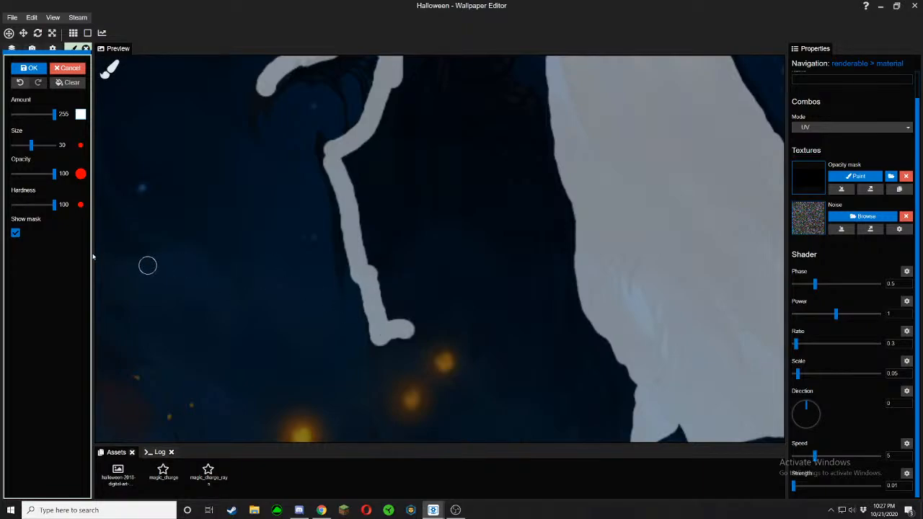
{"action": "left_click", "coordinate": [16, 232]}
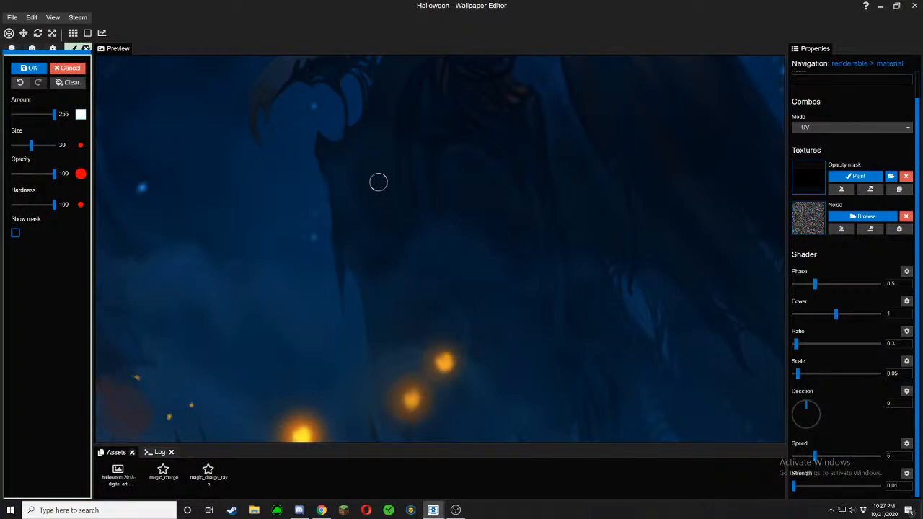
Paint a second mask stroke down the smaller cape's inner side, connecting it to the upper edge stroke, and check its placement
{"action": "left_click_drag", "start_coordinate": [377, 166], "coordinate": [400, 327]}
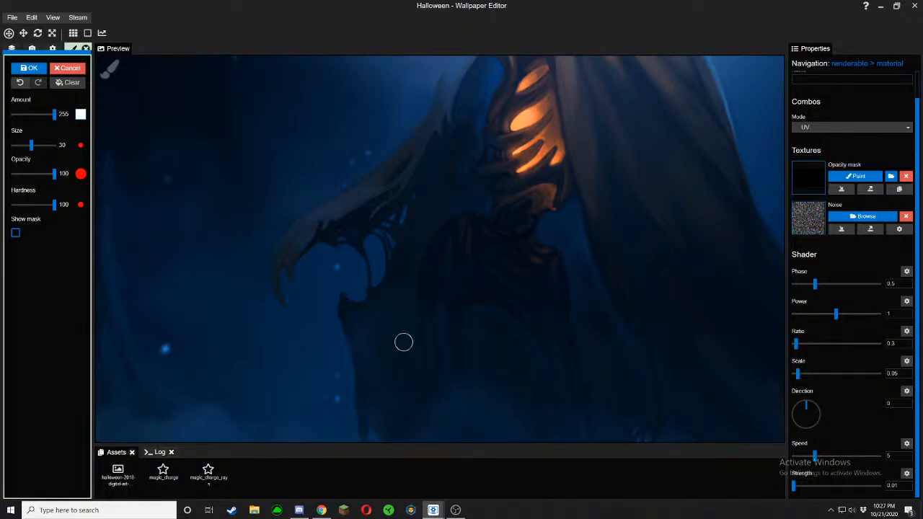
{"action": "left_click", "coordinate": [15, 233]}
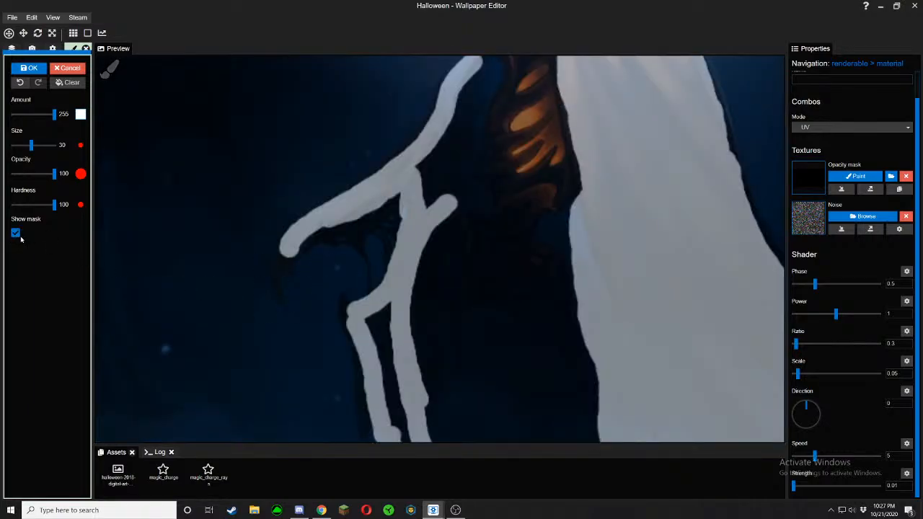
{"action": "left_click", "coordinate": [16, 233]}
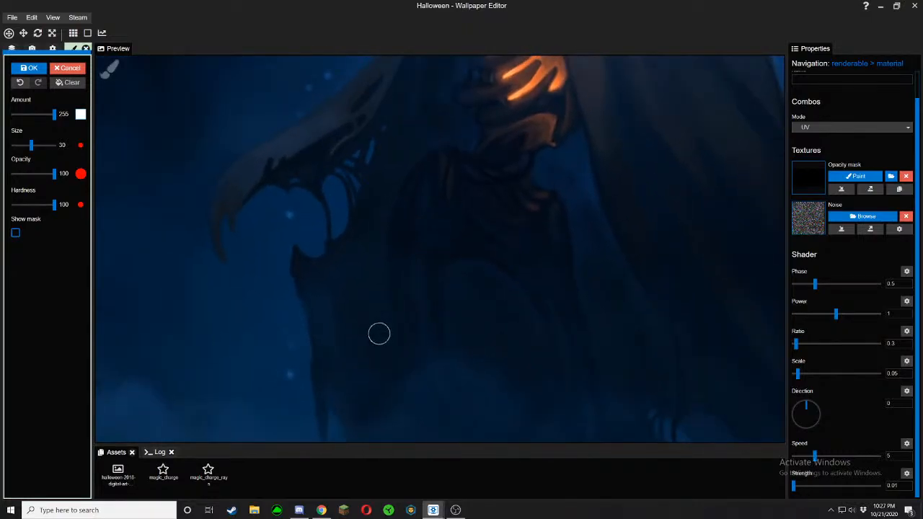
Fill the gap between the smaller cape's outer and inner mask strokes down to its lower end
{"action": "left_click", "coordinate": [15, 233]}
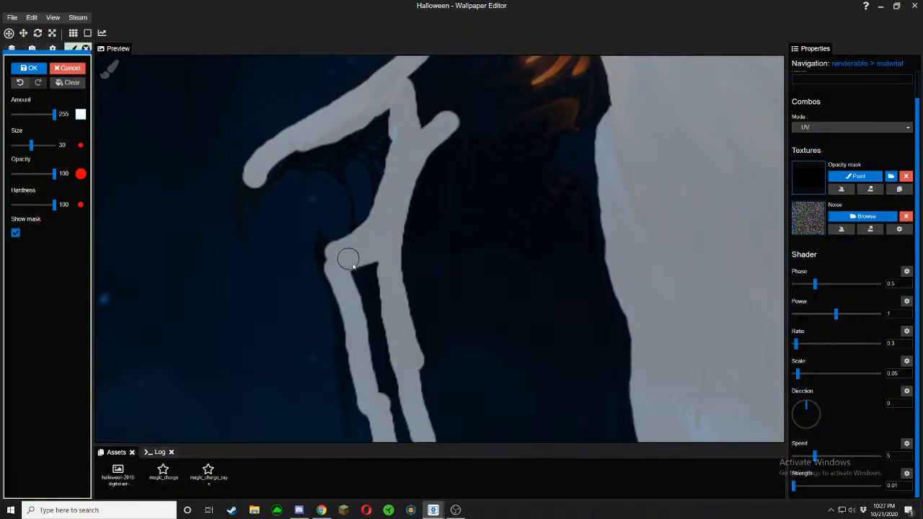
{"action": "scroll", "coordinate": [354, 289], "scroll_direction": "down", "scroll_amount": 5}
{"action": "mouse_move", "coordinate": [427, 314]}
{"action": "left_mouse_down"}
{"action": "mouse_move", "coordinate": [398, 226]}
{"action": "mouse_move", "coordinate": [395, 238]}
{"action": "left_mouse_up"}
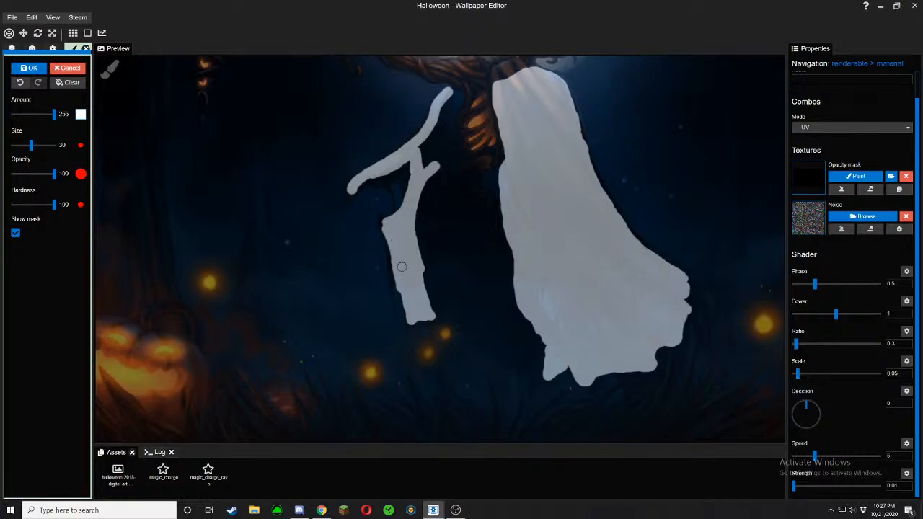
{"action": "scroll", "coordinate": [409, 289], "scroll_direction": "down", "scroll_amount": 1}
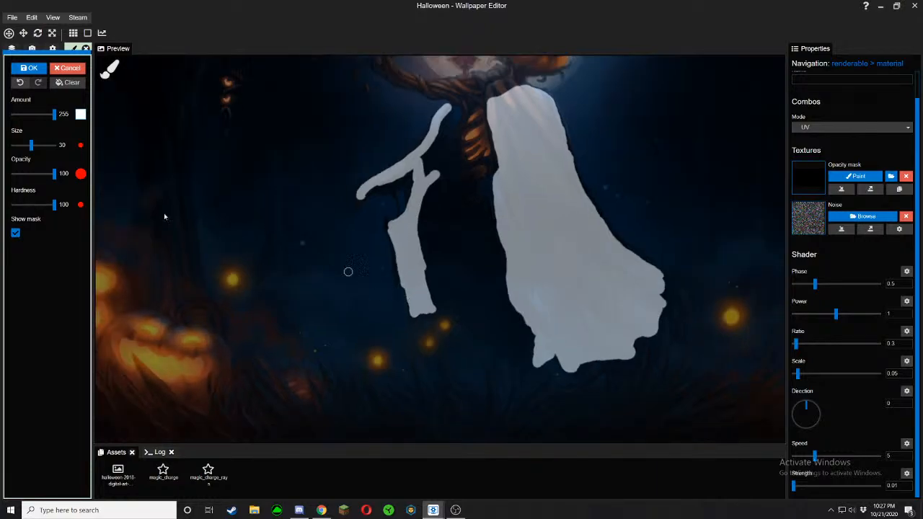
Paint the mask over the torn webbing beneath the smaller cape's upper edge, filling its remaining gaps
{"action": "left_click", "coordinate": [16, 233]}
{"action": "scroll", "coordinate": [353, 262], "scroll_direction": "up", "scroll_amount": 5}
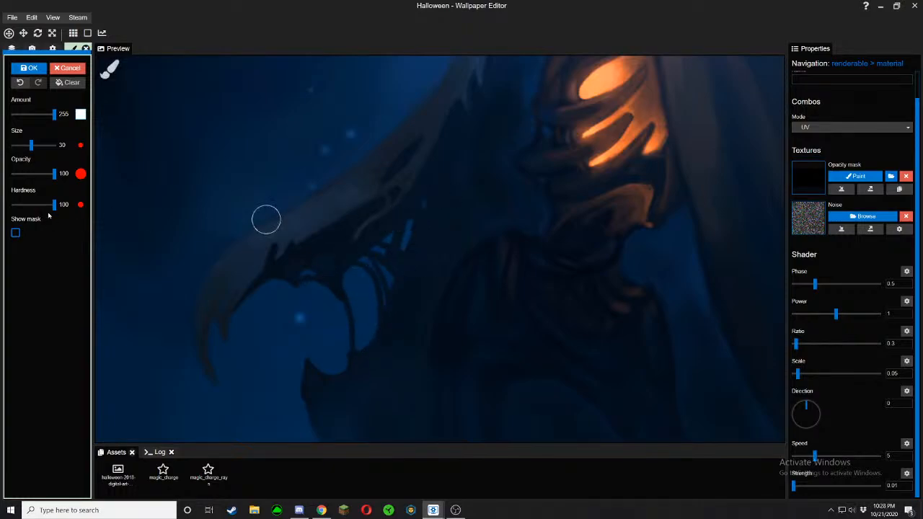
{"action": "left_click", "coordinate": [16, 235]}
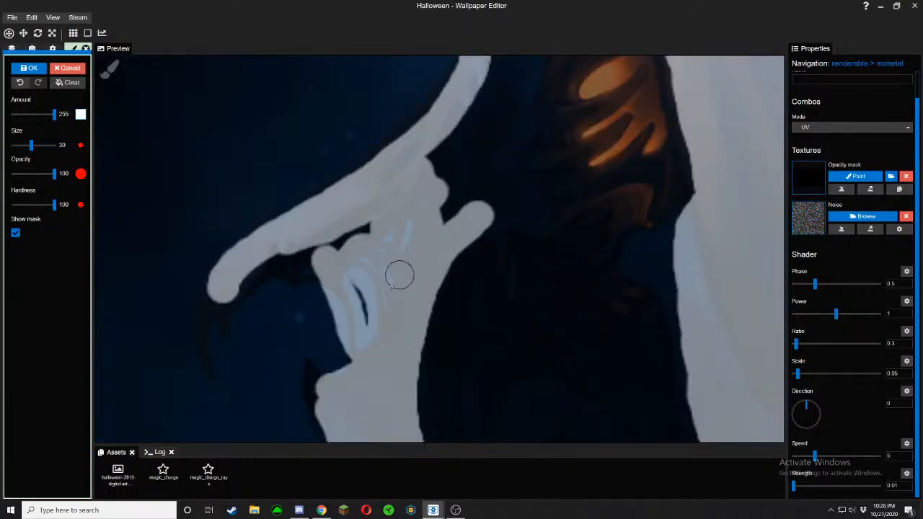
{"action": "mouse_move", "coordinate": [369, 316]}
{"action": "left_mouse_down"}
{"action": "mouse_move", "coordinate": [365, 243]}
{"action": "mouse_move", "coordinate": [321, 243]}
{"action": "left_mouse_up"}
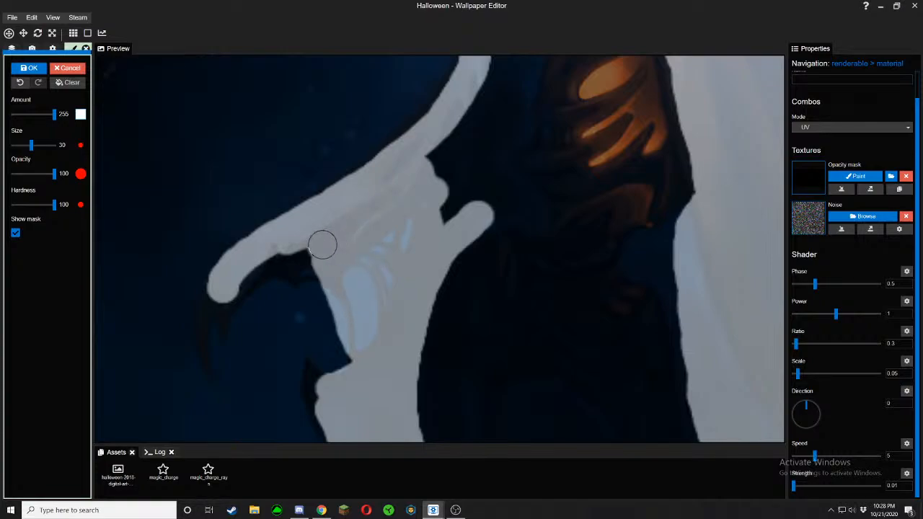
{"action": "left_click", "coordinate": [15, 231]}
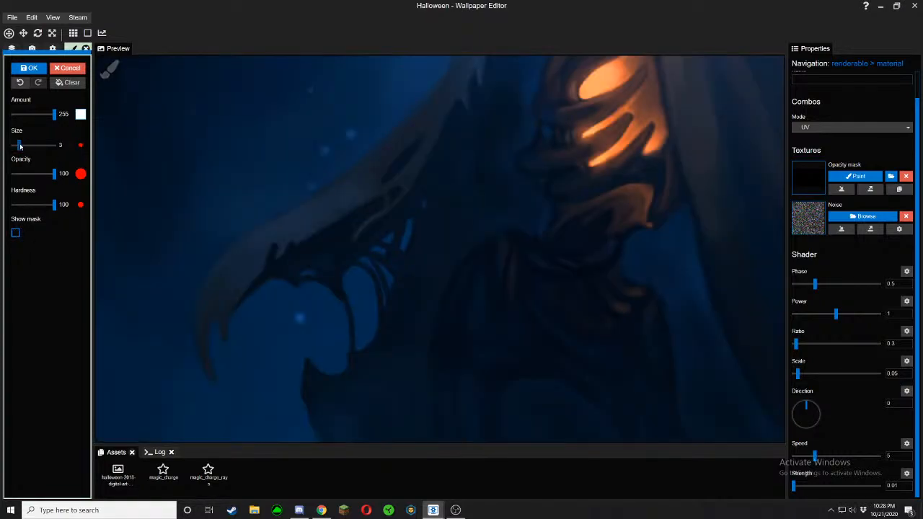
Paint a size 7 mask stroke along the outer edge of the smaller cape's curved tip, joining it to the upper stroke
{"action": "left_click", "coordinate": [15, 234]}
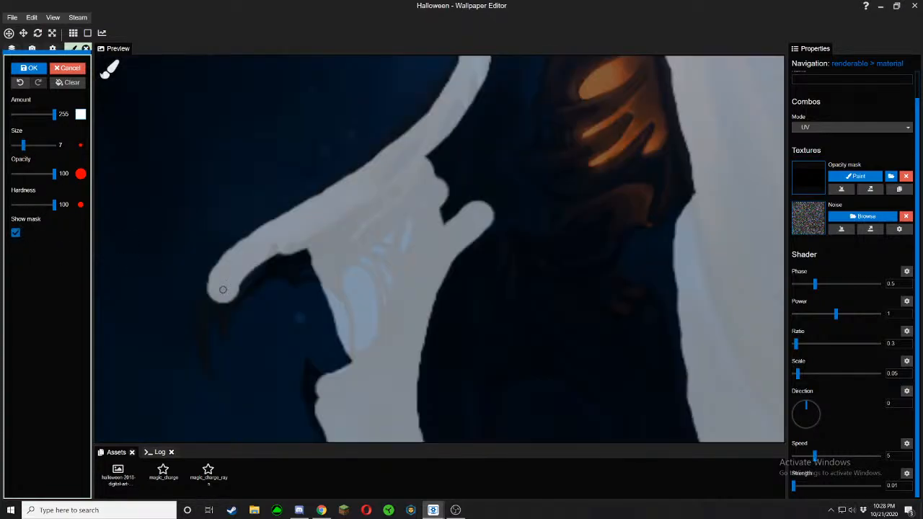
{"action": "left_click_drag", "start_coordinate": [233, 287], "coordinate": [349, 218]}
{"action": "scroll", "coordinate": [349, 218], "scroll_direction": "up", "scroll_amount": 3}
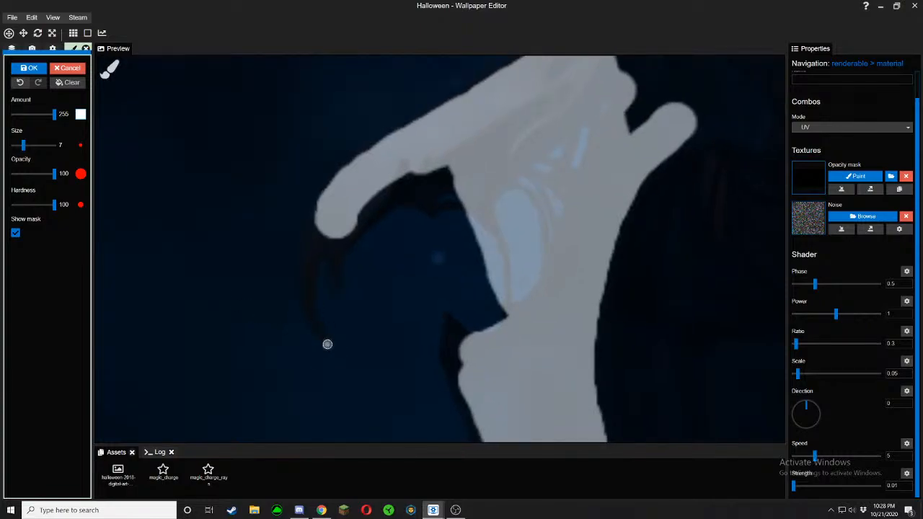
{"action": "mouse_move", "coordinate": [328, 344]}
{"action": "left_mouse_down"}
{"action": "mouse_move", "coordinate": [300, 299]}
{"action": "mouse_move", "coordinate": [298, 252]}
{"action": "mouse_move", "coordinate": [317, 215]}
{"action": "left_mouse_up"}
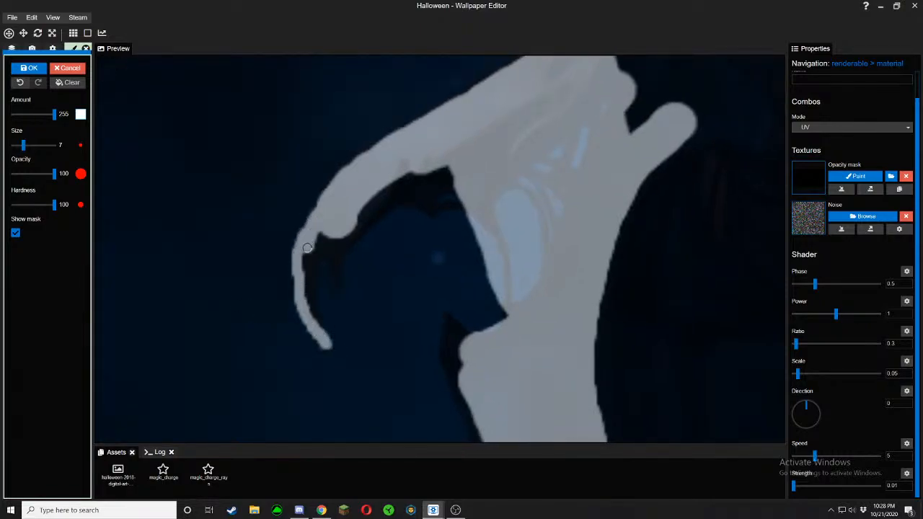
Outline the torn inner edge of the smaller cape's curved tip at size 7, then fill the enclosed gap at brush size 10
{"action": "mouse_move", "coordinate": [307, 248]}
{"action": "left_mouse_down"}
{"action": "mouse_move", "coordinate": [311, 324]}
{"action": "mouse_move", "coordinate": [308, 270]}
{"action": "mouse_move", "coordinate": [321, 254]}
{"action": "mouse_move", "coordinate": [335, 284]}
{"action": "mouse_move", "coordinate": [347, 249]}
{"action": "mouse_move", "coordinate": [395, 201]}
{"action": "mouse_move", "coordinate": [432, 213]}
{"action": "mouse_move", "coordinate": [451, 205]}
{"action": "left_mouse_up"}
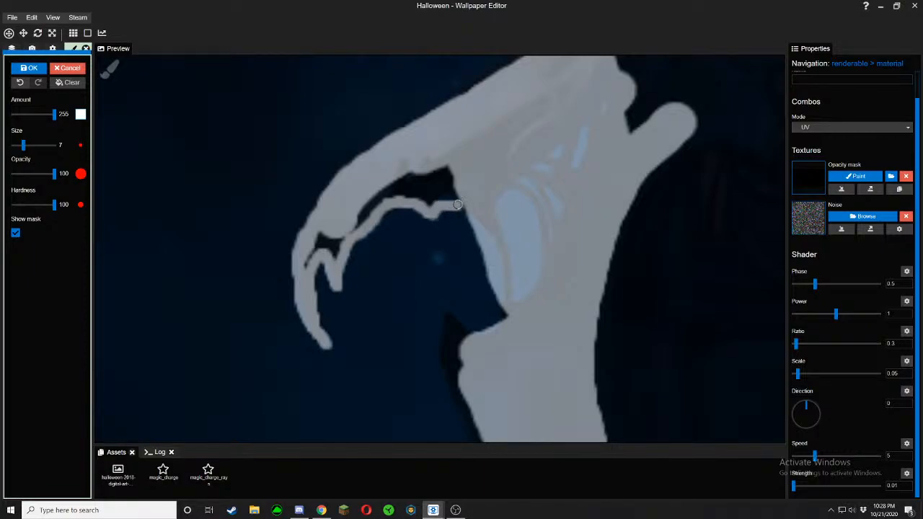
{"action": "mouse_move", "coordinate": [305, 263]}
{"action": "left_mouse_down"}
{"action": "mouse_move", "coordinate": [323, 231]}
{"action": "mouse_move", "coordinate": [320, 245]}
{"action": "left_mouse_up"}
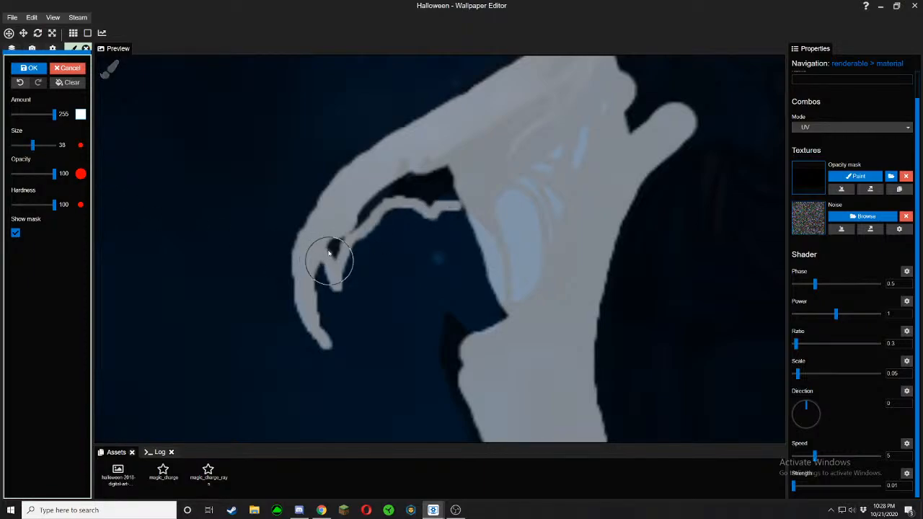
{"action": "left_click_drag", "start_coordinate": [33, 146], "coordinate": [25, 147]}
{"action": "mouse_move", "coordinate": [333, 251]}
{"action": "left_mouse_down"}
{"action": "mouse_move", "coordinate": [380, 196]}
{"action": "mouse_move", "coordinate": [420, 173]}
{"action": "mouse_move", "coordinate": [451, 173]}
{"action": "mouse_move", "coordinate": [454, 192]}
{"action": "mouse_move", "coordinate": [444, 178]}
{"action": "mouse_move", "coordinate": [392, 190]}
{"action": "mouse_move", "coordinate": [450, 199]}
{"action": "mouse_move", "coordinate": [436, 192]}
{"action": "left_mouse_up"}
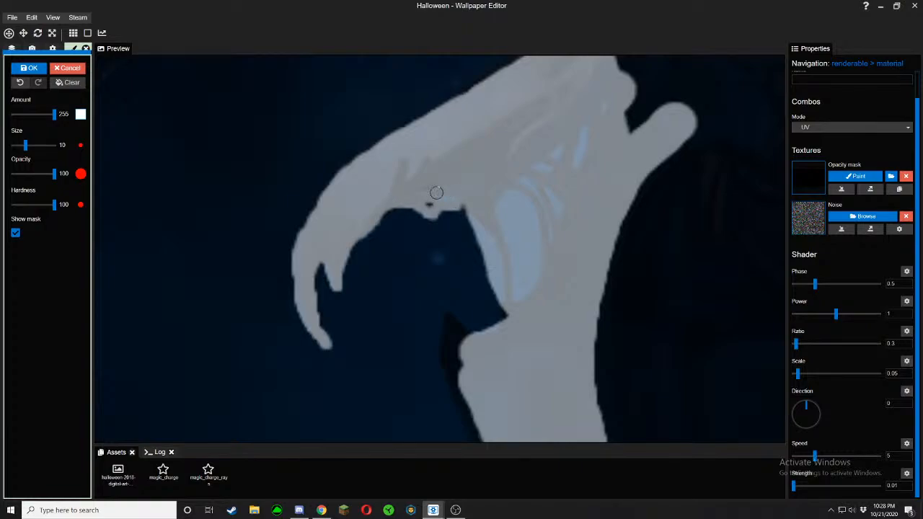
{"action": "scroll", "coordinate": [481, 237], "scroll_direction": "down", "scroll_amount": 1}
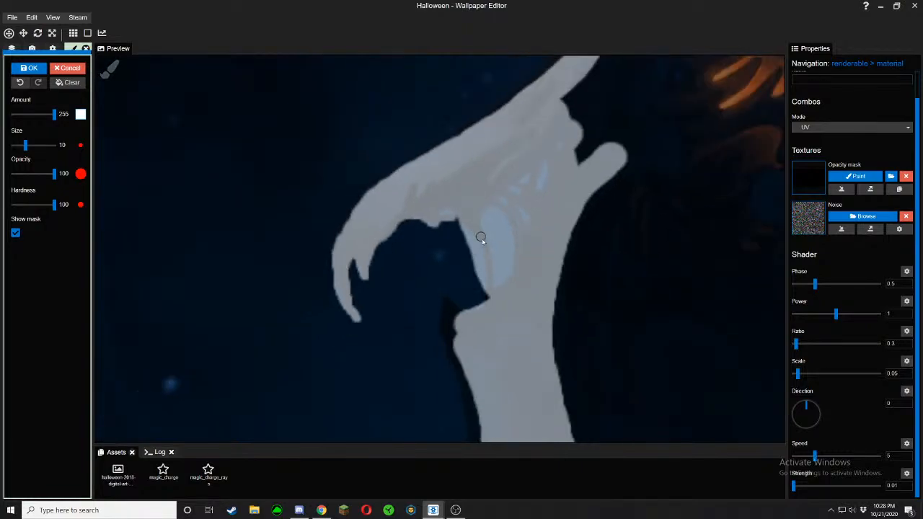
{"action": "scroll", "coordinate": [470, 282], "scroll_direction": "down", "scroll_amount": 5}
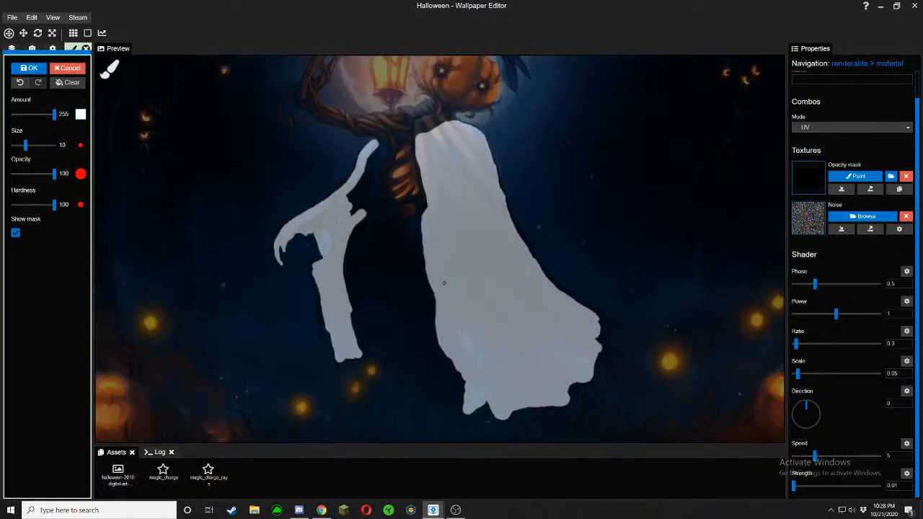
Extend the mask over the smaller cape's jagged outer edge, from the pointed corner beneath the curved tip downward
{"action": "scroll", "coordinate": [441, 282], "scroll_direction": "up", "scroll_amount": 8}
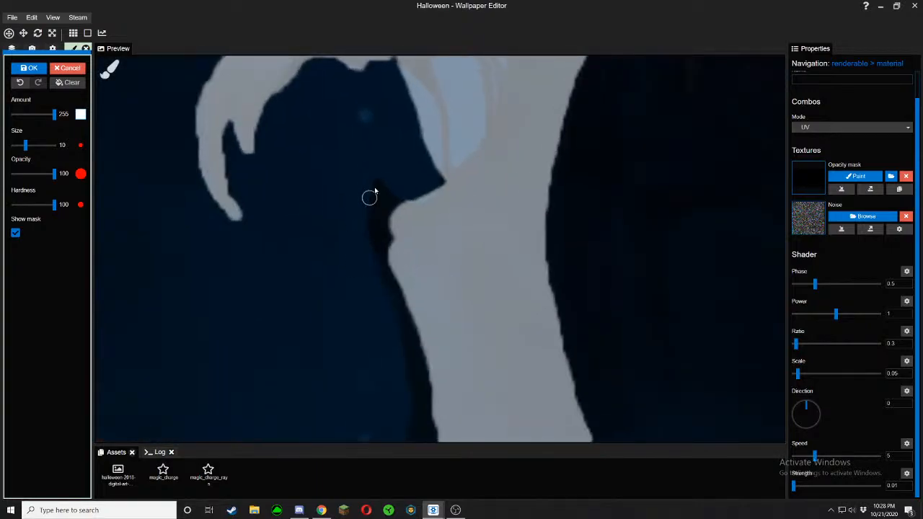
{"action": "mouse_move", "coordinate": [369, 196]}
{"action": "left_mouse_down"}
{"action": "mouse_move", "coordinate": [377, 181]}
{"action": "mouse_move", "coordinate": [378, 238]}
{"action": "mouse_move", "coordinate": [375, 227]}
{"action": "mouse_move", "coordinate": [397, 290]}
{"action": "mouse_move", "coordinate": [392, 210]}
{"action": "mouse_move", "coordinate": [406, 250]}
{"action": "left_mouse_up"}
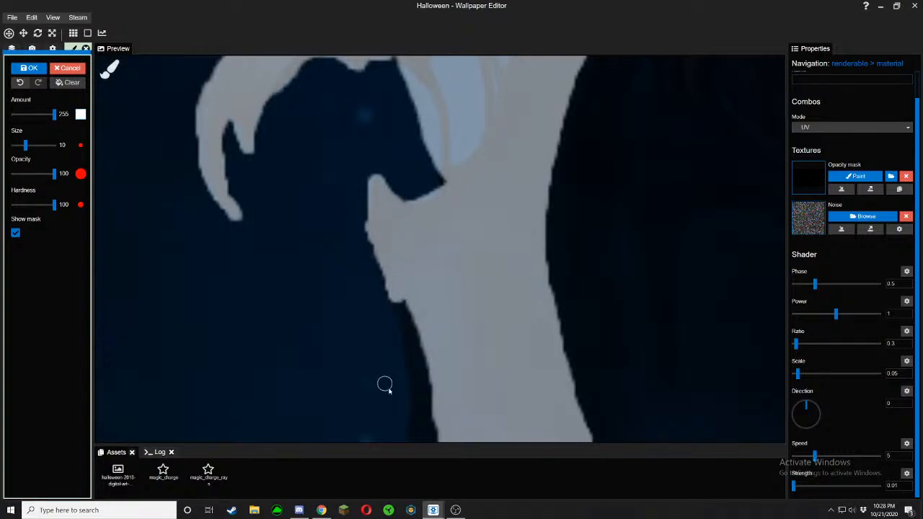
{"action": "left_click_drag", "start_coordinate": [380, 436], "coordinate": [388, 383]}
{"action": "mouse_move", "coordinate": [403, 257]}
{"action": "left_mouse_down"}
{"action": "mouse_move", "coordinate": [407, 238]}
{"action": "mouse_move", "coordinate": [426, 272]}
{"action": "mouse_move", "coordinate": [418, 267]}
{"action": "mouse_move", "coordinate": [433, 335]}
{"action": "mouse_move", "coordinate": [423, 375]}
{"action": "left_mouse_up"}
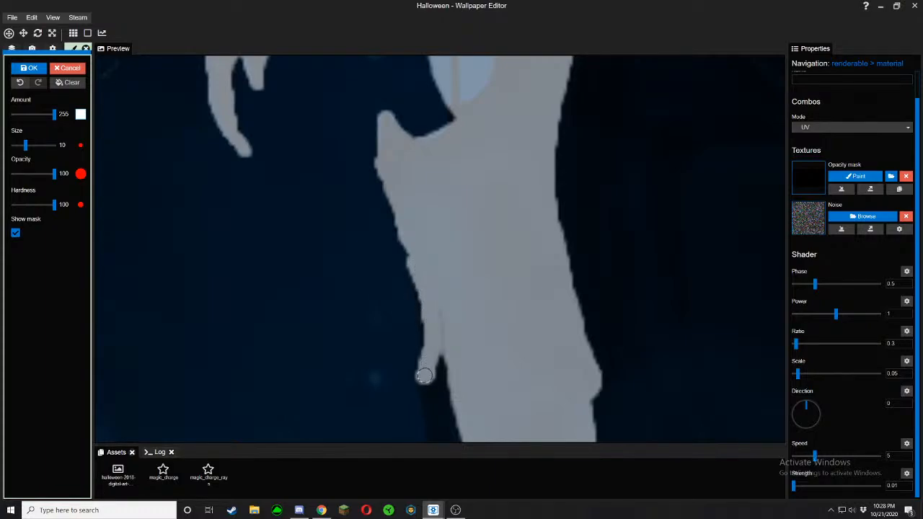
{"action": "mouse_move", "coordinate": [431, 329]}
{"action": "left_mouse_down"}
{"action": "mouse_move", "coordinate": [413, 262]}
{"action": "mouse_move", "coordinate": [428, 337]}
{"action": "left_mouse_up"}
Paint the mask down the thin torn strand at the smaller cape's lower outer edge, joining it to the main area
{"action": "left_click_drag", "start_coordinate": [430, 382], "coordinate": [407, 128]}
{"action": "left_click_drag", "start_coordinate": [421, 341], "coordinate": [435, 183]}
{"action": "mouse_move", "coordinate": [422, 278]}
{"action": "left_mouse_down"}
{"action": "mouse_move", "coordinate": [406, 119]}
{"action": "mouse_move", "coordinate": [396, 129]}
{"action": "mouse_move", "coordinate": [421, 223]}
{"action": "mouse_move", "coordinate": [420, 99]}
{"action": "mouse_move", "coordinate": [418, 155]}
{"action": "left_mouse_up"}
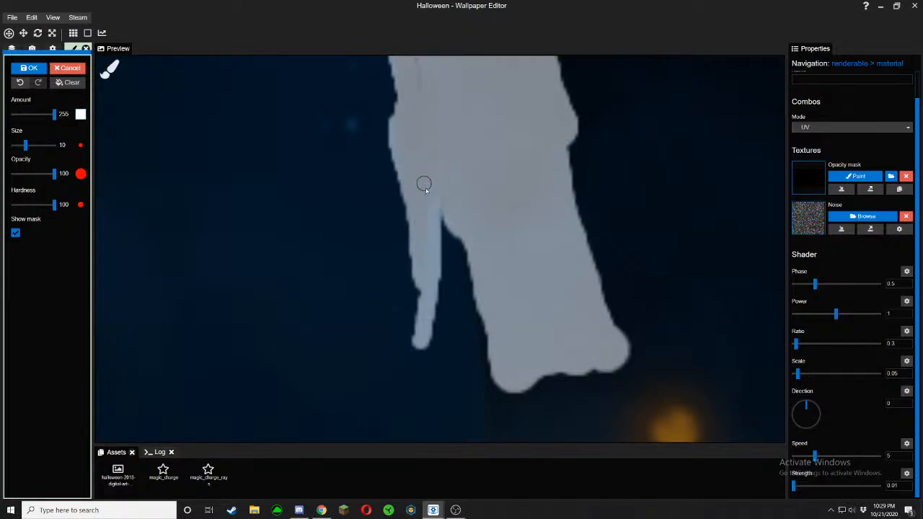
{"action": "scroll", "coordinate": [425, 191], "scroll_direction": "down", "scroll_amount": 3}
{"action": "left_click_drag", "start_coordinate": [424, 191], "coordinate": [416, 250]}
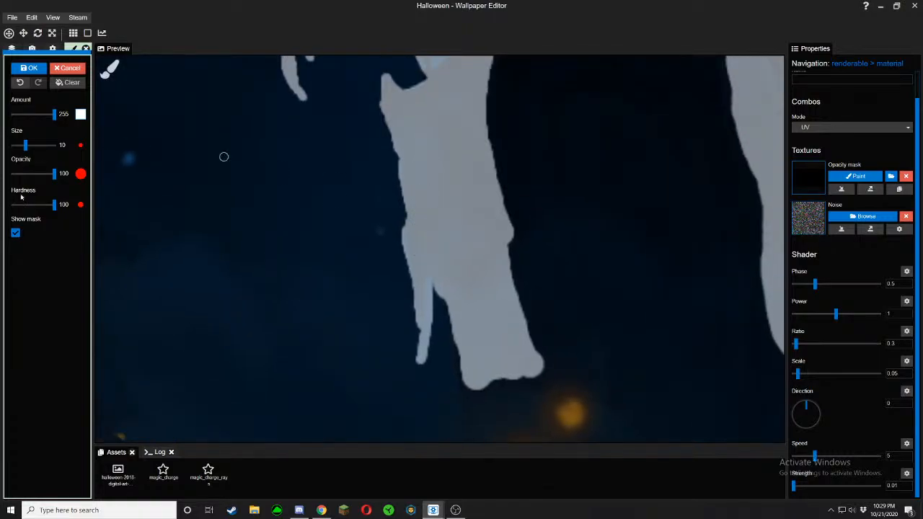
Hide the mask to examine the uncovered lower cloak between the two masked sides, and show the mask again
{"action": "left_click", "coordinate": [16, 232]}
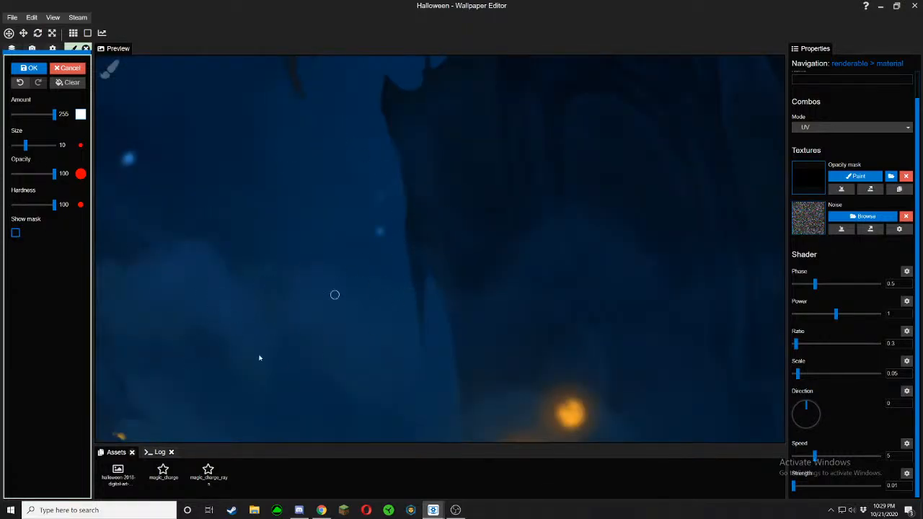
{"action": "scroll", "coordinate": [379, 315], "scroll_direction": "down", "scroll_amount": 5}
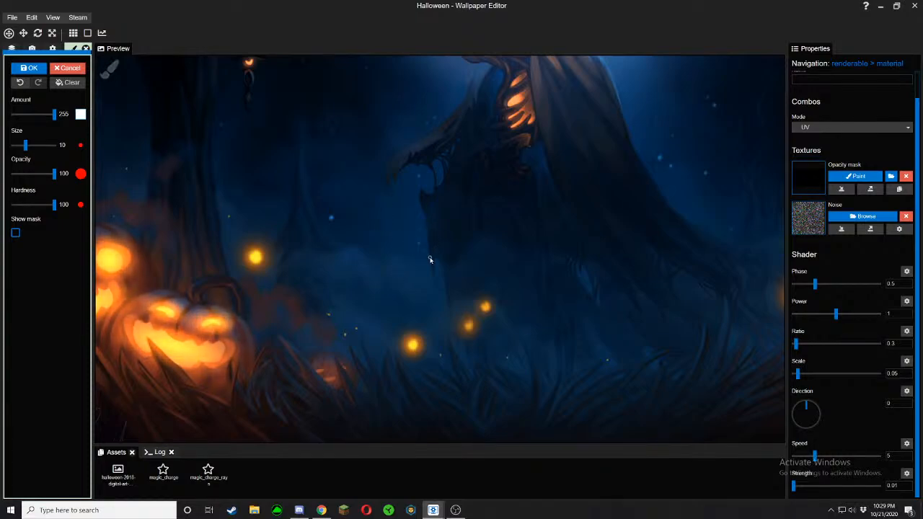
{"action": "left_click_drag", "start_coordinate": [447, 266], "coordinate": [399, 296]}
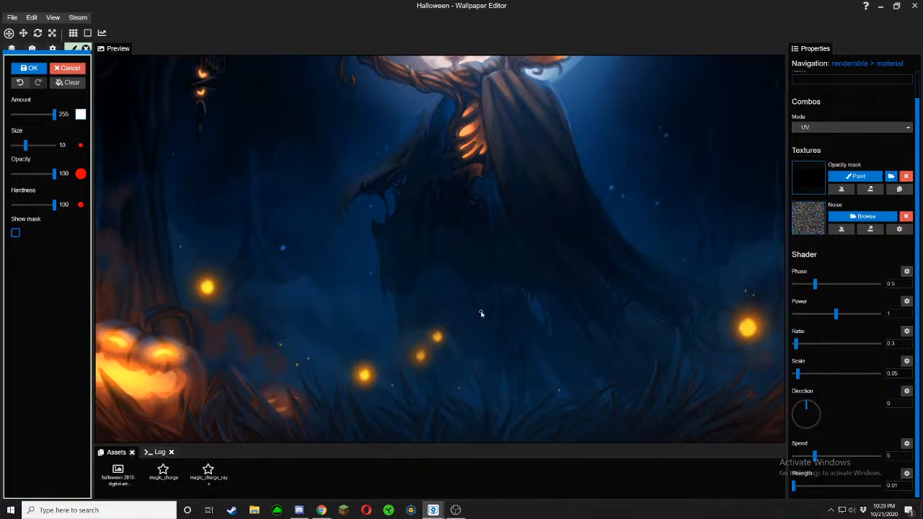
{"action": "scroll", "coordinate": [454, 288], "scroll_direction": "down", "scroll_amount": 1}
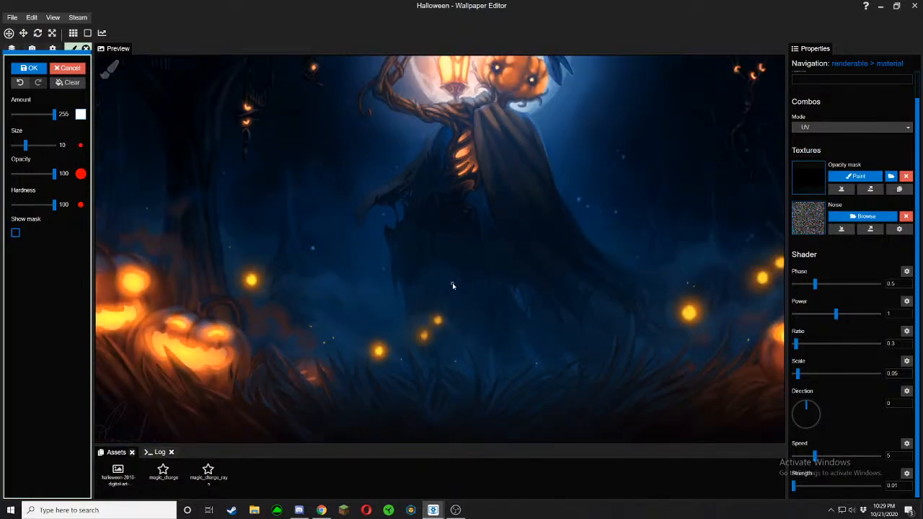
{"action": "scroll", "coordinate": [451, 282], "scroll_direction": "up", "scroll_amount": 3}
{"action": "scroll", "coordinate": [444, 288], "scroll_direction": "up", "scroll_amount": 3}
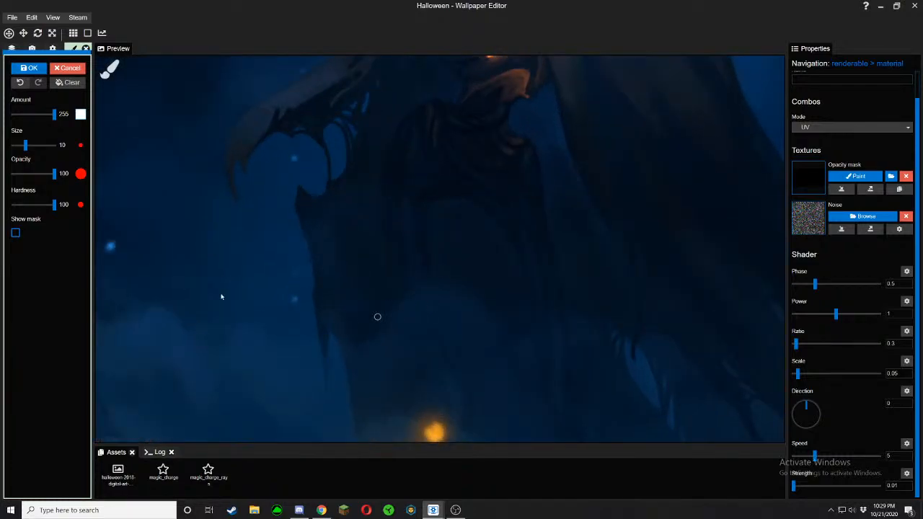
{"action": "left_click", "coordinate": [15, 233]}
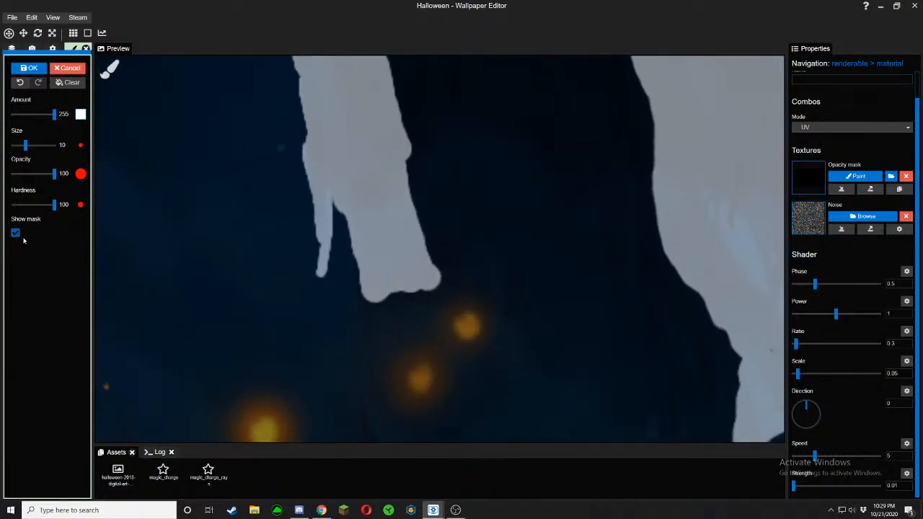
Paint a long thin mask stroke below the smaller cape's lower end and a separate arched stroke just above the grass
{"action": "left_click", "coordinate": [15, 233]}
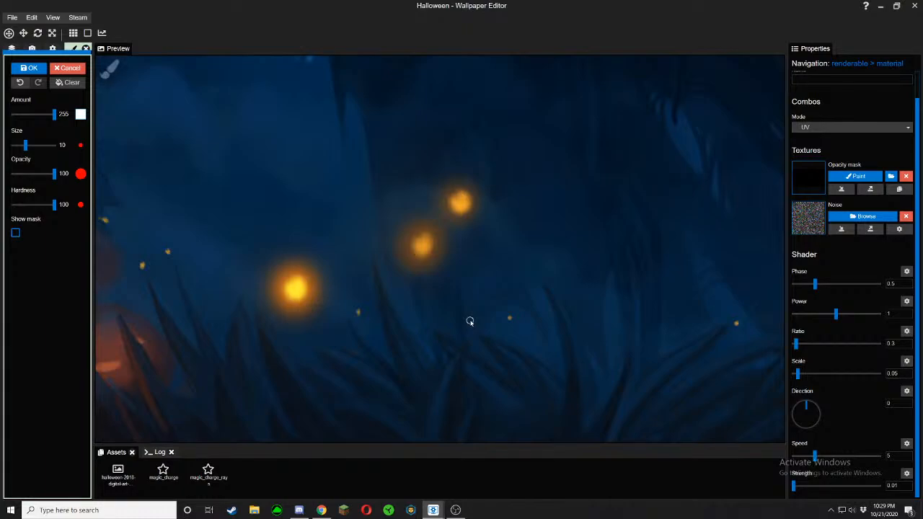
{"action": "left_click", "coordinate": [15, 233]}
{"action": "left_click", "coordinate": [15, 233]}
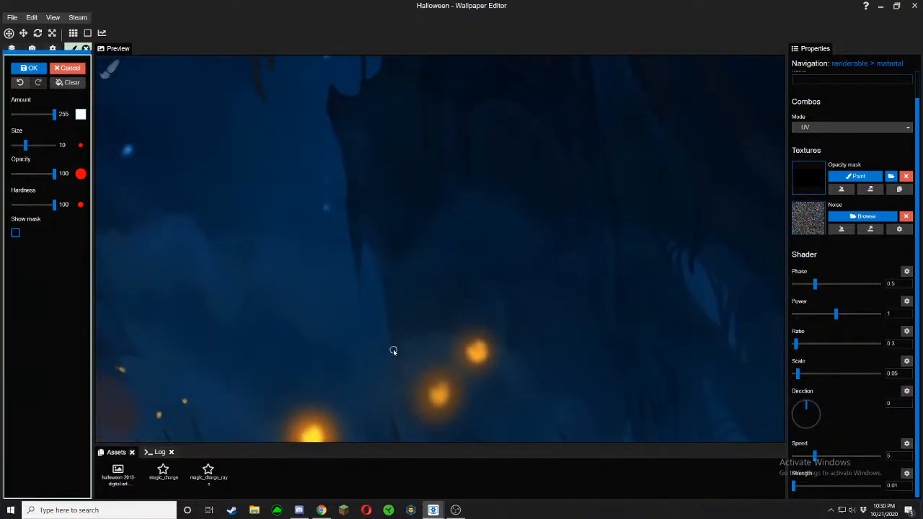
{"action": "left_click", "coordinate": [16, 233]}
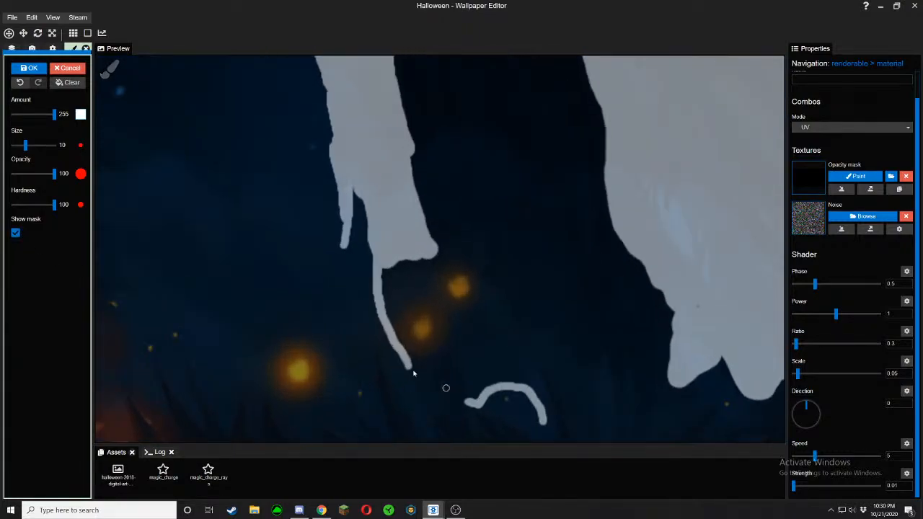
Add a hooked mask stroke and a slanted one beside the arch, following the torn strands of the cloak's middle section
{"action": "left_click", "coordinate": [15, 233]}
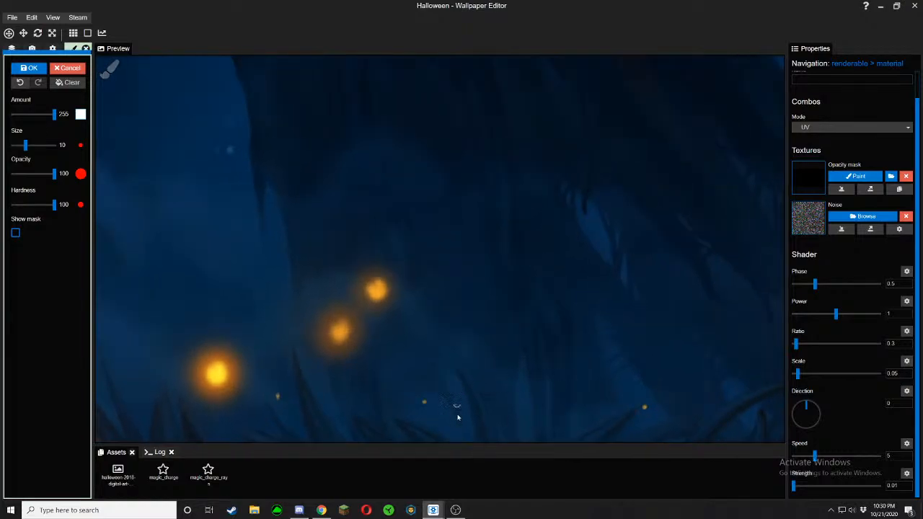
{"action": "left_click", "coordinate": [16, 232]}
{"action": "left_click", "coordinate": [16, 232]}
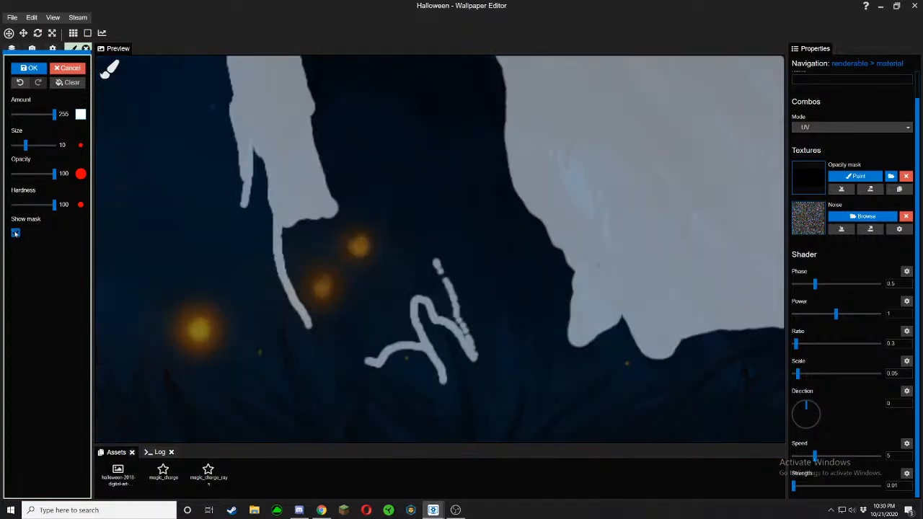
Outline the middle section's edge nearest the larger cape, running the stroke from the lower strands up to a curved top
{"action": "left_click", "coordinate": [16, 232]}
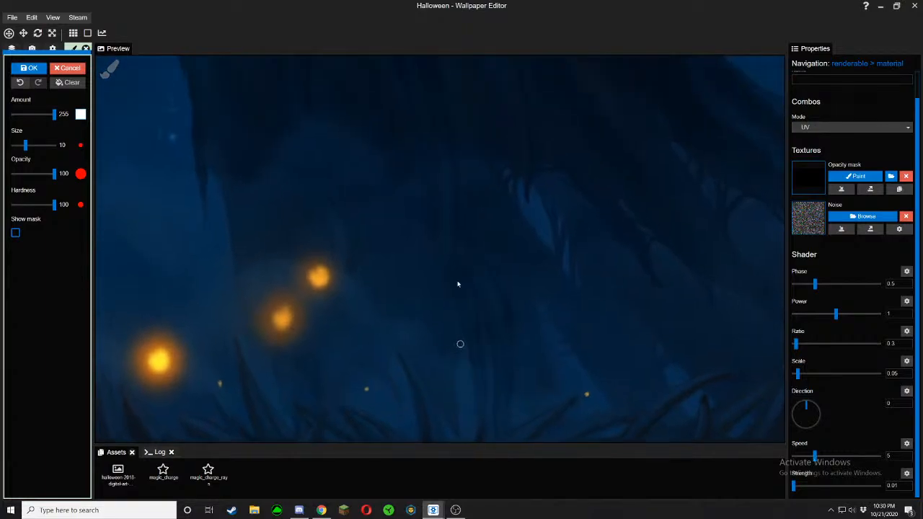
{"action": "left_click", "coordinate": [16, 232]}
{"action": "left_click", "coordinate": [16, 232]}
{"action": "left_click", "coordinate": [16, 232]}
{"action": "left_click", "coordinate": [15, 232]}
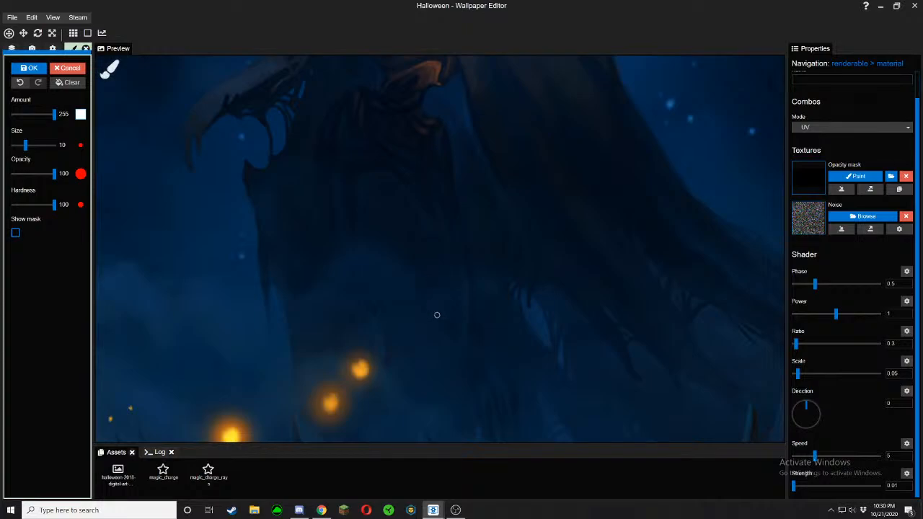
{"action": "left_click", "coordinate": [15, 233]}
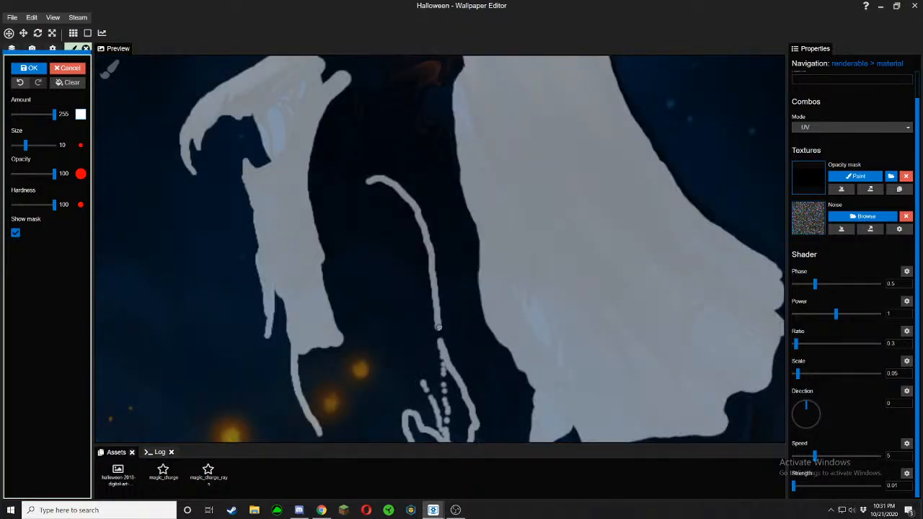
{"action": "scroll", "coordinate": [440, 336], "scroll_direction": "down", "scroll_amount": 2}
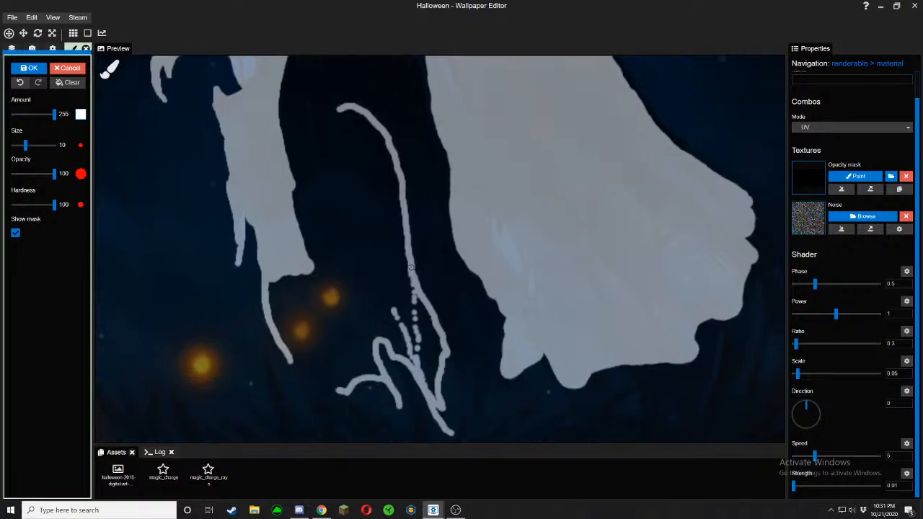
Paint the middle section's opposite edge from the curved top down to the torn strands, checking it against the unmasked artwork
{"action": "left_click", "coordinate": [15, 234]}
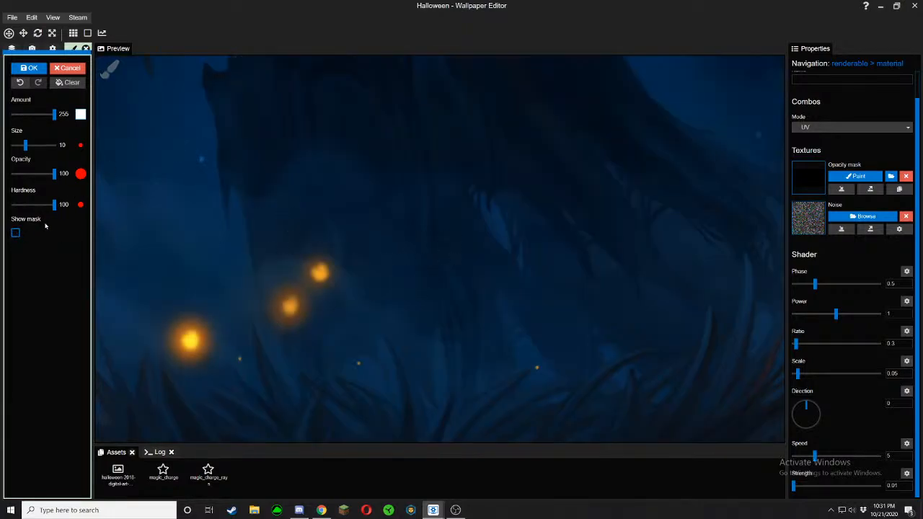
{"action": "left_click", "coordinate": [15, 233]}
{"action": "scroll", "coordinate": [160, 178], "scroll_direction": "up", "scroll_amount": 3}
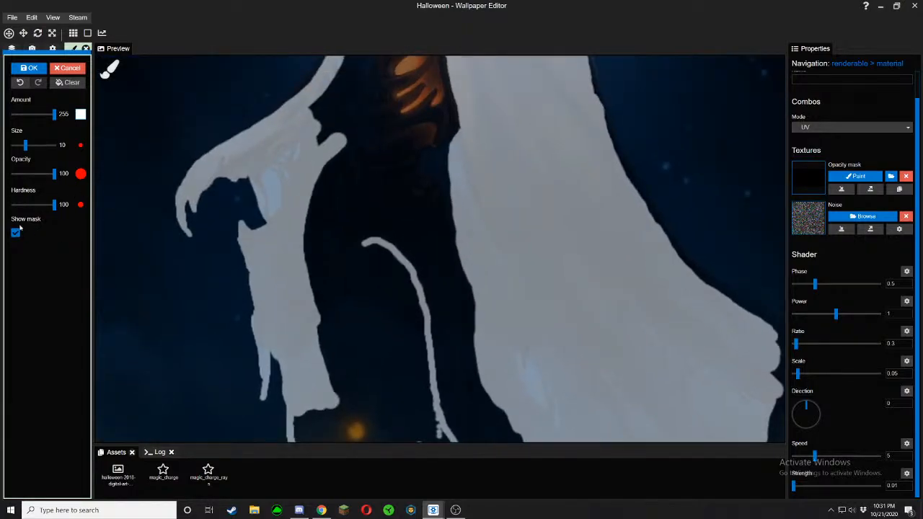
{"action": "left_click", "coordinate": [18, 229]}
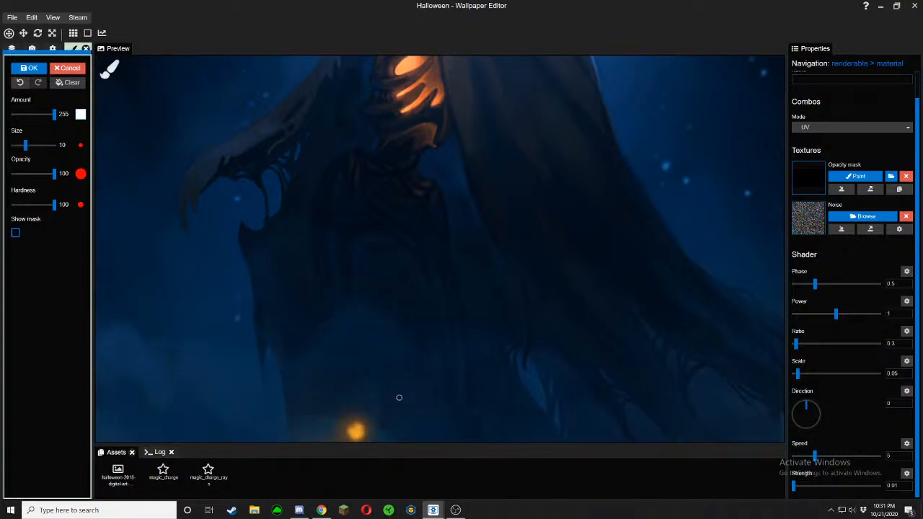
{"action": "left_click", "coordinate": [15, 233]}
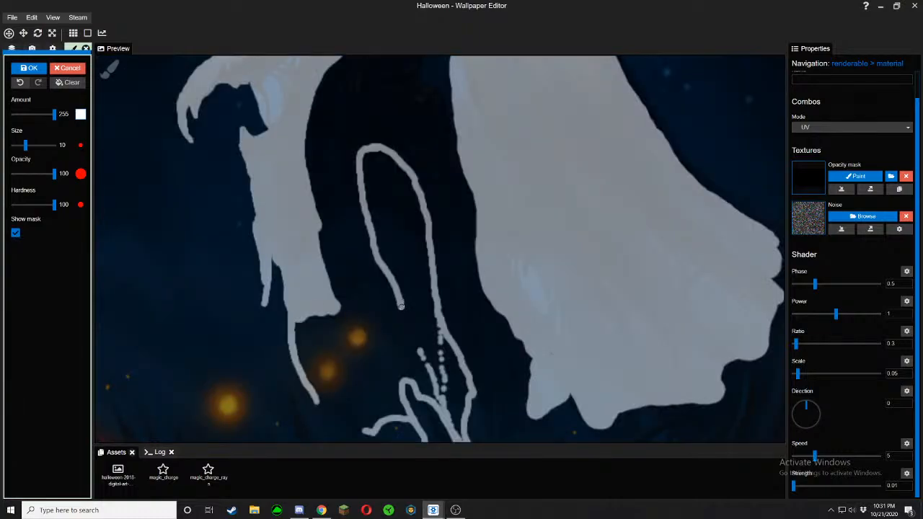
{"action": "left_click_drag", "start_coordinate": [402, 333], "coordinate": [416, 353]}
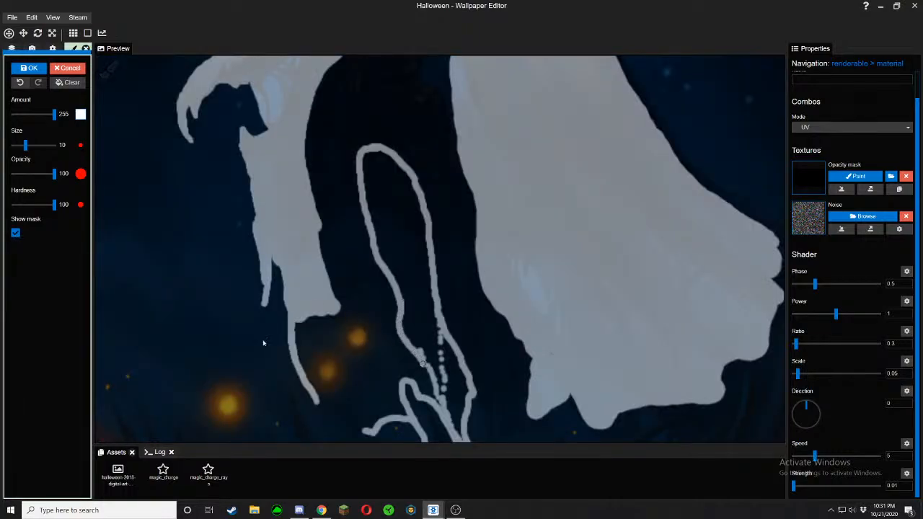
{"action": "left_click", "coordinate": [18, 234]}
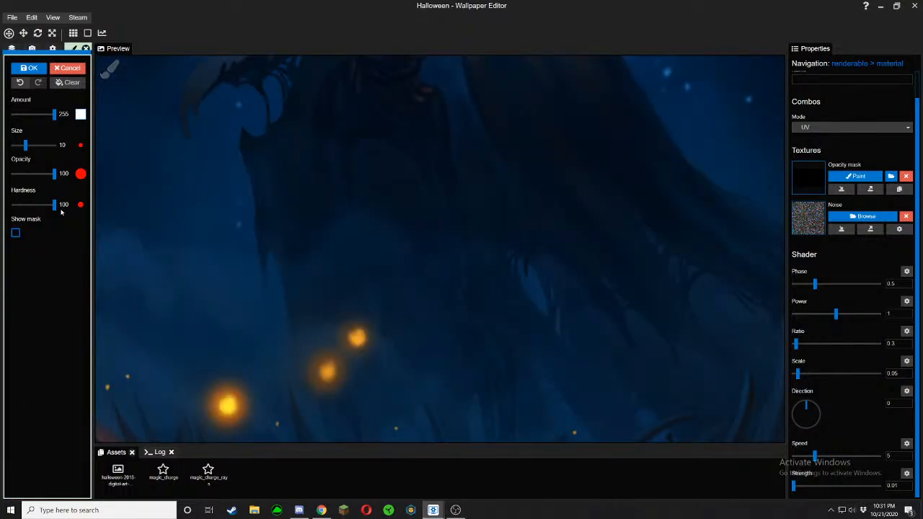
{"action": "left_click", "coordinate": [16, 233]}
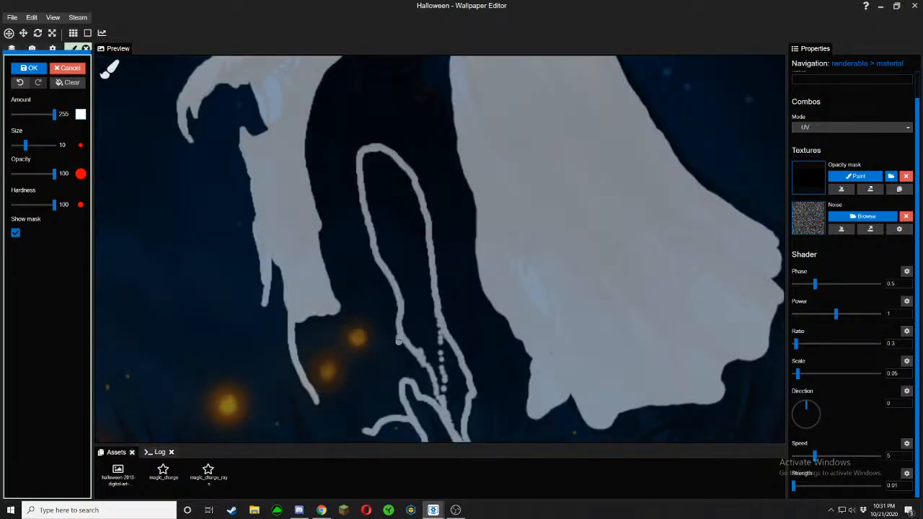
Paint two branching strokes down the middle section's lower strands, joining them to the arched stroke above the grass
{"action": "left_click", "coordinate": [15, 233]}
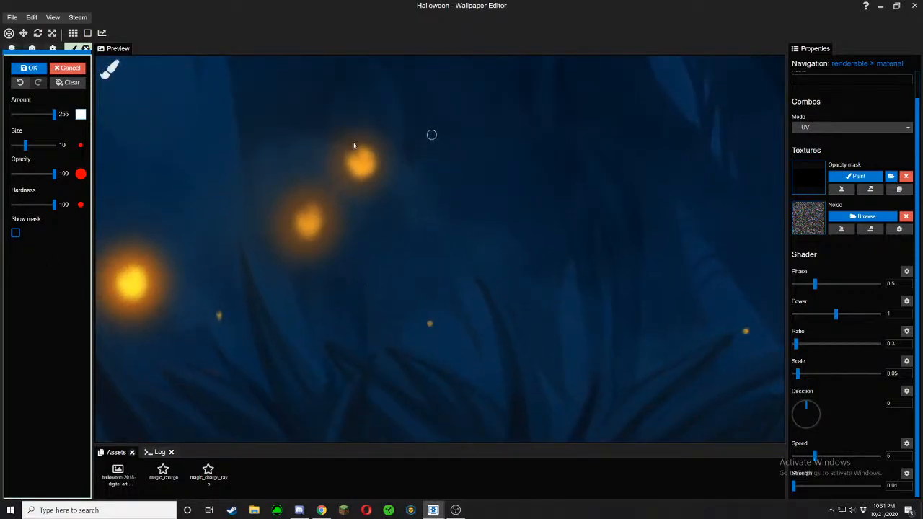
{"action": "left_click", "coordinate": [15, 234]}
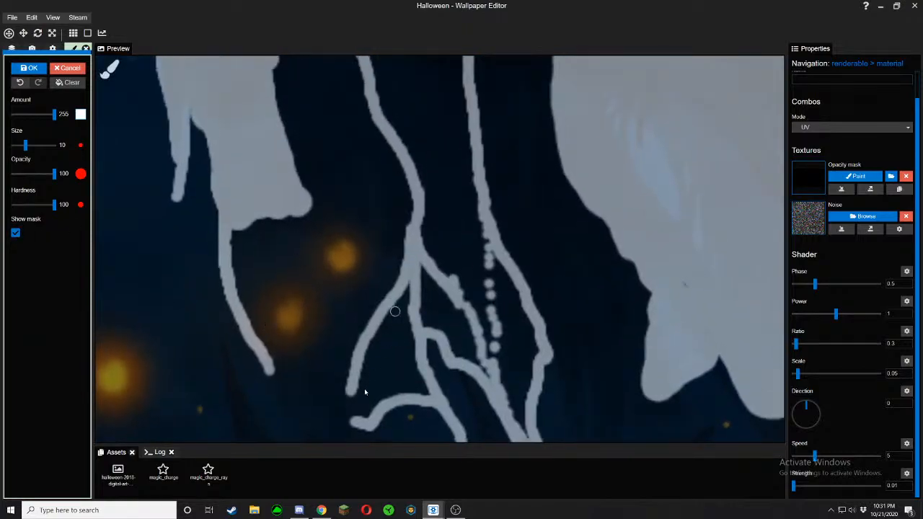
{"action": "left_click_drag", "start_coordinate": [353, 394], "coordinate": [353, 413]}
{"action": "scroll", "coordinate": [389, 359], "scroll_direction": "down", "scroll_amount": 5}
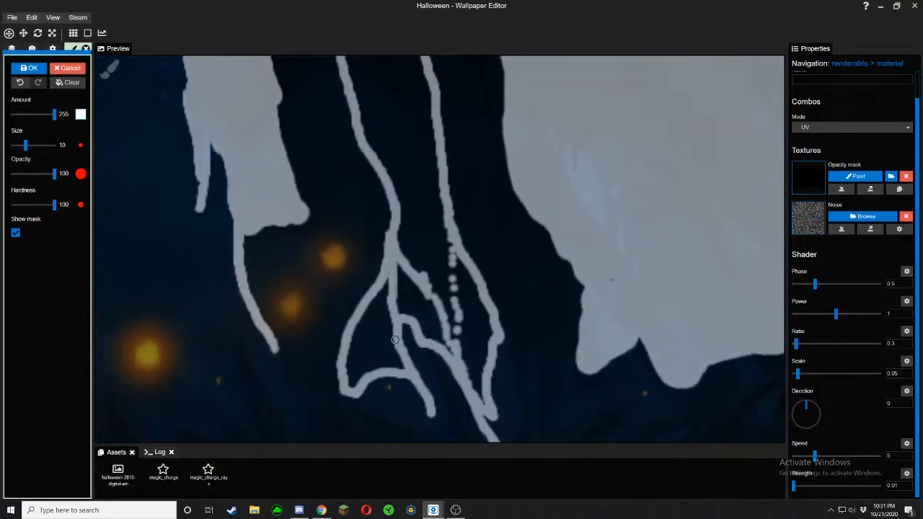
Fill the outlined middle section of the cloak mask using a size 38 brush, and compare it with the unmasked artwork
{"action": "left_click", "coordinate": [34, 145]}
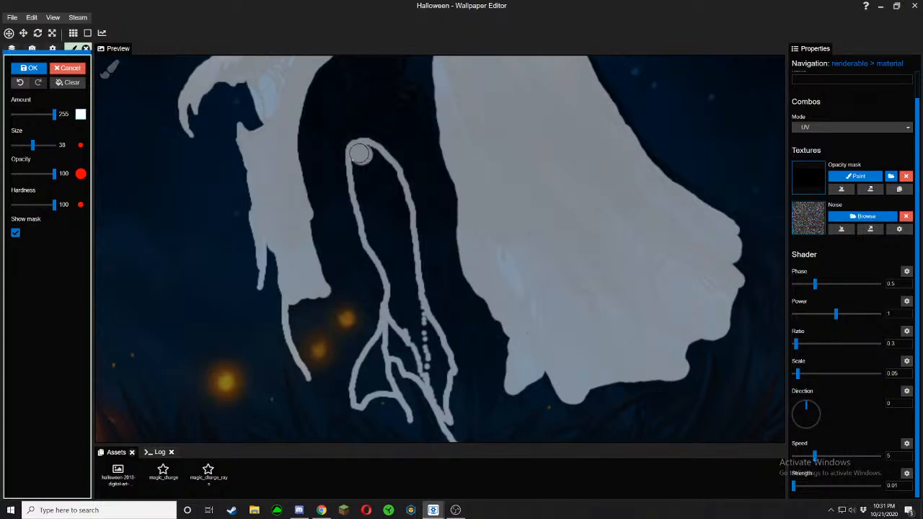
{"action": "mouse_move", "coordinate": [359, 153]}
{"action": "left_mouse_down"}
{"action": "mouse_move", "coordinate": [370, 154]}
{"action": "mouse_move", "coordinate": [399, 209]}
{"action": "mouse_move", "coordinate": [391, 183]}
{"action": "mouse_move", "coordinate": [366, 160]}
{"action": "mouse_move", "coordinate": [362, 185]}
{"action": "mouse_move", "coordinate": [372, 183]}
{"action": "mouse_move", "coordinate": [362, 204]}
{"action": "mouse_move", "coordinate": [386, 259]}
{"action": "mouse_move", "coordinate": [379, 208]}
{"action": "mouse_move", "coordinate": [404, 233]}
{"action": "mouse_move", "coordinate": [400, 318]}
{"action": "mouse_move", "coordinate": [394, 252]}
{"action": "mouse_move", "coordinate": [403, 249]}
{"action": "mouse_move", "coordinate": [409, 295]}
{"action": "mouse_move", "coordinate": [443, 378]}
{"action": "mouse_move", "coordinate": [406, 322]}
{"action": "mouse_move", "coordinate": [361, 395]}
{"action": "mouse_move", "coordinate": [366, 385]}
{"action": "mouse_move", "coordinate": [383, 387]}
{"action": "mouse_move", "coordinate": [382, 359]}
{"action": "mouse_move", "coordinate": [398, 342]}
{"action": "mouse_move", "coordinate": [441, 405]}
{"action": "mouse_move", "coordinate": [401, 352]}
{"action": "left_mouse_up"}
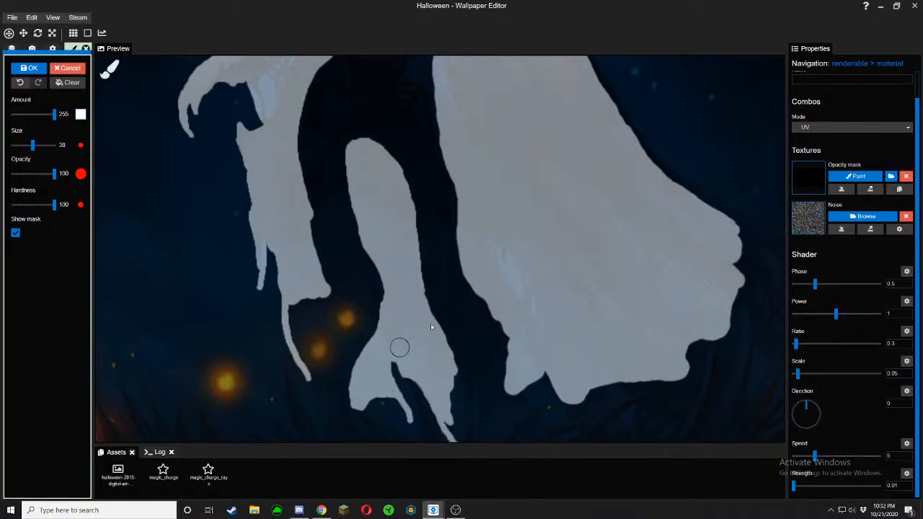
{"action": "scroll", "coordinate": [399, 347], "scroll_direction": "down", "scroll_amount": 4}
{"action": "left_click", "coordinate": [16, 233]}
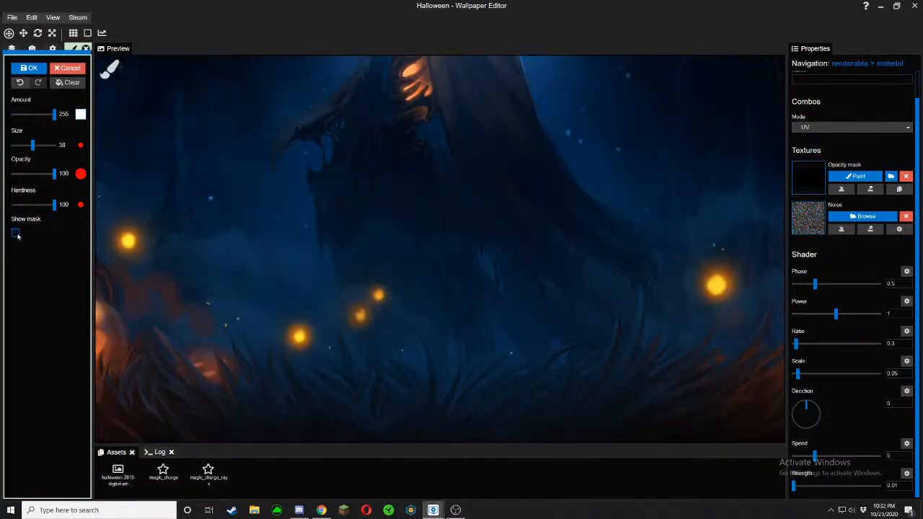
{"action": "left_click", "coordinate": [16, 233]}
{"action": "left_click", "coordinate": [17, 234]}
{"action": "left_click", "coordinate": [16, 234]}
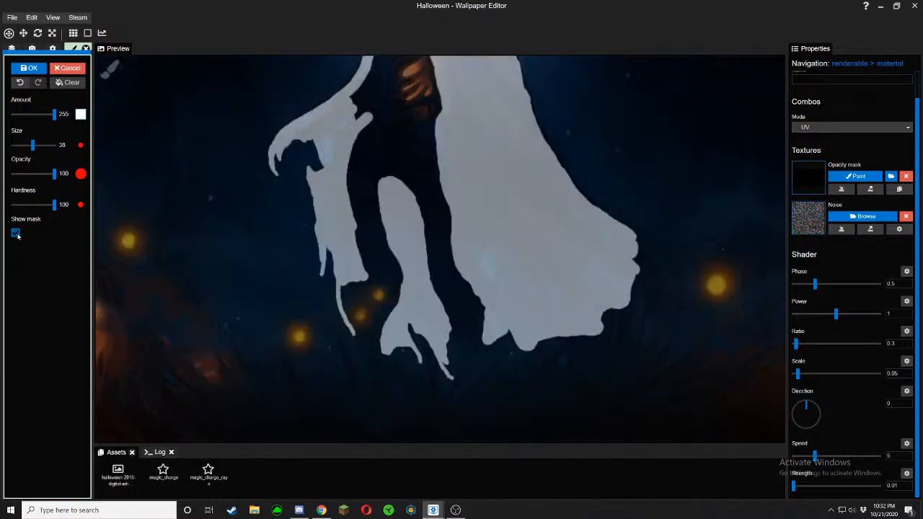
Fill the mask gap between the narrow cloak section's lower edge and its long hanging strand, checking against the artwork
{"action": "left_click", "coordinate": [16, 234]}
{"action": "left_click", "coordinate": [15, 234]}
{"action": "left_click", "coordinate": [16, 234]}
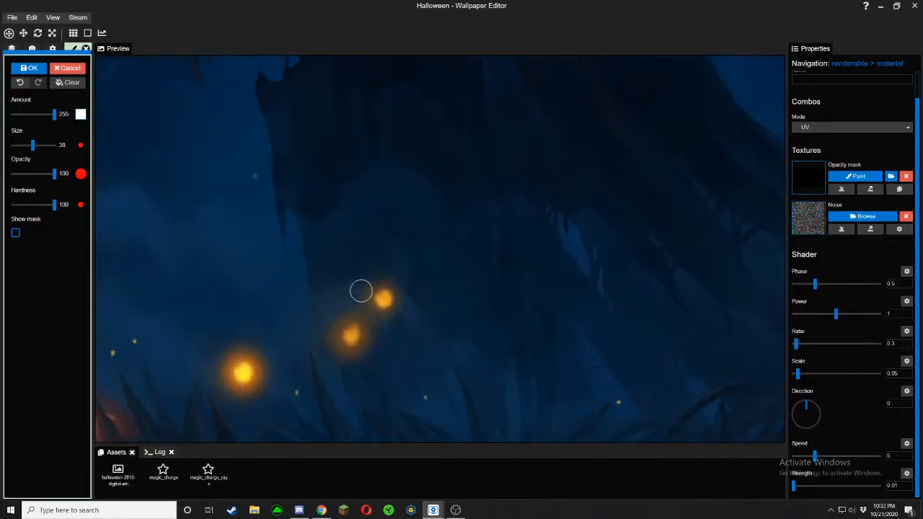
{"action": "left_click", "coordinate": [16, 234]}
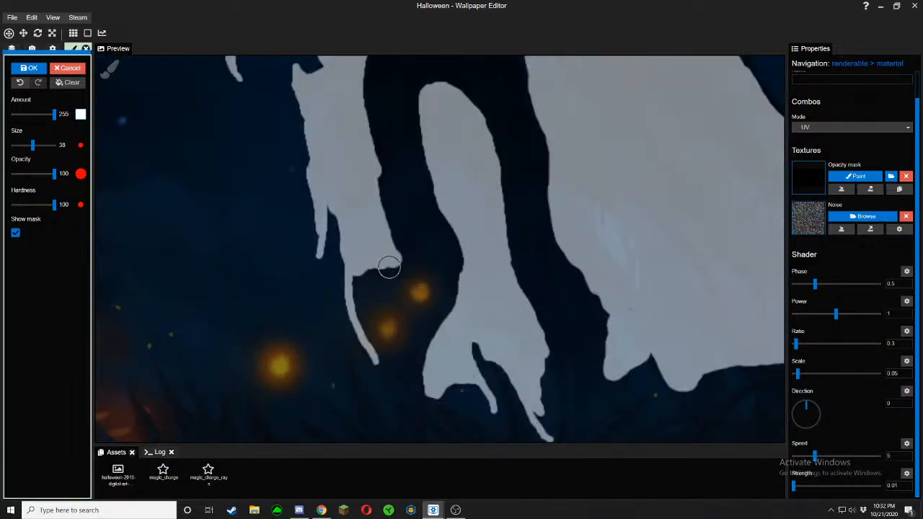
{"action": "mouse_move", "coordinate": [380, 294]}
{"action": "left_mouse_down"}
{"action": "mouse_move", "coordinate": [364, 317]}
{"action": "mouse_move", "coordinate": [365, 281]}
{"action": "mouse_move", "coordinate": [377, 276]}
{"action": "mouse_move", "coordinate": [355, 274]}
{"action": "left_mouse_up"}
{"action": "left_click", "coordinate": [16, 233]}
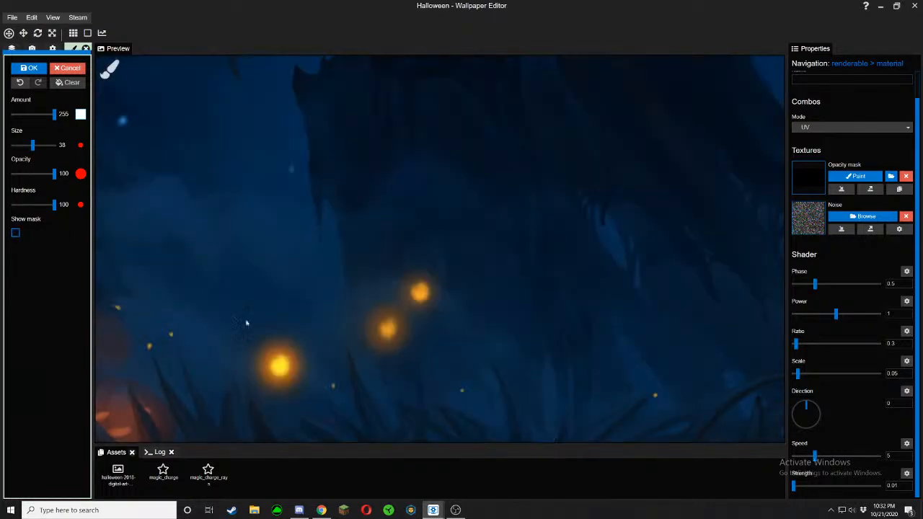
{"action": "left_click", "coordinate": [16, 234]}
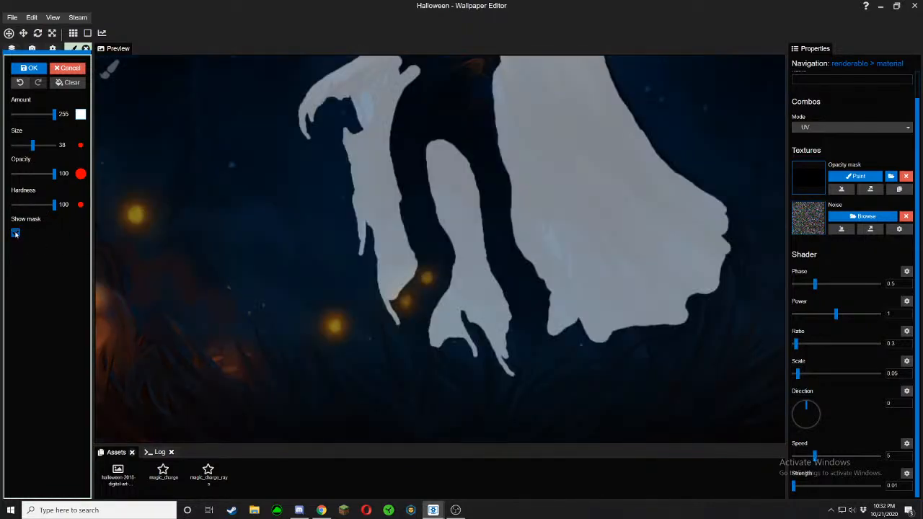
Compare the painted mask with the unmasked artwork across the whole cloak, especially the larger cape's outer edge and hem
{"action": "left_click", "coordinate": [16, 234]}
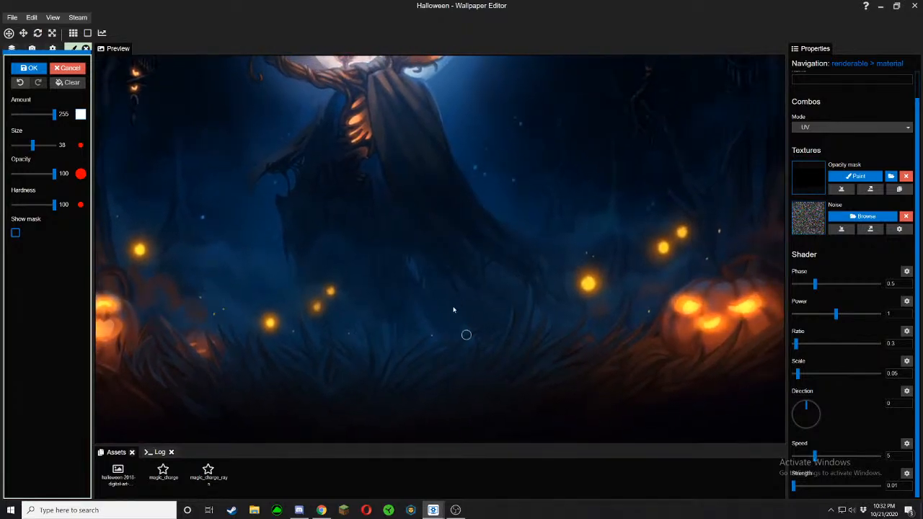
{"action": "left_click", "coordinate": [16, 233]}
{"action": "left_click", "coordinate": [15, 234]}
{"action": "left_click", "coordinate": [16, 234]}
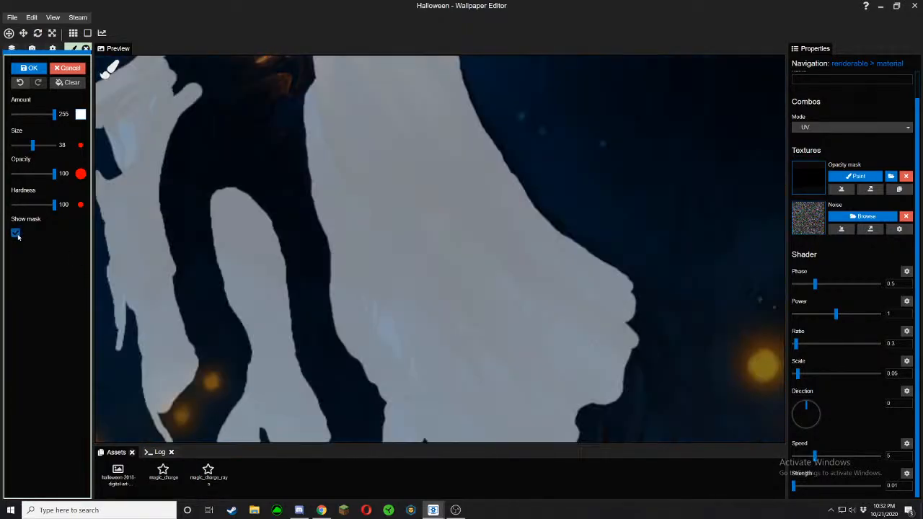
{"action": "left_click", "coordinate": [16, 233]}
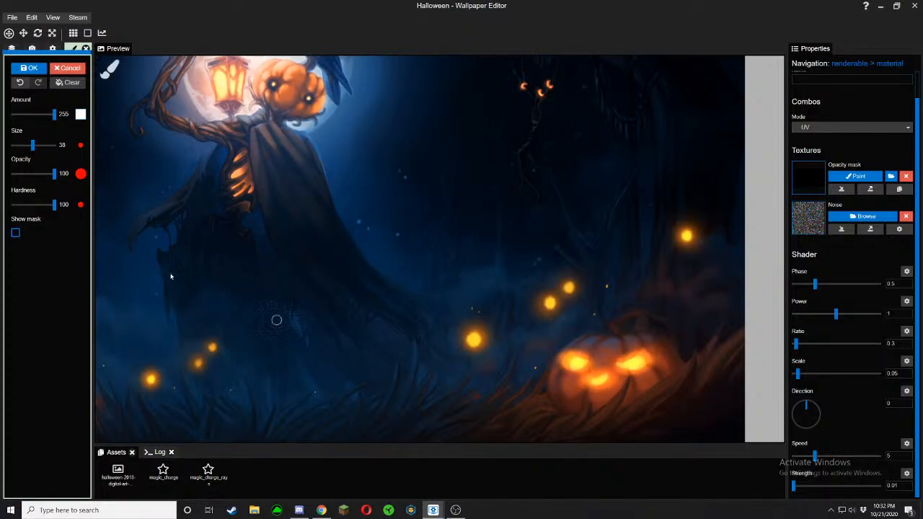
{"action": "left_click", "coordinate": [15, 233]}
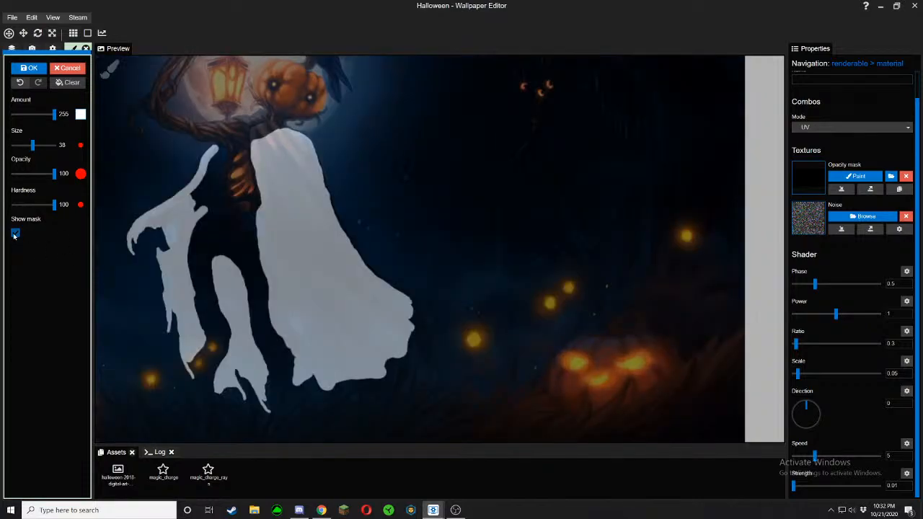
{"action": "left_click", "coordinate": [16, 233]}
{"action": "left_click", "coordinate": [15, 234]}
{"action": "left_click", "coordinate": [15, 233]}
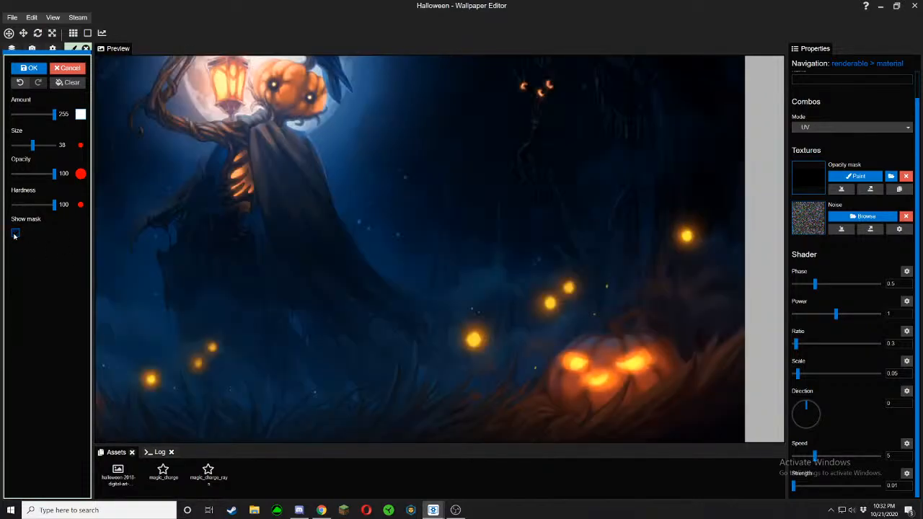
{"action": "left_click", "coordinate": [15, 233]}
{"action": "left_click", "coordinate": [15, 234]}
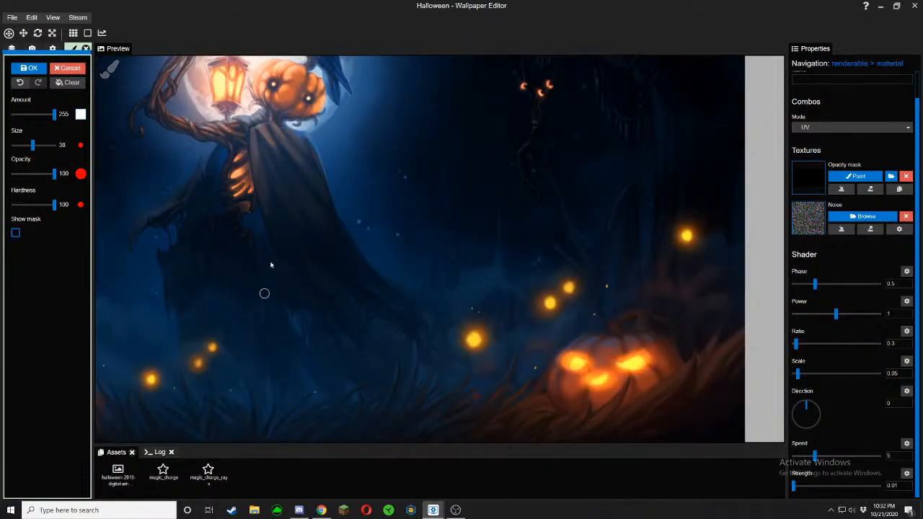
{"action": "scroll", "coordinate": [390, 360], "scroll_direction": "up", "scroll_amount": 3}
{"action": "left_click_drag", "start_coordinate": [390, 360], "coordinate": [414, 283]}
{"action": "scroll", "coordinate": [413, 283], "scroll_direction": "up", "scroll_amount": 1}
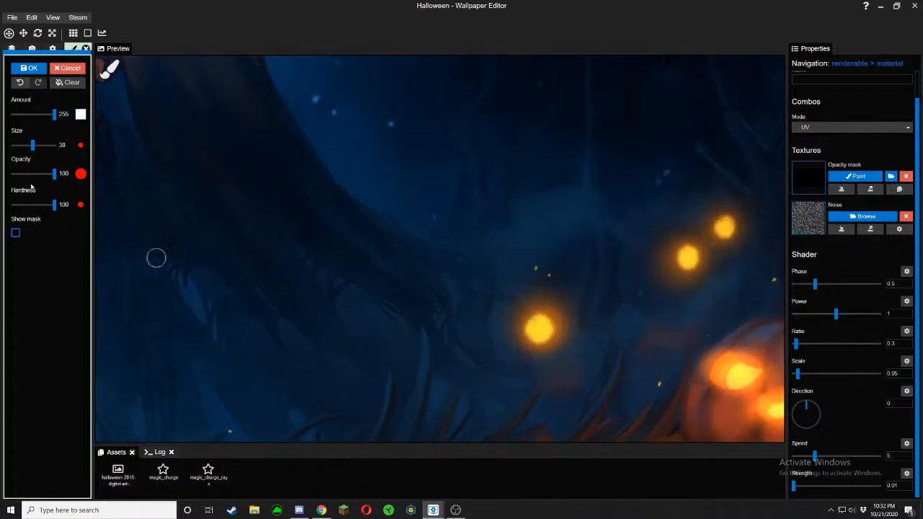
{"action": "left_click", "coordinate": [15, 234]}
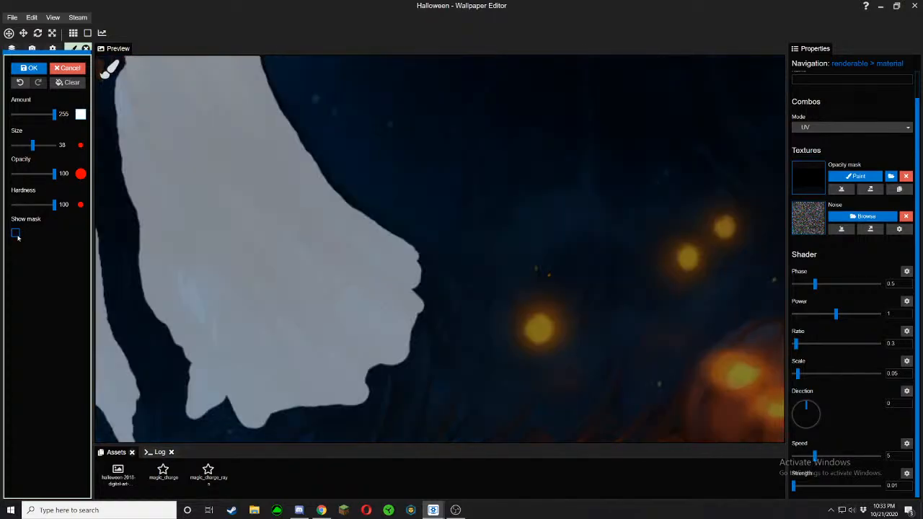
Set the brush size to 7 and extend the mask along the larger cape's outer edge just below the shoulder
{"action": "left_click", "coordinate": [24, 144]}
{"action": "left_click_drag", "start_coordinate": [326, 200], "coordinate": [406, 395]}
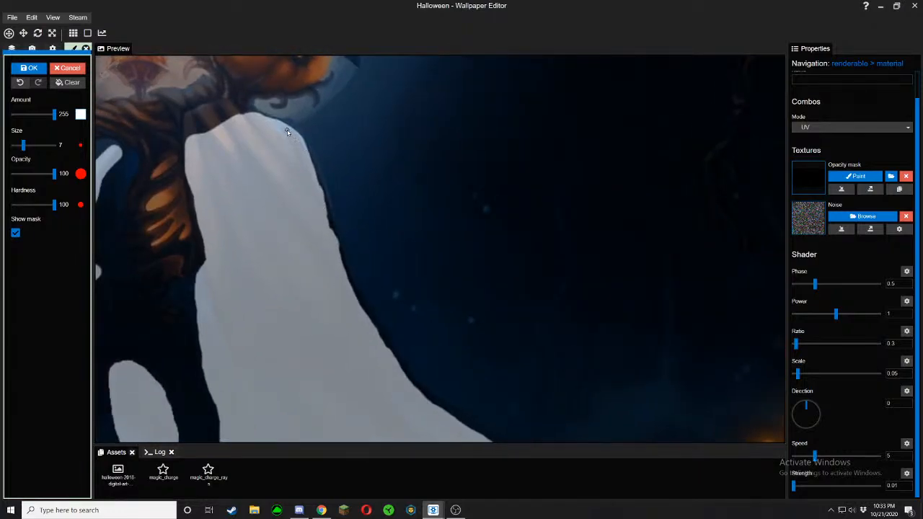
{"action": "scroll", "coordinate": [288, 131], "scroll_direction": "up", "scroll_amount": 3}
{"action": "left_click_drag", "start_coordinate": [290, 137], "coordinate": [402, 280]}
{"action": "scroll", "coordinate": [294, 198], "scroll_direction": "up", "scroll_amount": 2}
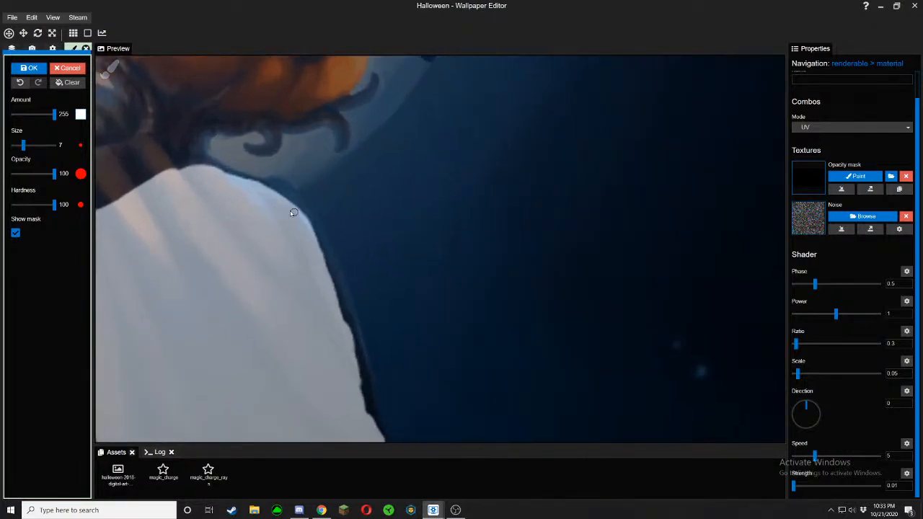
{"action": "mouse_move", "coordinate": [268, 182]}
{"action": "left_mouse_down"}
{"action": "mouse_move", "coordinate": [297, 194]}
{"action": "mouse_move", "coordinate": [316, 222]}
{"action": "mouse_move", "coordinate": [266, 187]}
{"action": "left_mouse_up"}
{"action": "mouse_move", "coordinate": [326, 245]}
{"action": "left_mouse_down"}
{"action": "mouse_move", "coordinate": [287, 175]}
{"action": "mouse_move", "coordinate": [319, 237]}
{"action": "mouse_move", "coordinate": [349, 369]}
{"action": "mouse_move", "coordinate": [291, 180]}
{"action": "mouse_move", "coordinate": [316, 273]}
{"action": "mouse_move", "coordinate": [290, 194]}
{"action": "left_mouse_up"}
{"action": "left_click_drag", "start_coordinate": [377, 330], "coordinate": [334, 199]}
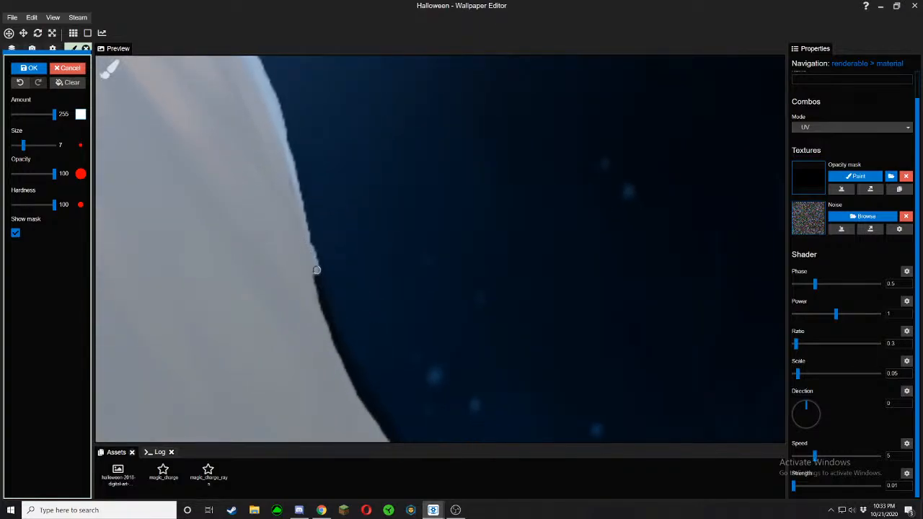
Paint over the uncovered strip along the middle of the larger cape's outer edge, filling the gaps behind the new strokes
{"action": "left_click_drag", "start_coordinate": [316, 269], "coordinate": [324, 297]}
{"action": "left_click_drag", "start_coordinate": [351, 364], "coordinate": [362, 384]}
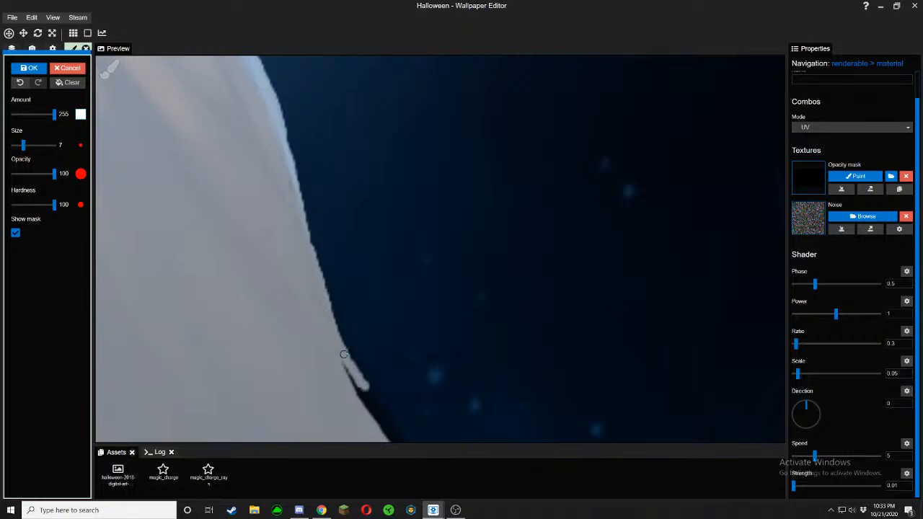
{"action": "left_click_drag", "start_coordinate": [336, 359], "coordinate": [300, 218]}
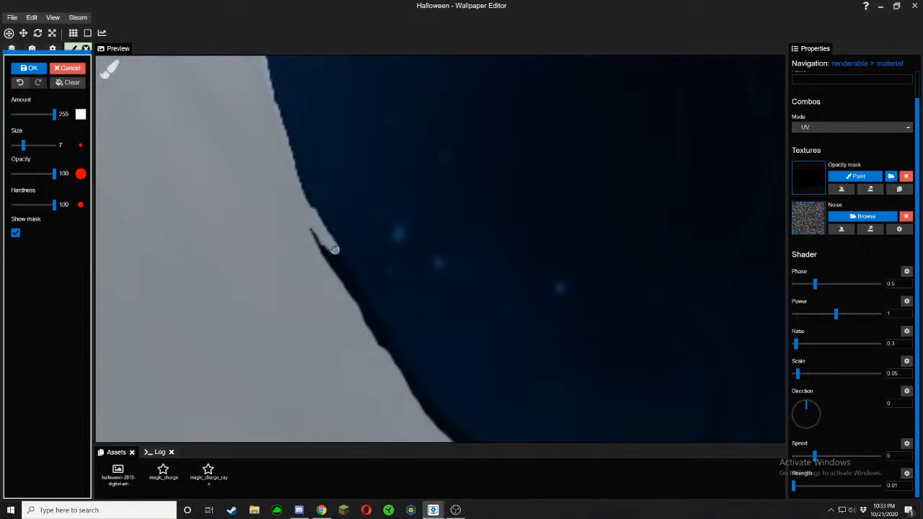
{"action": "left_click_drag", "start_coordinate": [354, 282], "coordinate": [407, 364]}
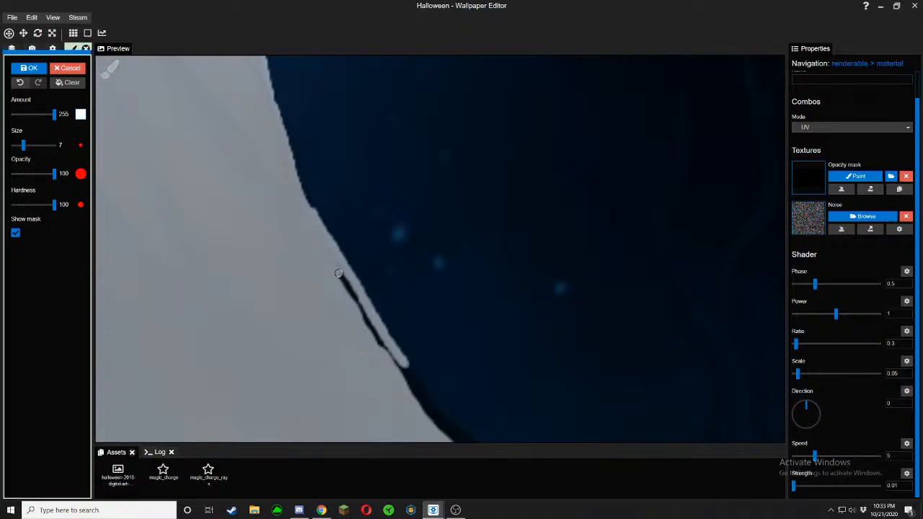
{"action": "left_click_drag", "start_coordinate": [348, 289], "coordinate": [366, 322]}
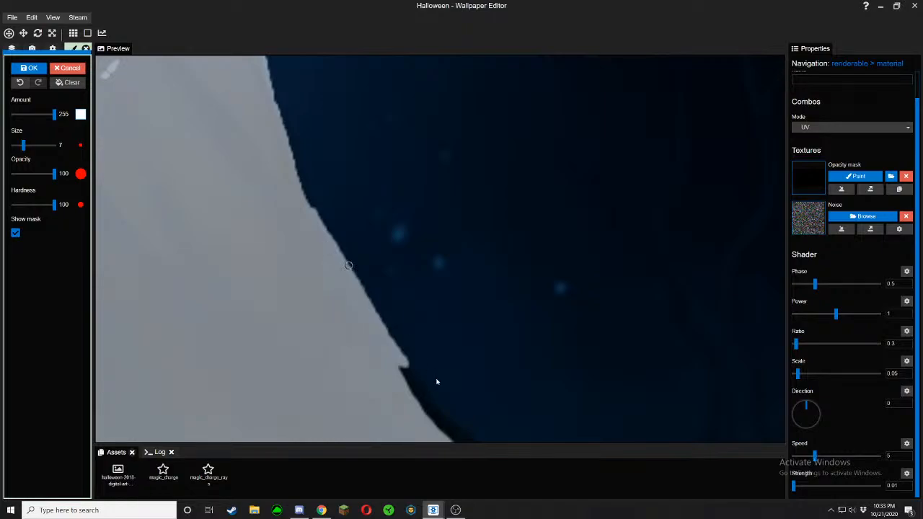
Continue the mask down the cape's outer edge and trace its trailing upper strand out towards the glowing orb
{"action": "left_click_drag", "start_coordinate": [436, 382], "coordinate": [374, 230]}
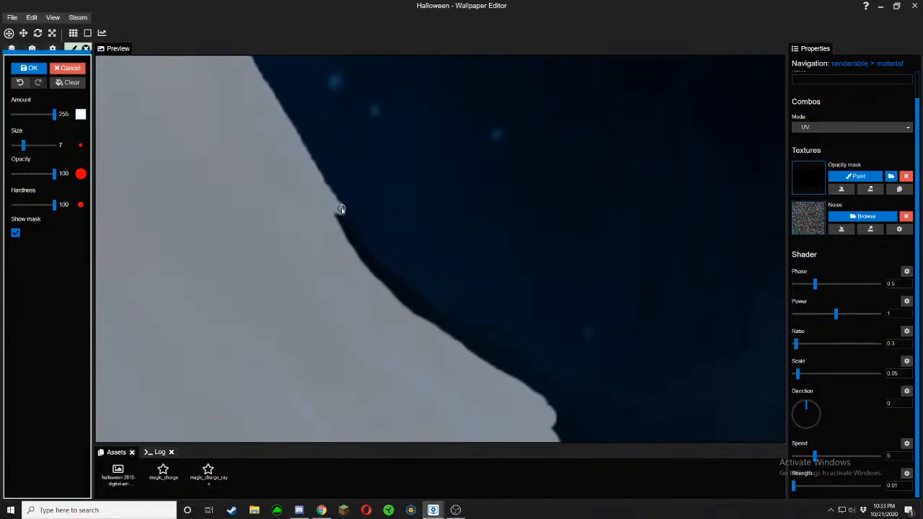
{"action": "mouse_move", "coordinate": [349, 228]}
{"action": "left_mouse_down"}
{"action": "mouse_move", "coordinate": [401, 289]}
{"action": "mouse_move", "coordinate": [449, 323]}
{"action": "left_mouse_up"}
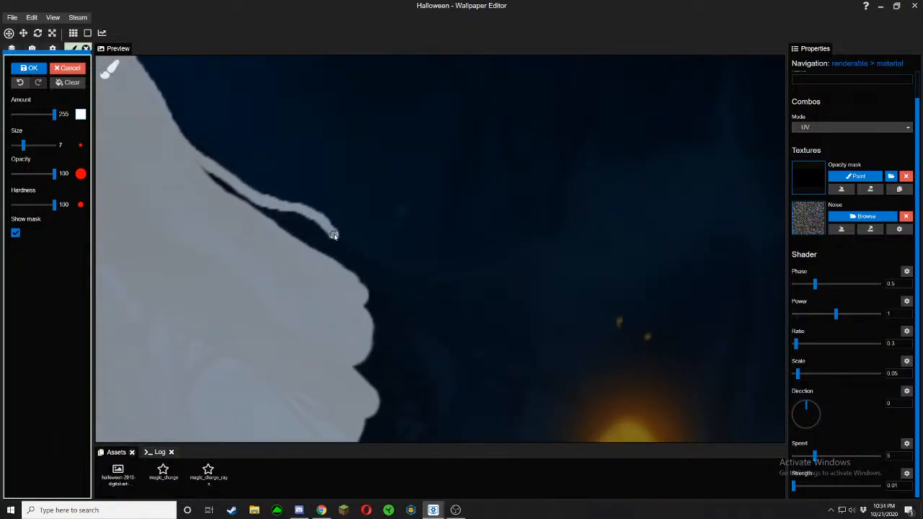
{"action": "left_click_drag", "start_coordinate": [355, 253], "coordinate": [463, 294]}
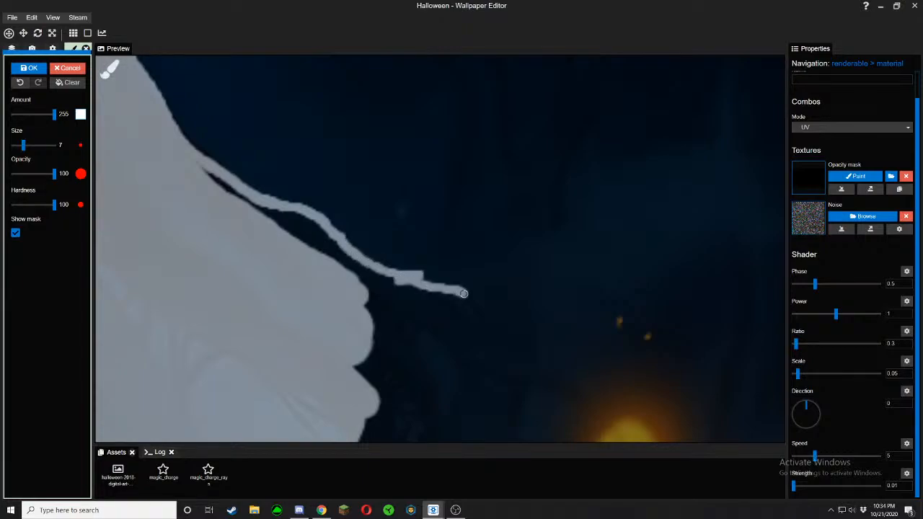
{"action": "left_click", "coordinate": [15, 234]}
{"action": "left_click", "coordinate": [15, 234]}
{"action": "mouse_move", "coordinate": [572, 385]}
{"action": "left_mouse_down"}
{"action": "mouse_move", "coordinate": [477, 336]}
{"action": "mouse_move", "coordinate": [456, 311]}
{"action": "mouse_move", "coordinate": [462, 297]}
{"action": "left_mouse_up"}
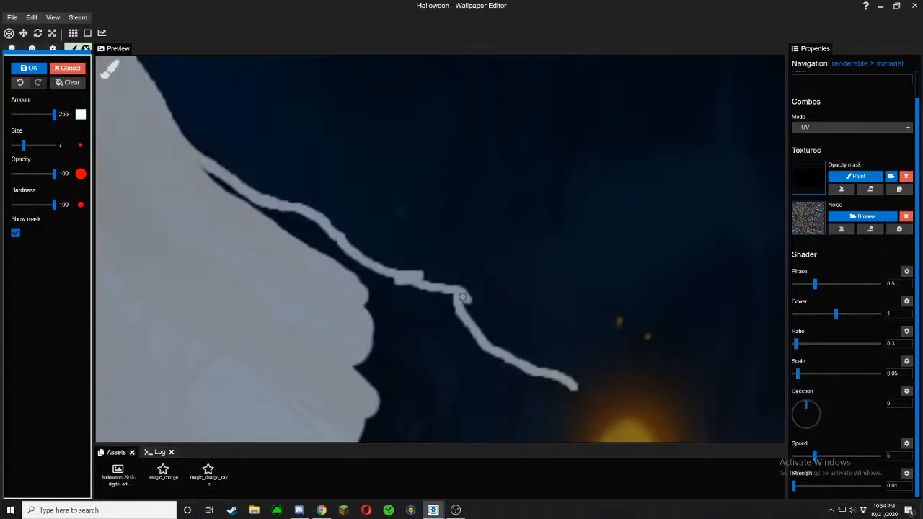
{"action": "left_click", "coordinate": [15, 234]}
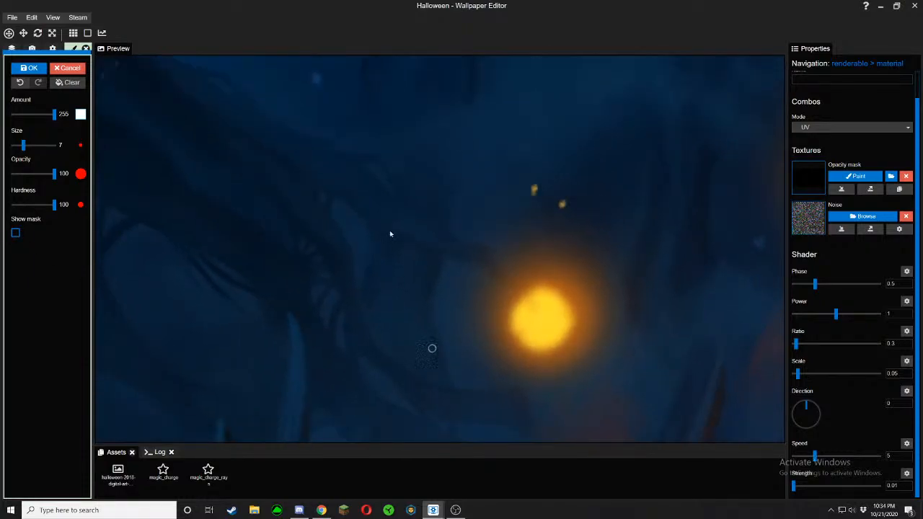
{"action": "left_click", "coordinate": [15, 233]}
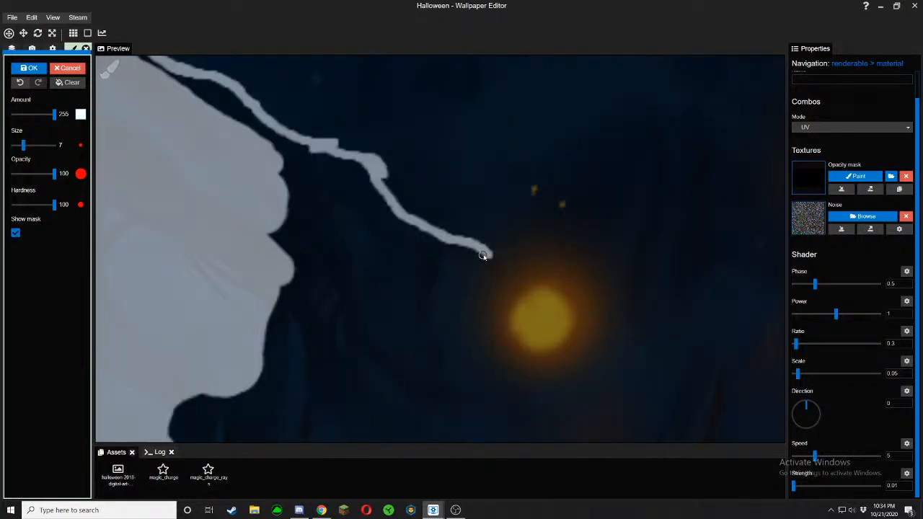
Extend the upper strand's tip beside the orb and trace its underside back to a hooked bend near the cape
{"action": "left_click_drag", "start_coordinate": [483, 255], "coordinate": [504, 279]}
{"action": "mouse_move", "coordinate": [455, 250]}
{"action": "left_mouse_down"}
{"action": "mouse_move", "coordinate": [379, 221]}
{"action": "mouse_move", "coordinate": [333, 187]}
{"action": "mouse_move", "coordinate": [329, 199]}
{"action": "left_mouse_up"}
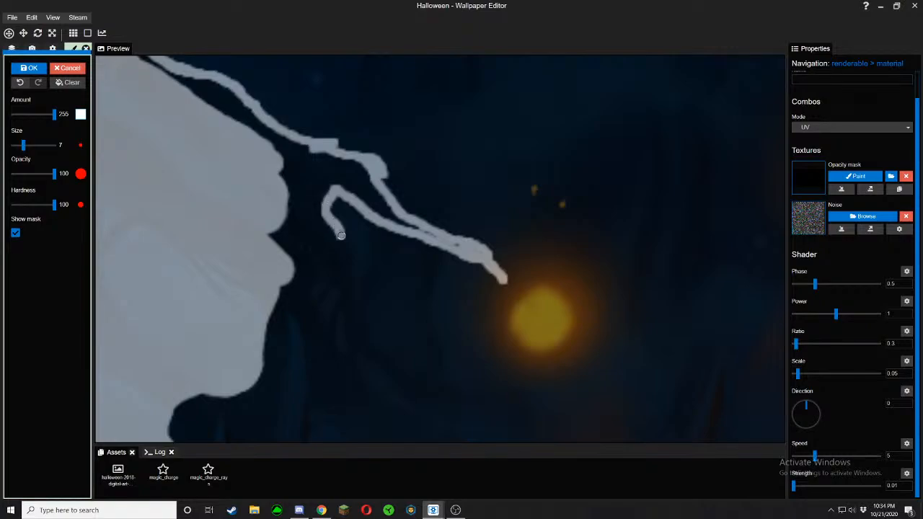
{"action": "left_click", "coordinate": [15, 233]}
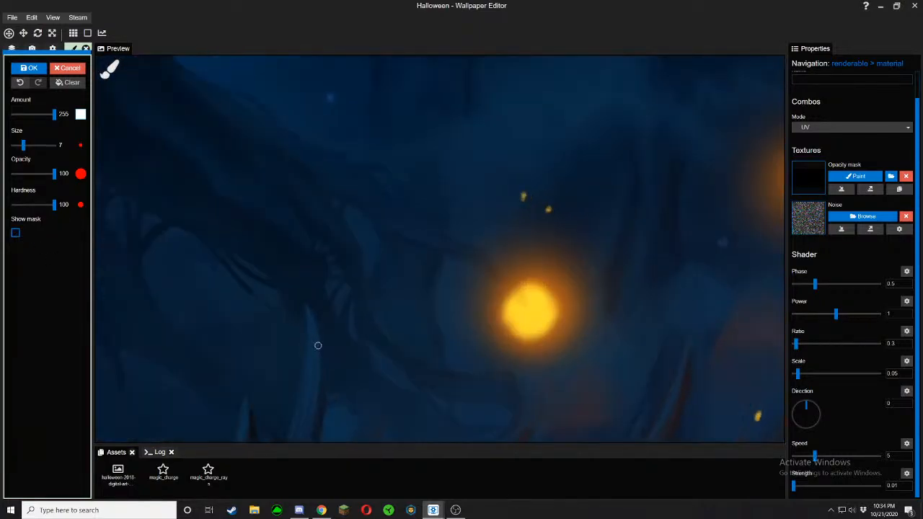
{"action": "left_click", "coordinate": [15, 233]}
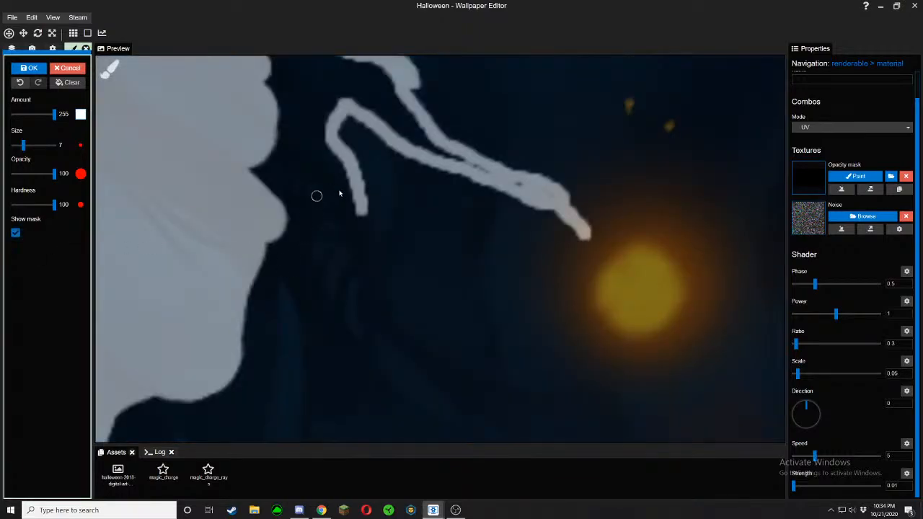
Continue the outline from the hooked bend in a long curve passing beneath the glowing orb, checking it against the artwork
{"action": "mouse_move", "coordinate": [362, 210]}
{"action": "left_mouse_down"}
{"action": "mouse_move", "coordinate": [376, 287]}
{"action": "mouse_move", "coordinate": [417, 354]}
{"action": "mouse_move", "coordinate": [493, 393]}
{"action": "mouse_move", "coordinate": [601, 396]}
{"action": "mouse_move", "coordinate": [529, 259]}
{"action": "left_mouse_up"}
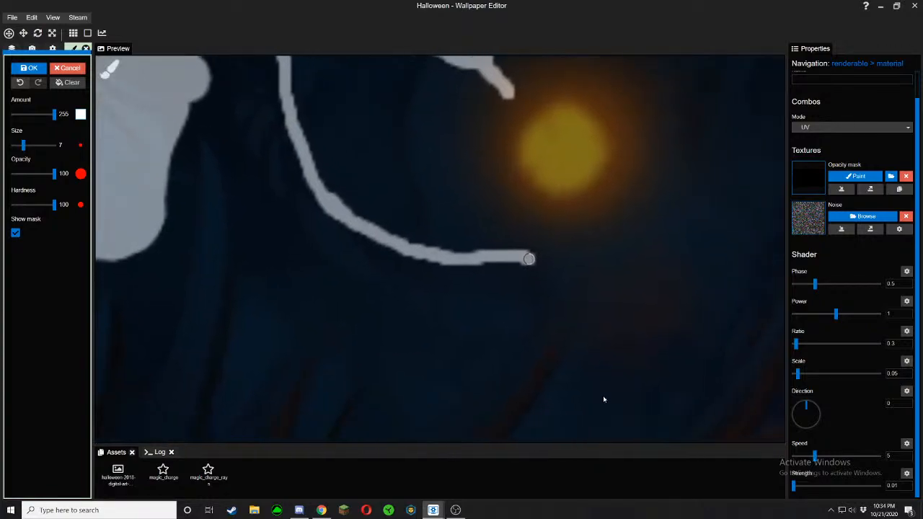
{"action": "left_click", "coordinate": [17, 235]}
{"action": "left_click", "coordinate": [17, 234]}
Outline the forked tip of the lower strand and trace its jagged underside back to the cape's scalloped hem
{"action": "mouse_move", "coordinate": [530, 257]}
{"action": "left_mouse_down"}
{"action": "mouse_move", "coordinate": [549, 287]}
{"action": "mouse_move", "coordinate": [541, 306]}
{"action": "mouse_move", "coordinate": [484, 289]}
{"action": "mouse_move", "coordinate": [445, 288]}
{"action": "mouse_move", "coordinate": [428, 302]}
{"action": "mouse_move", "coordinate": [460, 338]}
{"action": "mouse_move", "coordinate": [507, 337]}
{"action": "mouse_move", "coordinate": [482, 341]}
{"action": "mouse_move", "coordinate": [454, 369]}
{"action": "mouse_move", "coordinate": [402, 357]}
{"action": "mouse_move", "coordinate": [317, 292]}
{"action": "mouse_move", "coordinate": [288, 309]}
{"action": "mouse_move", "coordinate": [278, 291]}
{"action": "mouse_move", "coordinate": [242, 298]}
{"action": "mouse_move", "coordinate": [226, 160]}
{"action": "mouse_move", "coordinate": [212, 132]}
{"action": "mouse_move", "coordinate": [195, 126]}
{"action": "mouse_move", "coordinate": [178, 140]}
{"action": "mouse_move", "coordinate": [196, 190]}
{"action": "mouse_move", "coordinate": [176, 296]}
{"action": "left_mouse_up"}
{"action": "left_click", "coordinate": [15, 233]}
{"action": "left_click", "coordinate": [15, 232]}
{"action": "scroll", "coordinate": [173, 317], "scroll_direction": "down", "scroll_amount": 5}
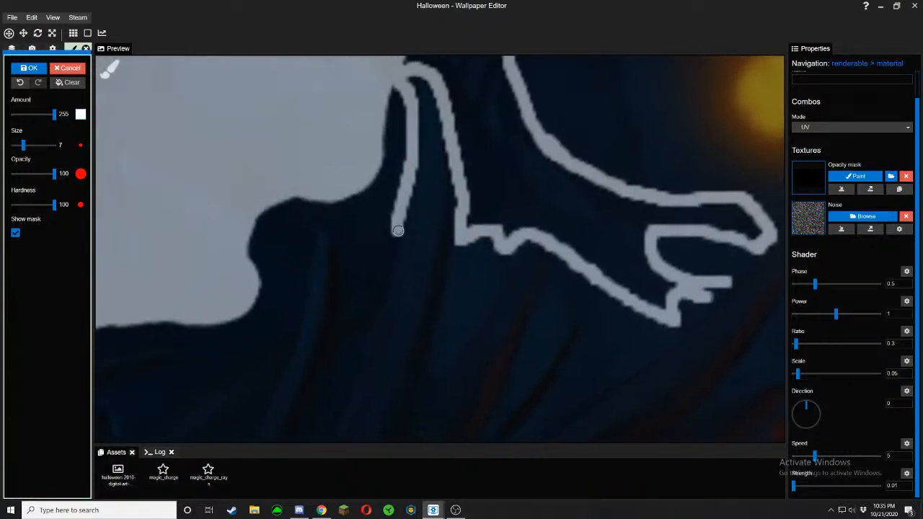
{"action": "scroll", "coordinate": [334, 347], "scroll_direction": "down", "scroll_amount": 3}
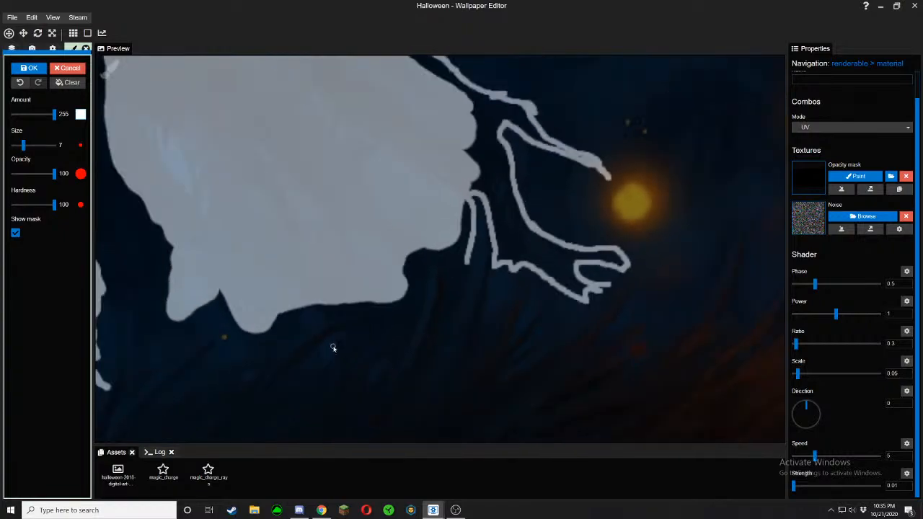
Trace the cape's hem from the lower strand's base around the pointed notch to the narrow fold over the grass, and fill that fold
{"action": "left_click", "coordinate": [15, 233]}
{"action": "left_click", "coordinate": [15, 233]}
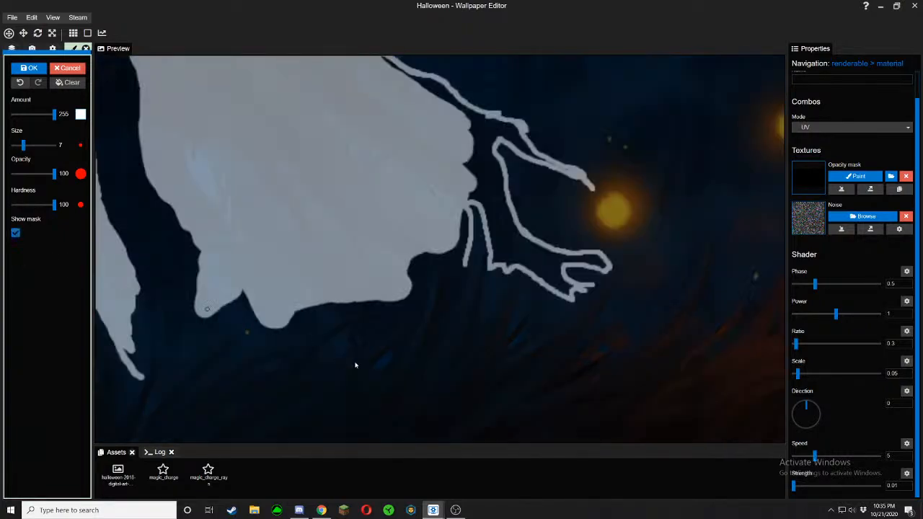
{"action": "scroll", "coordinate": [360, 364], "scroll_direction": "up", "scroll_amount": 3}
{"action": "mouse_move", "coordinate": [509, 294]}
{"action": "left_mouse_down"}
{"action": "mouse_move", "coordinate": [496, 335]}
{"action": "mouse_move", "coordinate": [428, 273]}
{"action": "mouse_move", "coordinate": [402, 293]}
{"action": "mouse_move", "coordinate": [391, 385]}
{"action": "mouse_move", "coordinate": [345, 386]}
{"action": "left_mouse_up"}
{"action": "left_click_drag", "start_coordinate": [347, 334], "coordinate": [423, 215]}
{"action": "mouse_move", "coordinate": [458, 271]}
{"action": "left_mouse_down"}
{"action": "mouse_move", "coordinate": [293, 382]}
{"action": "mouse_move", "coordinate": [263, 352]}
{"action": "mouse_move", "coordinate": [349, 329]}
{"action": "mouse_move", "coordinate": [282, 357]}
{"action": "mouse_move", "coordinate": [323, 336]}
{"action": "left_mouse_up"}
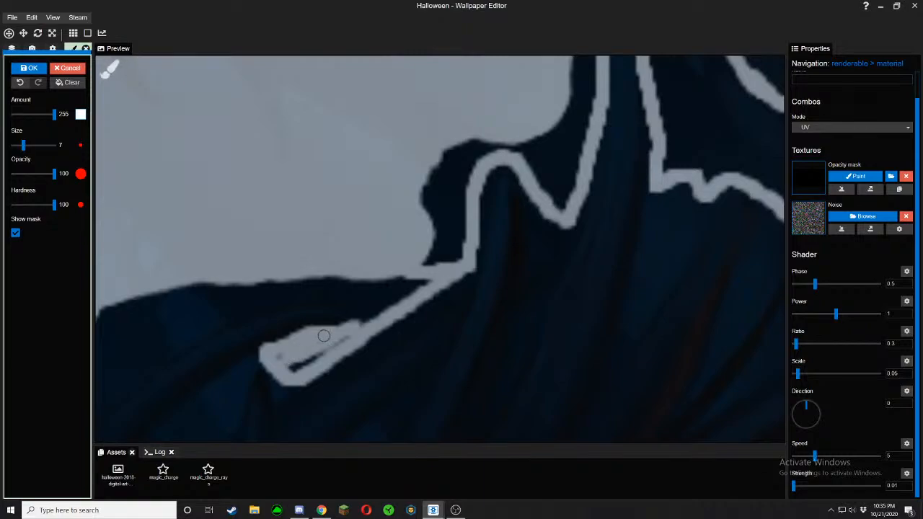
{"action": "mouse_move", "coordinate": [276, 358]}
{"action": "left_mouse_down"}
{"action": "mouse_move", "coordinate": [309, 354]}
{"action": "mouse_move", "coordinate": [374, 315]}
{"action": "mouse_move", "coordinate": [351, 302]}
{"action": "mouse_move", "coordinate": [231, 314]}
{"action": "mouse_move", "coordinate": [183, 280]}
{"action": "mouse_move", "coordinate": [226, 293]}
{"action": "mouse_move", "coordinate": [510, 247]}
{"action": "left_mouse_up"}
Outline the hem's lower edge past the small detached patch and fill the gaps between this outline and the cape
{"action": "scroll", "coordinate": [510, 247], "scroll_direction": "down", "scroll_amount": 3}
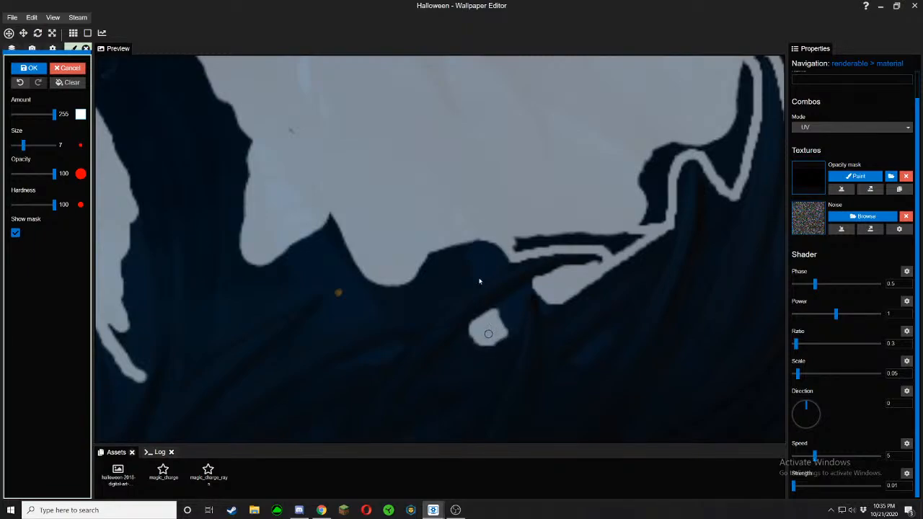
{"action": "left_click_drag", "start_coordinate": [475, 280], "coordinate": [461, 252]}
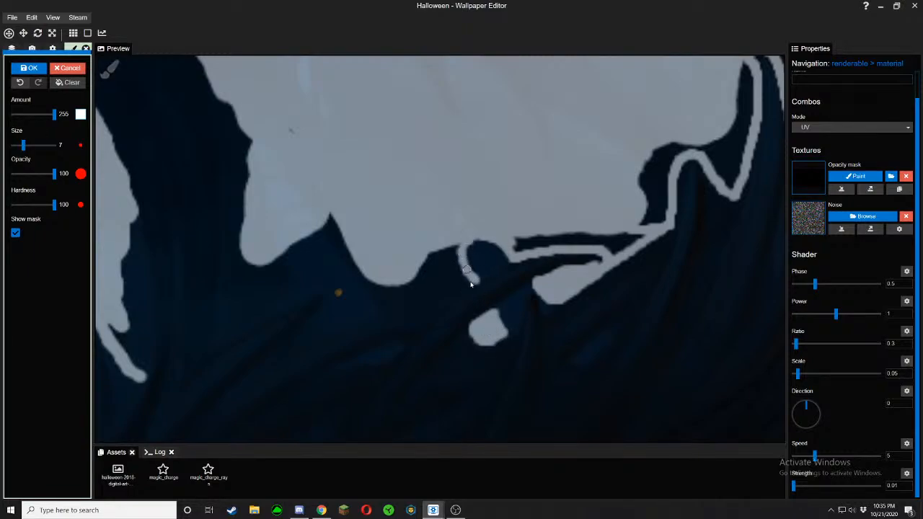
{"action": "mouse_move", "coordinate": [462, 286]}
{"action": "left_mouse_down"}
{"action": "mouse_move", "coordinate": [445, 300]}
{"action": "mouse_move", "coordinate": [393, 306]}
{"action": "mouse_move", "coordinate": [328, 227]}
{"action": "mouse_move", "coordinate": [321, 237]}
{"action": "mouse_move", "coordinate": [351, 219]}
{"action": "mouse_move", "coordinate": [384, 266]}
{"action": "mouse_move", "coordinate": [419, 280]}
{"action": "mouse_move", "coordinate": [543, 223]}
{"action": "mouse_move", "coordinate": [622, 230]}
{"action": "mouse_move", "coordinate": [661, 145]}
{"action": "mouse_move", "coordinate": [644, 212]}
{"action": "mouse_move", "coordinate": [618, 233]}
{"action": "mouse_move", "coordinate": [573, 213]}
{"action": "mouse_move", "coordinate": [361, 320]}
{"action": "left_mouse_up"}
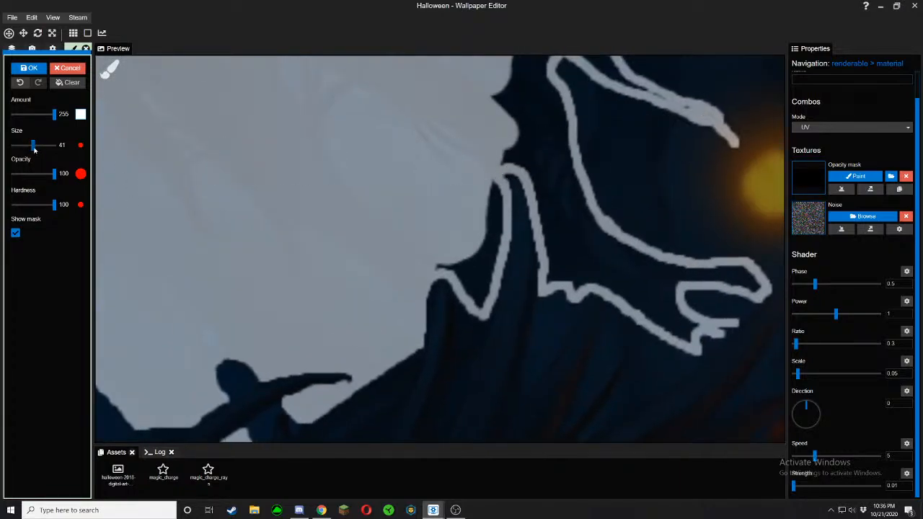
{"action": "mouse_move", "coordinate": [487, 193]}
{"action": "left_mouse_down"}
{"action": "mouse_move", "coordinate": [490, 181]}
{"action": "mouse_move", "coordinate": [495, 251]}
{"action": "mouse_move", "coordinate": [481, 309]}
{"action": "mouse_move", "coordinate": [439, 266]}
{"action": "mouse_move", "coordinate": [477, 273]}
{"action": "mouse_move", "coordinate": [483, 217]}
{"action": "mouse_move", "coordinate": [483, 272]}
{"action": "left_mouse_up"}
{"action": "left_click_drag", "start_coordinate": [497, 235], "coordinate": [395, 333]}
{"action": "mouse_move", "coordinate": [397, 253]}
{"action": "left_mouse_down"}
{"action": "mouse_move", "coordinate": [430, 266]}
{"action": "mouse_move", "coordinate": [448, 373]}
{"action": "mouse_move", "coordinate": [472, 382]}
{"action": "mouse_move", "coordinate": [490, 373]}
{"action": "mouse_move", "coordinate": [581, 426]}
{"action": "mouse_move", "coordinate": [571, 401]}
{"action": "mouse_move", "coordinate": [580, 376]}
{"action": "mouse_move", "coordinate": [643, 369]}
{"action": "mouse_move", "coordinate": [650, 383]}
{"action": "mouse_move", "coordinate": [593, 367]}
{"action": "mouse_move", "coordinate": [562, 380]}
{"action": "mouse_move", "coordinate": [568, 406]}
{"action": "mouse_move", "coordinate": [467, 357]}
{"action": "mouse_move", "coordinate": [438, 303]}
{"action": "mouse_move", "coordinate": [437, 258]}
{"action": "mouse_move", "coordinate": [457, 330]}
{"action": "mouse_move", "coordinate": [475, 354]}
{"action": "mouse_move", "coordinate": [543, 377]}
{"action": "mouse_move", "coordinate": [560, 358]}
{"action": "mouse_move", "coordinate": [538, 367]}
{"action": "mouse_move", "coordinate": [531, 352]}
{"action": "mouse_move", "coordinate": [486, 340]}
{"action": "mouse_move", "coordinate": [464, 277]}
{"action": "left_mouse_up"}
Undo the last fill stroke and refill the lower strand within its outline using a size 14 brush
{"action": "mouse_move", "coordinate": [476, 343]}
{"action": "left_mouse_down"}
{"action": "mouse_move", "coordinate": [456, 293]}
{"action": "mouse_move", "coordinate": [476, 329]}
{"action": "mouse_move", "coordinate": [475, 278]}
{"action": "mouse_move", "coordinate": [479, 301]}
{"action": "mouse_move", "coordinate": [452, 168]}
{"action": "left_mouse_up"}
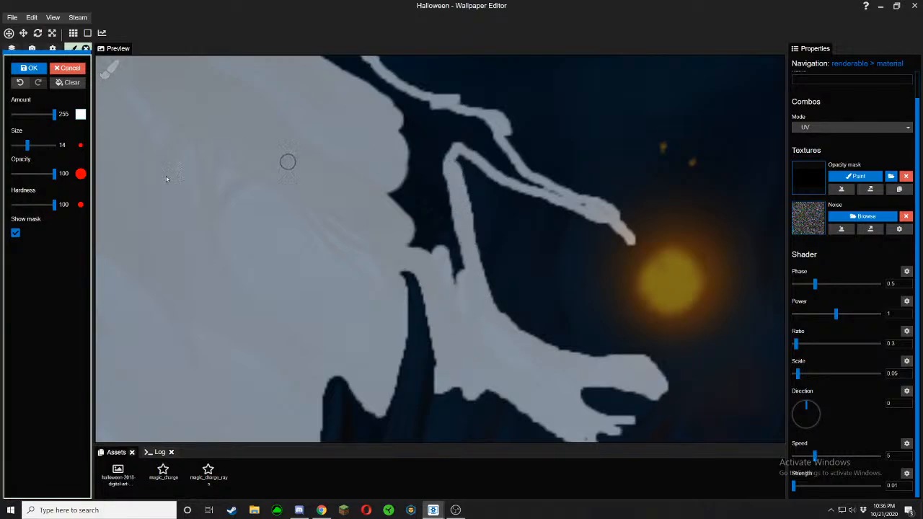
{"action": "left_click", "coordinate": [19, 82]}
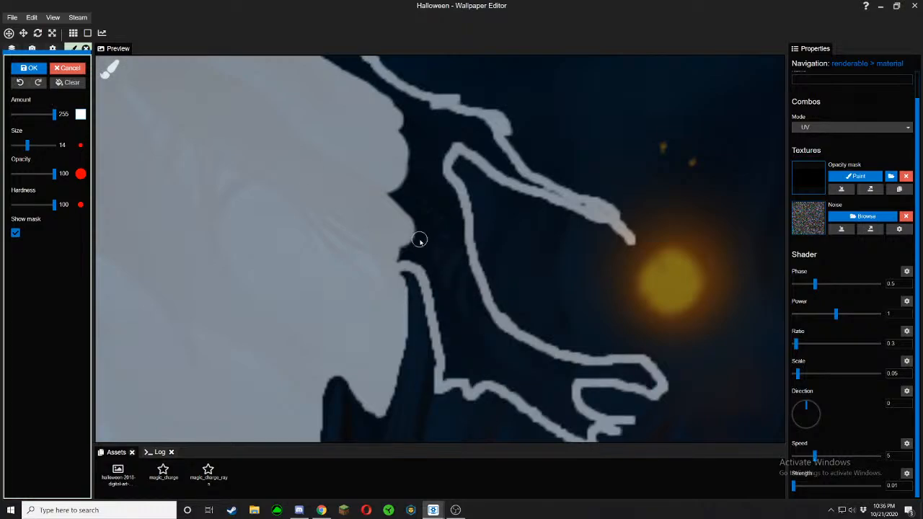
{"action": "mouse_move", "coordinate": [402, 256]}
{"action": "left_mouse_down"}
{"action": "mouse_move", "coordinate": [447, 373]}
{"action": "mouse_move", "coordinate": [504, 384]}
{"action": "mouse_move", "coordinate": [474, 382]}
{"action": "mouse_move", "coordinate": [577, 430]}
{"action": "mouse_move", "coordinate": [567, 382]}
{"action": "mouse_move", "coordinate": [591, 366]}
{"action": "mouse_move", "coordinate": [652, 379]}
{"action": "mouse_move", "coordinate": [603, 372]}
{"action": "mouse_move", "coordinate": [595, 423]}
{"action": "left_mouse_up"}
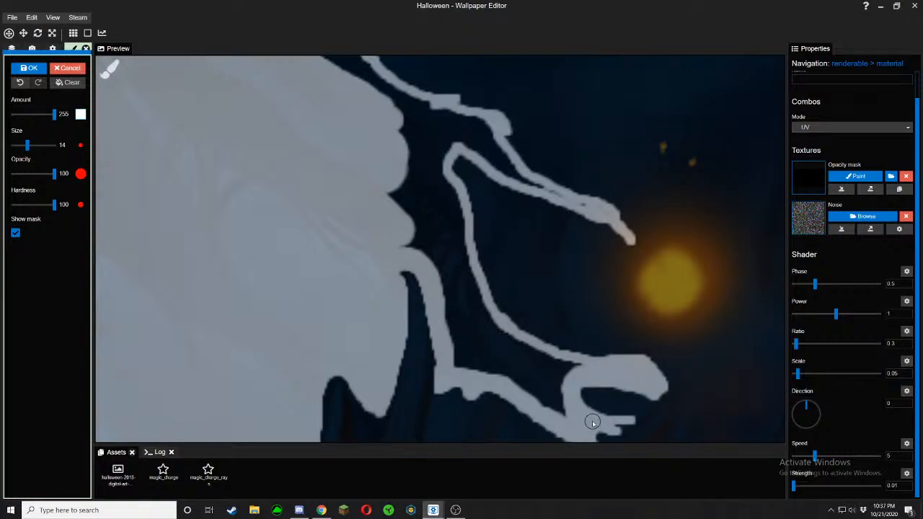
{"action": "mouse_move", "coordinate": [560, 365]}
{"action": "left_mouse_down"}
{"action": "mouse_move", "coordinate": [577, 365]}
{"action": "mouse_move", "coordinate": [562, 416]}
{"action": "mouse_move", "coordinate": [555, 369]}
{"action": "mouse_move", "coordinate": [546, 364]}
{"action": "mouse_move", "coordinate": [536, 391]}
{"action": "mouse_move", "coordinate": [540, 354]}
{"action": "mouse_move", "coordinate": [522, 379]}
{"action": "mouse_move", "coordinate": [530, 346]}
{"action": "mouse_move", "coordinate": [504, 373]}
{"action": "mouse_move", "coordinate": [513, 376]}
{"action": "mouse_move", "coordinate": [511, 341]}
{"action": "mouse_move", "coordinate": [490, 370]}
{"action": "mouse_move", "coordinate": [501, 337]}
{"action": "mouse_move", "coordinate": [465, 369]}
{"action": "mouse_move", "coordinate": [453, 340]}
{"action": "mouse_move", "coordinate": [485, 346]}
{"action": "mouse_move", "coordinate": [492, 319]}
{"action": "mouse_move", "coordinate": [453, 329]}
{"action": "mouse_move", "coordinate": [490, 340]}
{"action": "mouse_move", "coordinate": [442, 315]}
{"action": "mouse_move", "coordinate": [480, 313]}
{"action": "mouse_move", "coordinate": [477, 300]}
{"action": "mouse_move", "coordinate": [462, 303]}
{"action": "mouse_move", "coordinate": [453, 291]}
{"action": "mouse_move", "coordinate": [472, 288]}
{"action": "mouse_move", "coordinate": [448, 265]}
{"action": "mouse_move", "coordinate": [463, 256]}
{"action": "mouse_move", "coordinate": [469, 268]}
{"action": "mouse_move", "coordinate": [423, 255]}
{"action": "mouse_move", "coordinate": [405, 234]}
{"action": "mouse_move", "coordinate": [466, 246]}
{"action": "mouse_move", "coordinate": [455, 196]}
{"action": "mouse_move", "coordinate": [415, 159]}
{"action": "mouse_move", "coordinate": [397, 180]}
{"action": "mouse_move", "coordinate": [397, 208]}
{"action": "mouse_move", "coordinate": [449, 240]}
{"action": "mouse_move", "coordinate": [418, 173]}
{"action": "mouse_move", "coordinate": [394, 190]}
{"action": "mouse_move", "coordinate": [424, 211]}
{"action": "mouse_move", "coordinate": [429, 200]}
{"action": "mouse_move", "coordinate": [413, 183]}
{"action": "left_mouse_up"}
Fill the upper strand beside the glowing orb and the thin gap between its outline and the cape's outer edge
{"action": "left_click_drag", "start_coordinate": [414, 87], "coordinate": [419, 195]}
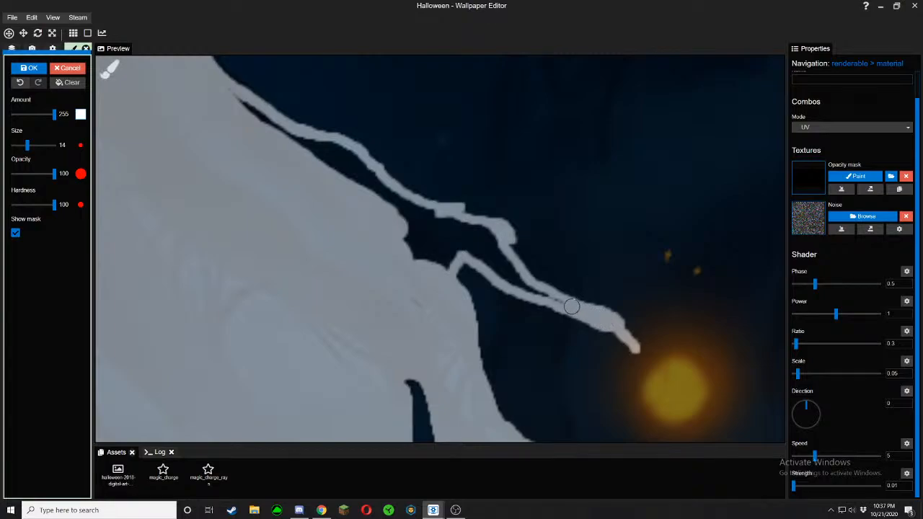
{"action": "mouse_move", "coordinate": [571, 306]}
{"action": "left_mouse_down"}
{"action": "mouse_move", "coordinate": [457, 253]}
{"action": "mouse_move", "coordinate": [423, 301]}
{"action": "mouse_move", "coordinate": [439, 246]}
{"action": "mouse_move", "coordinate": [467, 232]}
{"action": "mouse_move", "coordinate": [493, 241]}
{"action": "mouse_move", "coordinate": [511, 264]}
{"action": "mouse_move", "coordinate": [449, 216]}
{"action": "mouse_move", "coordinate": [420, 252]}
{"action": "mouse_move", "coordinate": [451, 229]}
{"action": "mouse_move", "coordinate": [412, 249]}
{"action": "mouse_move", "coordinate": [407, 242]}
{"action": "left_mouse_up"}
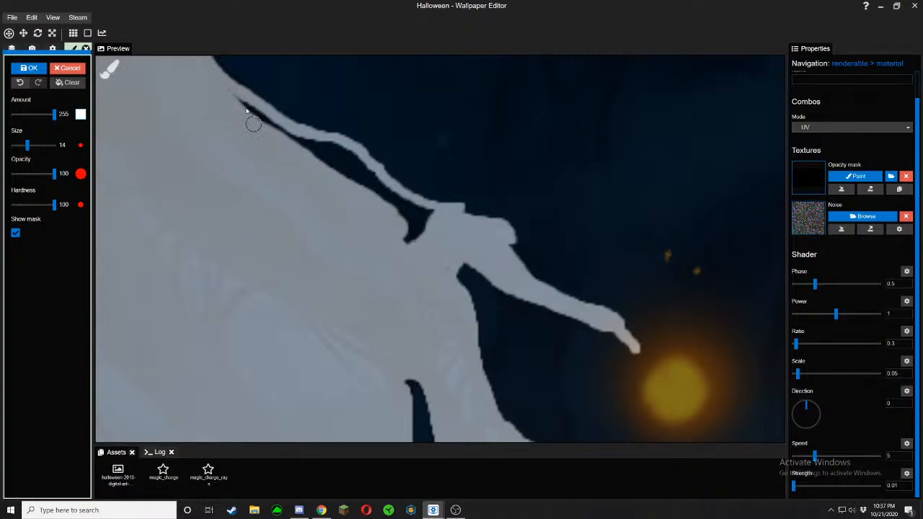
{"action": "mouse_move", "coordinate": [217, 85]}
{"action": "left_mouse_down"}
{"action": "mouse_move", "coordinate": [437, 215]}
{"action": "mouse_move", "coordinate": [399, 249]}
{"action": "mouse_move", "coordinate": [412, 221]}
{"action": "mouse_move", "coordinate": [313, 148]}
{"action": "left_mouse_up"}
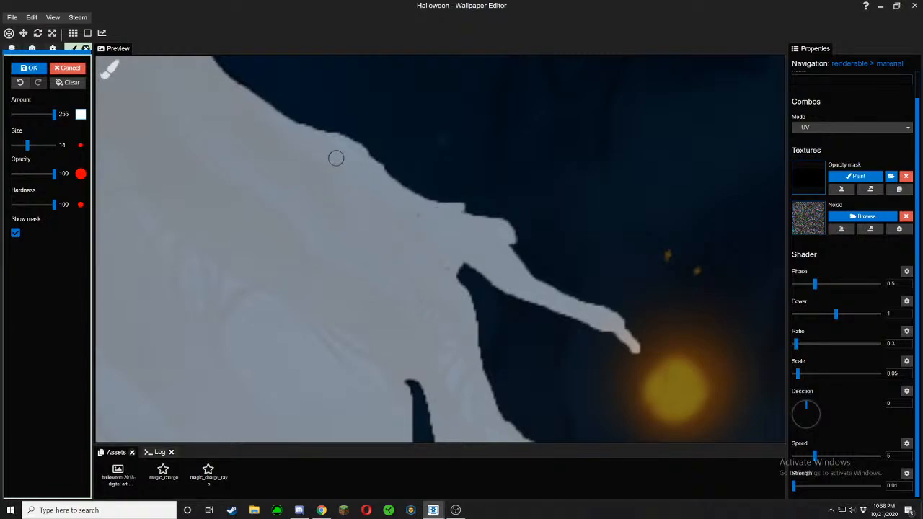
Compare the whole mask with the artwork, and outline and fill the missing cloak section between the ribcage and the raised arm's drape
{"action": "scroll", "coordinate": [421, 237], "scroll_direction": "down", "scroll_amount": 1}
{"action": "scroll", "coordinate": [358, 309], "scroll_direction": "down", "scroll_amount": 5}
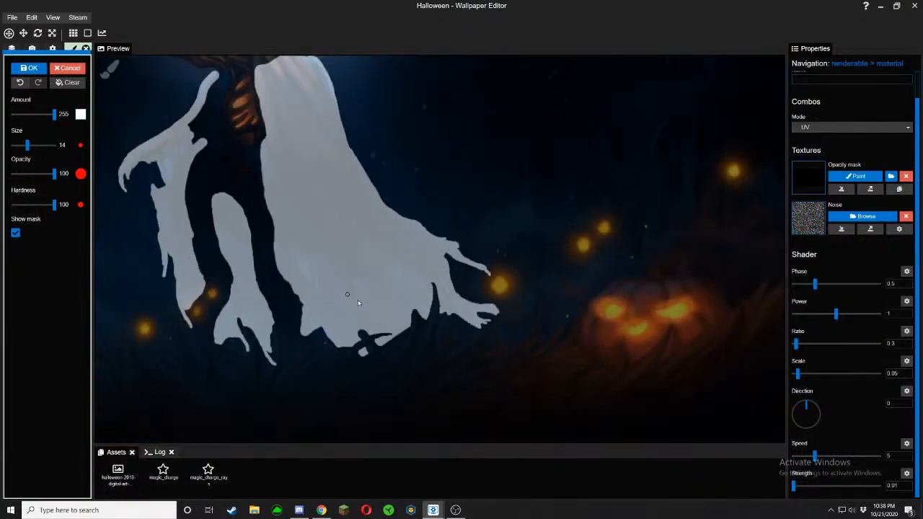
{"action": "scroll", "coordinate": [365, 295], "scroll_direction": "up", "scroll_amount": 3}
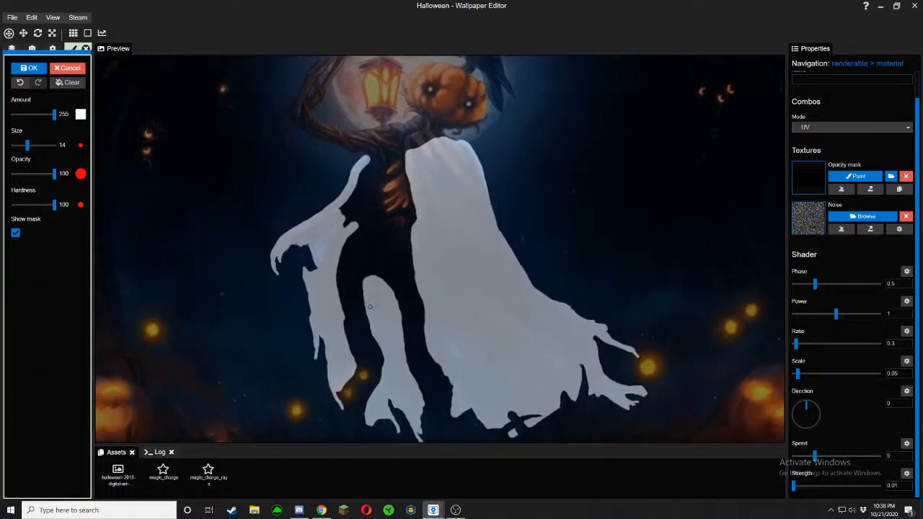
{"action": "left_click", "coordinate": [15, 233]}
{"action": "left_click", "coordinate": [15, 233]}
{"action": "scroll", "coordinate": [313, 228], "scroll_direction": "up", "scroll_amount": 5}
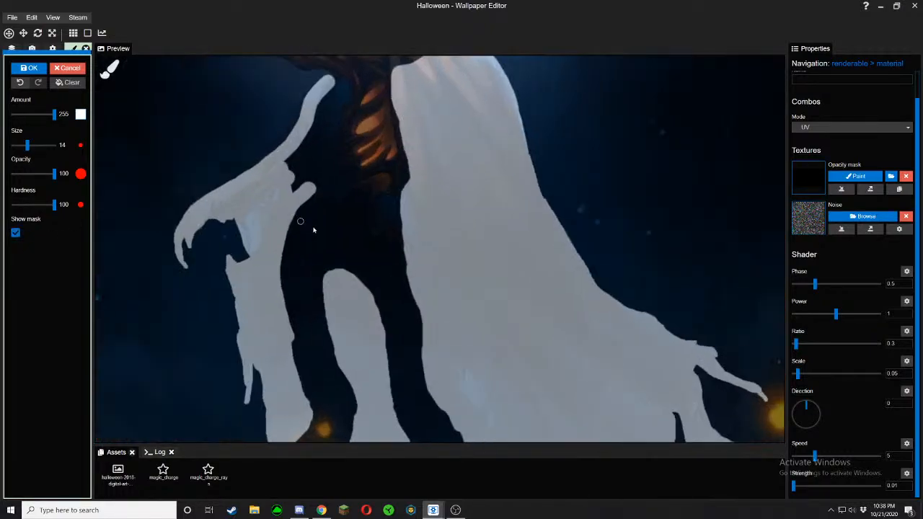
{"action": "mouse_move", "coordinate": [418, 134]}
{"action": "left_mouse_down"}
{"action": "mouse_move", "coordinate": [445, 146]}
{"action": "mouse_move", "coordinate": [405, 291]}
{"action": "mouse_move", "coordinate": [427, 321]}
{"action": "mouse_move", "coordinate": [352, 324]}
{"action": "mouse_move", "coordinate": [356, 331]}
{"action": "left_mouse_up"}
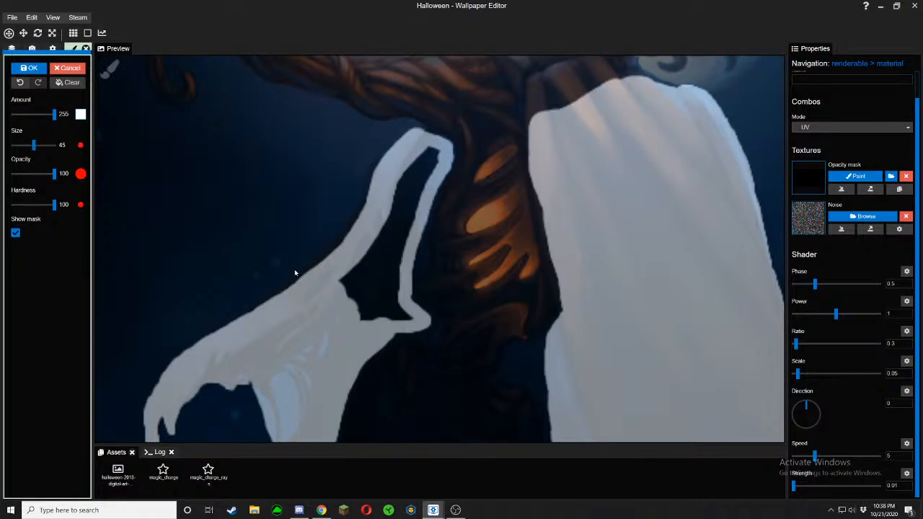
{"action": "mouse_move", "coordinate": [391, 309]}
{"action": "left_mouse_down"}
{"action": "mouse_move", "coordinate": [363, 307]}
{"action": "mouse_move", "coordinate": [347, 279]}
{"action": "mouse_move", "coordinate": [382, 281]}
{"action": "mouse_move", "coordinate": [383, 249]}
{"action": "mouse_move", "coordinate": [422, 154]}
{"action": "mouse_move", "coordinate": [377, 247]}
{"action": "mouse_move", "coordinate": [341, 268]}
{"action": "left_mouse_up"}
Hide the mask overlay and set the sway direction to 2.663 and its strength to 0.35
{"action": "left_click", "coordinate": [16, 233]}
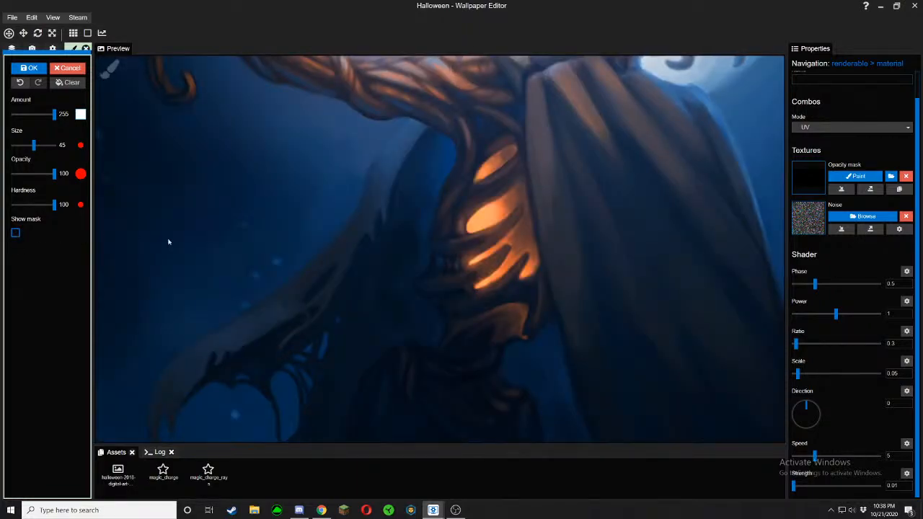
{"action": "scroll", "coordinate": [199, 241], "scroll_direction": "down", "scroll_amount": 5}
{"action": "scroll", "coordinate": [216, 231], "scroll_direction": "up", "scroll_amount": 3}
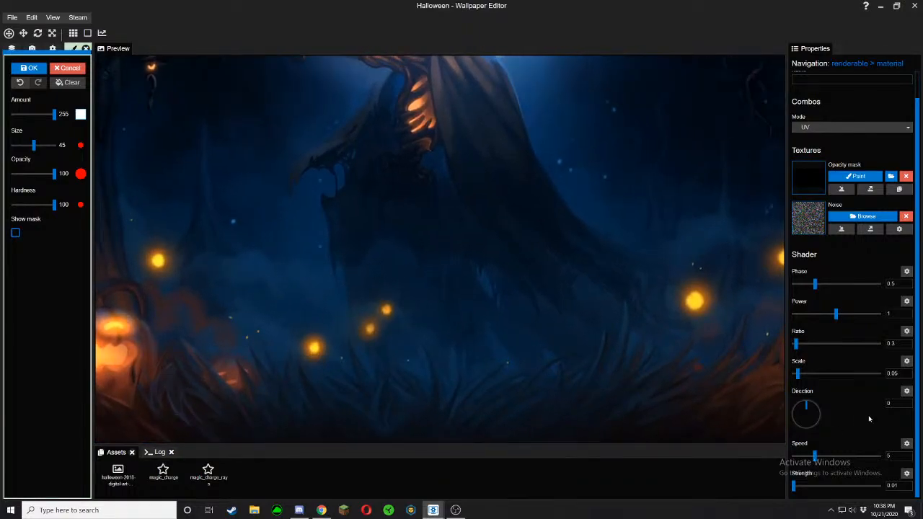
{"action": "left_click", "coordinate": [814, 488]}
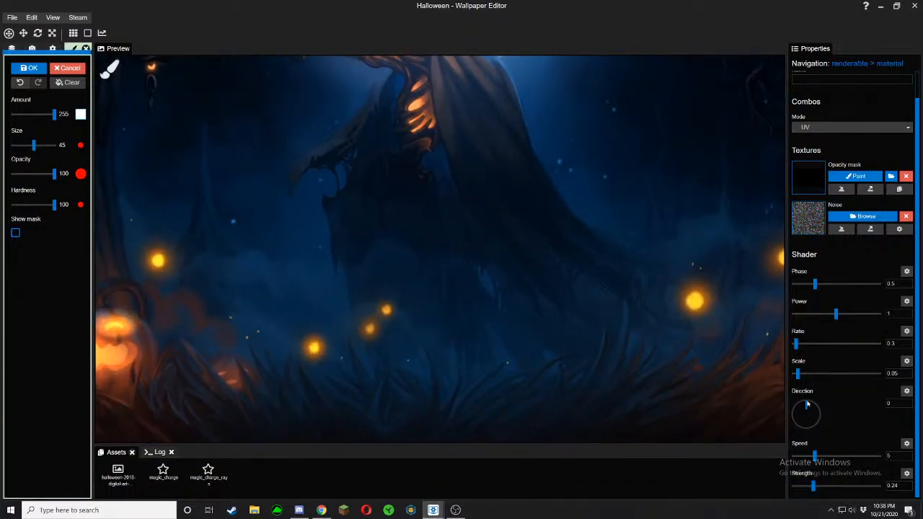
{"action": "left_click_drag", "start_coordinate": [807, 404], "coordinate": [817, 408]}
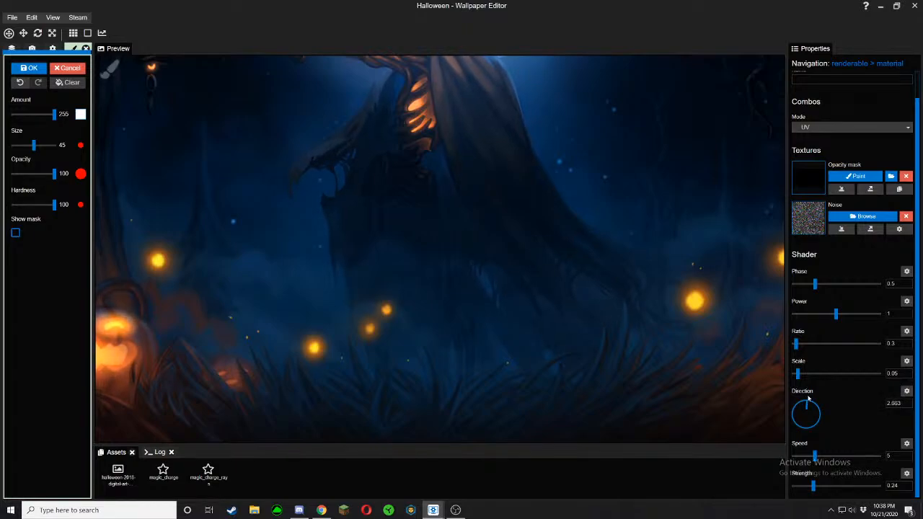
{"action": "scroll", "coordinate": [619, 340], "scroll_direction": "down", "scroll_amount": 2}
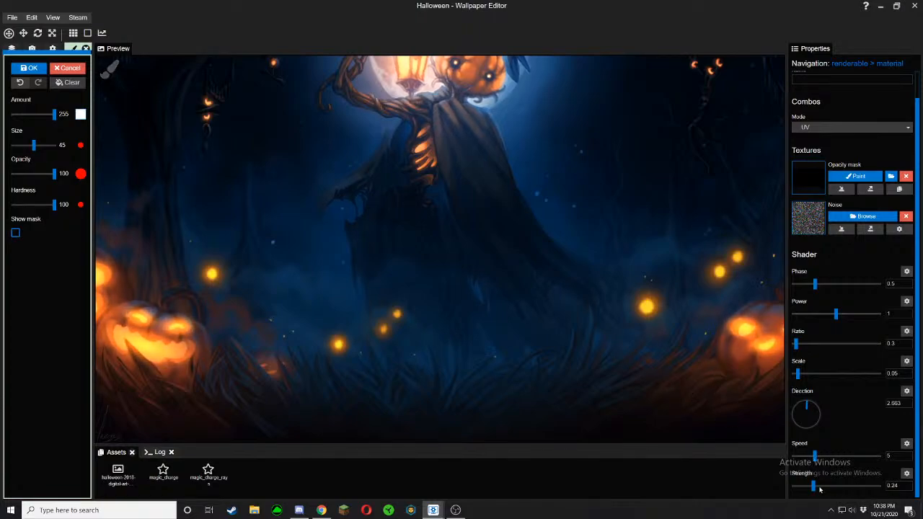
{"action": "left_click_drag", "start_coordinate": [816, 488], "coordinate": [827, 487]}
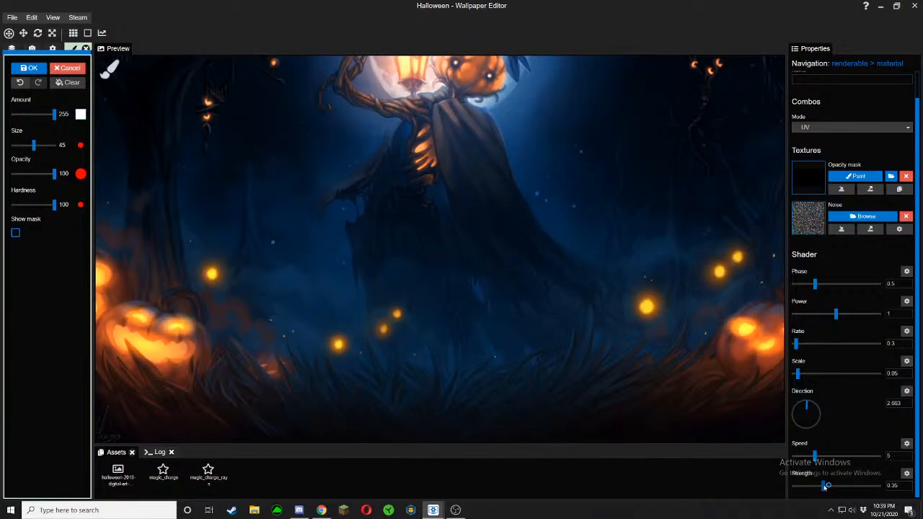
Set the sway speed to 6.1 and save the project
{"action": "left_click", "coordinate": [829, 457]}
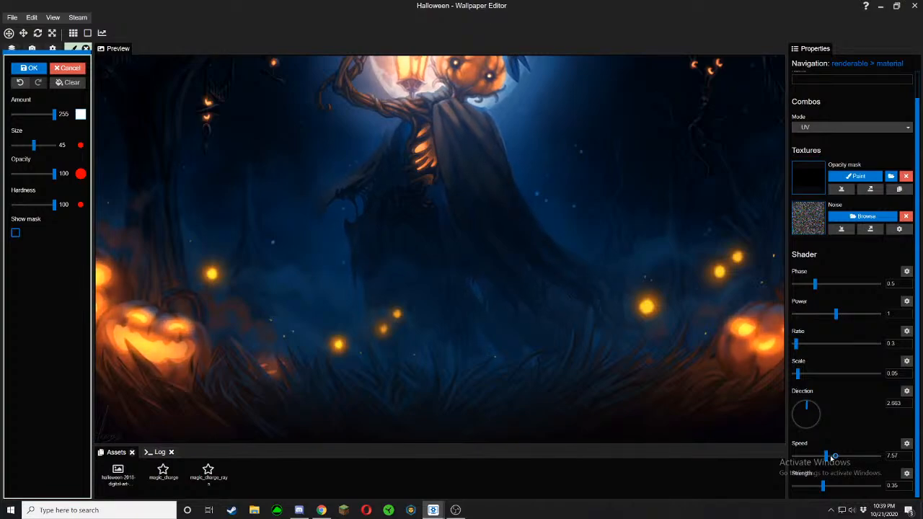
{"action": "left_click_drag", "start_coordinate": [827, 457], "coordinate": [818, 459]}
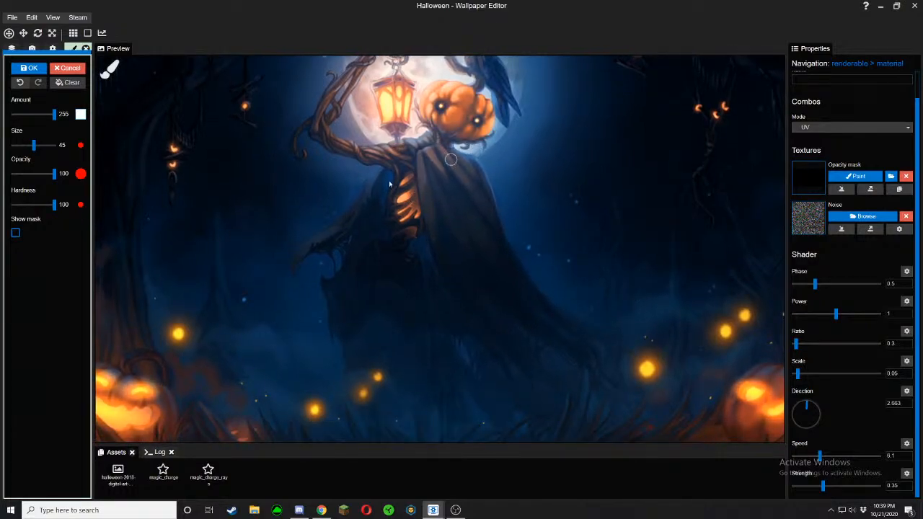
{"action": "key", "text": "ctrl+s"}
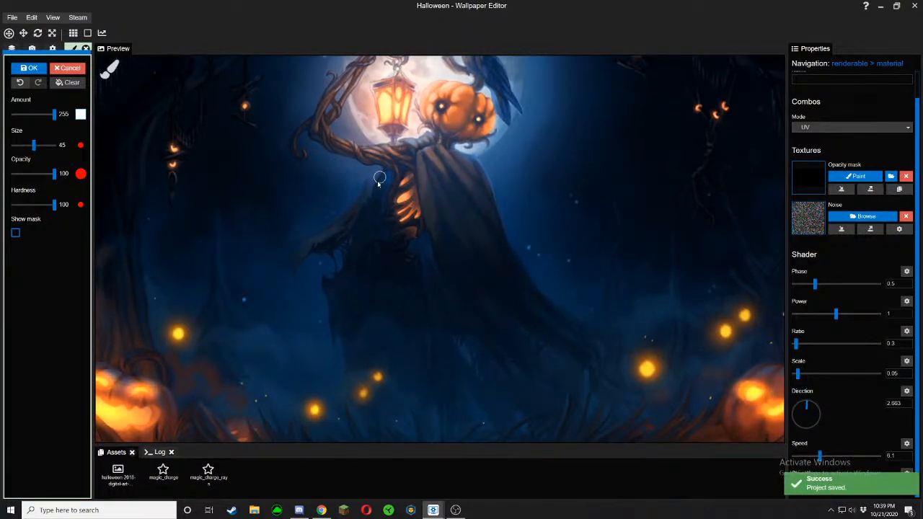
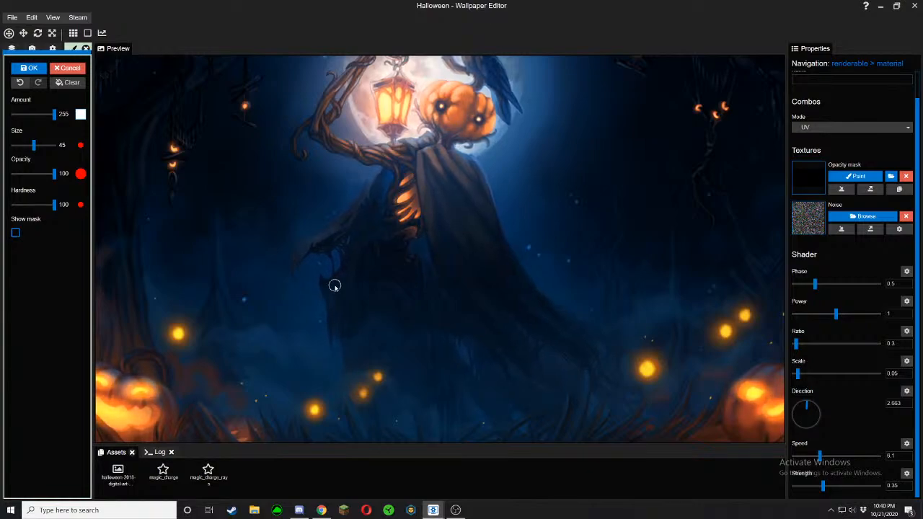
Examine the cloak's sway in the full scene and up close along the hem above the grass
{"action": "left_click_drag", "start_coordinate": [431, 375], "coordinate": [416, 323]}
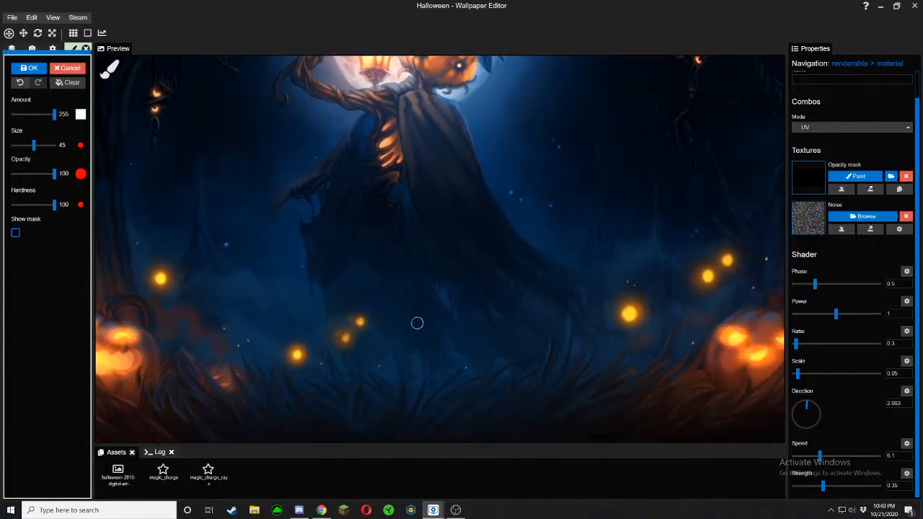
{"action": "scroll", "coordinate": [417, 323], "scroll_direction": "up", "scroll_amount": 5}
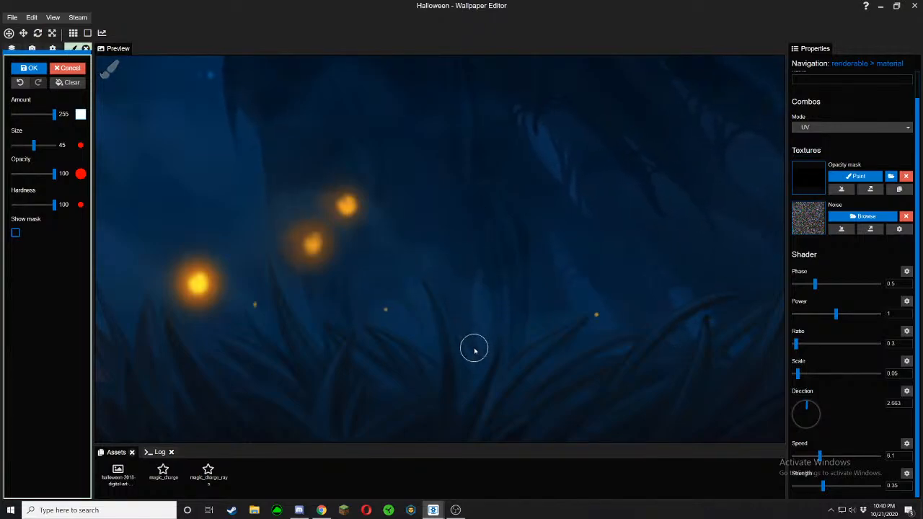
{"action": "scroll", "coordinate": [435, 396], "scroll_direction": "down", "scroll_amount": 3}
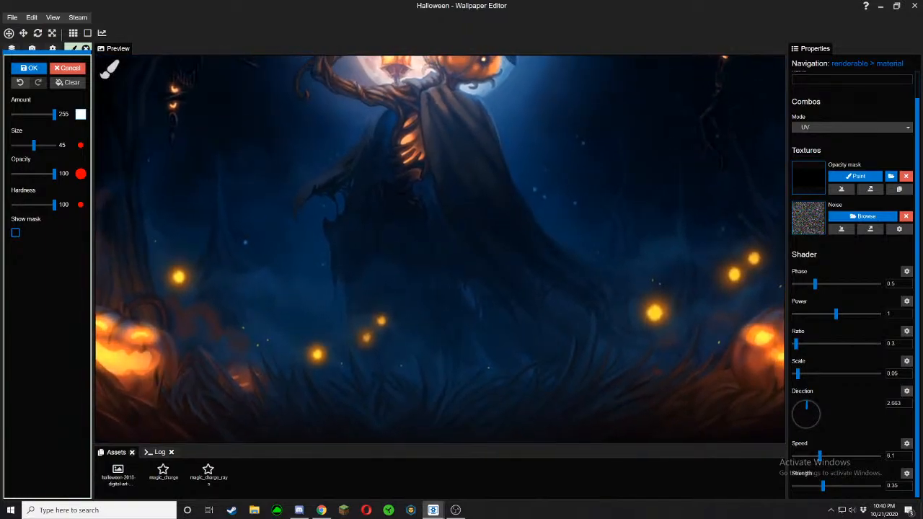
{"action": "scroll", "coordinate": [451, 378], "scroll_direction": "down", "scroll_amount": 2}
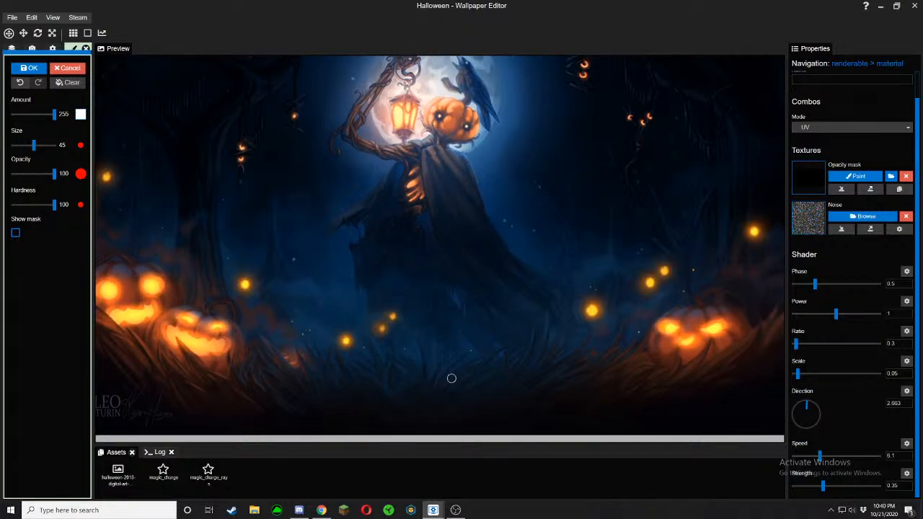
{"action": "scroll", "coordinate": [451, 378], "scroll_direction": "up", "scroll_amount": 2}
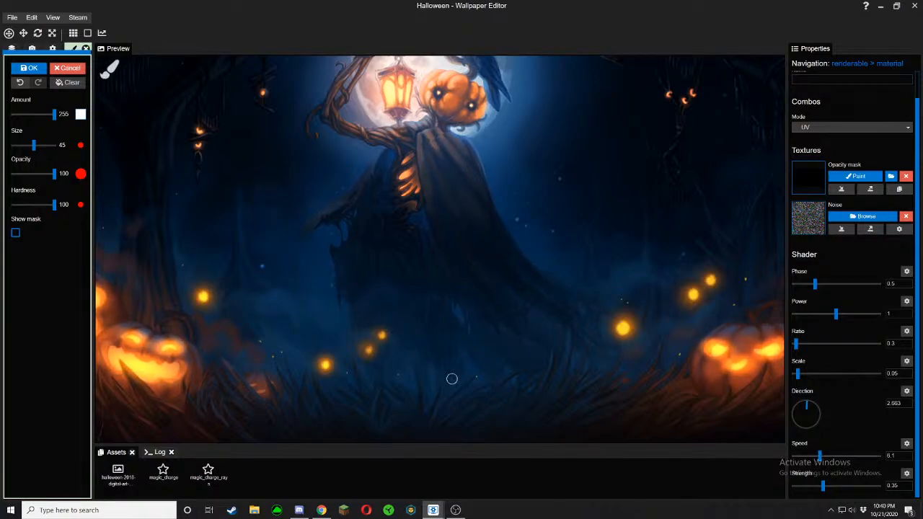
{"action": "scroll", "coordinate": [452, 378], "scroll_direction": "up", "scroll_amount": 3}
{"action": "left_click_drag", "start_coordinate": [452, 378], "coordinate": [499, 155]}
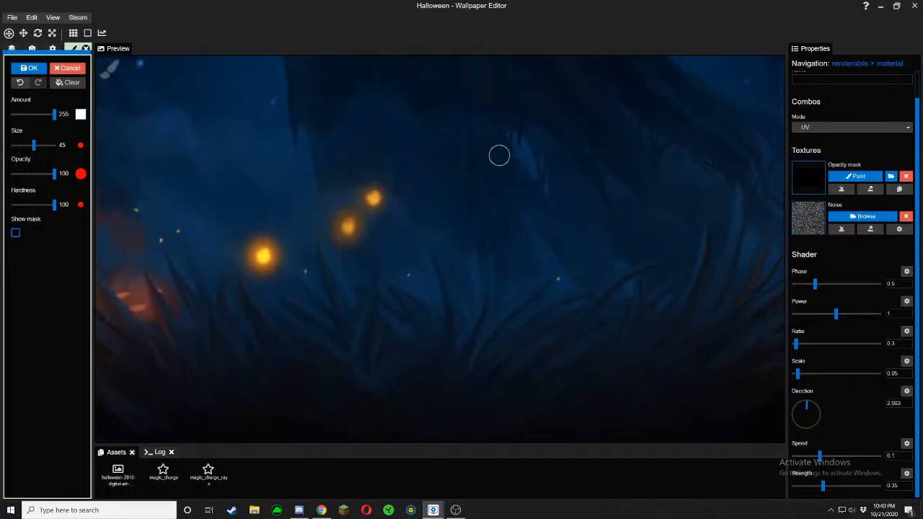
{"action": "scroll", "coordinate": [454, 370], "scroll_direction": "up", "scroll_amount": 2}
Compare the mask with the artwork around the legs and hem, set the brush to amount 0 and size 14, and hide the mask
{"action": "left_click", "coordinate": [16, 233]}
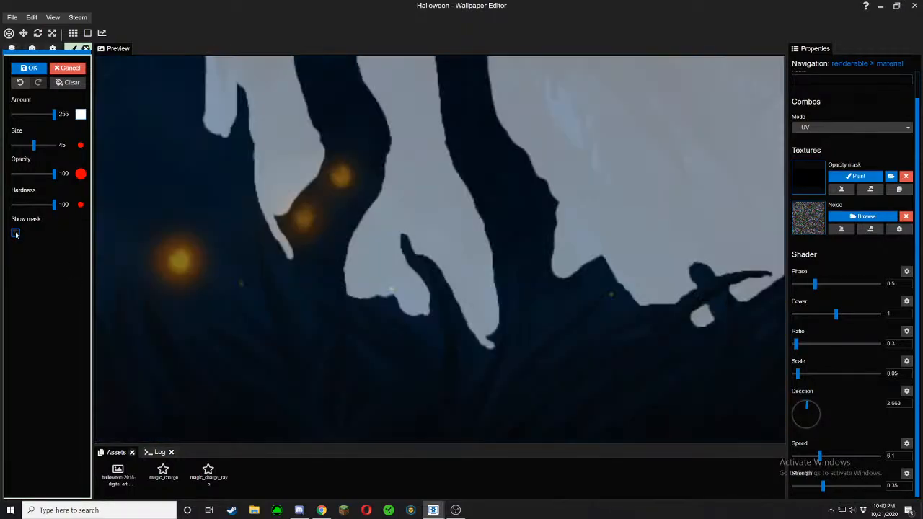
{"action": "left_click", "coordinate": [16, 234]}
{"action": "left_click", "coordinate": [16, 234]}
{"action": "left_click", "coordinate": [15, 234]}
{"action": "left_click", "coordinate": [17, 234]}
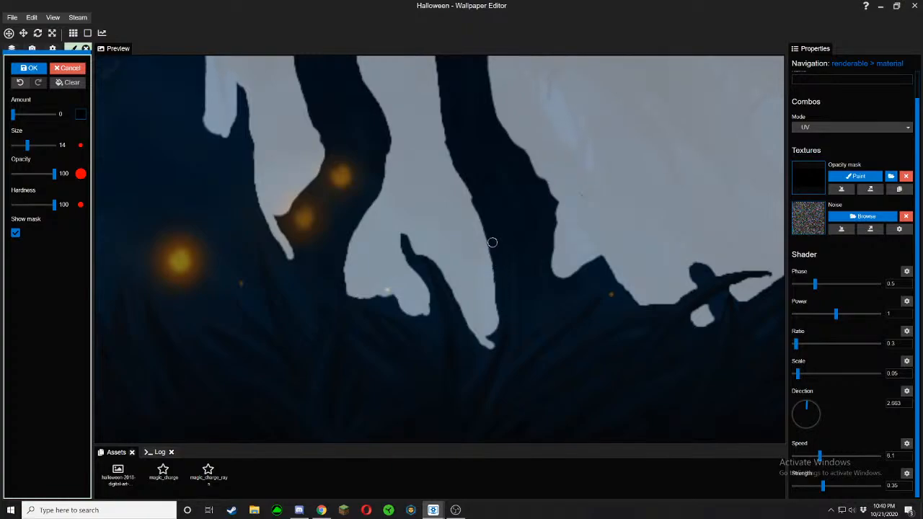
{"action": "left_click", "coordinate": [16, 232]}
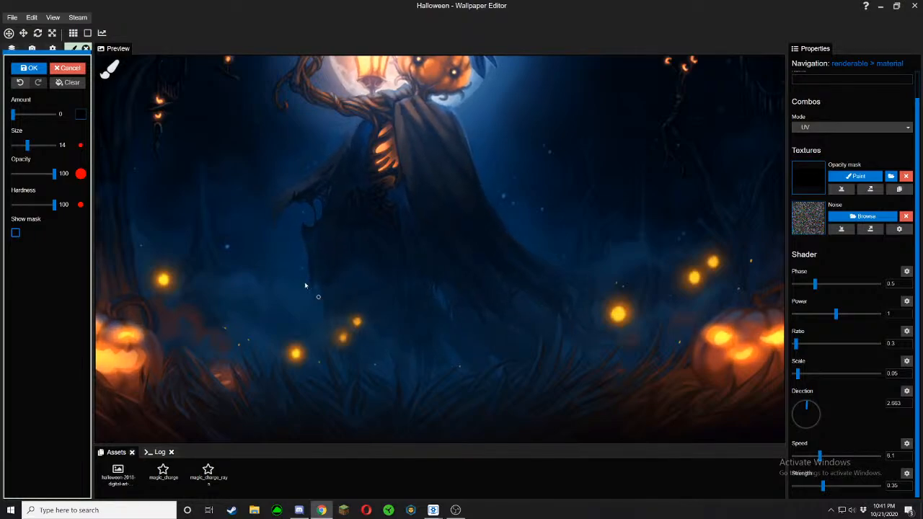
{"action": "scroll", "coordinate": [432, 148], "scroll_direction": "up", "scroll_amount": 6}
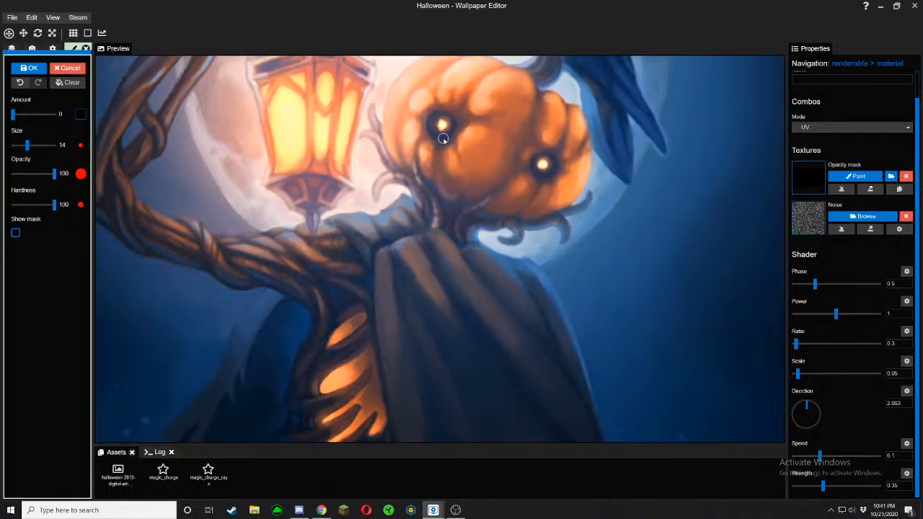
Set the mask brush to amount 136 and opacity 37 and paint over the cloak's upper edge below the pumpkin's neck
{"action": "left_click_drag", "start_coordinate": [473, 145], "coordinate": [448, 219]}
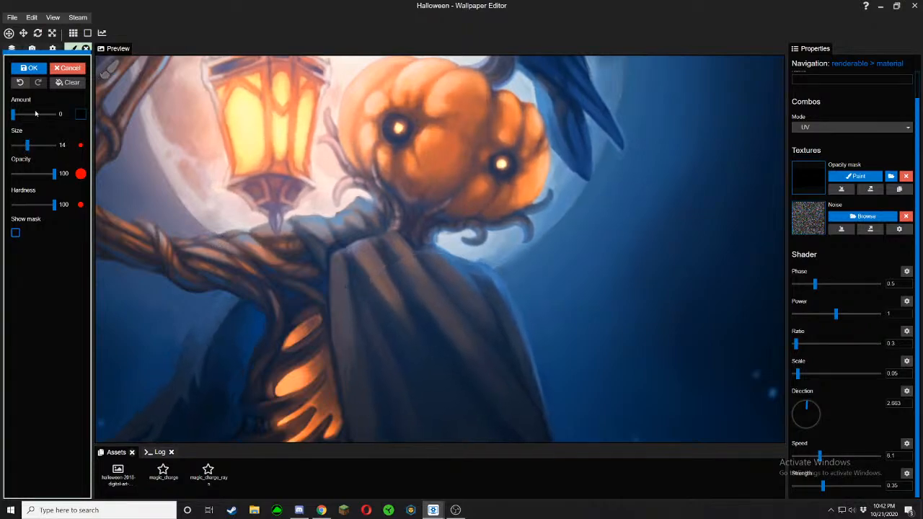
{"action": "left_click_drag", "start_coordinate": [12, 113], "coordinate": [35, 116]}
{"action": "left_click_drag", "start_coordinate": [54, 174], "coordinate": [28, 175]}
{"action": "scroll", "coordinate": [358, 281], "scroll_direction": "up", "scroll_amount": 3}
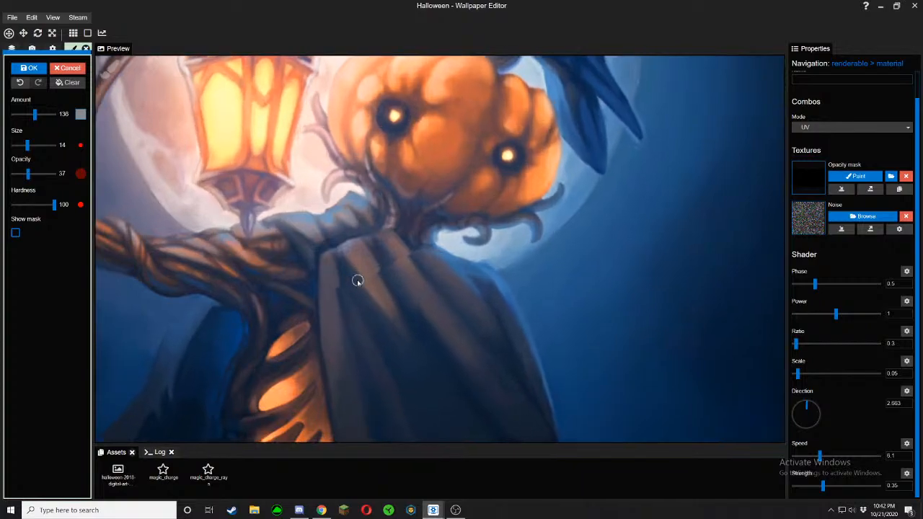
{"action": "scroll", "coordinate": [358, 281], "scroll_direction": "up", "scroll_amount": 1}
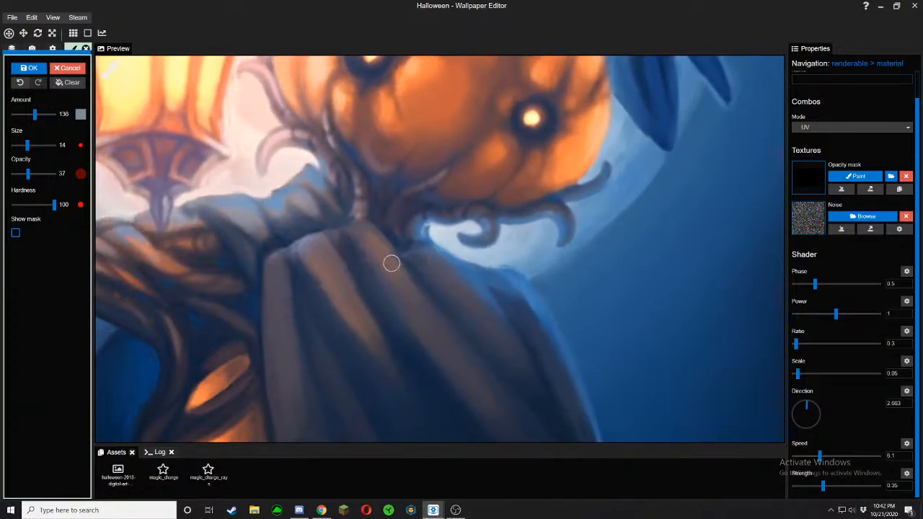
{"action": "left_click_drag", "start_coordinate": [391, 263], "coordinate": [352, 275]}
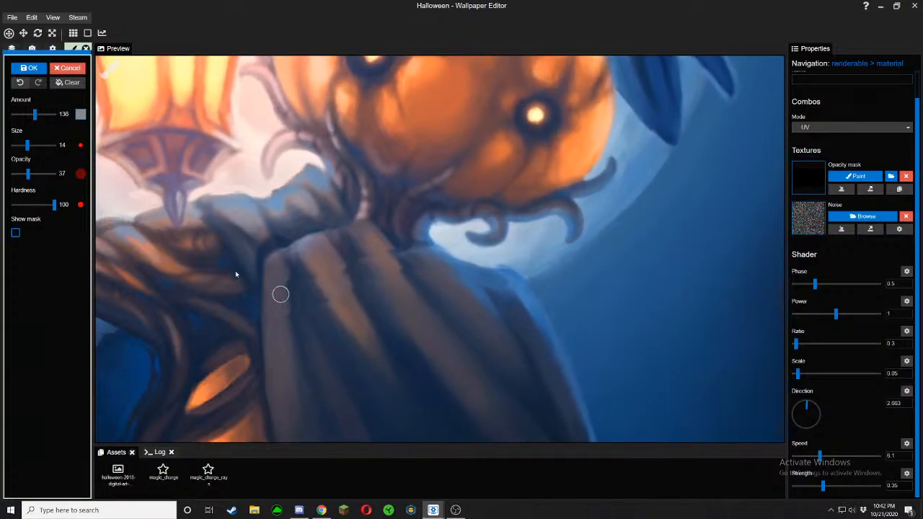
Lower the brush to amount 58 and opacity 29 and undo the last mask stroke
{"action": "left_click", "coordinate": [22, 116]}
{"action": "left_click", "coordinate": [24, 175]}
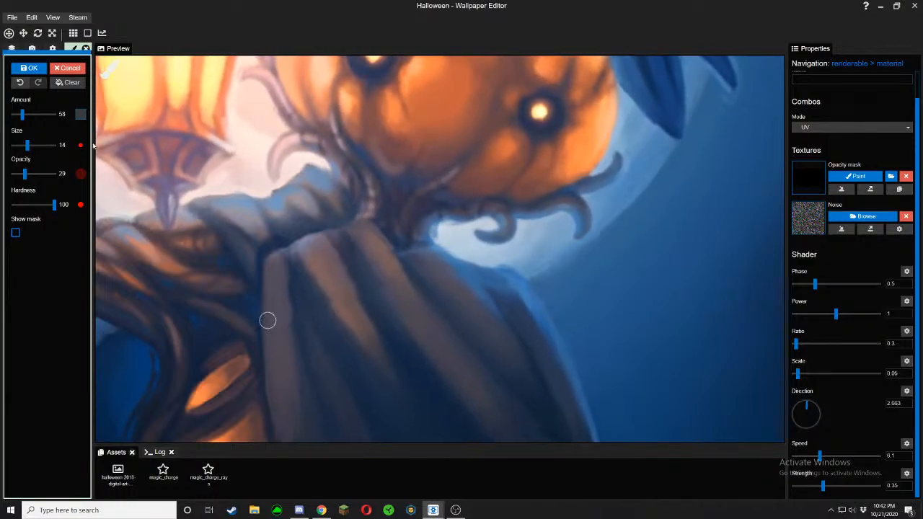
{"action": "left_click", "coordinate": [20, 82]}
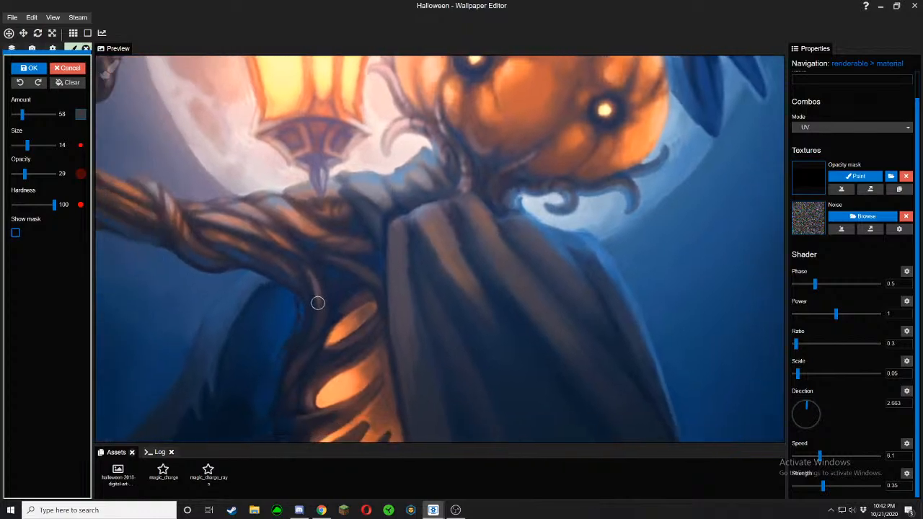
Set the brush to amount 100 and opacity 54 and check the rear part of the cloak under the raised arm
{"action": "scroll", "coordinate": [318, 303], "scroll_direction": "down", "scroll_amount": 1}
{"action": "left_click_drag", "start_coordinate": [220, 333], "coordinate": [307, 338]}
{"action": "scroll", "coordinate": [288, 333], "scroll_direction": "up", "scroll_amount": 3}
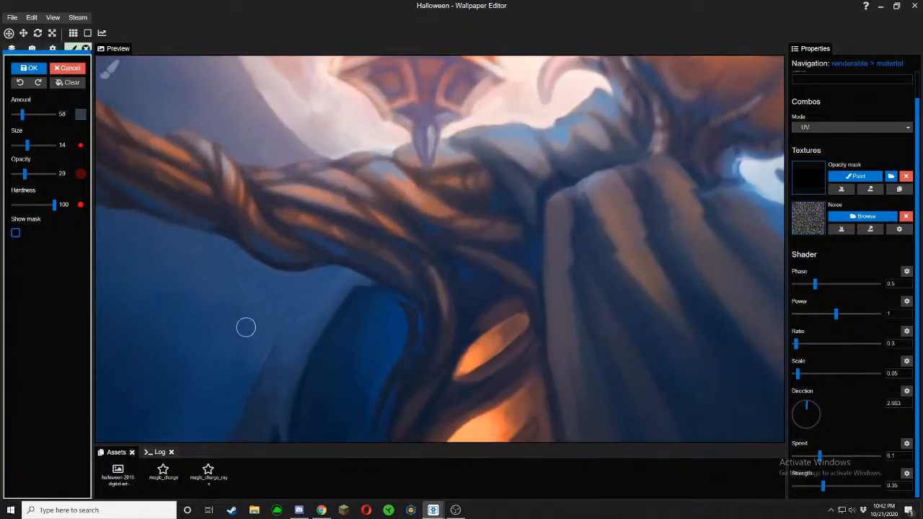
{"action": "left_click_drag", "start_coordinate": [199, 341], "coordinate": [230, 327]}
{"action": "left_click", "coordinate": [30, 116]}
{"action": "left_click", "coordinate": [35, 174]}
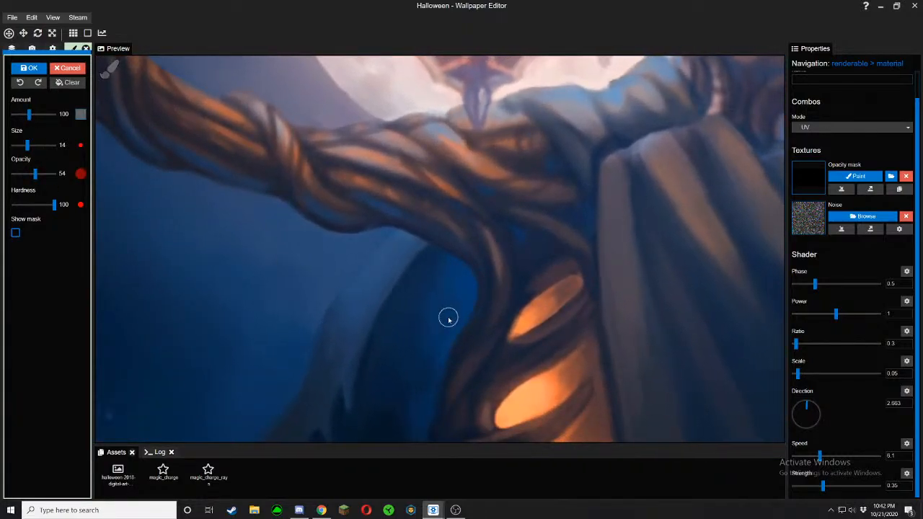
{"action": "scroll", "coordinate": [444, 328], "scroll_direction": "down", "scroll_amount": 1}
{"action": "scroll", "coordinate": [437, 343], "scroll_direction": "down", "scroll_amount": 3}
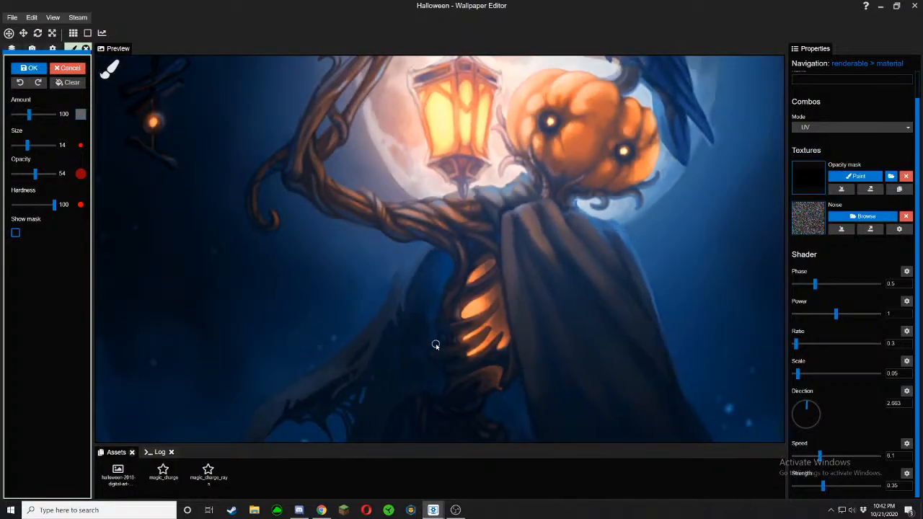
{"action": "scroll", "coordinate": [436, 344], "scroll_direction": "up", "scroll_amount": 3}
{"action": "scroll", "coordinate": [436, 345], "scroll_direction": "up", "scroll_amount": 2}
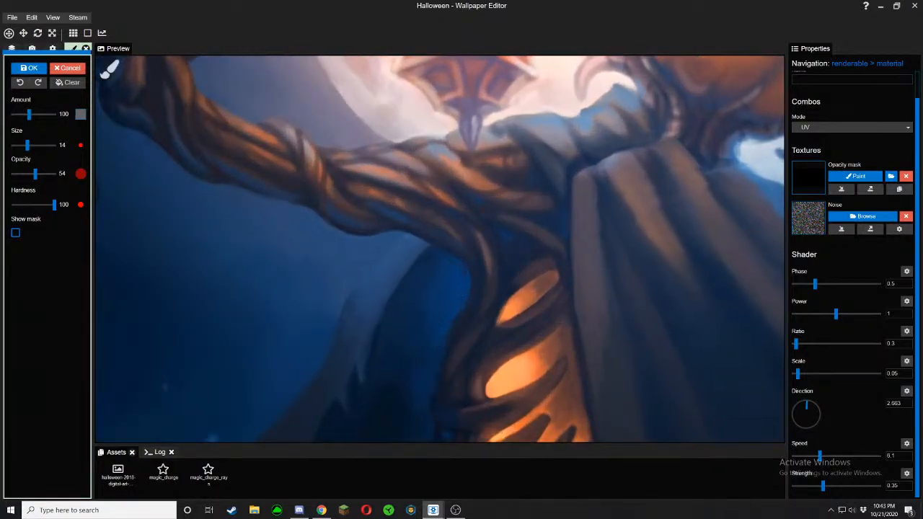
With the mask shown, extend it outward along the rear cloak's outer edge using amount 255 and opacity 100, and hide the mask
{"action": "left_click", "coordinate": [15, 233]}
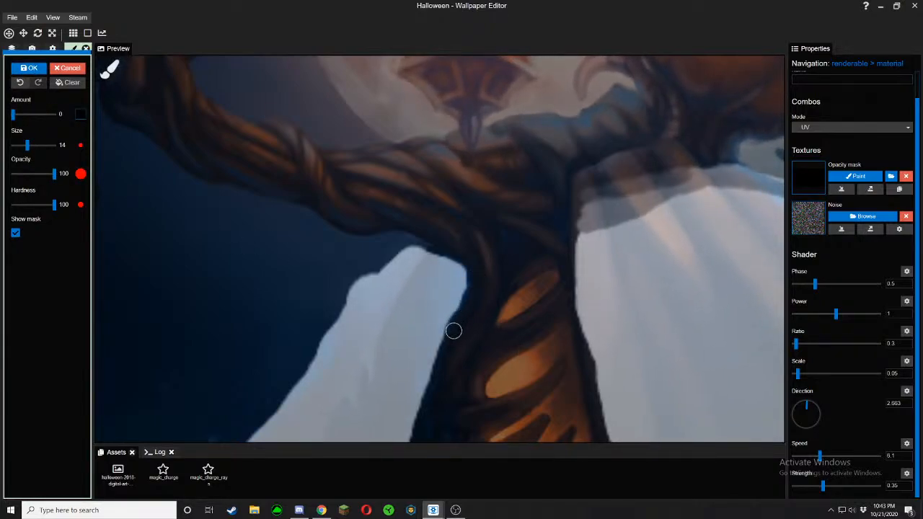
{"action": "left_click", "coordinate": [15, 234]}
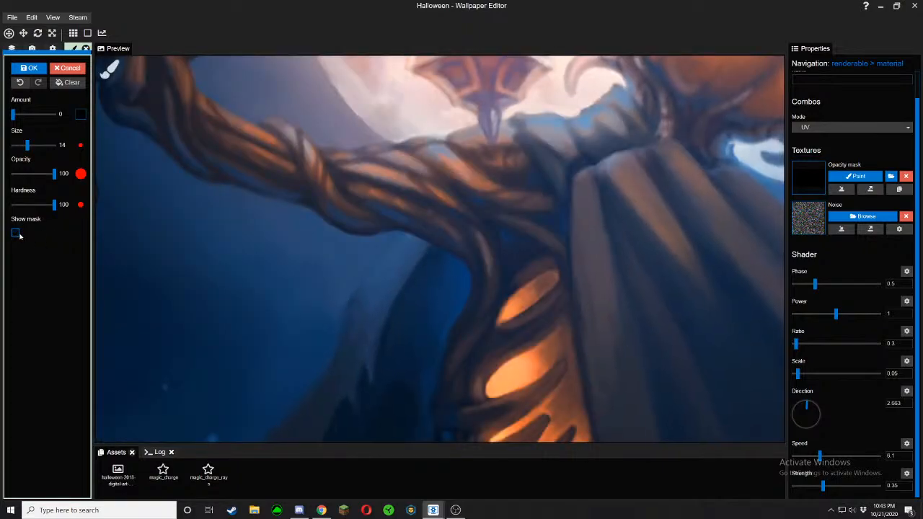
{"action": "left_click", "coordinate": [15, 234]}
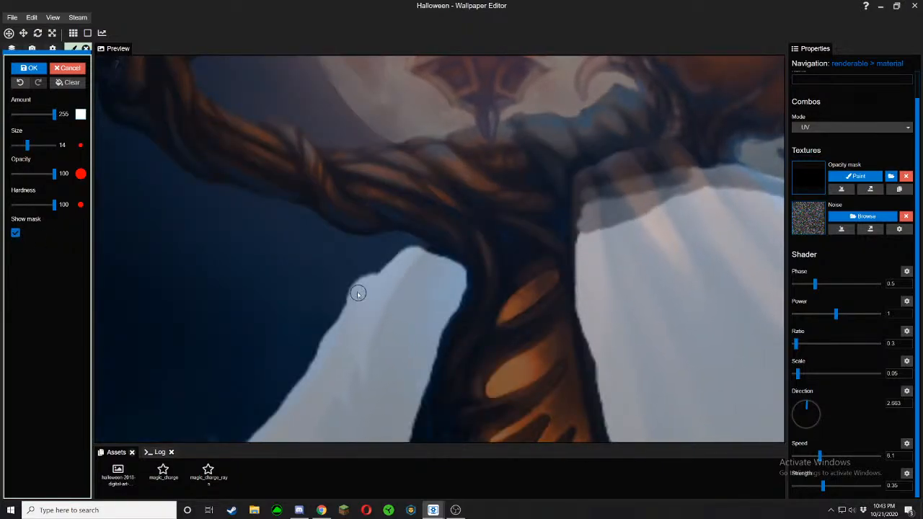
{"action": "mouse_move", "coordinate": [342, 304]}
{"action": "left_mouse_down"}
{"action": "mouse_move", "coordinate": [395, 264]}
{"action": "mouse_move", "coordinate": [367, 274]}
{"action": "mouse_move", "coordinate": [315, 338]}
{"action": "mouse_move", "coordinate": [333, 320]}
{"action": "left_mouse_up"}
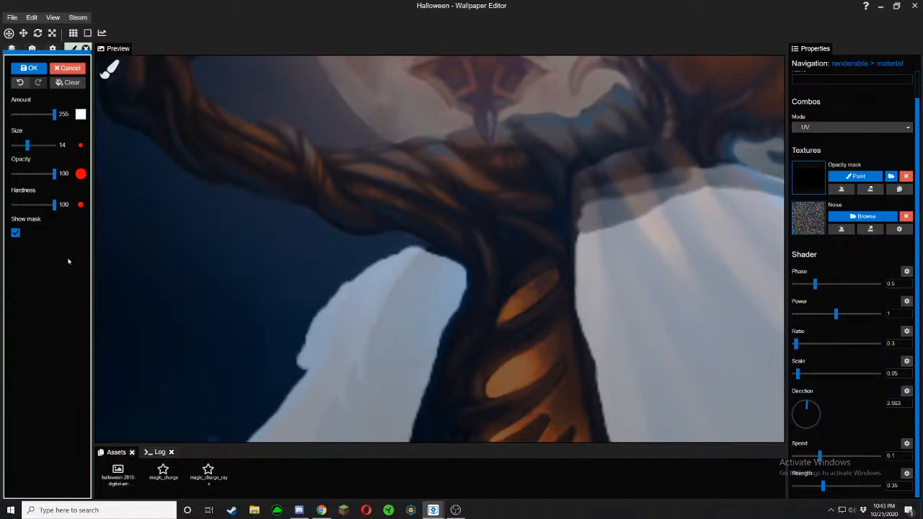
{"action": "left_click", "coordinate": [15, 233]}
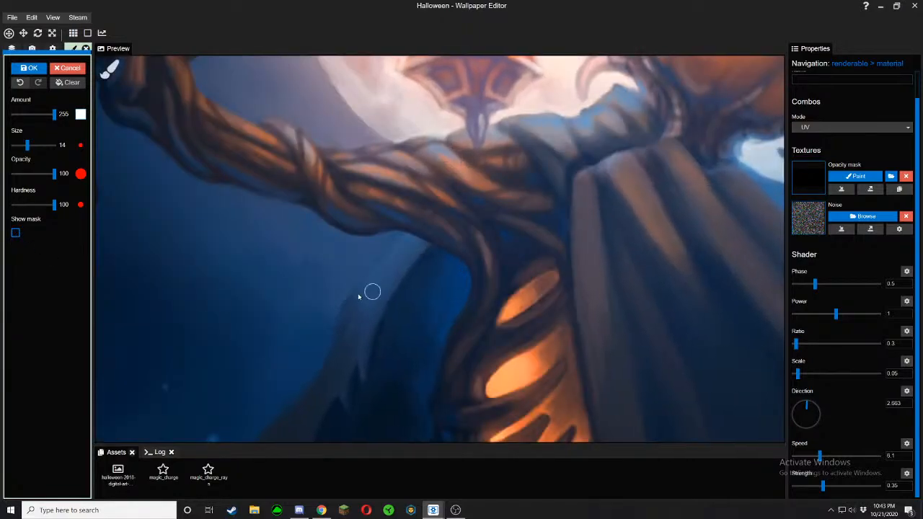
Try several sway directions on the cloak in the full scene, set the direction to 32.9492 and save the project
{"action": "scroll", "coordinate": [361, 300], "scroll_direction": "down", "scroll_amount": 5}
{"action": "scroll", "coordinate": [453, 332], "scroll_direction": "down", "scroll_amount": 1}
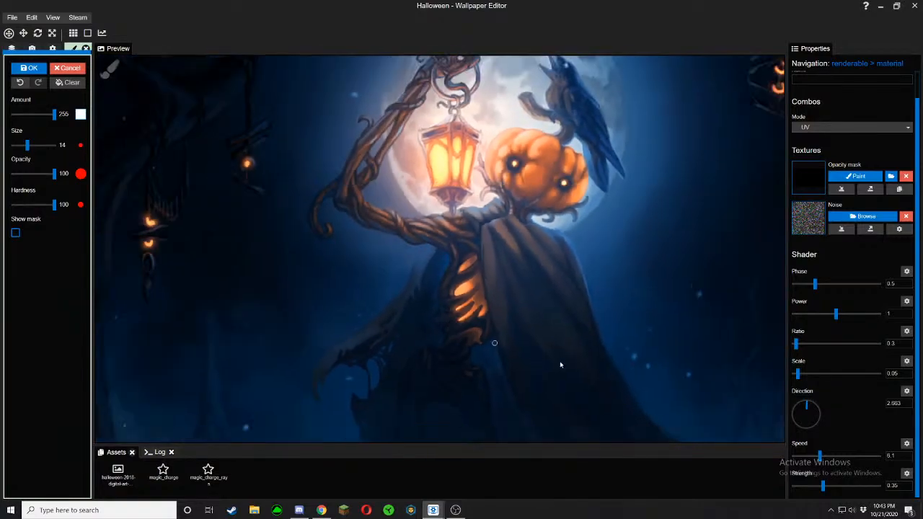
{"action": "left_click_drag", "start_coordinate": [561, 366], "coordinate": [466, 308]}
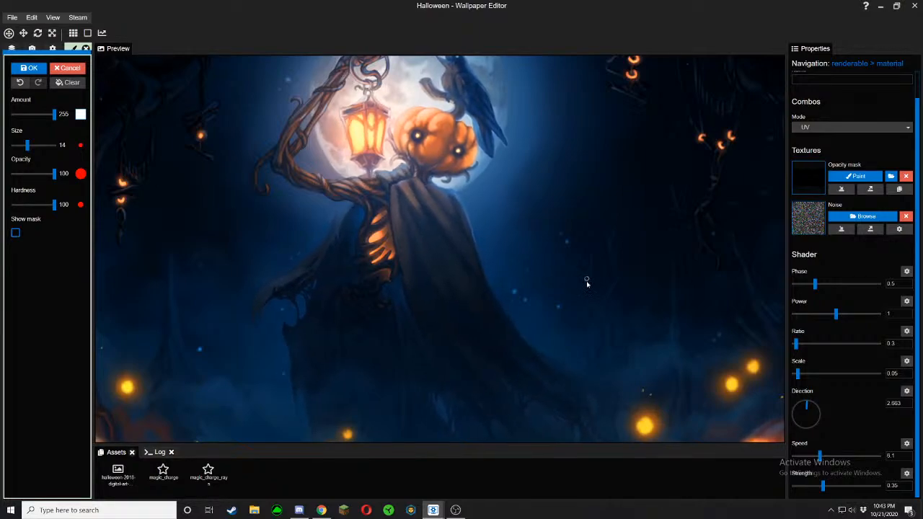
{"action": "scroll", "coordinate": [587, 289], "scroll_direction": "down", "scroll_amount": 2}
{"action": "left_click_drag", "start_coordinate": [587, 289], "coordinate": [588, 281]}
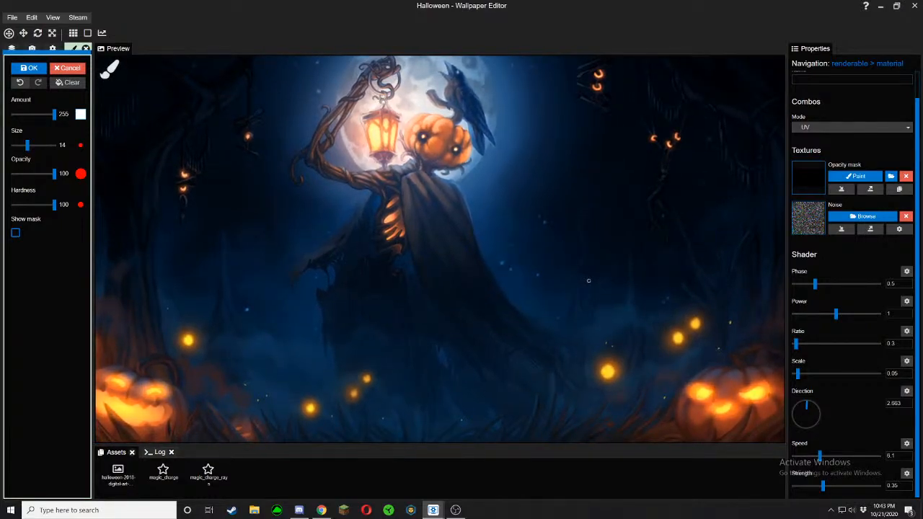
{"action": "left_click_drag", "start_coordinate": [807, 404], "coordinate": [813, 405]}
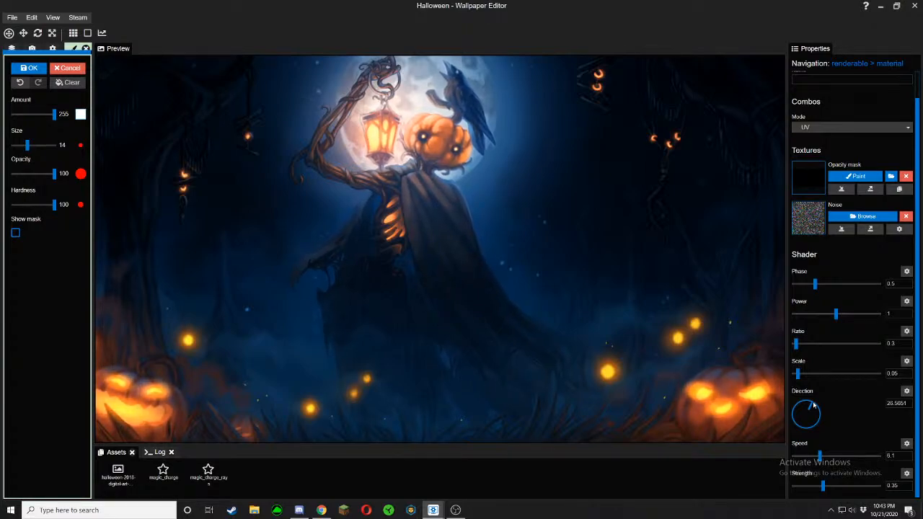
{"action": "left_click_drag", "start_coordinate": [807, 406], "coordinate": [807, 403]}
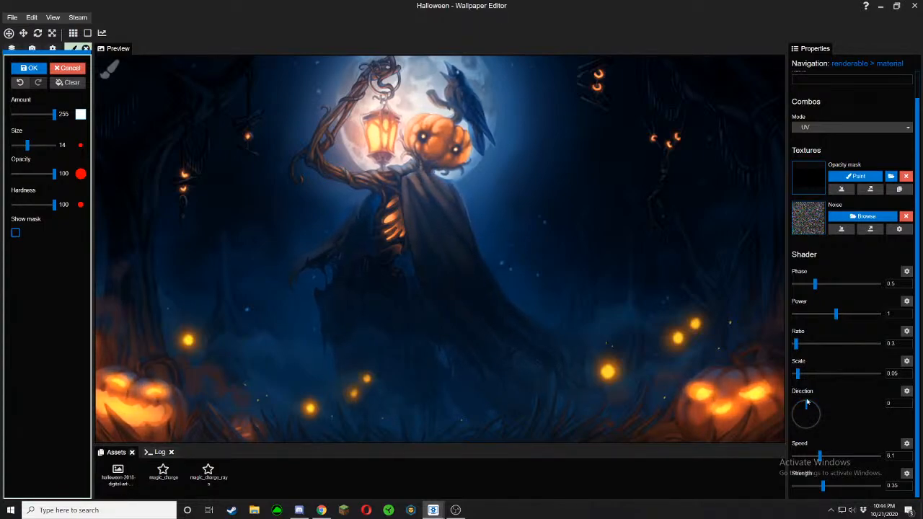
{"action": "left_click_drag", "start_coordinate": [806, 404], "coordinate": [847, 418]}
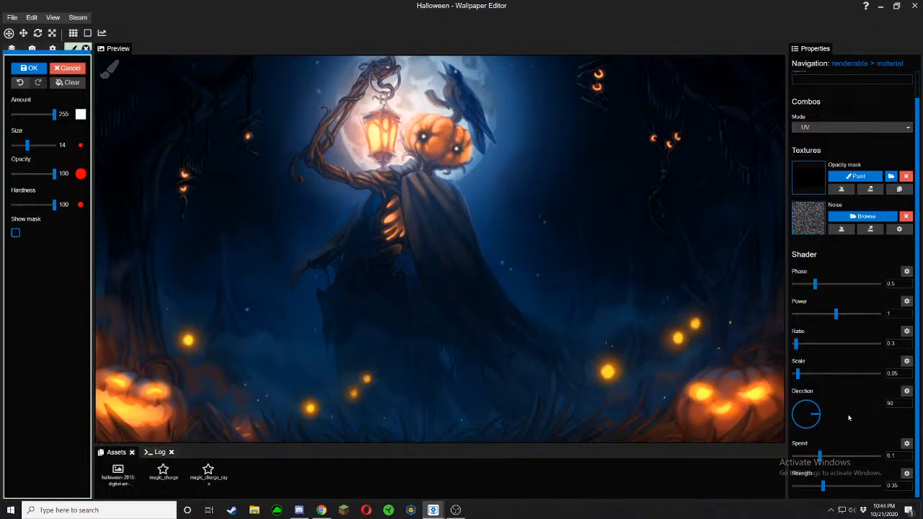
{"action": "left_click_drag", "start_coordinate": [849, 417], "coordinate": [835, 371]}
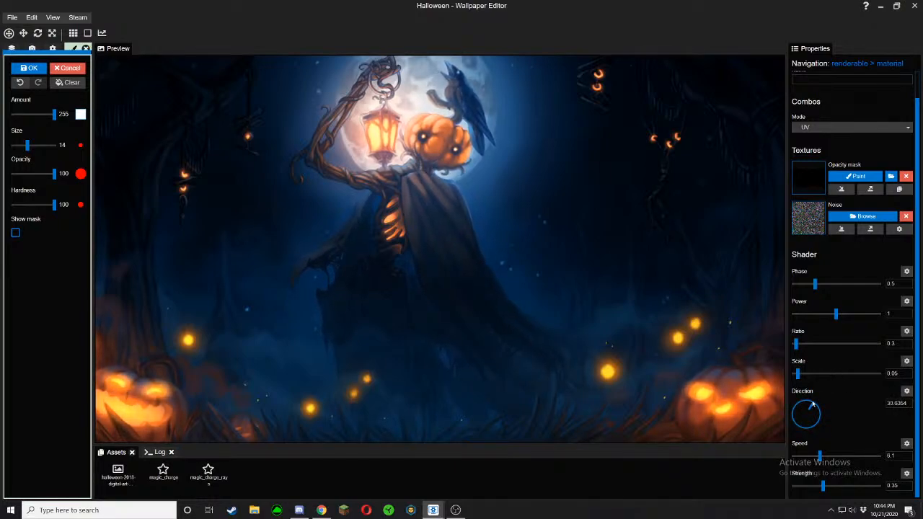
{"action": "left_click_drag", "start_coordinate": [812, 405], "coordinate": [807, 368]}
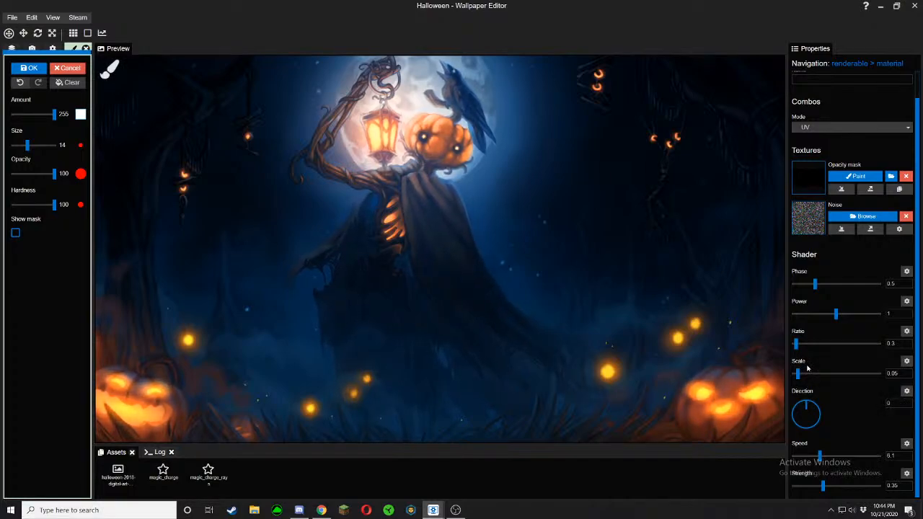
{"action": "left_click_drag", "start_coordinate": [807, 366], "coordinate": [853, 341]}
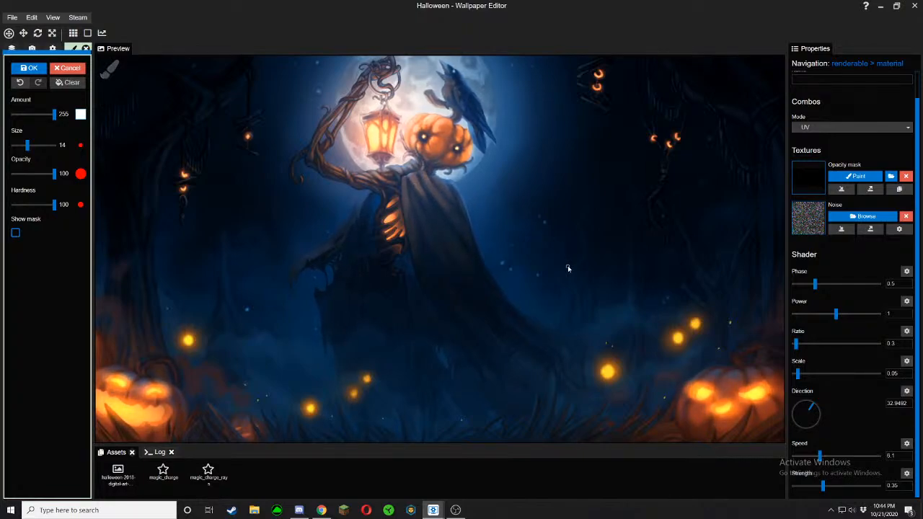
{"action": "key", "text": "ctrl+s"}
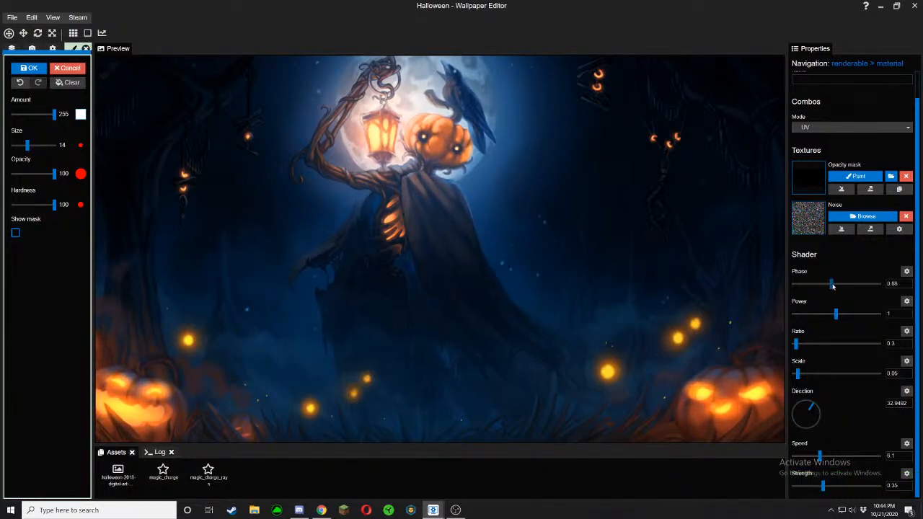
Try low and high phase values for the cloak's sway and set the phase to 1.11
{"action": "left_click_drag", "start_coordinate": [815, 284], "coordinate": [841, 284]}
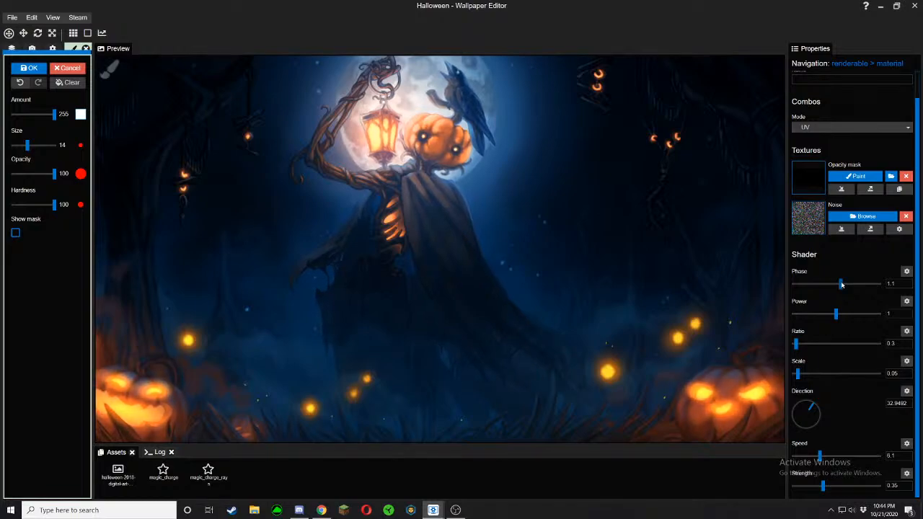
{"action": "left_click_drag", "start_coordinate": [841, 285], "coordinate": [808, 286]}
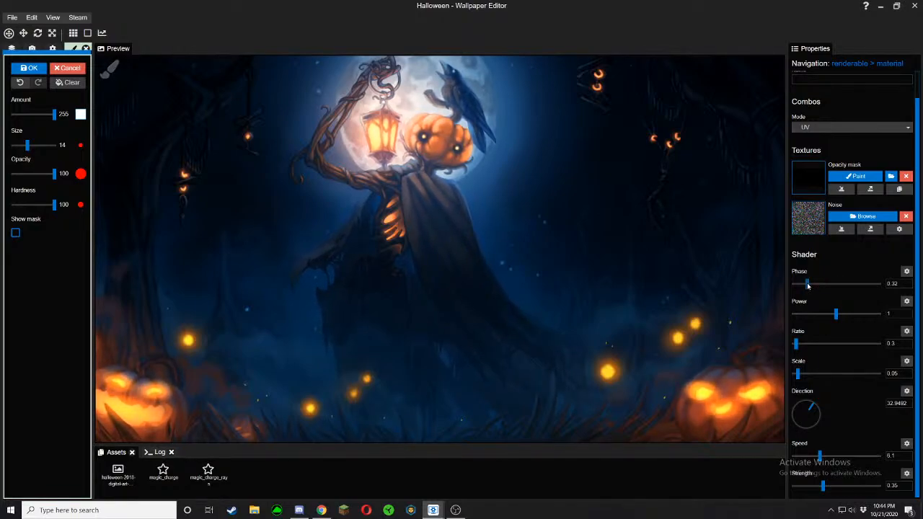
{"action": "left_click", "coordinate": [850, 285]}
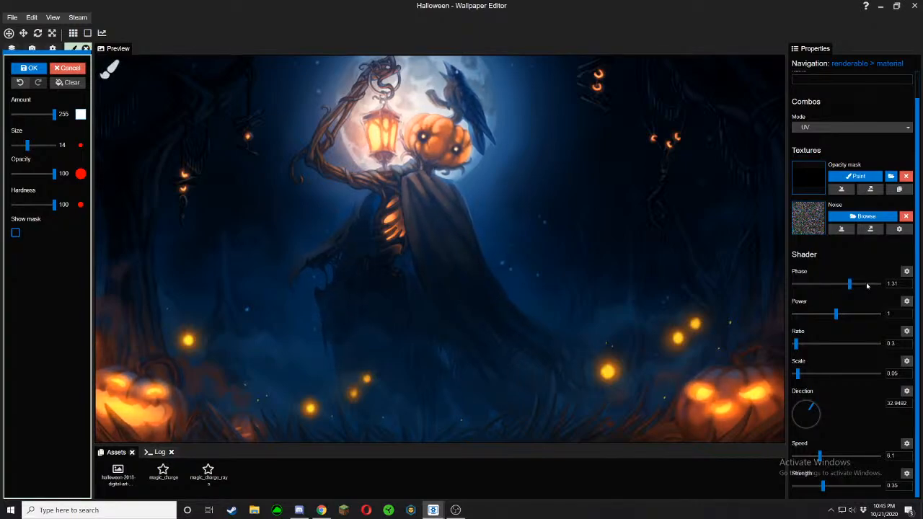
{"action": "left_click", "coordinate": [878, 285]}
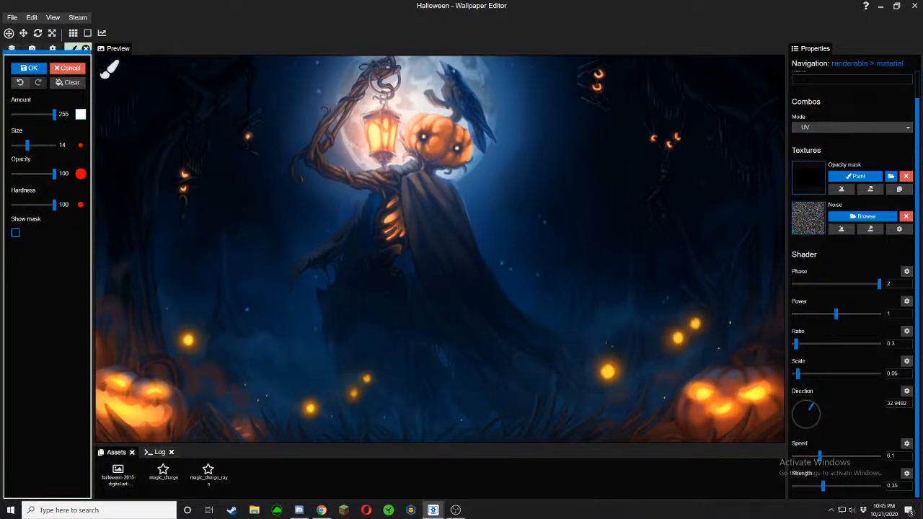
{"action": "left_click_drag", "start_coordinate": [878, 284], "coordinate": [747, 274]}
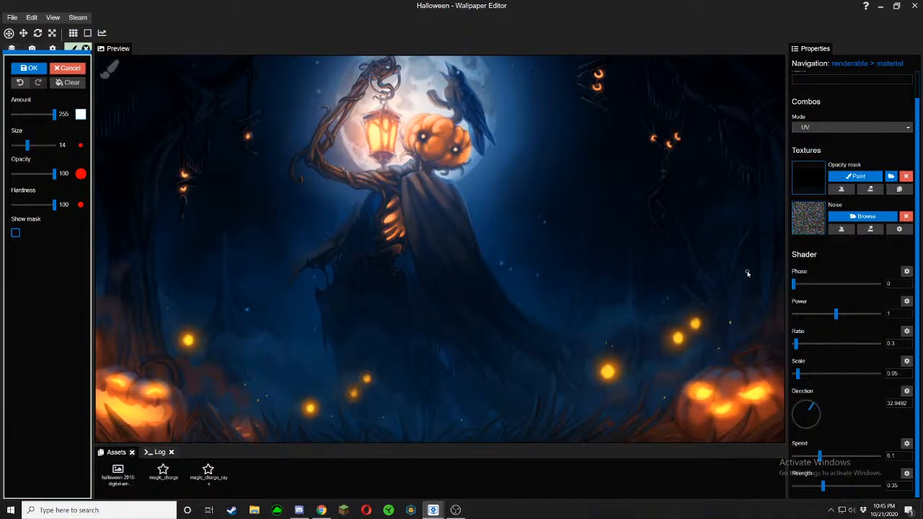
{"action": "left_click_drag", "start_coordinate": [746, 273], "coordinate": [836, 289]}
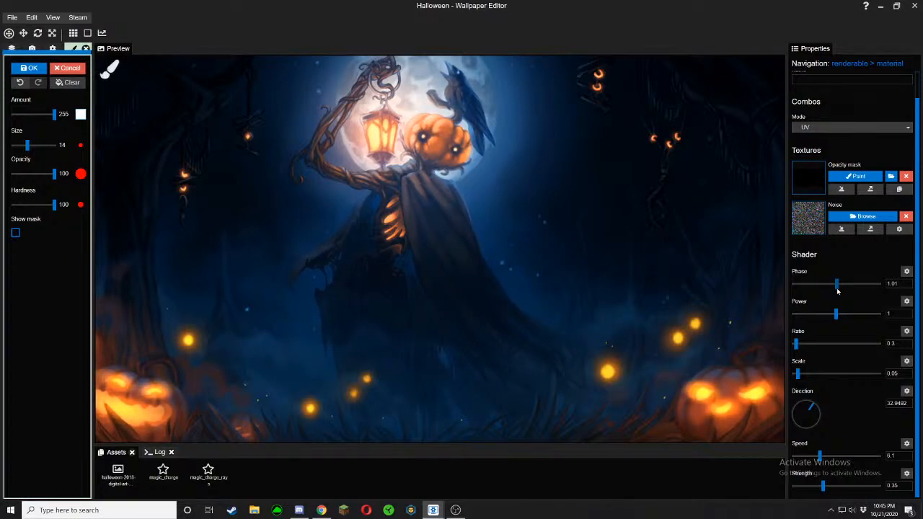
{"action": "left_click_drag", "start_coordinate": [837, 290], "coordinate": [841, 289]}
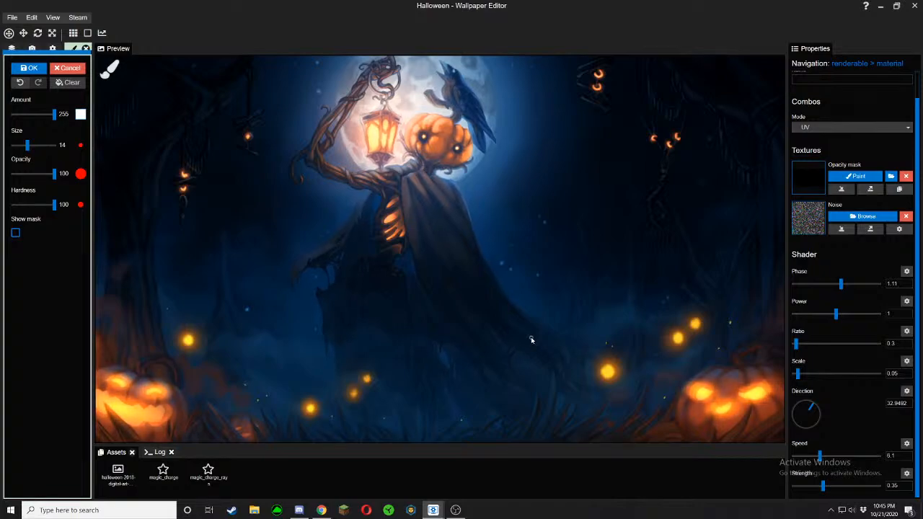
Apply the painted opacity mask and save the project
{"action": "scroll", "coordinate": [535, 335], "scroll_direction": "down", "scroll_amount": 2}
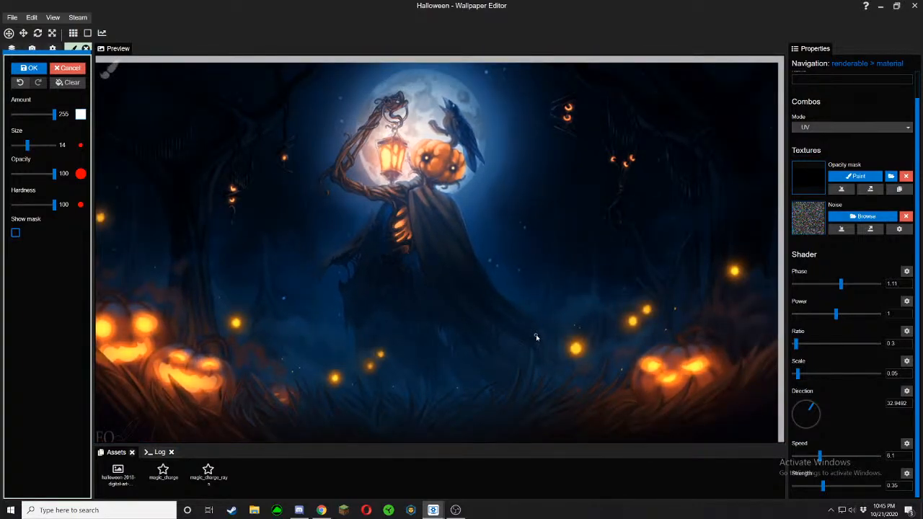
{"action": "left_click", "coordinate": [30, 69]}
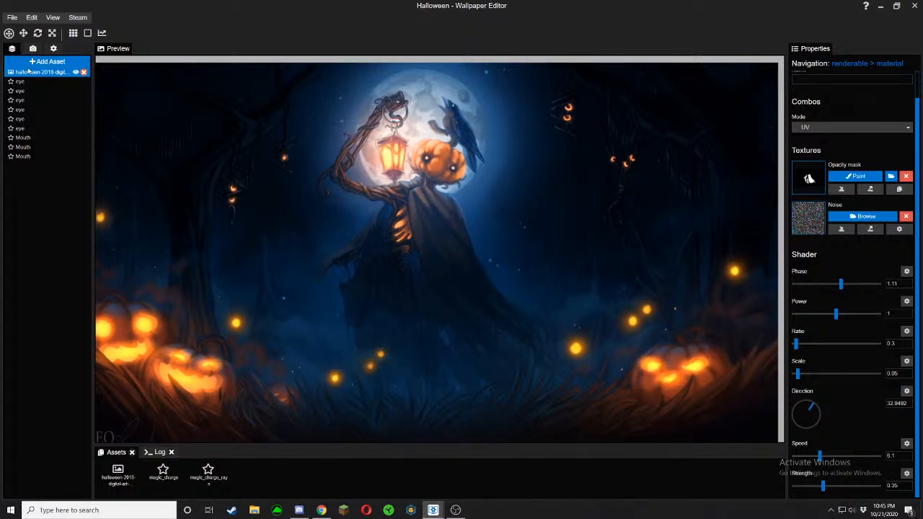
{"action": "key", "text": "ctrl+s"}
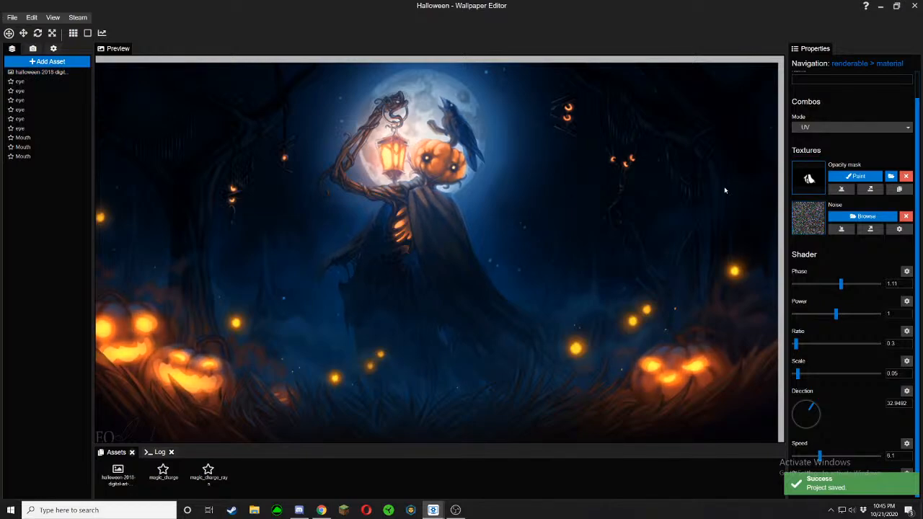
Set the strength of the grass's Foliage Sway effect to 0.4 on the background image layer and save the project
{"action": "left_click", "coordinate": [43, 72]}
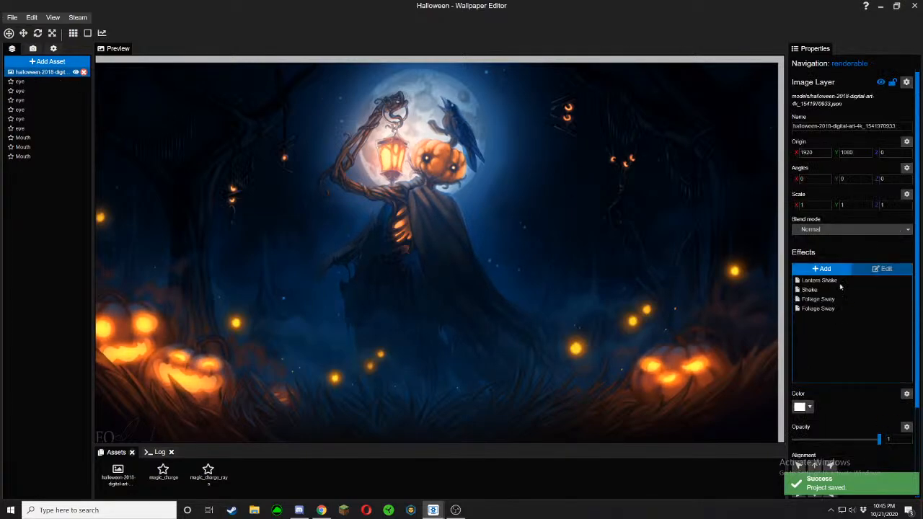
{"action": "left_click", "coordinate": [844, 298]}
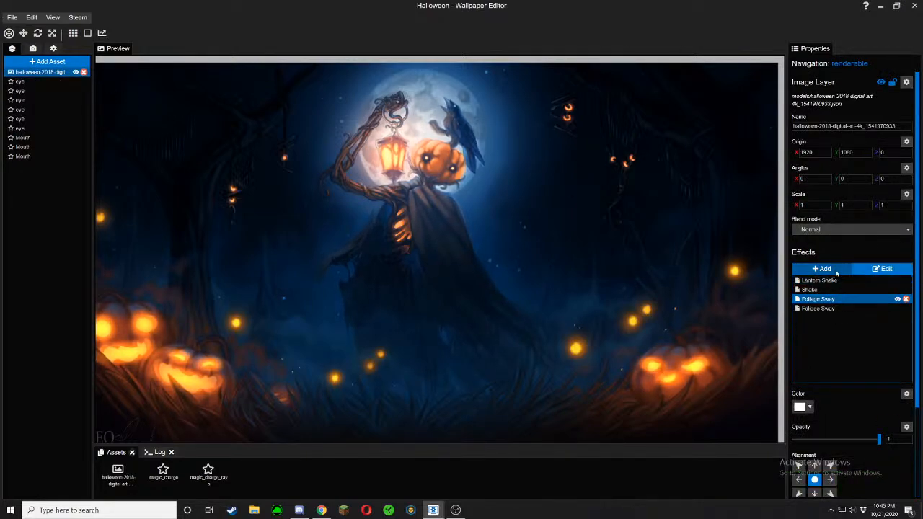
{"action": "double_click", "coordinate": [859, 299]}
{"action": "left_click_drag", "start_coordinate": [824, 486], "coordinate": [828, 488]}
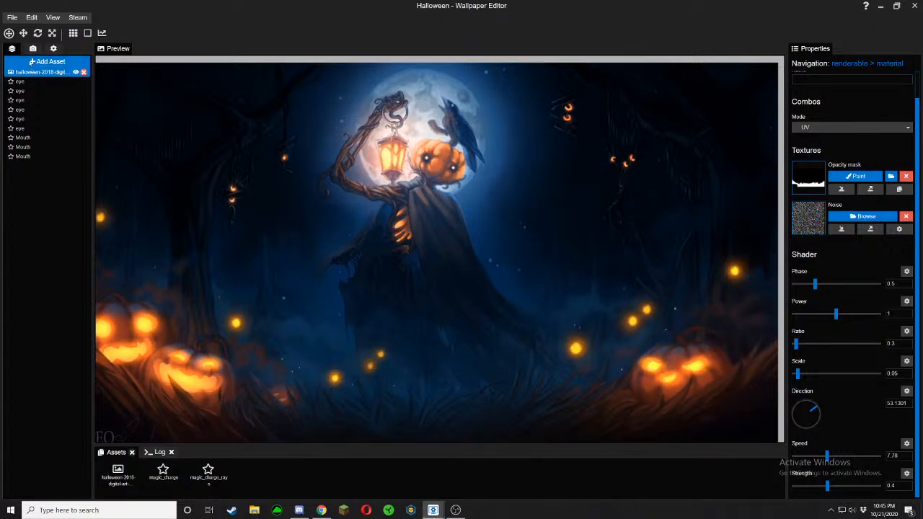
{"action": "left_click", "coordinate": [33, 73]}
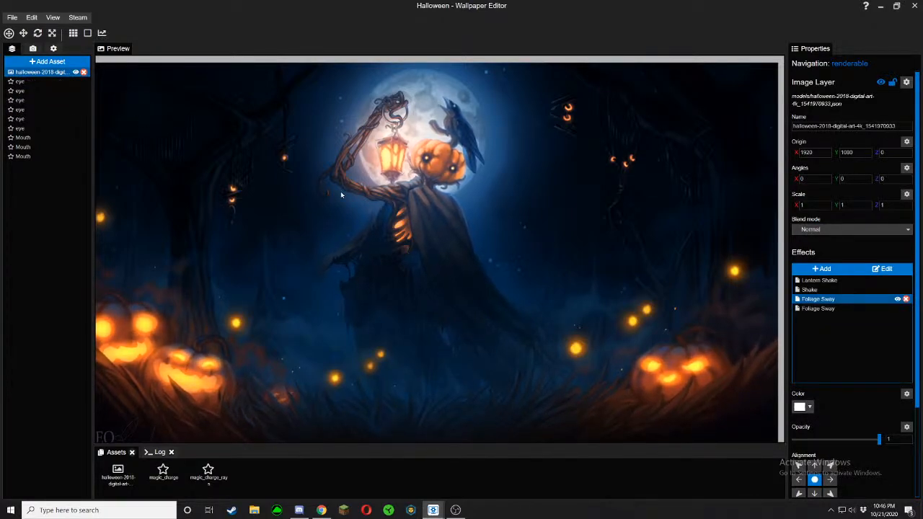
{"action": "key", "text": "ctrl+s"}
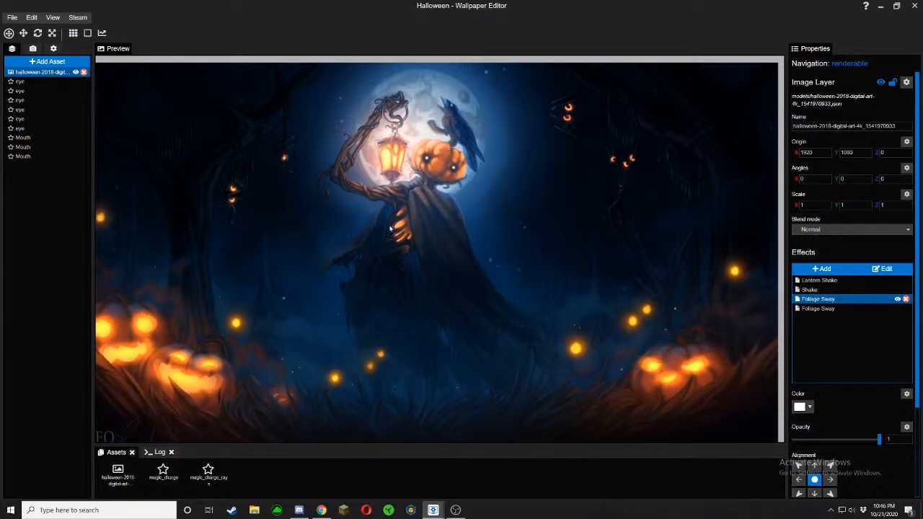
Duplicate the last Mouth particle, the glow on the large left pumpkin
{"action": "left_click", "coordinate": [39, 141]}
{"action": "left_click", "coordinate": [44, 156], "text": "ctrl"}
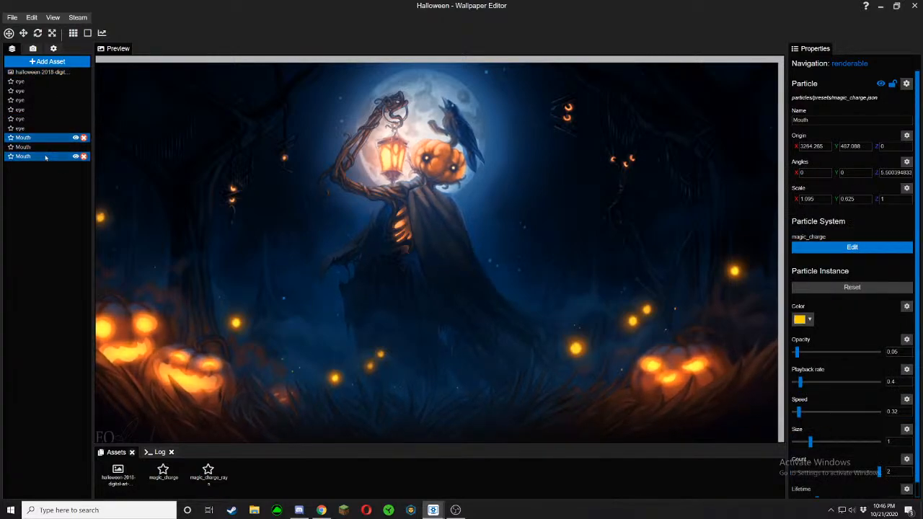
{"action": "left_click", "coordinate": [45, 156]}
{"action": "right_click", "coordinate": [45, 156]}
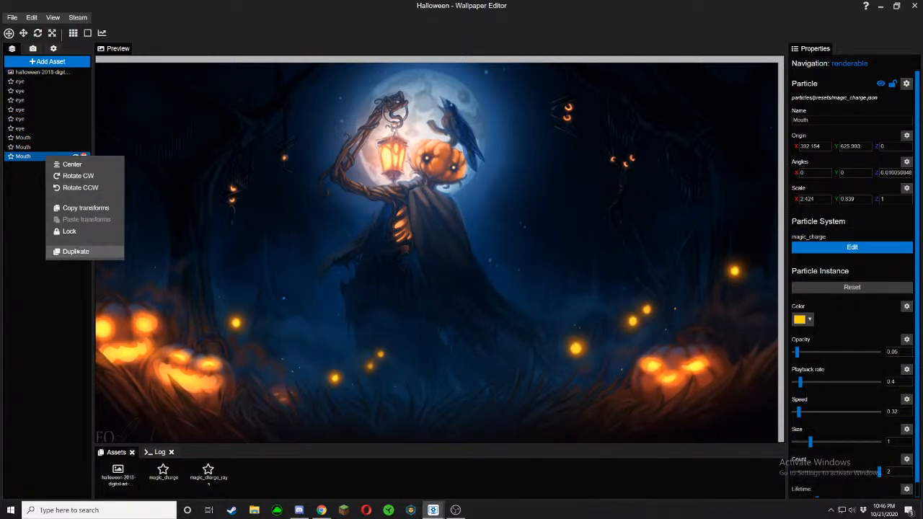
{"action": "left_click", "coordinate": [75, 251]}
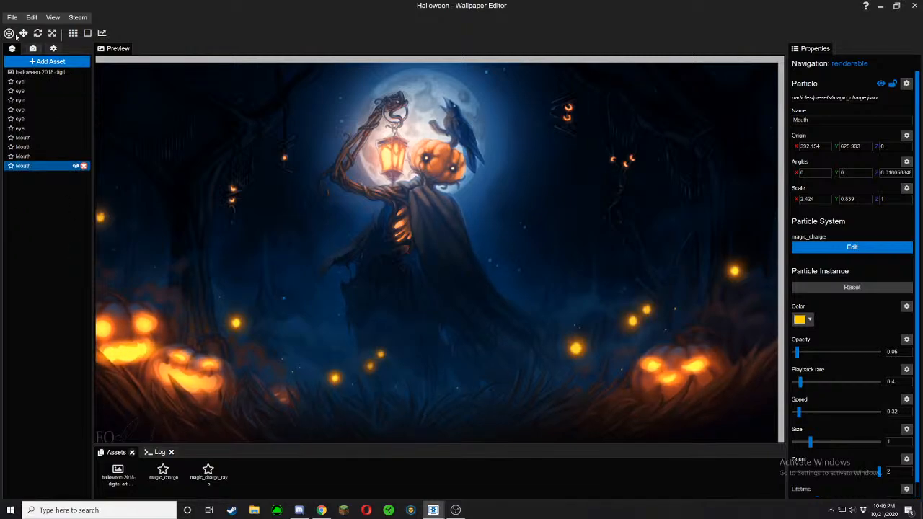
Place the duplicated glow over the scarecrow's ribs, rotated to about 93.33 with X scale 1.562, and save the project
{"action": "left_click", "coordinate": [9, 33]}
{"action": "left_click_drag", "start_coordinate": [138, 343], "coordinate": [398, 268]}
{"action": "left_click", "coordinate": [52, 33]}
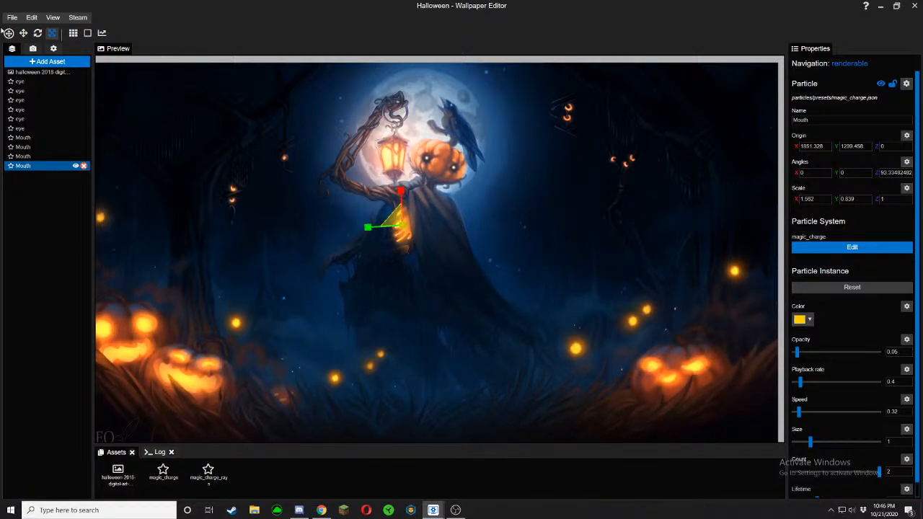
{"action": "left_click", "coordinate": [53, 33]}
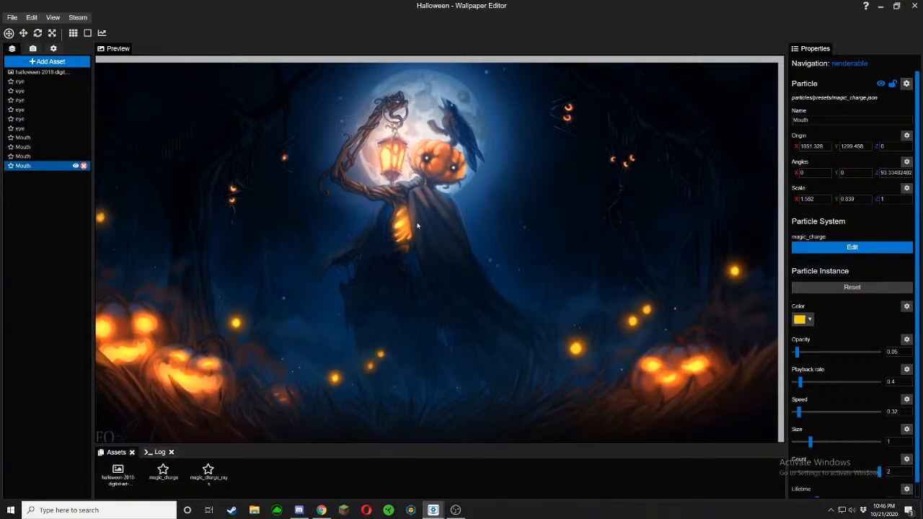
{"action": "key", "text": "ctrl+s"}
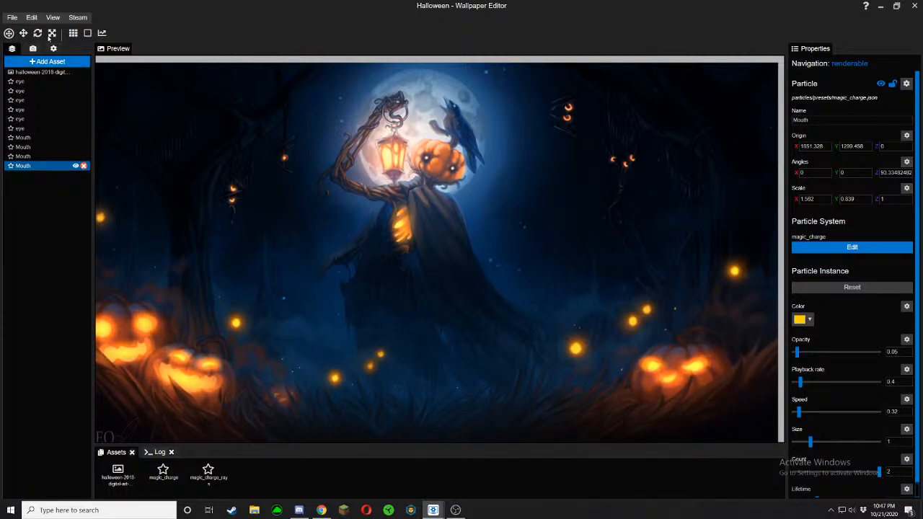
Shrink the rib glow to a scale of about 1.249 by 0.586 and save the project
{"action": "left_click", "coordinate": [52, 33]}
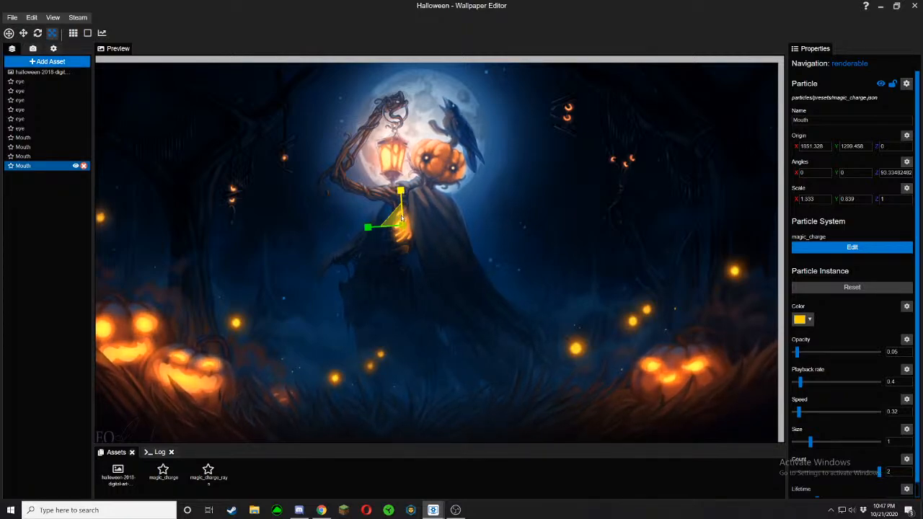
{"action": "left_click_drag", "start_coordinate": [402, 219], "coordinate": [381, 229]}
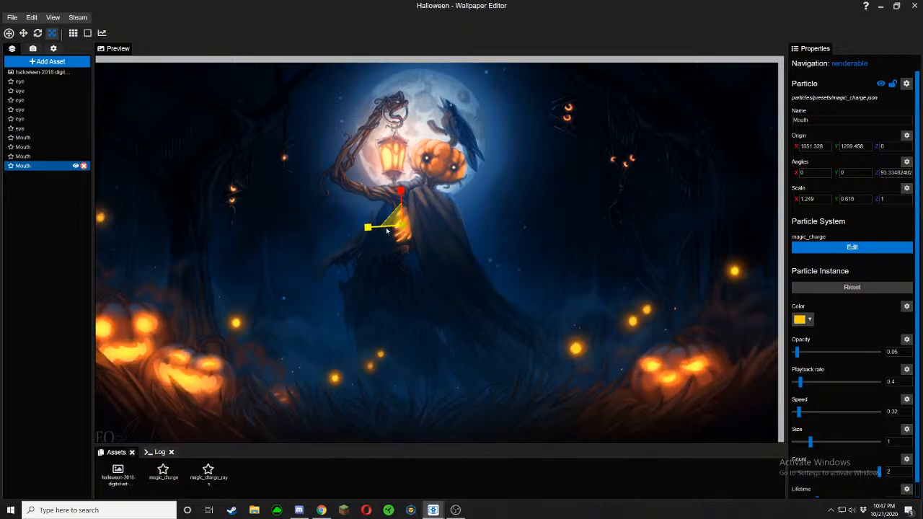
{"action": "left_click", "coordinate": [52, 33]}
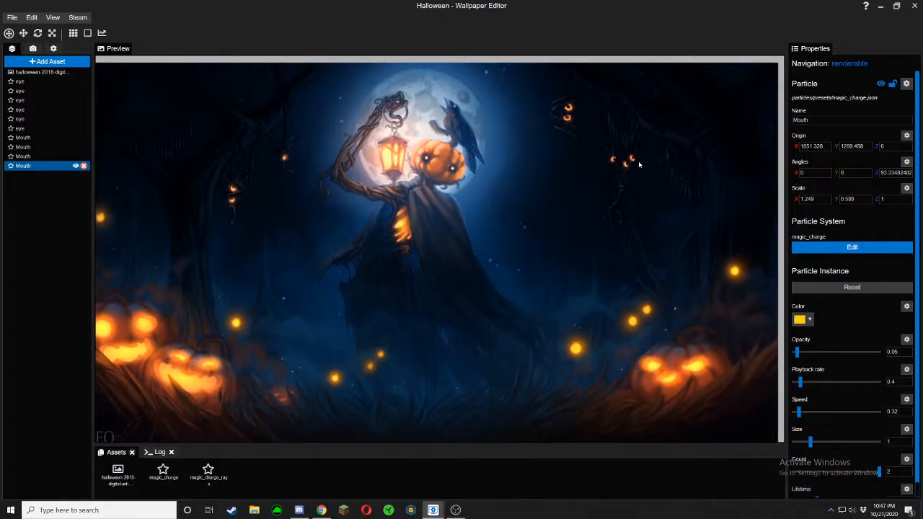
{"action": "key", "text": "ctrl+s"}
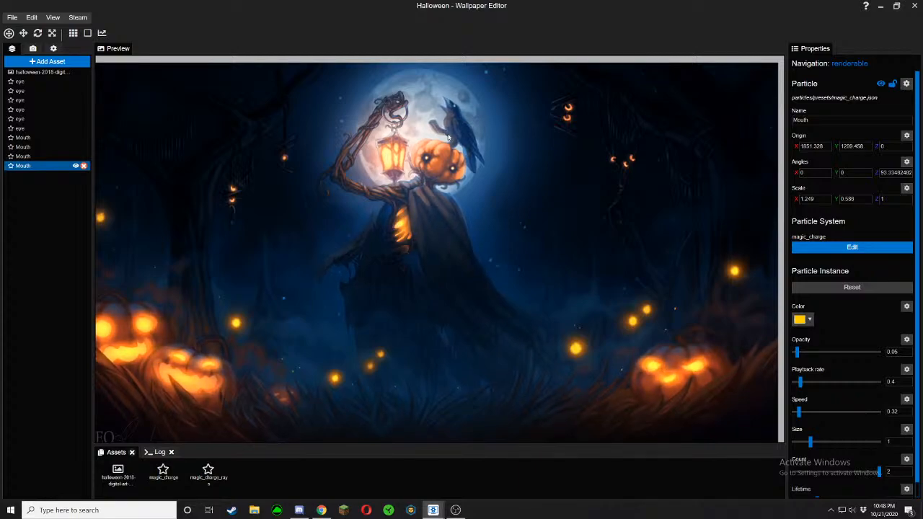
Set the strength of the background image's existing Shake effect to 0.01, judging it on a close view of the crow
{"action": "scroll", "coordinate": [447, 137], "scroll_direction": "up", "scroll_amount": 6}
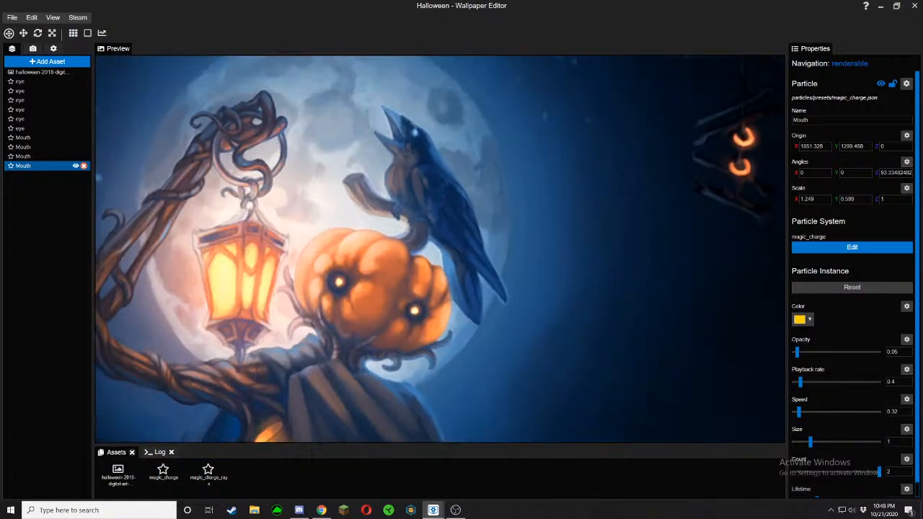
{"action": "scroll", "coordinate": [443, 77], "scroll_direction": "up", "scroll_amount": 3}
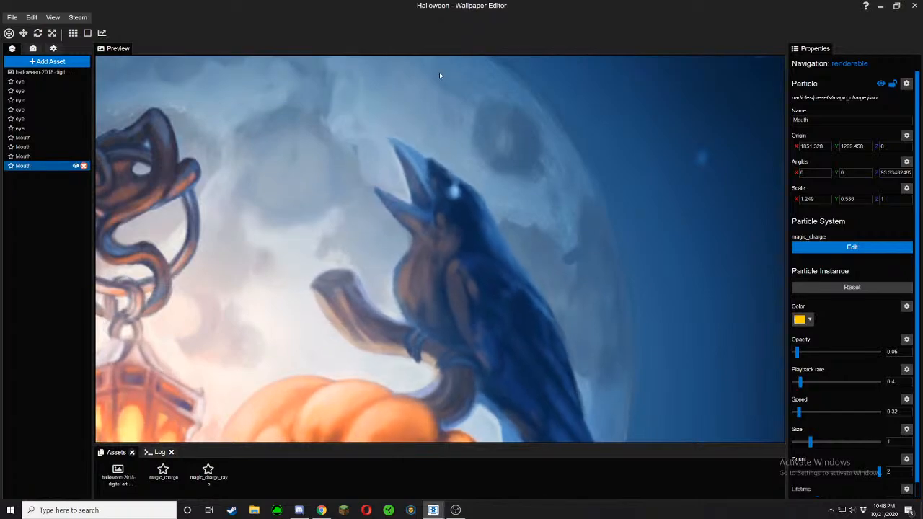
{"action": "scroll", "coordinate": [441, 75], "scroll_direction": "down", "scroll_amount": 1}
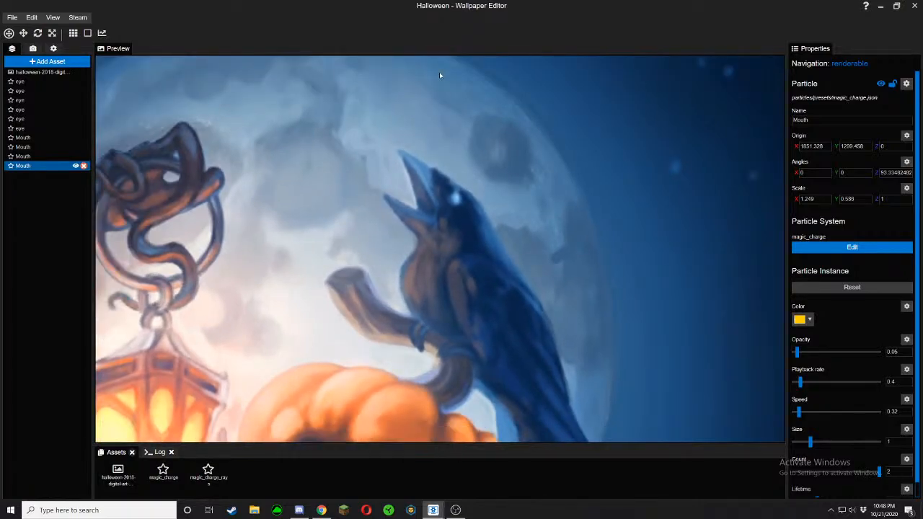
{"action": "left_click", "coordinate": [48, 72]}
{"action": "scroll", "coordinate": [807, 345], "scroll_direction": "down", "scroll_amount": 3}
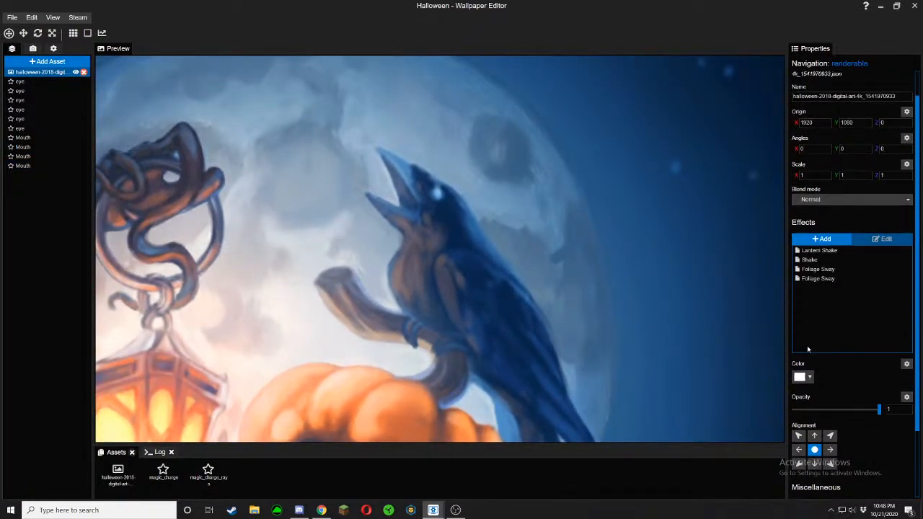
{"action": "scroll", "coordinate": [811, 335], "scroll_direction": "down", "scroll_amount": 1}
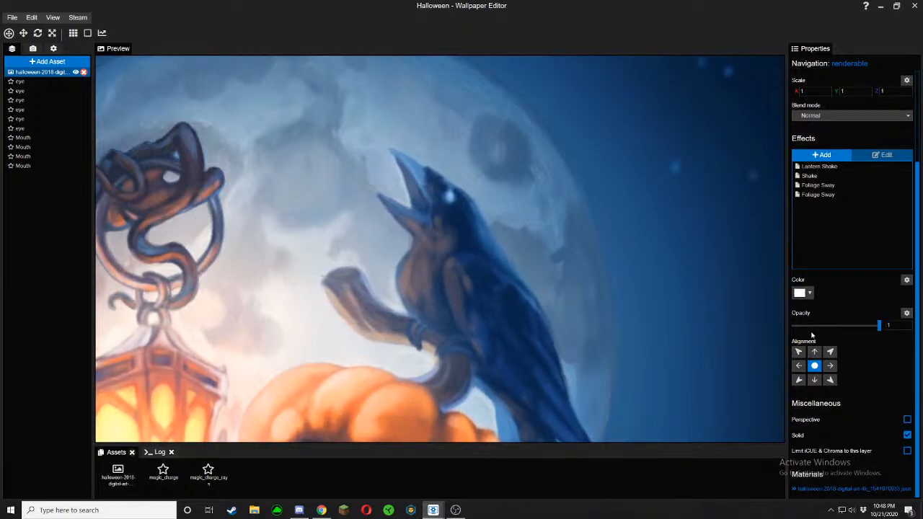
{"action": "scroll", "coordinate": [812, 336], "scroll_direction": "up", "scroll_amount": 4}
{"action": "left_click", "coordinate": [813, 291]}
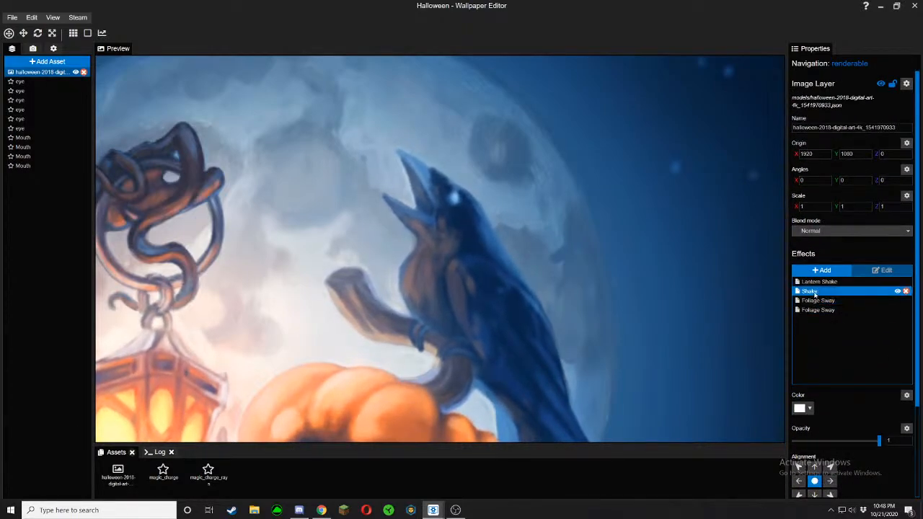
{"action": "left_click", "coordinate": [815, 292]}
{"action": "left_click", "coordinate": [876, 272]}
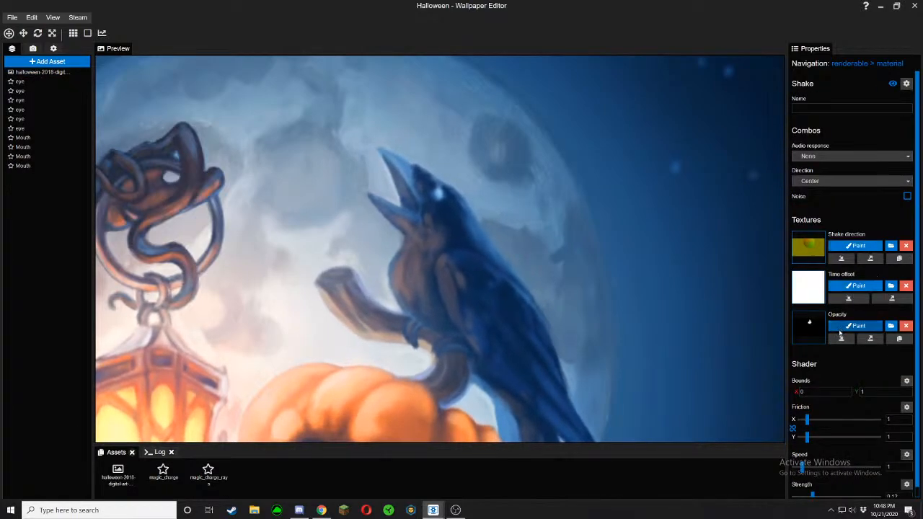
{"action": "scroll", "coordinate": [834, 368], "scroll_direction": "down", "scroll_amount": 1}
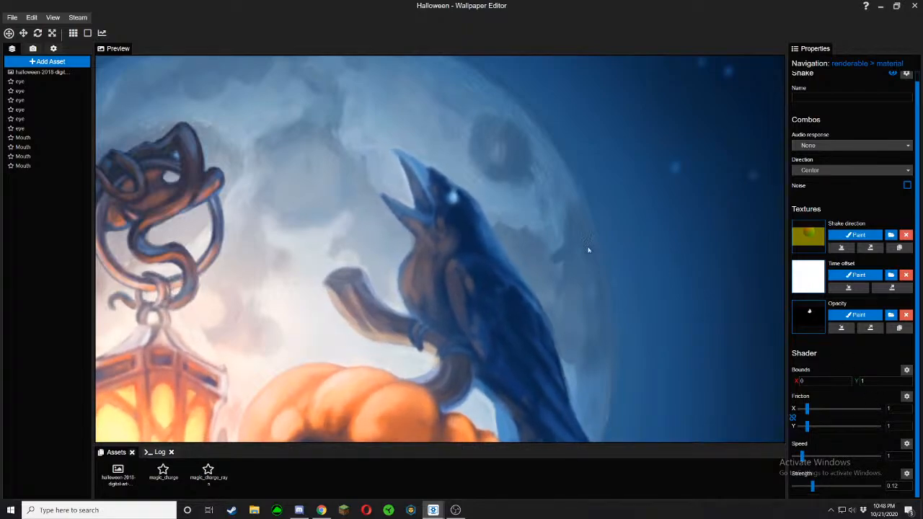
{"action": "left_click_drag", "start_coordinate": [812, 487], "coordinate": [747, 495]}
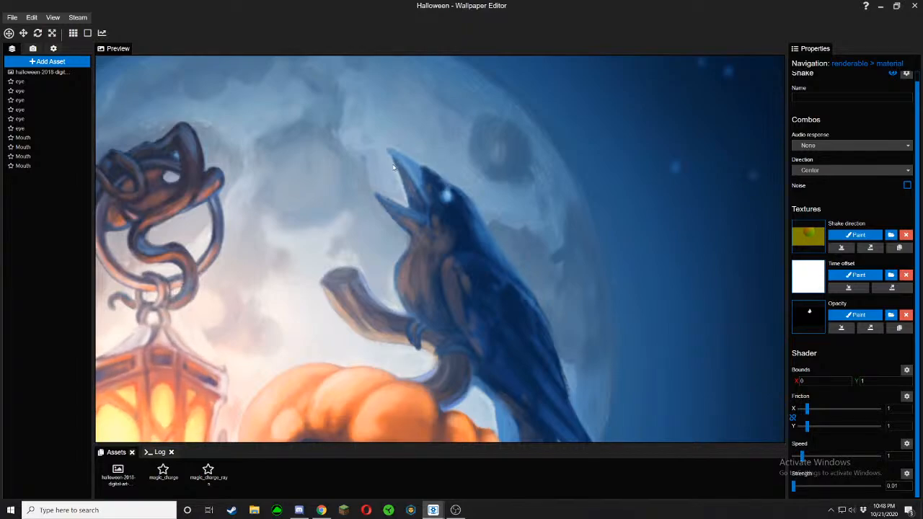
Add a second Shake effect to the background image and open its opacity mask for painting
{"action": "left_click", "coordinate": [65, 72]}
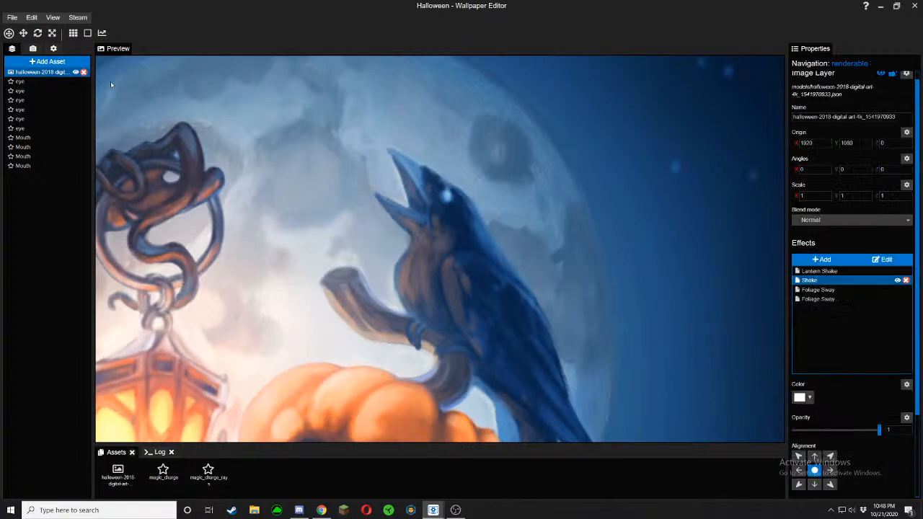
{"action": "left_click", "coordinate": [821, 258]}
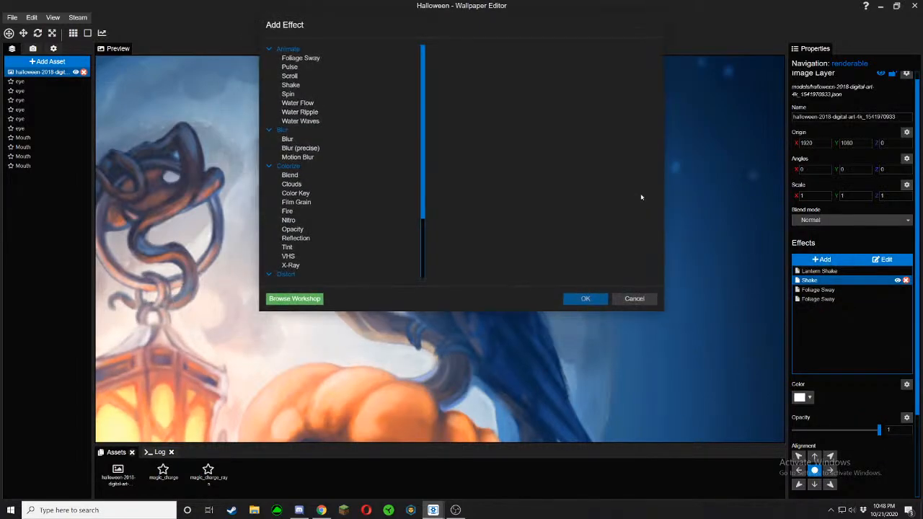
{"action": "left_click", "coordinate": [323, 85]}
{"action": "left_click", "coordinate": [585, 298]}
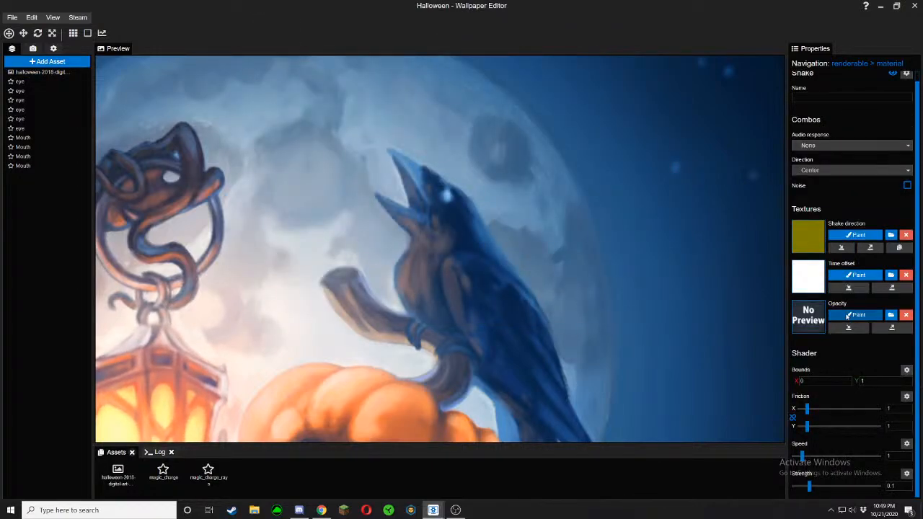
{"action": "left_click", "coordinate": [849, 316]}
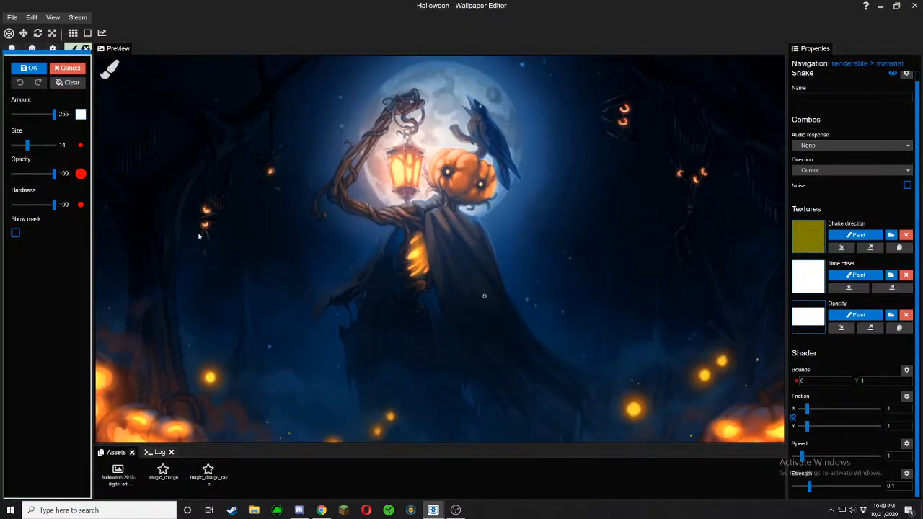
Show the mask, clear it with amount 0, and set the brush amount to 255
{"action": "left_click", "coordinate": [15, 232]}
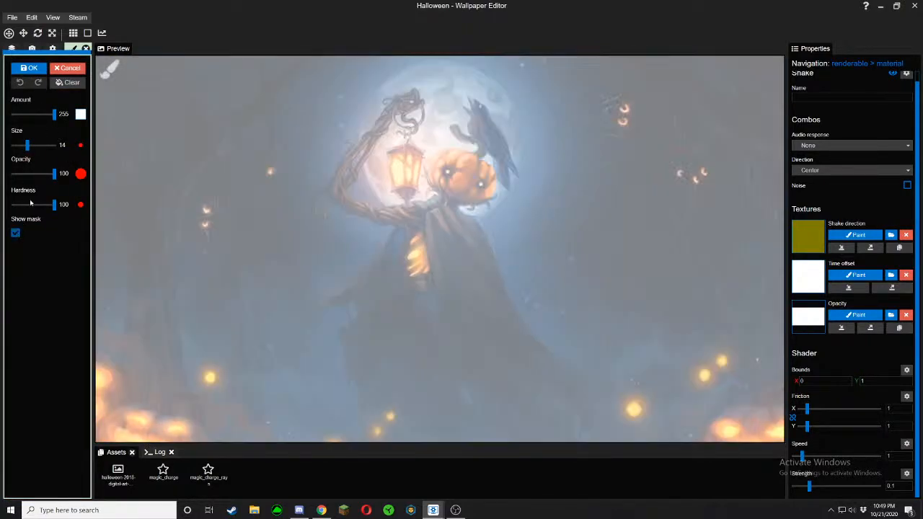
{"action": "left_click_drag", "start_coordinate": [54, 116], "coordinate": [10, 108]}
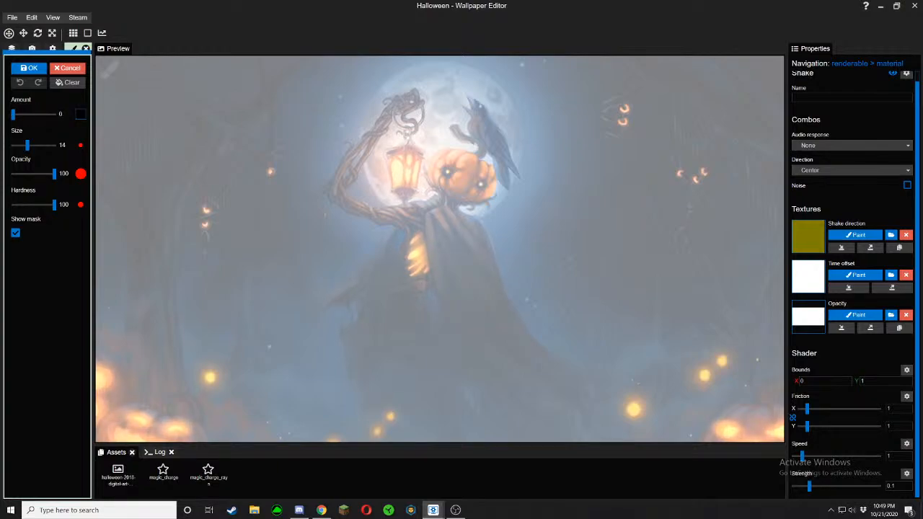
{"action": "left_click", "coordinate": [67, 83]}
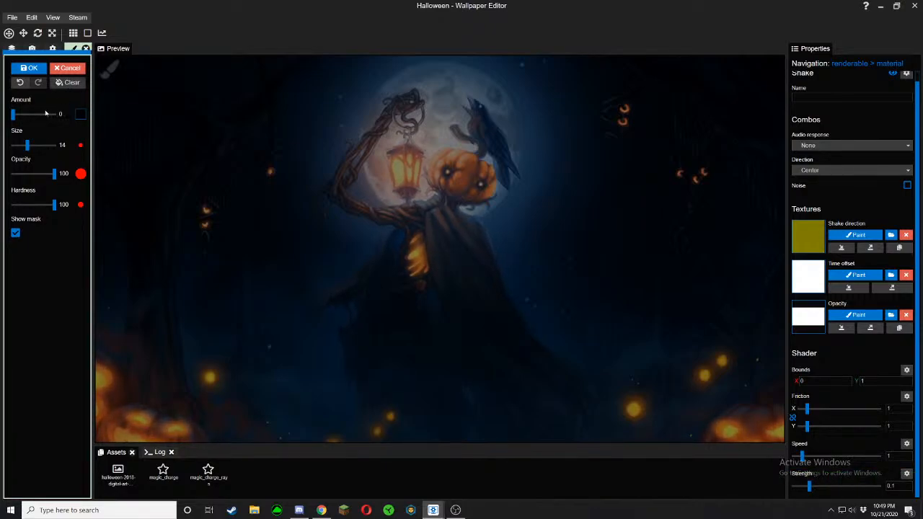
{"action": "left_click_drag", "start_coordinate": [46, 114], "coordinate": [91, 129]}
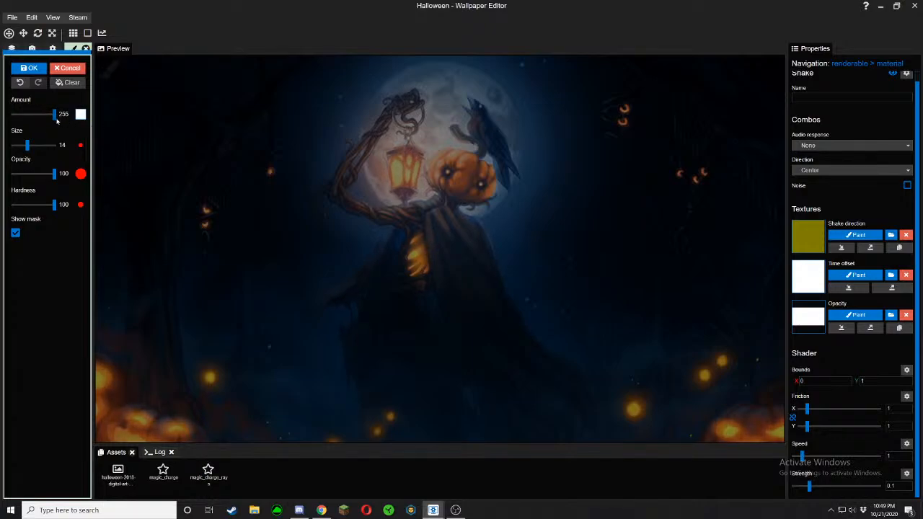
Paint the raven's open beak into the Shake opacity mask with a size 5 brush, apply it, and open the shake direction mask
{"action": "scroll", "coordinate": [467, 177], "scroll_direction": "up", "scroll_amount": 4}
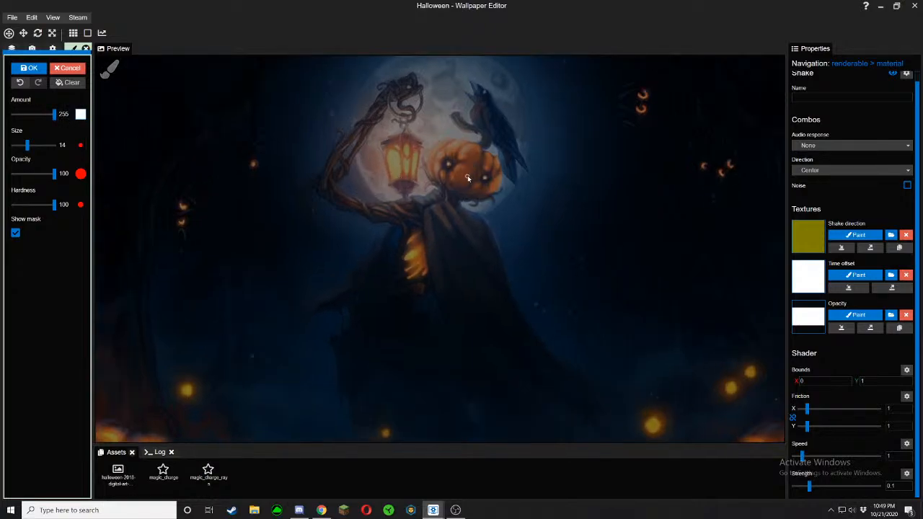
{"action": "scroll", "coordinate": [467, 178], "scroll_direction": "up", "scroll_amount": 4}
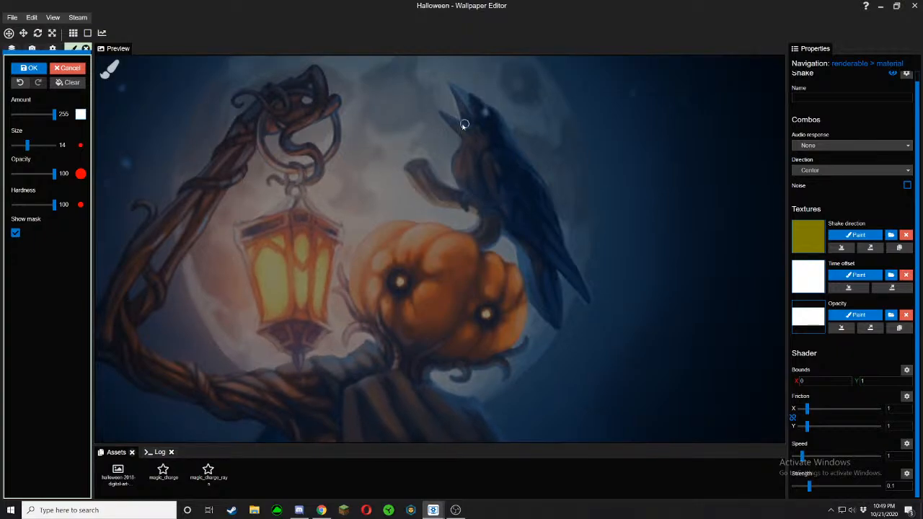
{"action": "scroll", "coordinate": [463, 128], "scroll_direction": "up", "scroll_amount": 3}
{"action": "scroll", "coordinate": [463, 164], "scroll_direction": "up", "scroll_amount": 3}
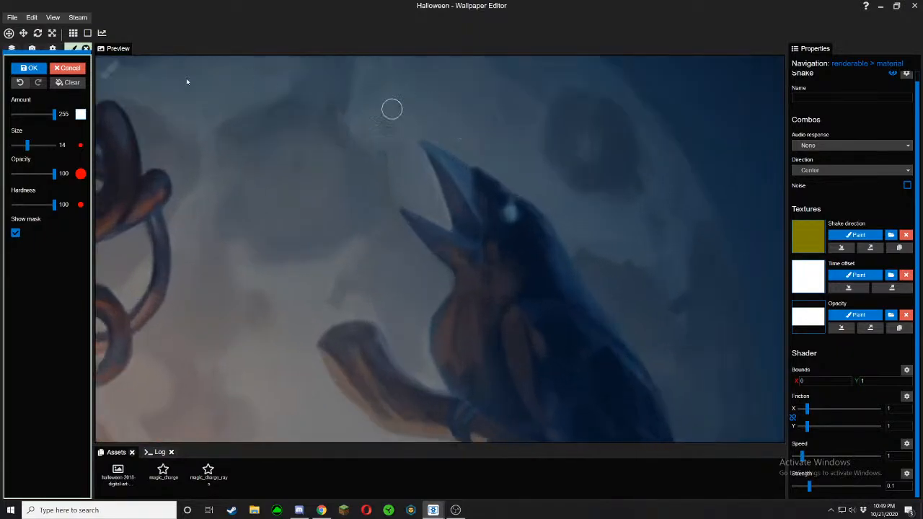
{"action": "left_click_drag", "start_coordinate": [27, 145], "coordinate": [22, 147]}
{"action": "mouse_move", "coordinate": [403, 211]}
{"action": "left_mouse_down"}
{"action": "mouse_move", "coordinate": [462, 241]}
{"action": "mouse_move", "coordinate": [422, 138]}
{"action": "mouse_move", "coordinate": [461, 169]}
{"action": "mouse_move", "coordinate": [477, 247]}
{"action": "mouse_move", "coordinate": [460, 240]}
{"action": "mouse_move", "coordinate": [447, 169]}
{"action": "mouse_move", "coordinate": [469, 201]}
{"action": "mouse_move", "coordinate": [464, 195]}
{"action": "mouse_move", "coordinate": [468, 254]}
{"action": "mouse_move", "coordinate": [454, 269]}
{"action": "mouse_move", "coordinate": [409, 221]}
{"action": "mouse_move", "coordinate": [449, 251]}
{"action": "mouse_move", "coordinate": [454, 245]}
{"action": "left_mouse_up"}
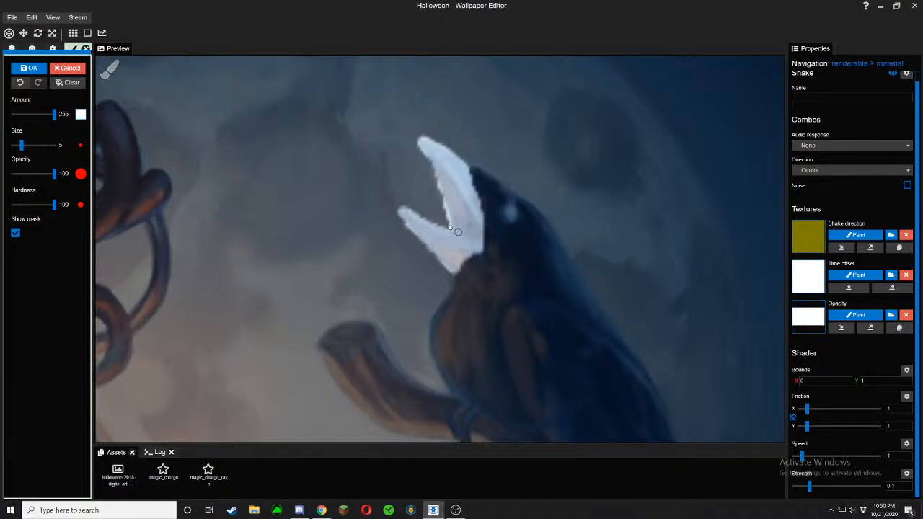
{"action": "left_click", "coordinate": [29, 68]}
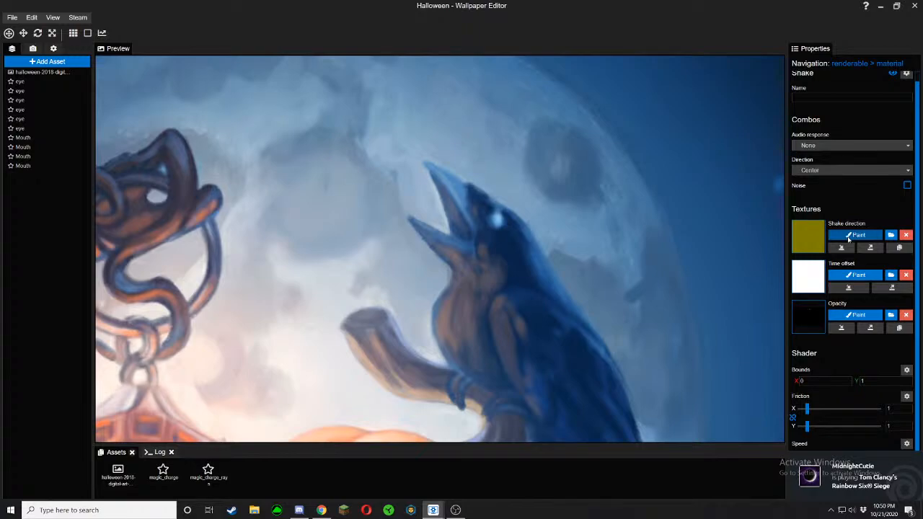
{"action": "left_click", "coordinate": [851, 236]}
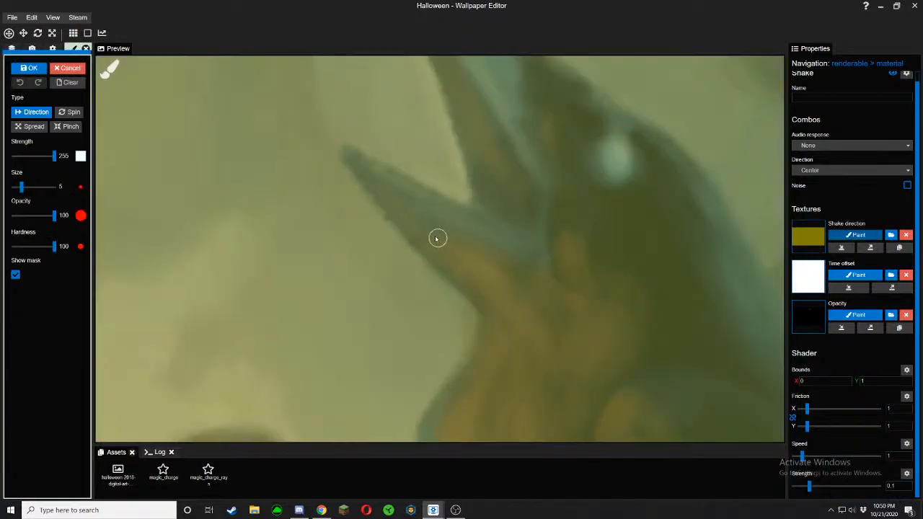
Try a size 168 Pinch brush over the raven's beak in the shake direction mask and undo each attempt
{"action": "left_click", "coordinate": [70, 126]}
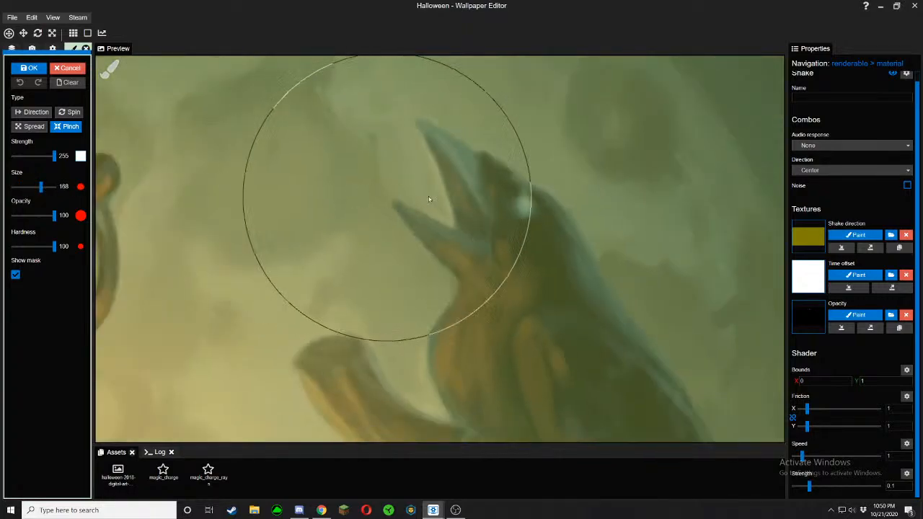
{"action": "left_click", "coordinate": [444, 195]}
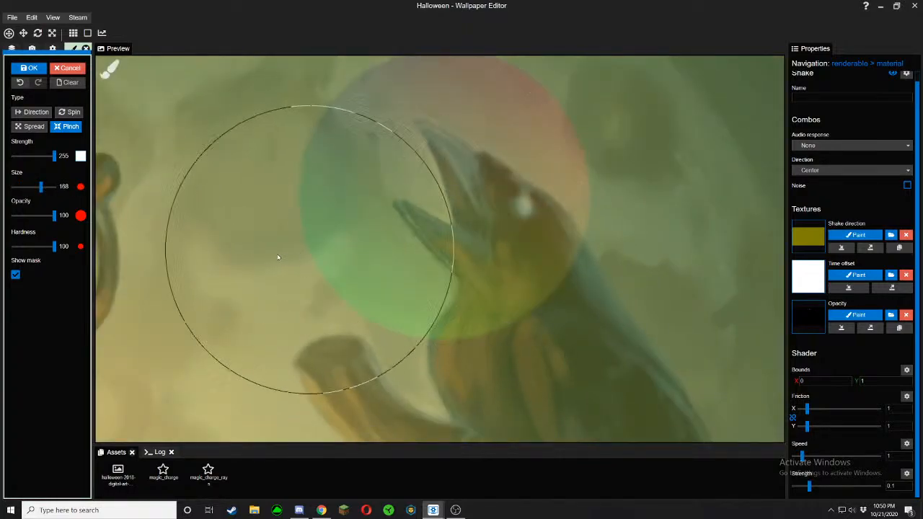
{"action": "key", "text": "ctrl+s"}
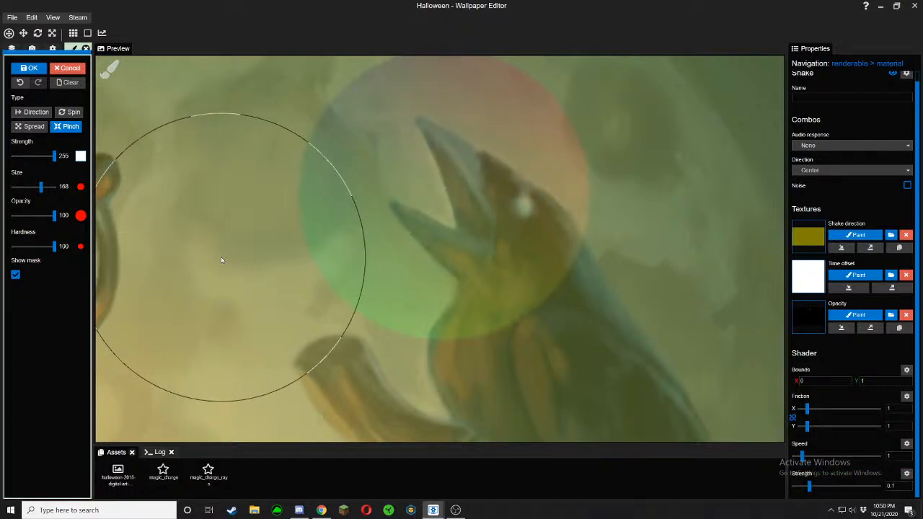
{"action": "left_click", "coordinate": [21, 82]}
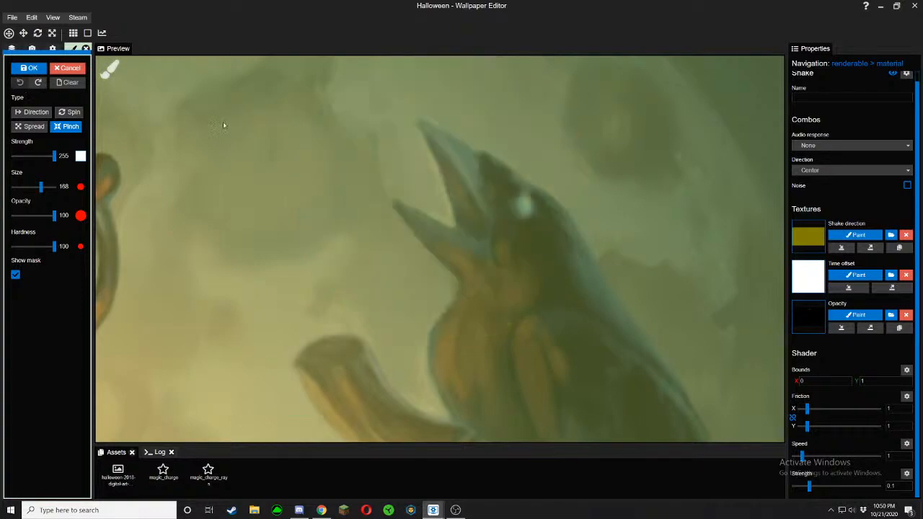
{"action": "left_click", "coordinate": [405, 189]}
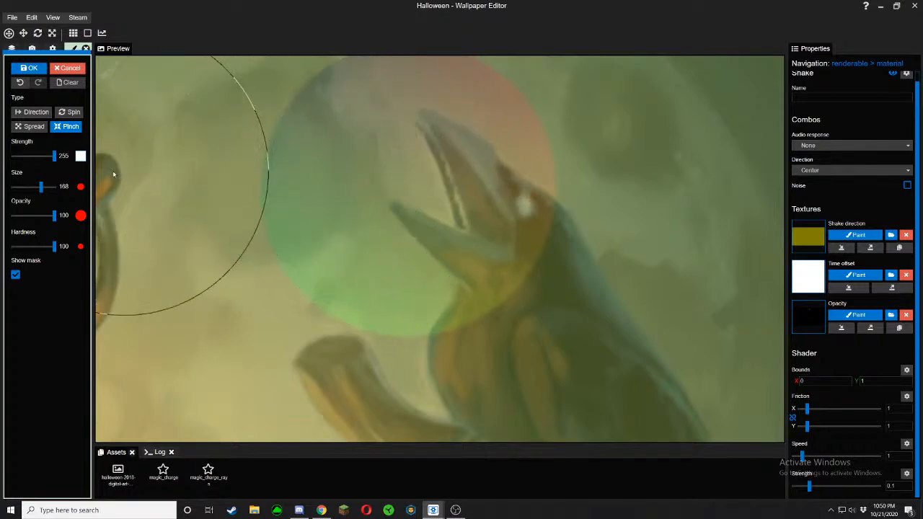
{"action": "left_click", "coordinate": [19, 82]}
Try the Spin brush on the beak at size 168 and on the lower beak at size 23, undoing both strokes
{"action": "left_click", "coordinate": [70, 112]}
{"action": "left_click_drag", "start_coordinate": [430, 201], "coordinate": [409, 210]}
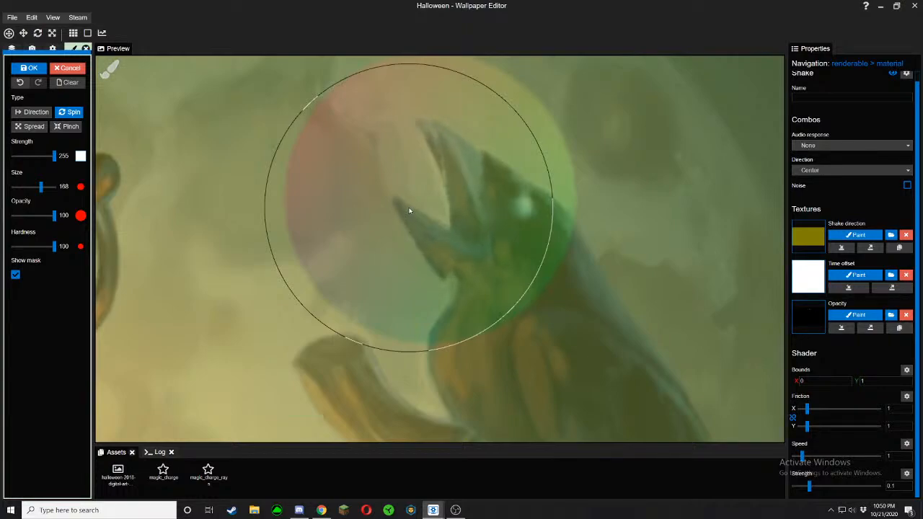
{"action": "left_click", "coordinate": [22, 82]}
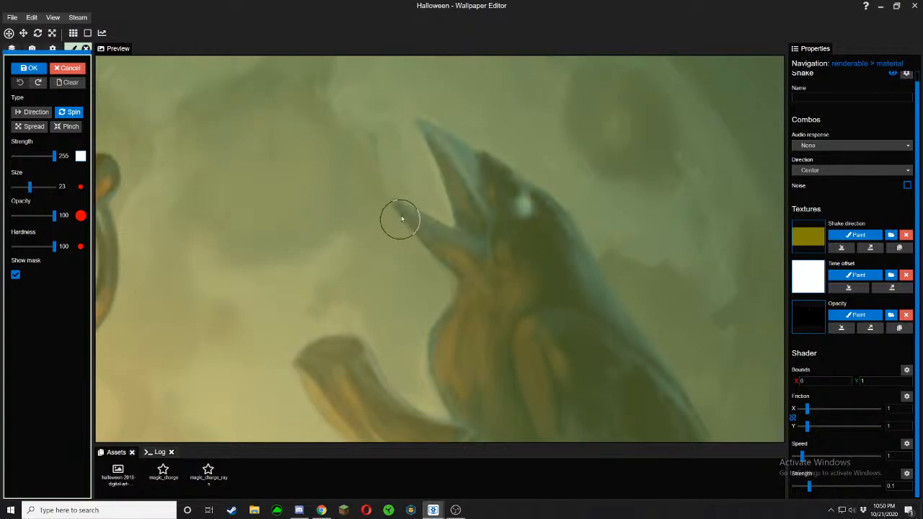
{"action": "left_click_drag", "start_coordinate": [392, 209], "coordinate": [457, 241]}
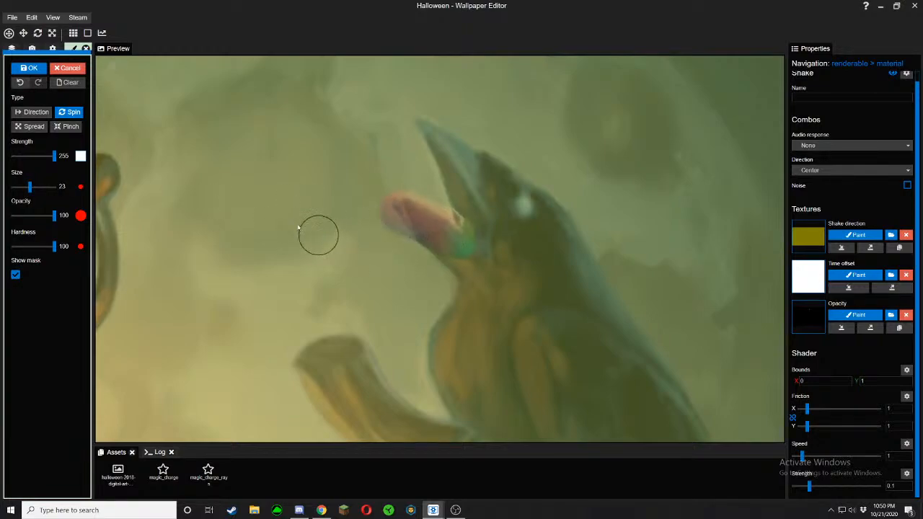
{"action": "left_click", "coordinate": [21, 83]}
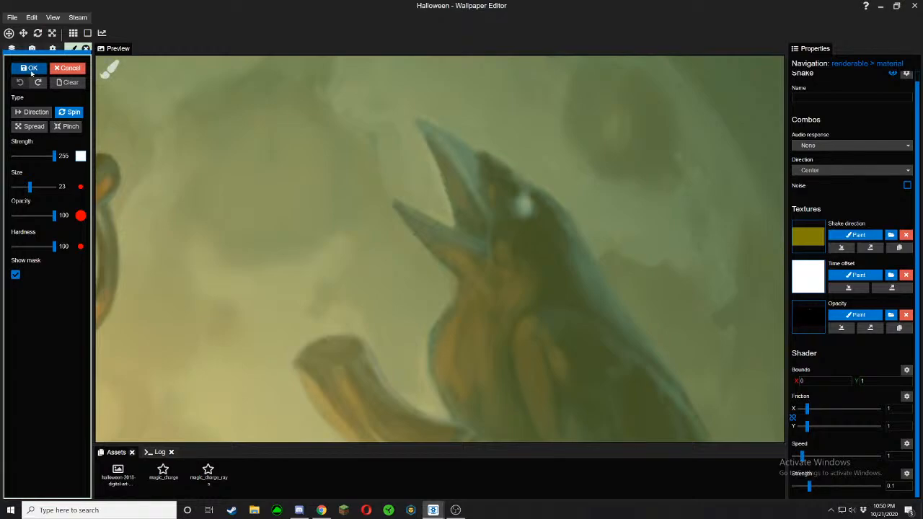
Paint shake direction strokes along the lower and upper halves of the raven's beak with the size 23 Direction brush
{"action": "left_click", "coordinate": [32, 112]}
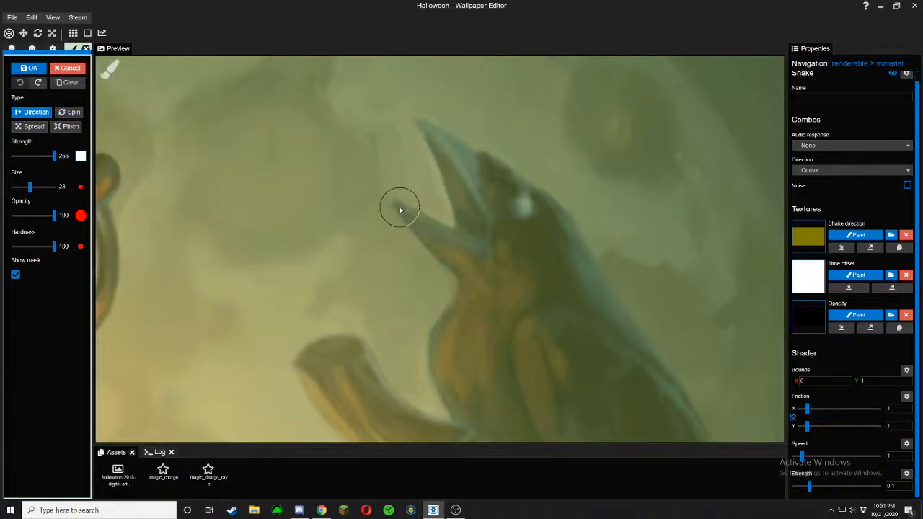
{"action": "left_click_drag", "start_coordinate": [400, 210], "coordinate": [403, 210]}
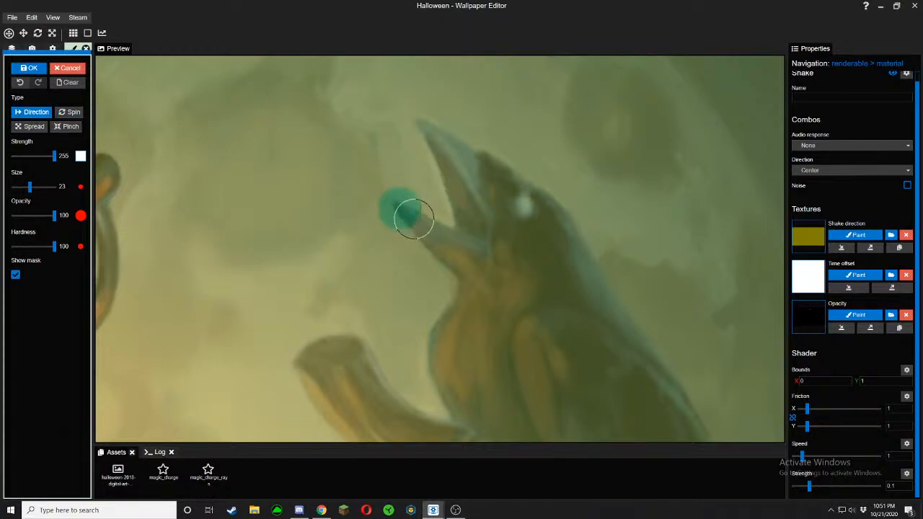
{"action": "left_click_drag", "start_coordinate": [430, 232], "coordinate": [431, 235]}
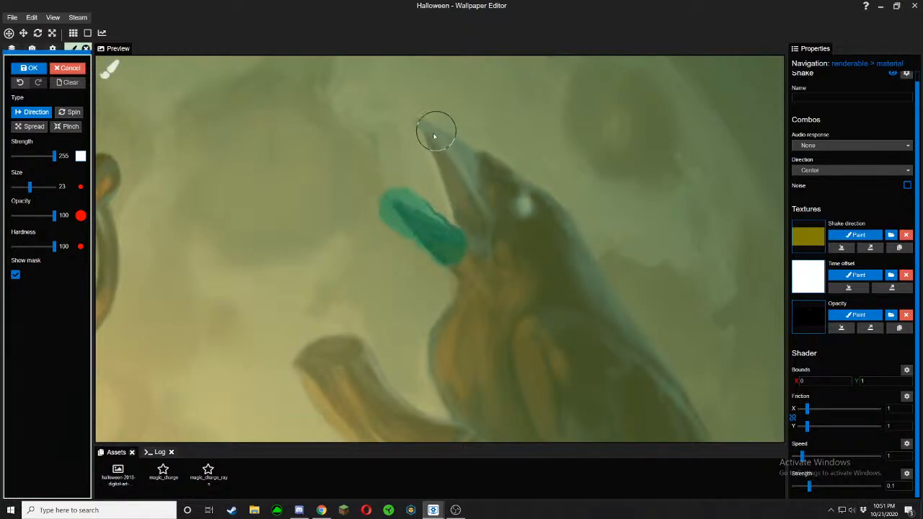
{"action": "mouse_move", "coordinate": [426, 135]}
{"action": "left_mouse_down"}
{"action": "mouse_move", "coordinate": [460, 149]}
{"action": "mouse_move", "coordinate": [451, 161]}
{"action": "mouse_move", "coordinate": [447, 151]}
{"action": "mouse_move", "coordinate": [475, 165]}
{"action": "mouse_move", "coordinate": [462, 171]}
{"action": "mouse_move", "coordinate": [486, 179]}
{"action": "mouse_move", "coordinate": [468, 194]}
{"action": "mouse_move", "coordinate": [482, 201]}
{"action": "mouse_move", "coordinate": [477, 207]}
{"action": "left_mouse_up"}
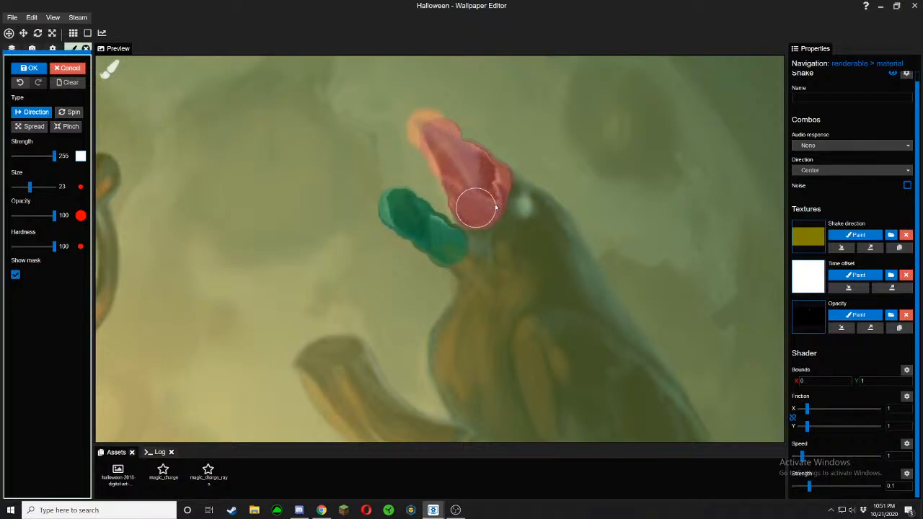
Set the Shake strength to 0.02 and speed to 2.1, previewing with the mask hidden, and save the project
{"action": "left_click_drag", "start_coordinate": [808, 485], "coordinate": [798, 489]}
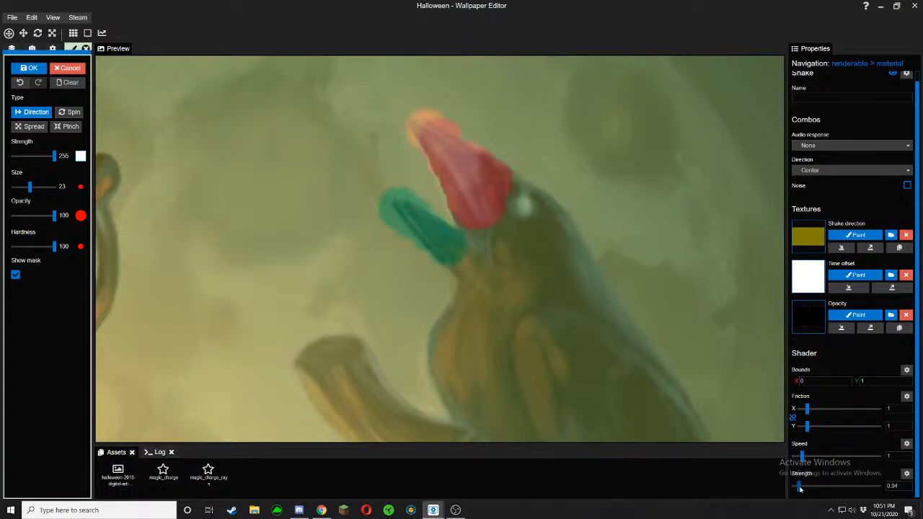
{"action": "left_click_drag", "start_coordinate": [799, 489], "coordinate": [796, 491]}
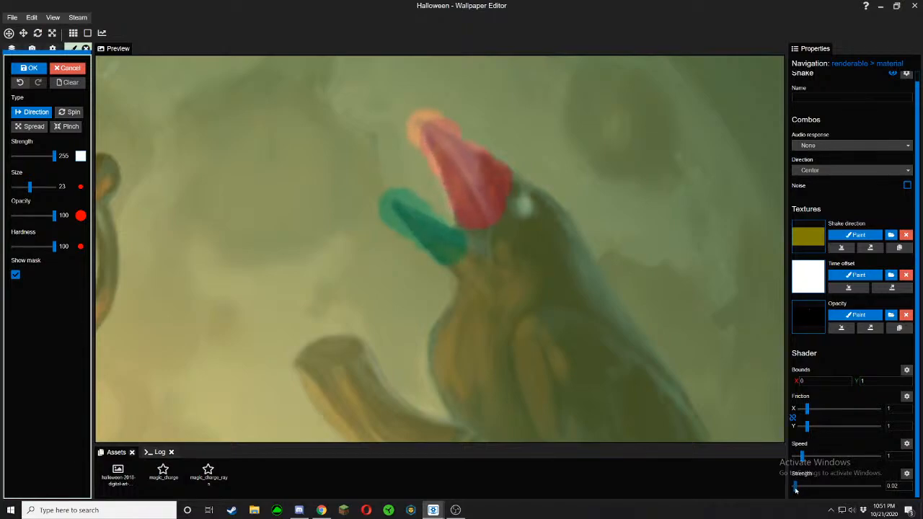
{"action": "left_click", "coordinate": [15, 274]}
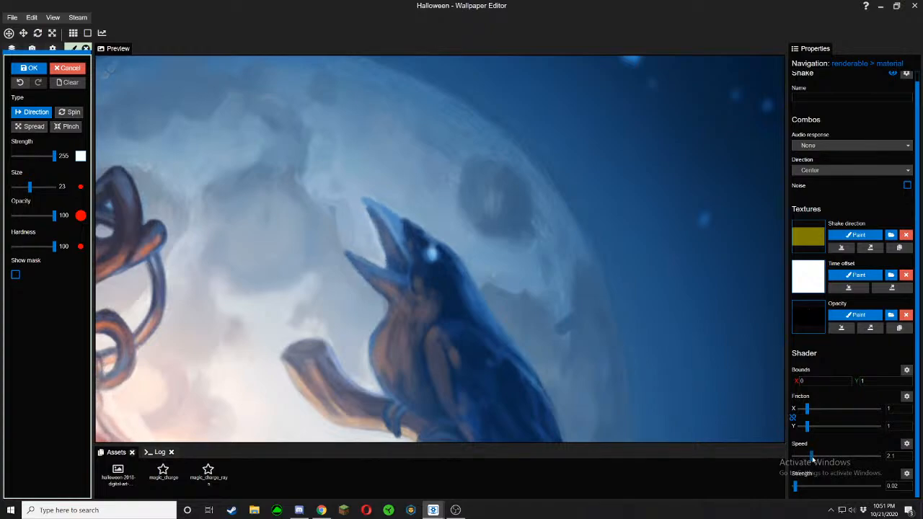
{"action": "left_click_drag", "start_coordinate": [802, 455], "coordinate": [812, 456]}
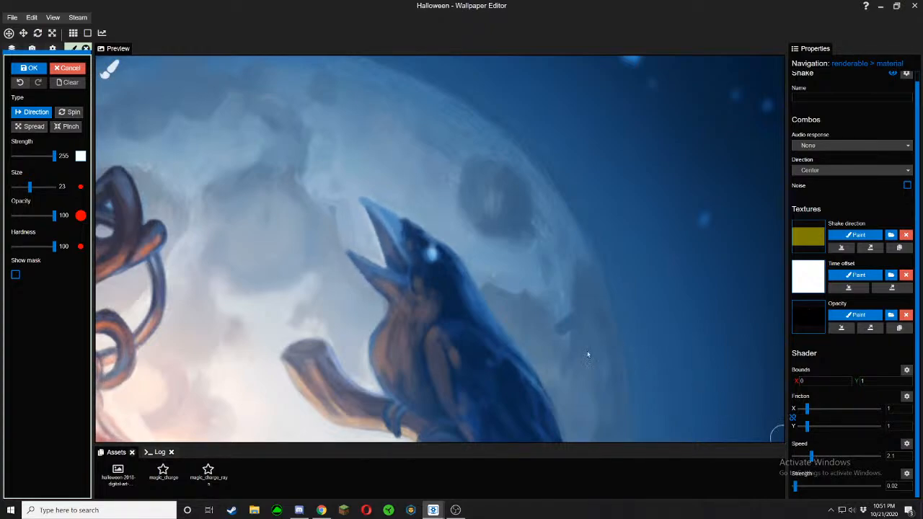
{"action": "scroll", "coordinate": [521, 261], "scroll_direction": "down", "scroll_amount": 3}
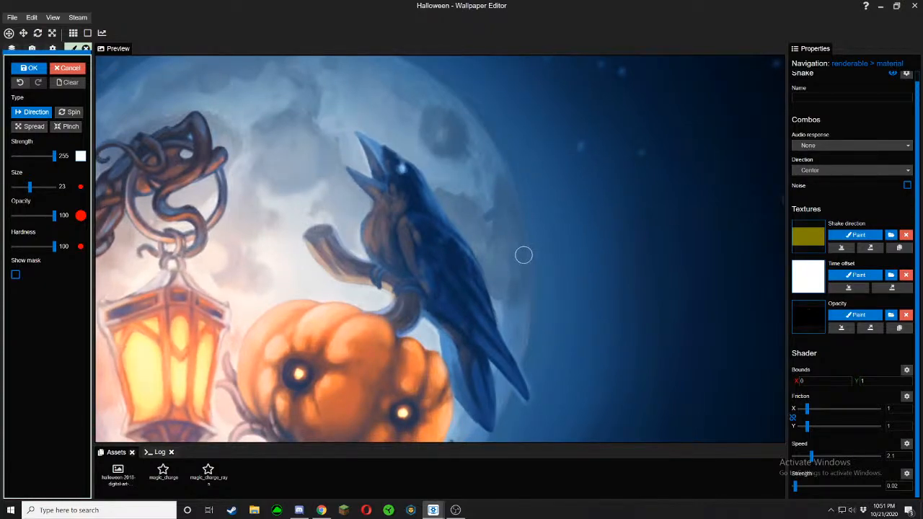
{"action": "key", "text": "ctrl+s"}
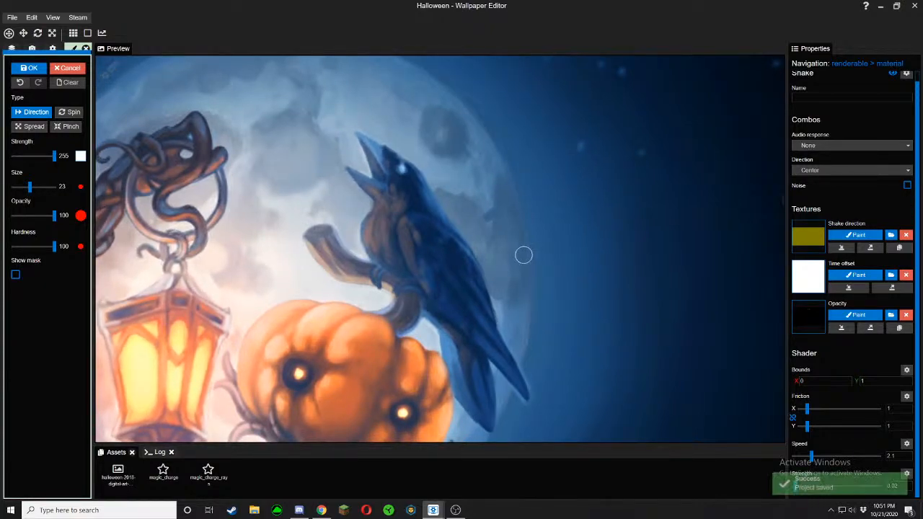
Show the mask, repaint the upper beak's shake direction, preview with the mask hidden, and apply the direction mask
{"action": "scroll", "coordinate": [524, 255], "scroll_direction": "up", "scroll_amount": 3}
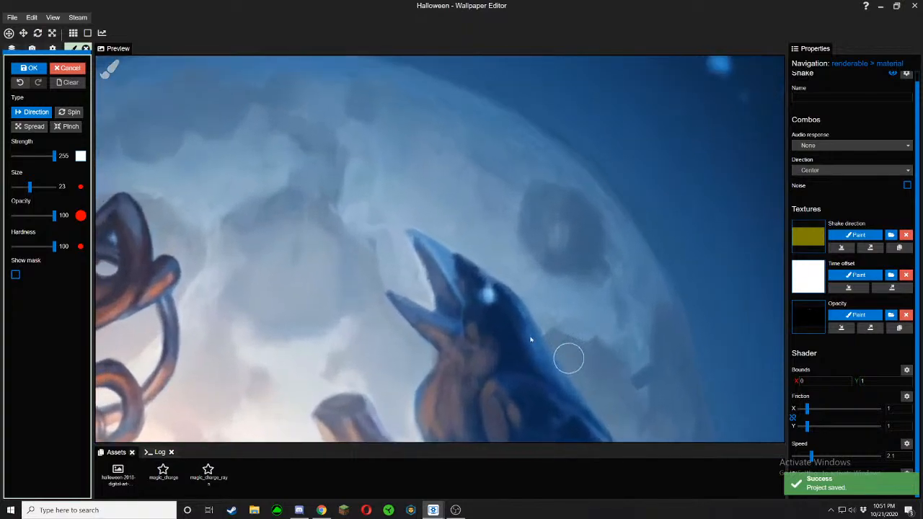
{"action": "left_click", "coordinate": [16, 274]}
{"action": "left_click_drag", "start_coordinate": [410, 234], "coordinate": [428, 250]}
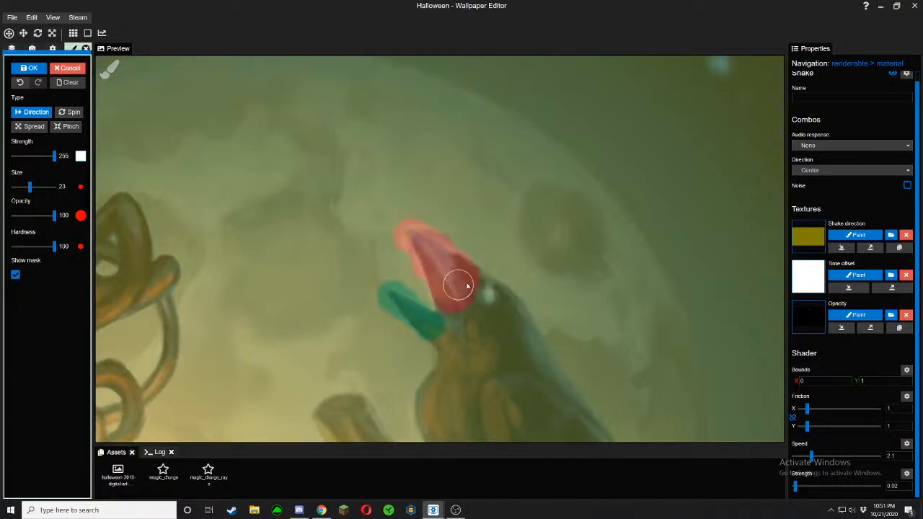
{"action": "mouse_move", "coordinate": [467, 287]}
{"action": "left_mouse_down"}
{"action": "mouse_move", "coordinate": [449, 289]}
{"action": "mouse_move", "coordinate": [468, 282]}
{"action": "mouse_move", "coordinate": [454, 279]}
{"action": "left_mouse_up"}
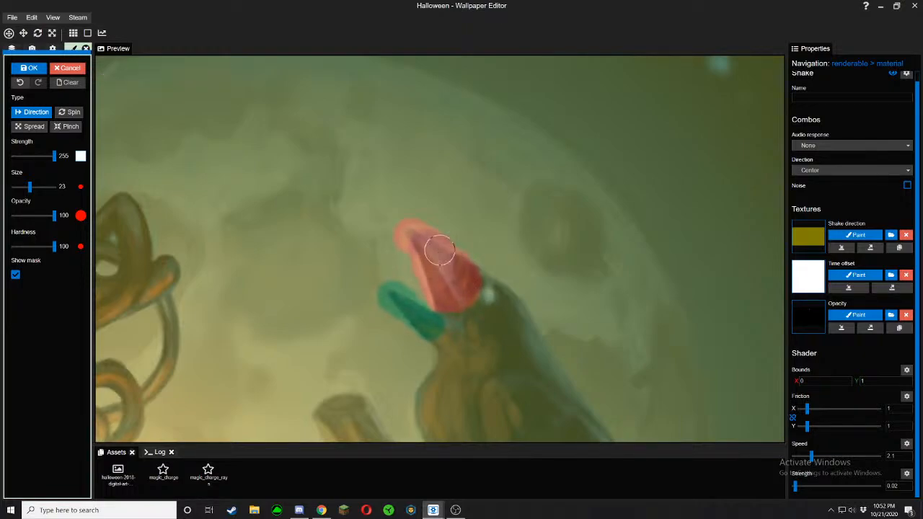
{"action": "left_click_drag", "start_coordinate": [429, 248], "coordinate": [412, 233]}
{"action": "left_click", "coordinate": [16, 275]}
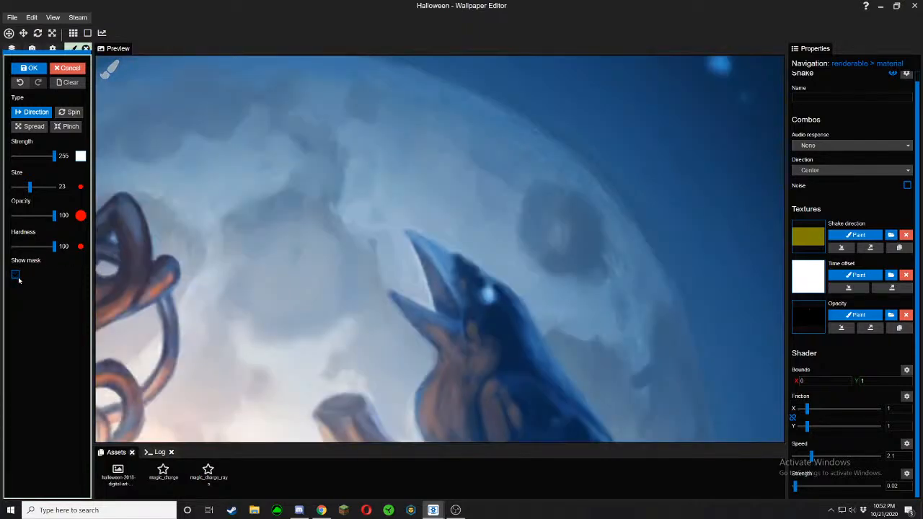
{"action": "scroll", "coordinate": [362, 303], "scroll_direction": "down", "scroll_amount": 4}
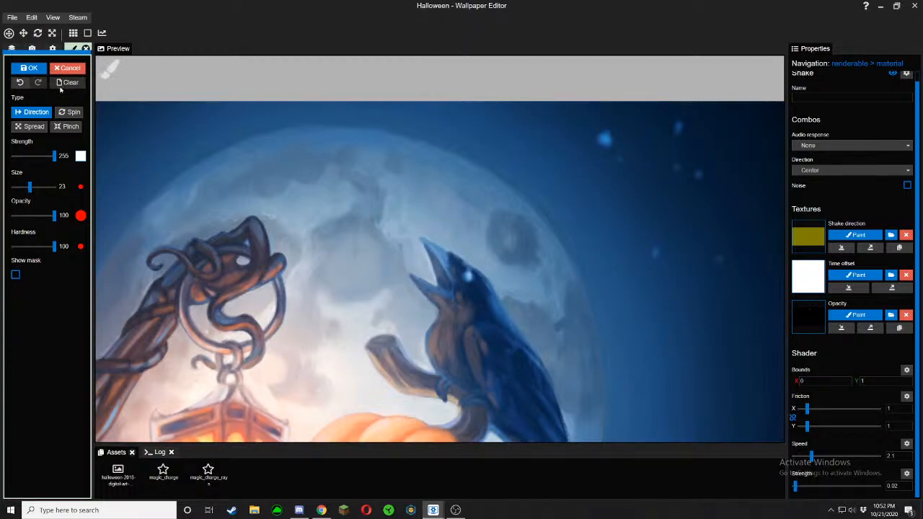
{"action": "left_click", "coordinate": [29, 68]}
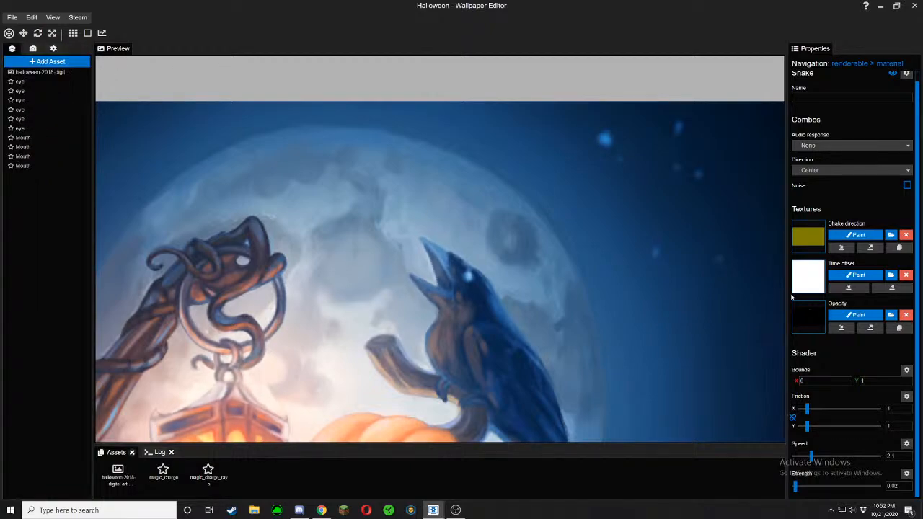
Erase the upper beak from the Shake opacity mask with amount 0 and toggle the mask display to check the animation
{"action": "left_click", "coordinate": [849, 316]}
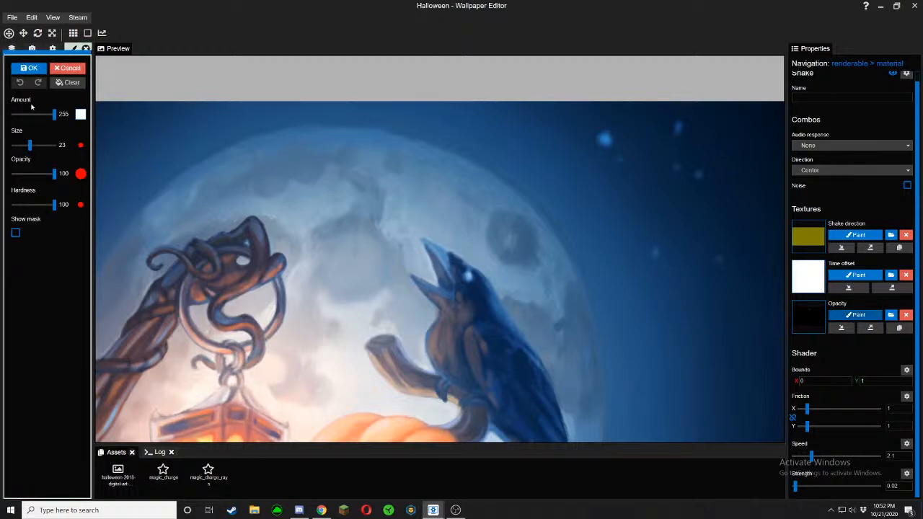
{"action": "left_click", "coordinate": [15, 233]}
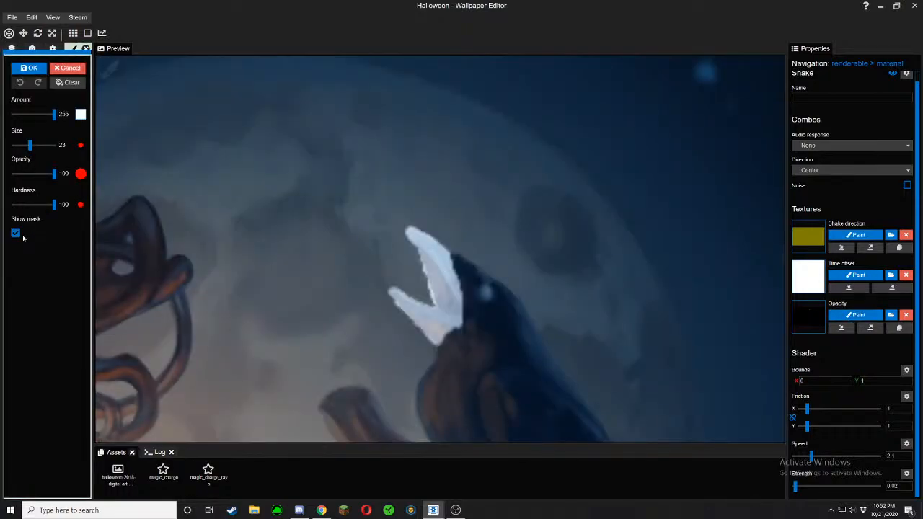
{"action": "left_click_drag", "start_coordinate": [54, 114], "coordinate": [13, 114]}
{"action": "mouse_move", "coordinate": [415, 233]}
{"action": "left_mouse_down"}
{"action": "mouse_move", "coordinate": [455, 274]}
{"action": "mouse_move", "coordinate": [468, 307]}
{"action": "mouse_move", "coordinate": [418, 263]}
{"action": "left_mouse_up"}
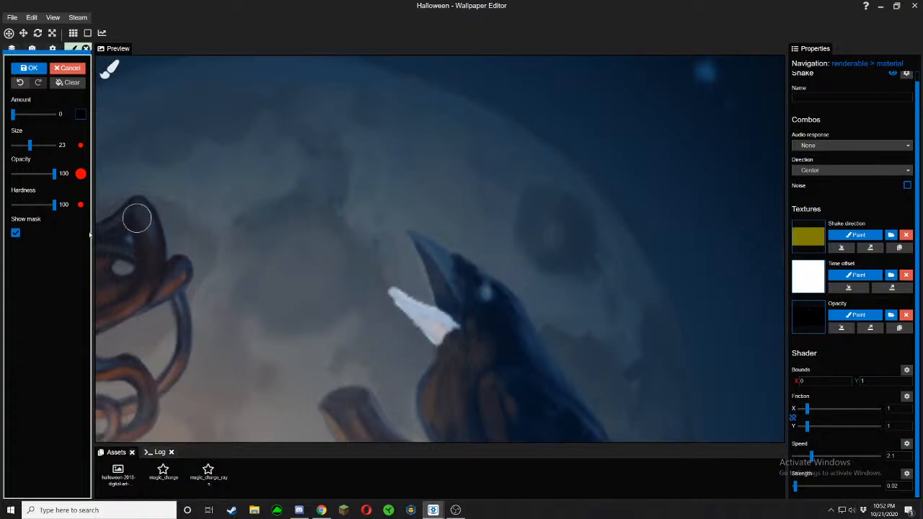
{"action": "left_click", "coordinate": [18, 233]}
{"action": "left_click", "coordinate": [18, 233]}
{"action": "left_click", "coordinate": [18, 233]}
{"action": "left_click", "coordinate": [18, 233]}
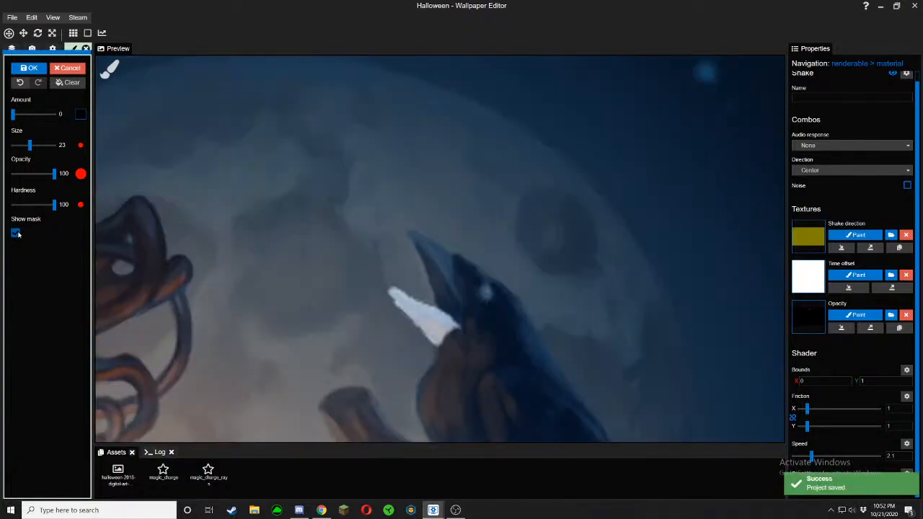
Toggle the Shake opacity mask display to compare the beak animation, and apply the opacity mask
{"action": "left_click", "coordinate": [18, 233]}
{"action": "left_click", "coordinate": [18, 233]}
{"action": "left_click", "coordinate": [18, 233]}
{"action": "left_click", "coordinate": [18, 232]}
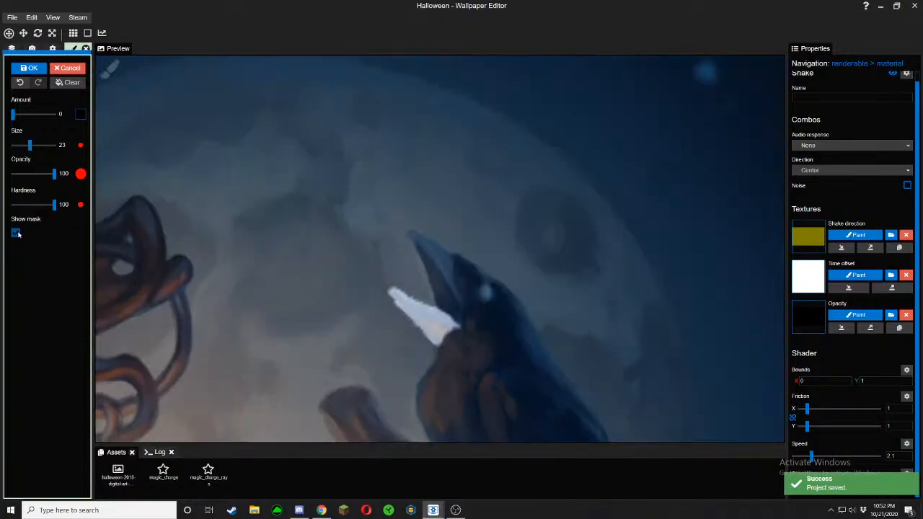
{"action": "left_click", "coordinate": [29, 68]}
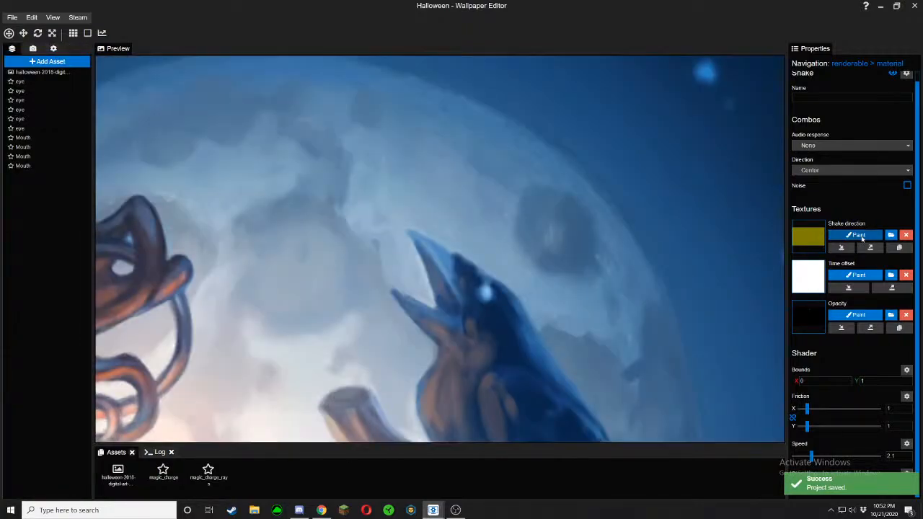
Paint one large Shake direction dab over the raven's beak with the size 233 Direction brush and preview with the mask hidden
{"action": "left_click", "coordinate": [858, 236]}
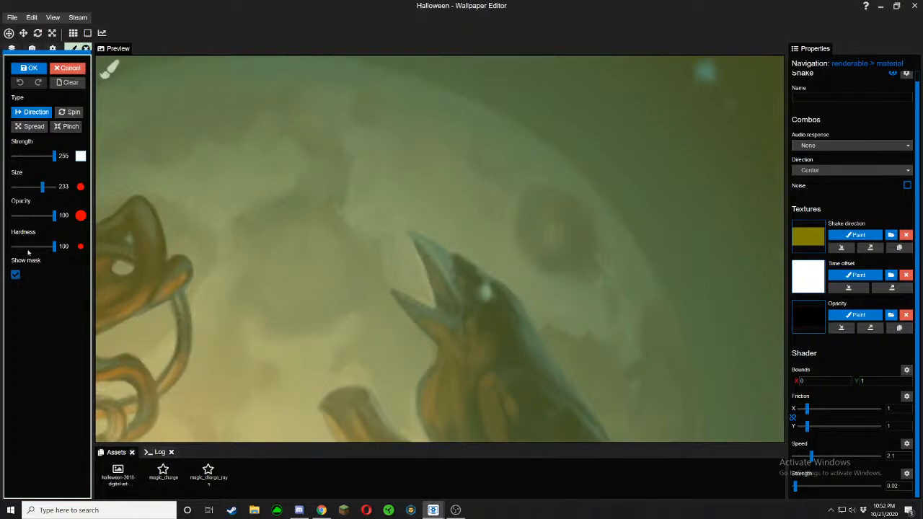
{"action": "left_click", "coordinate": [394, 292]}
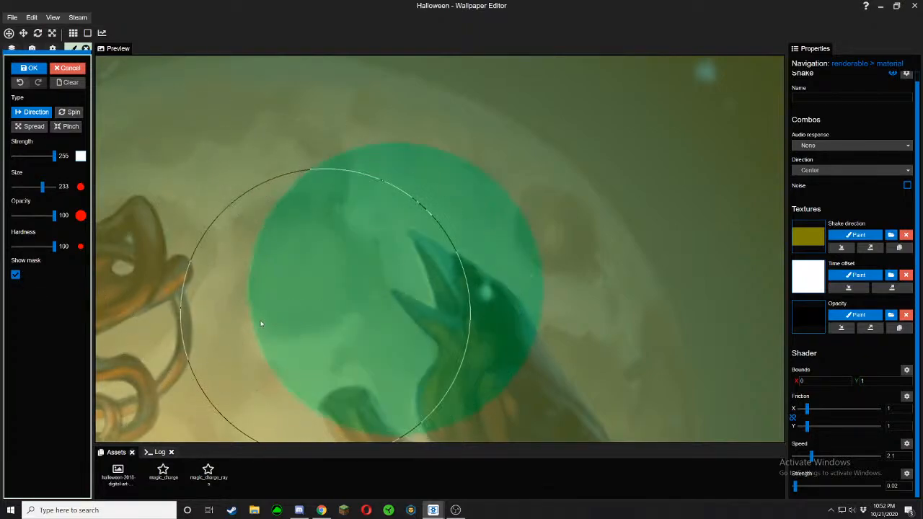
{"action": "left_click", "coordinate": [18, 274]}
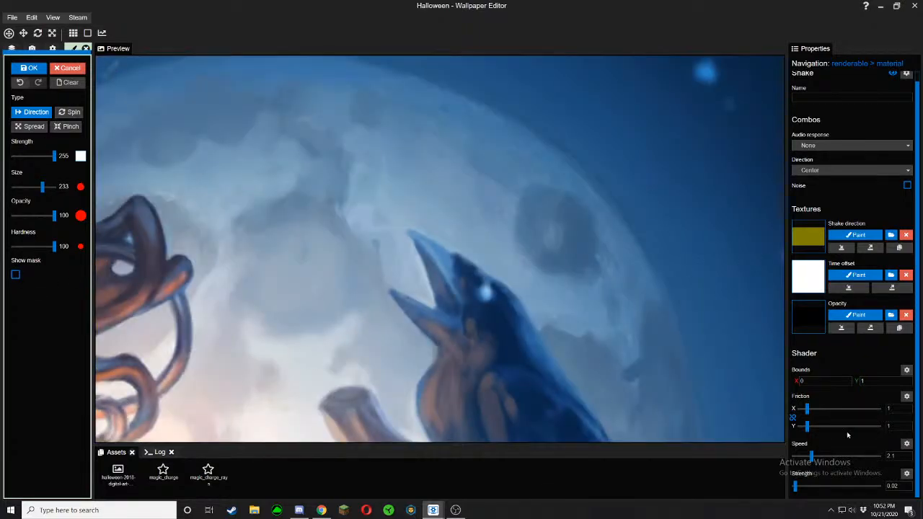
Set the Shake strength to 0.03, save the project, and apply the direction mask
{"action": "left_click_drag", "start_coordinate": [809, 488], "coordinate": [797, 488]}
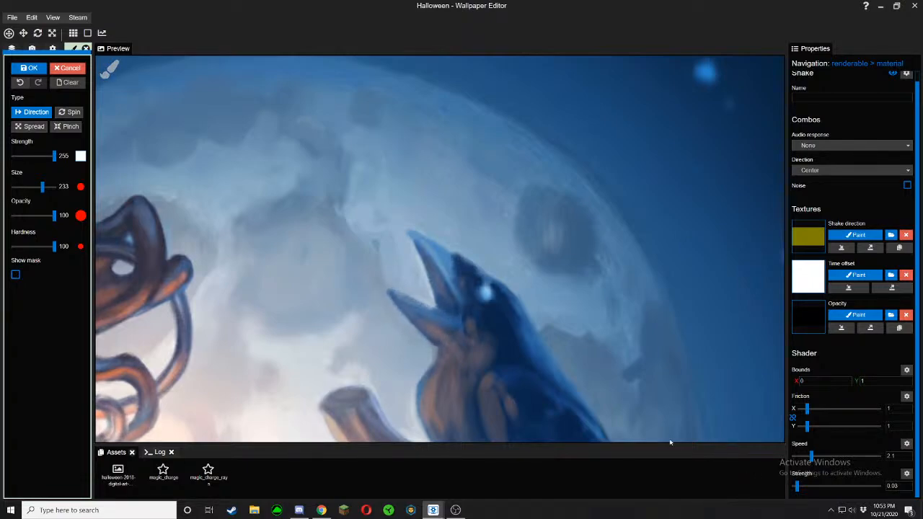
{"action": "scroll", "coordinate": [609, 422], "scroll_direction": "up", "scroll_amount": 2}
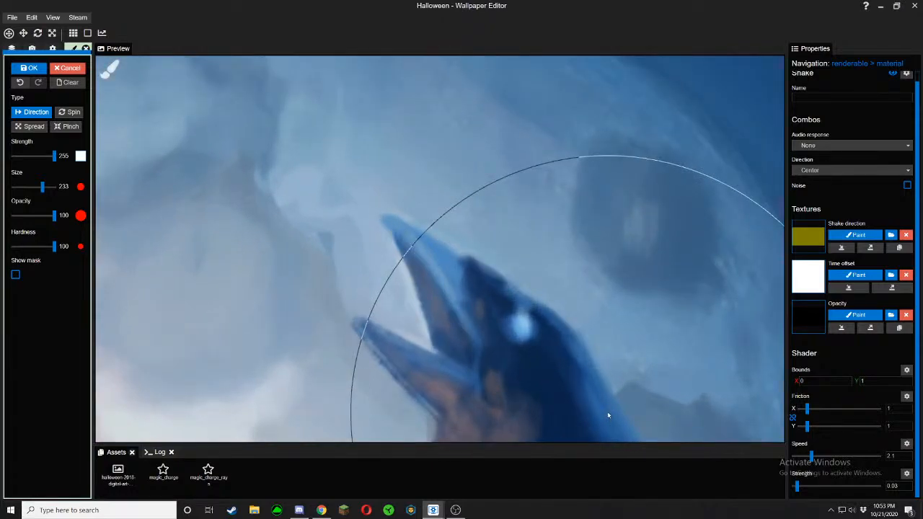
{"action": "key", "text": "ctrl+s"}
{"action": "scroll", "coordinate": [608, 415], "scroll_direction": "up", "scroll_amount": 1}
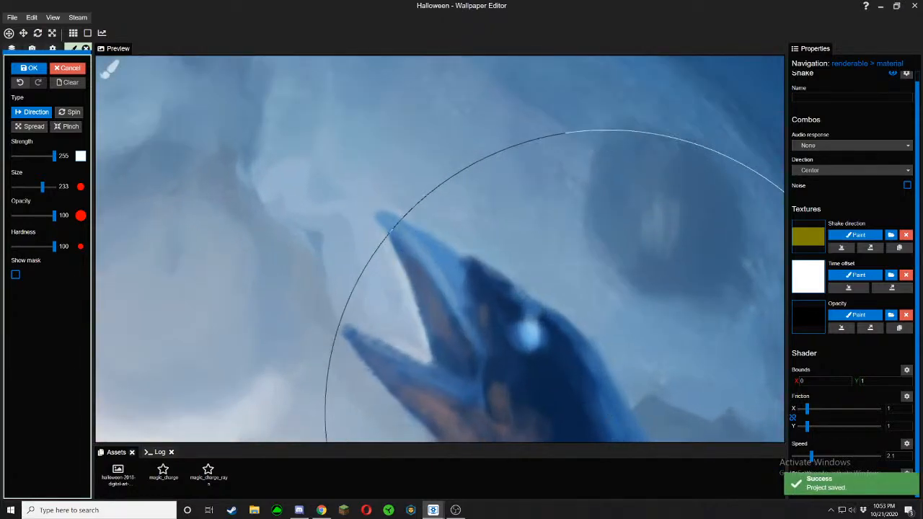
{"action": "left_click", "coordinate": [16, 276]}
{"action": "left_click", "coordinate": [29, 68]}
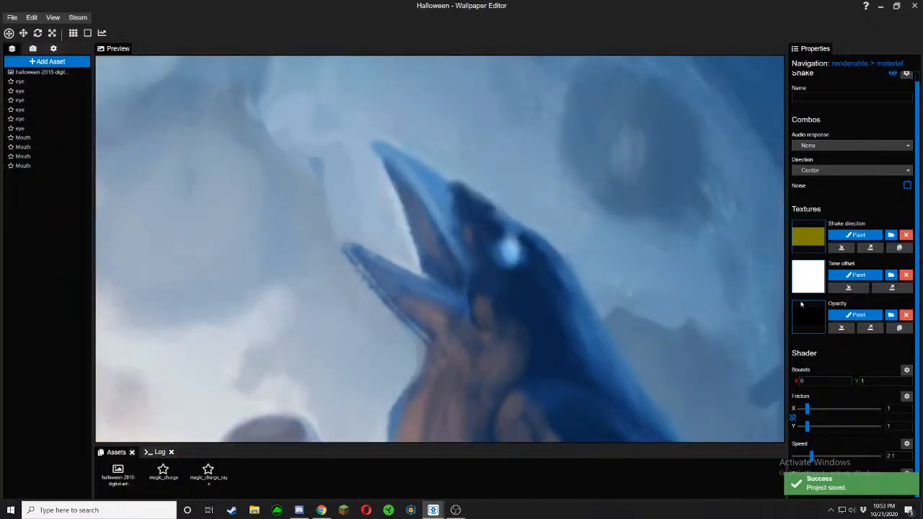
Extend the Shake opacity mask around the lower beak's tip and edges with a size 14 brush, save, preview, and apply it
{"action": "left_click", "coordinate": [857, 316]}
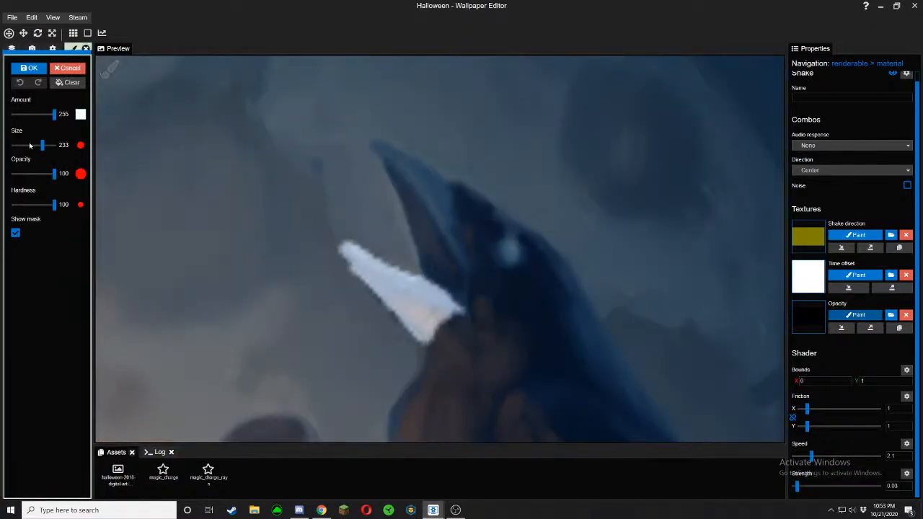
{"action": "left_click_drag", "start_coordinate": [41, 145], "coordinate": [25, 146]}
{"action": "mouse_move", "coordinate": [346, 282]}
{"action": "left_mouse_down"}
{"action": "mouse_move", "coordinate": [351, 253]}
{"action": "mouse_move", "coordinate": [414, 313]}
{"action": "mouse_move", "coordinate": [397, 274]}
{"action": "mouse_move", "coordinate": [346, 250]}
{"action": "left_mouse_up"}
{"action": "key", "text": "ctrl+s"}
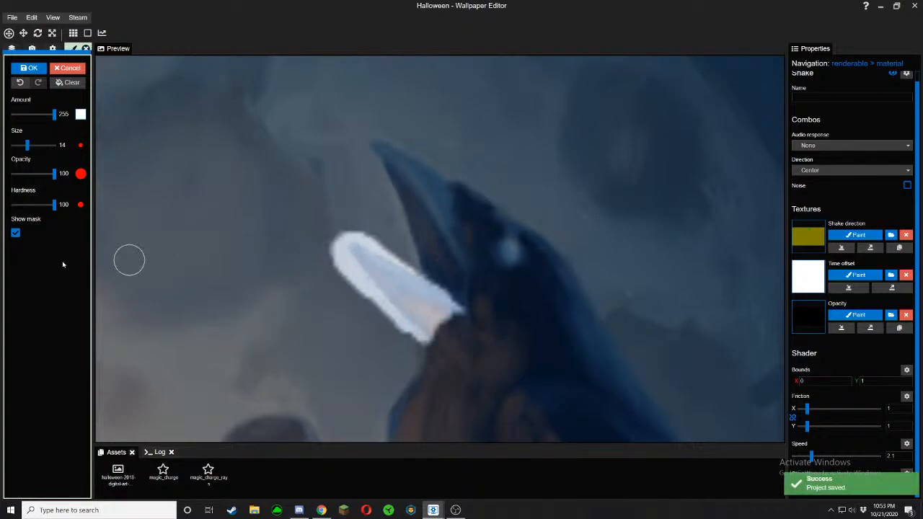
{"action": "left_click", "coordinate": [16, 234]}
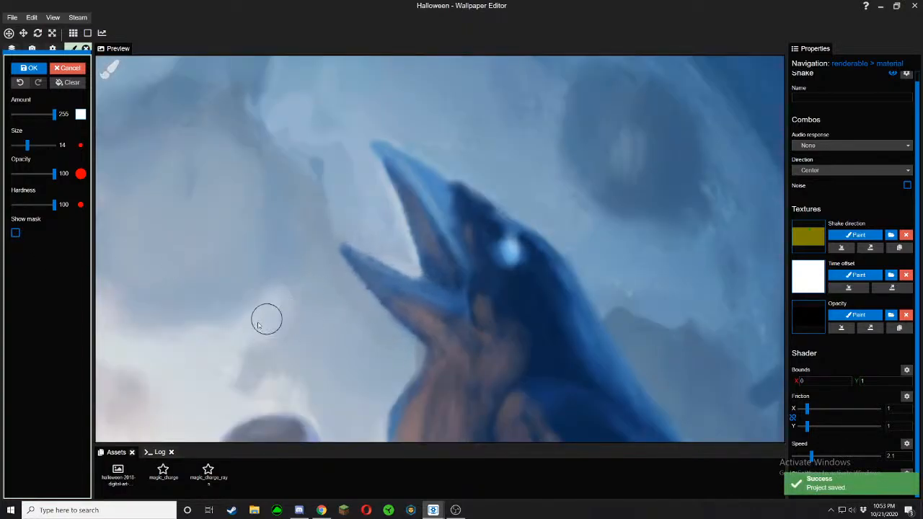
{"action": "scroll", "coordinate": [238, 334], "scroll_direction": "down", "scroll_amount": 2}
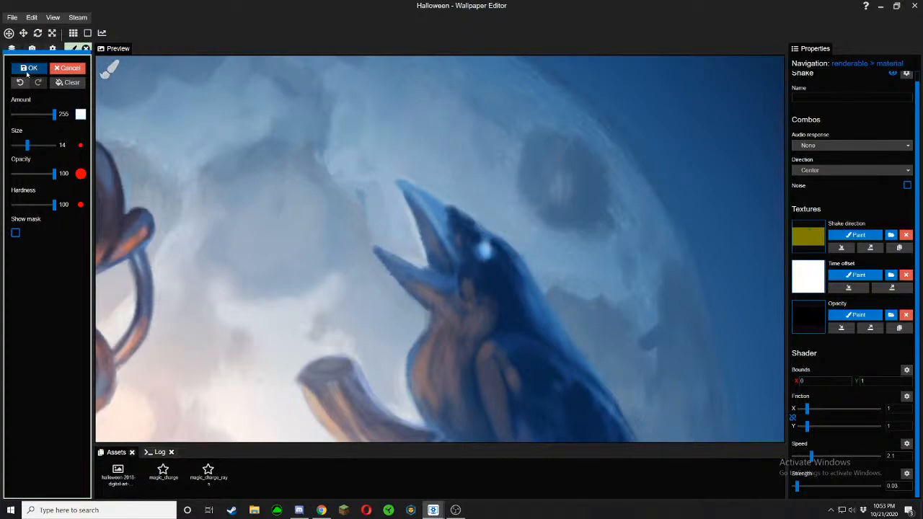
{"action": "left_click", "coordinate": [29, 68]}
Open the Shake direction mask for painting, set the brush size to 102, and save the project
{"action": "left_click", "coordinate": [851, 236]}
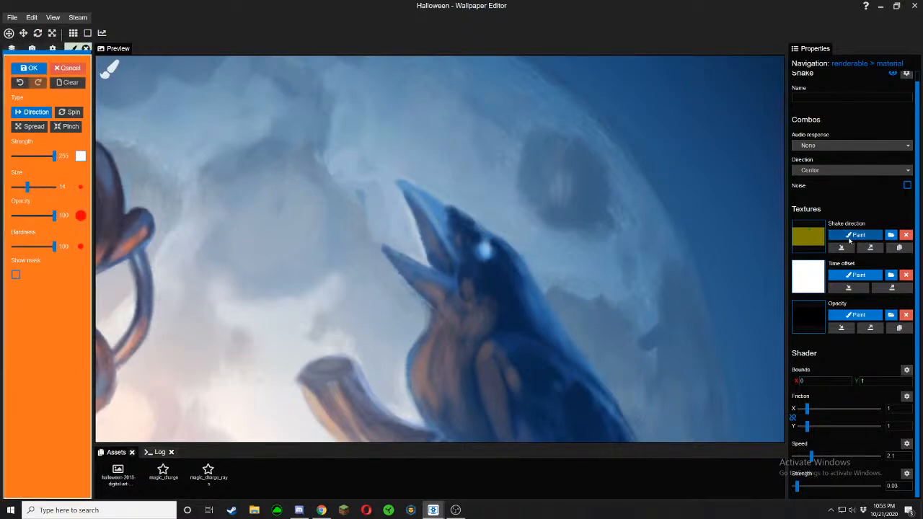
{"action": "left_click_drag", "start_coordinate": [27, 187], "coordinate": [38, 188]}
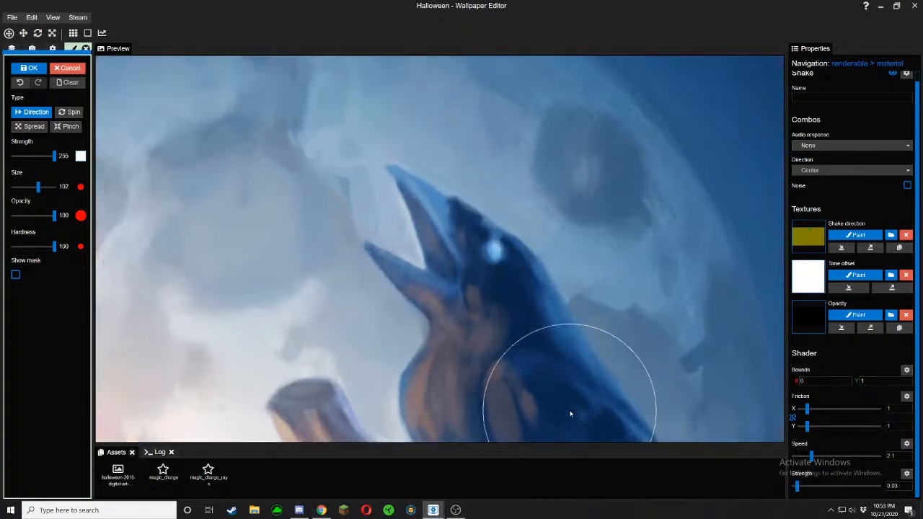
{"action": "key", "text": "ctrl+s"}
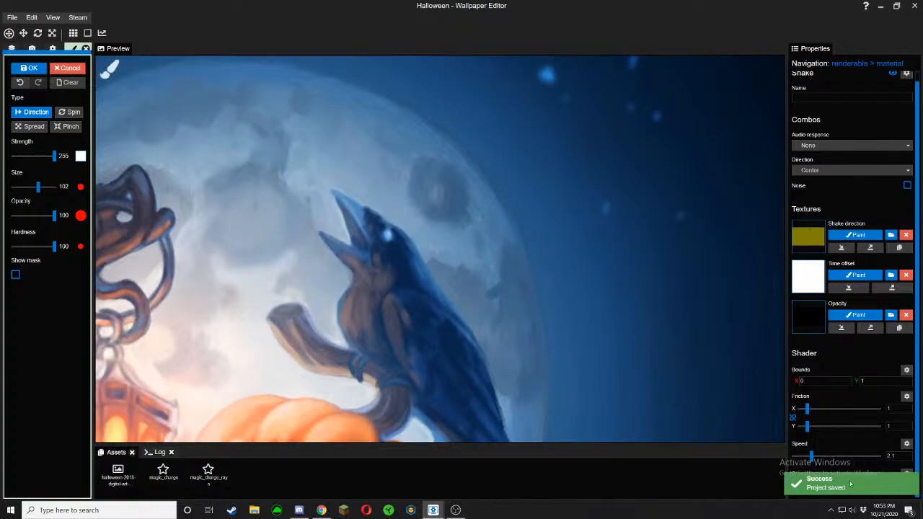
Set the Shake strength to 0.04, check the beak movement up close, and apply the direction mask
{"action": "left_click", "coordinate": [799, 488]}
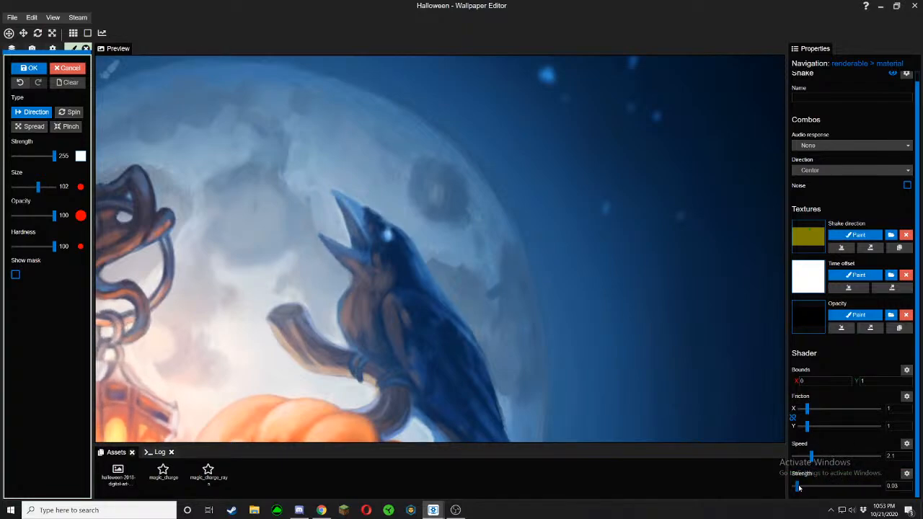
{"action": "left_click_drag", "start_coordinate": [798, 487], "coordinate": [802, 488]}
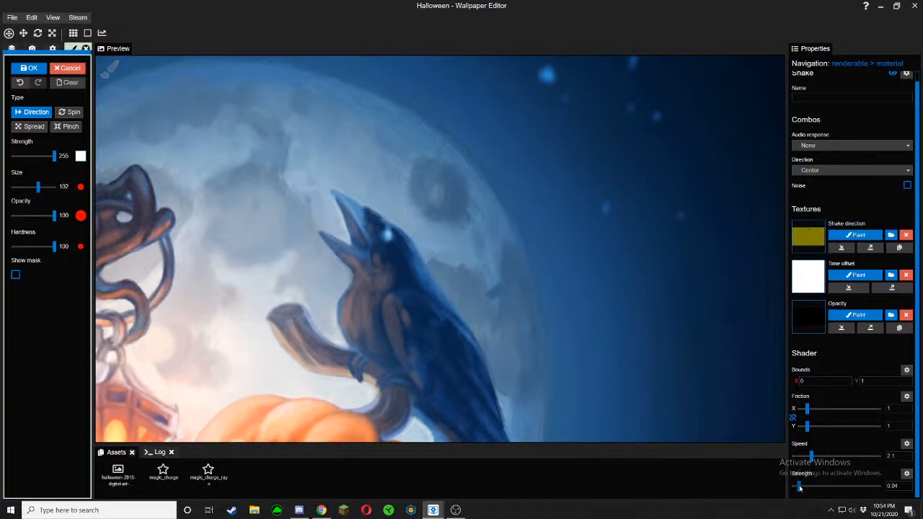
{"action": "left_click_drag", "start_coordinate": [801, 486], "coordinate": [799, 488]}
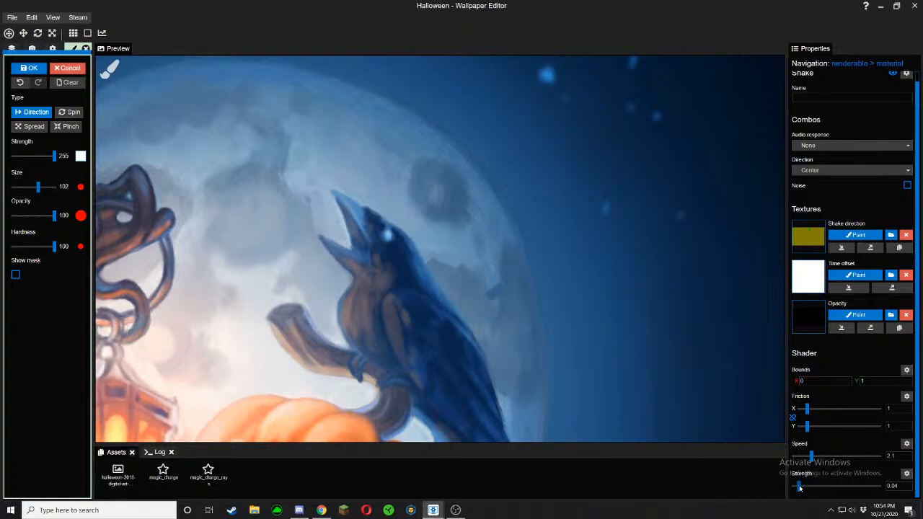
{"action": "scroll", "coordinate": [473, 409], "scroll_direction": "up", "scroll_amount": 3}
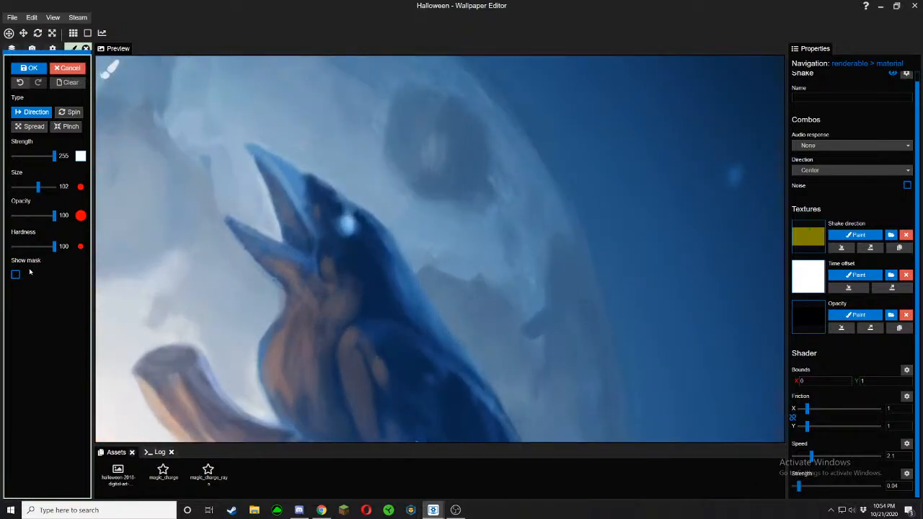
{"action": "left_click", "coordinate": [29, 68]}
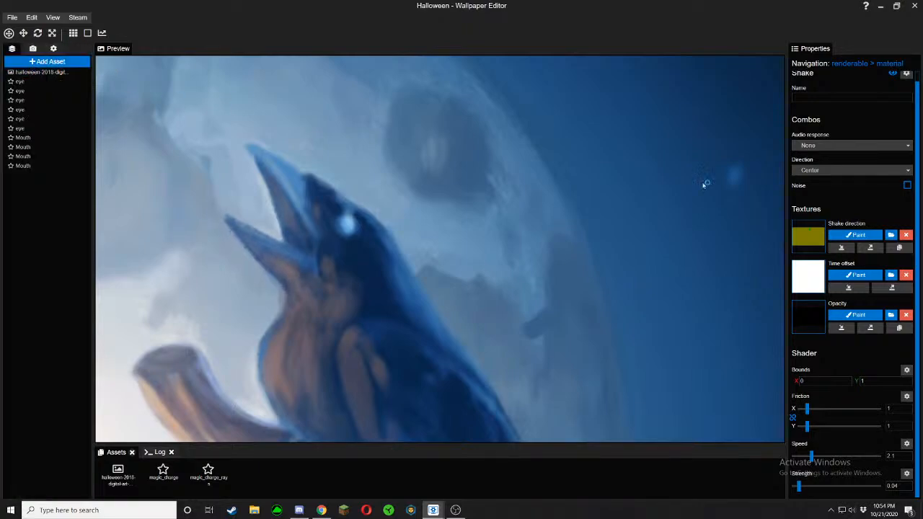
Widen the Shake opacity mask along both edges of the lower beak with a size 7 brush, save, and preview with the mask hidden
{"action": "left_click", "coordinate": [856, 314]}
{"action": "scroll", "coordinate": [259, 296], "scroll_direction": "up", "scroll_amount": 5}
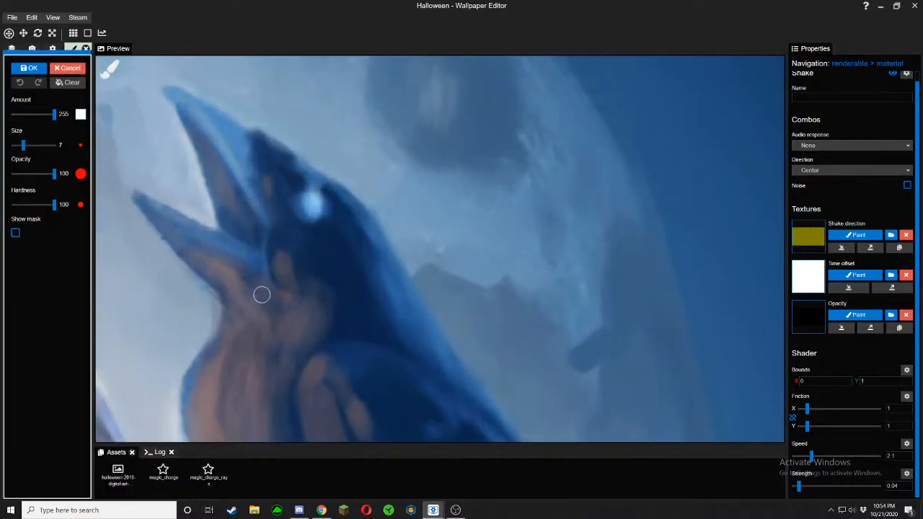
{"action": "left_click", "coordinate": [16, 232]}
{"action": "mouse_move", "coordinate": [361, 308]}
{"action": "left_mouse_down"}
{"action": "mouse_move", "coordinate": [375, 327]}
{"action": "mouse_move", "coordinate": [325, 266]}
{"action": "left_mouse_up"}
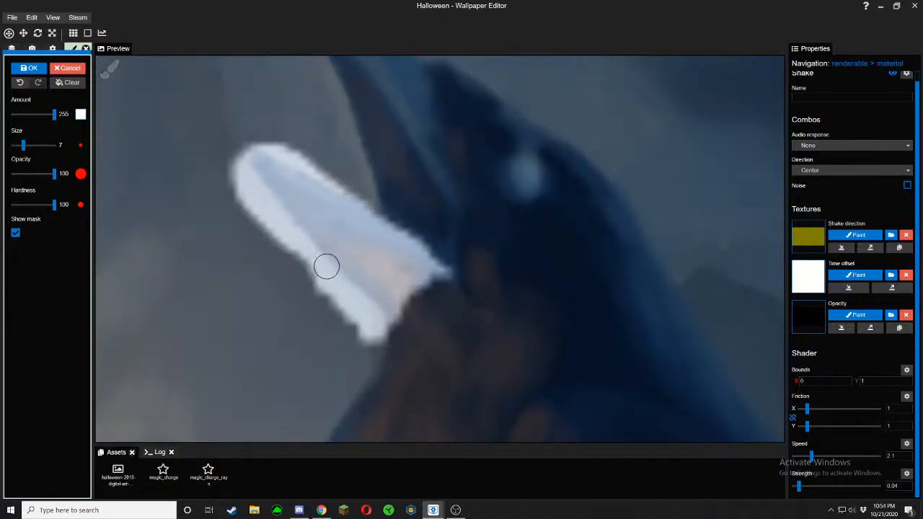
{"action": "key", "text": "ctrl+s"}
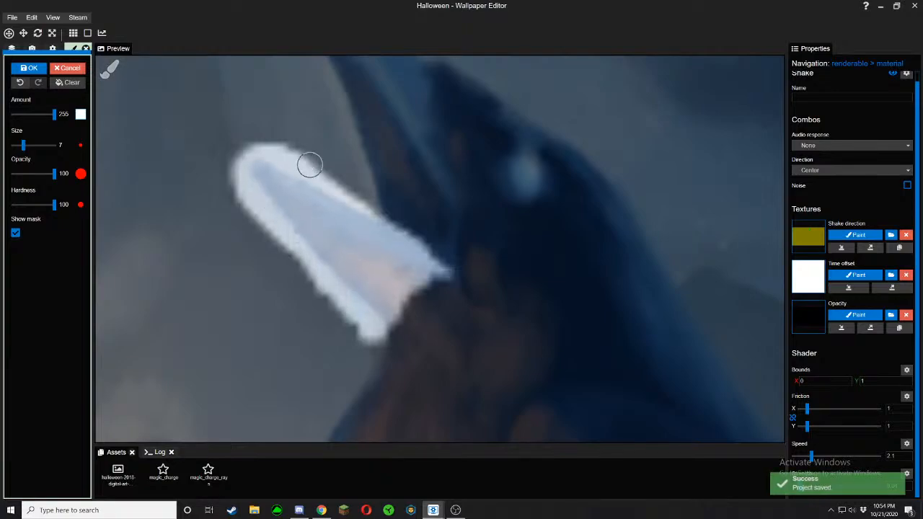
{"action": "left_click_drag", "start_coordinate": [318, 171], "coordinate": [382, 237]}
{"action": "left_click", "coordinate": [16, 233]}
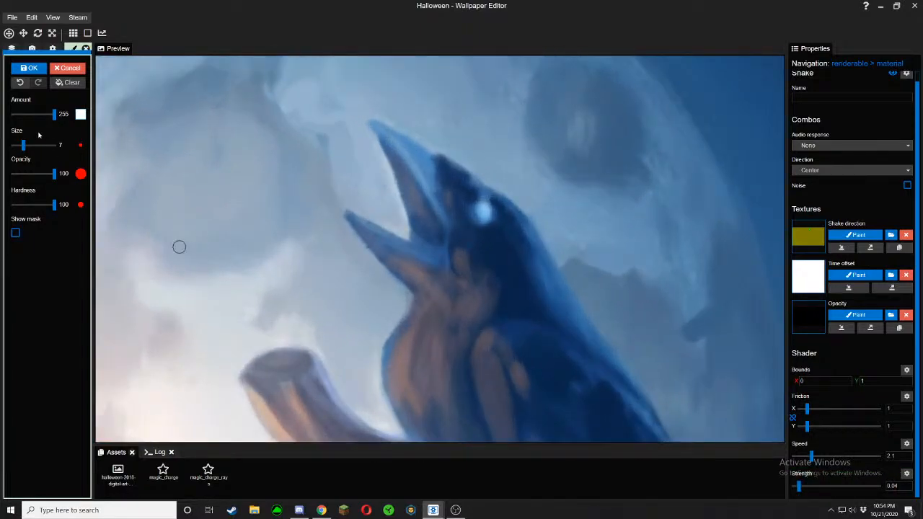
Soften the opacity mask where the lower beak meets the throat using amount 83 and brush opacity 43
{"action": "left_click_drag", "start_coordinate": [33, 114], "coordinate": [26, 114]}
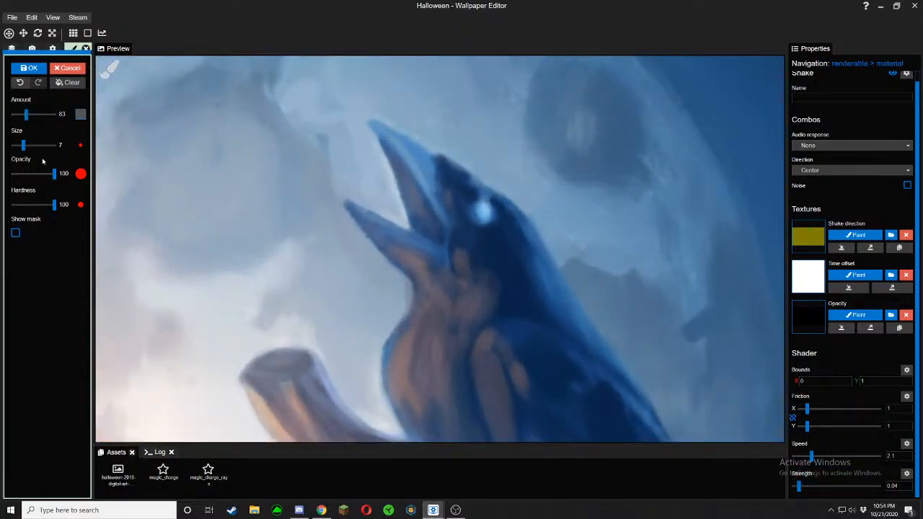
{"action": "left_click", "coordinate": [31, 173]}
{"action": "left_click", "coordinate": [15, 233]}
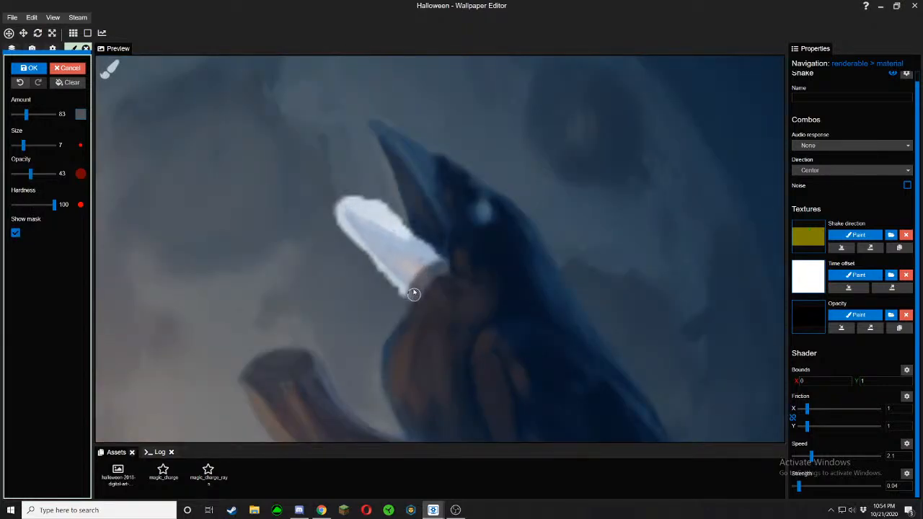
Fade the mask's throat edge further with amount 36 and brush opacity 19, preview the animation, and apply the opacity mask
{"action": "left_click", "coordinate": [19, 114]}
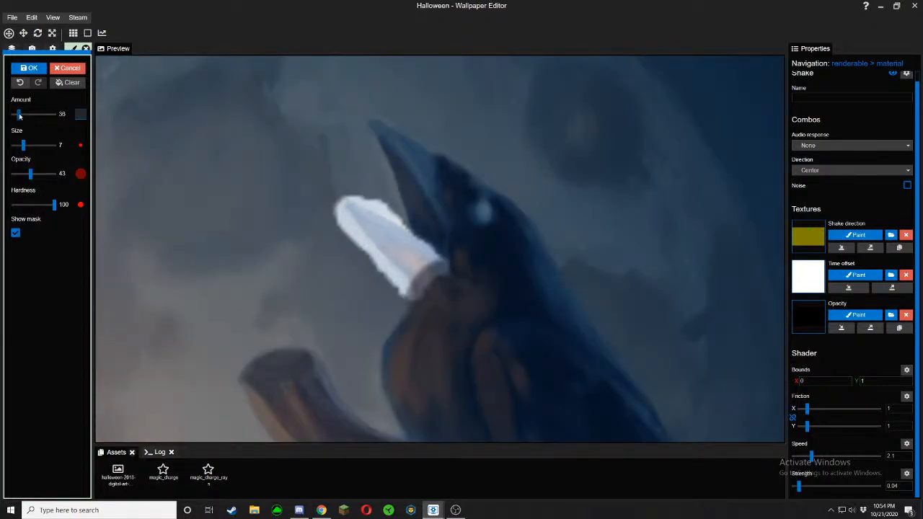
{"action": "left_click", "coordinate": [21, 174]}
{"action": "left_click_drag", "start_coordinate": [21, 177], "coordinate": [20, 176]}
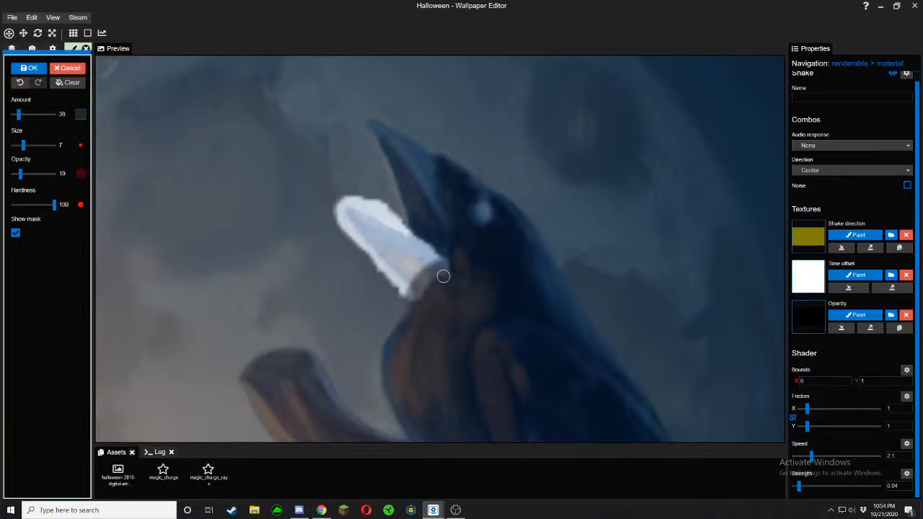
{"action": "left_click", "coordinate": [15, 233]}
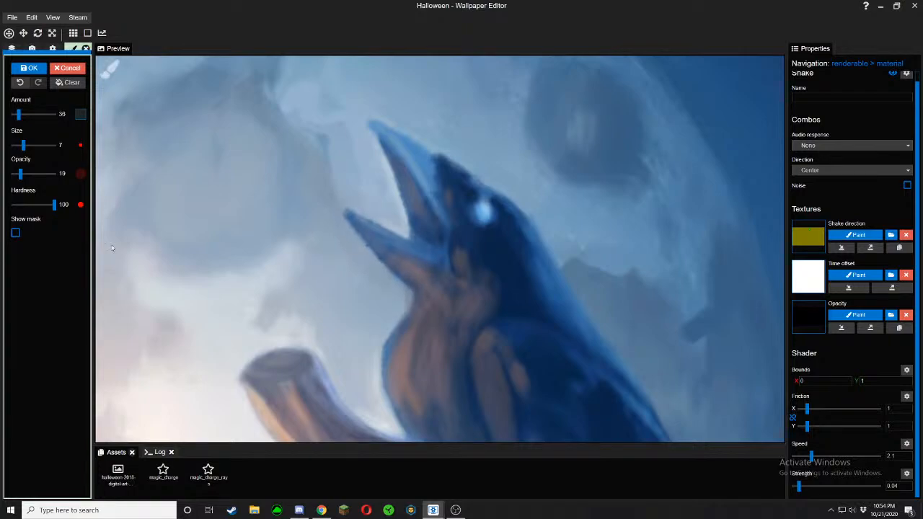
{"action": "scroll", "coordinate": [375, 293], "scroll_direction": "down", "scroll_amount": 3}
{"action": "scroll", "coordinate": [389, 294], "scroll_direction": "down", "scroll_amount": 4}
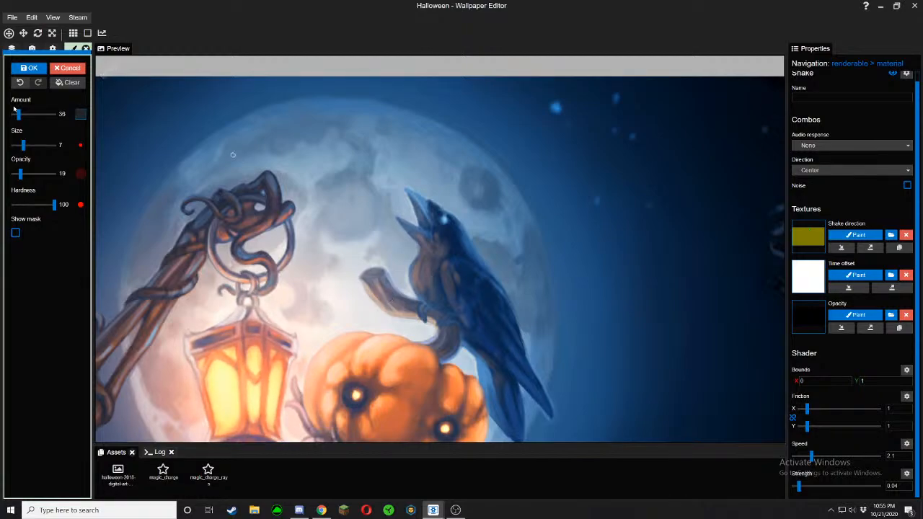
{"action": "left_click", "coordinate": [29, 68]}
Open the first Shake effect of the Halloween image layer for editing and save the project
{"action": "left_click", "coordinate": [30, 72]}
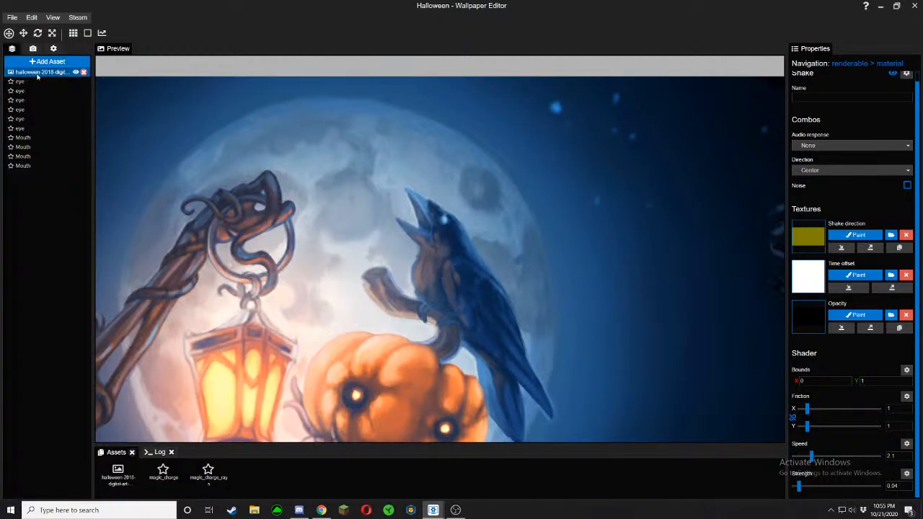
{"action": "left_click", "coordinate": [833, 282]}
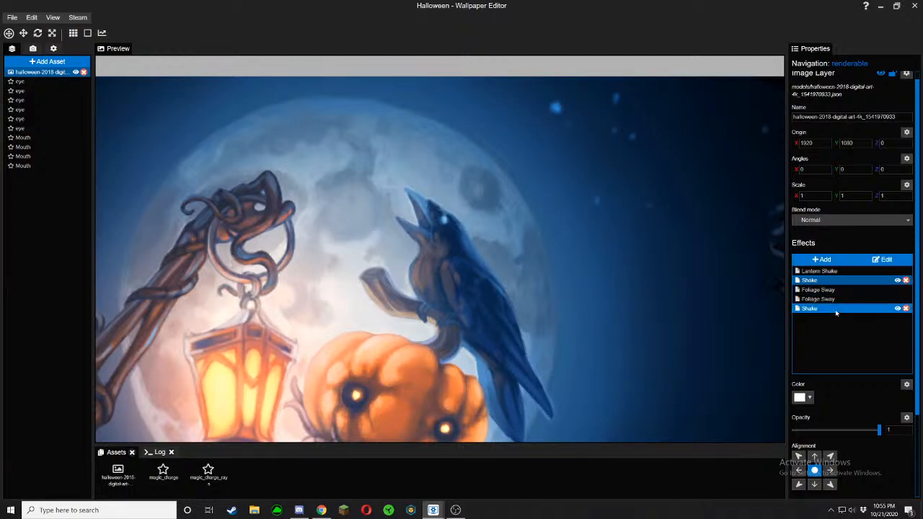
{"action": "left_click", "coordinate": [829, 298], "text": "ctrl"}
{"action": "left_click", "coordinate": [883, 259]}
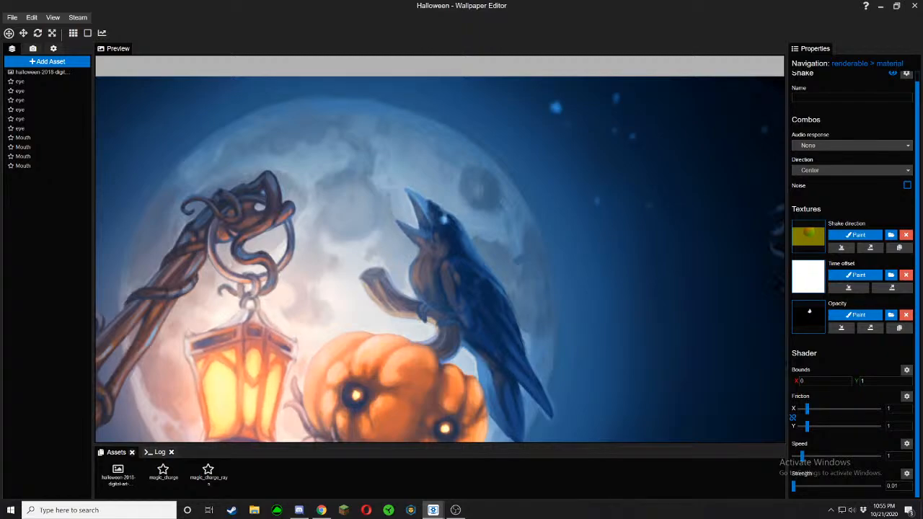
{"action": "key", "text": "ctrl+s"}
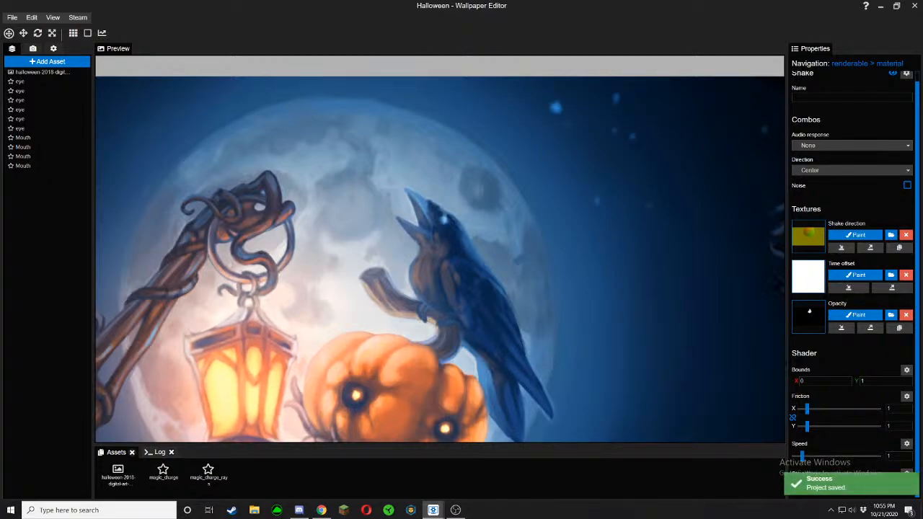
Set the Shake effect's strength to 0.12 and save the project
{"action": "left_click", "coordinate": [891, 485]}
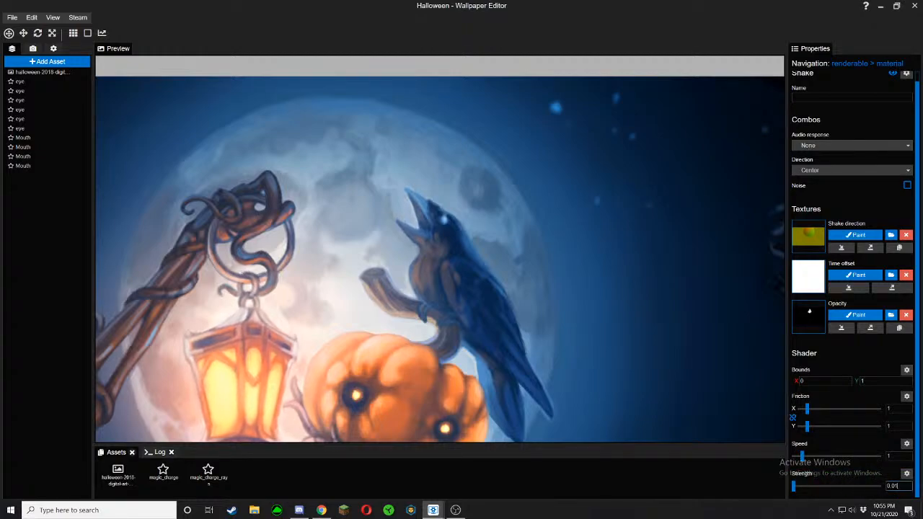
{"action": "left_click", "coordinate": [898, 486]}
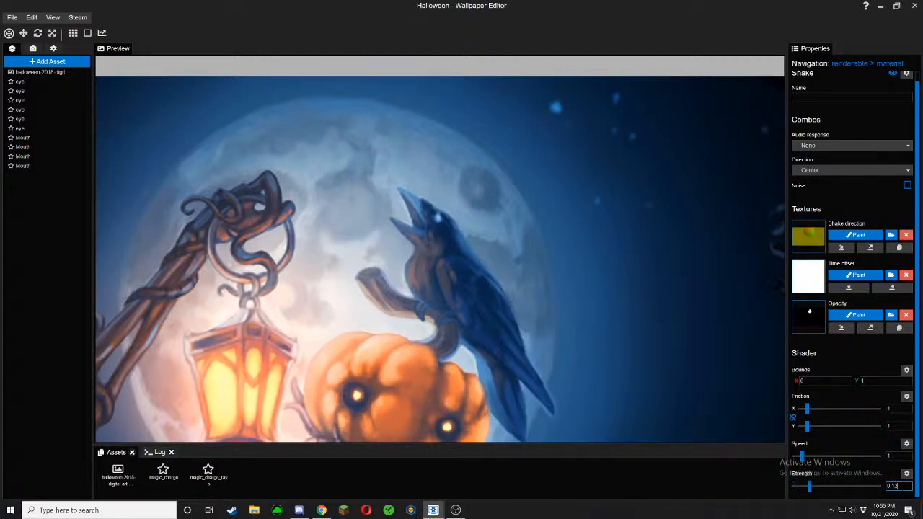
{"action": "type", "text": ".12"}
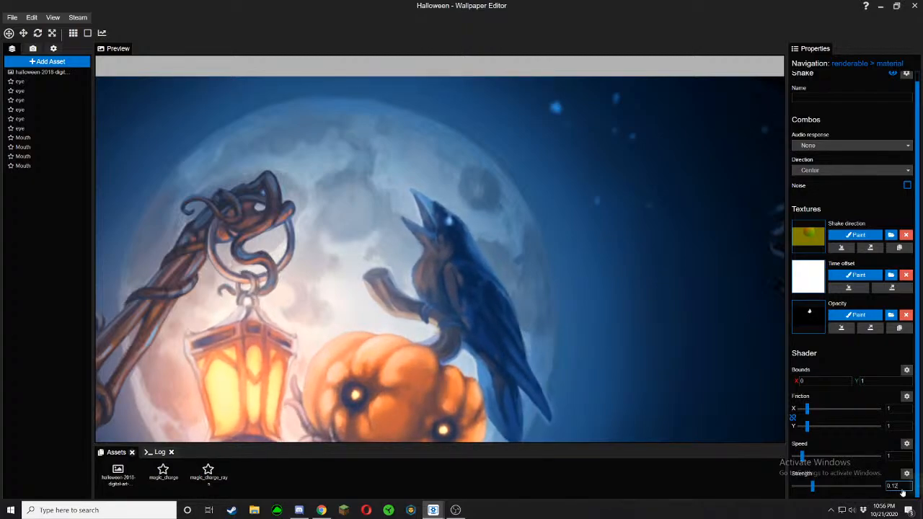
{"action": "key", "text": "ctrl+s"}
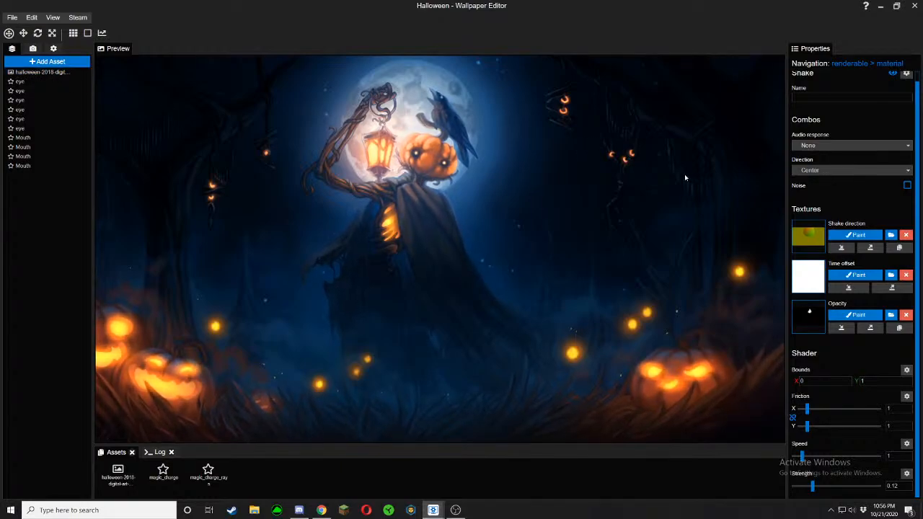
Examine the animated wallpaper around the lantern, pumpkin head and raven, both close up and as a whole
{"action": "scroll", "coordinate": [461, 188], "scroll_direction": "up", "scroll_amount": 3}
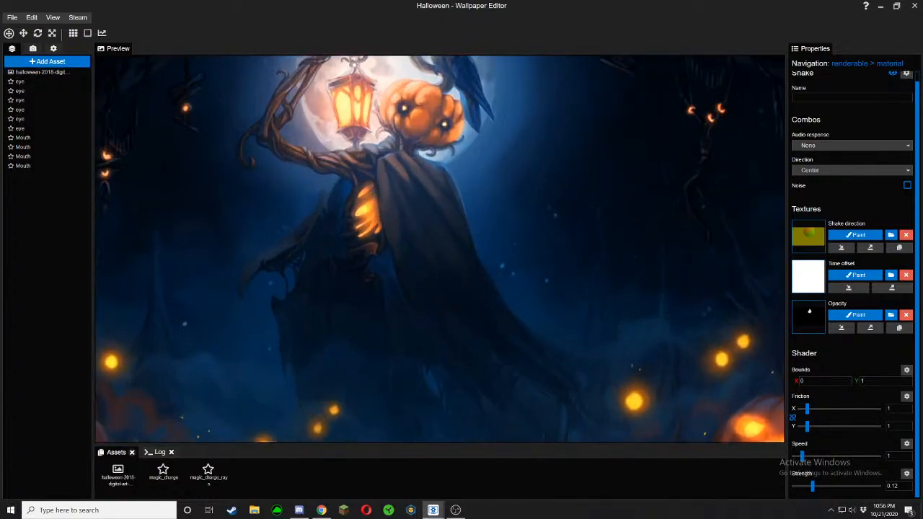
{"action": "left_click_drag", "start_coordinate": [461, 187], "coordinate": [473, 324]}
{"action": "scroll", "coordinate": [473, 324], "scroll_direction": "up", "scroll_amount": 6}
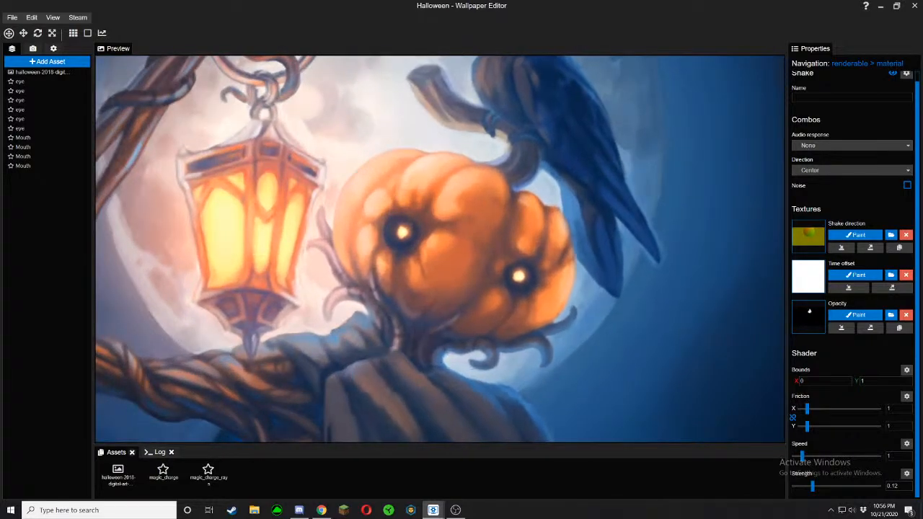
{"action": "scroll", "coordinate": [469, 126], "scroll_direction": "down", "scroll_amount": 6}
{"action": "scroll", "coordinate": [447, 225], "scroll_direction": "down", "scroll_amount": 3}
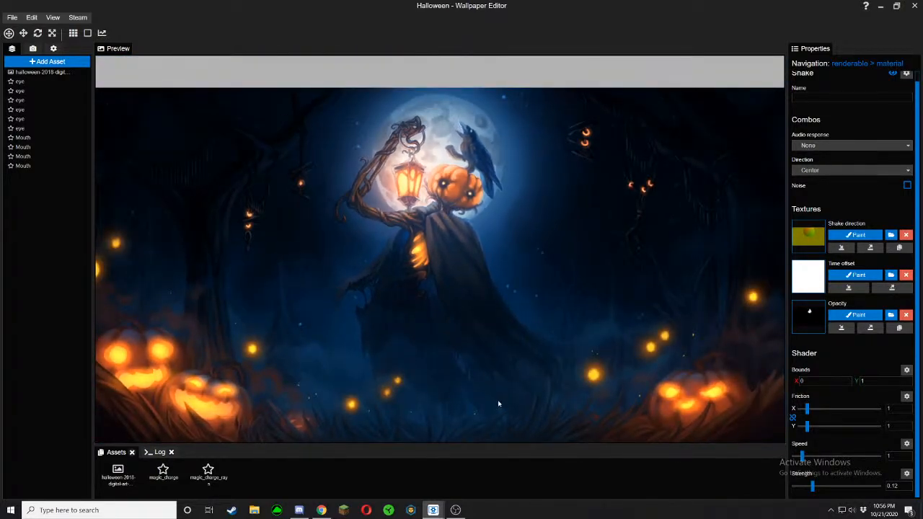
{"action": "left_click_drag", "start_coordinate": [446, 225], "coordinate": [458, 209]}
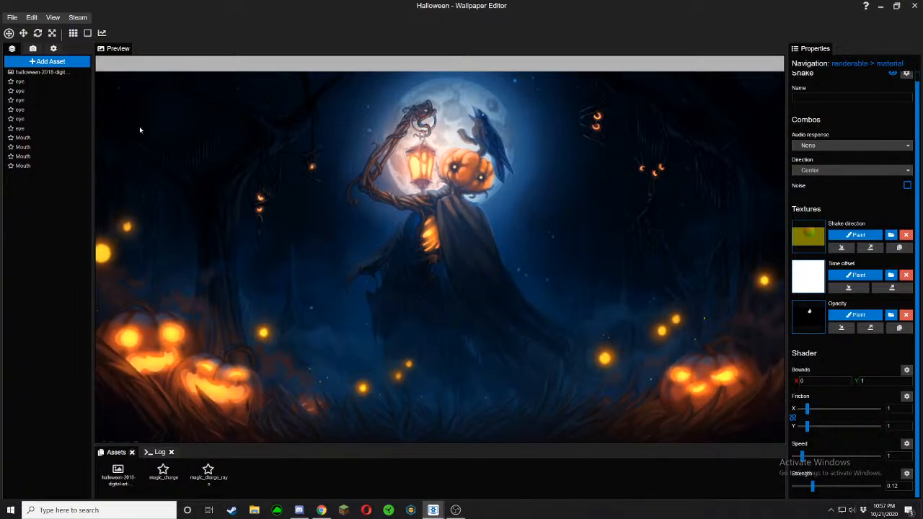
Try a Magic particle preset of type Charge beside the cloaked figure at opacity 0.18, and delete it
{"action": "left_click", "coordinate": [54, 63]}
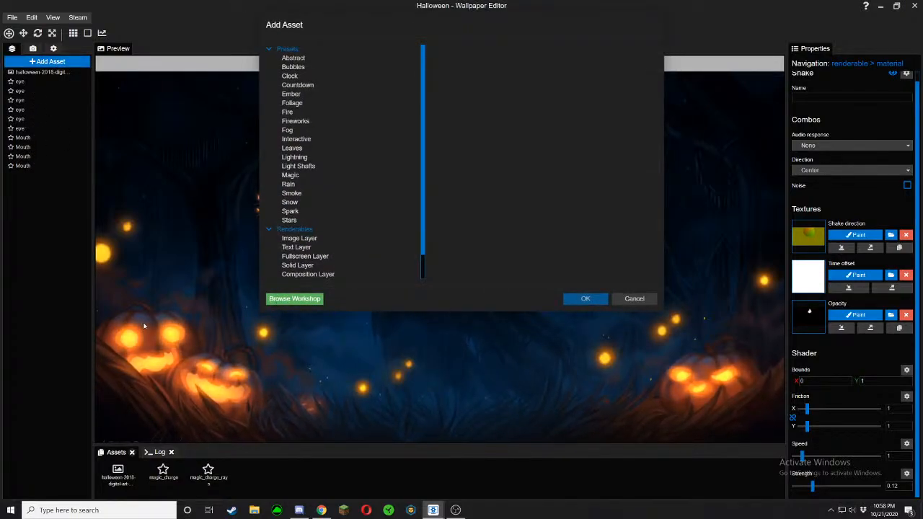
{"action": "left_click", "coordinate": [316, 212]}
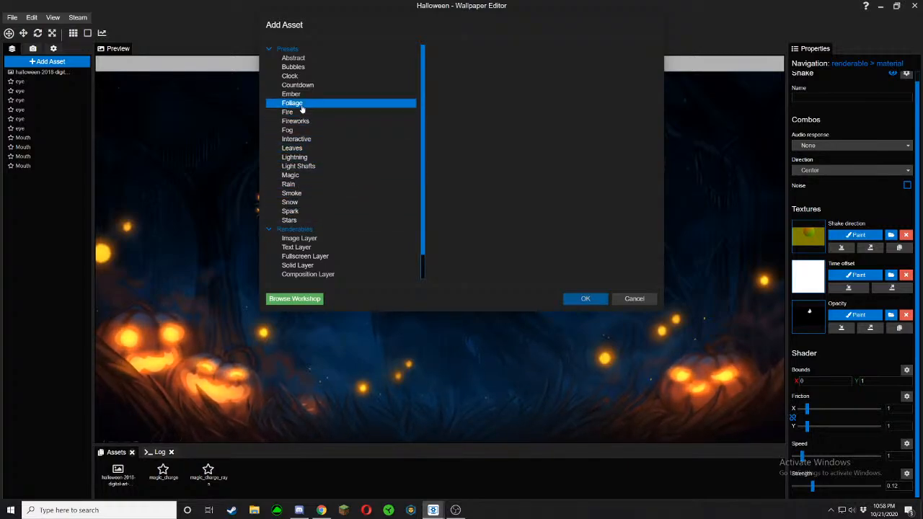
{"action": "left_click", "coordinate": [296, 176]}
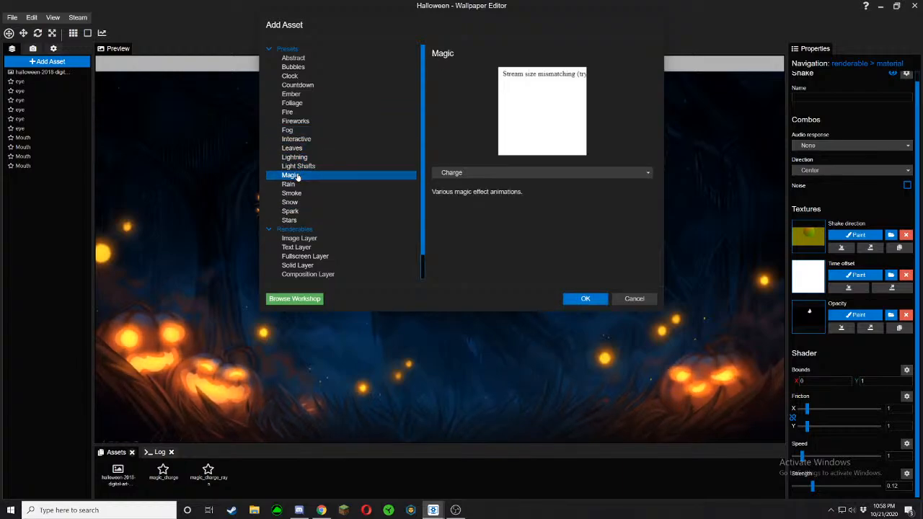
{"action": "left_click", "coordinate": [585, 298]}
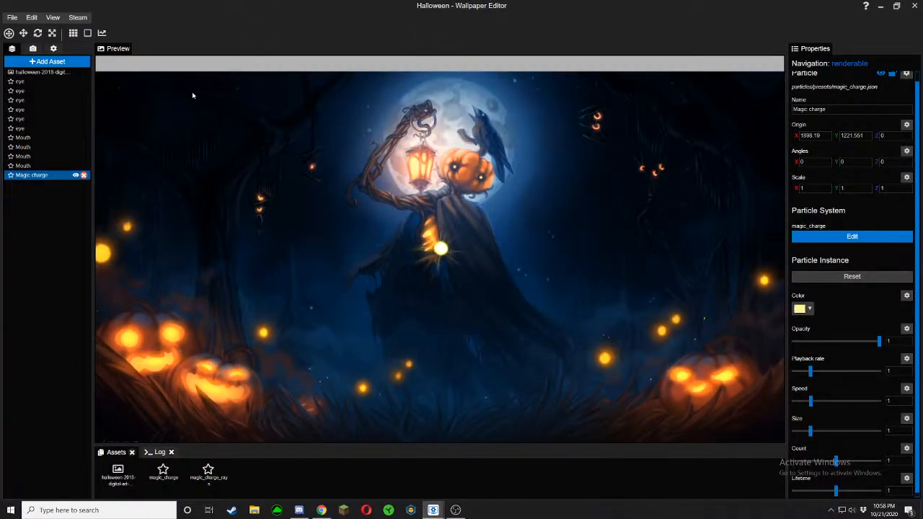
{"action": "left_click", "coordinate": [23, 33]}
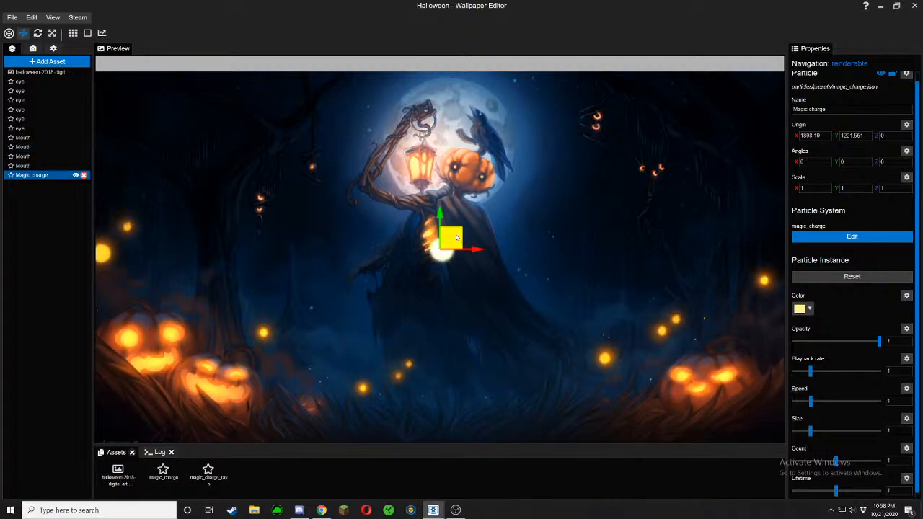
{"action": "left_click_drag", "start_coordinate": [446, 238], "coordinate": [333, 208]}
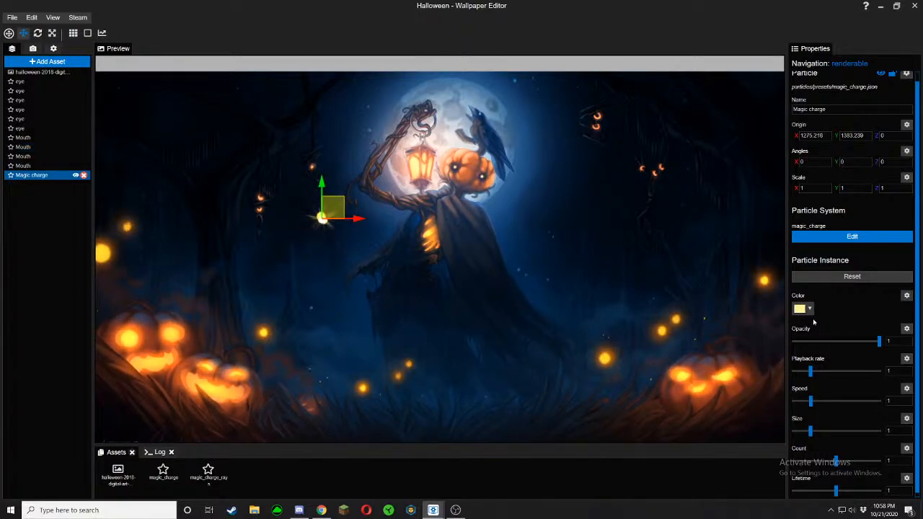
{"action": "left_click", "coordinate": [806, 342]}
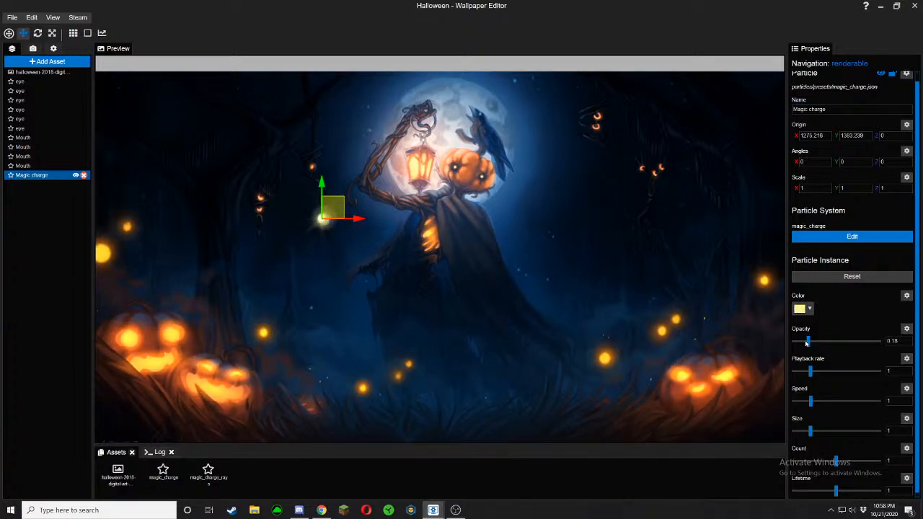
{"action": "left_click", "coordinate": [84, 175]}
Add a Spark particle preset and place it beside the cloaked figure's outstretched arm, at about X 1370, Y 1195
{"action": "left_click", "coordinate": [47, 61]}
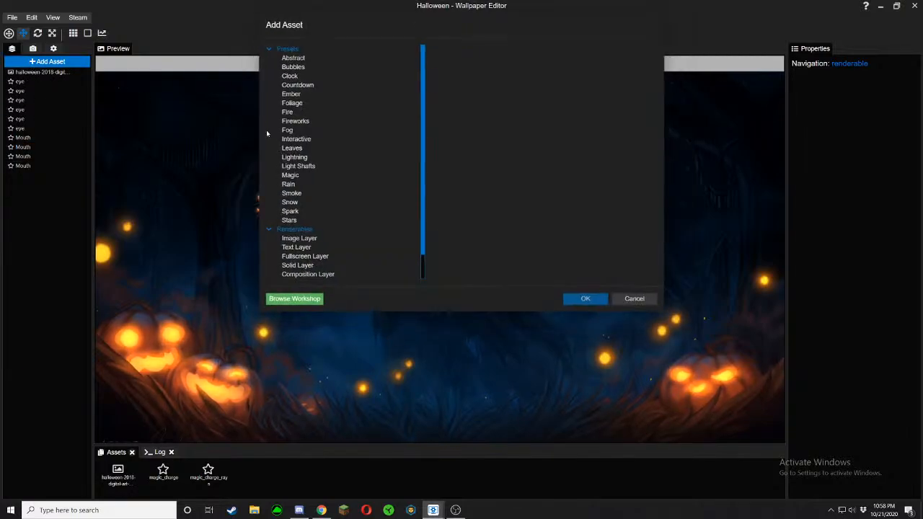
{"action": "left_click", "coordinate": [288, 131]}
{"action": "left_click", "coordinate": [291, 203]}
{"action": "left_click", "coordinate": [302, 211]}
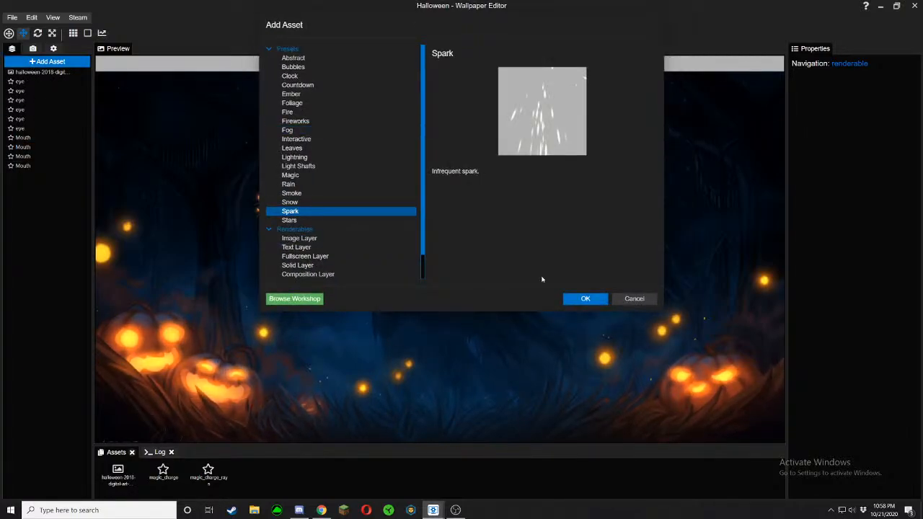
{"action": "key", "text": "Return"}
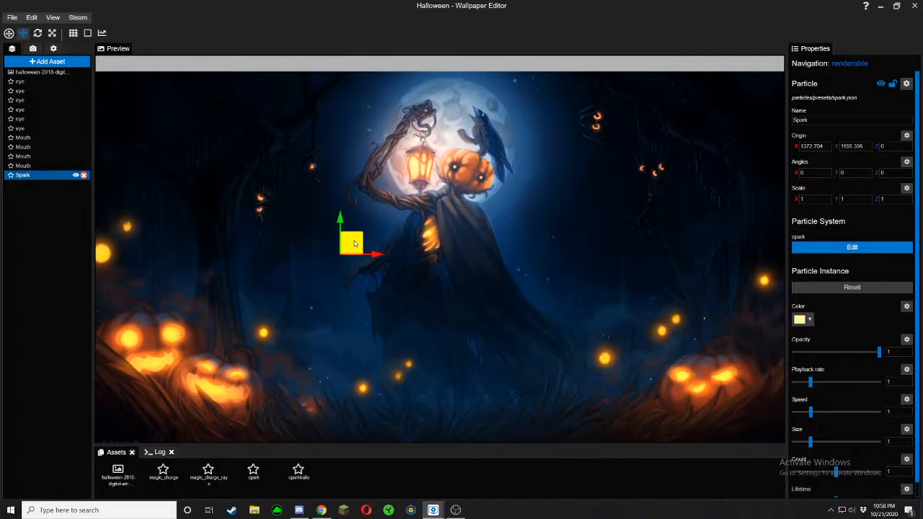
{"action": "left_click_drag", "start_coordinate": [354, 244], "coordinate": [353, 243]}
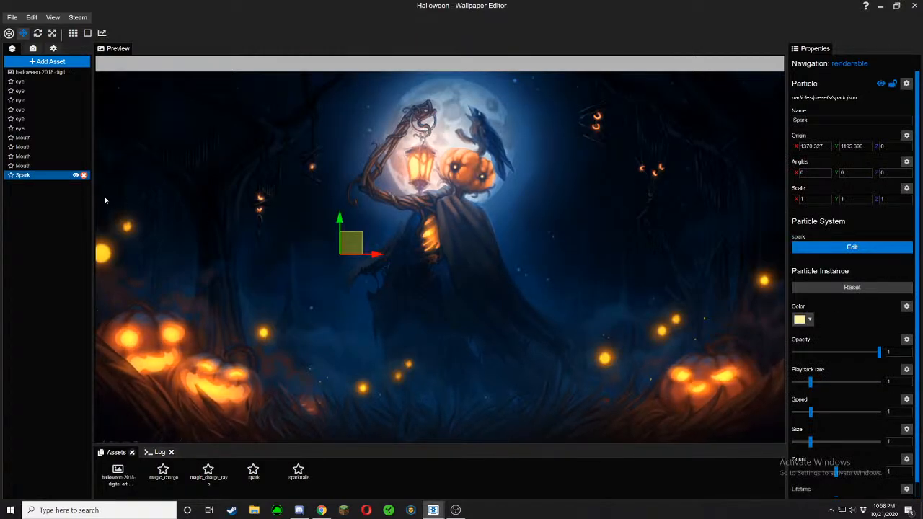
Set the Spark particle's lifetime to 0.15, count to 1.38 and size to 0.67
{"action": "scroll", "coordinate": [171, 212], "scroll_direction": "up", "scroll_amount": 4}
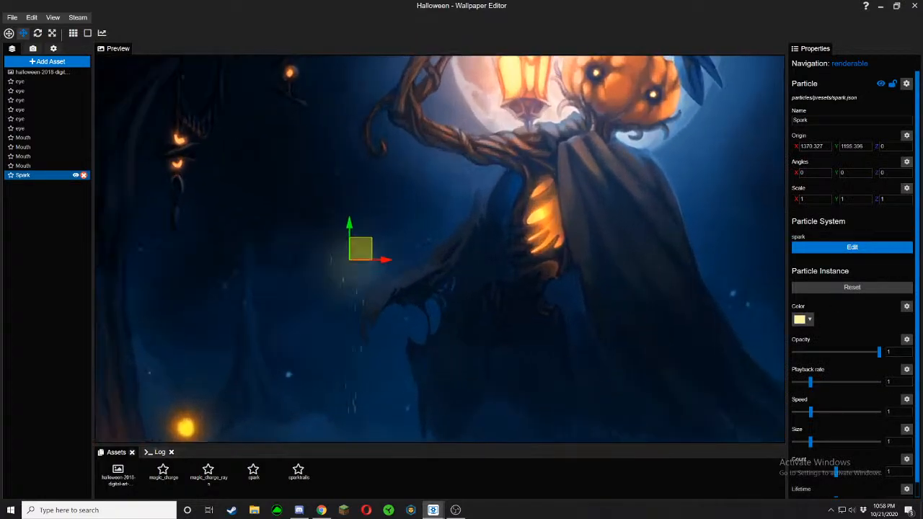
{"action": "scroll", "coordinate": [289, 238], "scroll_direction": "up", "scroll_amount": 2}
{"action": "left_click_drag", "start_coordinate": [288, 238], "coordinate": [380, 251]}
{"action": "left_click", "coordinate": [23, 33]}
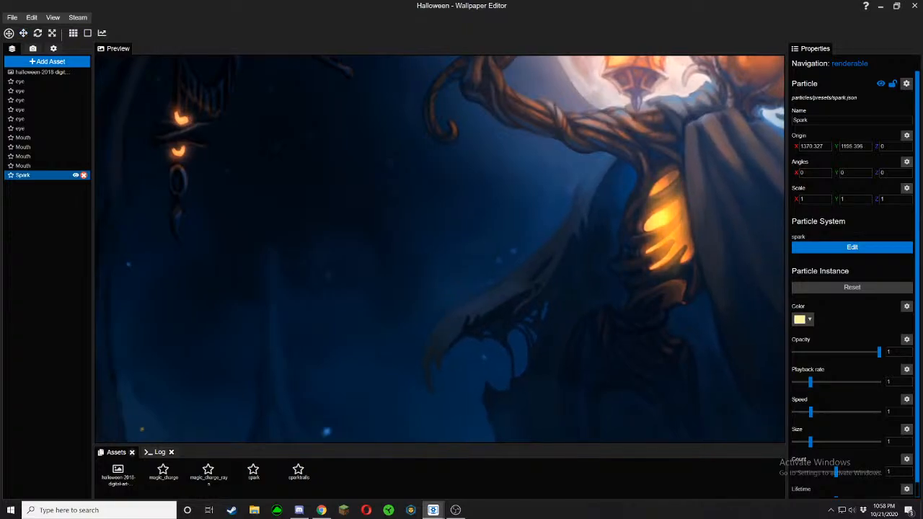
{"action": "scroll", "coordinate": [851, 385], "scroll_direction": "down", "scroll_amount": 1}
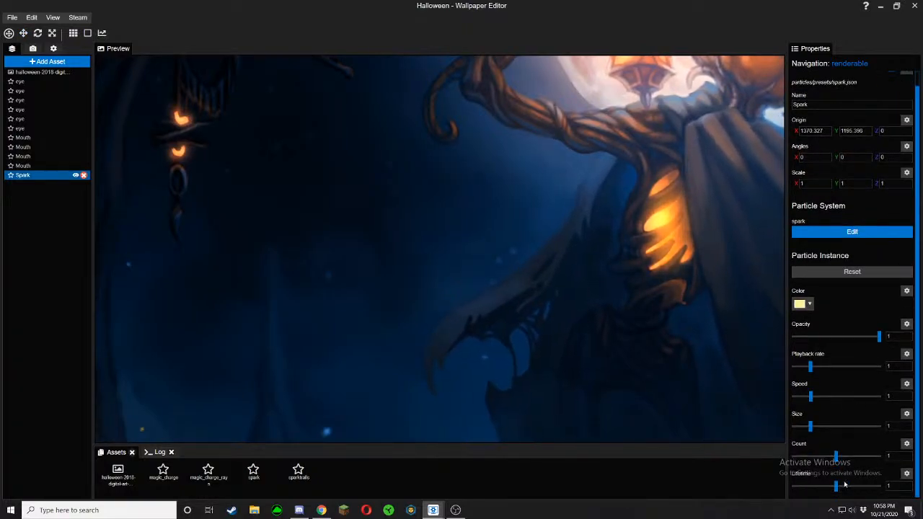
{"action": "key", "text": "ctrl+s"}
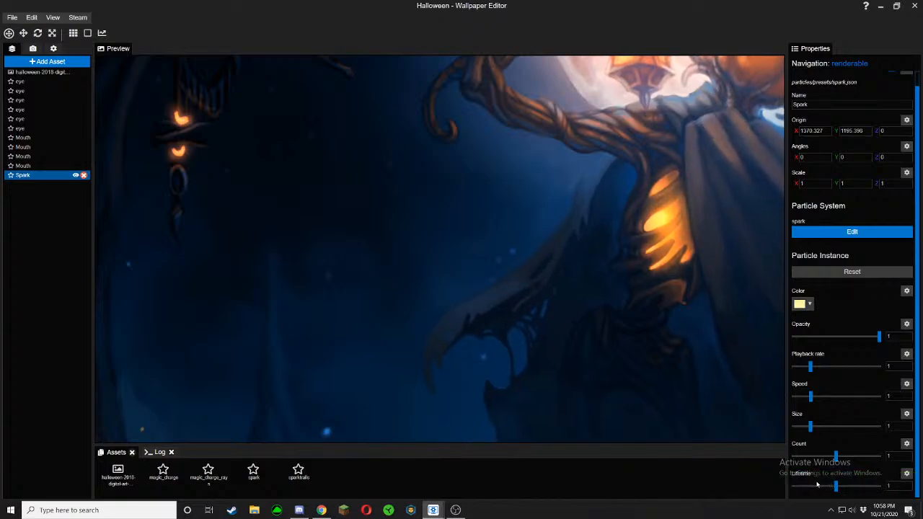
{"action": "left_click_drag", "start_coordinate": [817, 485], "coordinate": [799, 486]}
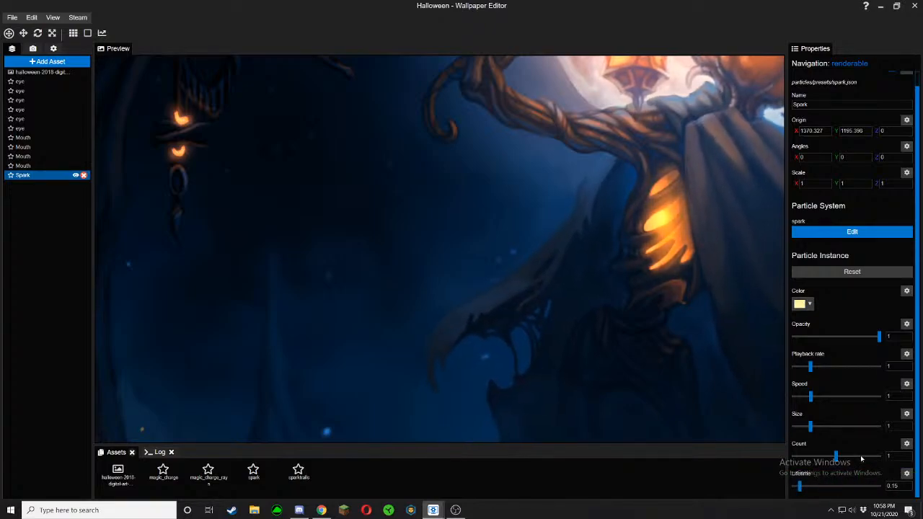
{"action": "left_click_drag", "start_coordinate": [860, 458], "coordinate": [857, 458]}
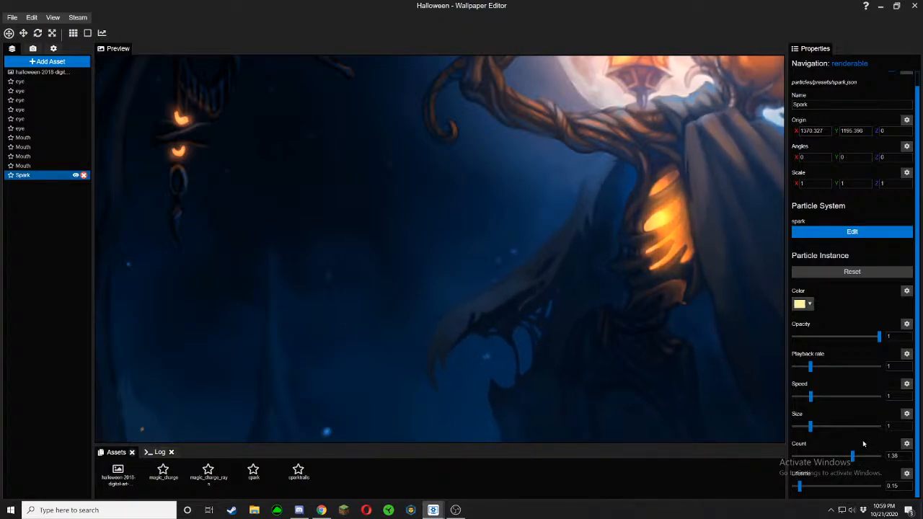
{"action": "left_click_drag", "start_coordinate": [808, 427], "coordinate": [805, 427]}
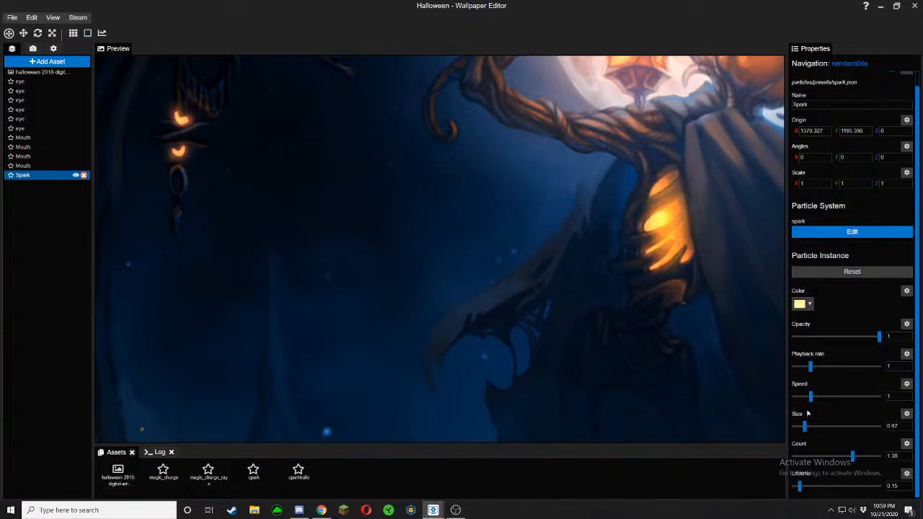
Replace the spark material's albedo texture with flare_0, apply the edited particle system and save the project
{"action": "left_click", "coordinate": [835, 232]}
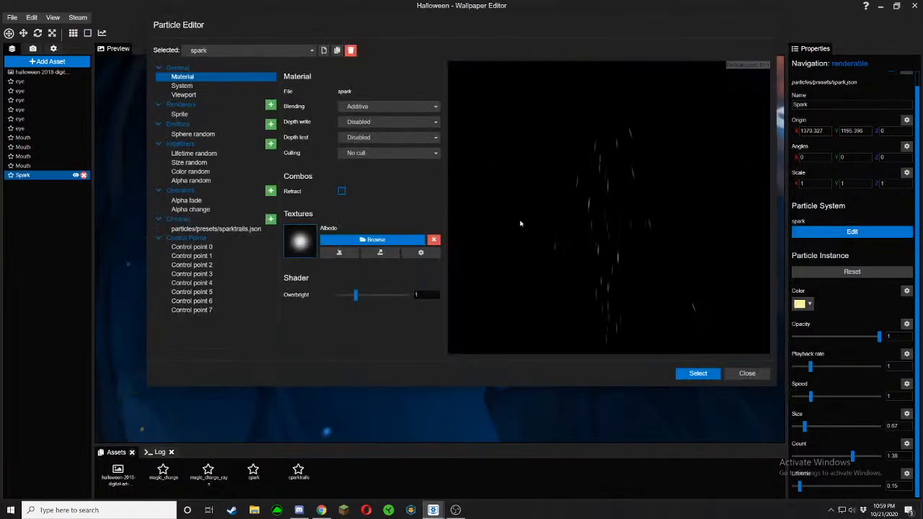
{"action": "left_click", "coordinate": [364, 239]}
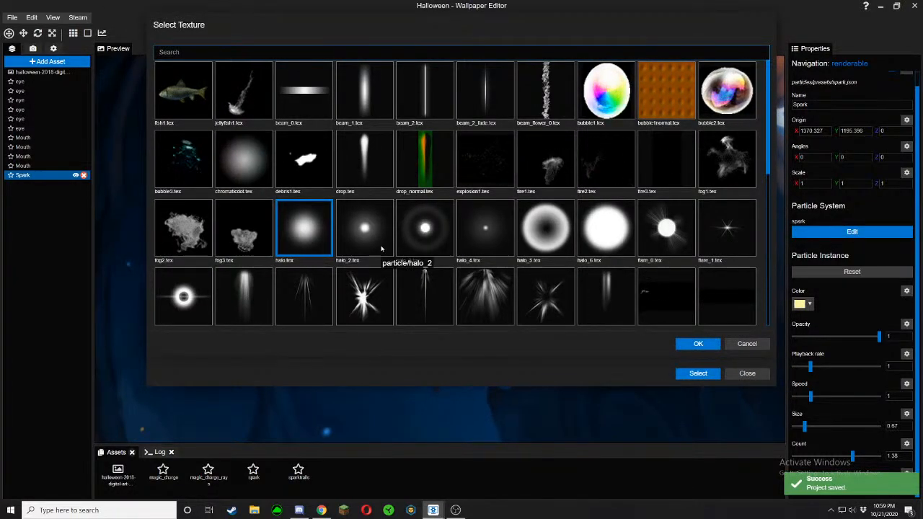
{"action": "scroll", "coordinate": [382, 248], "scroll_direction": "down", "scroll_amount": 2}
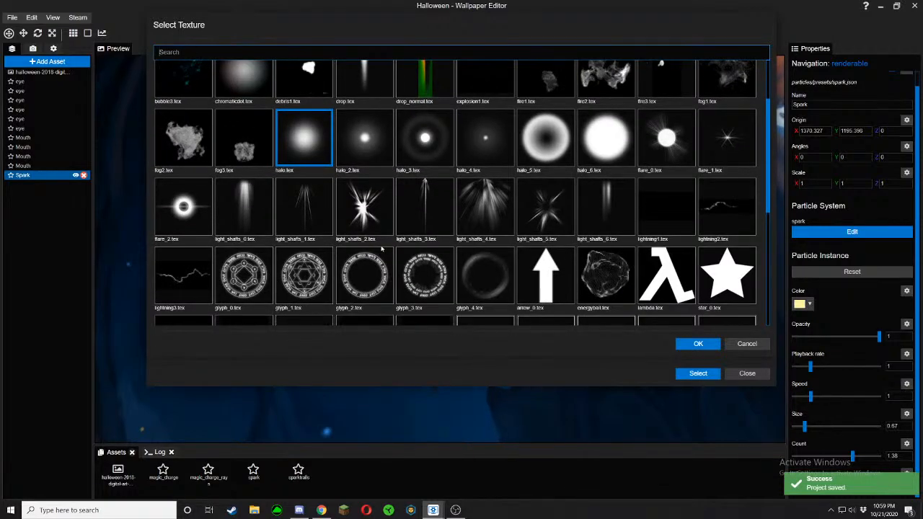
{"action": "left_click", "coordinate": [666, 184]}
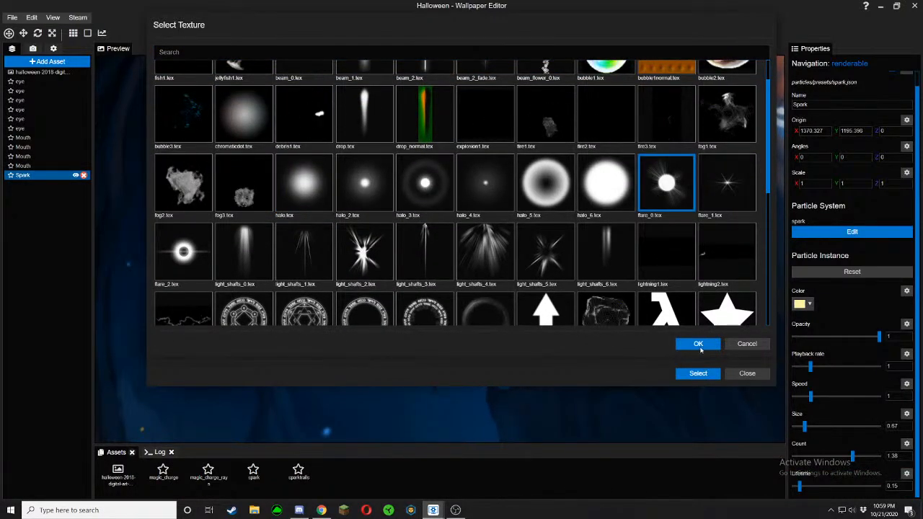
{"action": "left_click", "coordinate": [698, 345]}
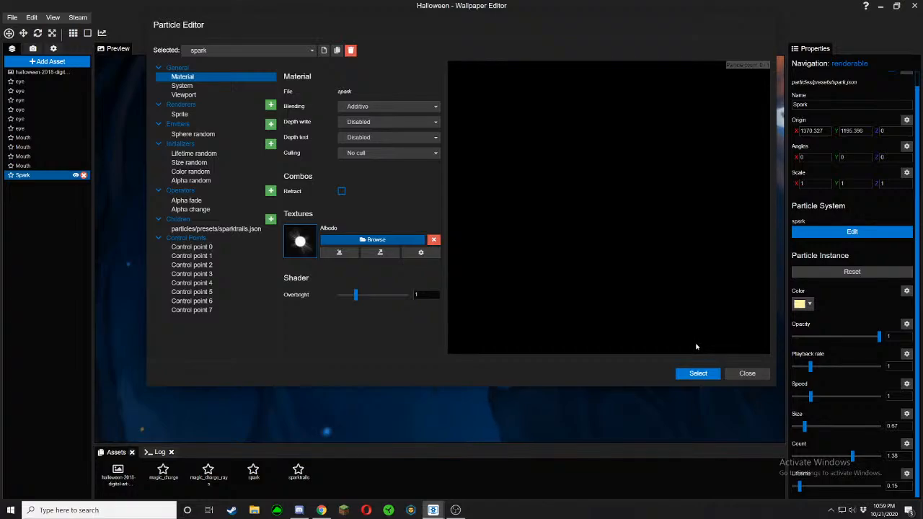
{"action": "left_click", "coordinate": [697, 372]}
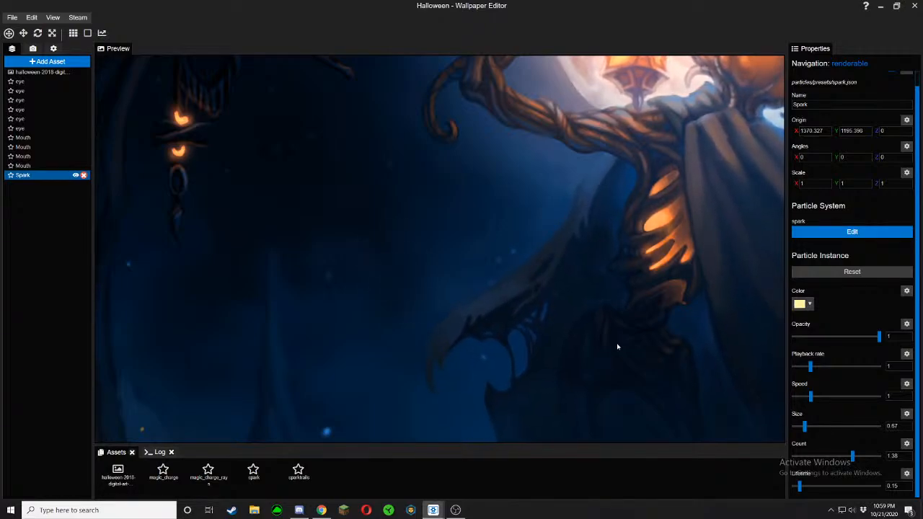
{"action": "key", "text": "ctrl+s"}
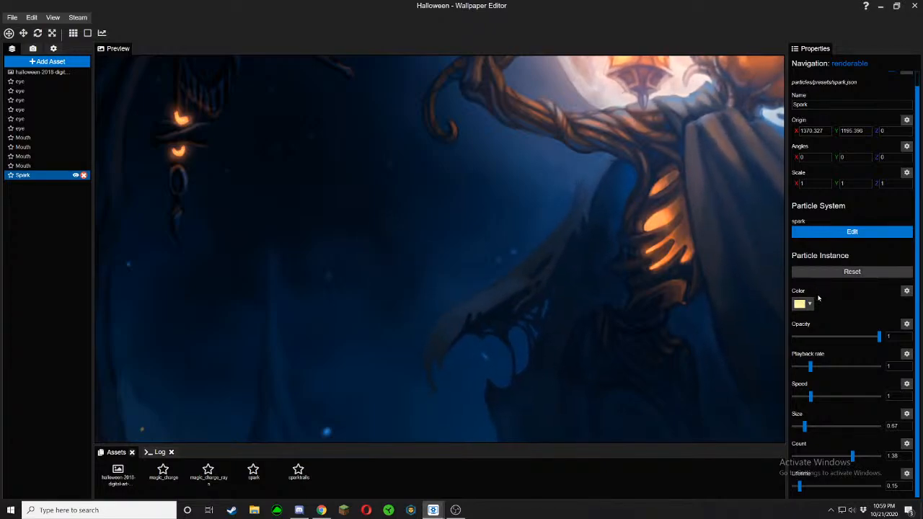
Shift the Spark particle's color hue from pale yellow to a pale orange
{"action": "left_click", "coordinate": [809, 304]}
{"action": "left_click", "coordinate": [805, 327]}
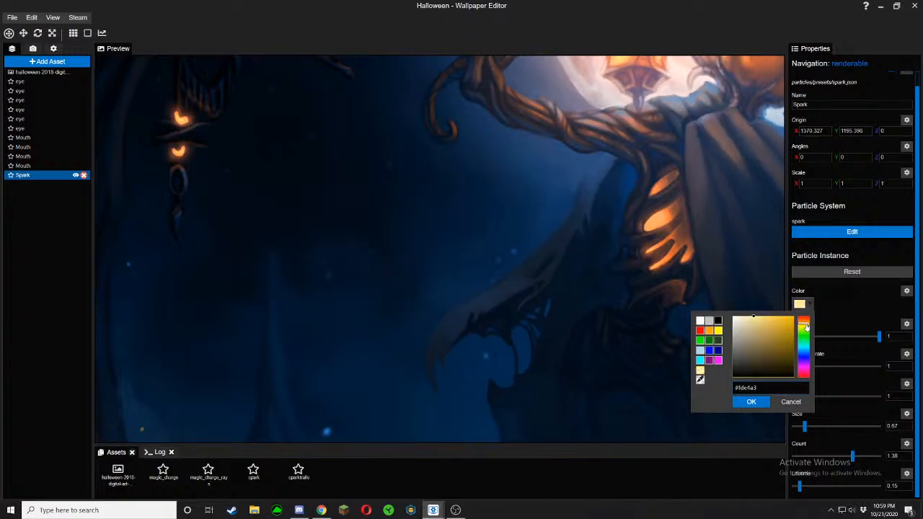
{"action": "left_click_drag", "start_coordinate": [807, 326], "coordinate": [808, 325]}
{"action": "left_click", "coordinate": [852, 388]}
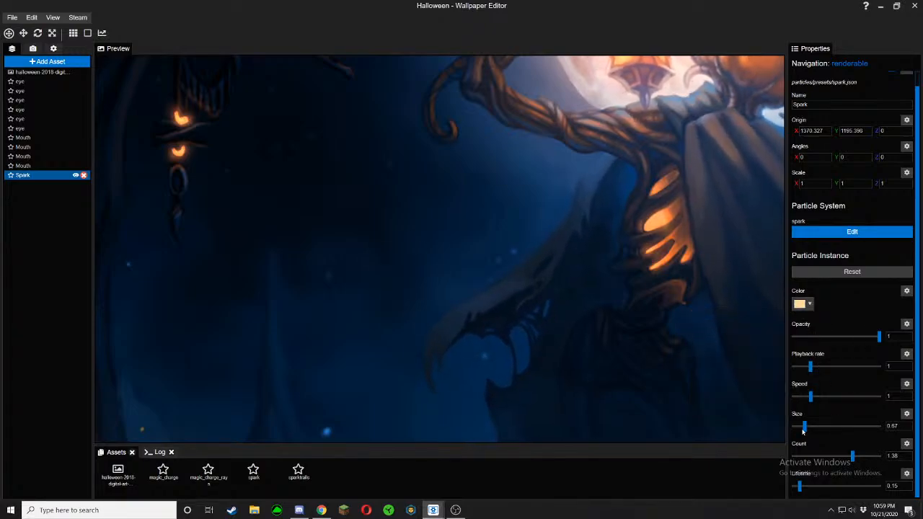
Set the Spark particle's size to 0.22, playback rate to 0.8 and speed to 0.24
{"action": "left_click_drag", "start_coordinate": [804, 428], "coordinate": [795, 426]}
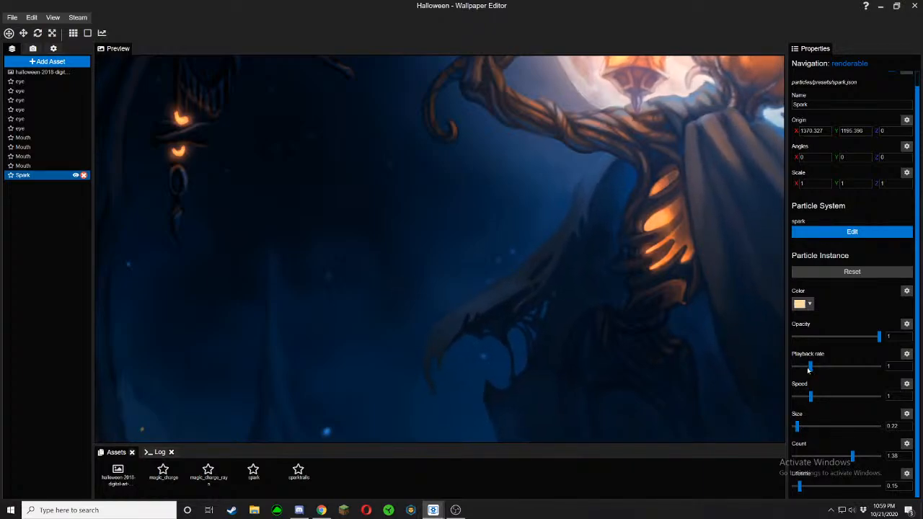
{"action": "left_click_drag", "start_coordinate": [809, 369], "coordinate": [806, 369]}
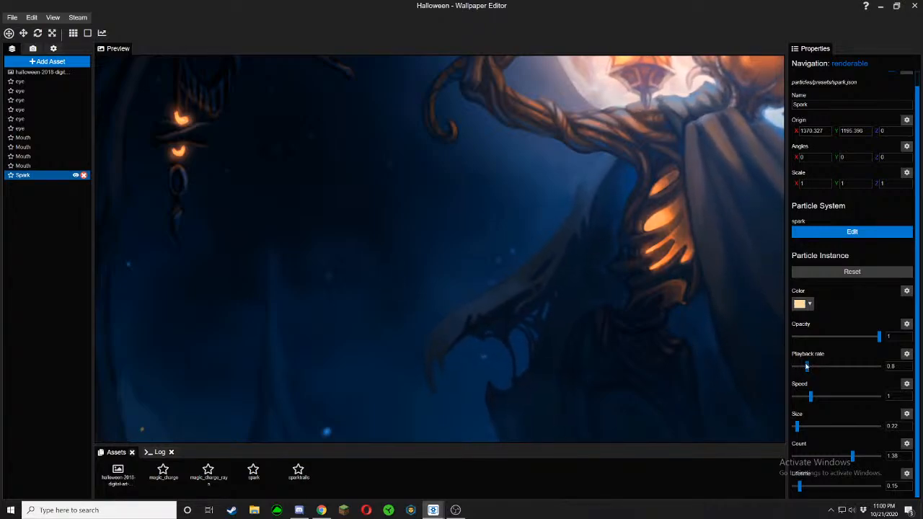
{"action": "left_click_drag", "start_coordinate": [810, 397], "coordinate": [796, 396]}
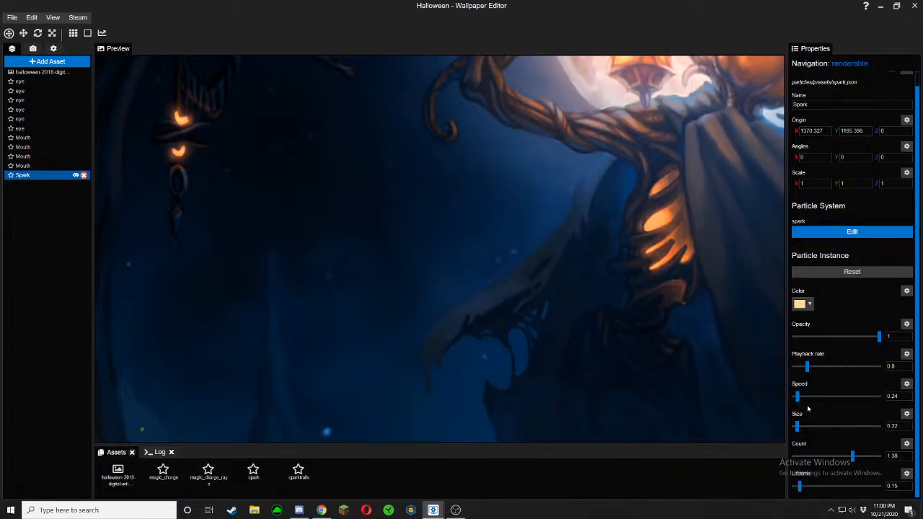
Move the Spark particle onto the pumpkin eye nearest the lantern, at about X 1975, Y 1655, and save the project
{"action": "scroll", "coordinate": [719, 394], "scroll_direction": "down", "scroll_amount": 3}
{"action": "left_click_drag", "start_coordinate": [720, 394], "coordinate": [622, 418]}
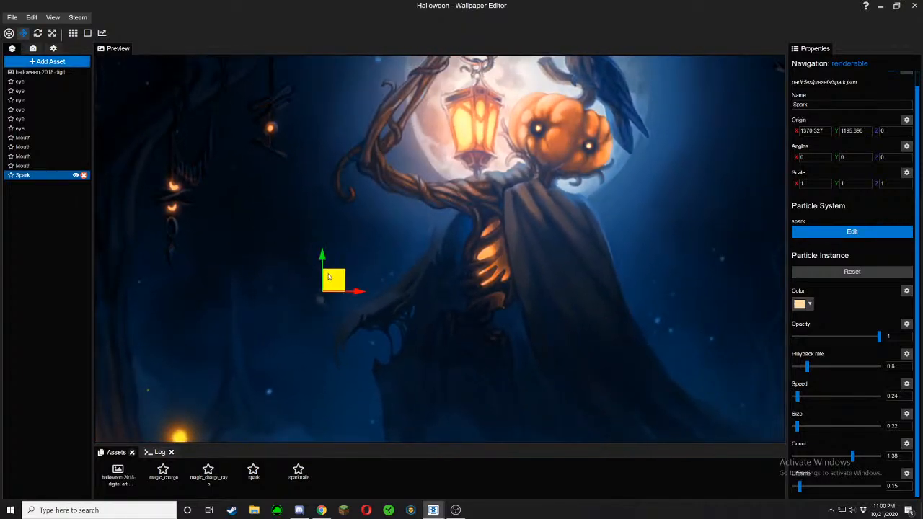
{"action": "left_click_drag", "start_coordinate": [334, 279], "coordinate": [548, 117]}
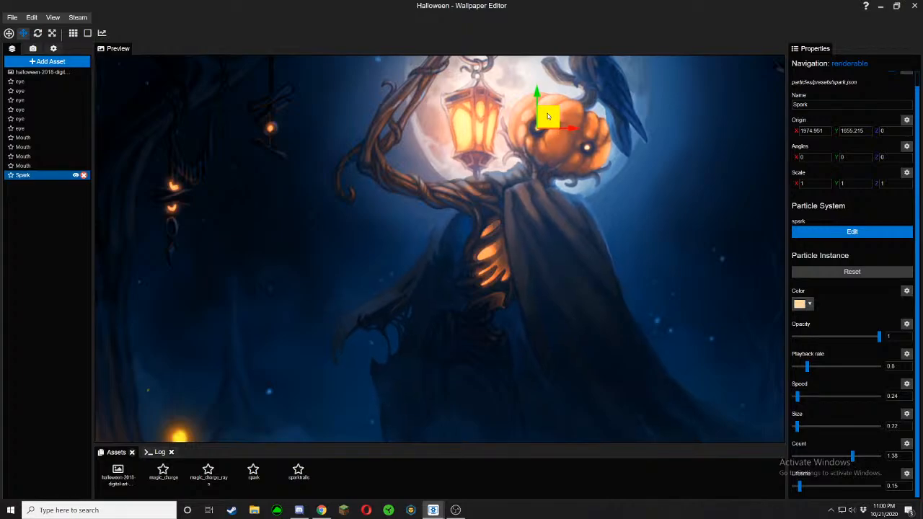
{"action": "left_click", "coordinate": [25, 38]}
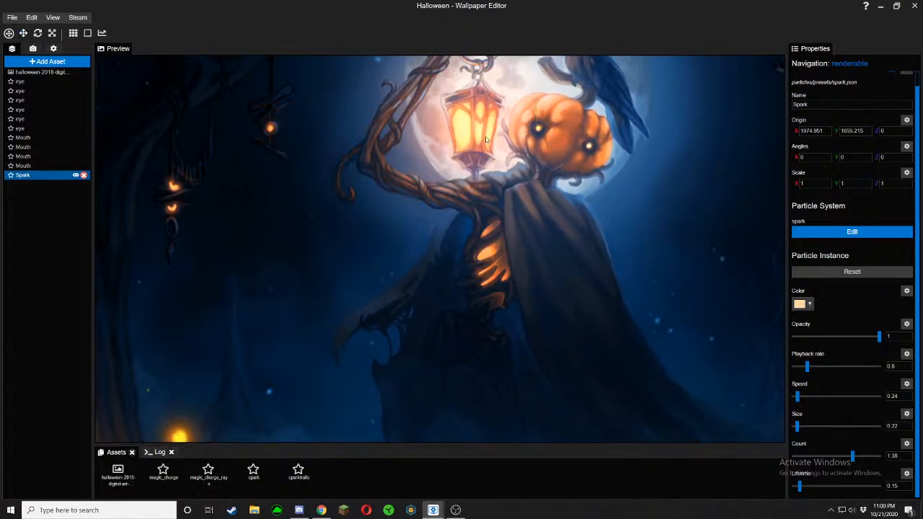
{"action": "scroll", "coordinate": [575, 85], "scroll_direction": "up", "scroll_amount": 8}
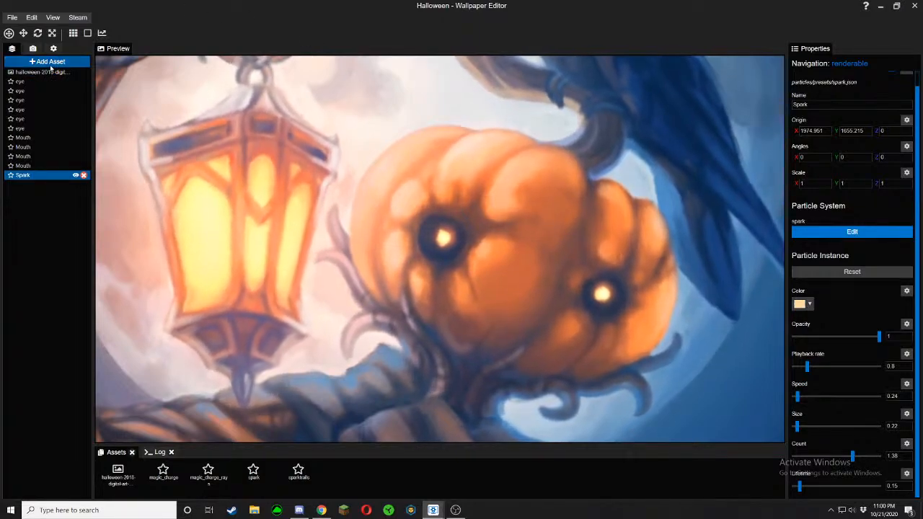
{"action": "key", "text": "ctrl+s"}
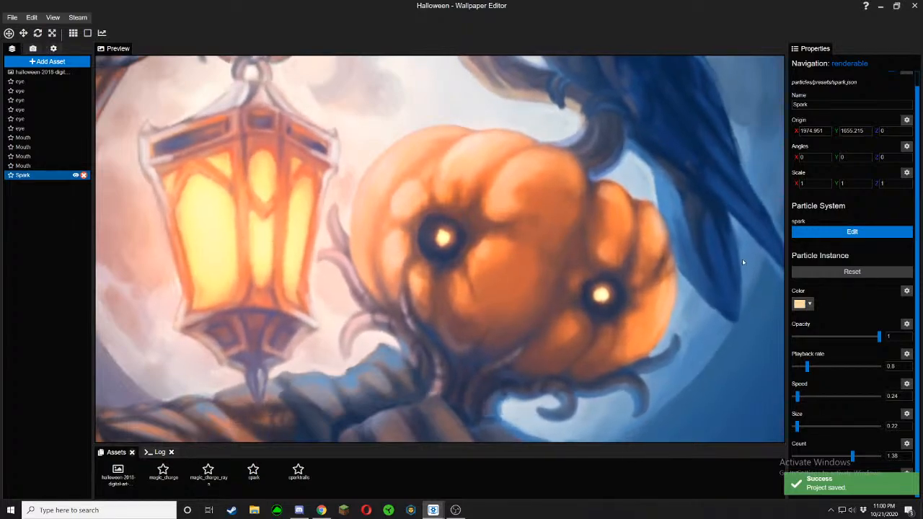
Edit the spark particle system, setting both the minimum and maximum of its Color random initializer to orange
{"action": "left_click", "coordinate": [851, 231]}
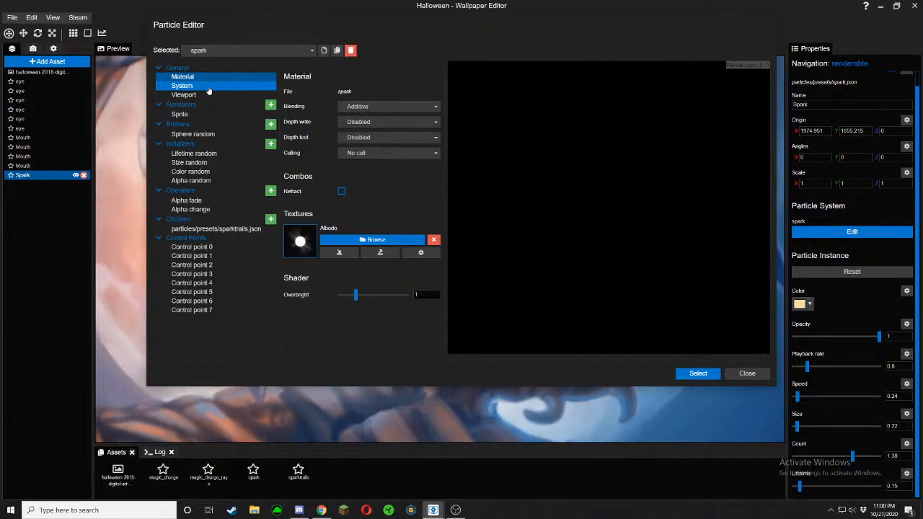
{"action": "left_click", "coordinate": [208, 88]}
{"action": "left_click", "coordinate": [206, 97]}
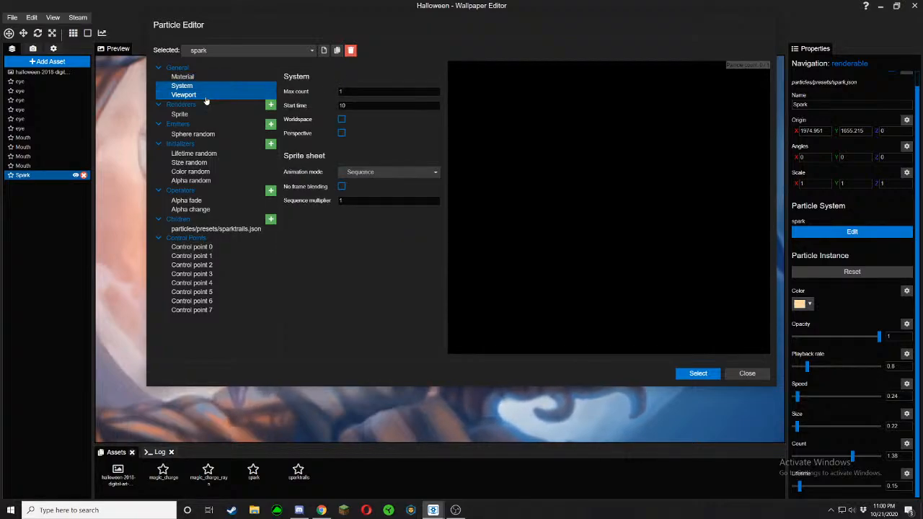
{"action": "left_click", "coordinate": [197, 115]}
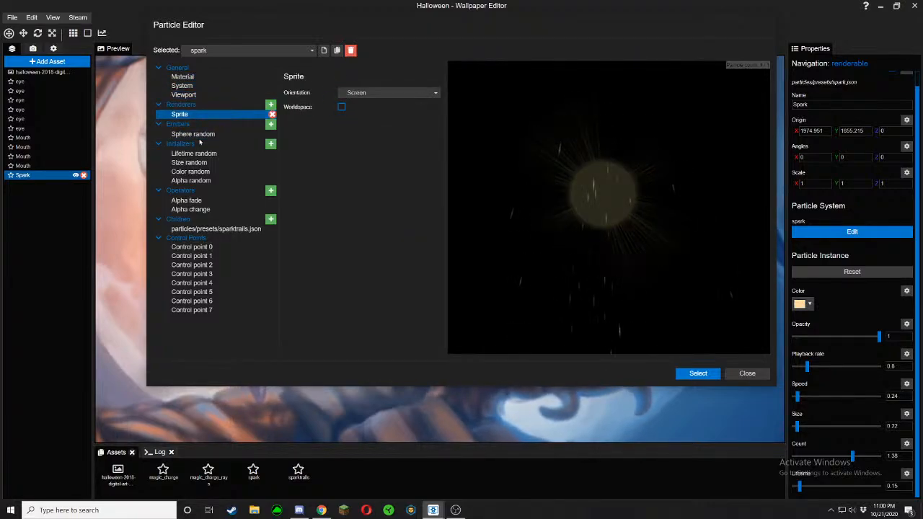
{"action": "left_click", "coordinate": [193, 134]}
{"action": "left_click", "coordinate": [195, 154]}
{"action": "left_click", "coordinate": [205, 164]}
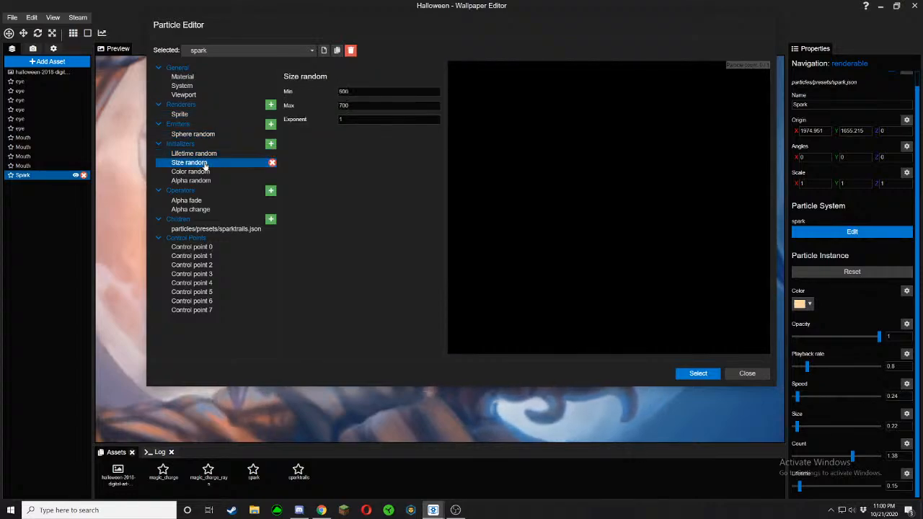
{"action": "left_click", "coordinate": [209, 174]}
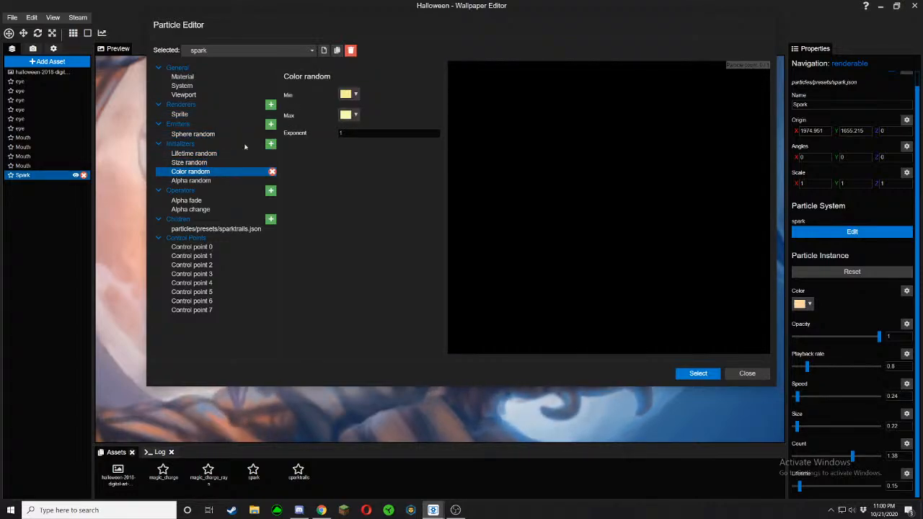
{"action": "left_click", "coordinate": [350, 95]}
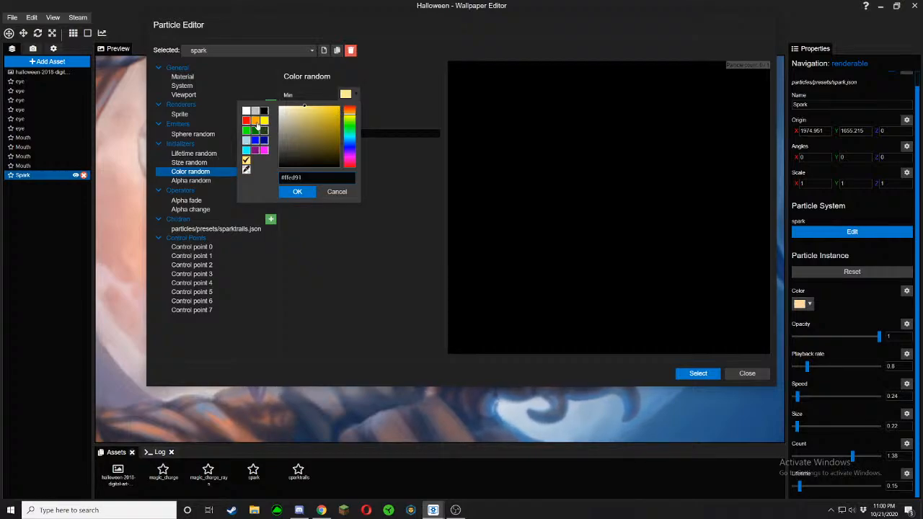
{"action": "left_click", "coordinate": [256, 121]}
{"action": "left_click", "coordinate": [309, 191]}
{"action": "left_click", "coordinate": [347, 115]}
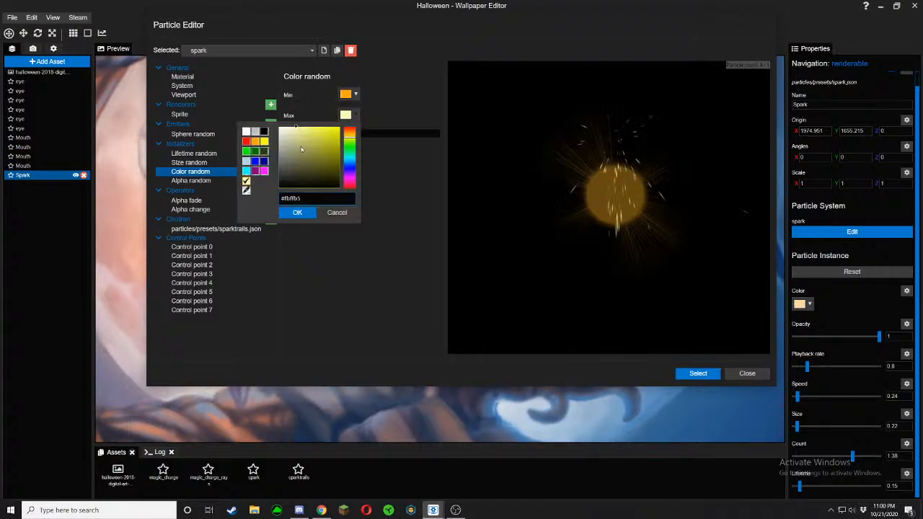
{"action": "left_click", "coordinate": [256, 141]}
{"action": "left_click", "coordinate": [304, 211]}
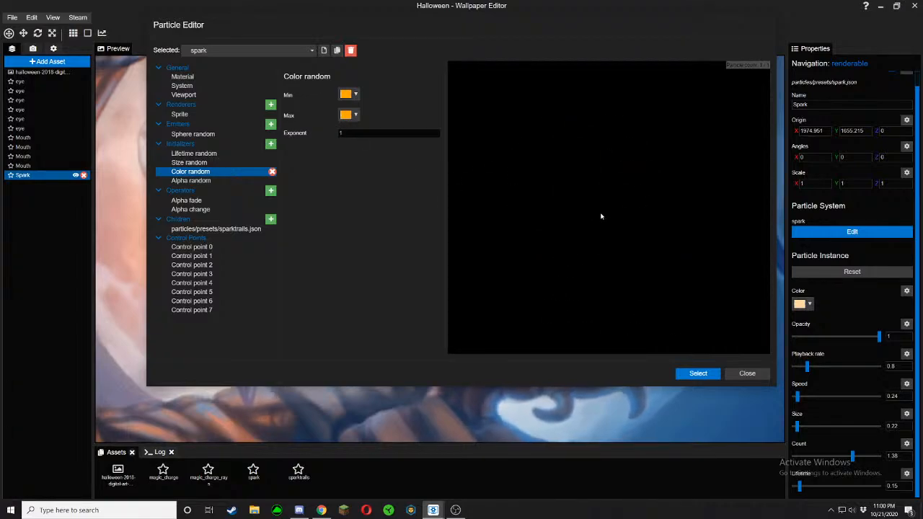
Apply the edited spark particle system, hide the Spark layer and save the project
{"action": "left_click", "coordinate": [216, 180]}
{"action": "left_click", "coordinate": [216, 200]}
{"action": "left_click", "coordinate": [218, 209]}
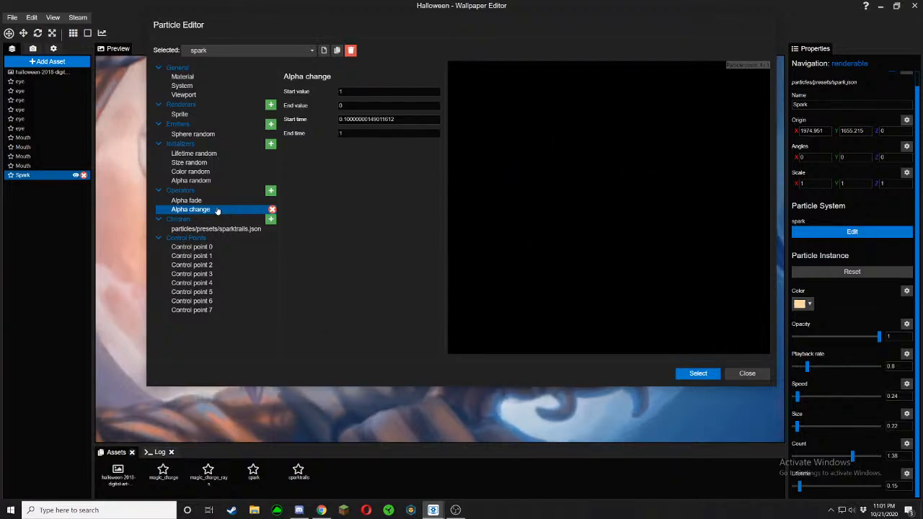
{"action": "left_click", "coordinate": [688, 374]}
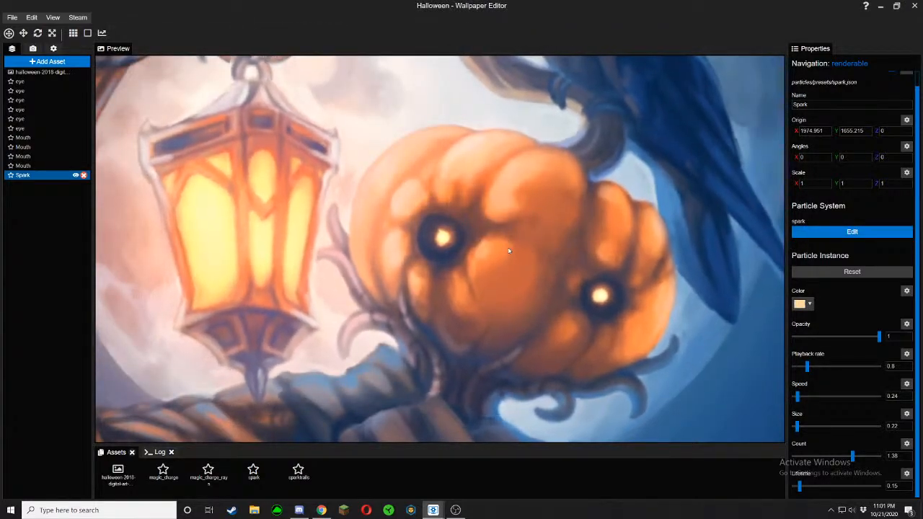
{"action": "scroll", "coordinate": [507, 250], "scroll_direction": "down", "scroll_amount": 2}
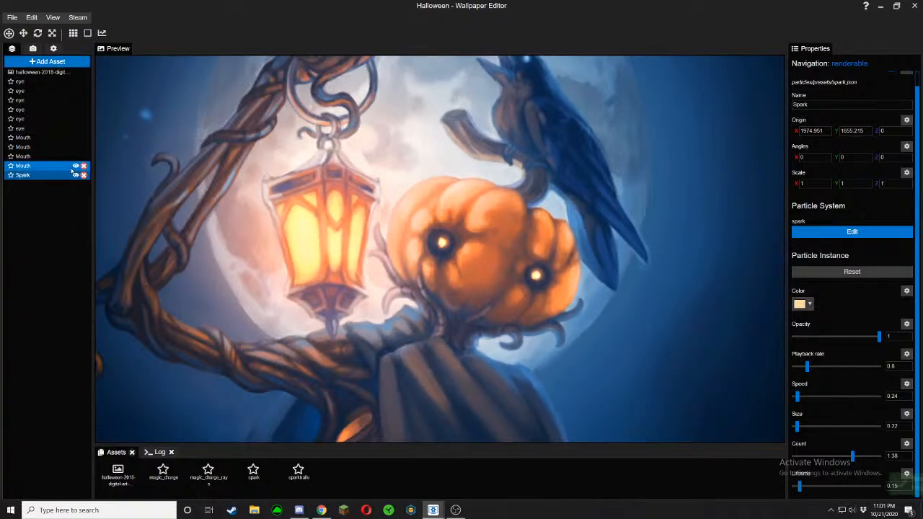
{"action": "key", "text": "ctrl+s"}
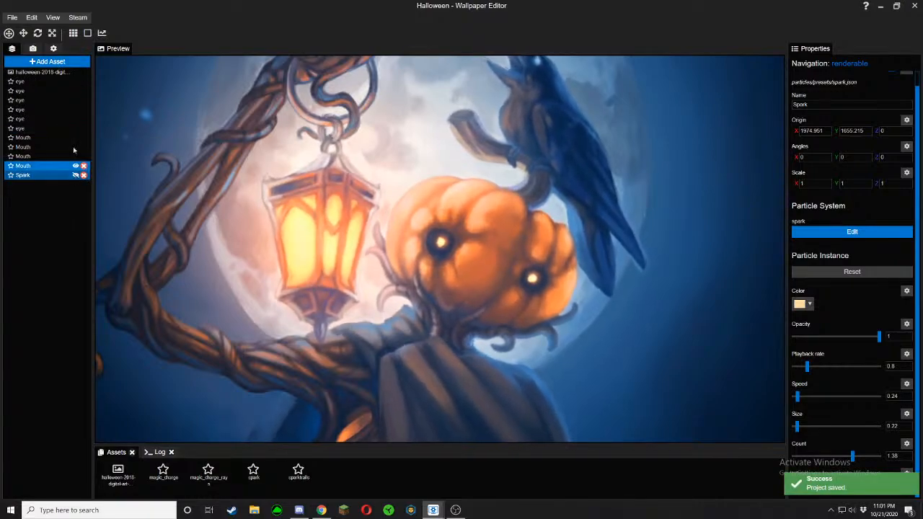
Add a Magic preset of the Sparkle type to the wallpaper
{"action": "left_click", "coordinate": [47, 62]}
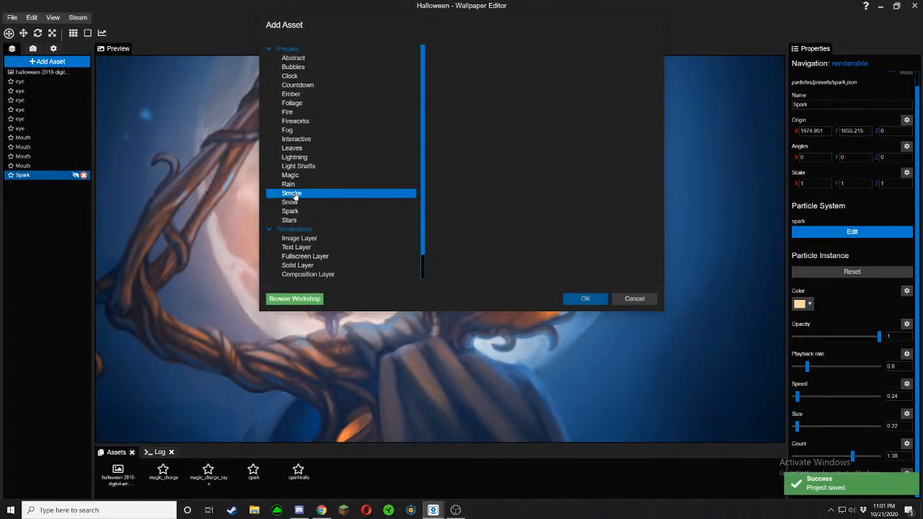
{"action": "left_click", "coordinate": [290, 175]}
{"action": "left_click", "coordinate": [482, 173]}
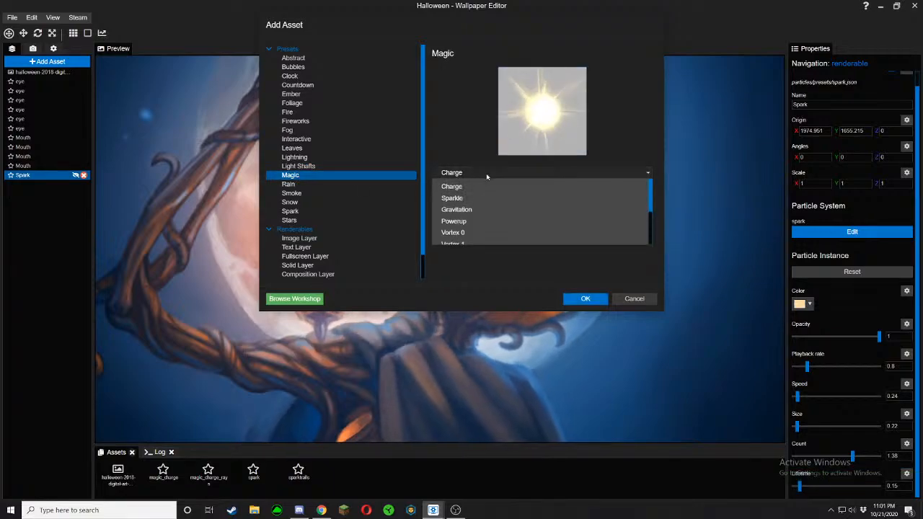
{"action": "left_click", "coordinate": [452, 198]}
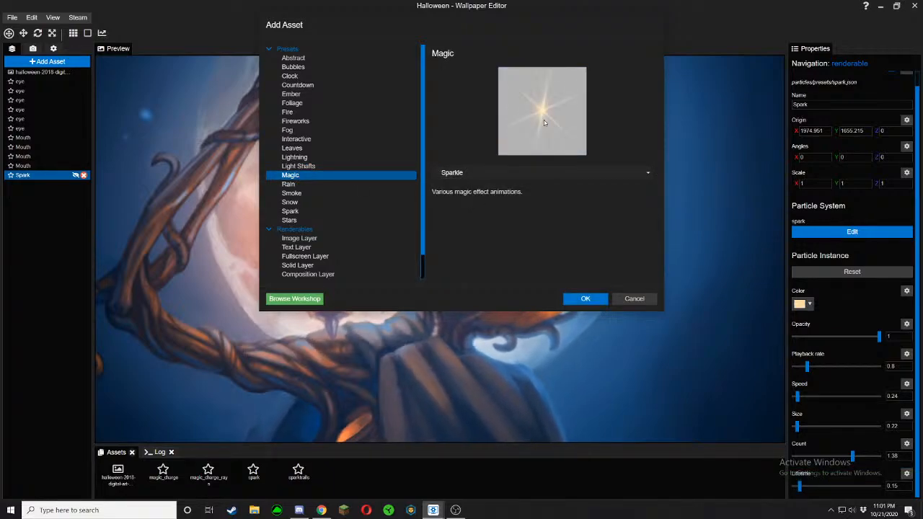
{"action": "left_click", "coordinate": [590, 297]}
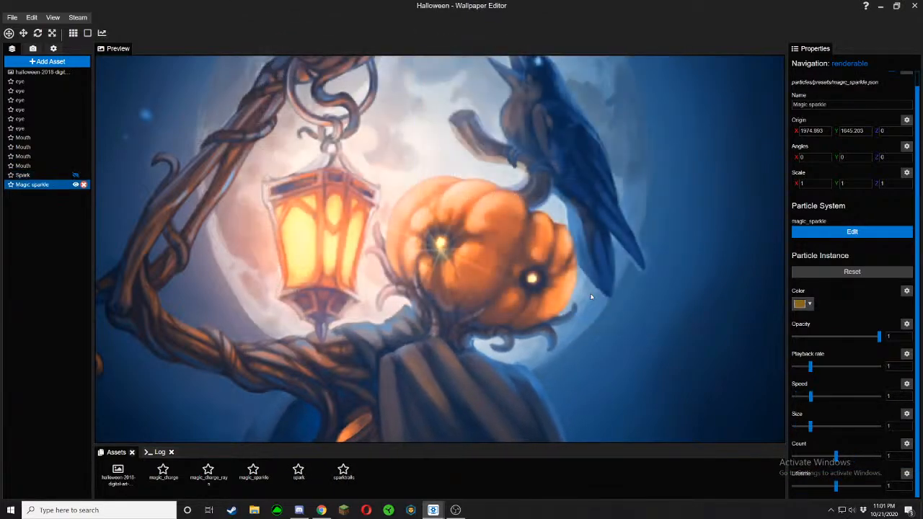
Move the Magic sparkle onto the dark sky beside the cloaked figure, at about X 2311, Y 1460
{"action": "left_click", "coordinate": [23, 32]}
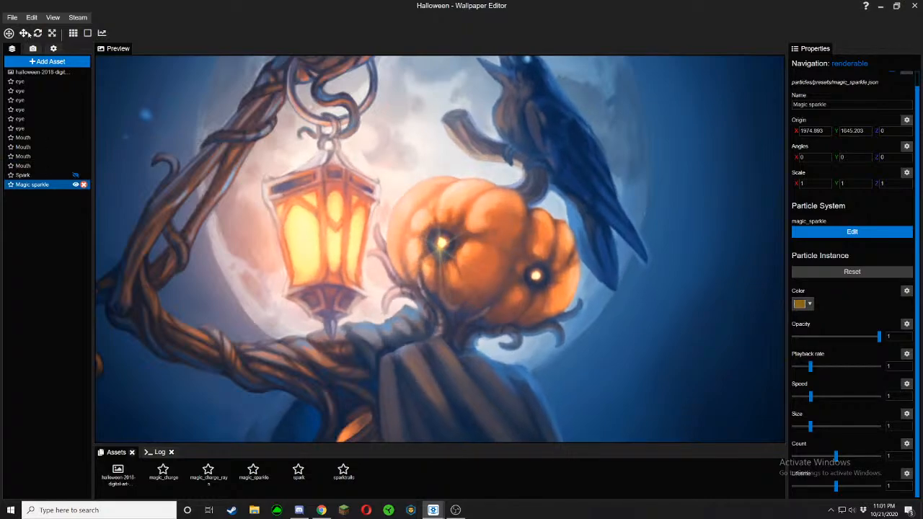
{"action": "left_click_drag", "start_coordinate": [450, 238], "coordinate": [498, 187]}
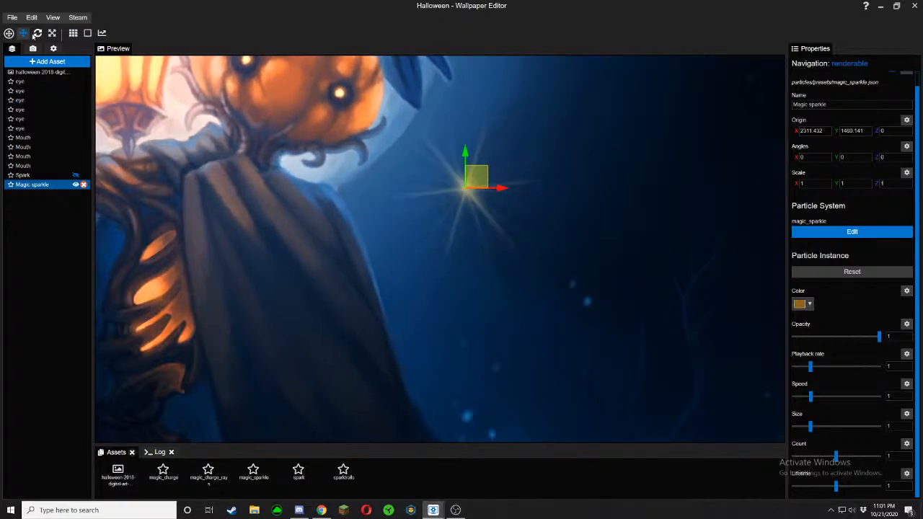
{"action": "left_click", "coordinate": [24, 33]}
{"action": "scroll", "coordinate": [412, 193], "scroll_direction": "up", "scroll_amount": 5}
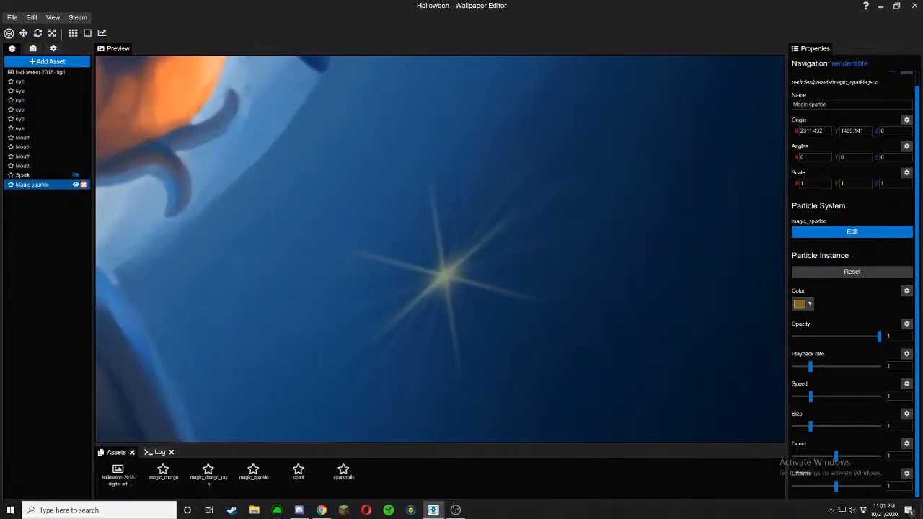
Save the project and set the Magic sparkle's playback rate to 0.4, size to 0.69, count to 0.22 and lifetime to 0.26
{"action": "scroll", "coordinate": [624, 261], "scroll_direction": "down", "scroll_amount": 3}
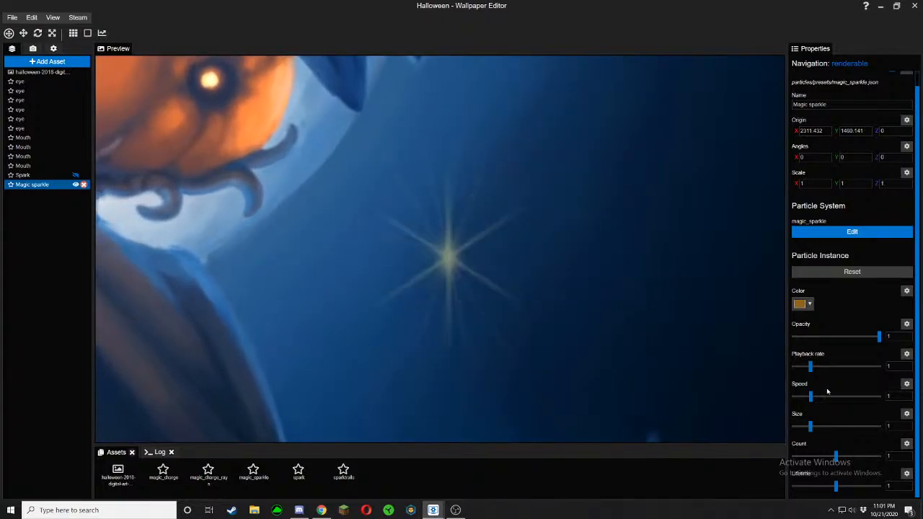
{"action": "key", "text": "ctrl+s"}
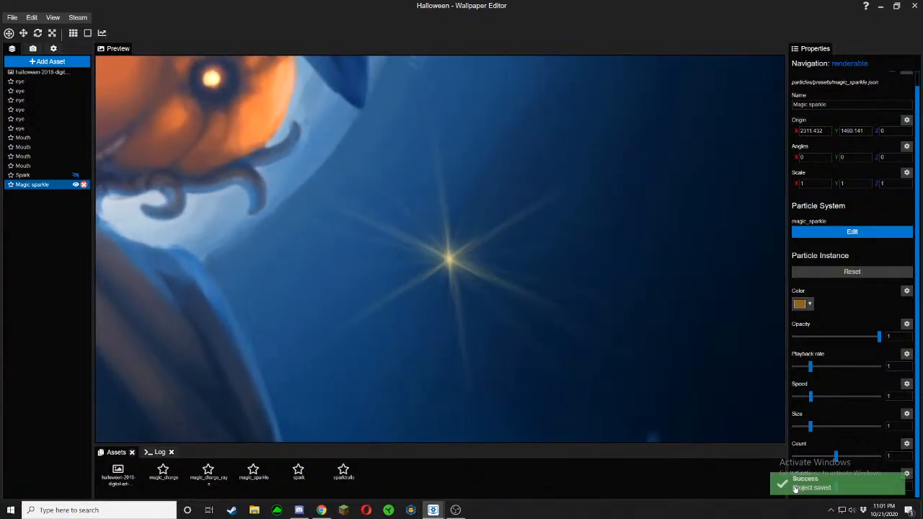
{"action": "left_click_drag", "start_coordinate": [835, 456], "coordinate": [870, 458]}
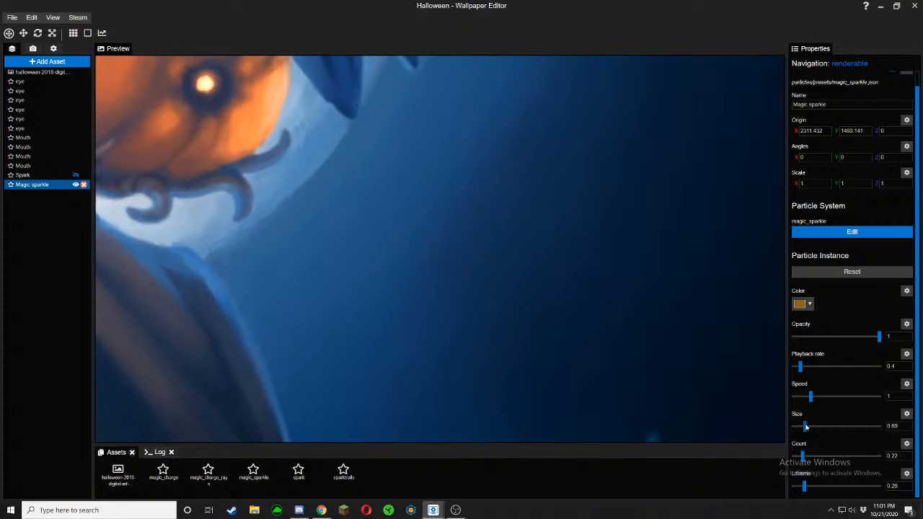
Replace the magic_sparkle material's albedo texture with flare_0, apply the particle system and set the particle's size to 0.27
{"action": "left_click", "coordinate": [818, 233]}
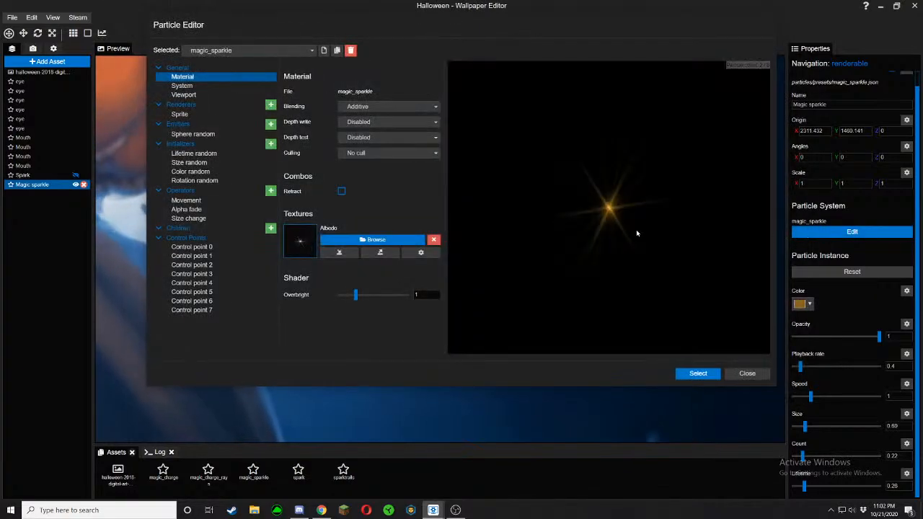
{"action": "left_click", "coordinate": [373, 241]}
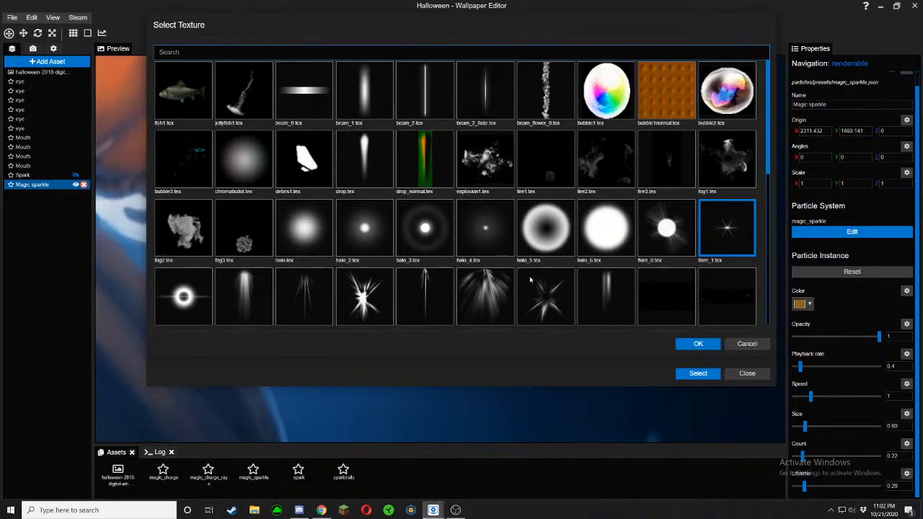
{"action": "left_click", "coordinate": [666, 238]}
{"action": "left_click", "coordinate": [696, 346]}
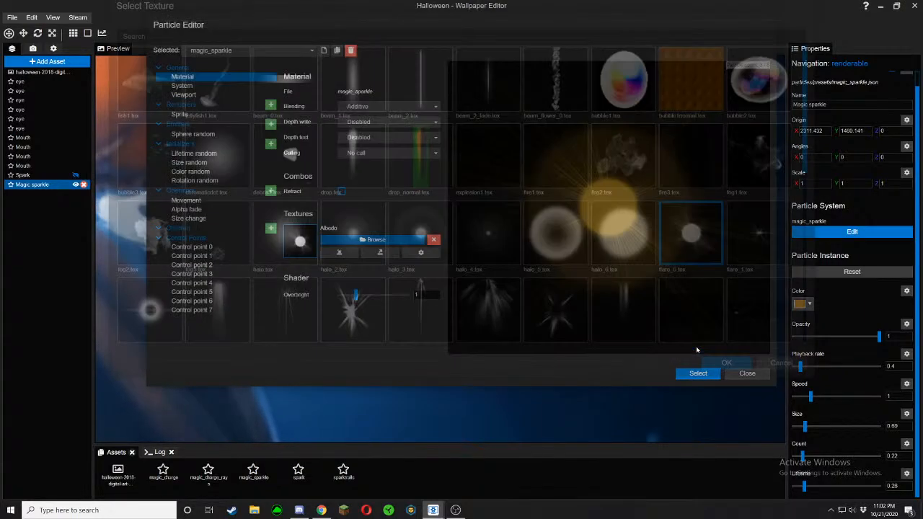
{"action": "left_click", "coordinate": [696, 372]}
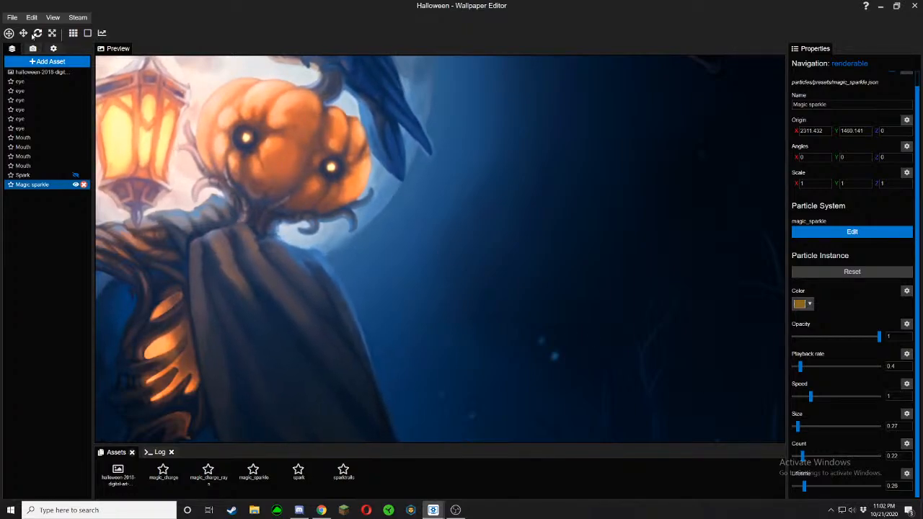
Move the Magic sparkle onto the pumpkin eye nearest the lantern, at about X 1976, Y 1656
{"action": "left_click", "coordinate": [24, 33]}
{"action": "left_click_drag", "start_coordinate": [457, 241], "coordinate": [258, 127]}
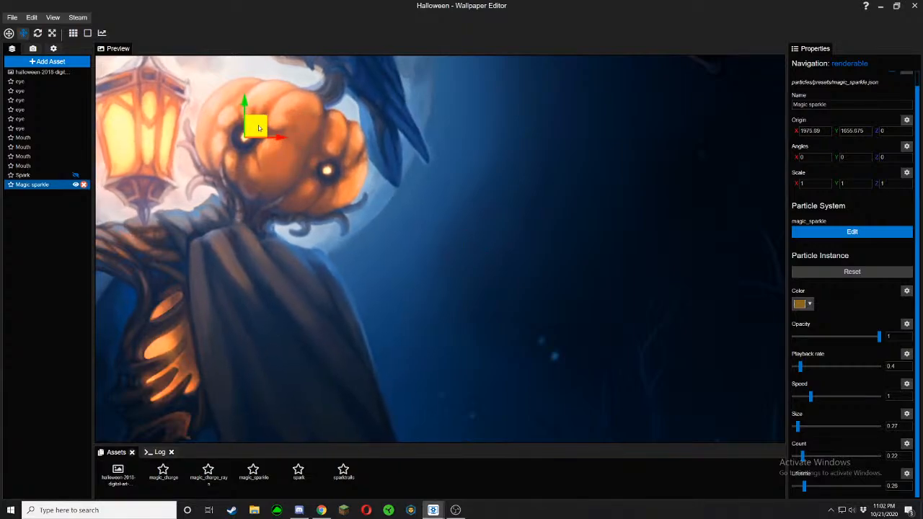
Set the Magic sparkle's color to #ffb800, opacity to 0.76, size to 0.38 and playback rate to 0.25, and save the project
{"action": "left_click", "coordinate": [24, 33]}
{"action": "left_click_drag", "start_coordinate": [289, 180], "coordinate": [431, 283]}
{"action": "scroll", "coordinate": [431, 283], "scroll_direction": "up", "scroll_amount": 5}
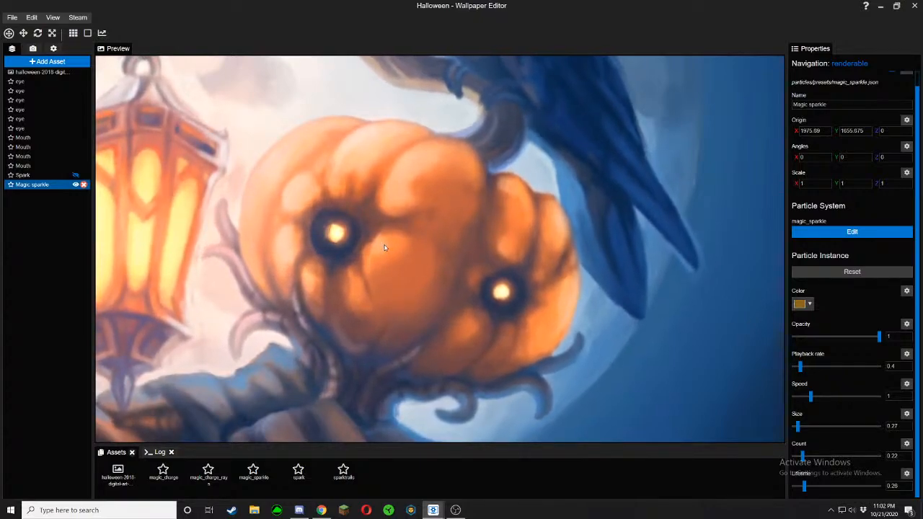
{"action": "left_click", "coordinate": [800, 304]}
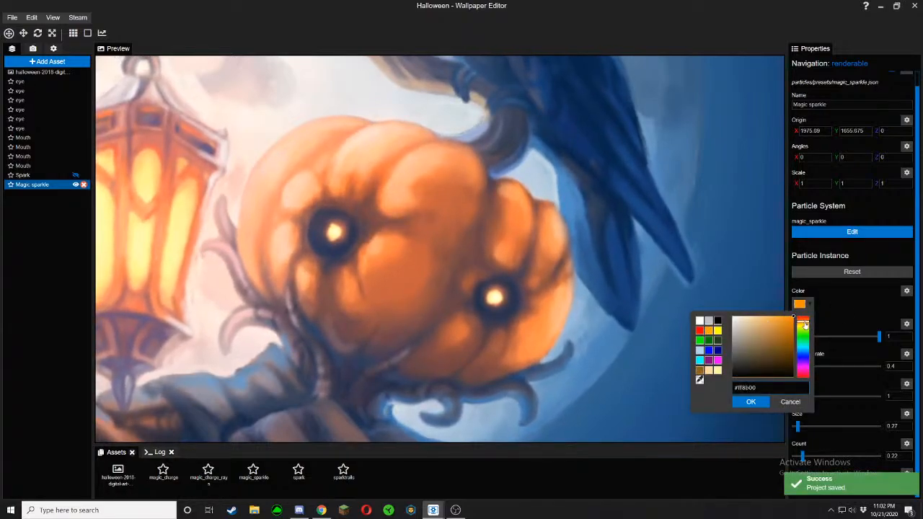
{"action": "left_click_drag", "start_coordinate": [804, 326], "coordinate": [805, 327]}
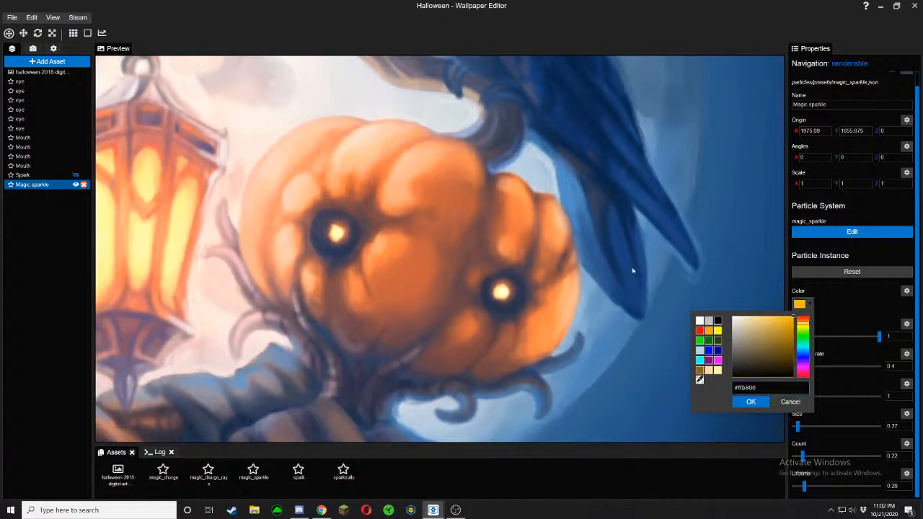
{"action": "left_click", "coordinate": [763, 402]}
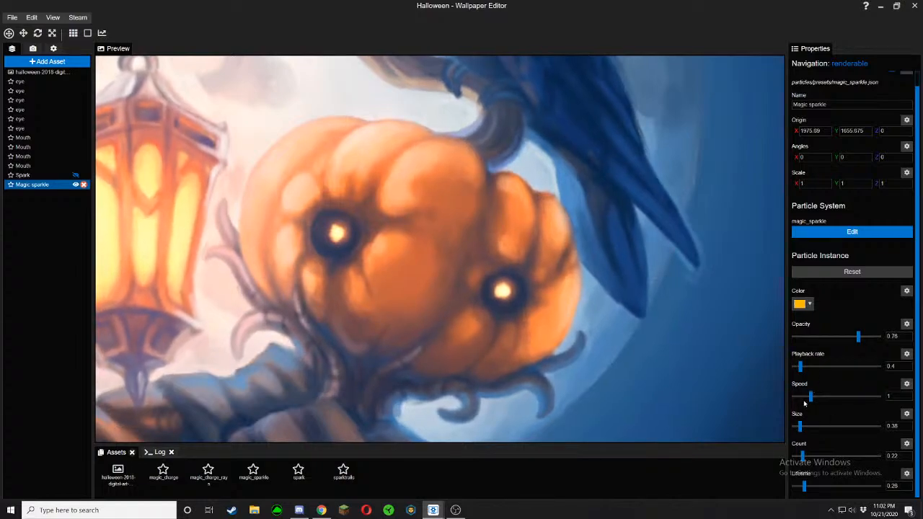
{"action": "left_click_drag", "start_coordinate": [801, 366], "coordinate": [798, 368]}
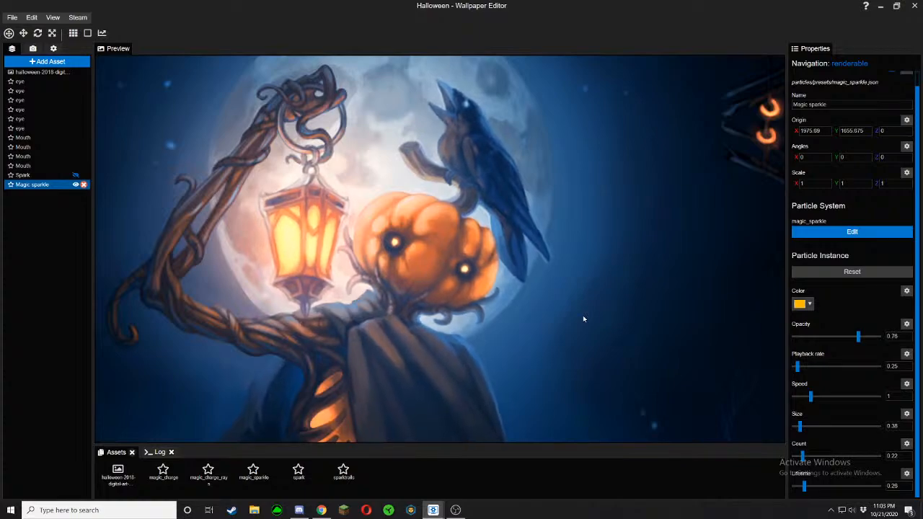
{"action": "key", "text": "ctrl+s"}
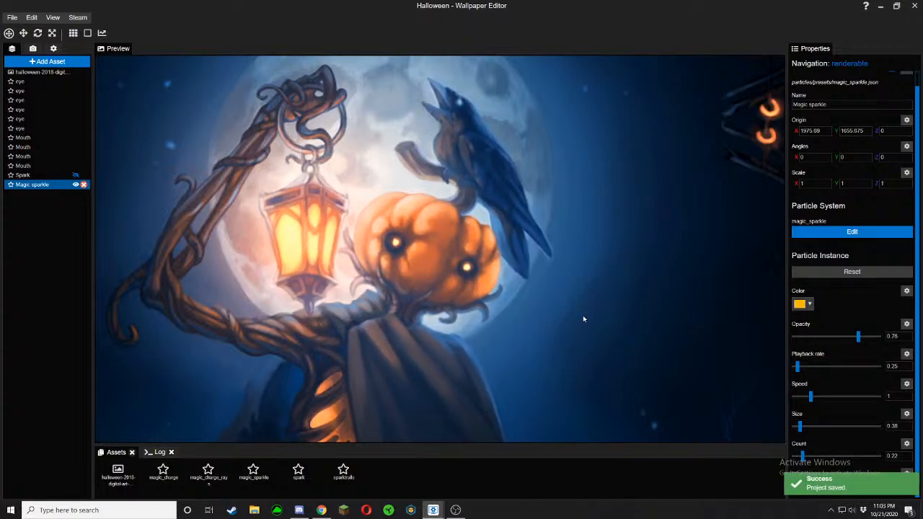
Delete the hidden Spark layer and save the project
{"action": "left_click", "coordinate": [81, 167], "text": "ctrl"}
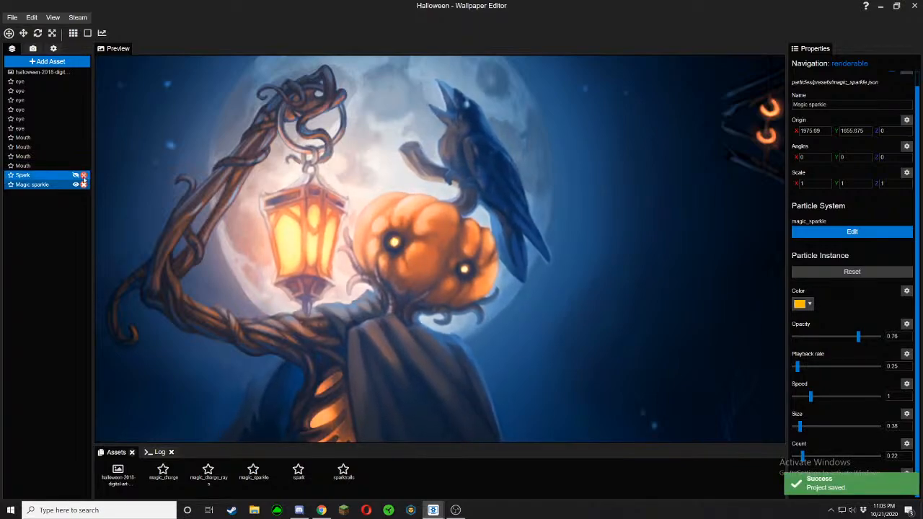
{"action": "left_click", "coordinate": [84, 175]}
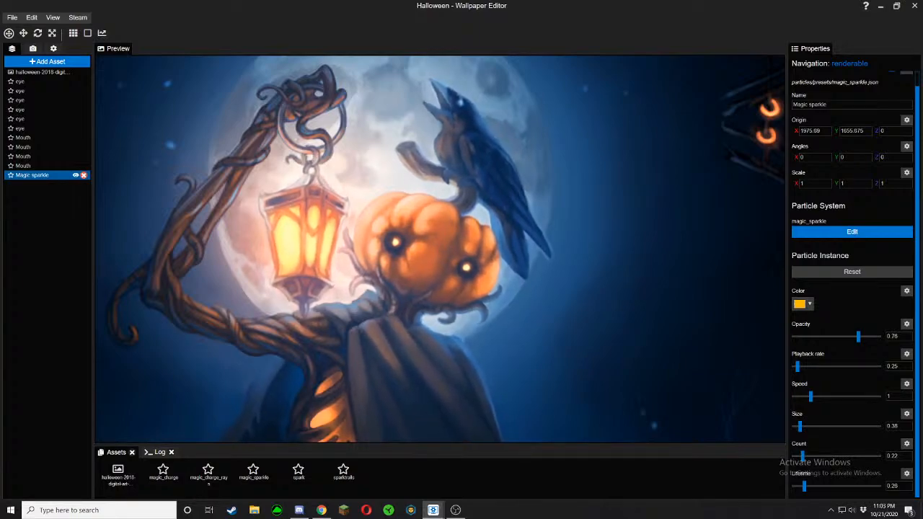
{"action": "key", "text": "ctrl+s"}
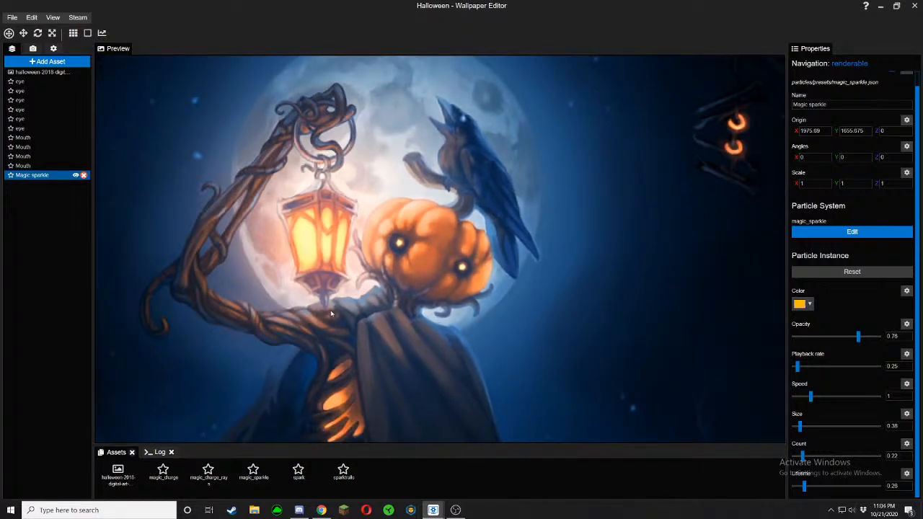
Duplicate the Magic sparkle, move the copy onto the pumpkin head's other eye at about X 2115, Y 1601, and save the project
{"action": "right_click", "coordinate": [34, 181]}
{"action": "left_click", "coordinate": [70, 273]}
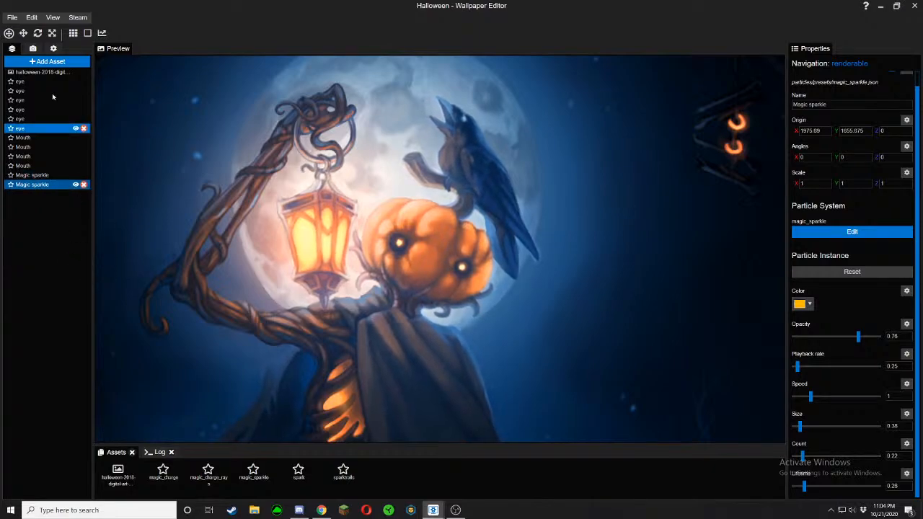
{"action": "left_click", "coordinate": [23, 32]}
{"action": "left_click_drag", "start_coordinate": [408, 216], "coordinate": [476, 252]}
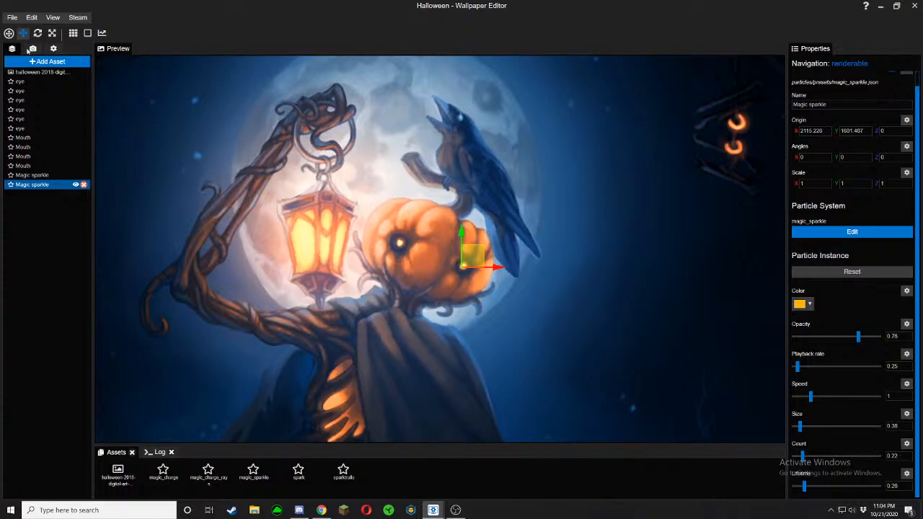
{"action": "left_click", "coordinate": [26, 35]}
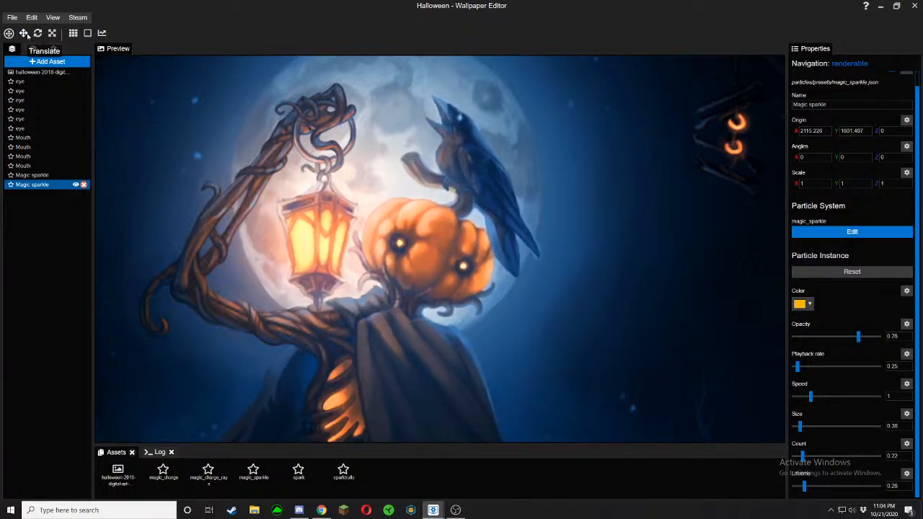
{"action": "key", "text": "ctrl+s"}
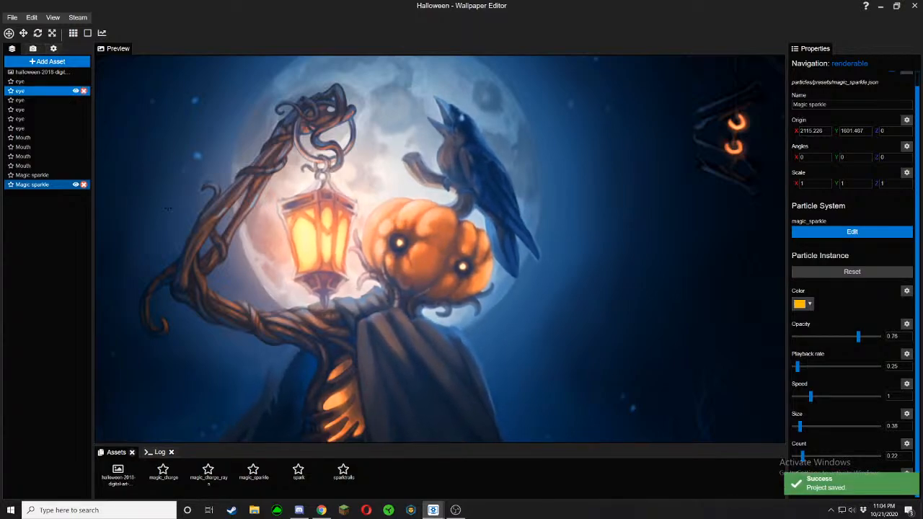
Compare the particle settings of the eye layers on the grass pumpkins with those of the Mouth and Magic sparkle layers
{"action": "scroll", "coordinate": [344, 274], "scroll_direction": "down", "scroll_amount": 3}
{"action": "left_click_drag", "start_coordinate": [344, 274], "coordinate": [356, 198]}
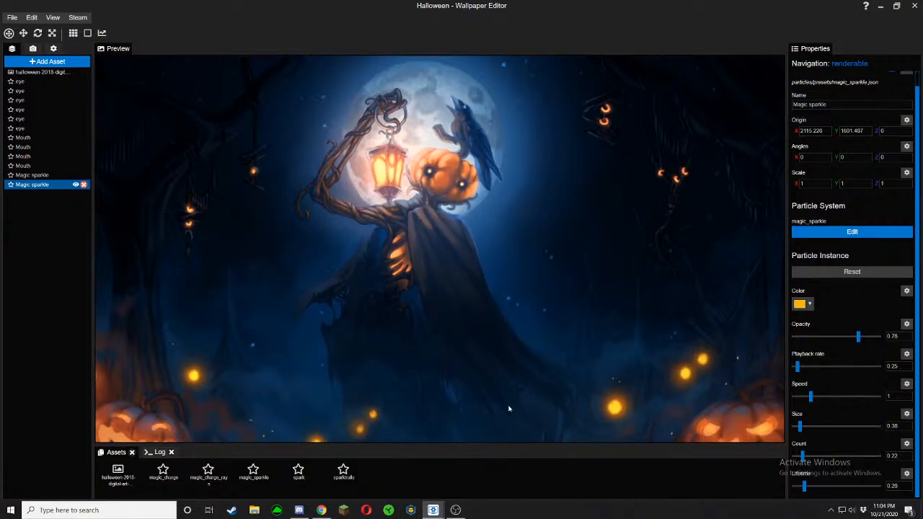
{"action": "scroll", "coordinate": [508, 409], "scroll_direction": "up", "scroll_amount": 5}
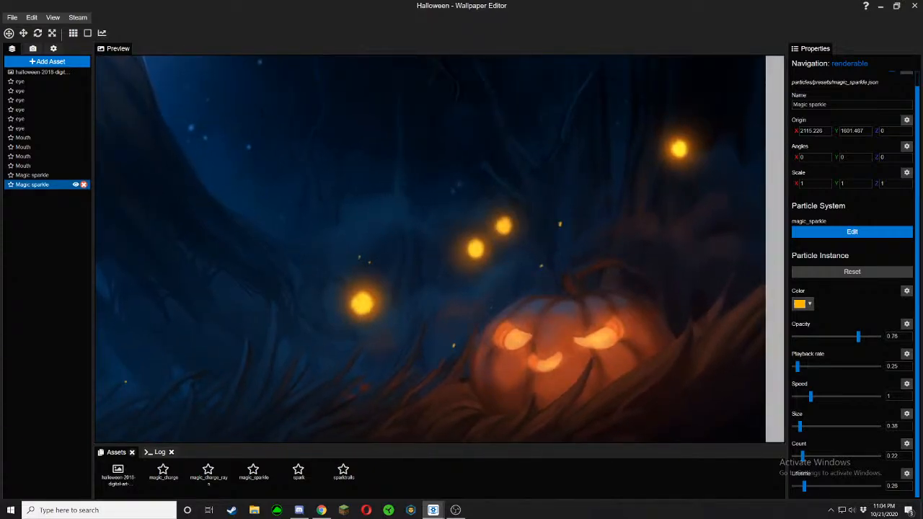
{"action": "left_click", "coordinate": [33, 100]}
{"action": "left_click", "coordinate": [33, 109], "text": "ctrl"}
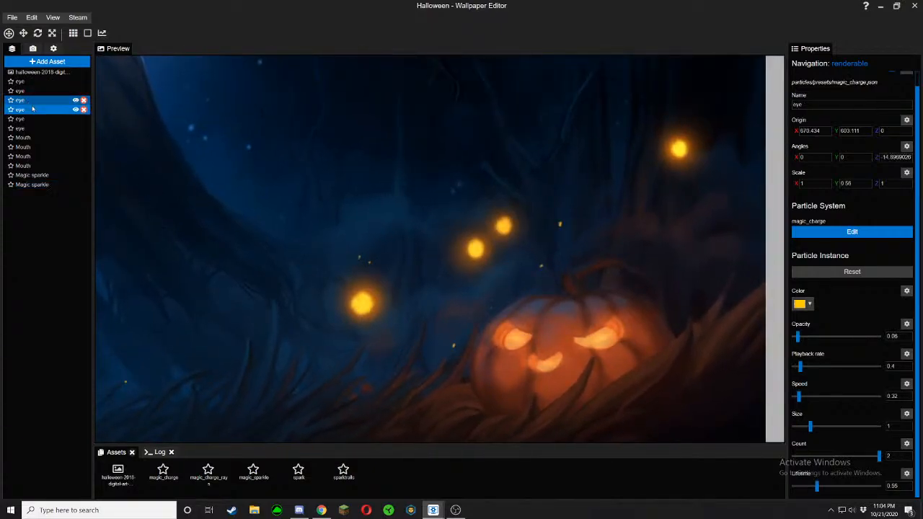
{"action": "left_click", "coordinate": [33, 108]}
{"action": "left_click", "coordinate": [33, 119]}
{"action": "left_click", "coordinate": [39, 176], "text": "ctrl"}
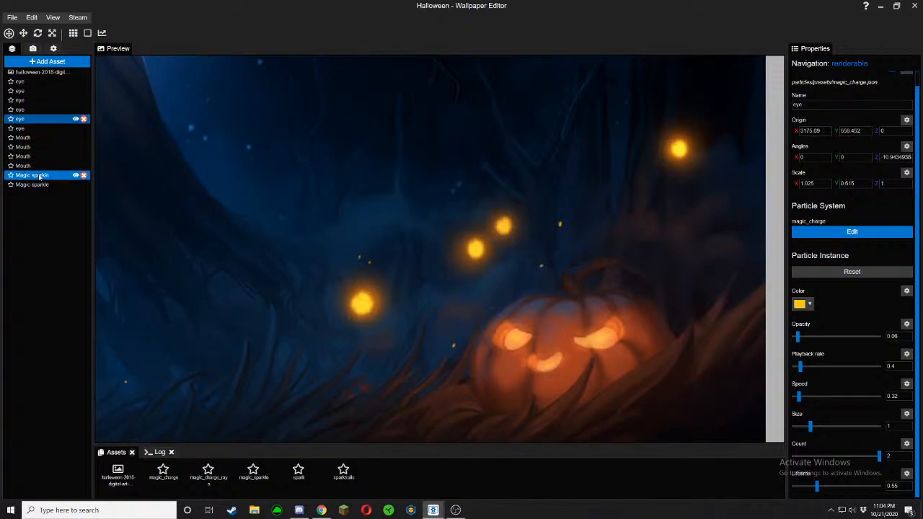
{"action": "left_click", "coordinate": [40, 176]}
{"action": "left_click", "coordinate": [30, 139]}
{"action": "left_click", "coordinate": [29, 119]}
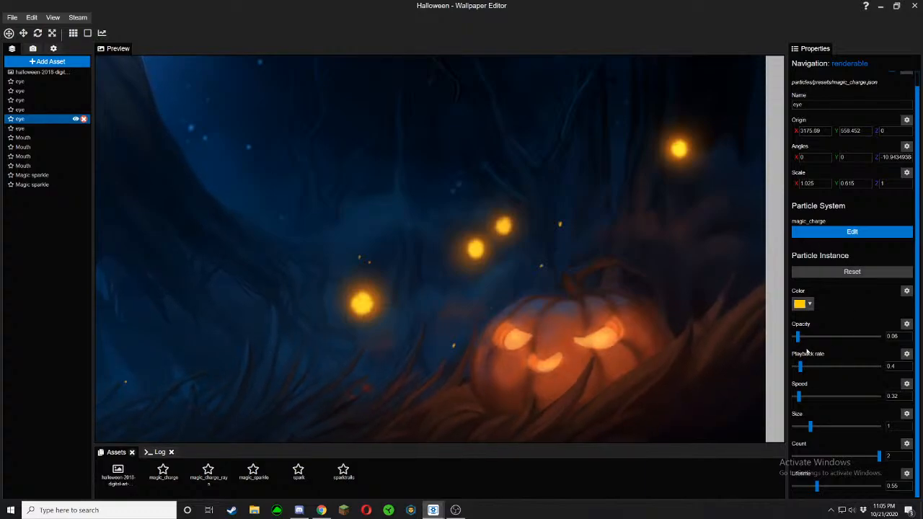
{"action": "left_click", "coordinate": [37, 112], "text": "ctrl"}
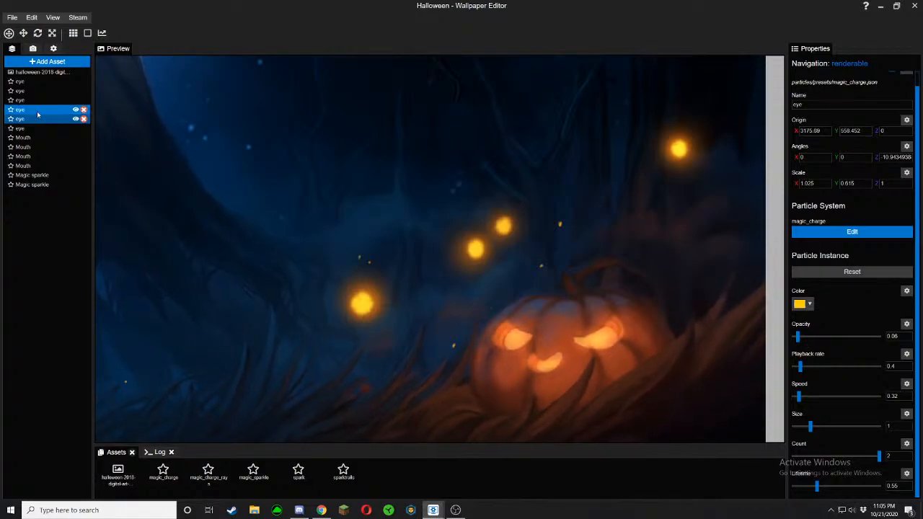
{"action": "left_click", "coordinate": [37, 113]}
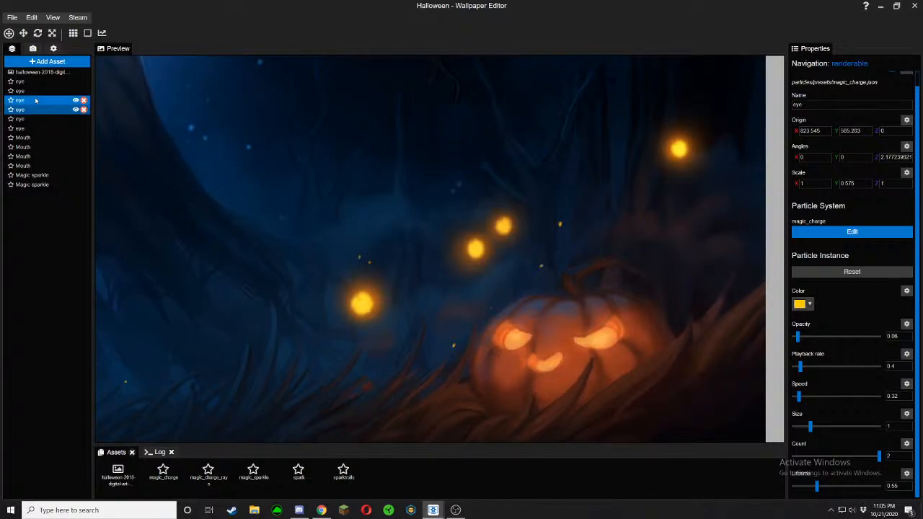
{"action": "left_click", "coordinate": [36, 102]}
{"action": "left_click", "coordinate": [35, 91]}
{"action": "left_click", "coordinate": [38, 103]}
{"action": "left_click", "coordinate": [39, 111]}
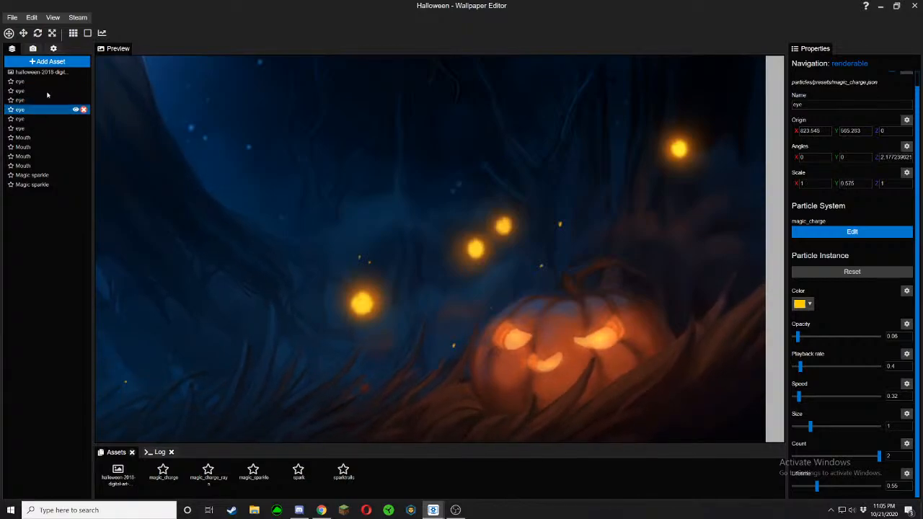
Replace the magic_charge material's albedo texture with halo_6, working from the last eye layer, and apply the particle system
{"action": "left_click", "coordinate": [23, 32]}
{"action": "left_click", "coordinate": [28, 138]}
{"action": "left_click", "coordinate": [33, 148], "text": "ctrl"}
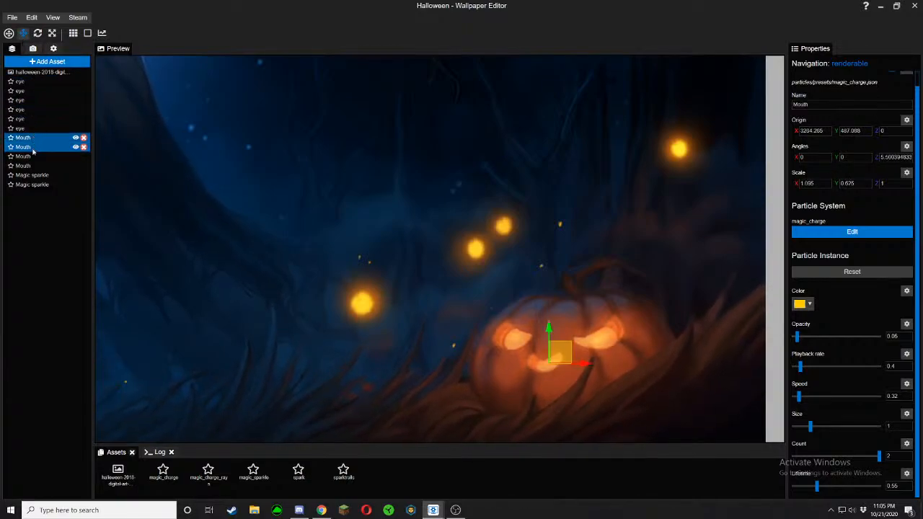
{"action": "left_click", "coordinate": [32, 149]}
{"action": "left_click", "coordinate": [28, 131]}
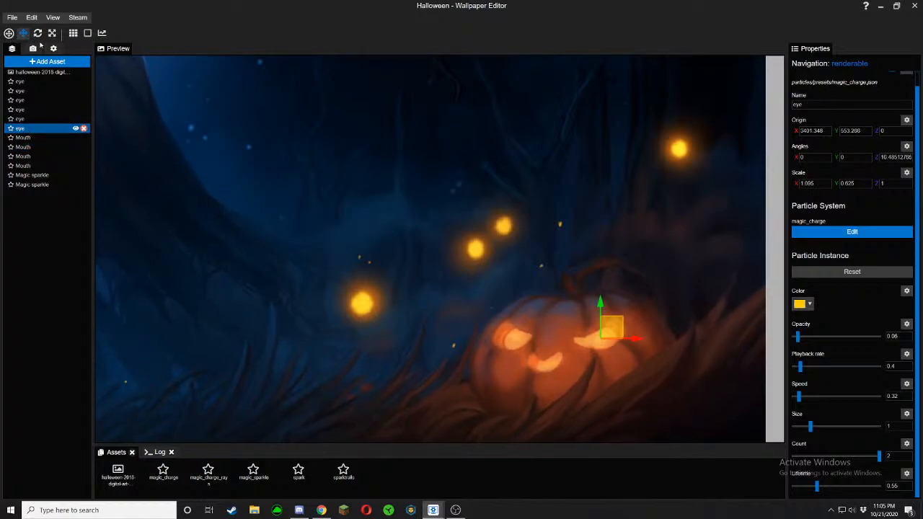
{"action": "left_click", "coordinate": [832, 233]}
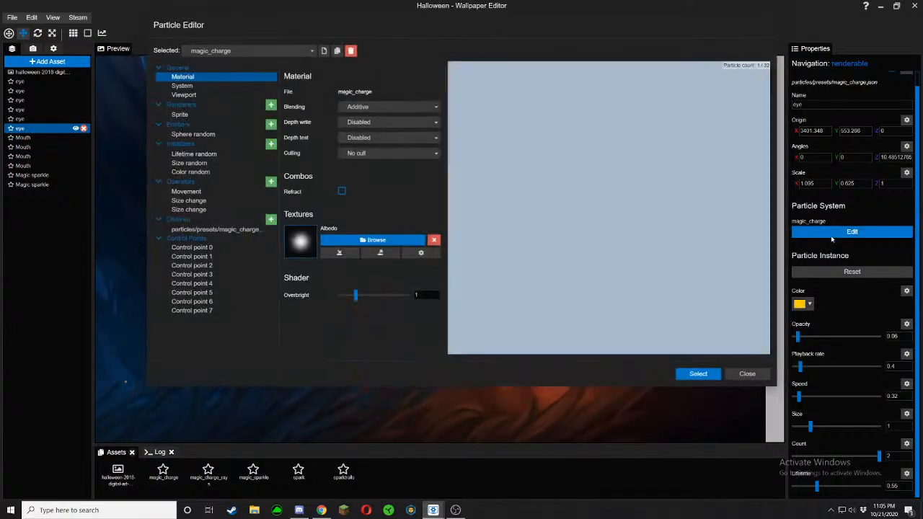
{"action": "left_click", "coordinate": [362, 240]}
{"action": "left_click", "coordinate": [620, 241]}
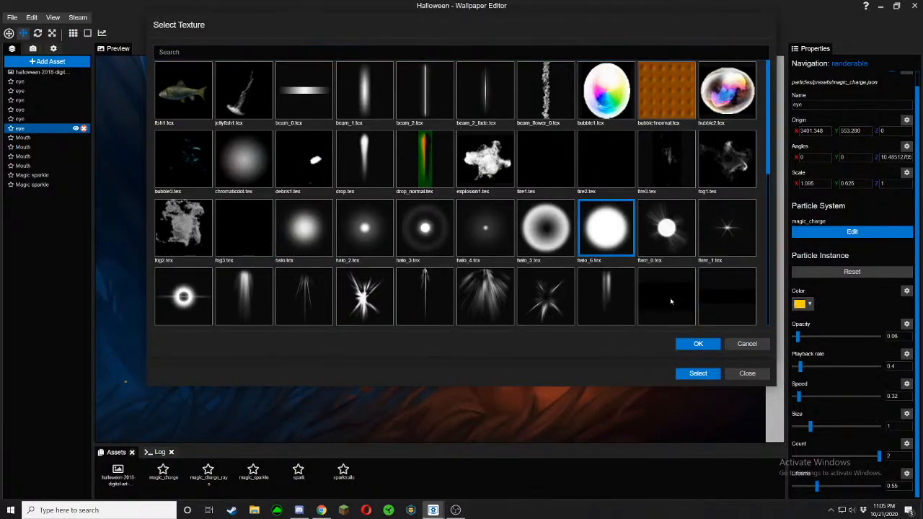
{"action": "left_click", "coordinate": [698, 344]}
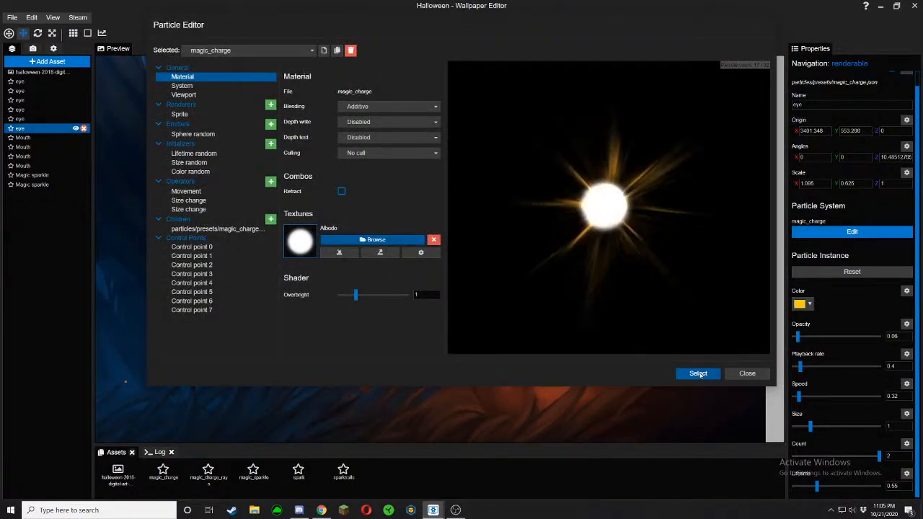
{"action": "left_click", "coordinate": [698, 374]}
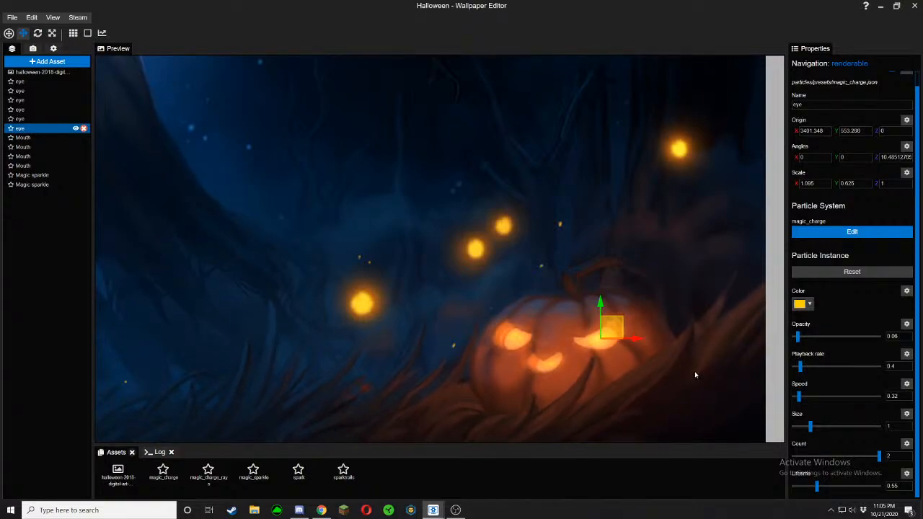
Save the project, set the magic_charge Size random initializer's minimum to 450 and apply the particle system
{"action": "left_click", "coordinate": [839, 234]}
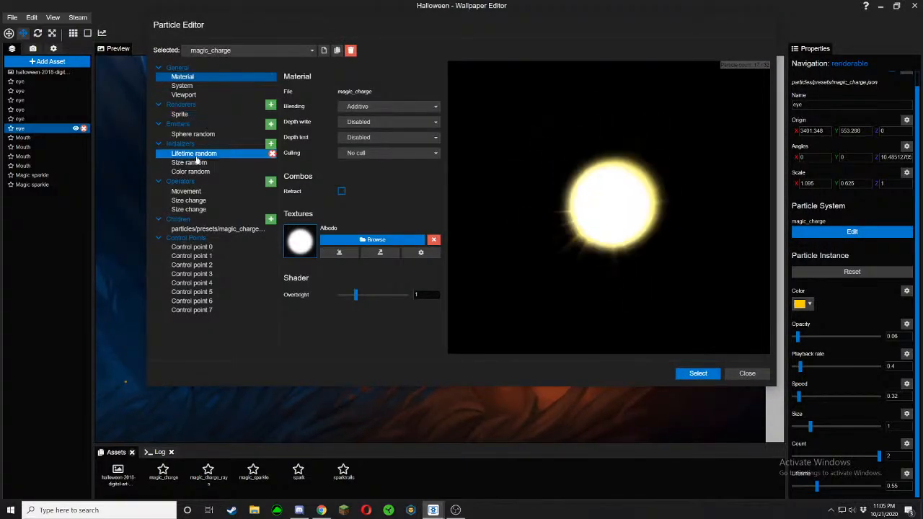
{"action": "left_click", "coordinate": [195, 155]}
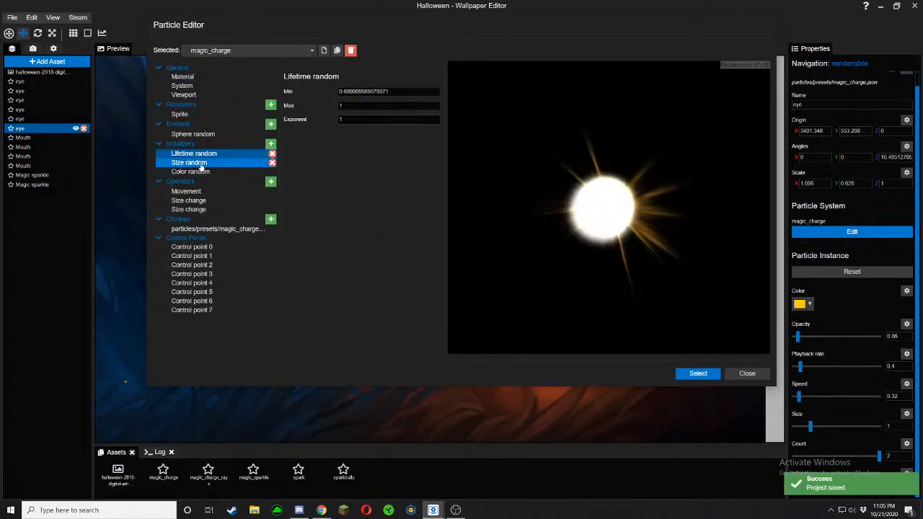
{"action": "left_click", "coordinate": [202, 163]}
{"action": "left_click", "coordinate": [283, 88]}
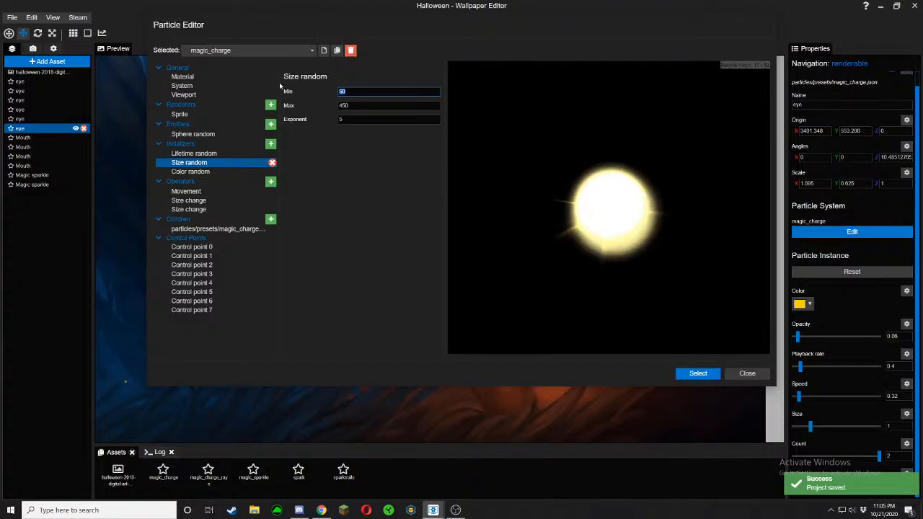
{"action": "type", "text": "450"}
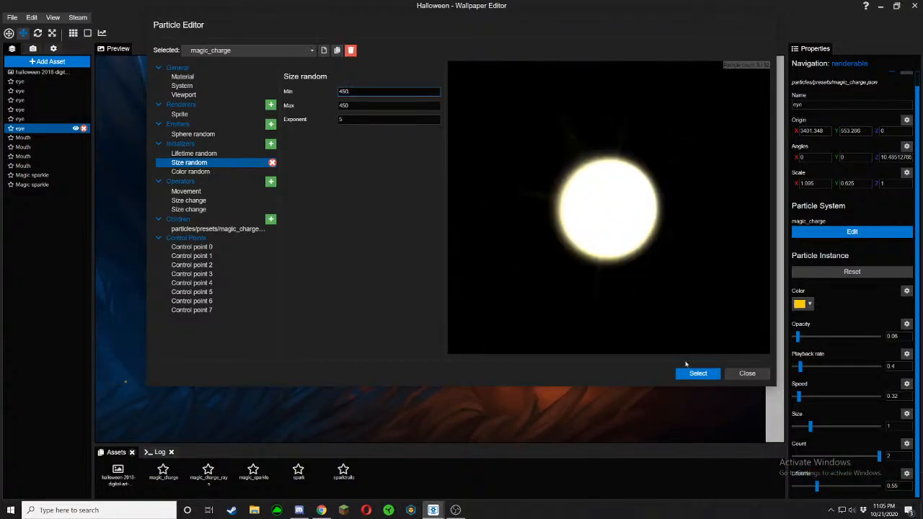
{"action": "left_click", "coordinate": [699, 374]}
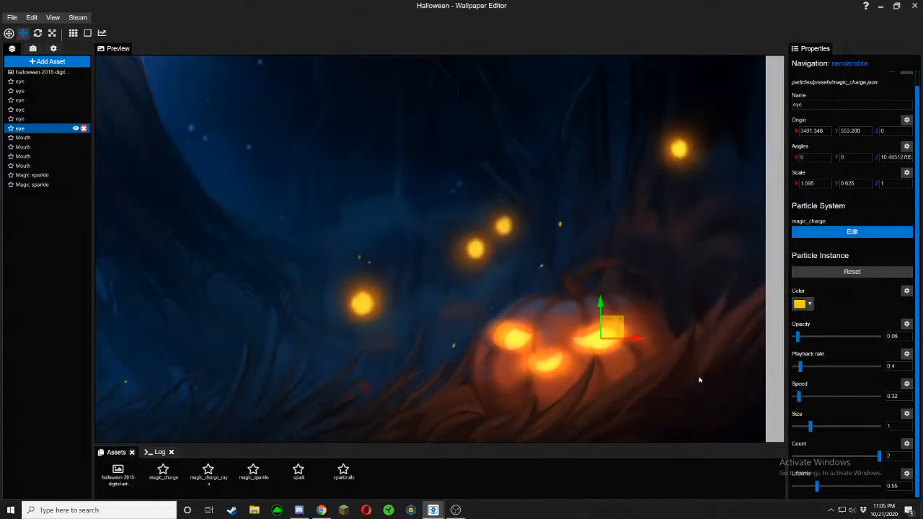
{"action": "scroll", "coordinate": [550, 356], "scroll_direction": "down", "scroll_amount": 2}
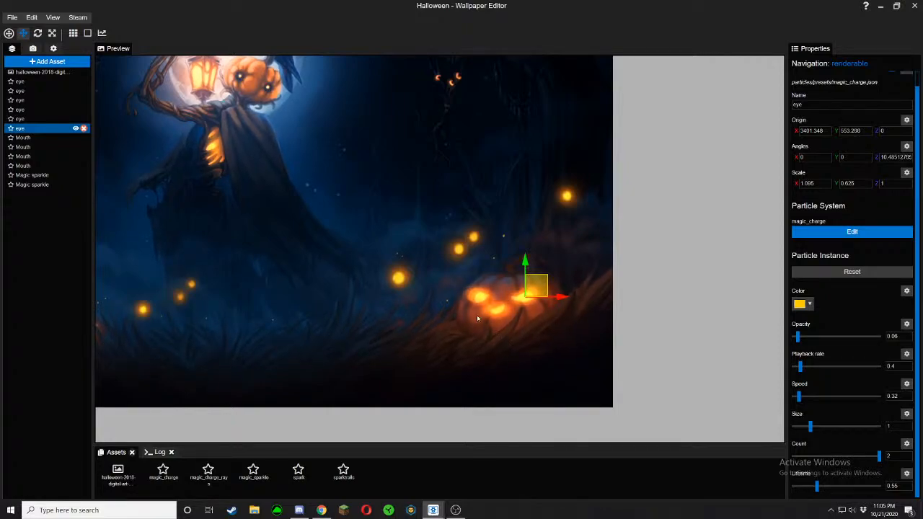
{"action": "left_click_drag", "start_coordinate": [476, 317], "coordinate": [661, 500]}
{"action": "scroll", "coordinate": [476, 317], "scroll_direction": "up", "scroll_amount": 5}
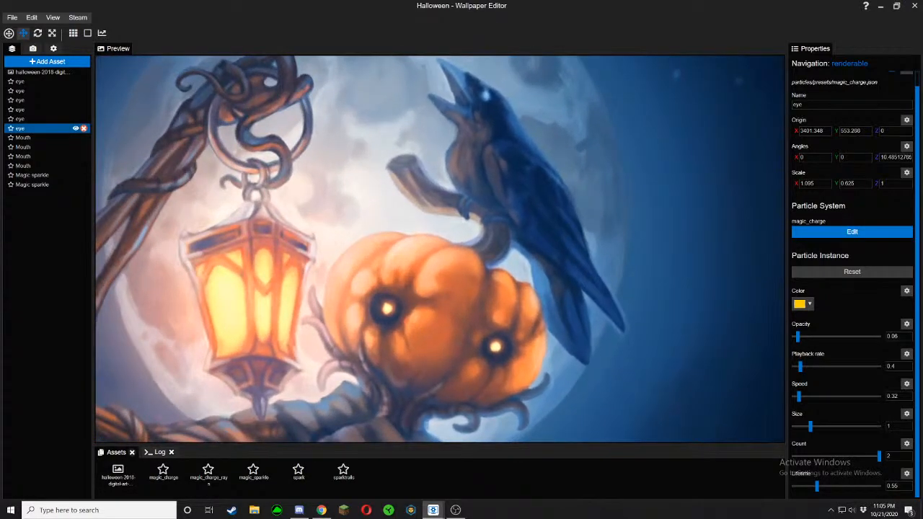
{"action": "scroll", "coordinate": [440, 248], "scroll_direction": "down", "scroll_amount": 2}
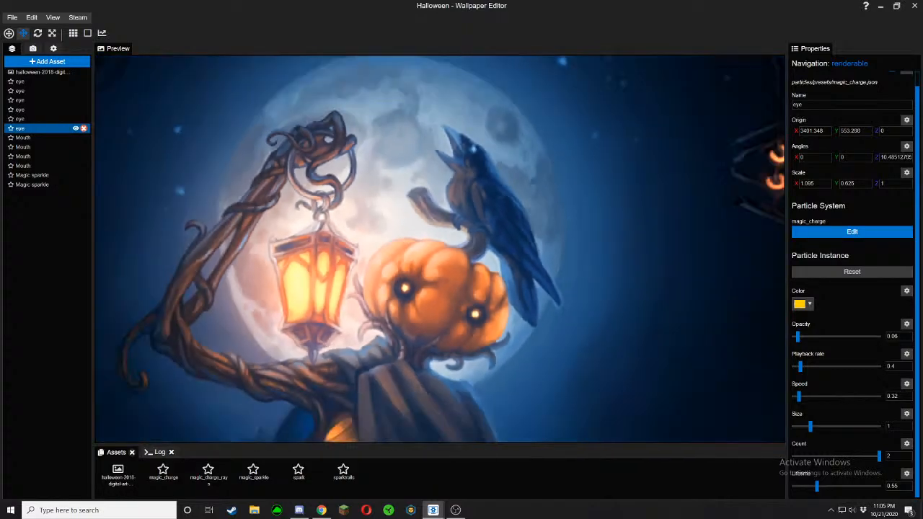
Save the project and select the halloween-2018 background image layer
{"action": "scroll", "coordinate": [440, 249], "scroll_direction": "down", "scroll_amount": 4}
{"action": "key", "text": "ctrl+s"}
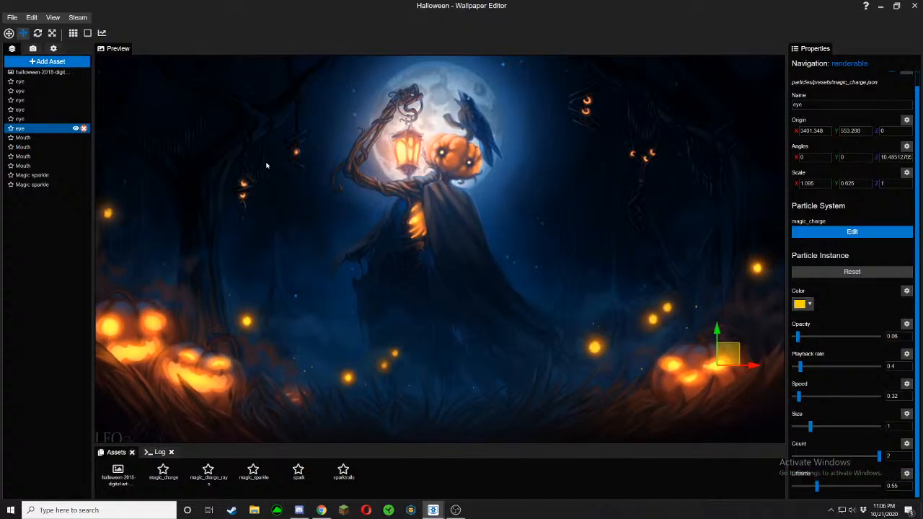
{"action": "left_click", "coordinate": [45, 73]}
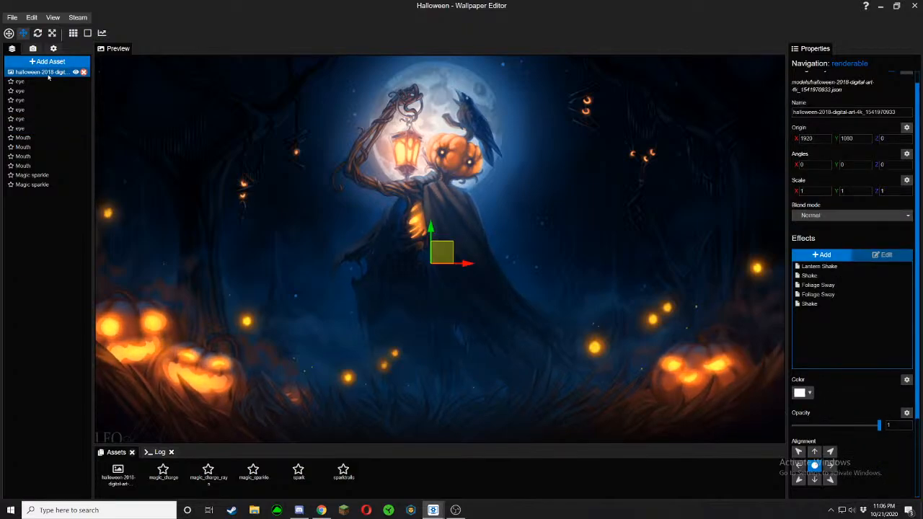
{"action": "left_click", "coordinate": [23, 33]}
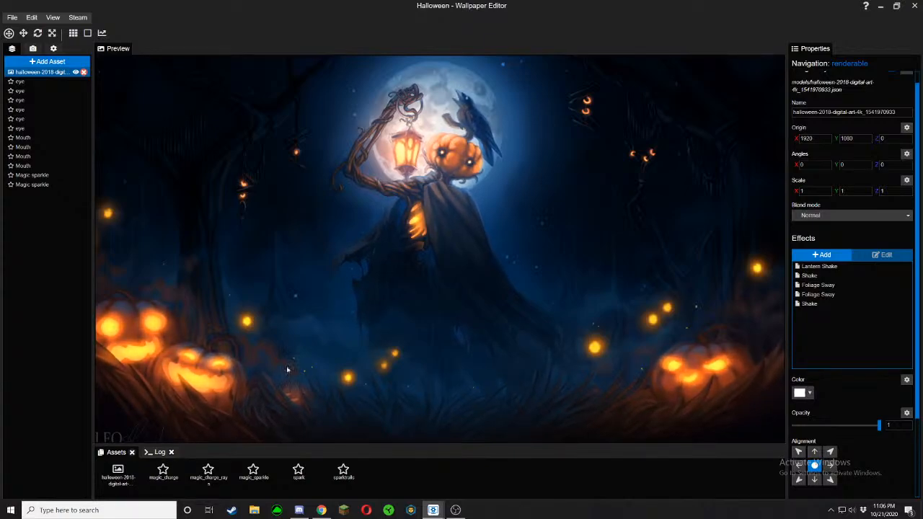
Add a Foliage Sway effect to the background image and open its opacity mask for painting
{"action": "scroll", "coordinate": [515, 401], "scroll_direction": "up", "scroll_amount": 6}
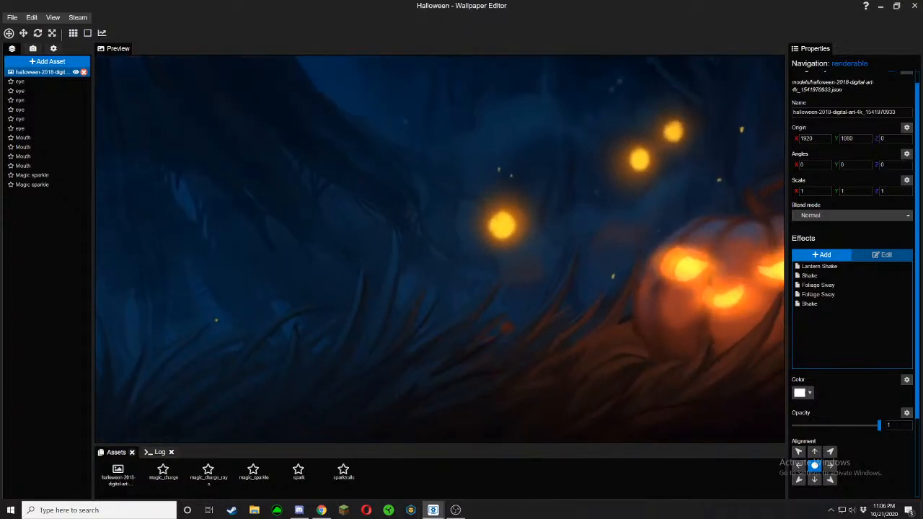
{"action": "scroll", "coordinate": [446, 260], "scroll_direction": "up", "scroll_amount": 3}
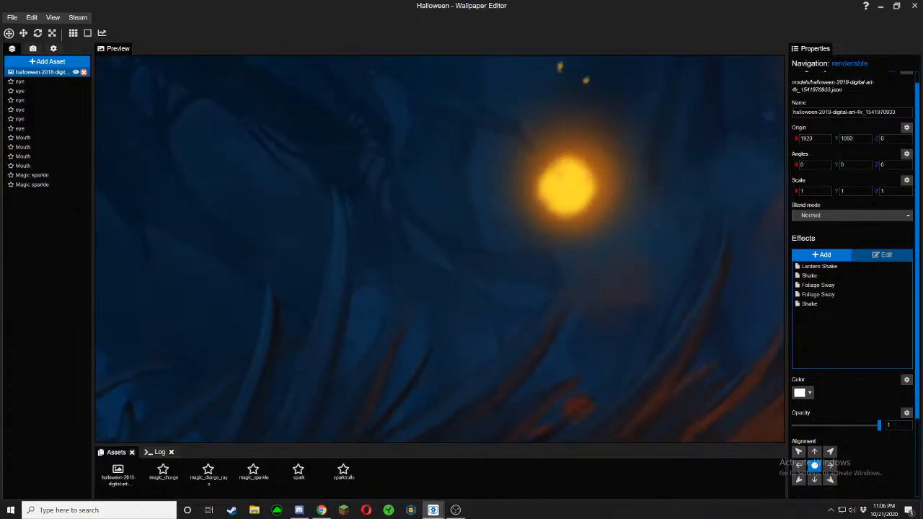
{"action": "scroll", "coordinate": [440, 248], "scroll_direction": "down", "scroll_amount": 4}
{"action": "left_click_drag", "start_coordinate": [389, 187], "coordinate": [528, 344]}
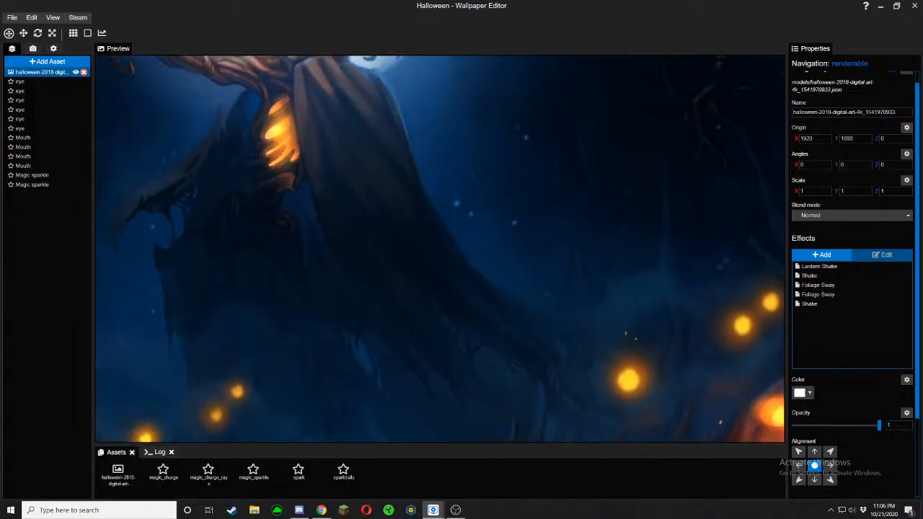
{"action": "scroll", "coordinate": [257, 212], "scroll_direction": "down", "scroll_amount": 4}
{"action": "left_click_drag", "start_coordinate": [336, 258], "coordinate": [387, 284]}
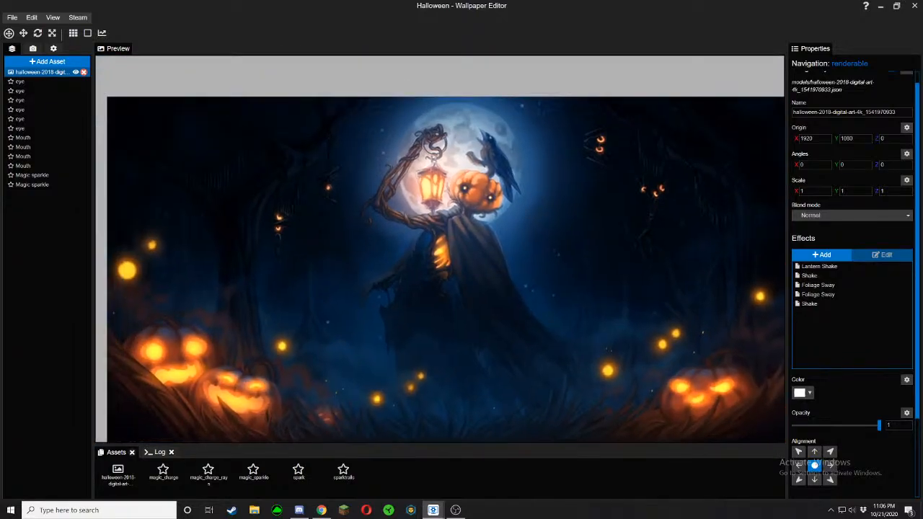
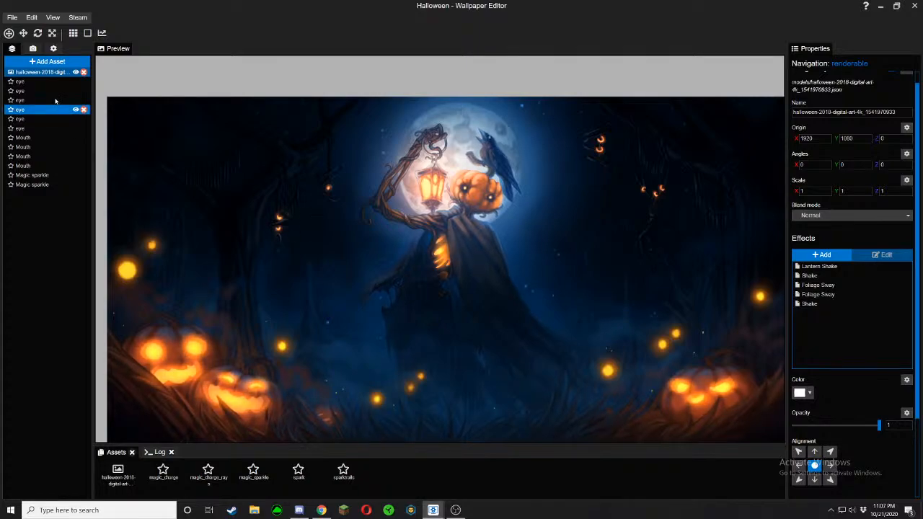
{"action": "left_click", "coordinate": [829, 255]}
{"action": "left_click", "coordinate": [315, 58]}
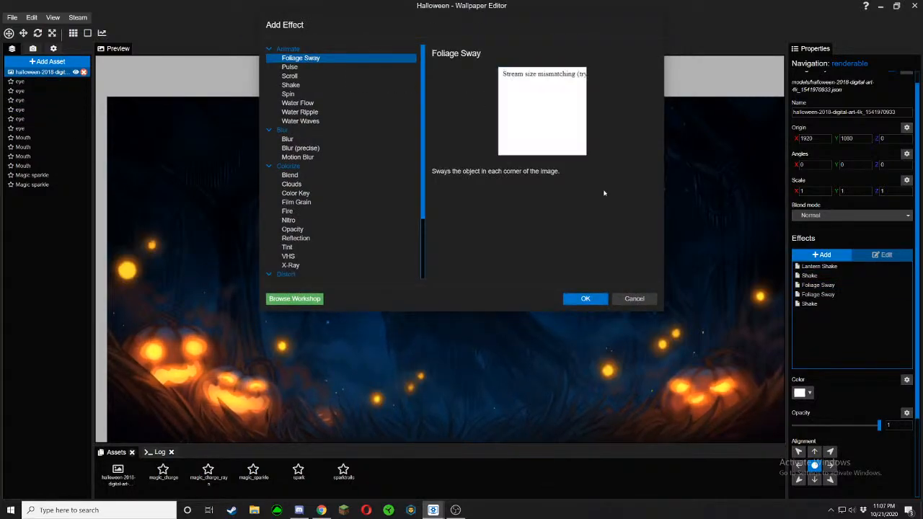
{"action": "left_click", "coordinate": [579, 298]}
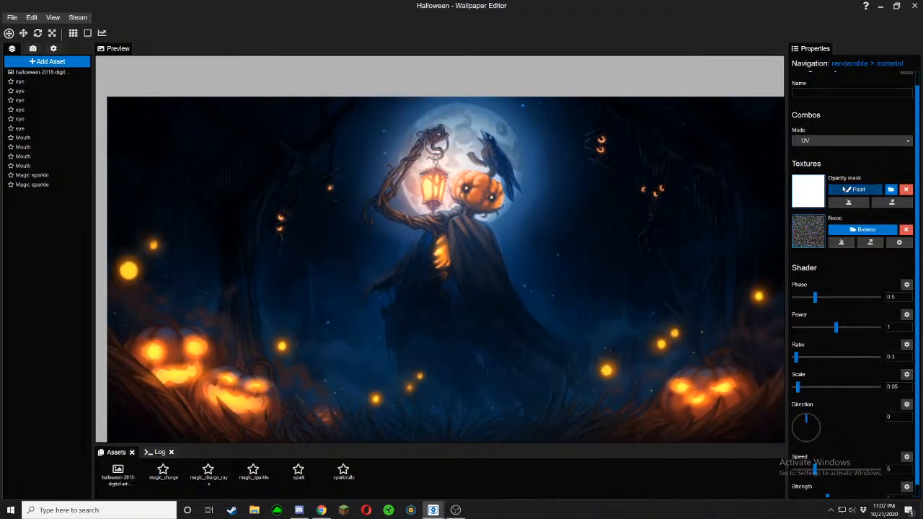
{"action": "left_click", "coordinate": [854, 189]}
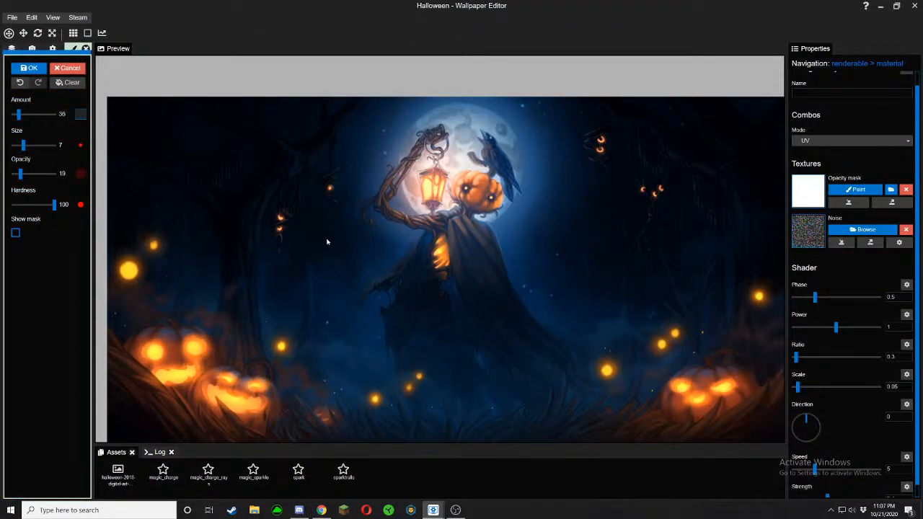
Set the mask brush to amount 255, size 62 and opacity 100, mask the lanterns hanging from the left tree, and save the project
{"action": "scroll", "coordinate": [327, 241], "scroll_direction": "up", "scroll_amount": 5}
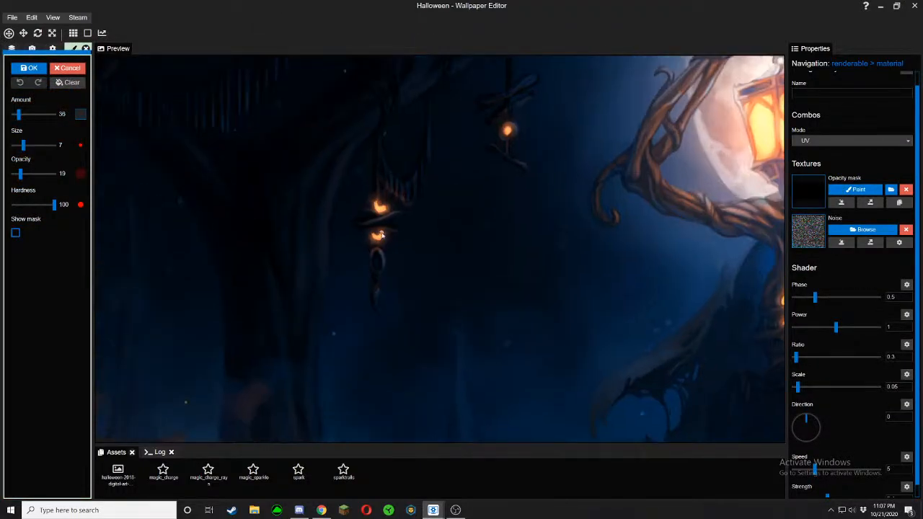
{"action": "left_click_drag", "start_coordinate": [23, 145], "coordinate": [28, 146]}
{"action": "left_click_drag", "start_coordinate": [18, 113], "coordinate": [99, 116]}
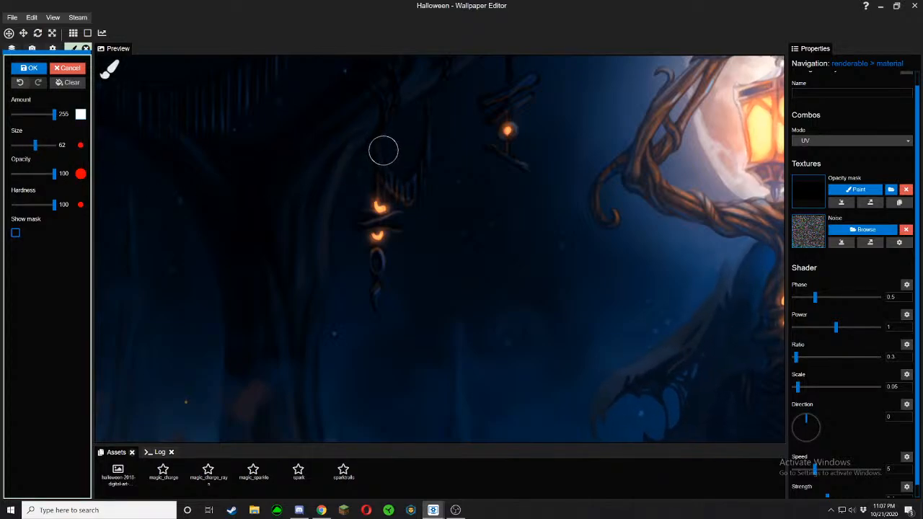
{"action": "key", "text": "ctrl+s"}
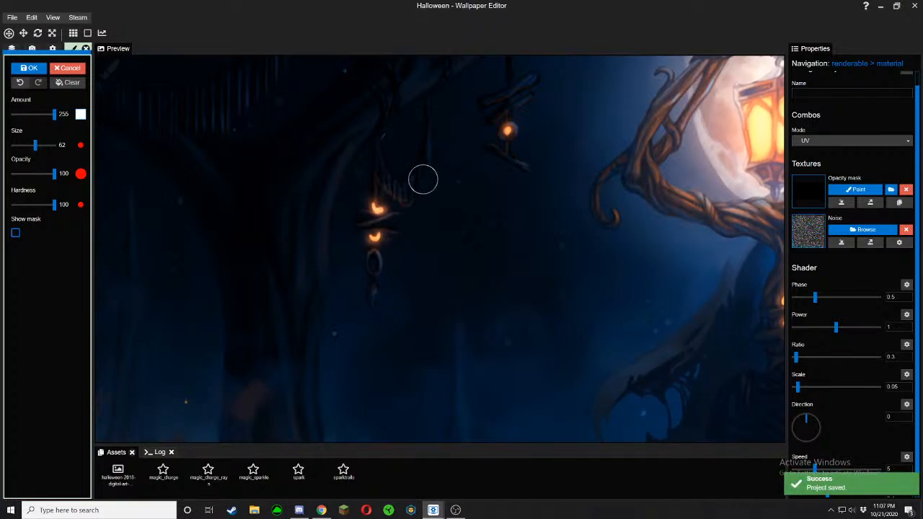
{"action": "scroll", "coordinate": [534, 169], "scroll_direction": "down", "scroll_amount": 2}
{"action": "mouse_move", "coordinate": [511, 194]}
{"action": "left_mouse_down"}
{"action": "mouse_move", "coordinate": [466, 237]}
{"action": "mouse_move", "coordinate": [451, 278]}
{"action": "left_mouse_up"}
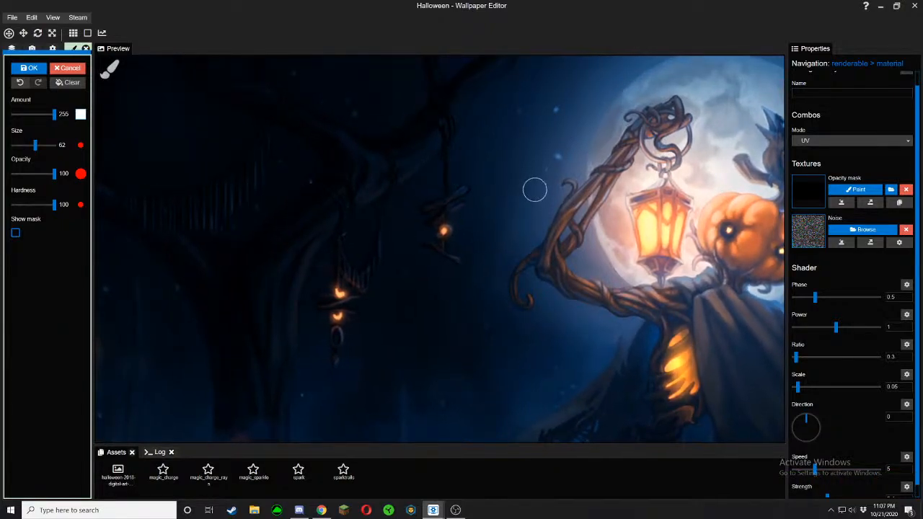
Paint the Foliage Sway mask over the glowing lanterns, ropes and fringed garlands hanging from the right tree
{"action": "left_click_drag", "start_coordinate": [535, 190], "coordinate": [328, 216]}
{"action": "scroll", "coordinate": [439, 209], "scroll_direction": "down", "scroll_amount": 2}
{"action": "left_click_drag", "start_coordinate": [775, 203], "coordinate": [646, 183]}
{"action": "scroll", "coordinate": [548, 210], "scroll_direction": "up", "scroll_amount": 3}
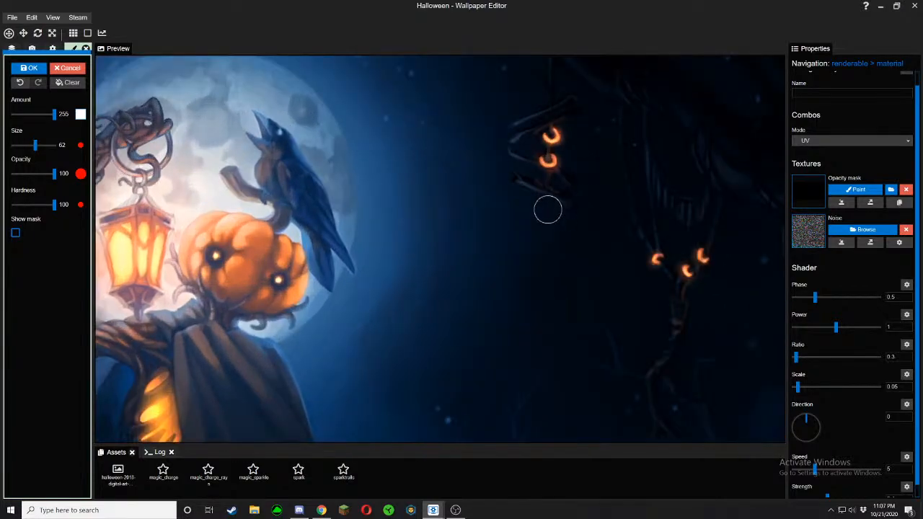
{"action": "left_click_drag", "start_coordinate": [548, 210], "coordinate": [447, 260]}
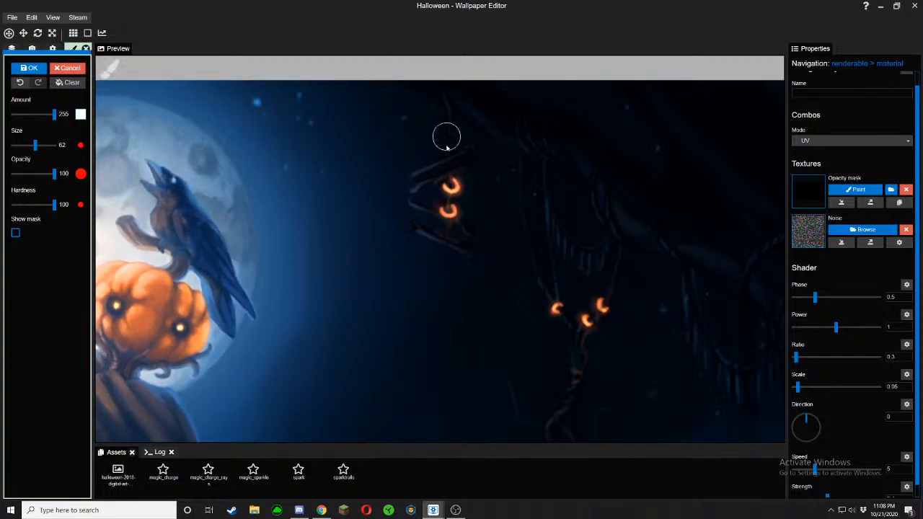
{"action": "left_click_drag", "start_coordinate": [474, 192], "coordinate": [383, 118]}
{"action": "left_click_drag", "start_coordinate": [482, 292], "coordinate": [468, 184]}
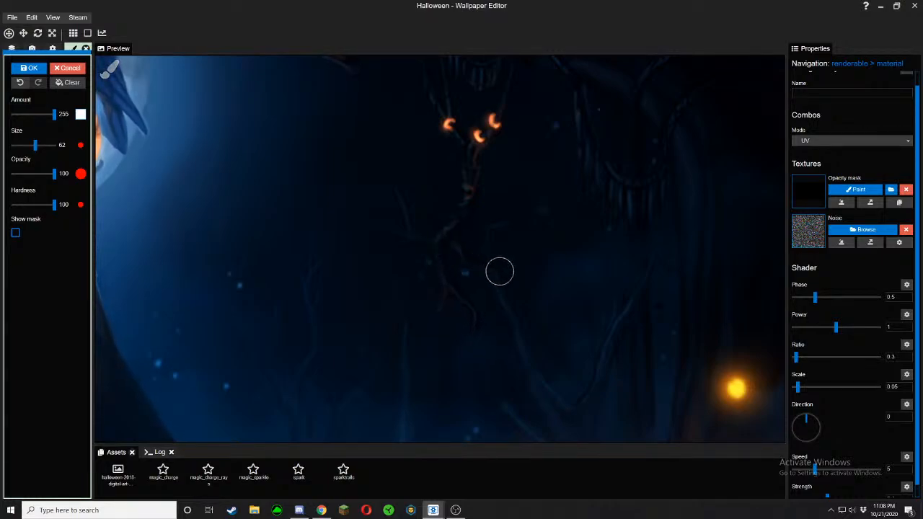
{"action": "mouse_move", "coordinate": [477, 142]}
{"action": "left_mouse_down"}
{"action": "mouse_move", "coordinate": [439, 247]}
{"action": "mouse_move", "coordinate": [438, 281]}
{"action": "left_mouse_up"}
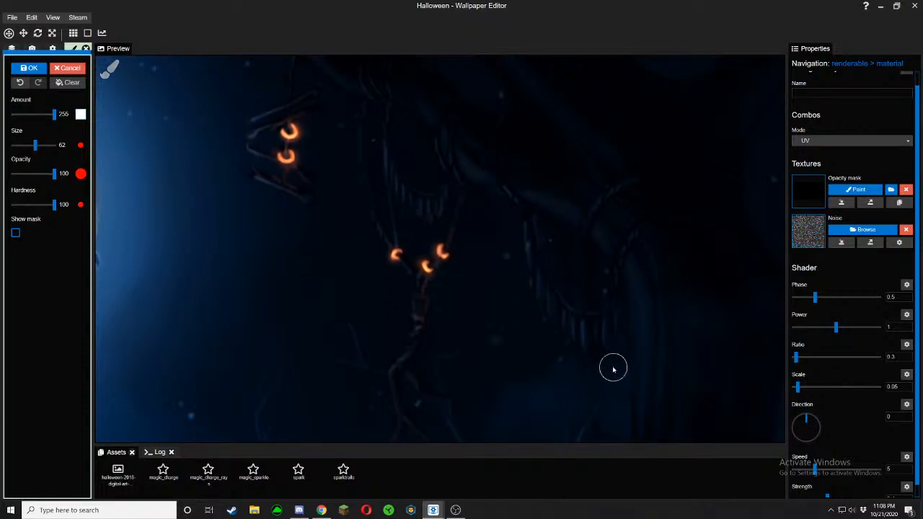
{"action": "left_click_drag", "start_coordinate": [595, 360], "coordinate": [595, 266]}
{"action": "scroll", "coordinate": [596, 317], "scroll_direction": "down", "scroll_amount": 5}
{"action": "mouse_move", "coordinate": [597, 356]}
{"action": "left_mouse_down"}
{"action": "mouse_move", "coordinate": [762, 381]}
{"action": "mouse_move", "coordinate": [777, 331]}
{"action": "left_mouse_up"}
{"action": "scroll", "coordinate": [416, 321], "scroll_direction": "down", "scroll_amount": 1}
{"action": "left_click_drag", "start_coordinate": [404, 322], "coordinate": [447, 298]}
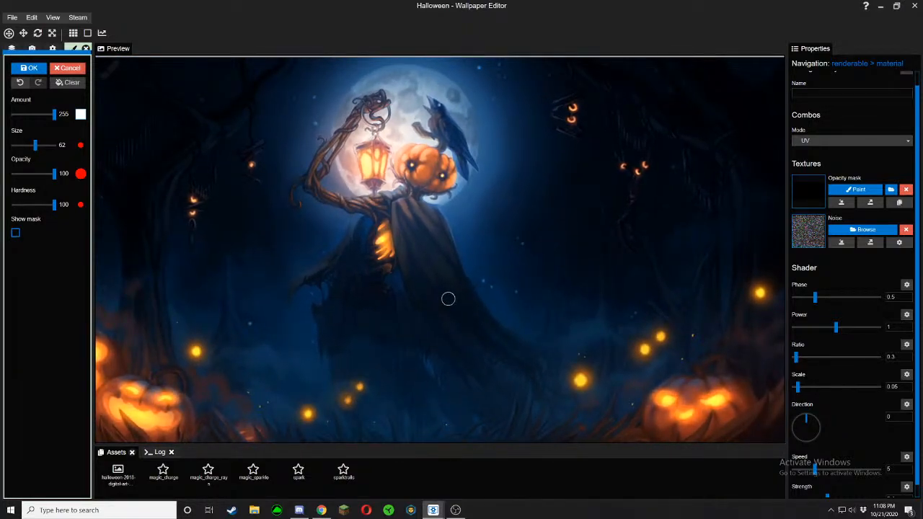
Set the mask brush to amount 130, size 14 and opacity 37, and softly mask the ends of the hanging ropes and garlands
{"action": "scroll", "coordinate": [454, 302], "scroll_direction": "up", "scroll_amount": 5}
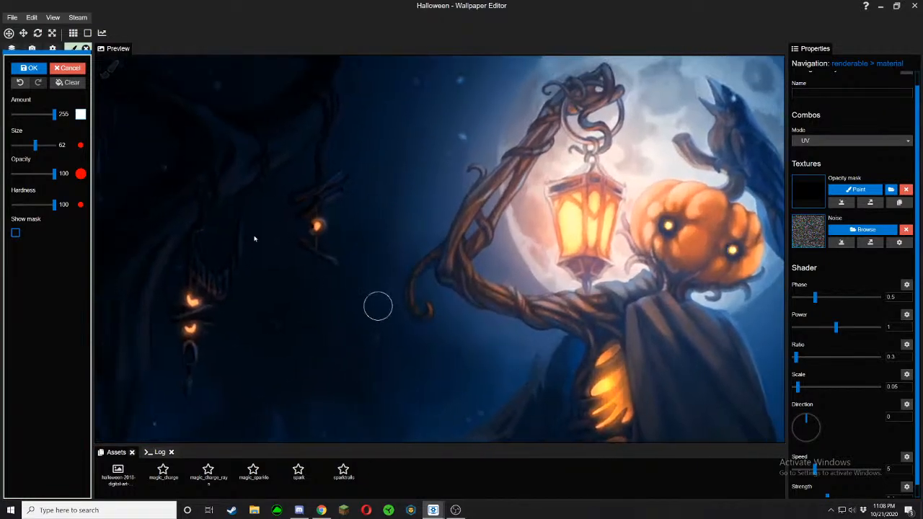
{"action": "scroll", "coordinate": [315, 216], "scroll_direction": "up", "scroll_amount": 5}
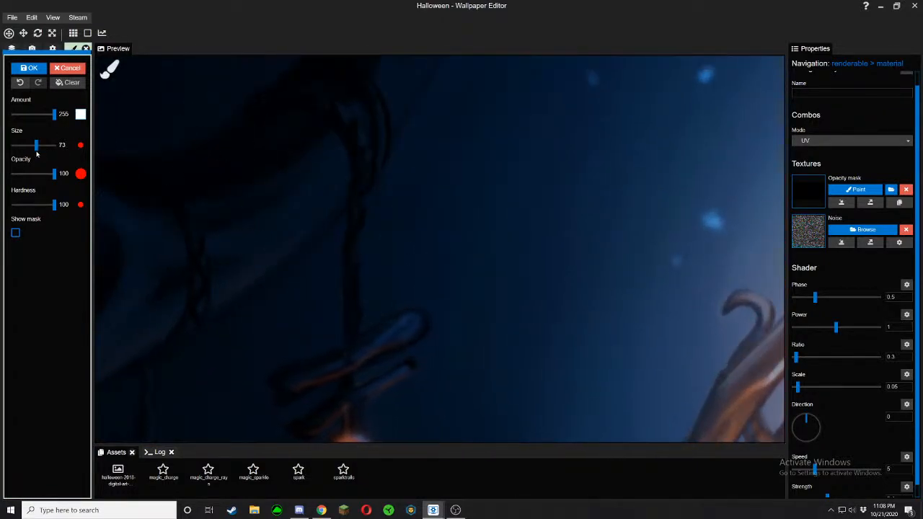
{"action": "left_click_drag", "start_coordinate": [36, 145], "coordinate": [27, 145]}
{"action": "left_click_drag", "start_coordinate": [54, 114], "coordinate": [33, 114]}
{"action": "left_click_drag", "start_coordinate": [54, 174], "coordinate": [28, 174]}
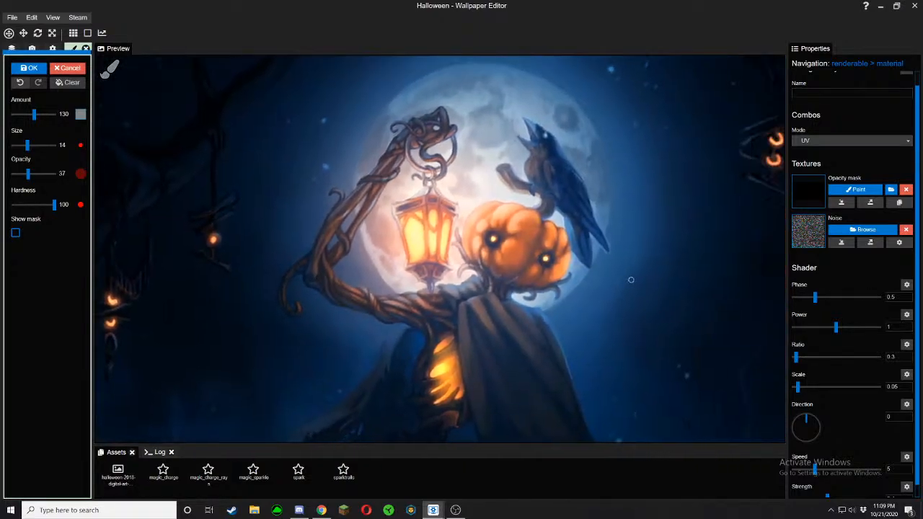
{"action": "scroll", "coordinate": [665, 291], "scroll_direction": "up", "scroll_amount": 4}
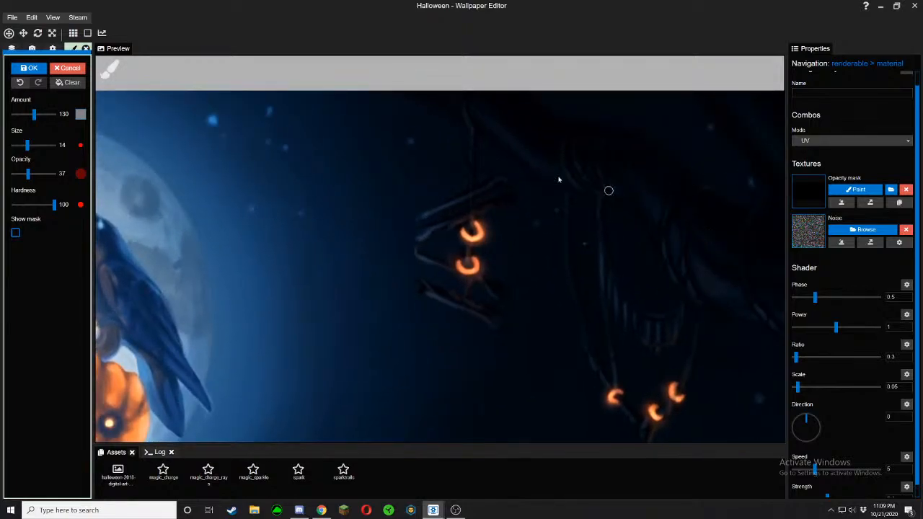
{"action": "scroll", "coordinate": [556, 176], "scroll_direction": "up", "scroll_amount": 5}
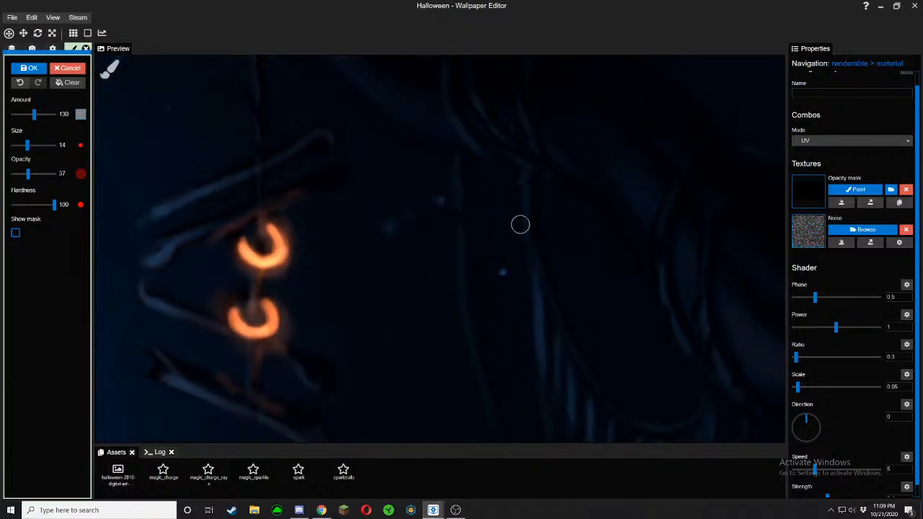
{"action": "mouse_move", "coordinate": [574, 248]}
{"action": "left_mouse_down"}
{"action": "mouse_move", "coordinate": [540, 195]}
{"action": "mouse_move", "coordinate": [426, 105]}
{"action": "left_mouse_up"}
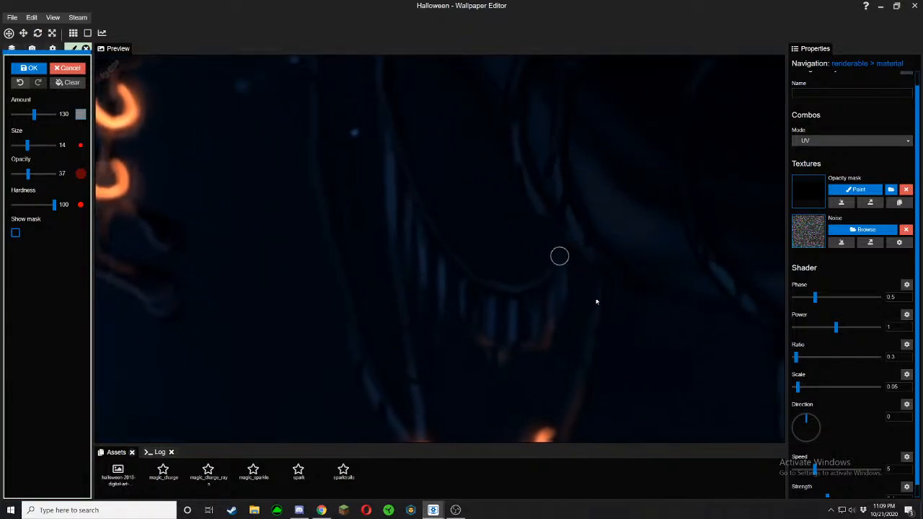
{"action": "left_click_drag", "start_coordinate": [601, 276], "coordinate": [444, 182]}
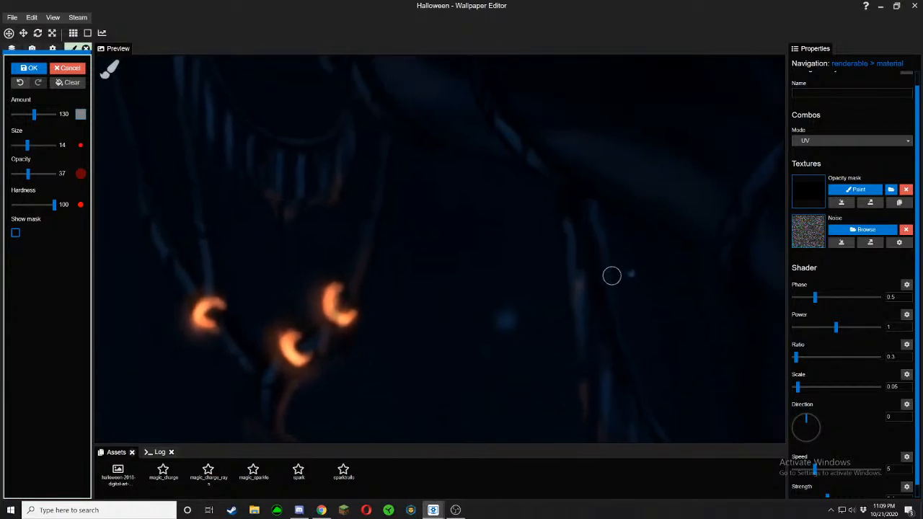
{"action": "left_click_drag", "start_coordinate": [612, 274], "coordinate": [494, 208]}
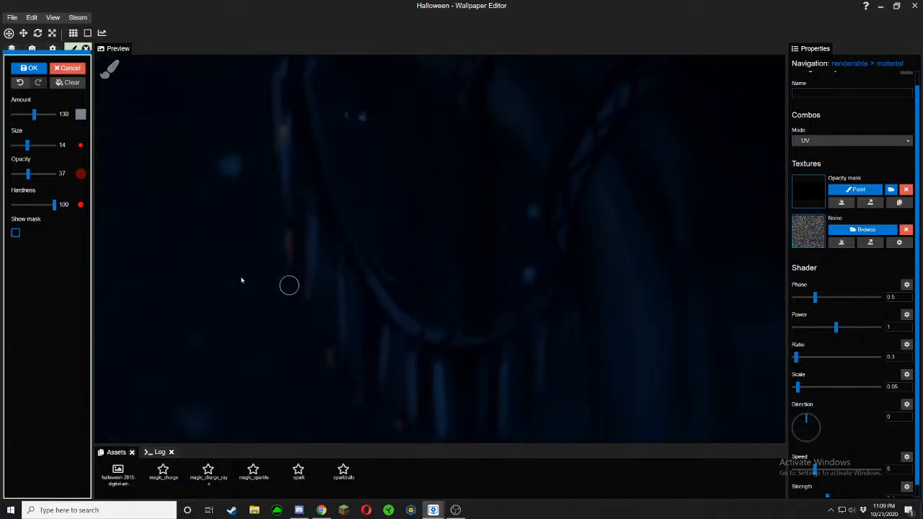
Extend the mask along the right garland's inner edge at amount 255 and opacity 100, and trim it at amount 0, checking the mask overlay
{"action": "left_click", "coordinate": [16, 233]}
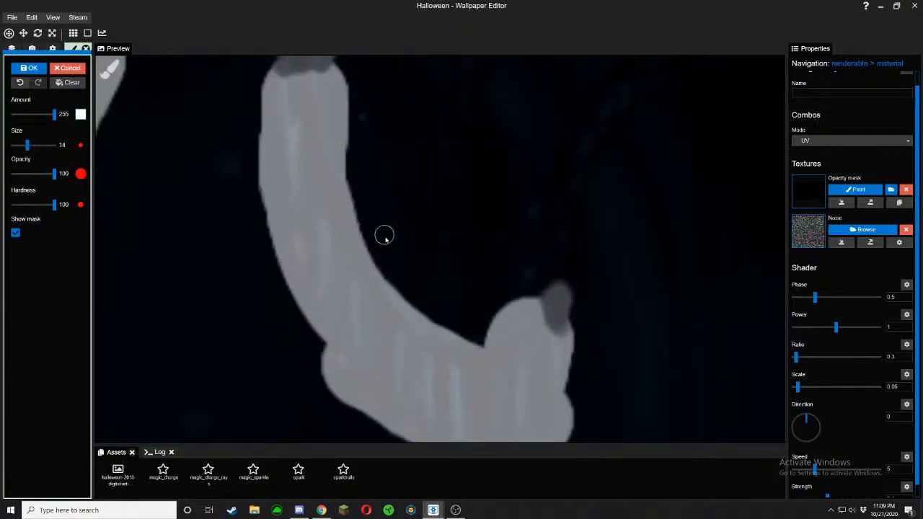
{"action": "left_click", "coordinate": [15, 233]}
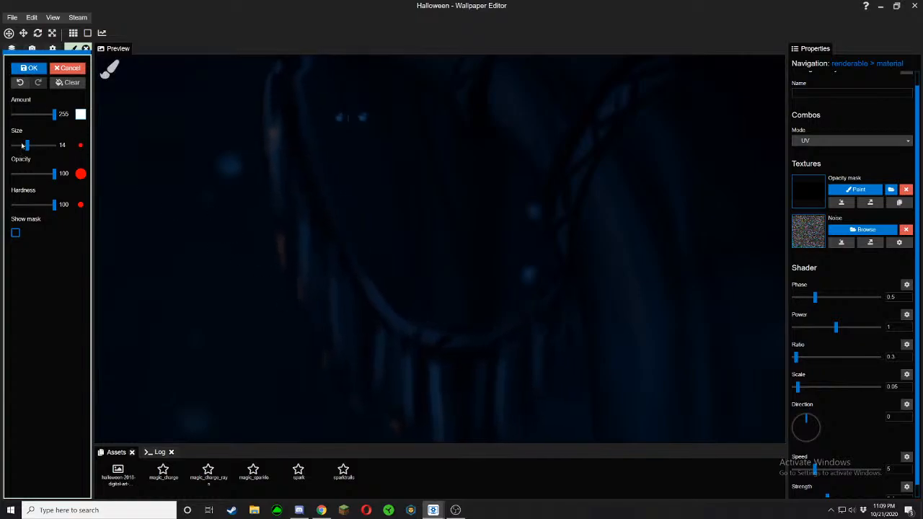
{"action": "left_click_drag", "start_coordinate": [34, 115], "coordinate": [9, 115]}
{"action": "mouse_move", "coordinate": [411, 276]}
{"action": "left_mouse_down"}
{"action": "mouse_move", "coordinate": [419, 303]}
{"action": "mouse_move", "coordinate": [444, 313]}
{"action": "mouse_move", "coordinate": [482, 307]}
{"action": "mouse_move", "coordinate": [494, 291]}
{"action": "mouse_move", "coordinate": [429, 291]}
{"action": "left_mouse_up"}
{"action": "left_click", "coordinate": [16, 232]}
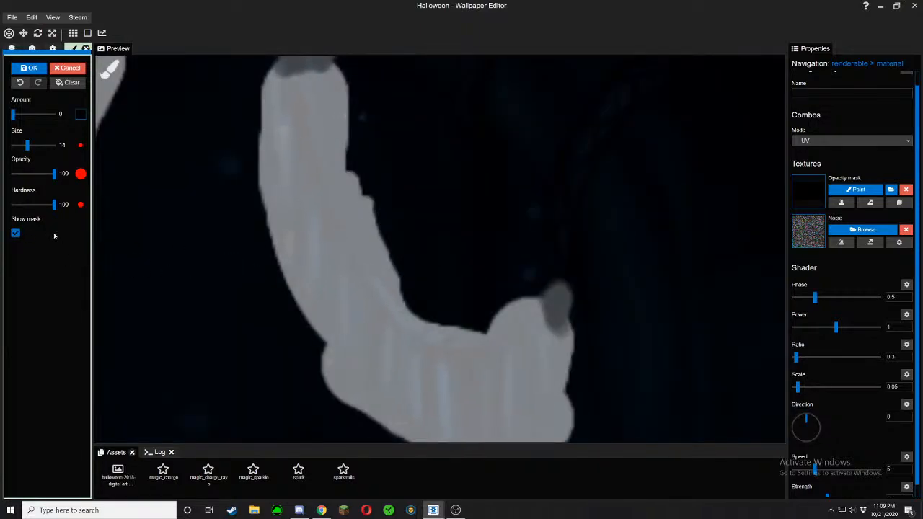
{"action": "left_click", "coordinate": [16, 232]}
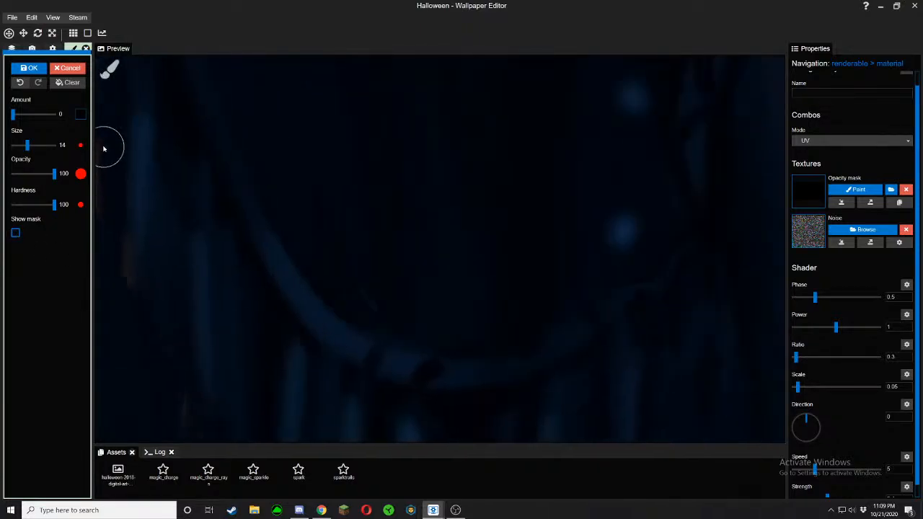
Refine the mask along the right garland's inner edge at amount 255 with brush sizes 4 and 9, checking the mask overlay
{"action": "left_click_drag", "start_coordinate": [12, 114], "coordinate": [136, 131]}
{"action": "left_click_drag", "start_coordinate": [27, 145], "coordinate": [21, 146]}
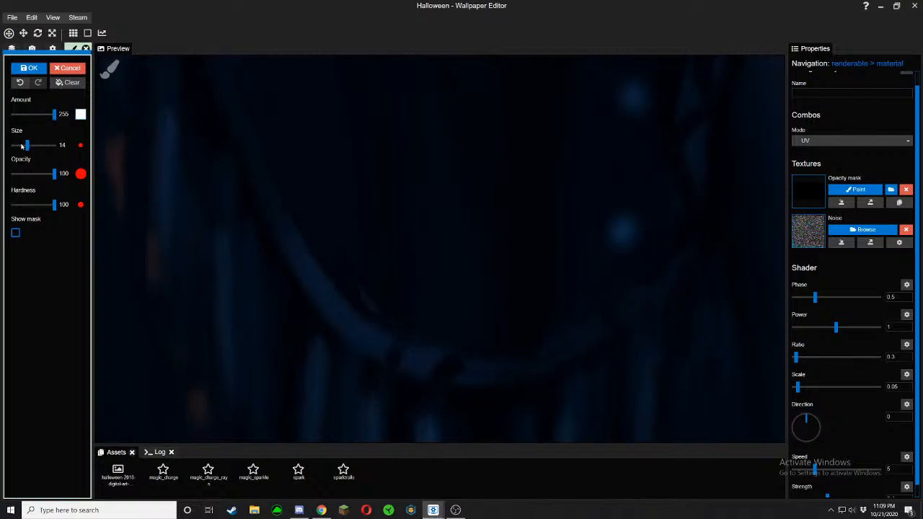
{"action": "left_click", "coordinate": [16, 232]}
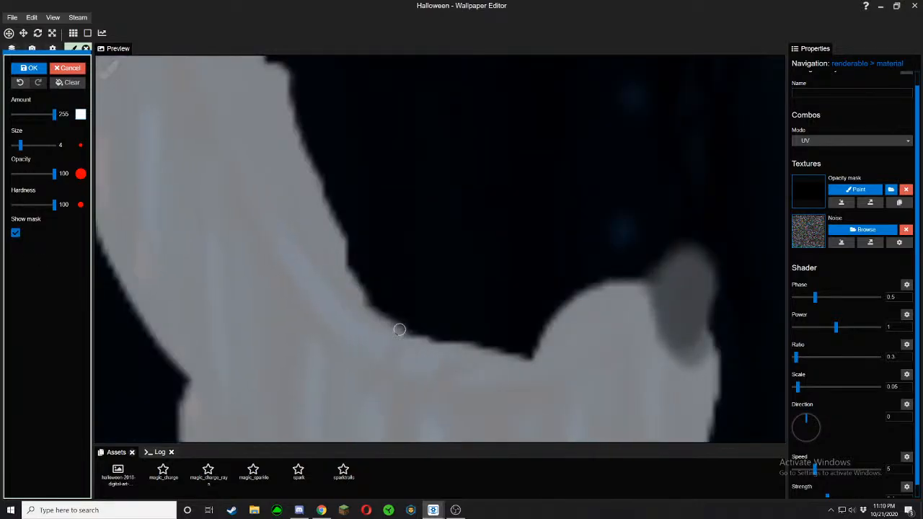
{"action": "left_click", "coordinate": [16, 232]}
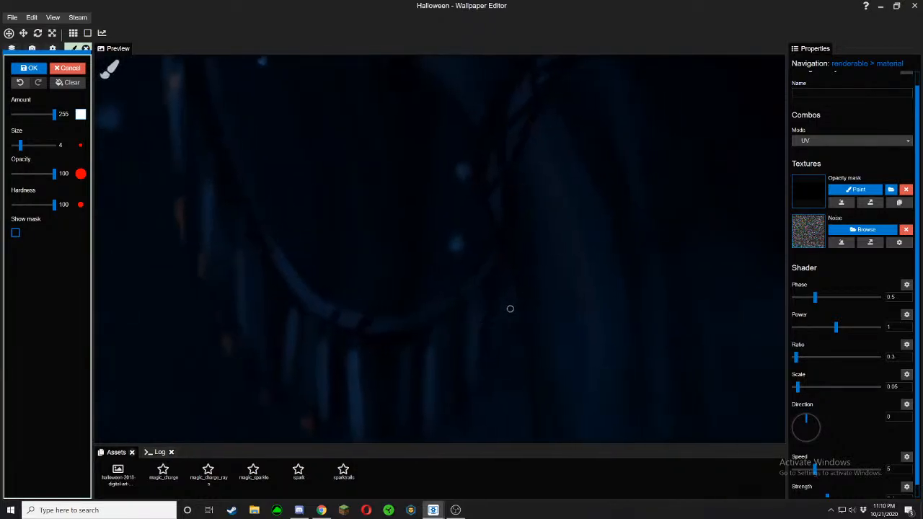
{"action": "left_click", "coordinate": [15, 232]}
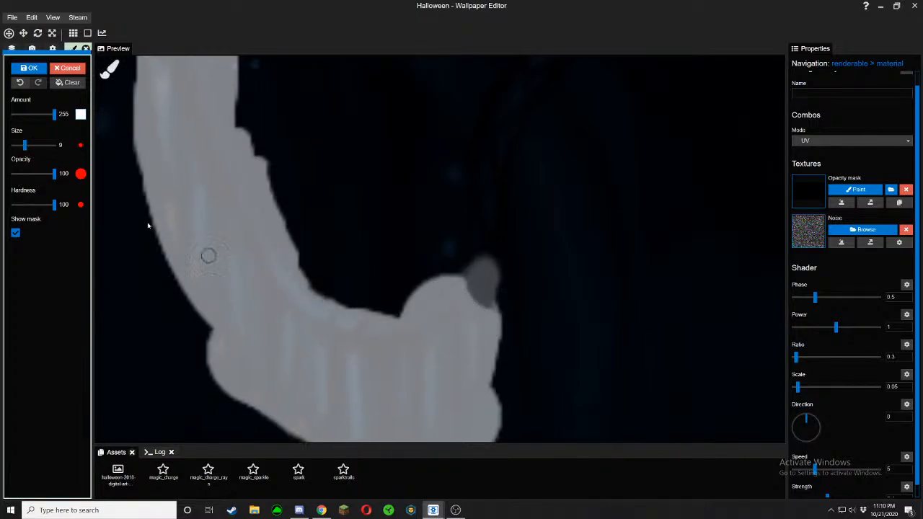
{"action": "left_click", "coordinate": [15, 233]}
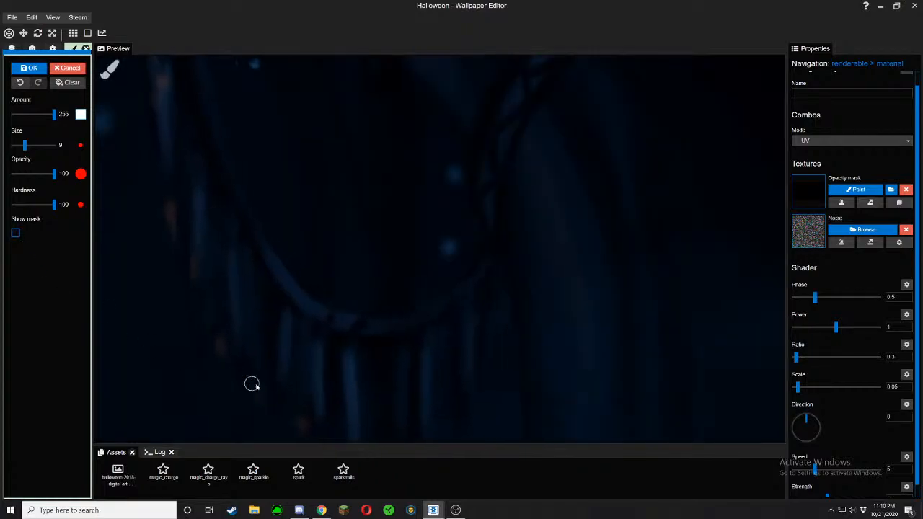
Trim the mask above the right offshoot of the hanging twigs below the right lanterns at amount 0, and refine their left edge at amount 255
{"action": "scroll", "coordinate": [260, 358], "scroll_direction": "down", "scroll_amount": 5}
{"action": "scroll", "coordinate": [259, 348], "scroll_direction": "down", "scroll_amount": 5}
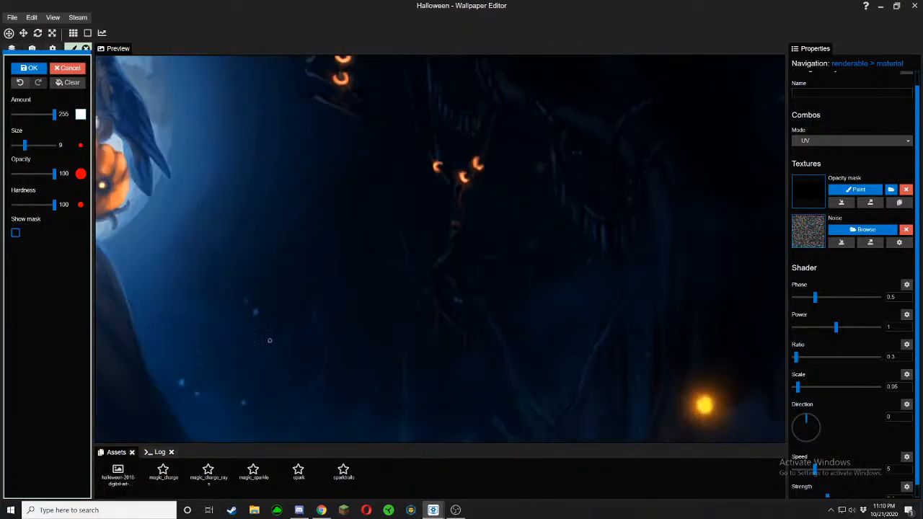
{"action": "scroll", "coordinate": [359, 357], "scroll_direction": "down", "scroll_amount": 2}
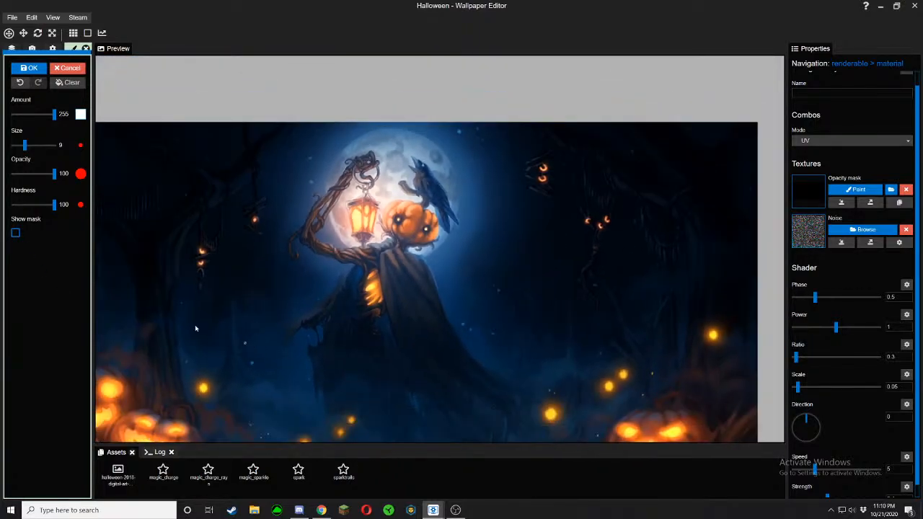
{"action": "scroll", "coordinate": [218, 313], "scroll_direction": "up", "scroll_amount": 3}
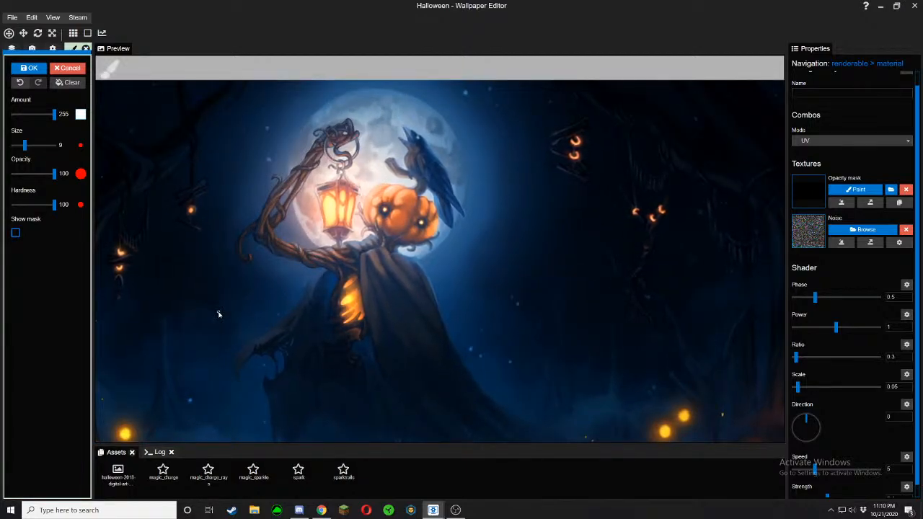
{"action": "scroll", "coordinate": [531, 336], "scroll_direction": "up", "scroll_amount": 4}
{"action": "scroll", "coordinate": [620, 358], "scroll_direction": "up", "scroll_amount": 2}
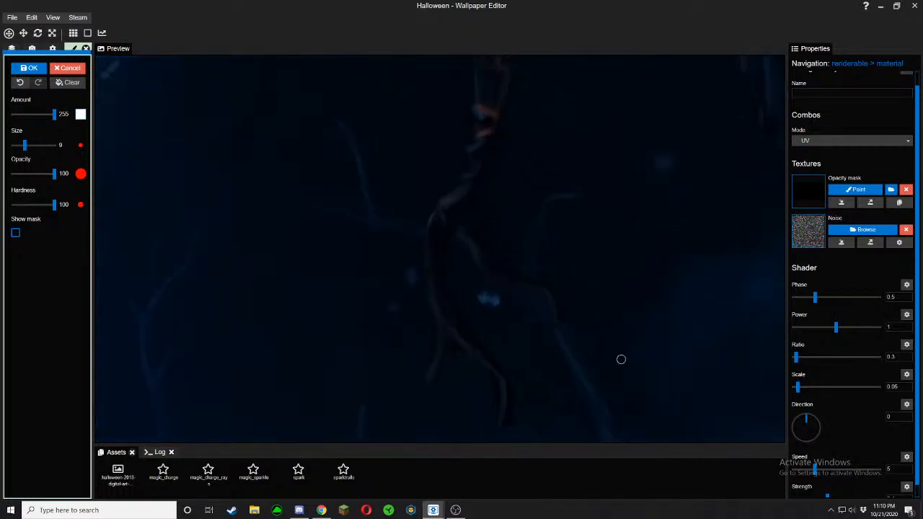
{"action": "left_click_drag", "start_coordinate": [620, 358], "coordinate": [430, 321]}
{"action": "left_click_drag", "start_coordinate": [54, 114], "coordinate": [12, 114]}
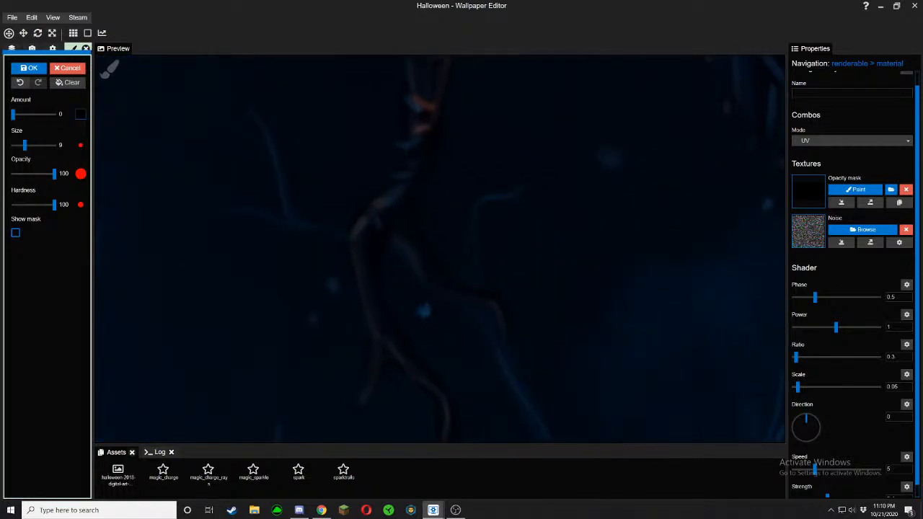
{"action": "left_click", "coordinate": [15, 232]}
{"action": "mouse_move", "coordinate": [458, 222]}
{"action": "left_mouse_down"}
{"action": "mouse_move", "coordinate": [457, 243]}
{"action": "mouse_move", "coordinate": [481, 252]}
{"action": "mouse_move", "coordinate": [468, 250]}
{"action": "left_mouse_up"}
{"action": "left_click", "coordinate": [15, 233]}
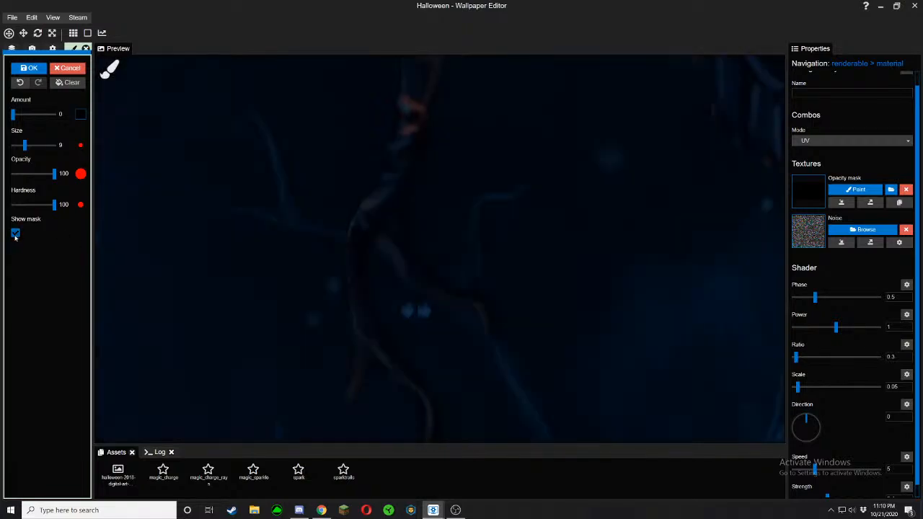
{"action": "left_click", "coordinate": [16, 233]}
{"action": "left_click", "coordinate": [16, 233]}
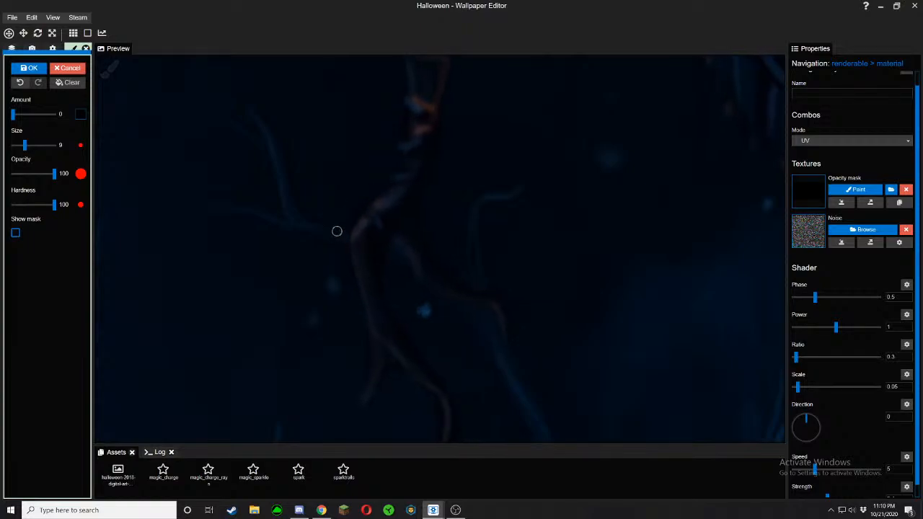
{"action": "left_click", "coordinate": [15, 232]}
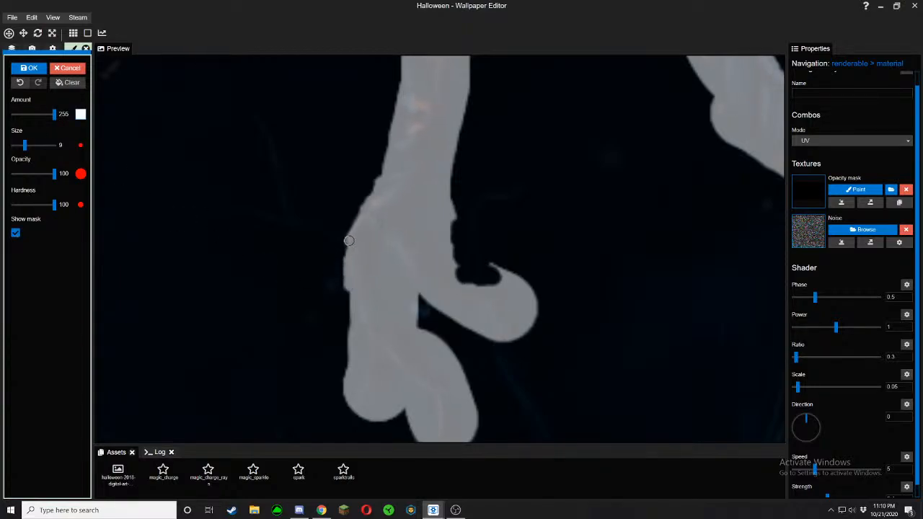
{"action": "left_click", "coordinate": [16, 233]}
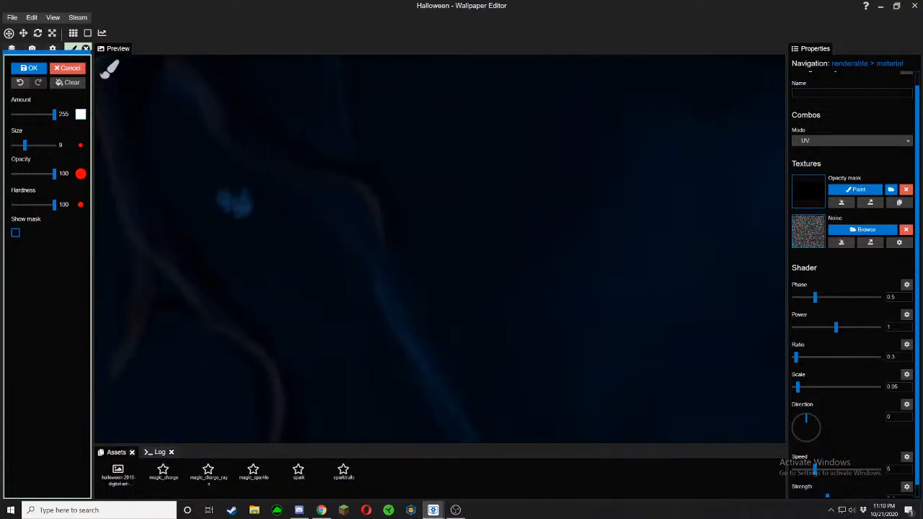
Erase the mask beneath the twigs' right offshoot at amount 0, and repaint the offshoot's tip at amount 255
{"action": "left_click", "coordinate": [15, 233]}
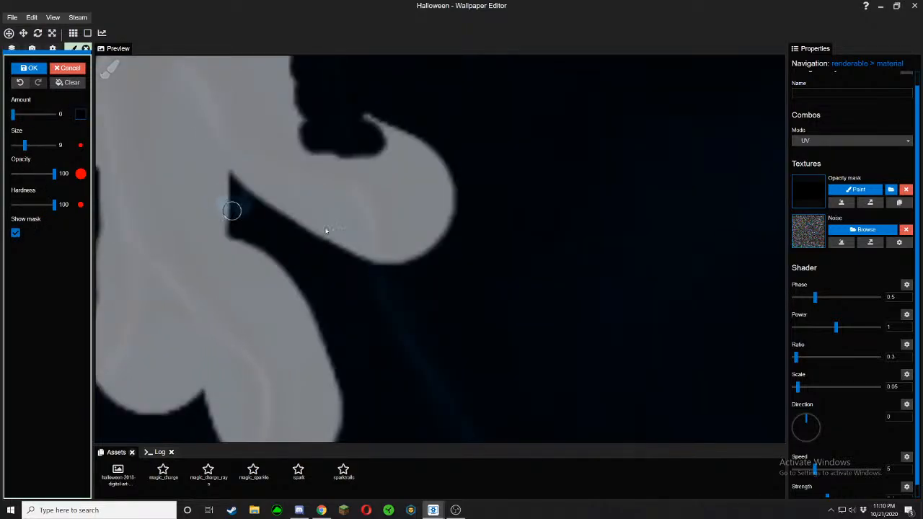
{"action": "mouse_move", "coordinate": [326, 231]}
{"action": "left_mouse_down"}
{"action": "mouse_move", "coordinate": [346, 255]}
{"action": "mouse_move", "coordinate": [322, 214]}
{"action": "mouse_move", "coordinate": [216, 209]}
{"action": "left_mouse_up"}
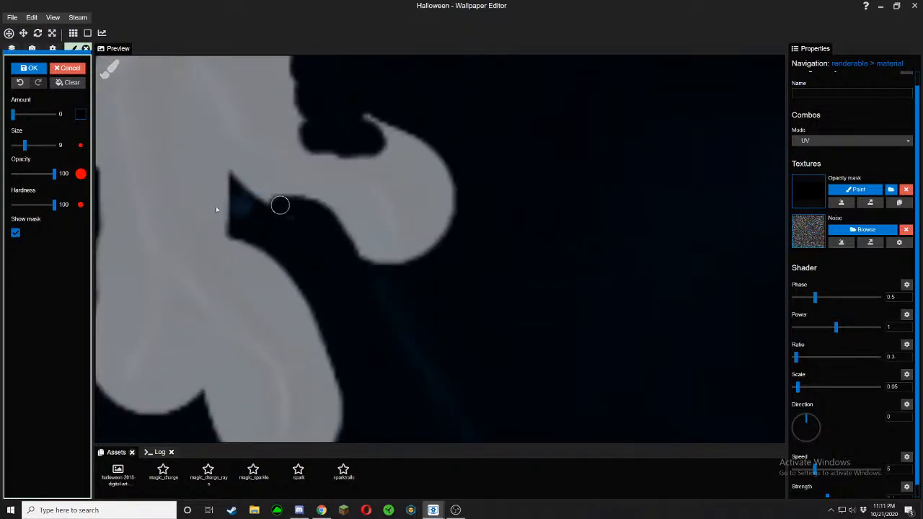
{"action": "left_click", "coordinate": [15, 233]}
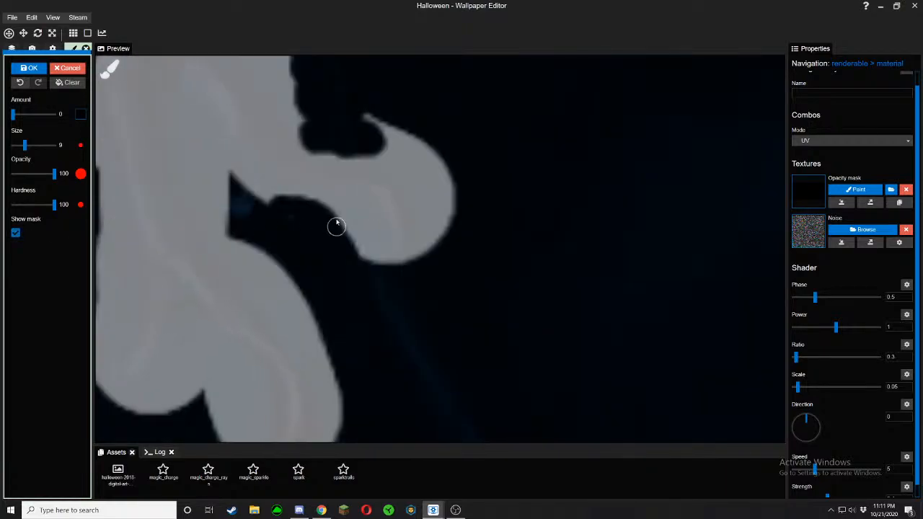
{"action": "left_click", "coordinate": [15, 233]}
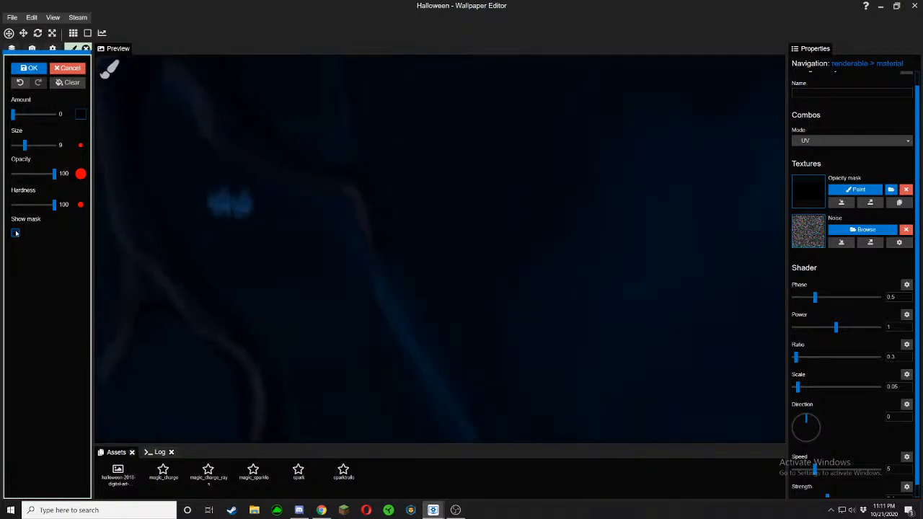
{"action": "left_click", "coordinate": [16, 233]}
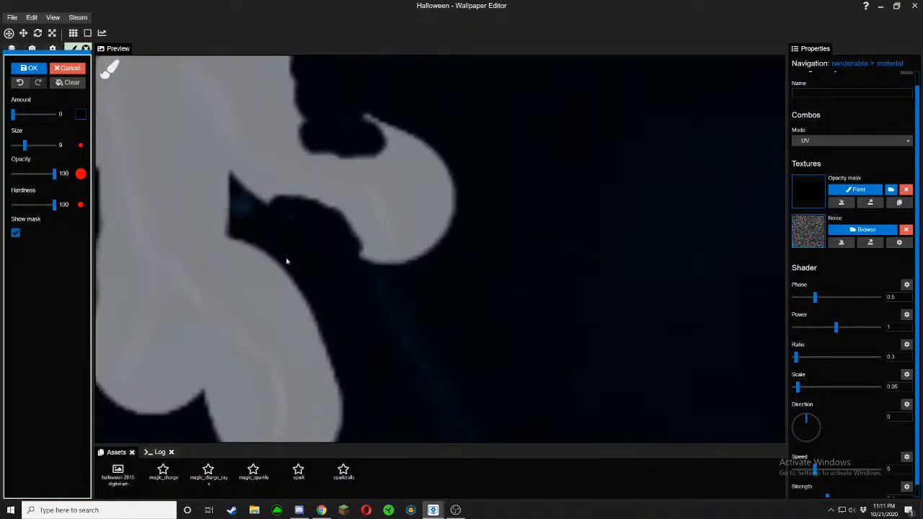
{"action": "left_click", "coordinate": [16, 233]}
{"action": "left_click", "coordinate": [16, 233]}
{"action": "mouse_move", "coordinate": [332, 217]}
{"action": "left_mouse_down"}
{"action": "mouse_move", "coordinate": [361, 214]}
{"action": "mouse_move", "coordinate": [373, 237]}
{"action": "mouse_move", "coordinate": [350, 231]}
{"action": "left_mouse_up"}
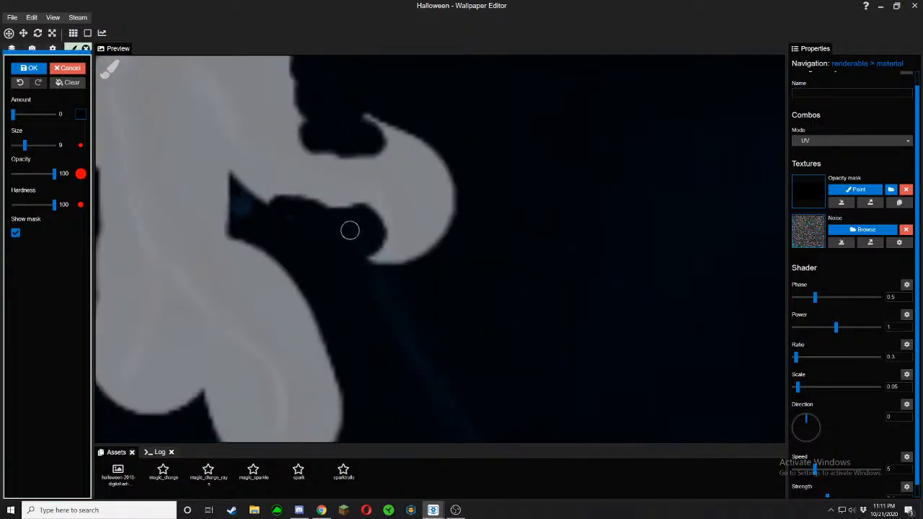
{"action": "left_click", "coordinate": [16, 233]}
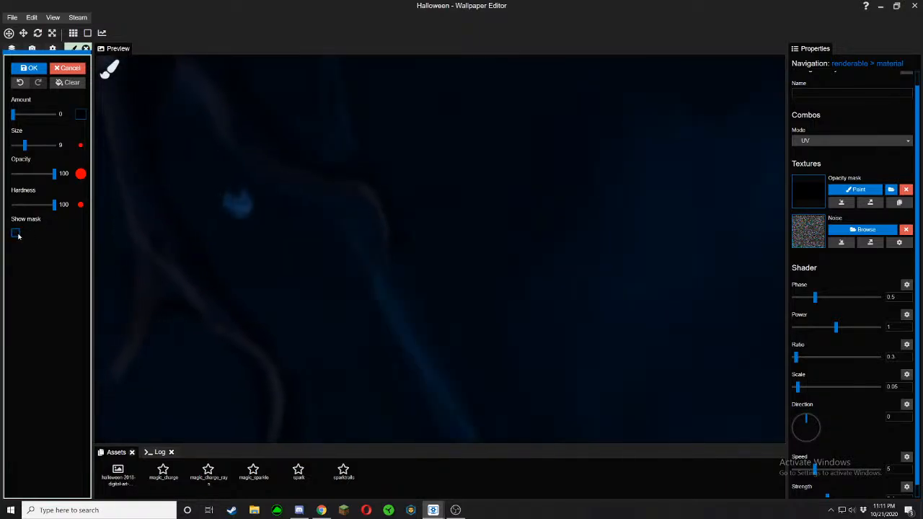
{"action": "left_click_drag", "start_coordinate": [26, 115], "coordinate": [81, 118]}
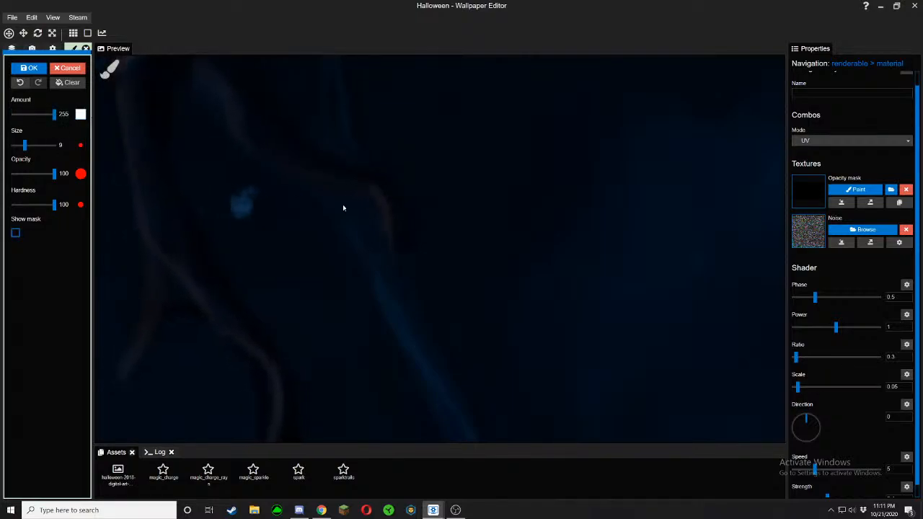
{"action": "left_click_drag", "start_coordinate": [385, 203], "coordinate": [387, 243]}
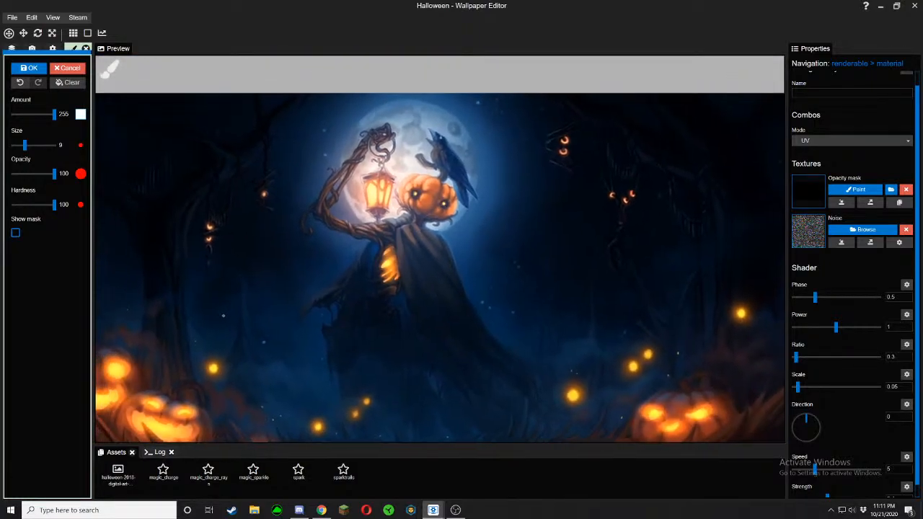
Examine the sway of the lanterns and garlands across the whole wallpaper, especially those hanging from the left tree
{"action": "scroll", "coordinate": [108, 68], "scroll_direction": "down", "scroll_amount": 2}
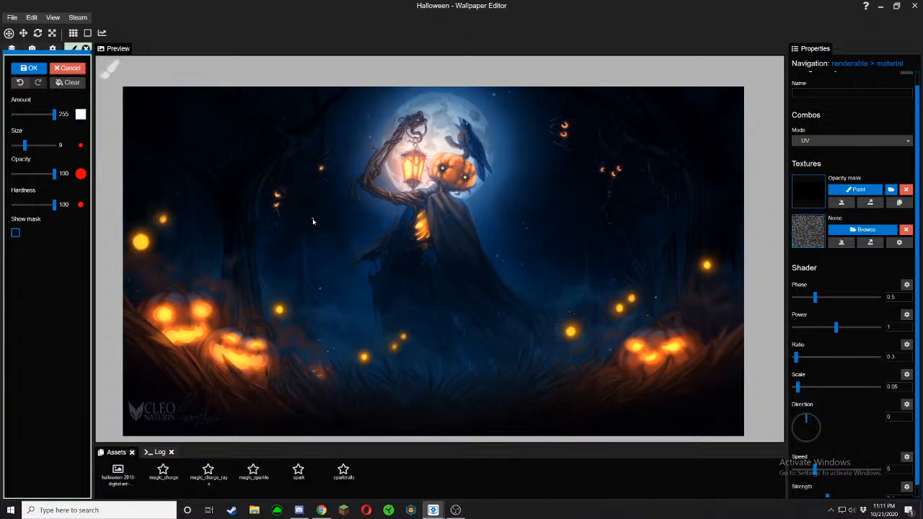
{"action": "scroll", "coordinate": [313, 222], "scroll_direction": "up", "scroll_amount": 5}
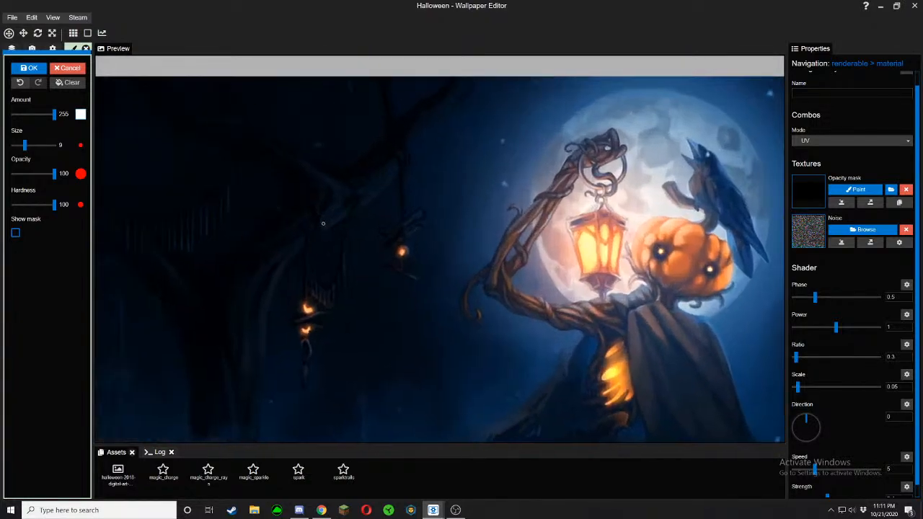
{"action": "scroll", "coordinate": [310, 224], "scroll_direction": "up", "scroll_amount": 1}
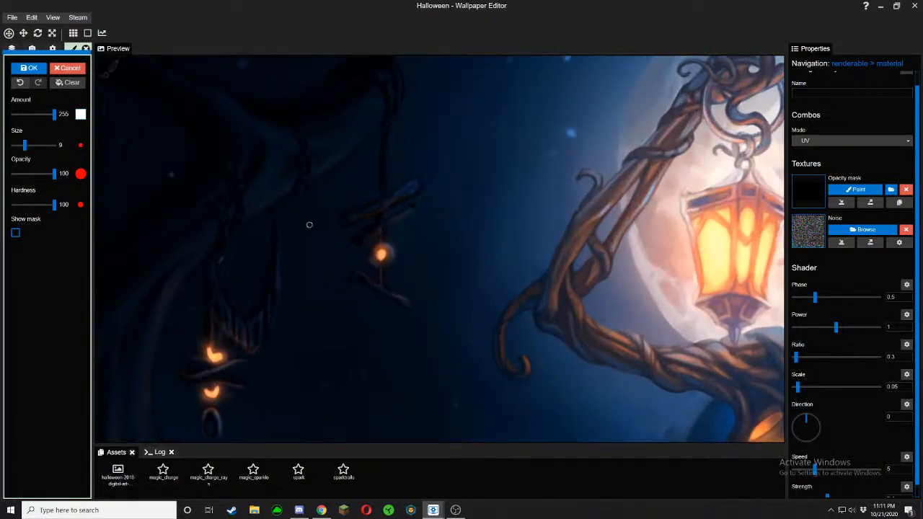
{"action": "scroll", "coordinate": [309, 224], "scroll_direction": "down", "scroll_amount": 2}
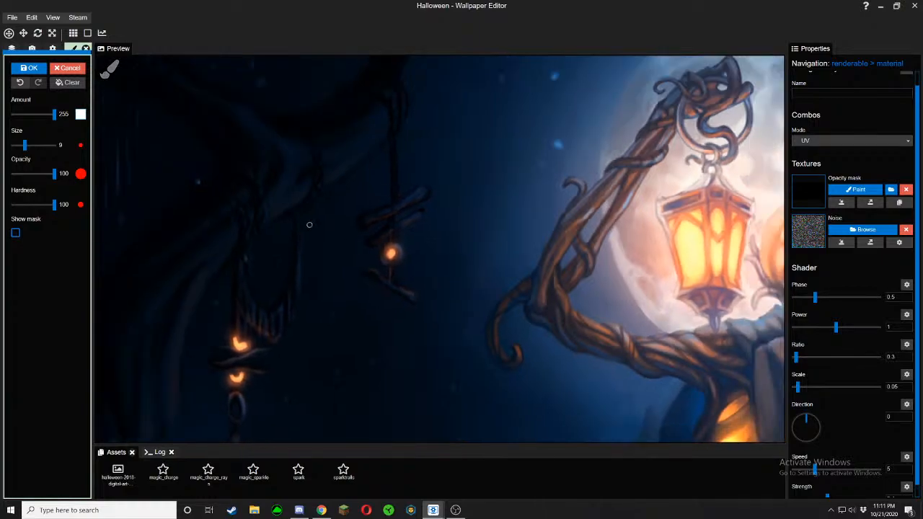
{"action": "scroll", "coordinate": [310, 224], "scroll_direction": "down", "scroll_amount": 3}
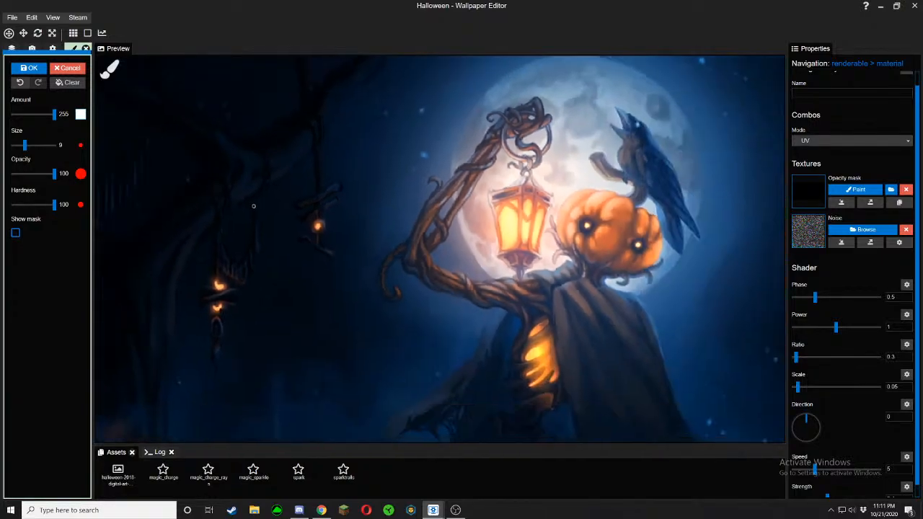
{"action": "scroll", "coordinate": [296, 209], "scroll_direction": "down", "scroll_amount": 2}
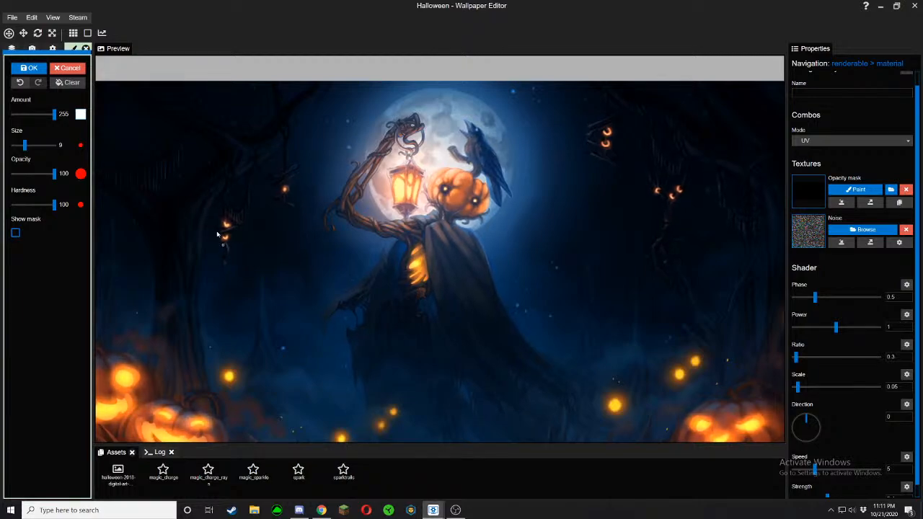
{"action": "scroll", "coordinate": [220, 254], "scroll_direction": "up", "scroll_amount": 2}
{"action": "scroll", "coordinate": [223, 258], "scroll_direction": "up", "scroll_amount": 8}
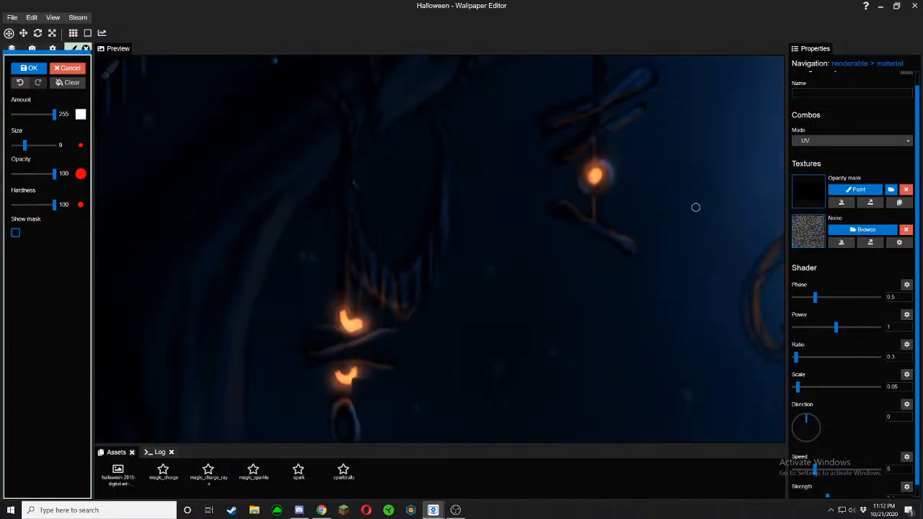
{"action": "left_click_drag", "start_coordinate": [696, 207], "coordinate": [715, 194]}
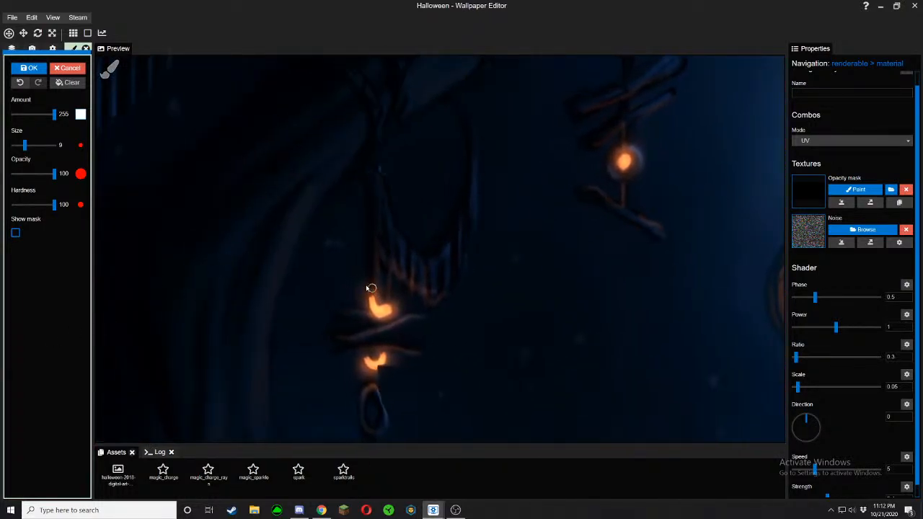
{"action": "scroll", "coordinate": [341, 281], "scroll_direction": "down", "scroll_amount": 10}
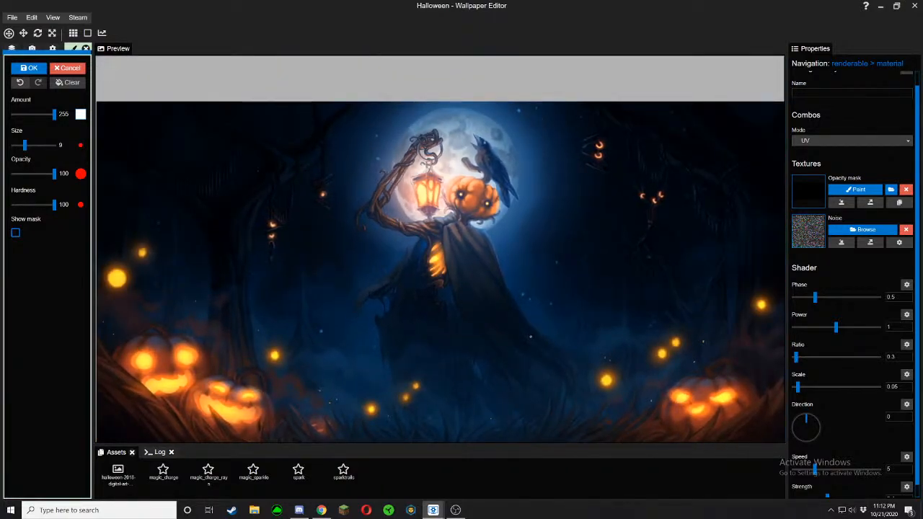
{"action": "left_click_drag", "start_coordinate": [523, 343], "coordinate": [529, 337]}
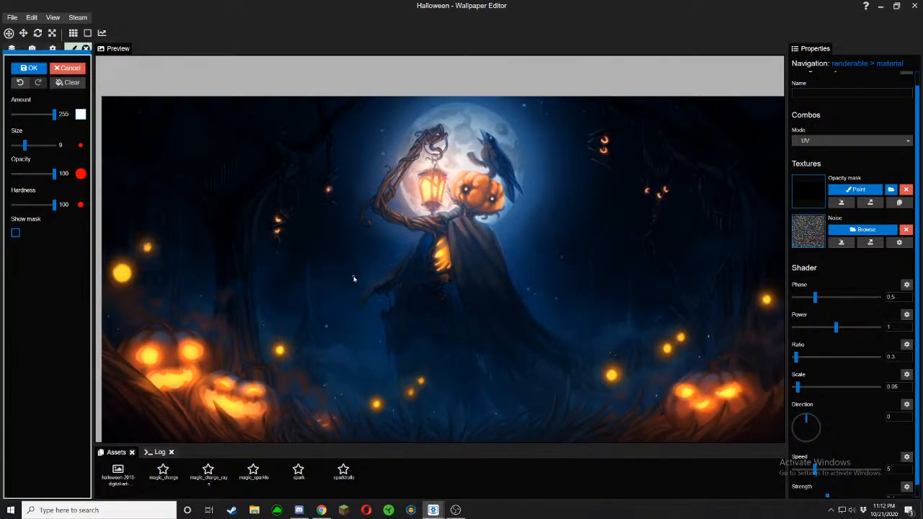
Accept the painted opacity mask for the wallpaper's sway effect
{"action": "left_click", "coordinate": [33, 68]}
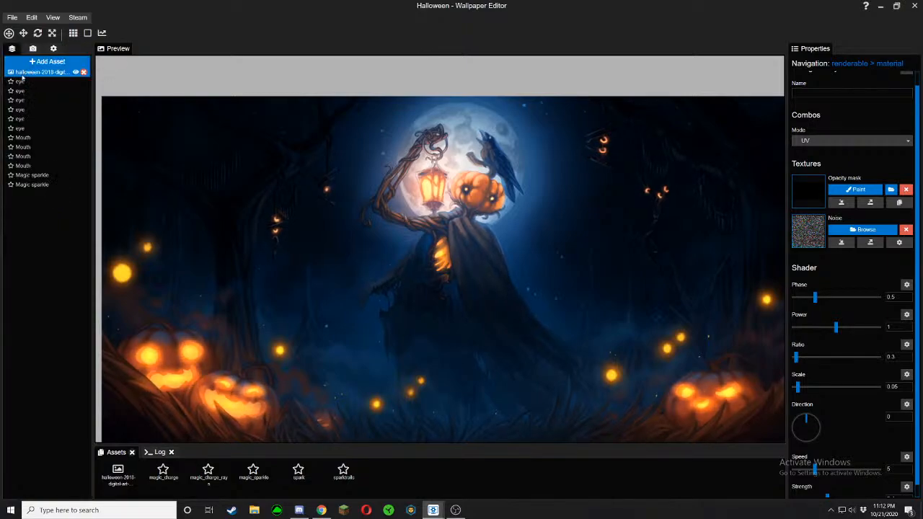
Try a Magic Charge particle preset as a new asset, and delete it from the scene
{"action": "left_click", "coordinate": [50, 63]}
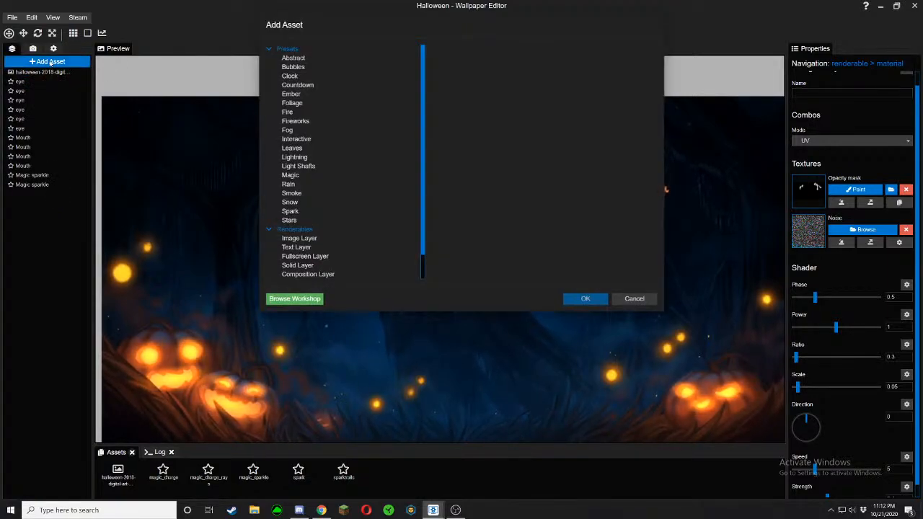
{"action": "left_click", "coordinate": [311, 175]}
{"action": "left_click", "coordinate": [480, 173]}
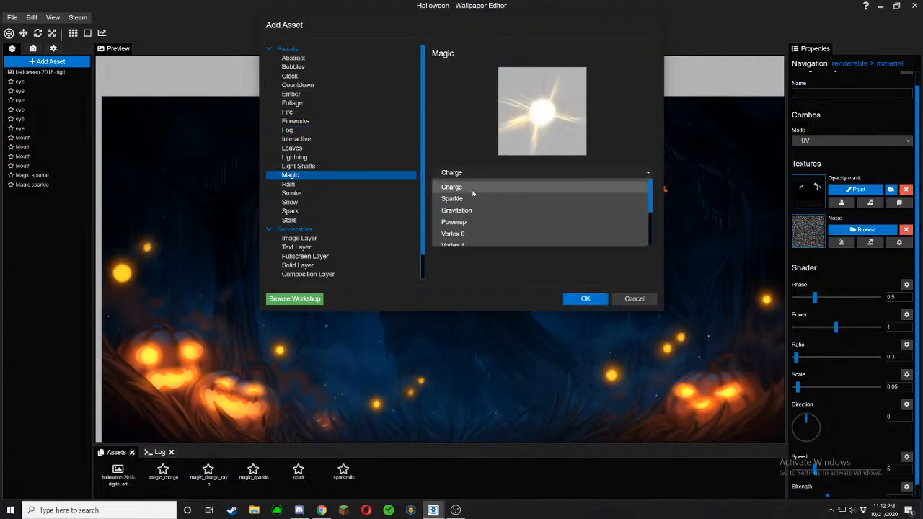
{"action": "left_click", "coordinate": [585, 298]}
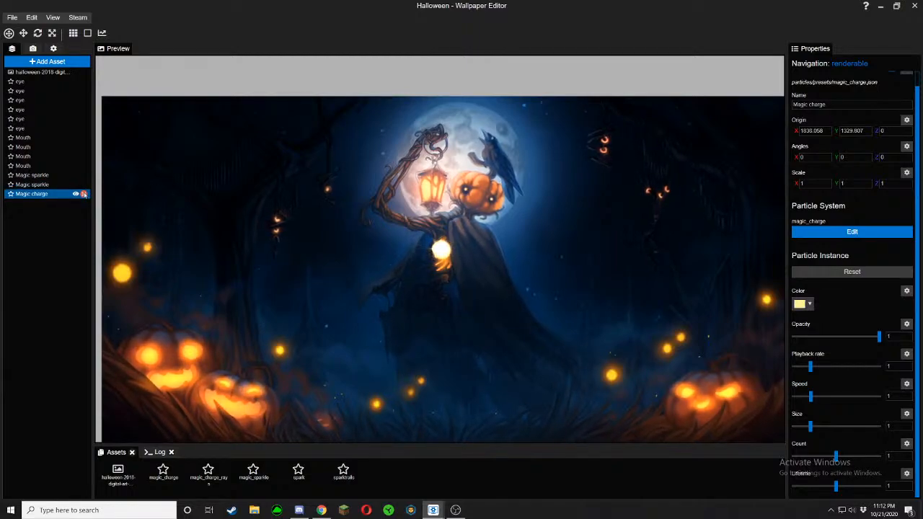
{"action": "left_click", "coordinate": [84, 194]}
Add a Spark particle asset, placing it between the left lanterns and the scarecrow at about X 1264, Y 1288, and save the project
{"action": "left_click", "coordinate": [51, 63]}
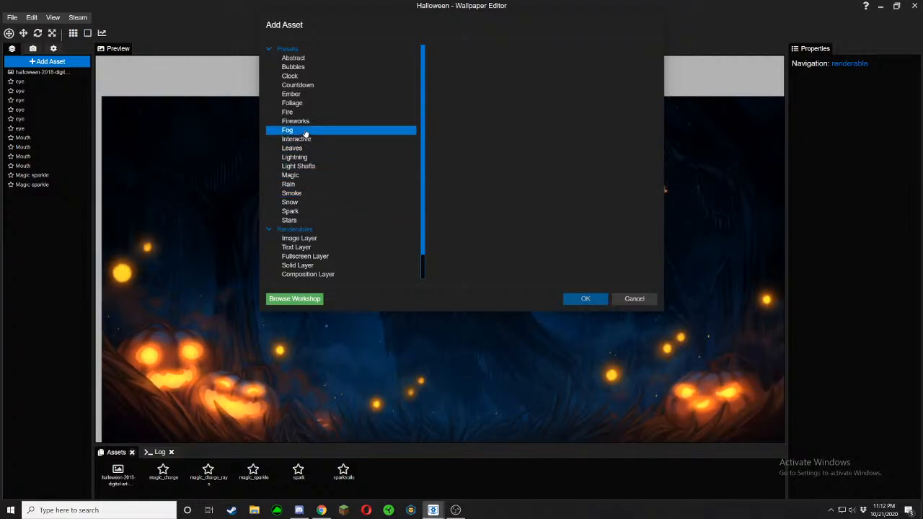
{"action": "left_click", "coordinate": [290, 211]}
{"action": "left_click", "coordinate": [584, 298]}
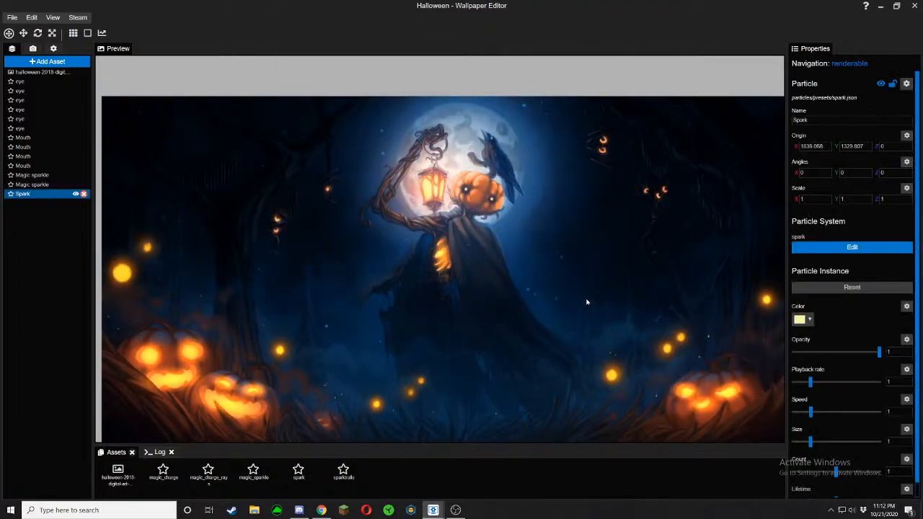
{"action": "left_click", "coordinate": [51, 34]}
{"action": "key", "text": "ctrl+s"}
{"action": "left_click", "coordinate": [22, 33]}
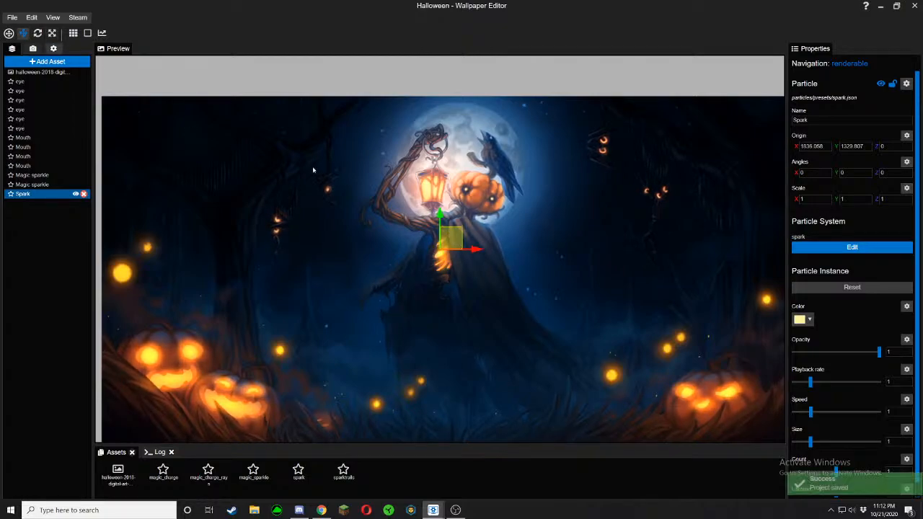
{"action": "left_click_drag", "start_coordinate": [451, 238], "coordinate": [346, 246]}
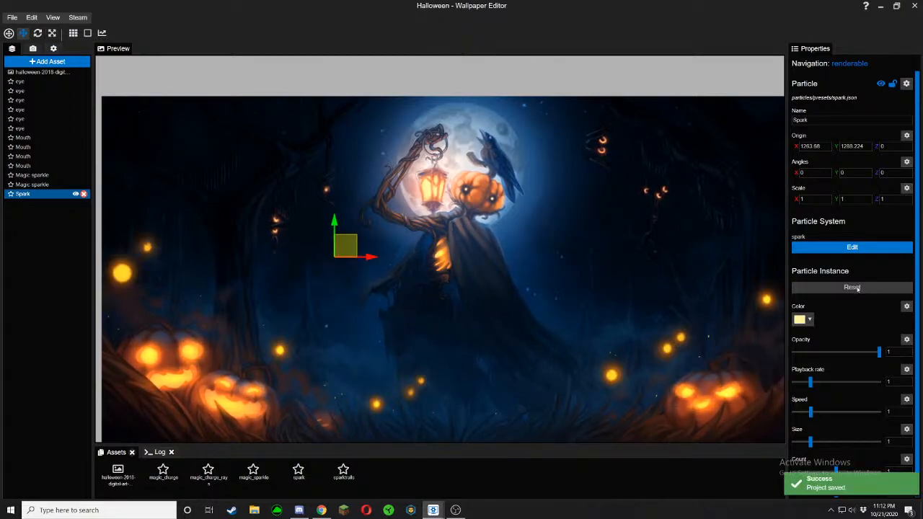
Set the Spark particle instance's color to white (#ffffff), size to 0.38, count to 2 and lifetime to 0.27
{"action": "scroll", "coordinate": [849, 274], "scroll_direction": "down", "scroll_amount": 1}
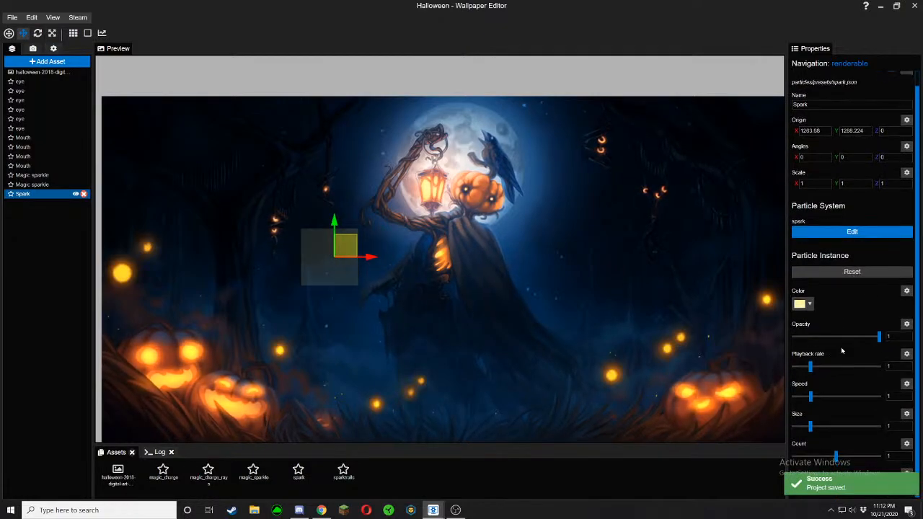
{"action": "left_click", "coordinate": [838, 231]}
{"action": "left_click", "coordinate": [704, 374]}
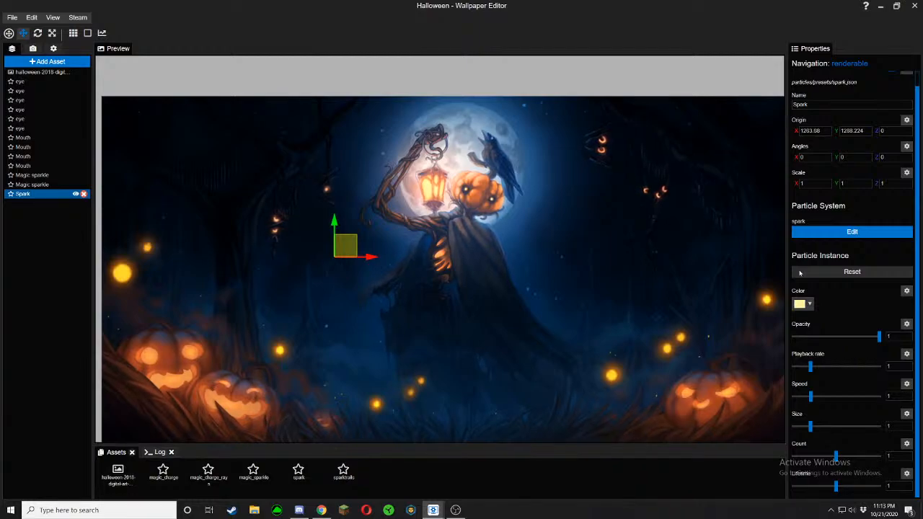
{"action": "left_click", "coordinate": [800, 303]}
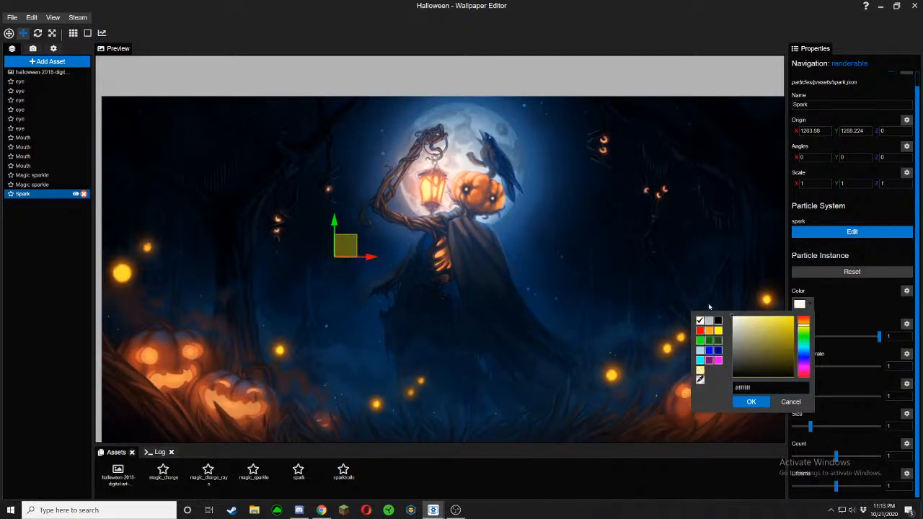
{"action": "left_click", "coordinate": [748, 402]}
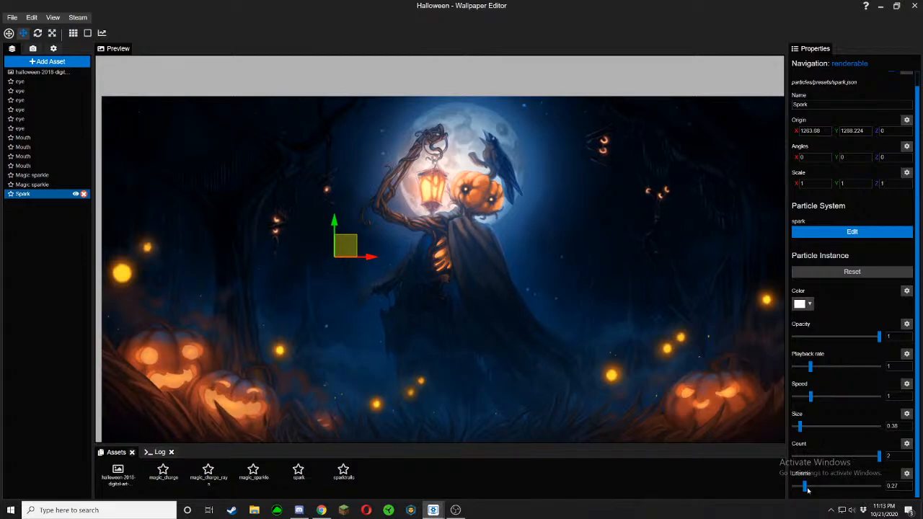
Replace the spark material's albedo texture with halo_6.tex, and reduce the Spark instance's size to 0.19
{"action": "left_click", "coordinate": [849, 232]}
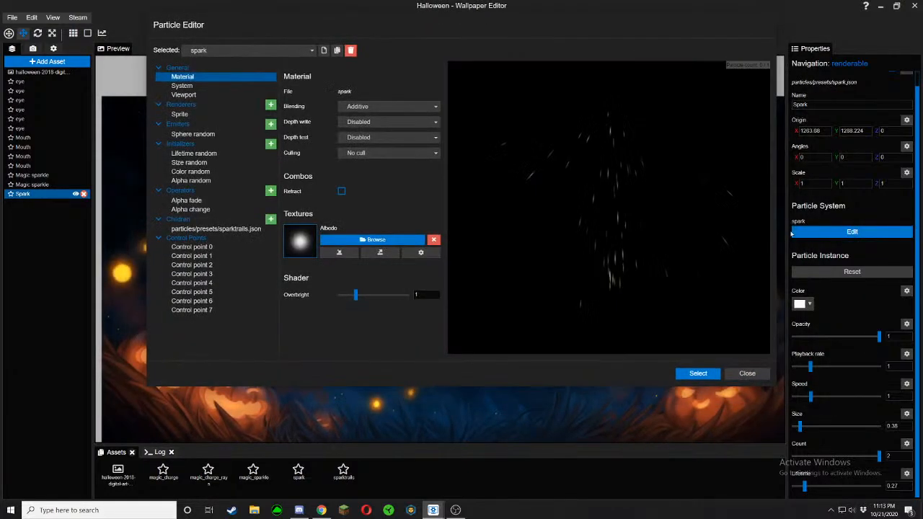
{"action": "left_click", "coordinate": [372, 240]}
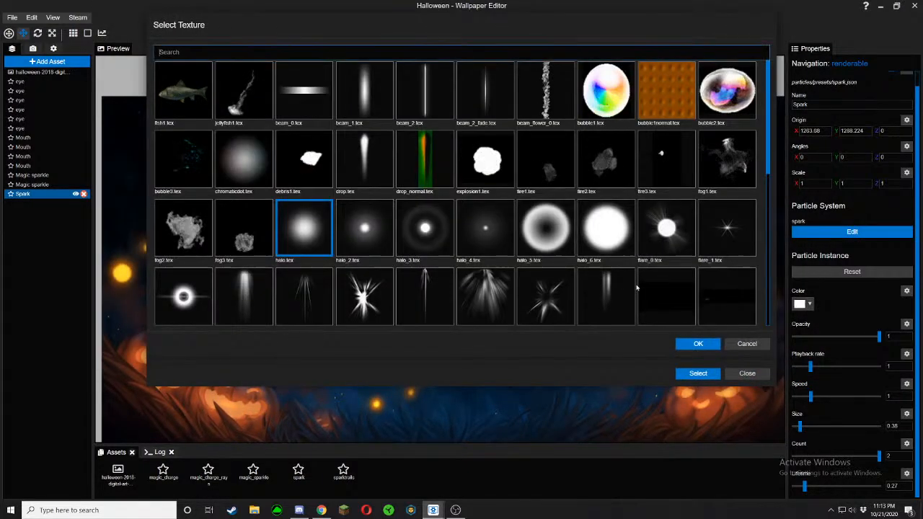
{"action": "left_click", "coordinate": [633, 254]}
{"action": "left_click", "coordinate": [698, 343]}
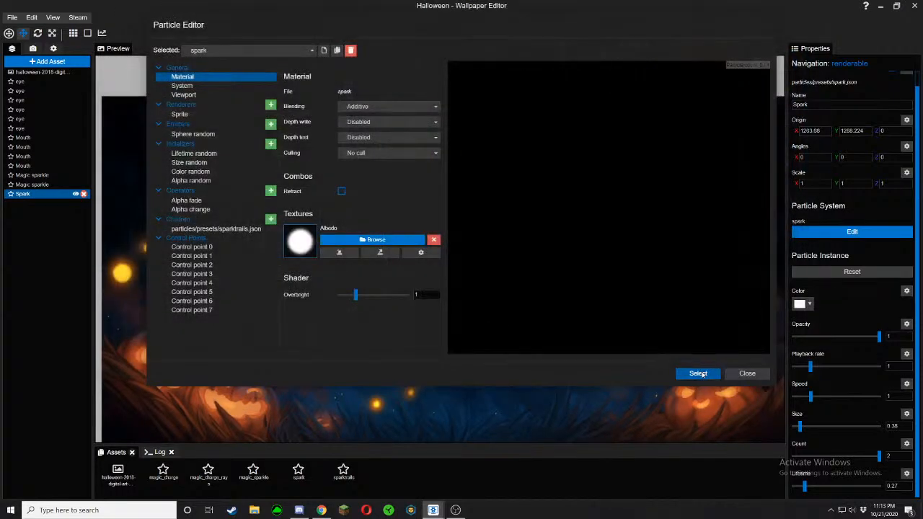
{"action": "left_click", "coordinate": [700, 379]}
Move the Spark to the right of the scarecrow, at about X 2415, Y 1428, and scale it to 0.757 in X and Y
{"action": "scroll", "coordinate": [749, 401], "scroll_direction": "up", "scroll_amount": 4}
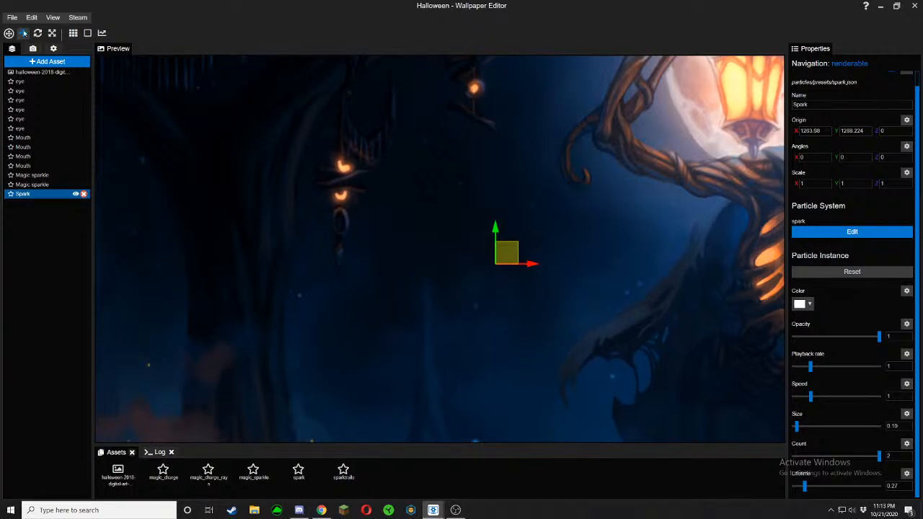
{"action": "scroll", "coordinate": [362, 307], "scroll_direction": "down", "scroll_amount": 5}
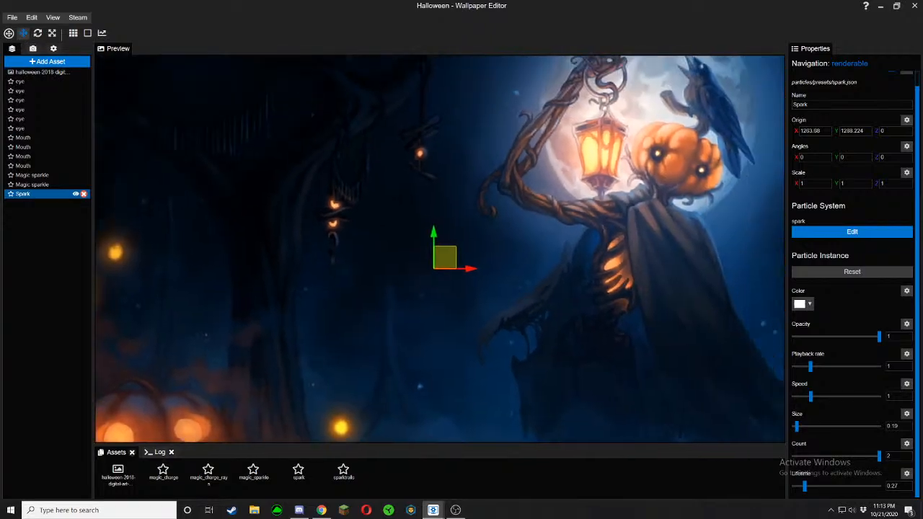
{"action": "left_click_drag", "start_coordinate": [374, 288], "coordinate": [633, 261]}
{"action": "left_click", "coordinate": [52, 33]}
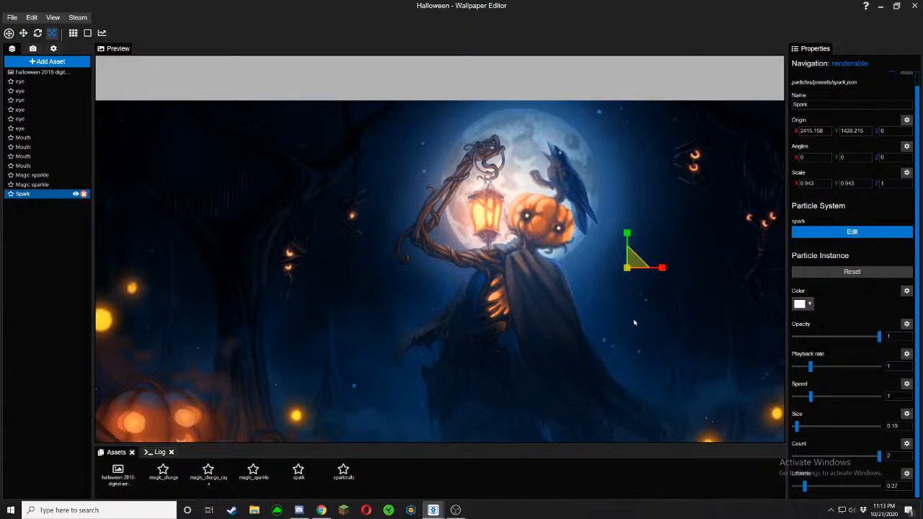
{"action": "scroll", "coordinate": [571, 267], "scroll_direction": "up", "scroll_amount": 4}
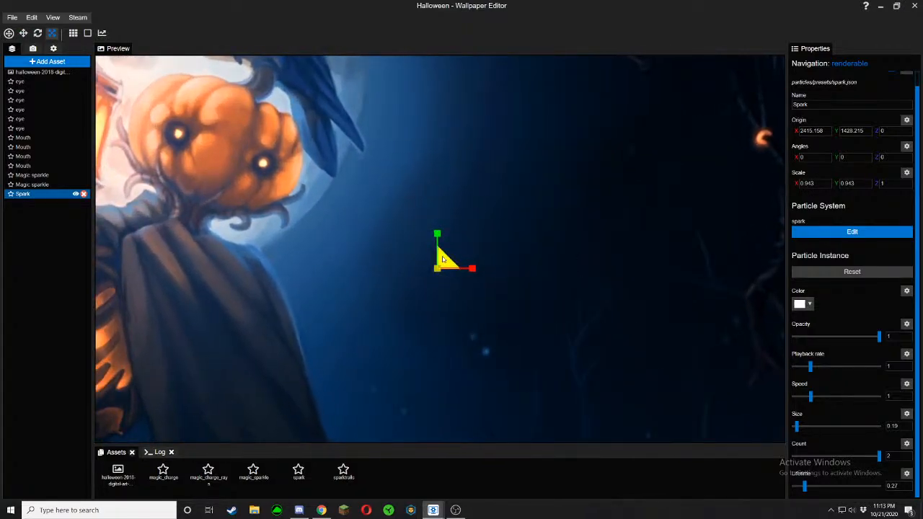
{"action": "left_click_drag", "start_coordinate": [444, 260], "coordinate": [437, 238]}
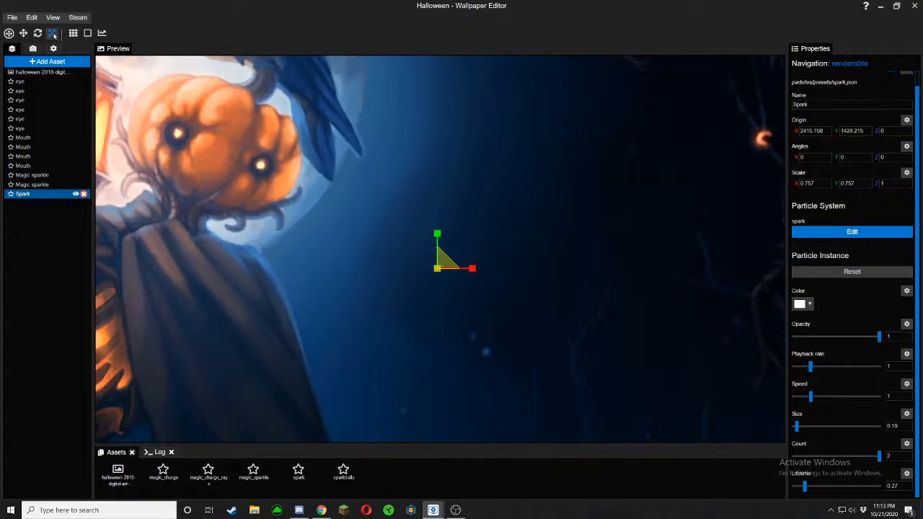
Scale the Spark down to 0.422 in X and Y, and save the project
{"action": "left_click", "coordinate": [52, 33]}
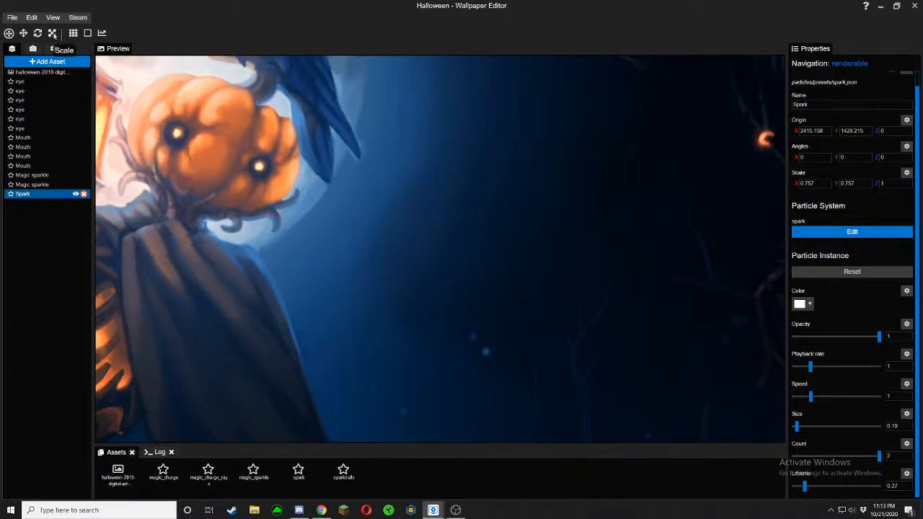
{"action": "left_click", "coordinate": [52, 33]}
{"action": "left_click_drag", "start_coordinate": [448, 258], "coordinate": [439, 266]}
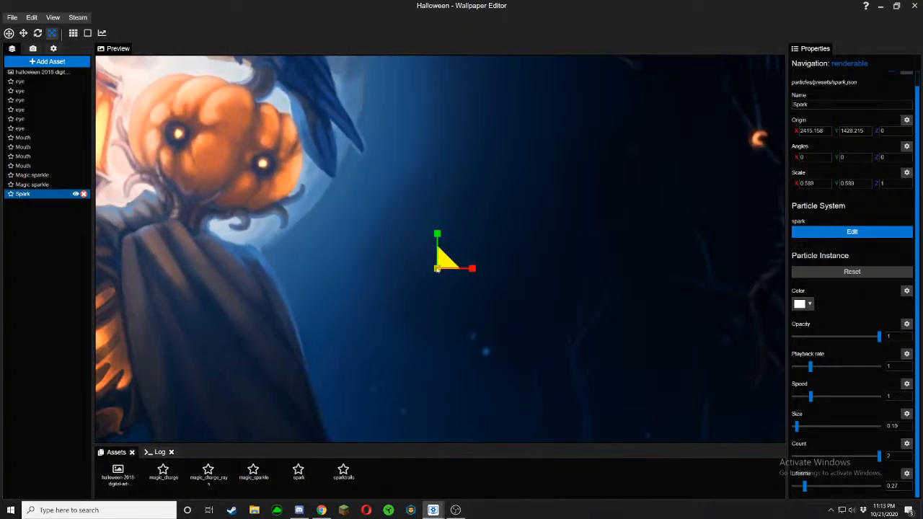
{"action": "left_click", "coordinate": [52, 34]}
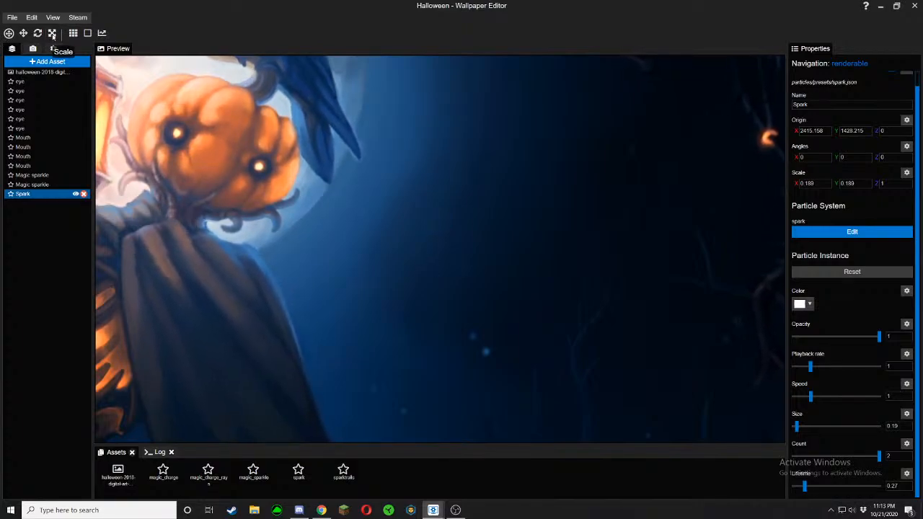
{"action": "left_click", "coordinate": [51, 33]}
{"action": "left_click_drag", "start_coordinate": [455, 267], "coordinate": [460, 264]}
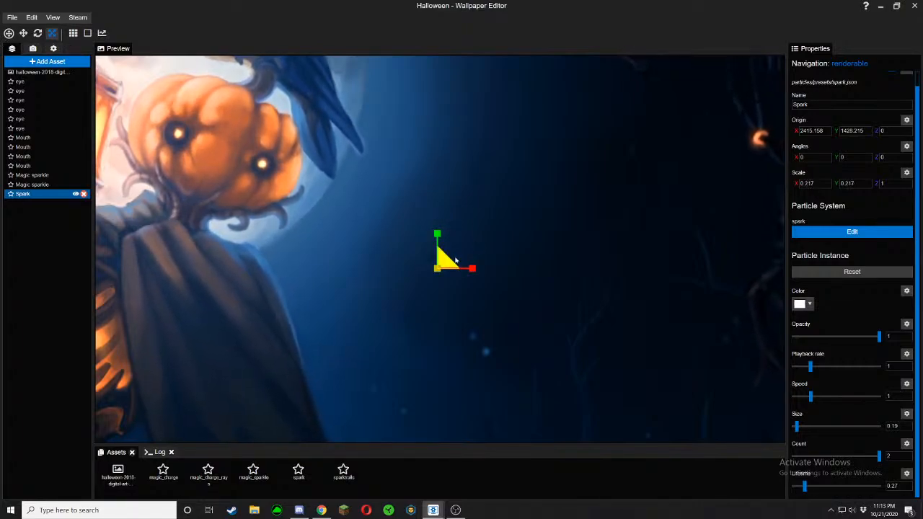
{"action": "left_click", "coordinate": [52, 34]}
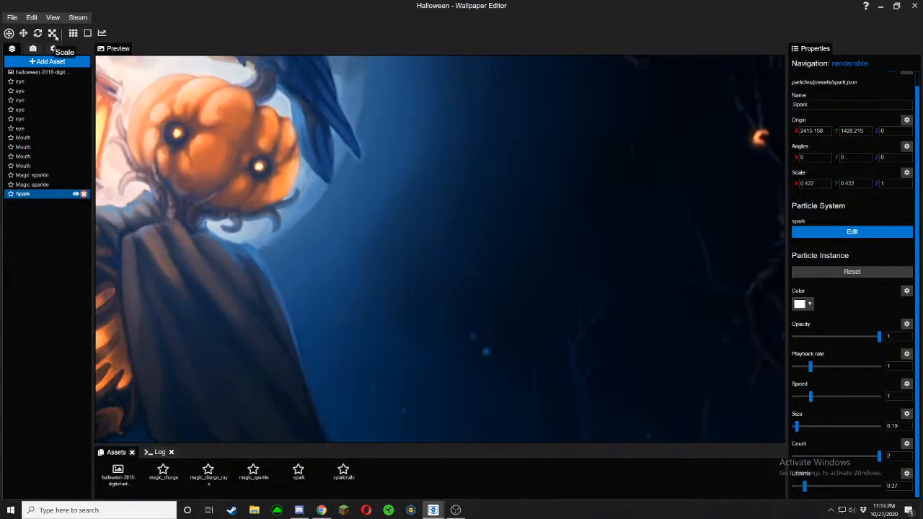
{"action": "scroll", "coordinate": [399, 274], "scroll_direction": "down", "scroll_amount": 5}
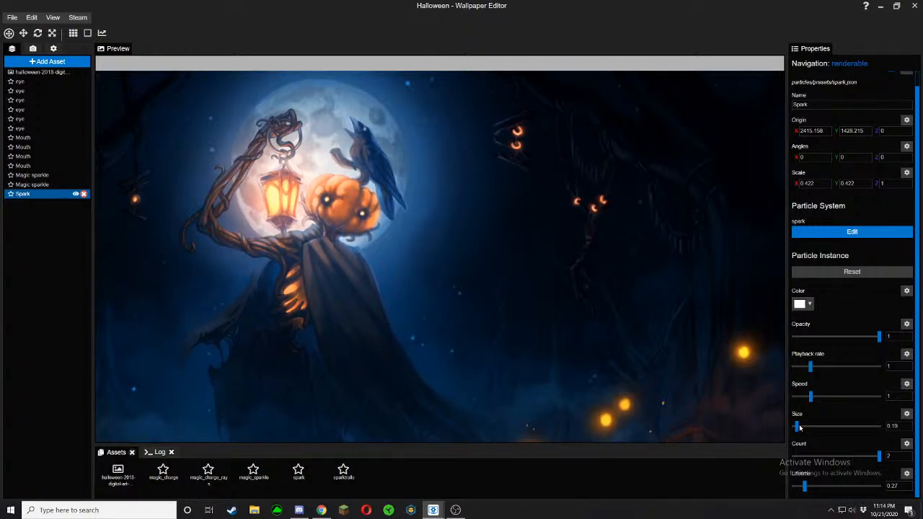
{"action": "key", "text": "ctrl+s"}
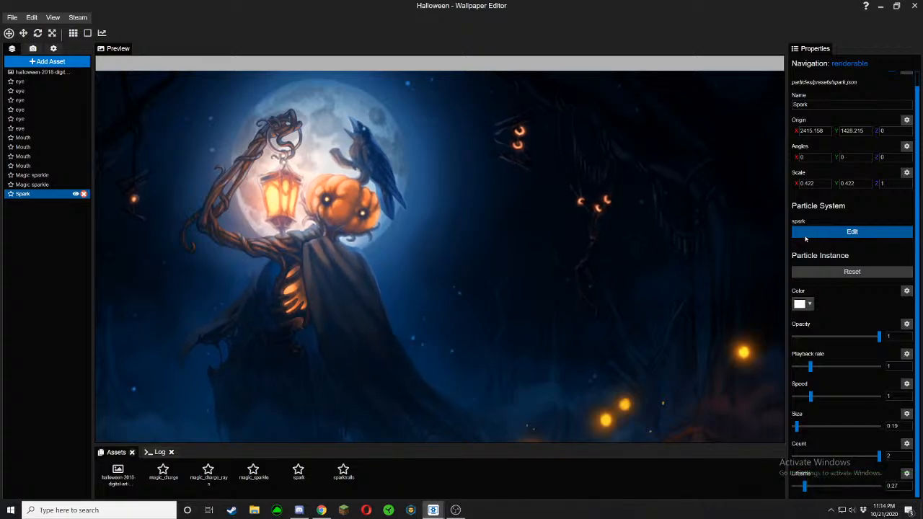
Try a duplicate of the Spark scaled up to 1.603 in X and Y, and delete that copy
{"action": "right_click", "coordinate": [50, 195]}
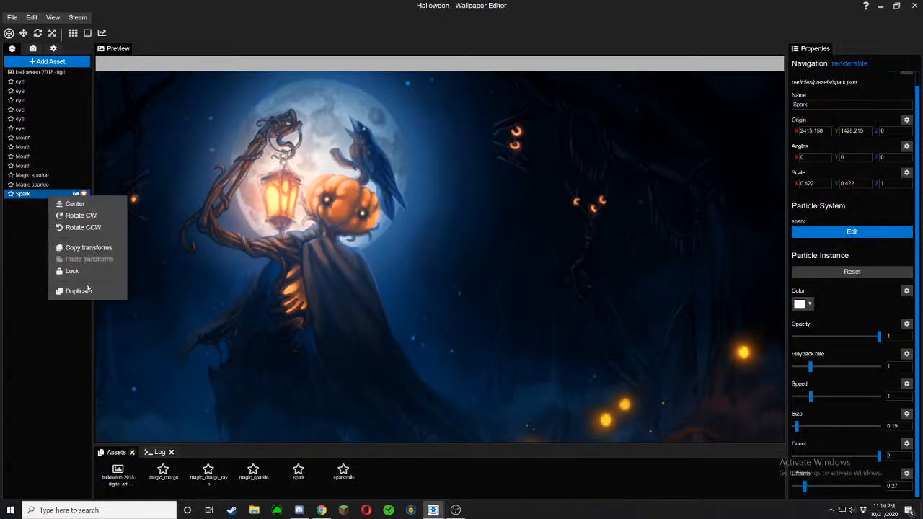
{"action": "left_click", "coordinate": [84, 291]}
{"action": "left_click", "coordinate": [52, 33]}
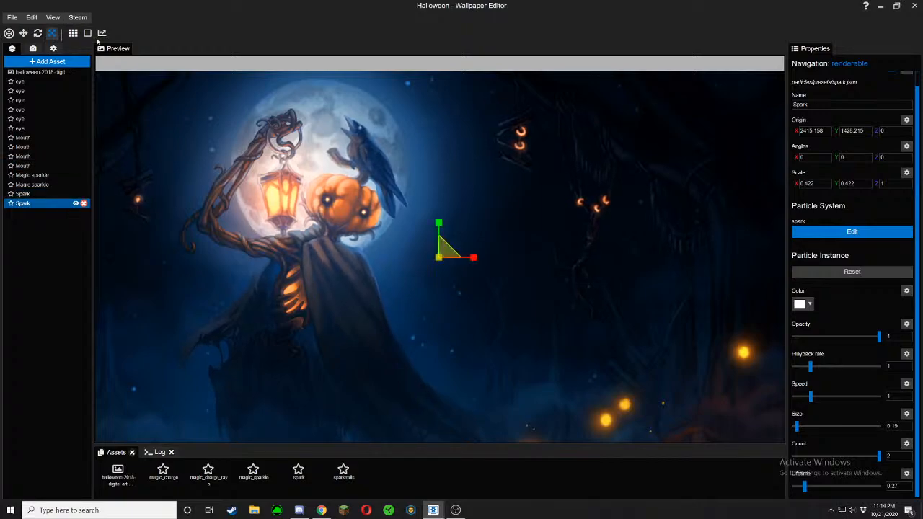
{"action": "left_click_drag", "start_coordinate": [445, 252], "coordinate": [447, 123]}
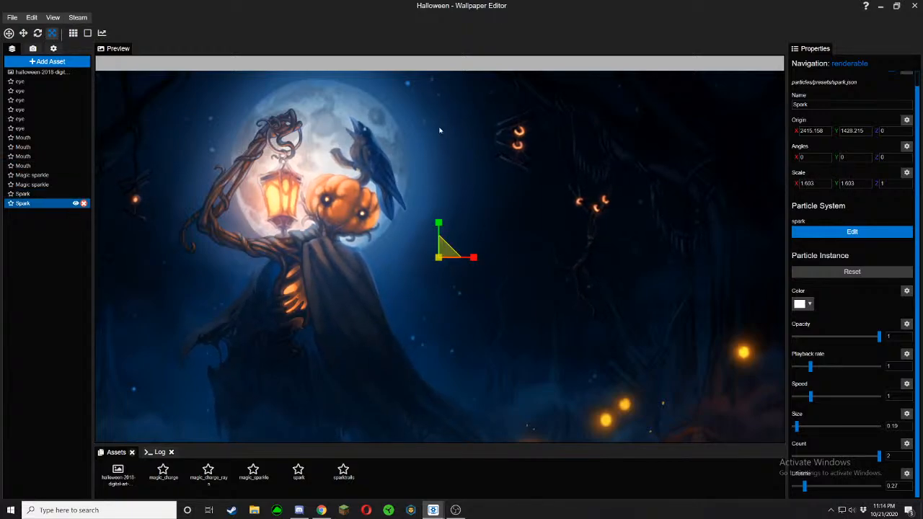
{"action": "left_click", "coordinate": [83, 203]}
Duplicate the Spark and move the copy up beside the right lanterns, at about X 2445, Y 1831
{"action": "right_click", "coordinate": [24, 192]}
{"action": "left_click", "coordinate": [22, 194]}
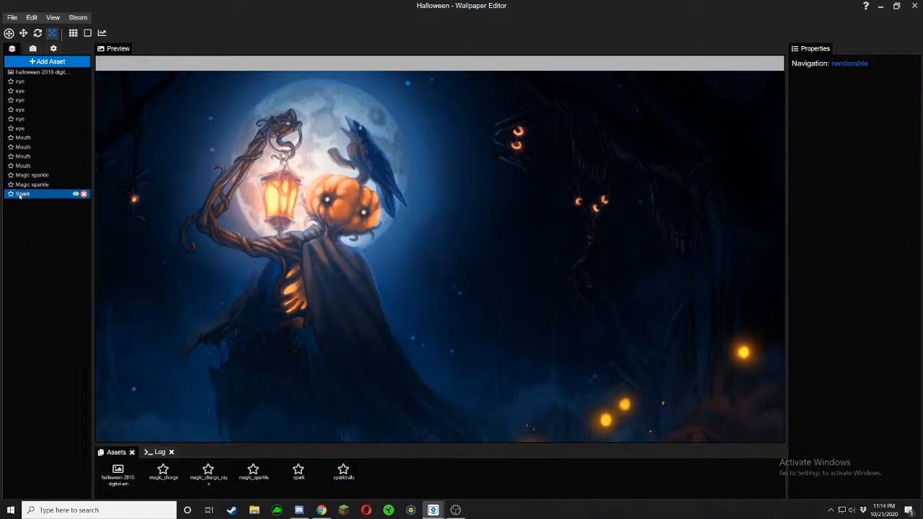
{"action": "right_click", "coordinate": [22, 195]}
{"action": "left_click", "coordinate": [50, 289]}
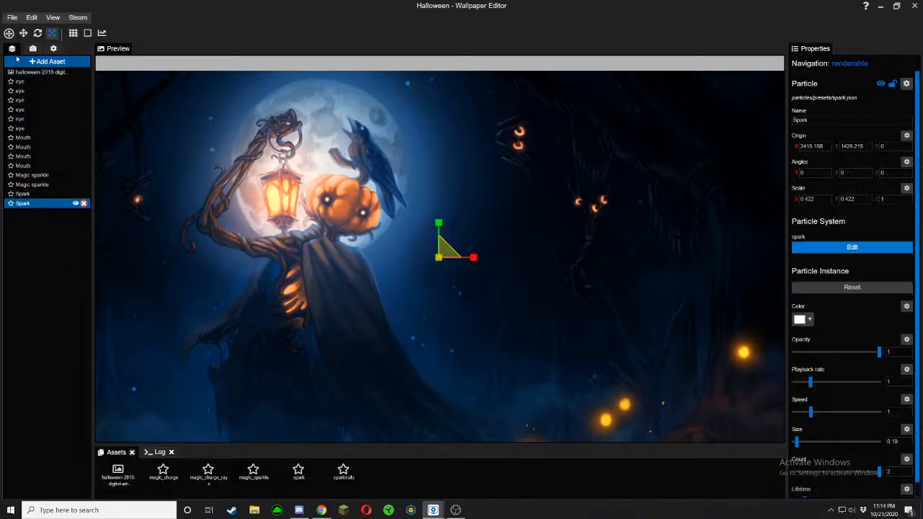
{"action": "left_click_drag", "start_coordinate": [444, 245], "coordinate": [452, 142]}
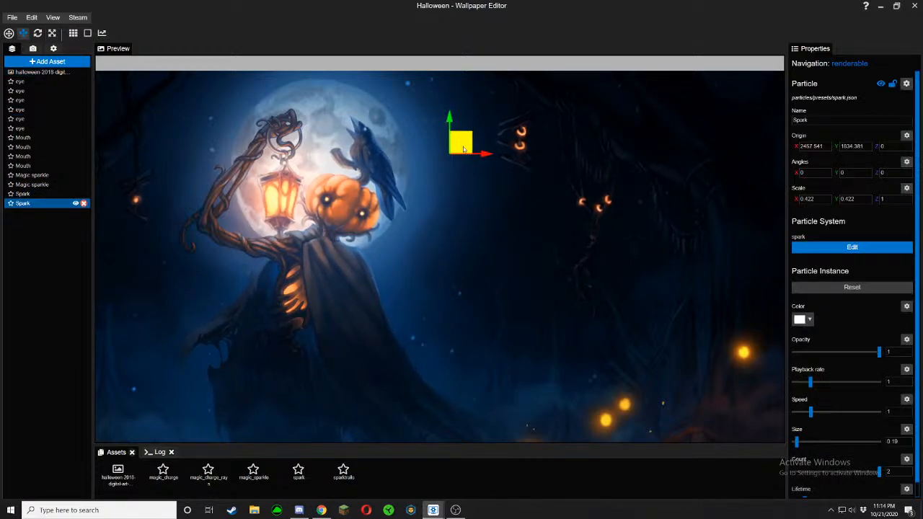
Duplicate the upper Spark and move the new copy above the moon's left side, at about X 1571, Y 2063
{"action": "right_click", "coordinate": [36, 203]}
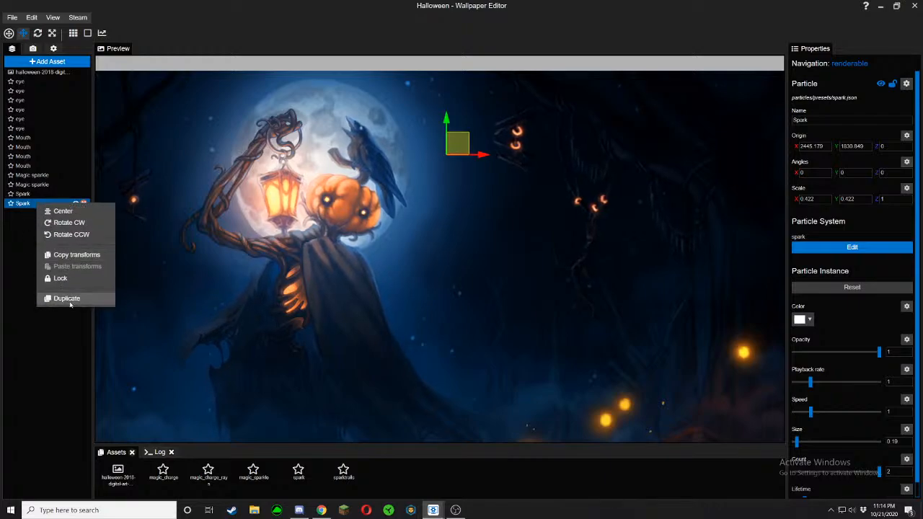
{"action": "left_click", "coordinate": [49, 298]}
{"action": "left_click_drag", "start_coordinate": [459, 147], "coordinate": [235, 87]}
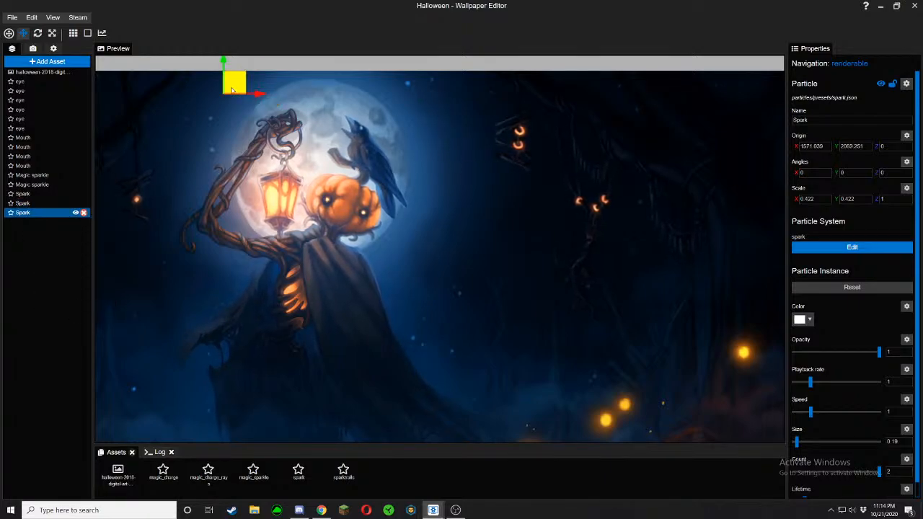
Duplicate the Spark above the moon and move the copy to the scene's upper left, at about X 1009, Y 2032
{"action": "right_click", "coordinate": [50, 212]}
{"action": "left_click", "coordinate": [185, 202]}
{"action": "left_click_drag", "start_coordinate": [185, 202], "coordinate": [325, 210]}
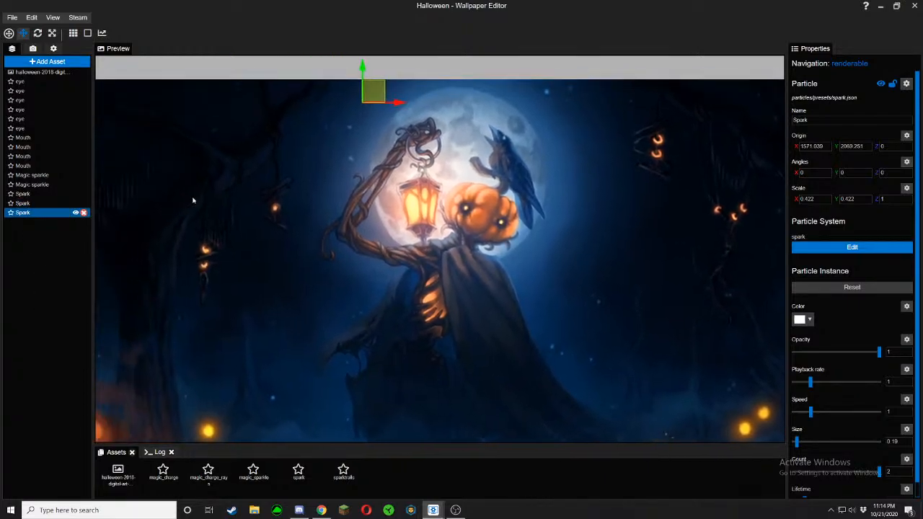
{"action": "right_click", "coordinate": [38, 211]}
{"action": "left_click", "coordinate": [63, 306]}
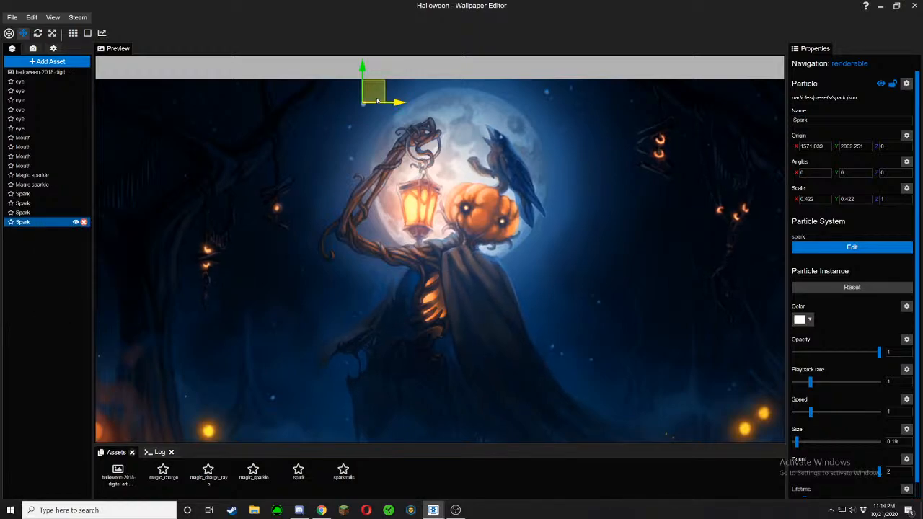
{"action": "left_click_drag", "start_coordinate": [372, 91], "coordinate": [235, 97]}
Duplicate the upper-left Spark and move the copy down beside the twisted branch arm, at about X 1338, Y 1654
{"action": "right_click", "coordinate": [44, 222]}
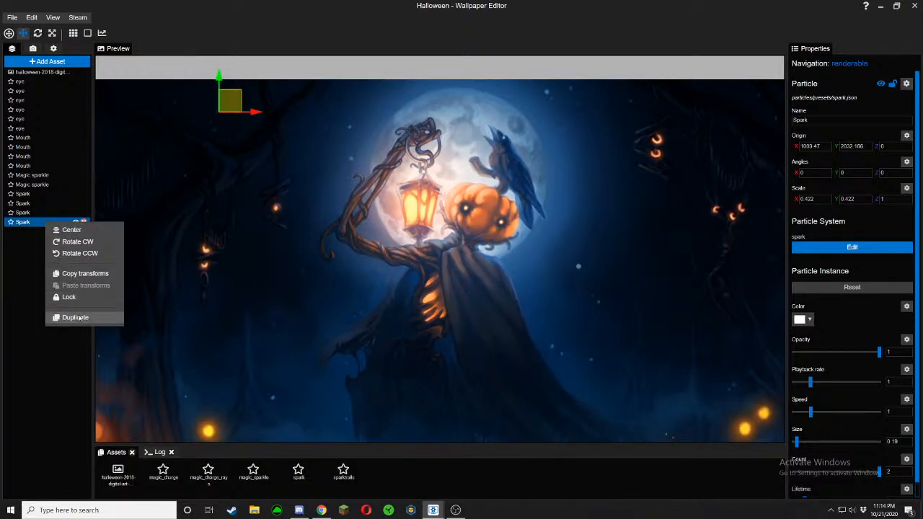
{"action": "left_click", "coordinate": [79, 317]}
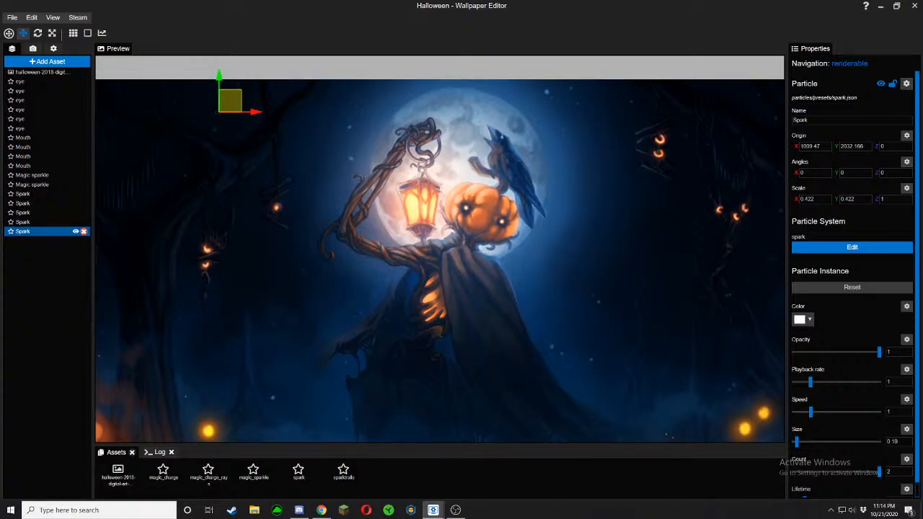
{"action": "left_click_drag", "start_coordinate": [232, 110], "coordinate": [316, 205]}
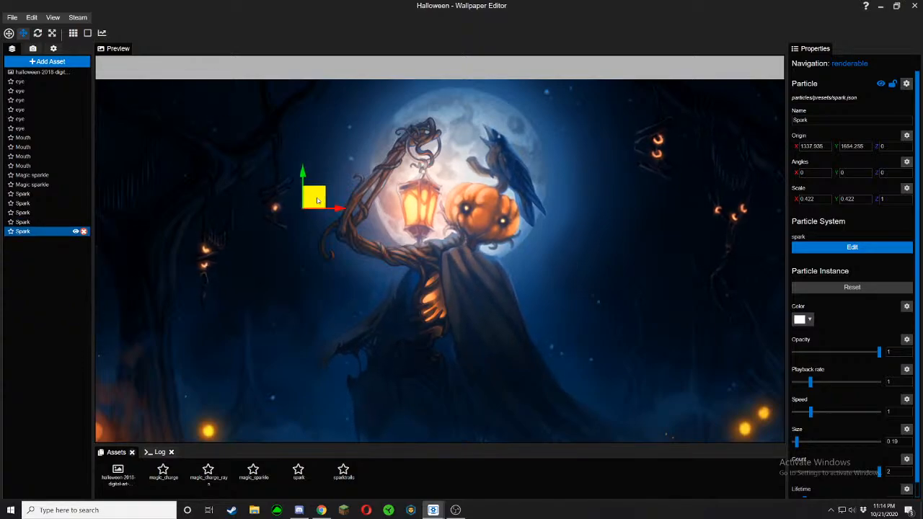
Duplicate the Spark beside the branch arm, move the copy lower left to about X 1170, Y 1343, and save the project
{"action": "right_click", "coordinate": [39, 236]}
{"action": "left_click", "coordinate": [72, 329]}
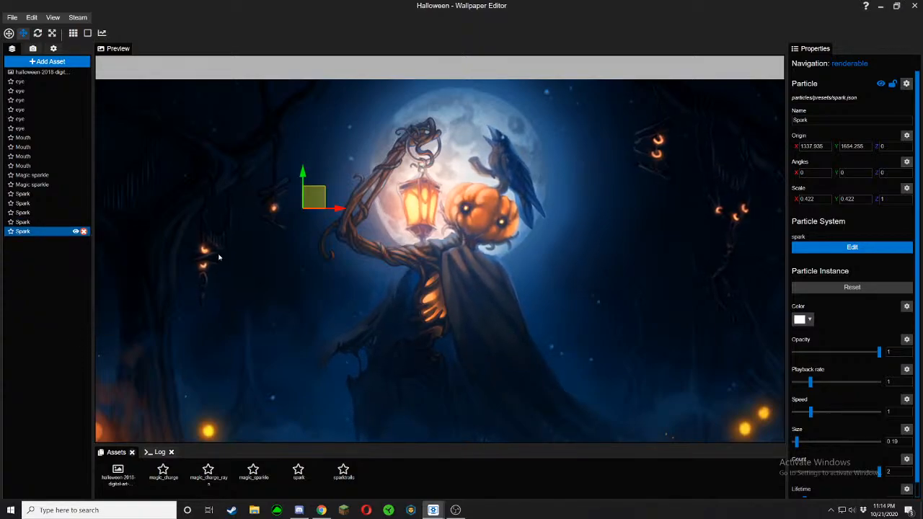
{"action": "left_click_drag", "start_coordinate": [312, 196], "coordinate": [309, 215]}
{"action": "left_click_drag", "start_coordinate": [285, 261], "coordinate": [271, 276]}
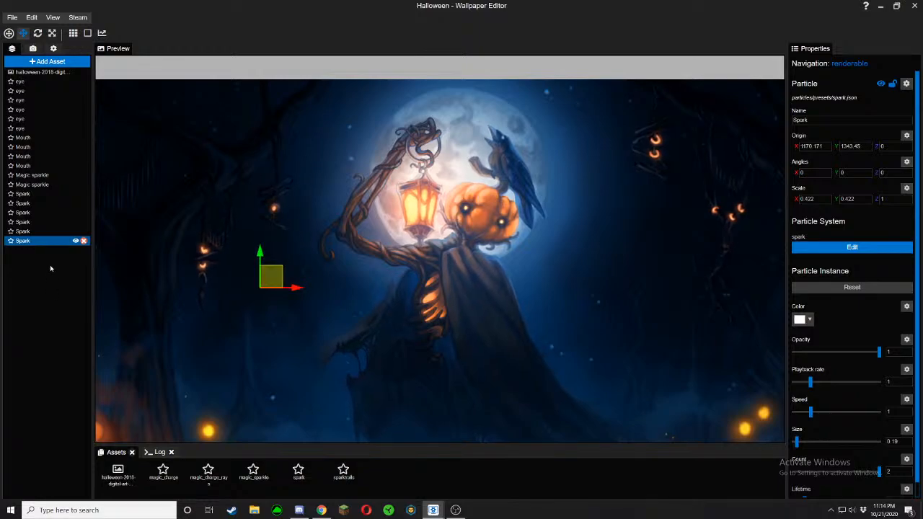
{"action": "left_click", "coordinate": [26, 33]}
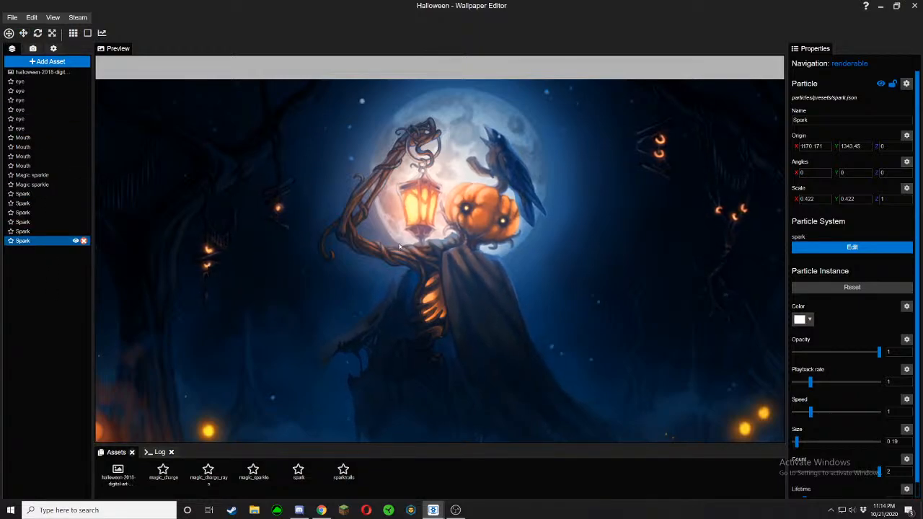
{"action": "scroll", "coordinate": [399, 246], "scroll_direction": "down", "scroll_amount": 3}
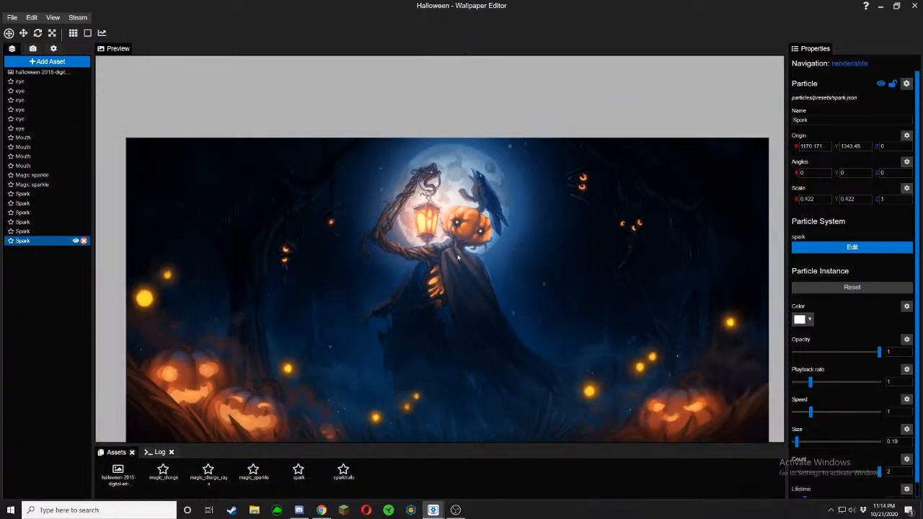
{"action": "scroll", "coordinate": [457, 257], "scroll_direction": "up", "scroll_amount": 1}
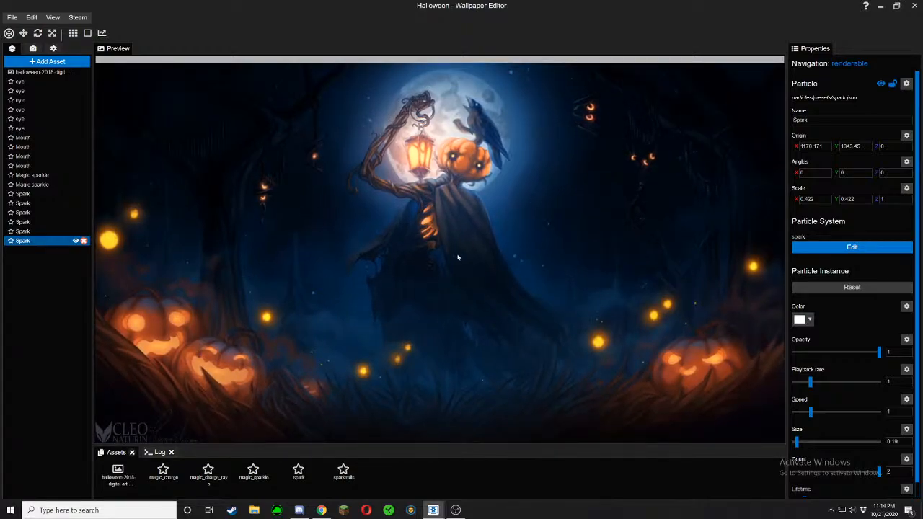
{"action": "key", "text": "ctrl+s"}
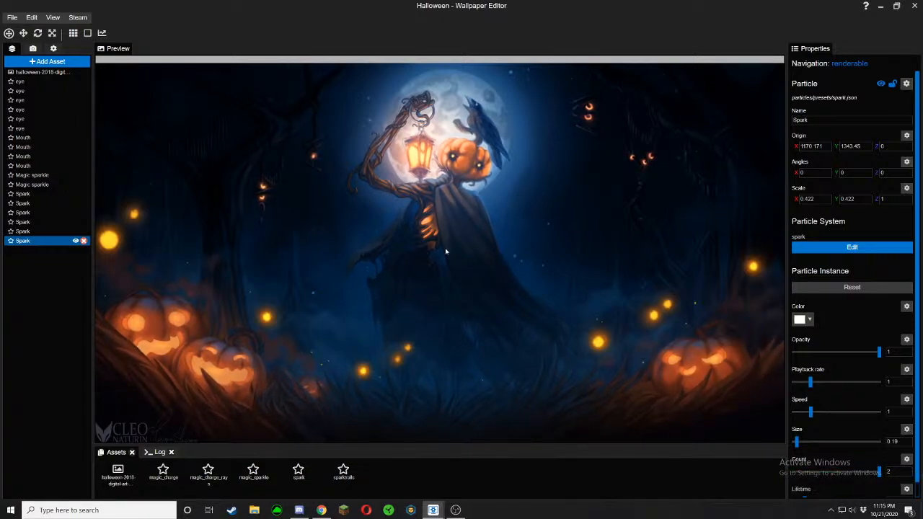
Set the playback rate of the last Spark in the layer list to 0.8
{"action": "left_click_drag", "start_coordinate": [810, 382], "coordinate": [807, 382]}
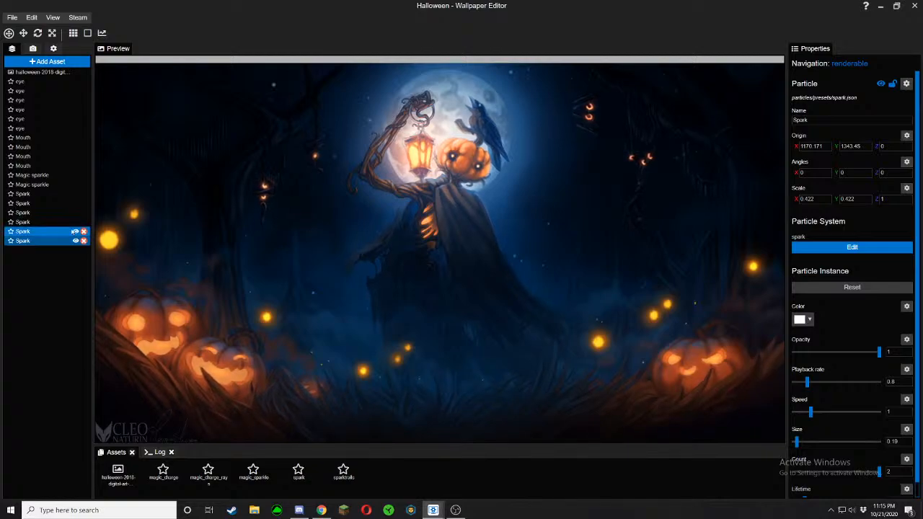
Try a slower Speed on the fifth, fourth and third Sparks, at 0.79, 0.81 and 0.79
{"action": "left_click", "coordinate": [44, 230]}
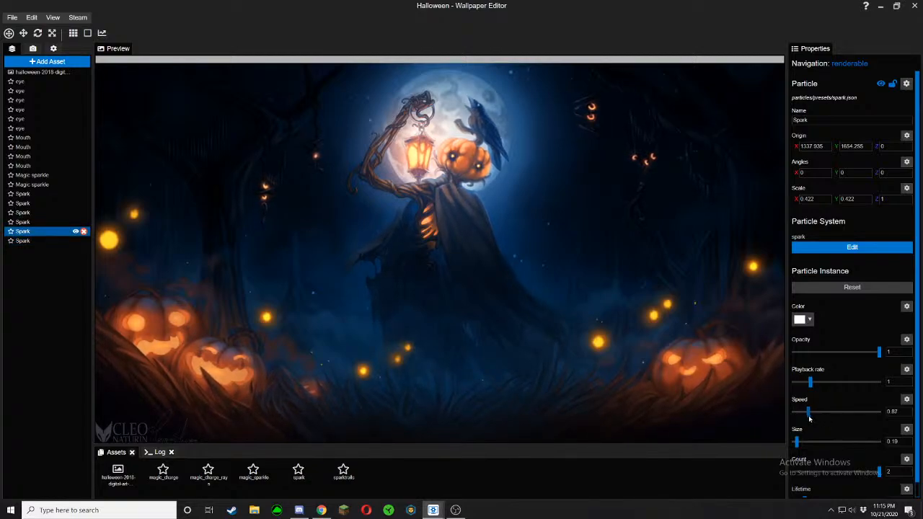
{"action": "left_click_drag", "start_coordinate": [808, 418], "coordinate": [807, 418]}
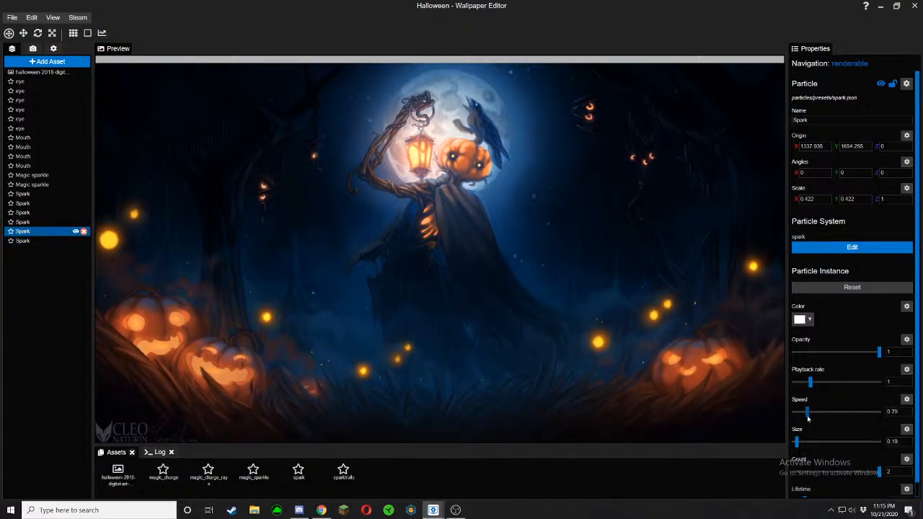
{"action": "left_click", "coordinate": [50, 222]}
{"action": "left_click_drag", "start_coordinate": [810, 413], "coordinate": [808, 416]}
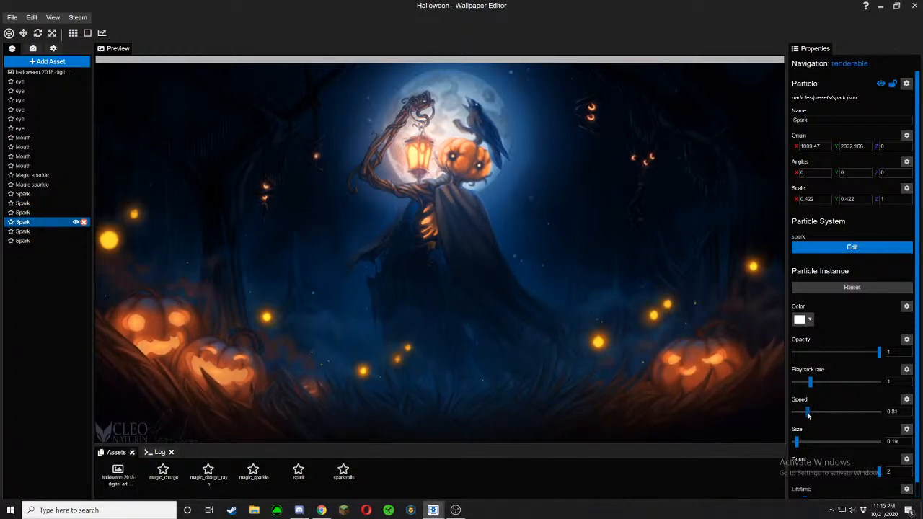
{"action": "left_click", "coordinate": [51, 212]}
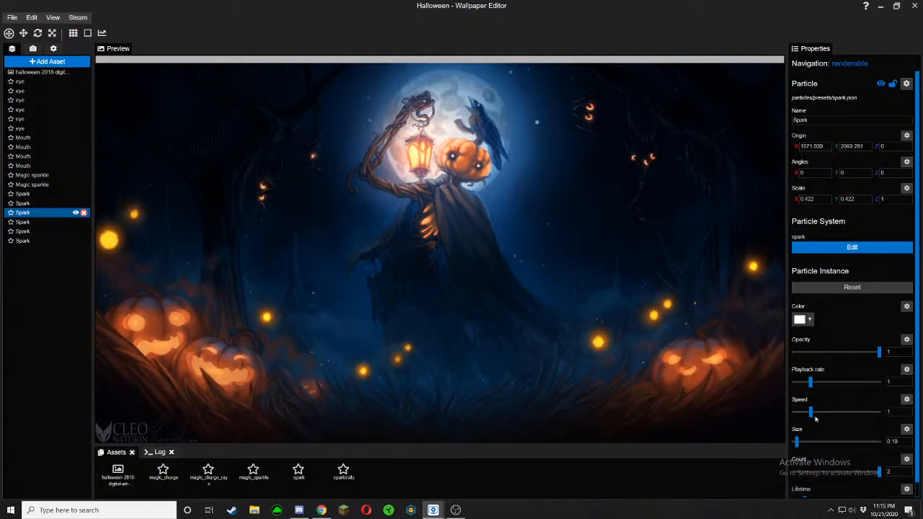
{"action": "left_click_drag", "start_coordinate": [809, 413], "coordinate": [807, 417]}
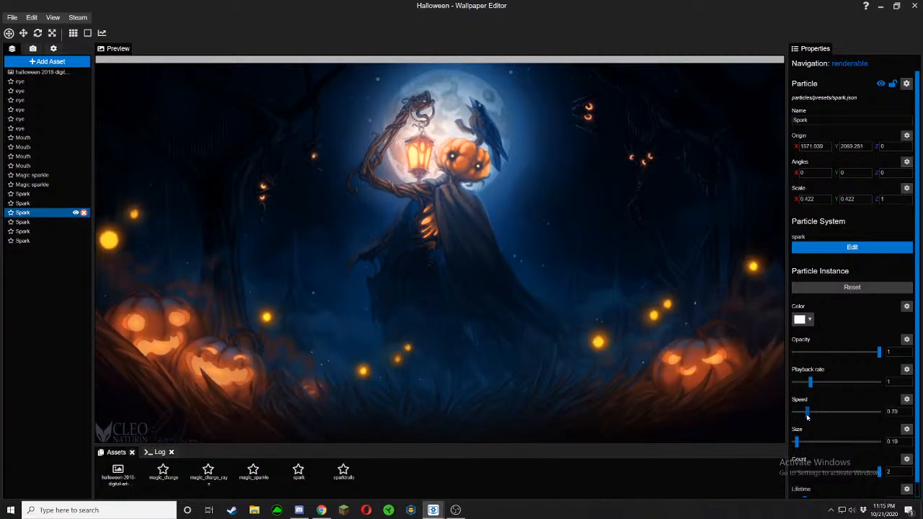
Try a lower Speed on the second Spark, and restore Speed to 1 on the second through fifth Sparks
{"action": "left_click", "coordinate": [52, 204], "text": "ctrl"}
{"action": "left_click", "coordinate": [48, 204]}
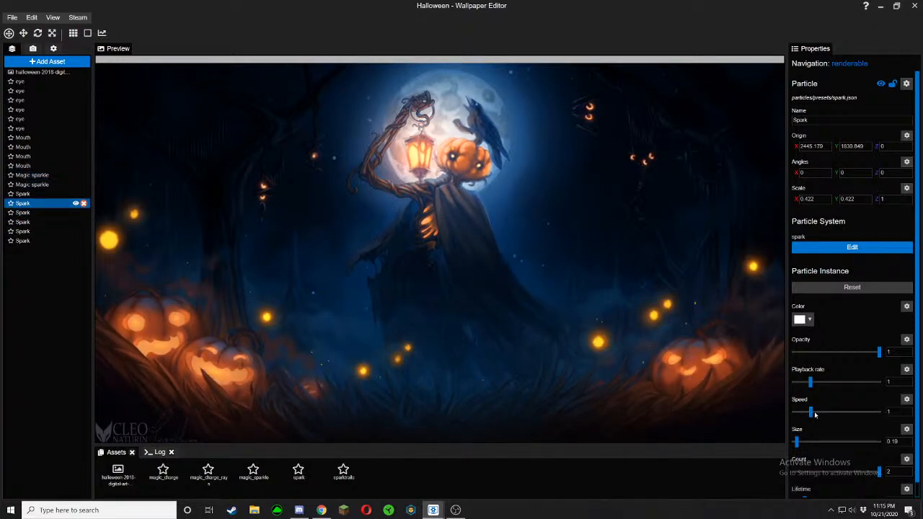
{"action": "left_click_drag", "start_coordinate": [814, 415], "coordinate": [812, 414]}
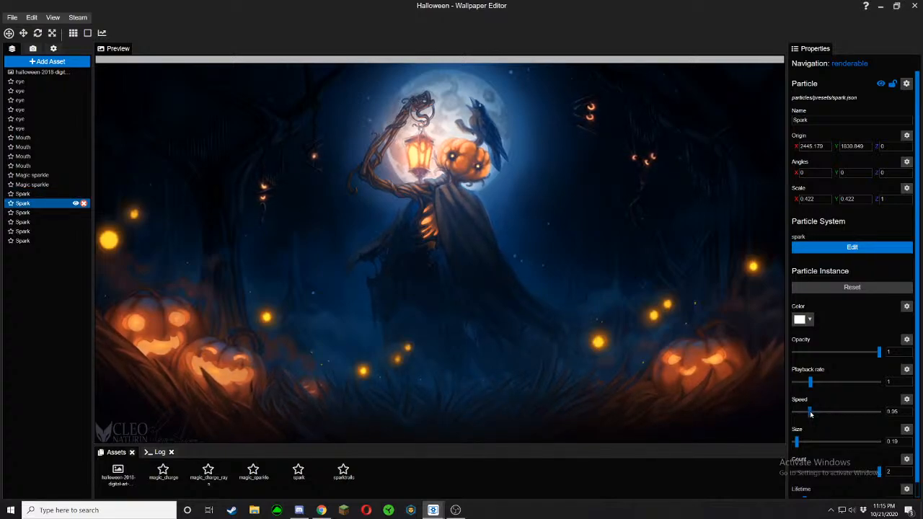
{"action": "left_click", "coordinate": [811, 414]}
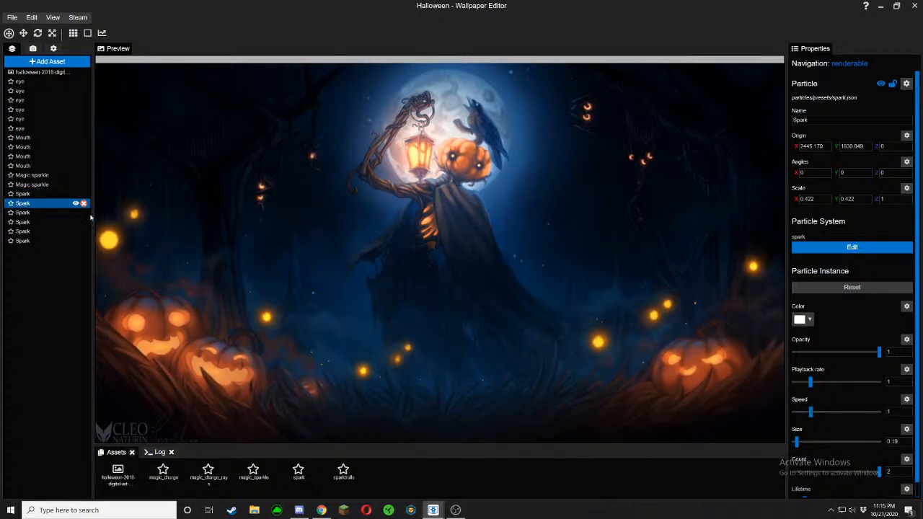
{"action": "left_click", "coordinate": [49, 212]}
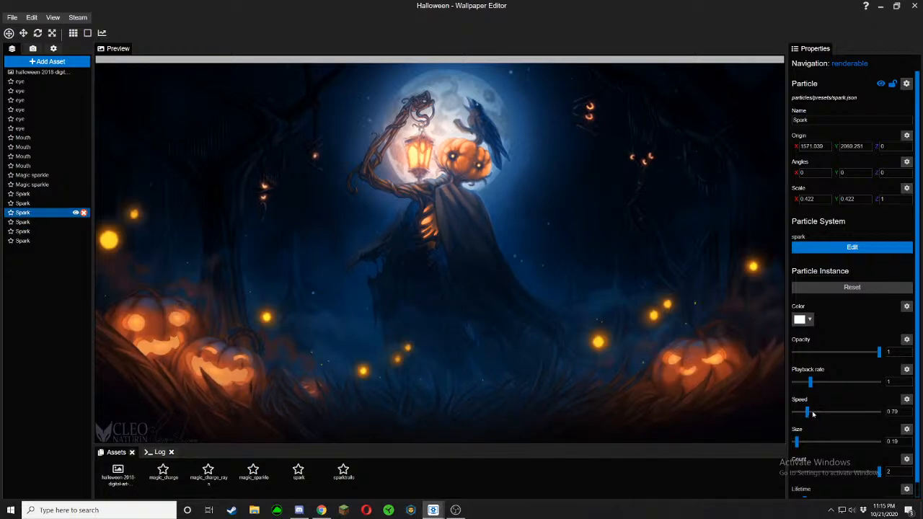
{"action": "left_click", "coordinate": [812, 413]}
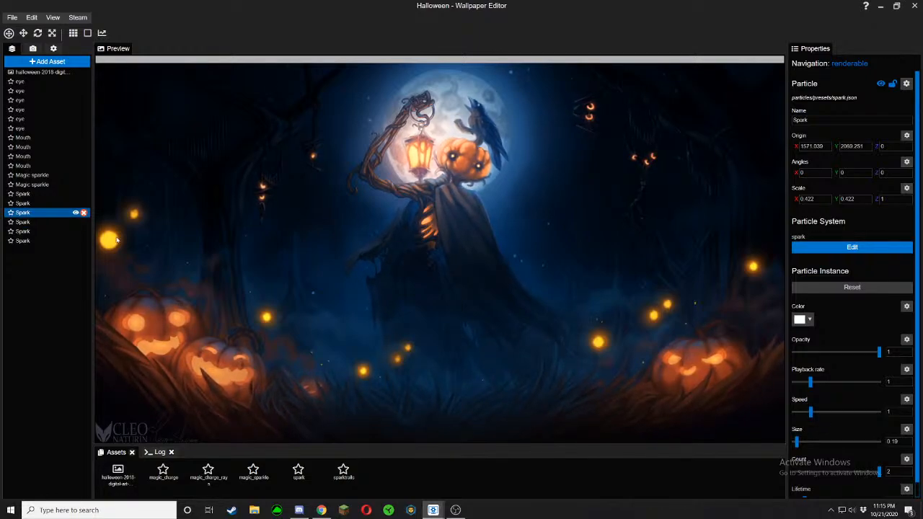
{"action": "left_click", "coordinate": [43, 222]}
{"action": "left_click", "coordinate": [810, 413]}
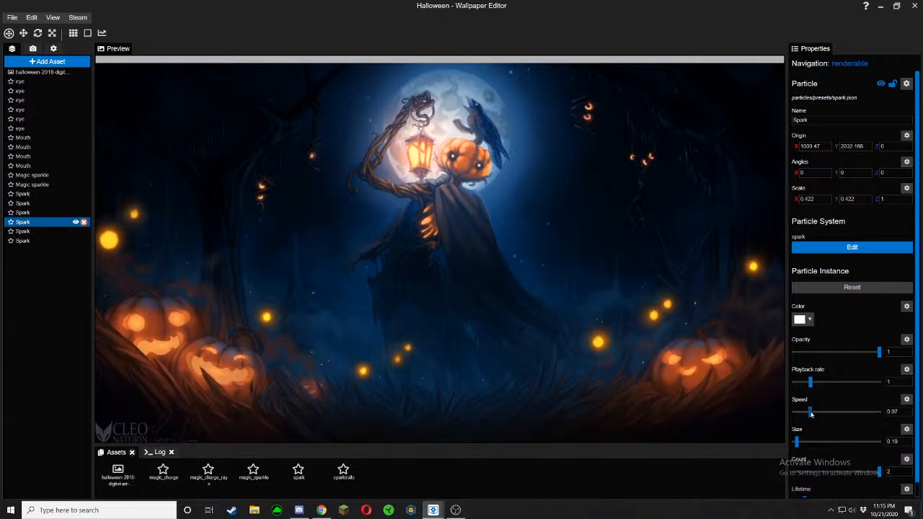
{"action": "left_click", "coordinate": [43, 232]}
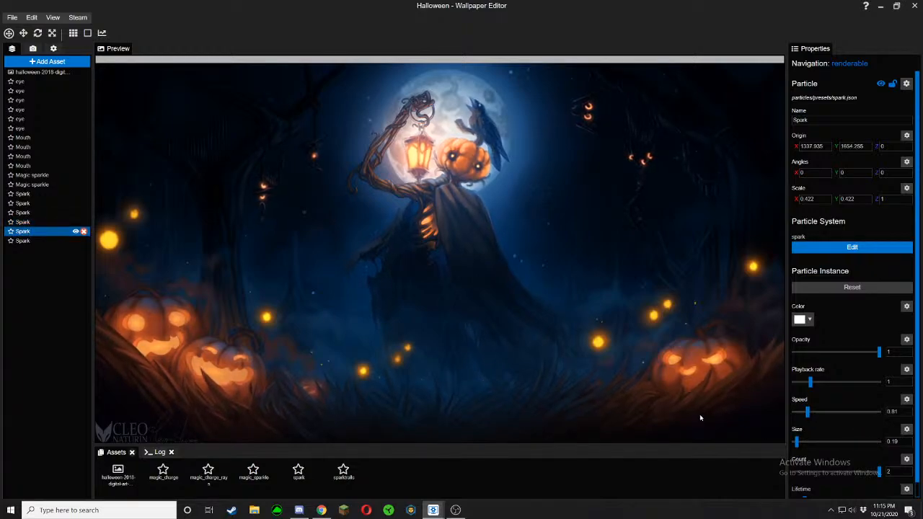
{"action": "left_click", "coordinate": [811, 413]}
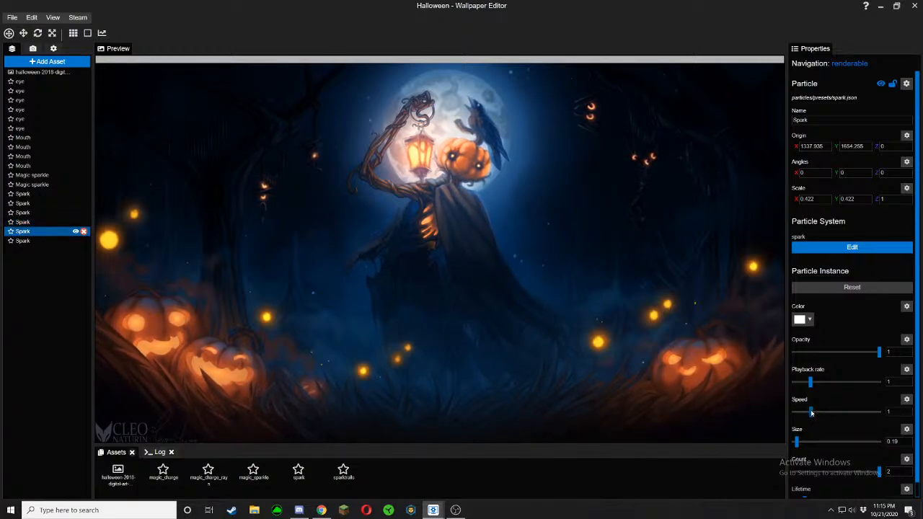
Set the playback rate of the fifth and fourth Sparks to 0.8, matching the last Spark
{"action": "left_click", "coordinate": [35, 241]}
{"action": "left_click", "coordinate": [31, 232], "text": "ctrl"}
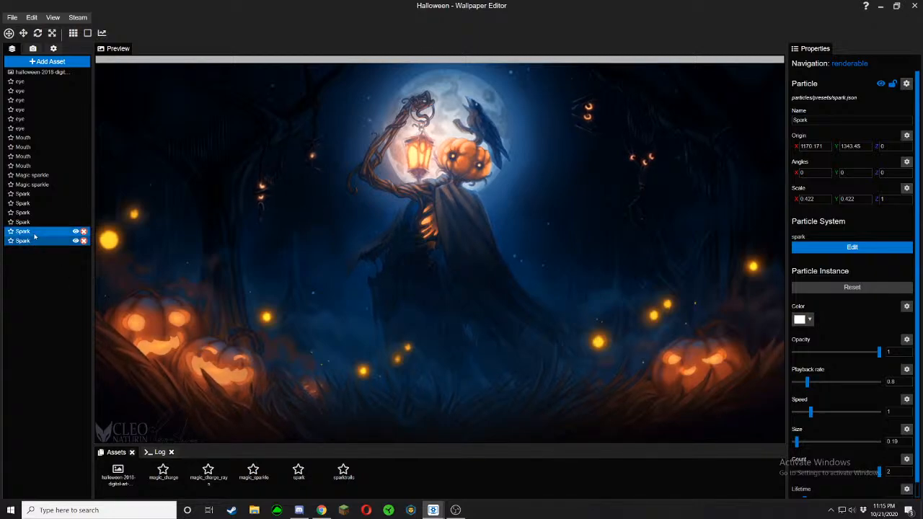
{"action": "left_click", "coordinate": [32, 231]}
{"action": "left_click", "coordinate": [807, 382]}
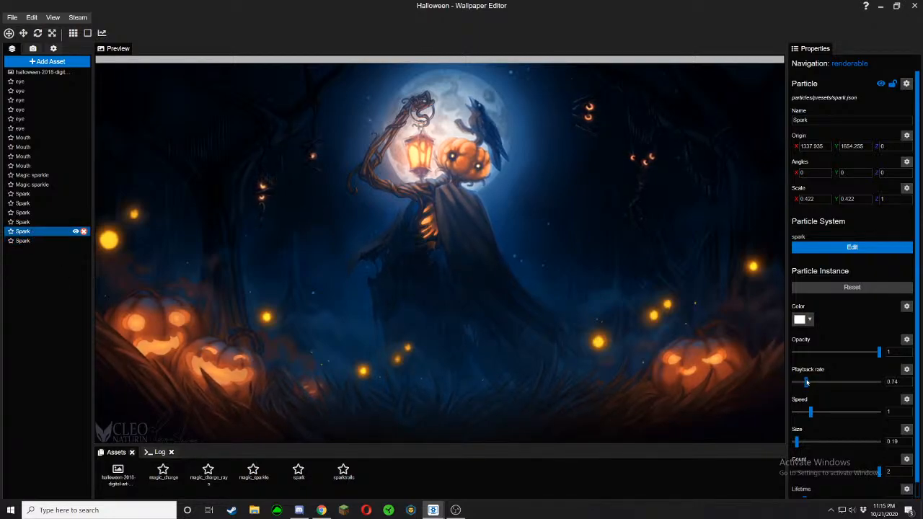
{"action": "left_click", "coordinate": [23, 222], "text": "ctrl"}
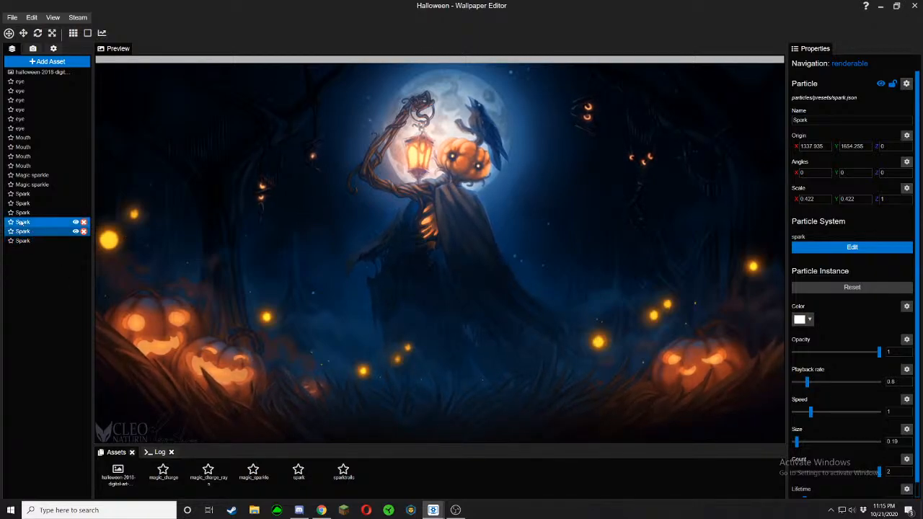
{"action": "left_click", "coordinate": [31, 232], "text": "ctrl"}
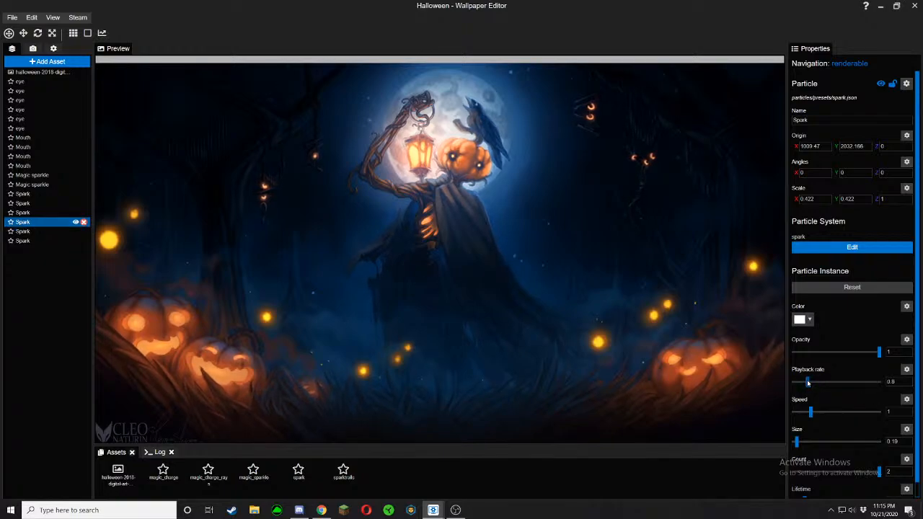
{"action": "left_click", "coordinate": [32, 241], "text": "ctrl"}
Lower the playback rate of the third, second and first Sparks to about 0.8 and save the project
{"action": "left_click", "coordinate": [23, 212]}
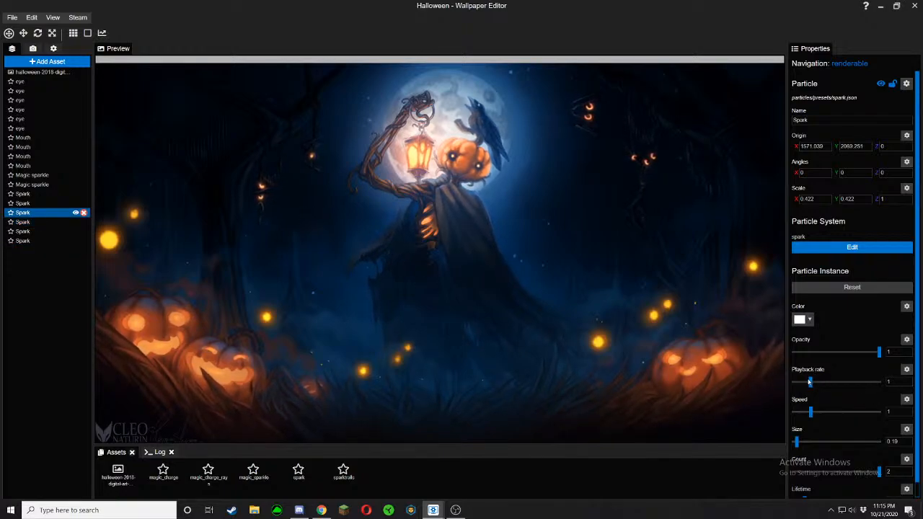
{"action": "left_click_drag", "start_coordinate": [809, 383], "coordinate": [804, 382]}
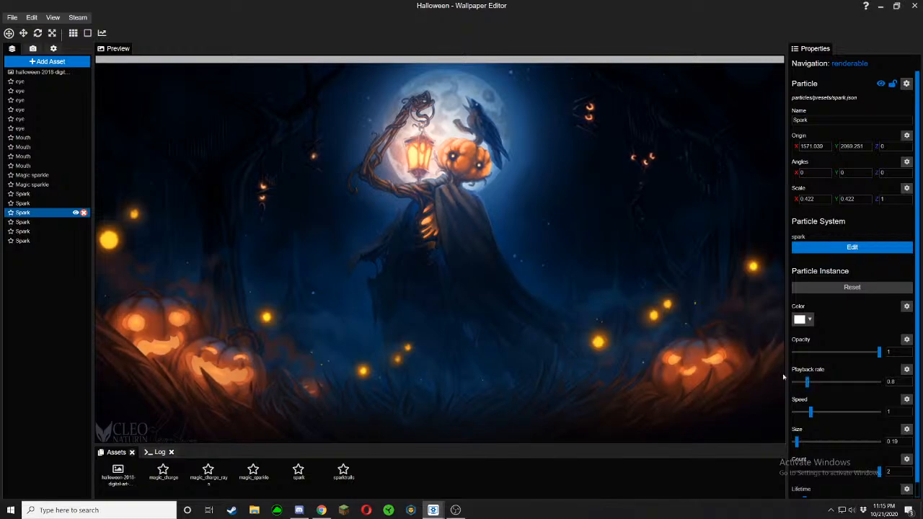
{"action": "left_click", "coordinate": [33, 204]}
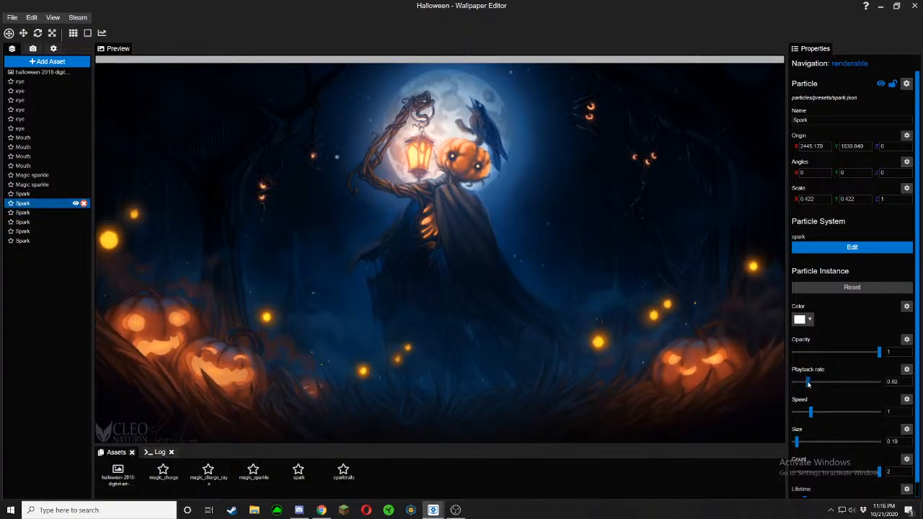
{"action": "left_click_drag", "start_coordinate": [808, 384], "coordinate": [808, 384]}
{"action": "key", "text": "Up"}
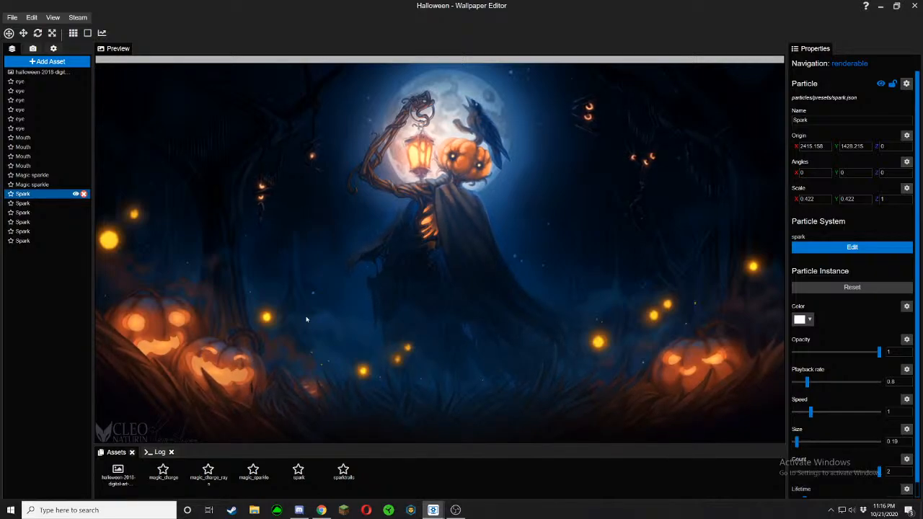
{"action": "key", "text": "ctrl+s"}
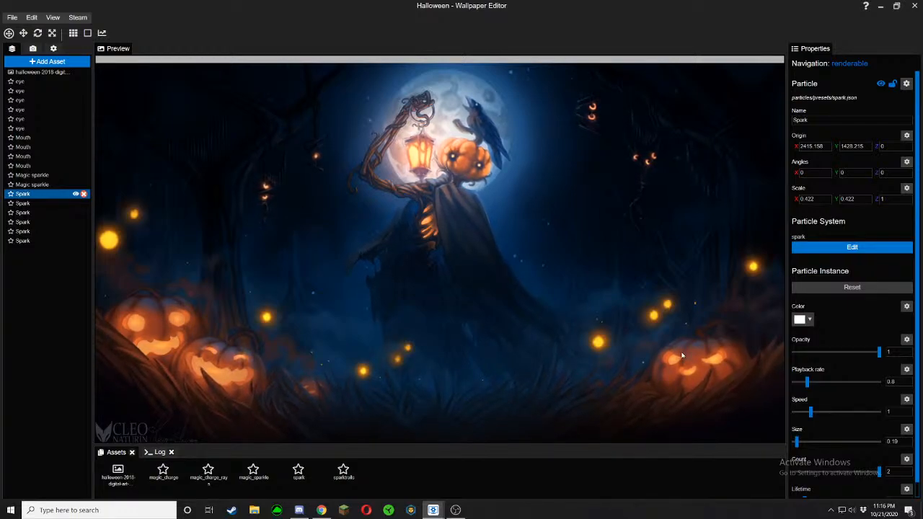
Add the Fog 1 preset and move it down to the lower middle of the scene, at about X 1847, Y 516
{"action": "left_click", "coordinate": [42, 62]}
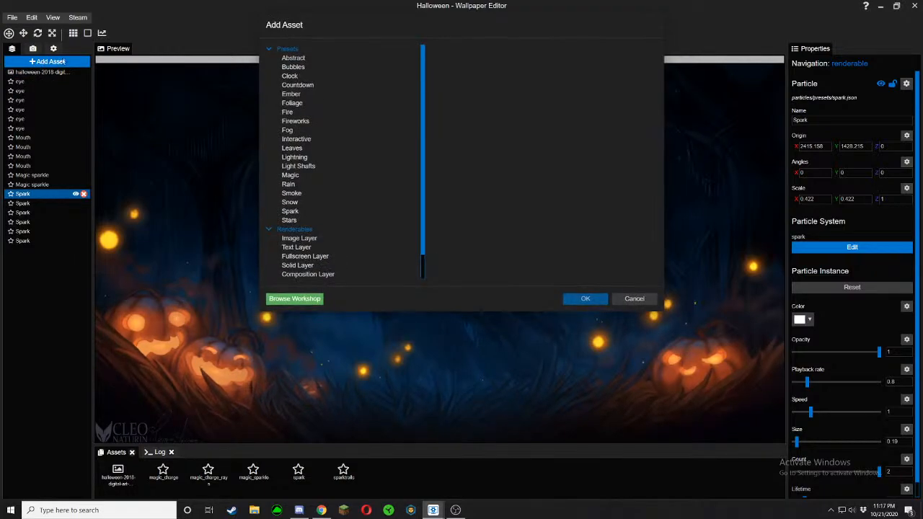
{"action": "left_click", "coordinate": [298, 131]}
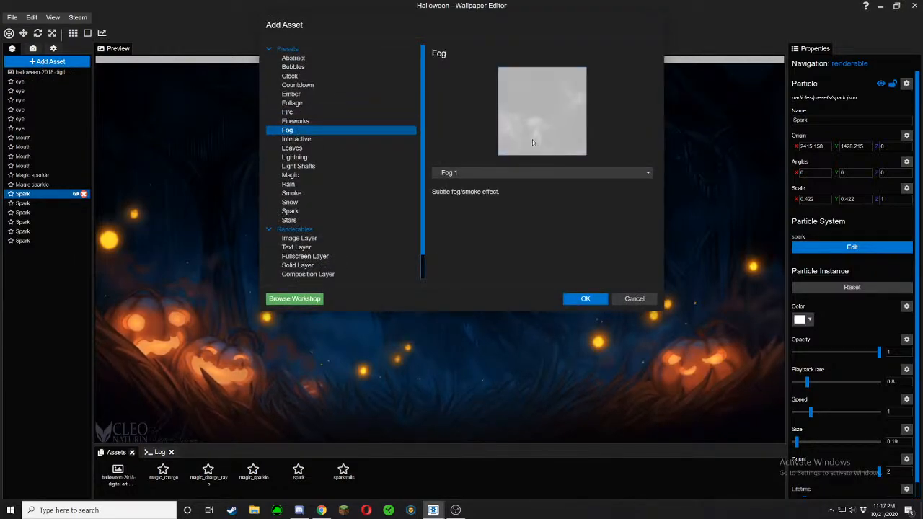
{"action": "left_click", "coordinate": [581, 298]}
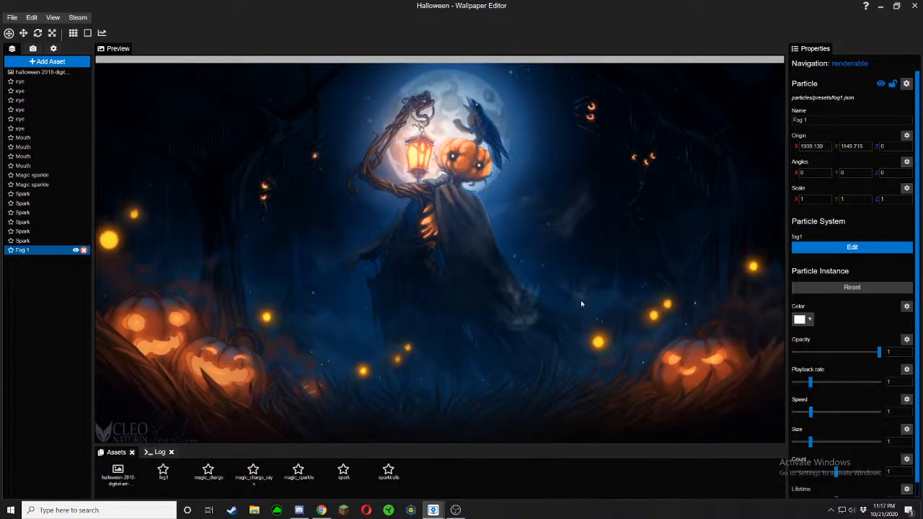
{"action": "left_click", "coordinate": [24, 33]}
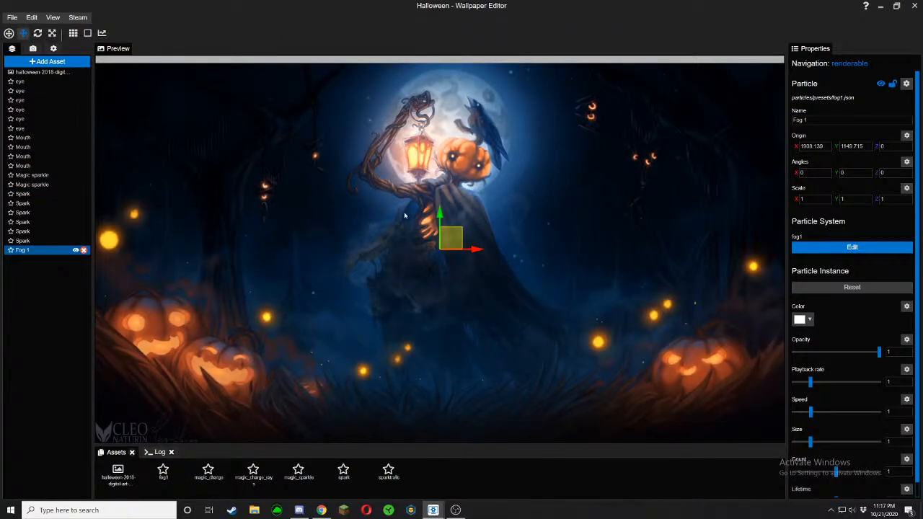
{"action": "left_click_drag", "start_coordinate": [451, 237], "coordinate": [646, 406]}
Stretch the fog to a scale of about 3.005 in X and 1.02 in Y, and lower its opacity to 0.56
{"action": "left_click", "coordinate": [52, 33]}
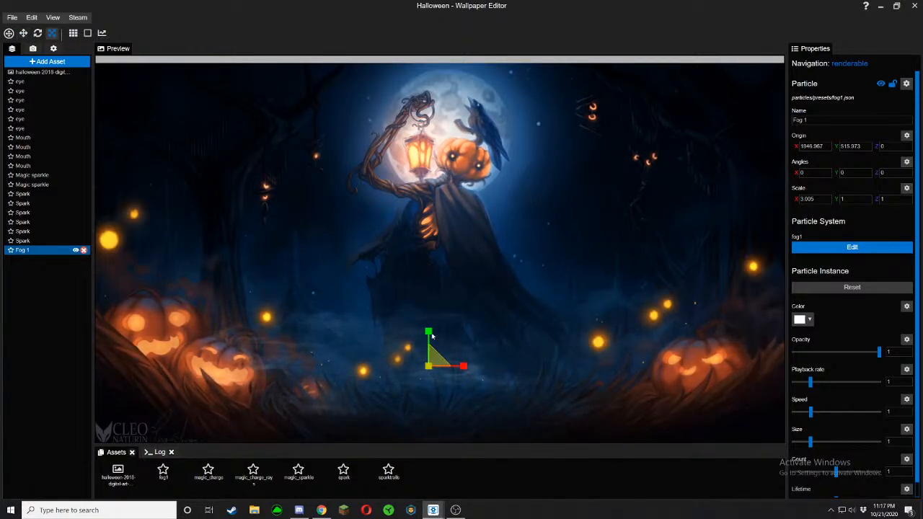
{"action": "mouse_move", "coordinate": [431, 336]}
{"action": "left_mouse_down"}
{"action": "mouse_move", "coordinate": [433, 316]}
{"action": "mouse_move", "coordinate": [429, 334]}
{"action": "left_mouse_up"}
{"action": "left_click_drag", "start_coordinate": [879, 352], "coordinate": [841, 352]}
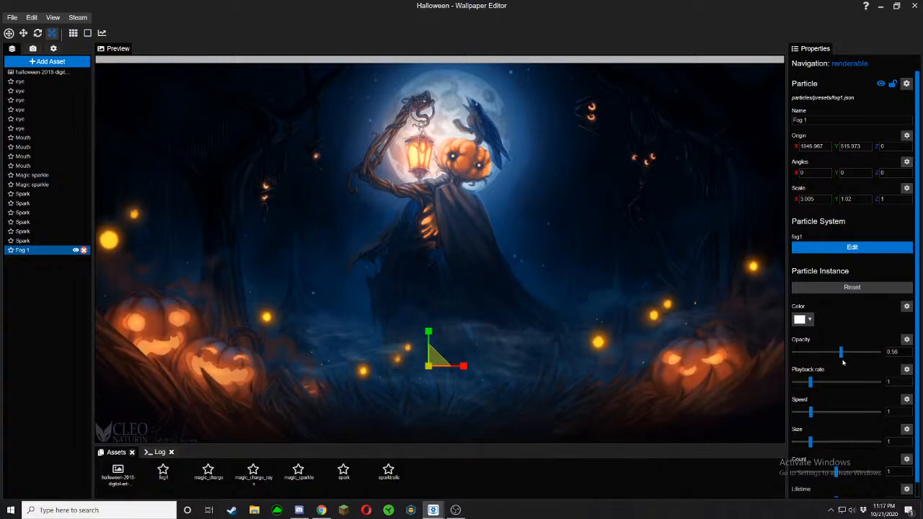
Try fog3.tex as the albedo texture of the fog1 particle system
{"action": "left_click", "coordinate": [845, 249]}
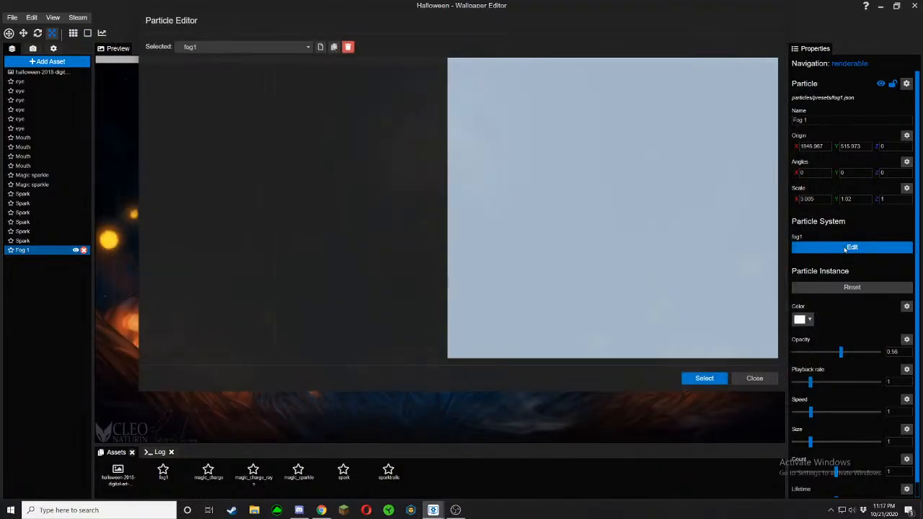
{"action": "left_click", "coordinate": [341, 238]}
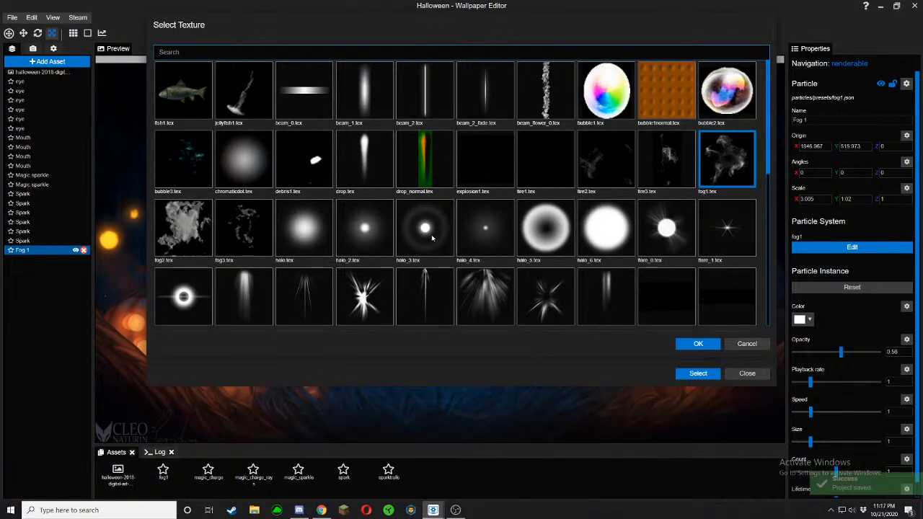
{"action": "left_click", "coordinate": [244, 229]}
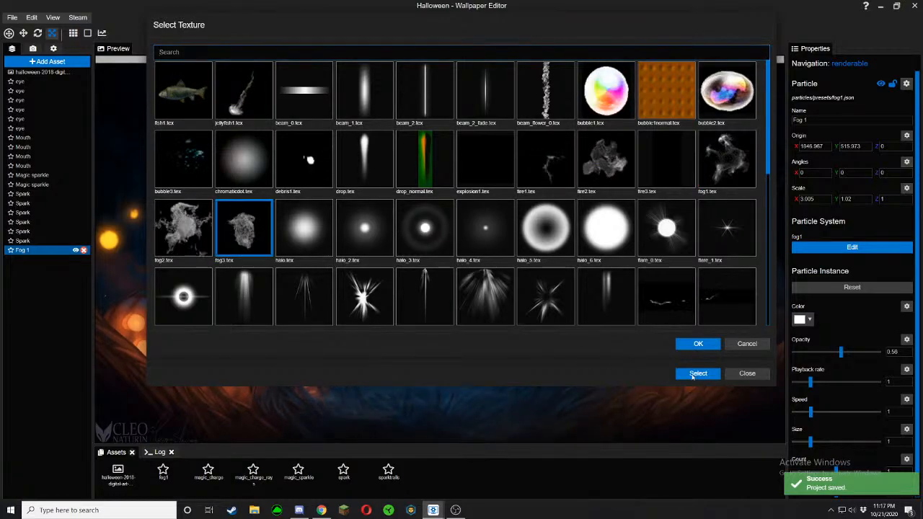
{"action": "left_click", "coordinate": [697, 373]}
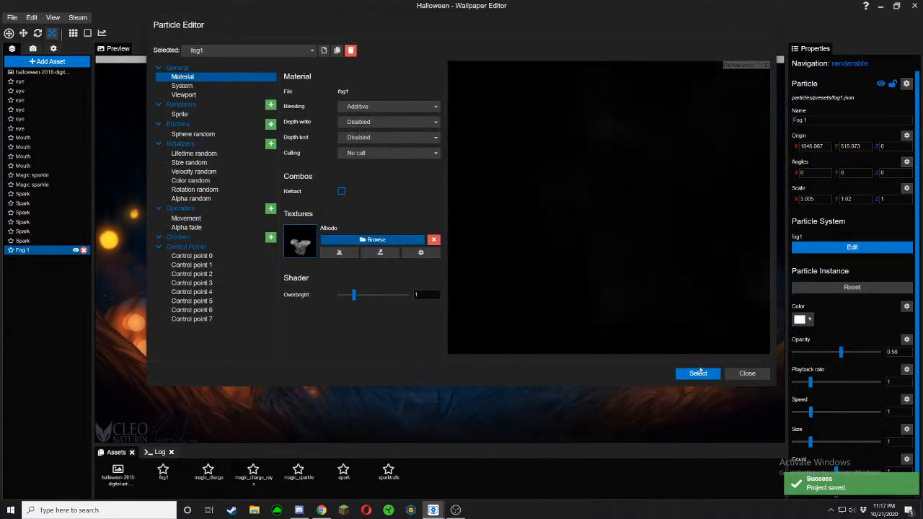
{"action": "left_click", "coordinate": [697, 374]}
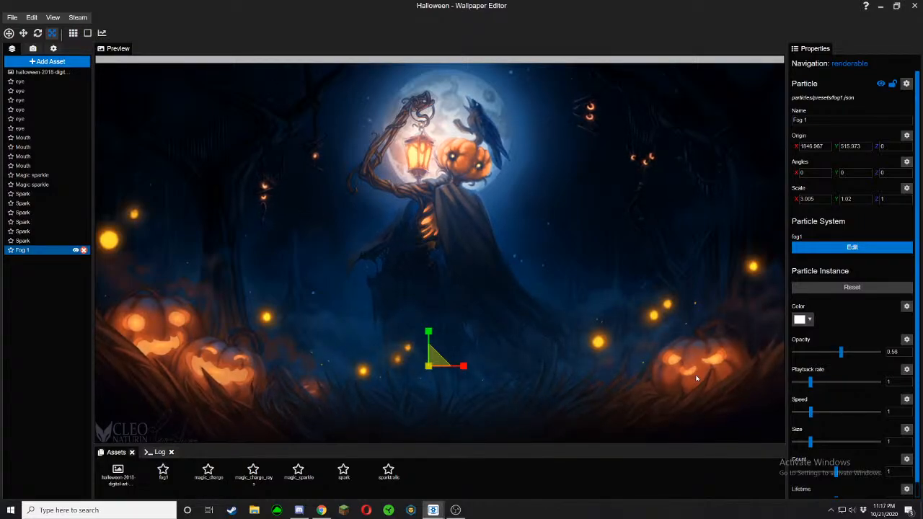
Change the albedo texture of the fog1 particle system to fog2.tex and apply it
{"action": "left_click", "coordinate": [851, 248]}
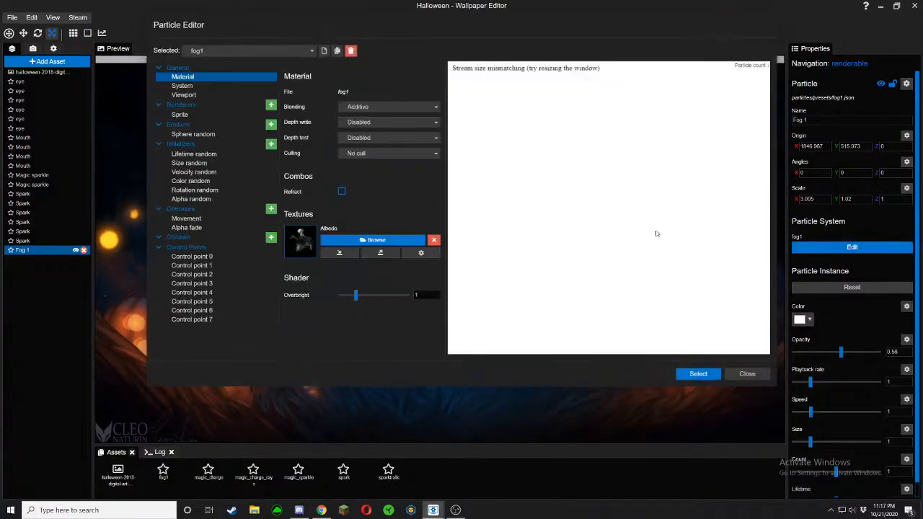
{"action": "left_click", "coordinate": [360, 240]}
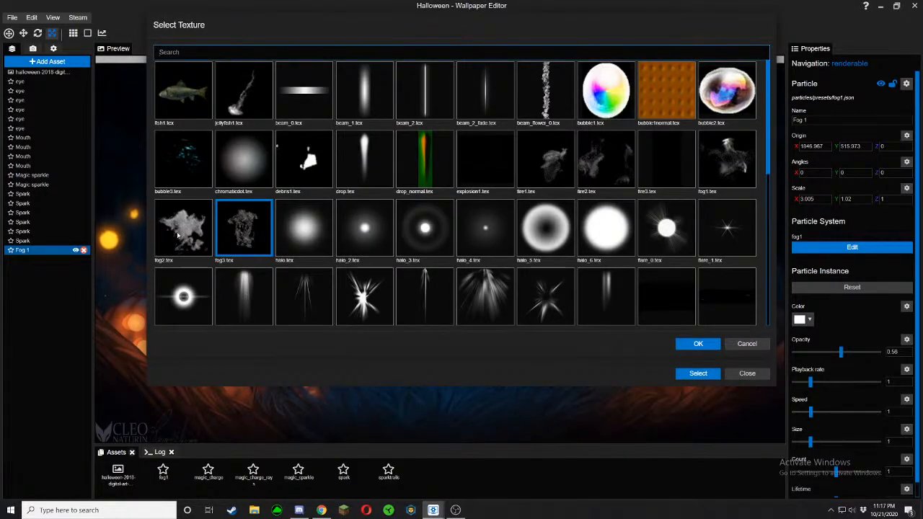
{"action": "left_click", "coordinate": [697, 345]}
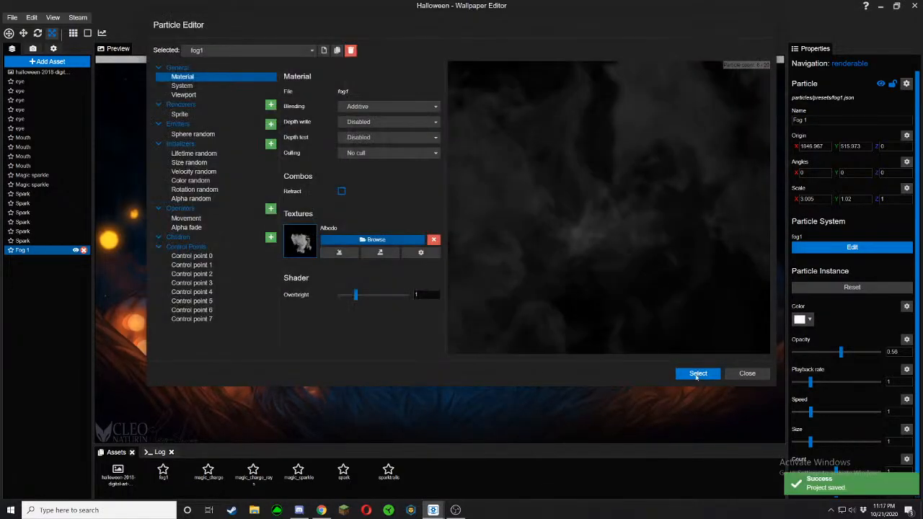
{"action": "left_click", "coordinate": [696, 374]}
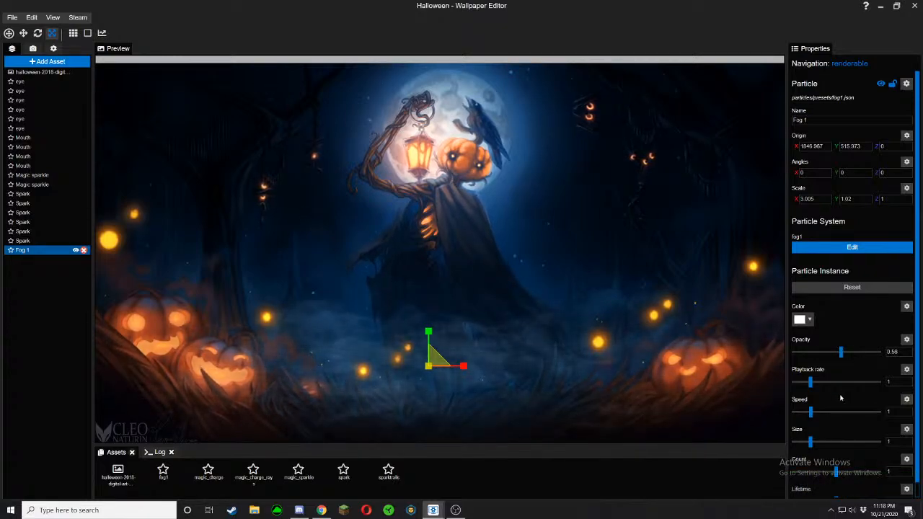
Slow the fog's playback rate to 0.43 and save the project
{"action": "left_click_drag", "start_coordinate": [808, 383], "coordinate": [799, 384]}
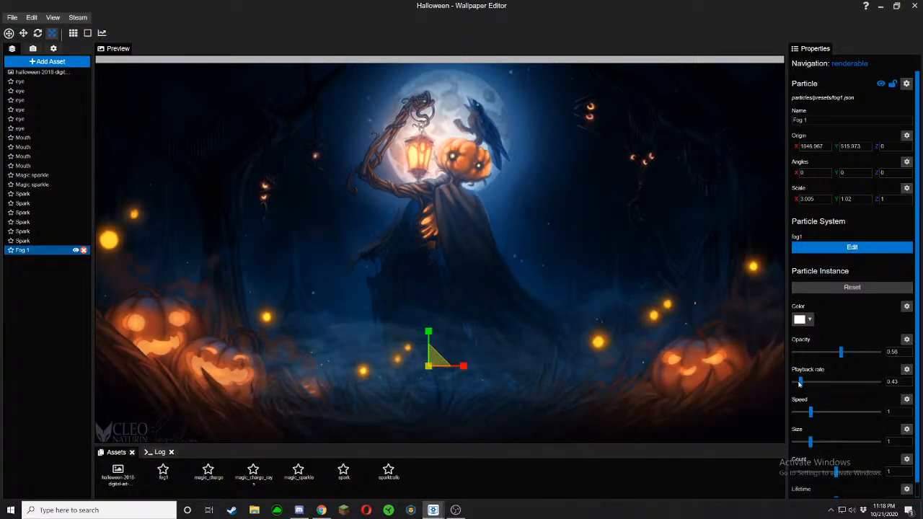
{"action": "key", "text": "ctrl+s"}
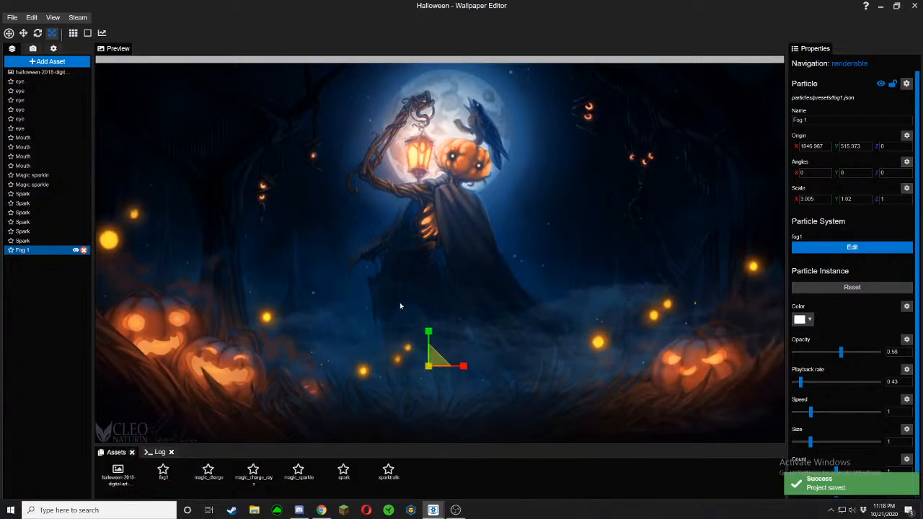
Rescale the fog to about 3.166 in X and 1.296 in Y, lower its origin to about Y 398.5, and save
{"action": "left_click_drag", "start_coordinate": [464, 367], "coordinate": [477, 371]}
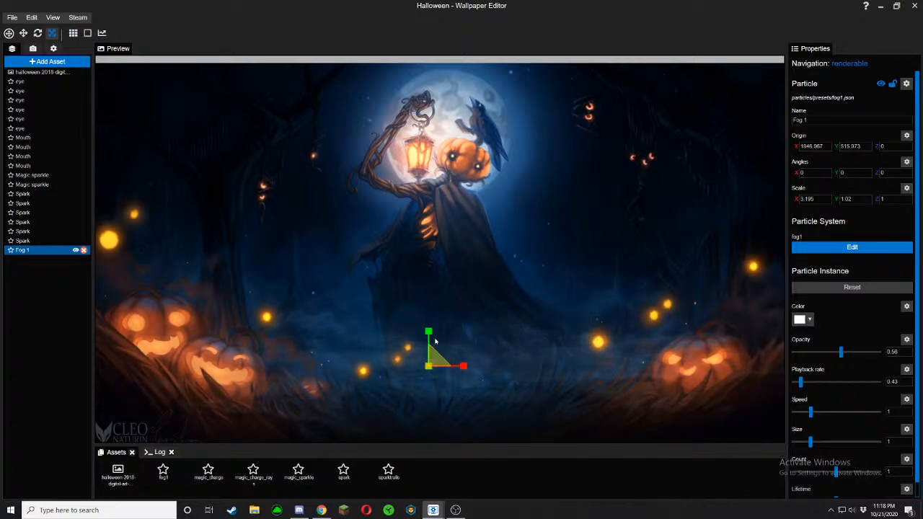
{"action": "left_click_drag", "start_coordinate": [429, 372], "coordinate": [430, 347]}
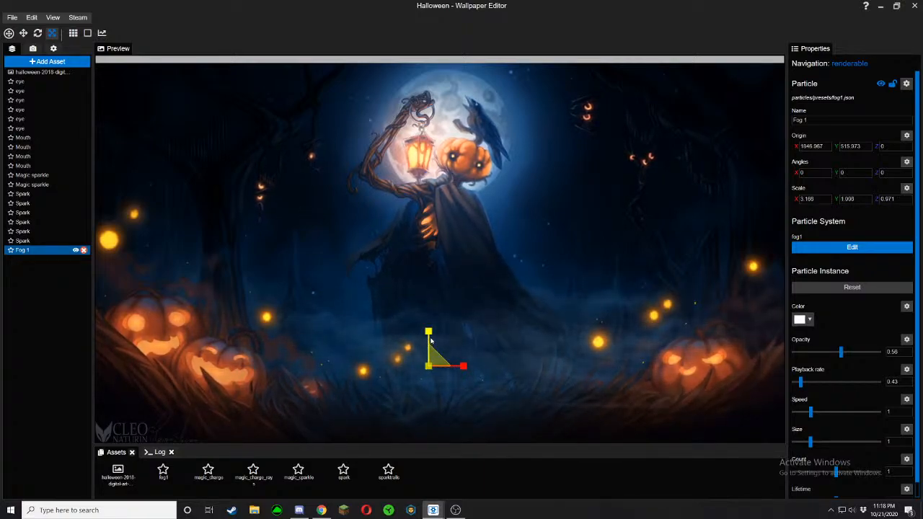
{"action": "key", "text": "w"}
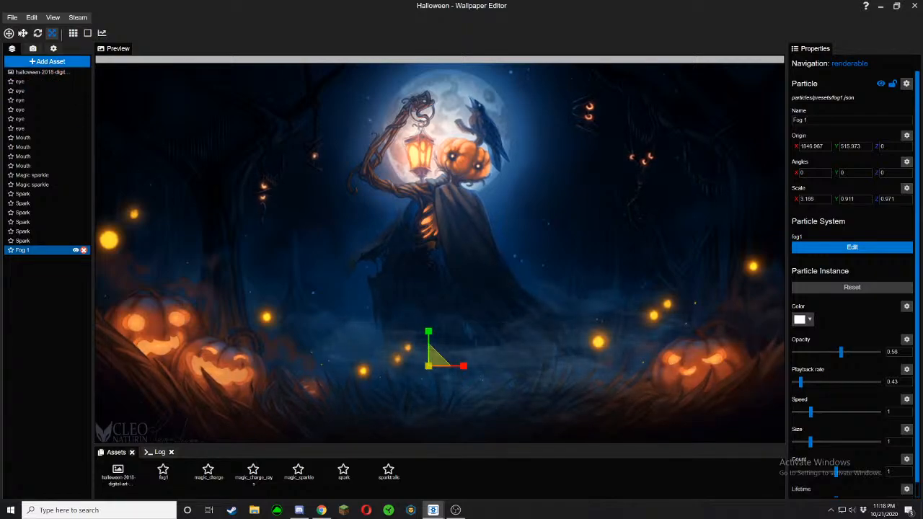
{"action": "left_click_drag", "start_coordinate": [438, 362], "coordinate": [442, 319]}
{"action": "key", "text": "r"}
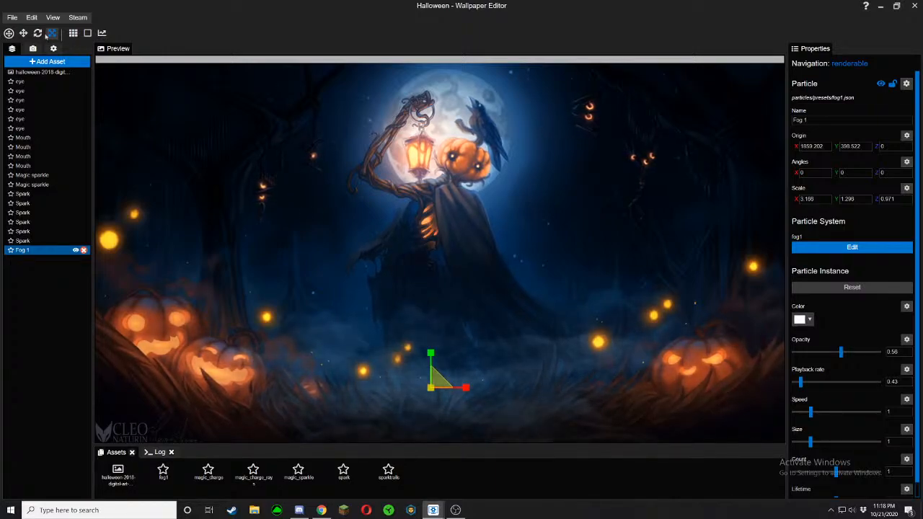
{"action": "left_click", "coordinate": [51, 33]}
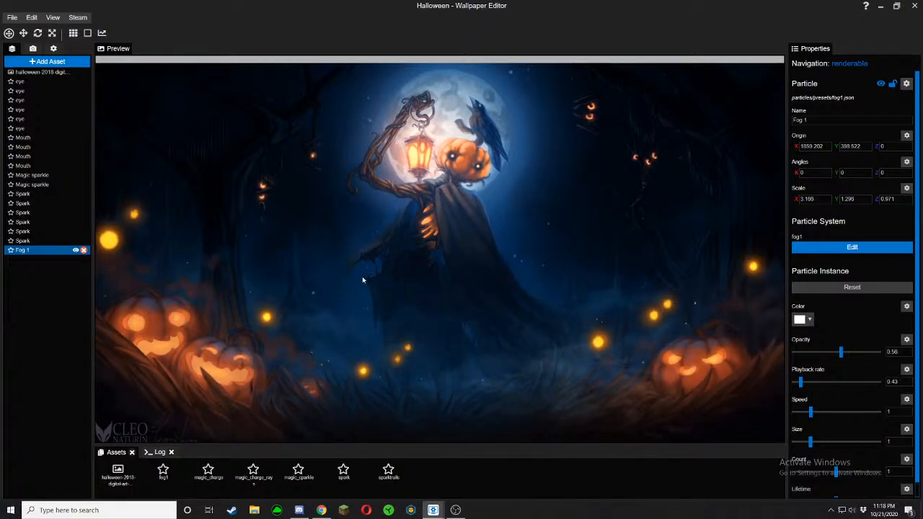
{"action": "key", "text": "ctrl+s"}
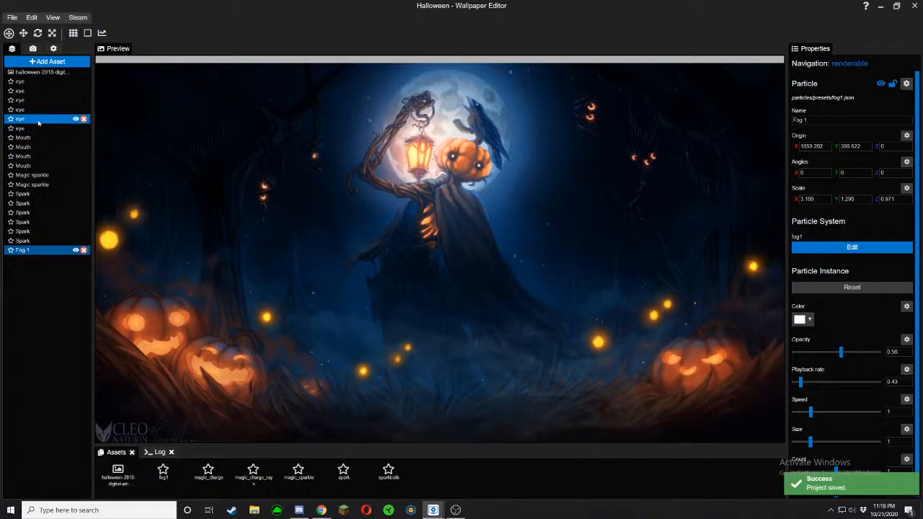
Examine the first Spark's instance properties and its lifetime, size, color and alpha initializers in the particle editor
{"action": "left_click", "coordinate": [32, 194]}
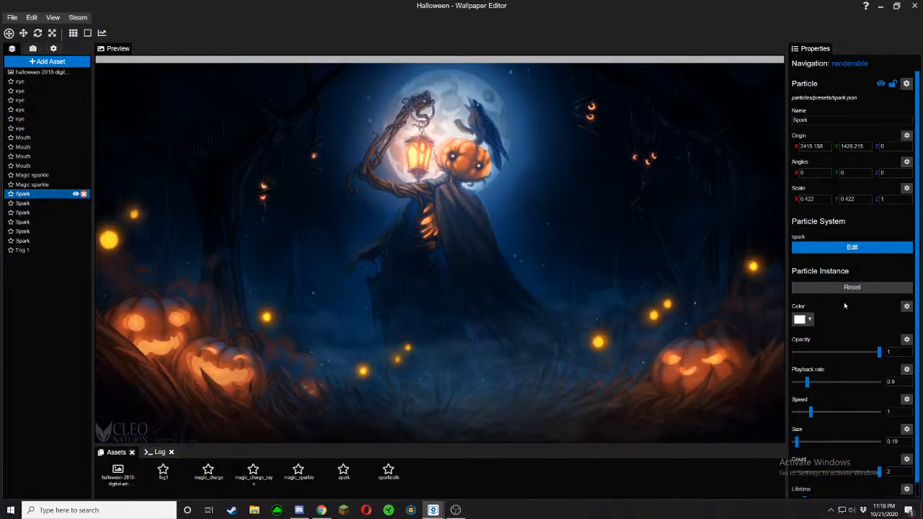
{"action": "scroll", "coordinate": [845, 306], "scroll_direction": "down", "scroll_amount": 1}
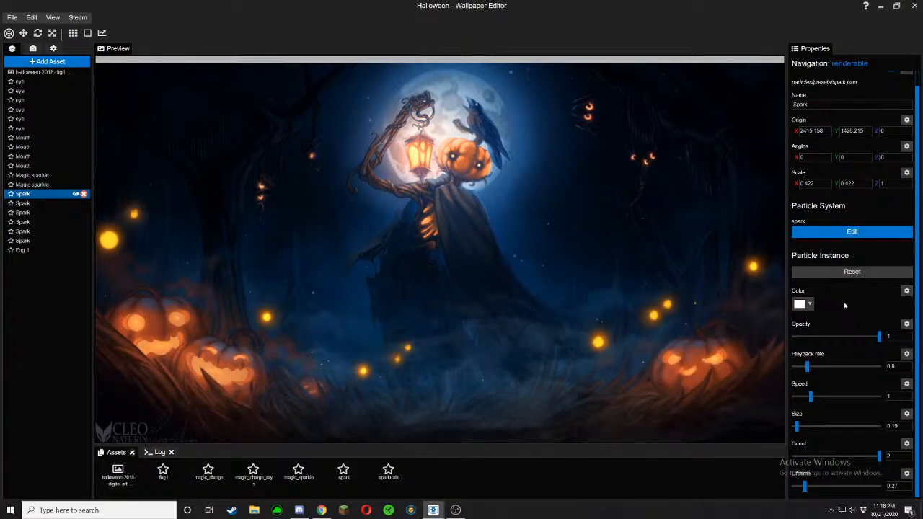
{"action": "scroll", "coordinate": [845, 306], "scroll_direction": "up", "scroll_amount": 1}
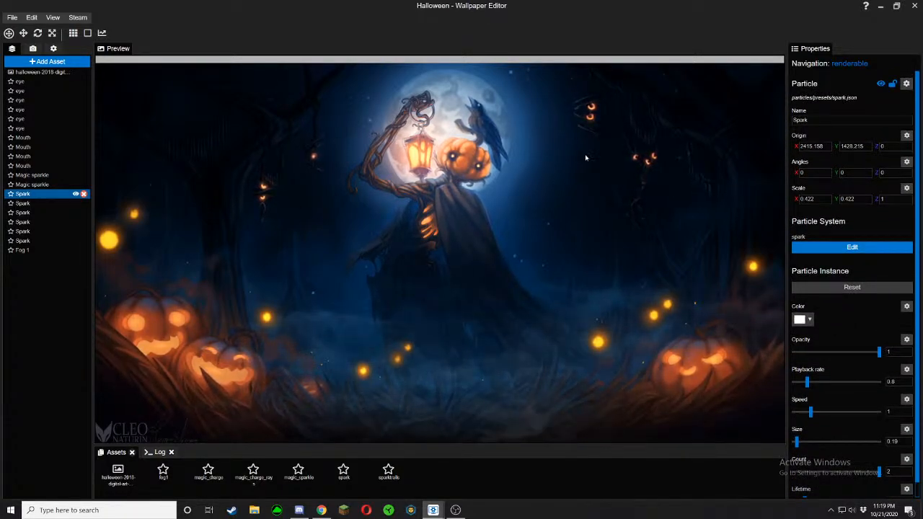
{"action": "left_click", "coordinate": [851, 248]}
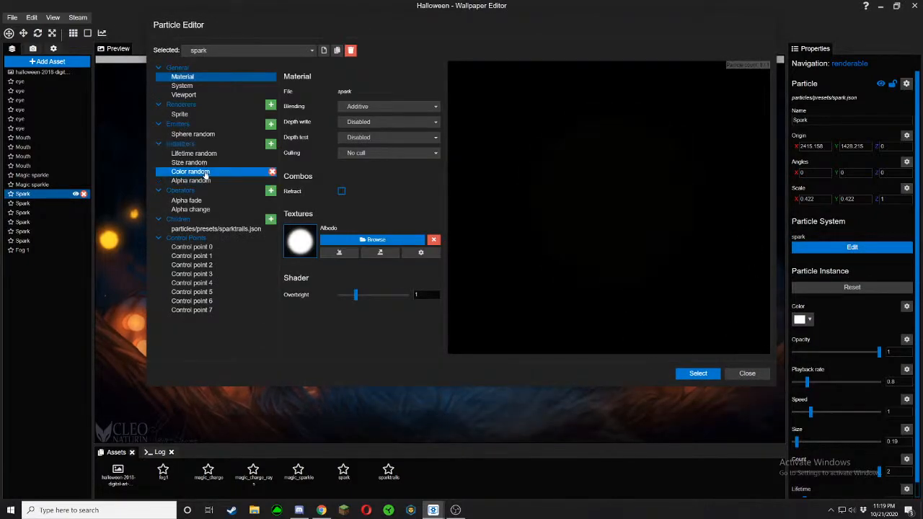
{"action": "left_click", "coordinate": [204, 163]}
{"action": "left_click", "coordinate": [205, 154]}
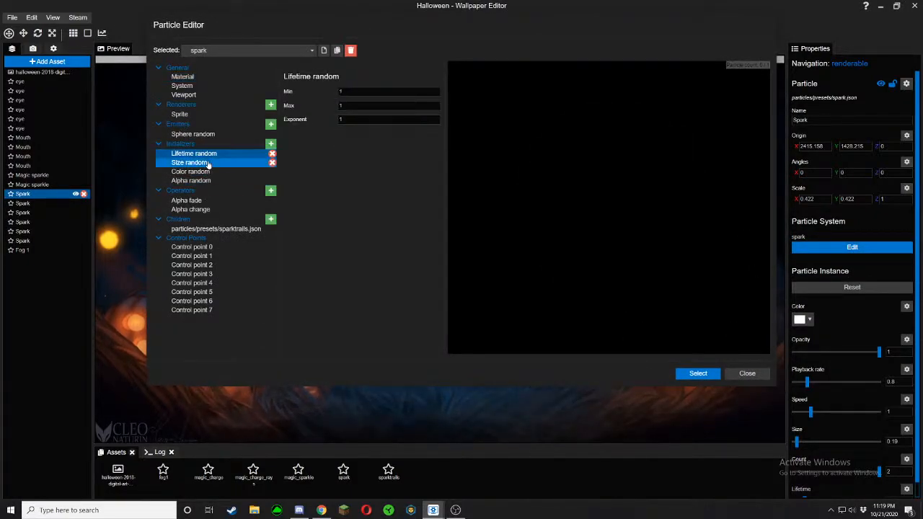
{"action": "left_click", "coordinate": [207, 164]}
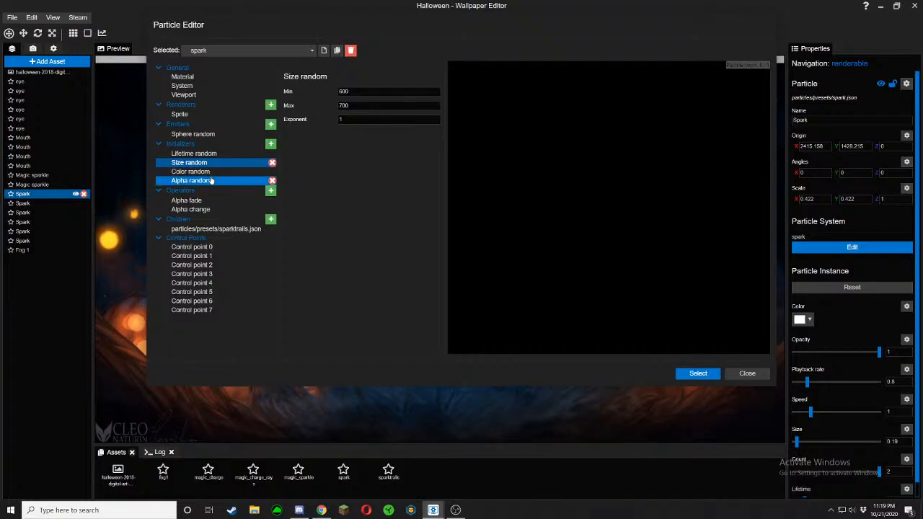
{"action": "left_click", "coordinate": [209, 180]}
{"action": "left_click", "coordinate": [210, 171]}
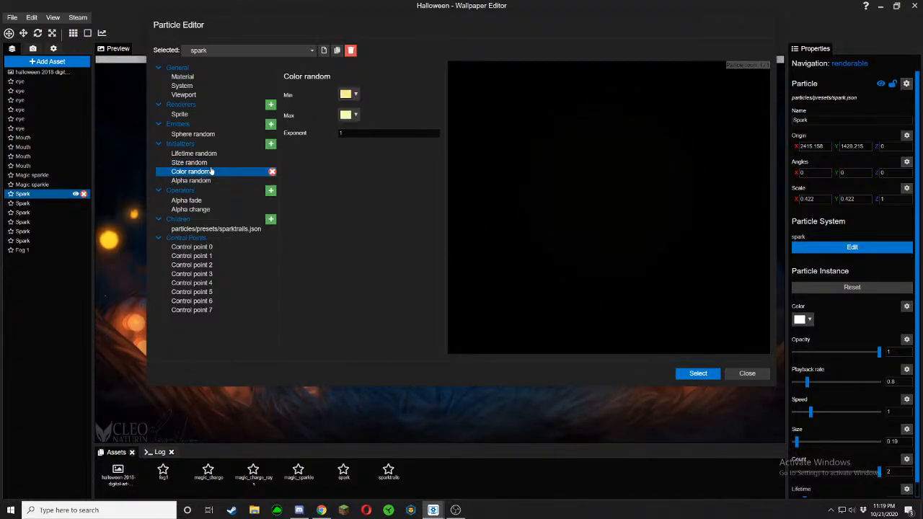
{"action": "left_click", "coordinate": [210, 163]}
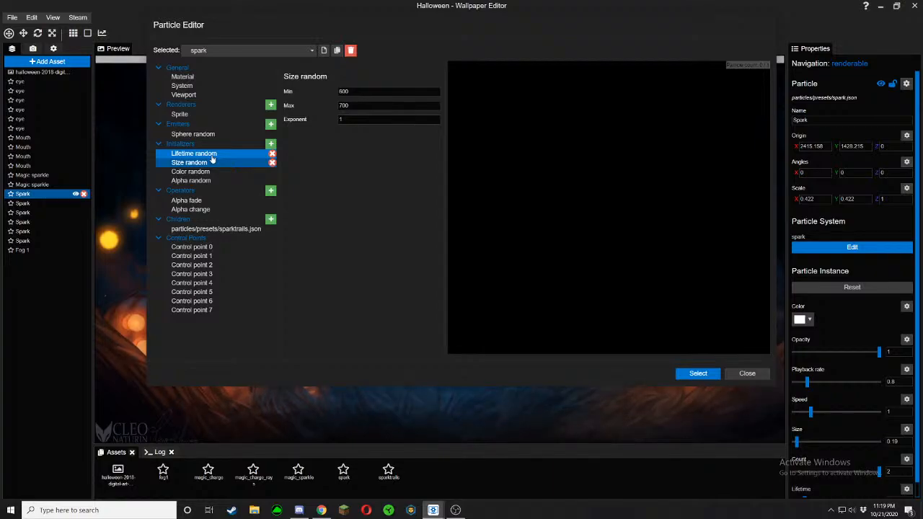
Set the spark particle's random lifetime to a minimum of 0.6 and a maximum of 2
{"action": "left_click", "coordinate": [212, 156]}
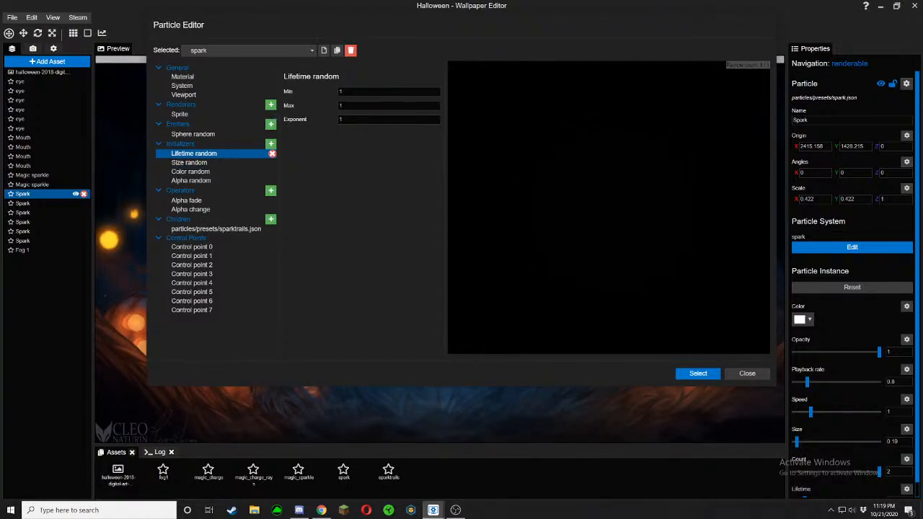
{"action": "double_click", "coordinate": [351, 92]}
{"action": "key", "text": "Tab"}
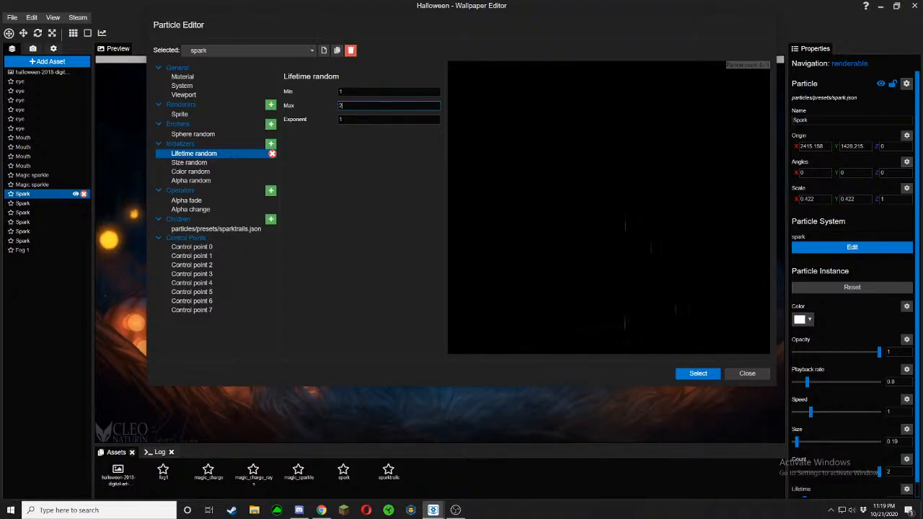
{"action": "key", "text": "shift+Tab"}
{"action": "type", "text": "0"}
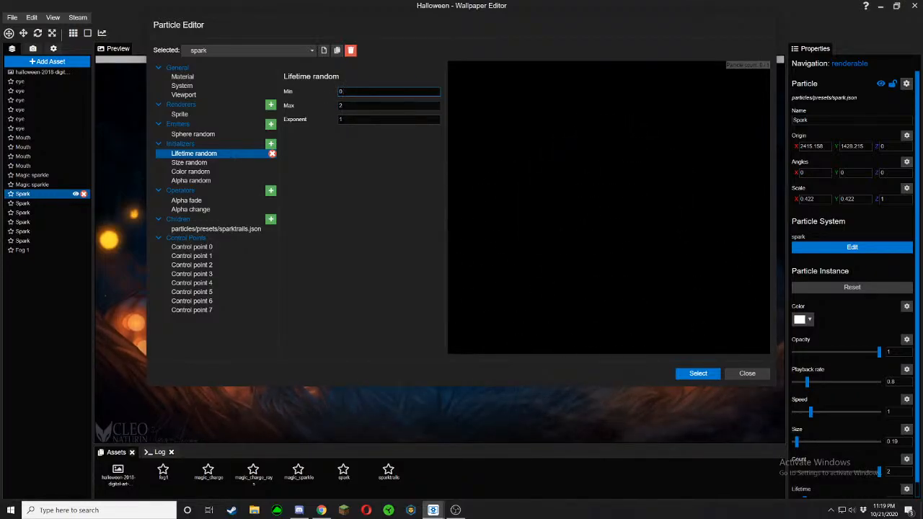
{"action": "type", "text": ".6"}
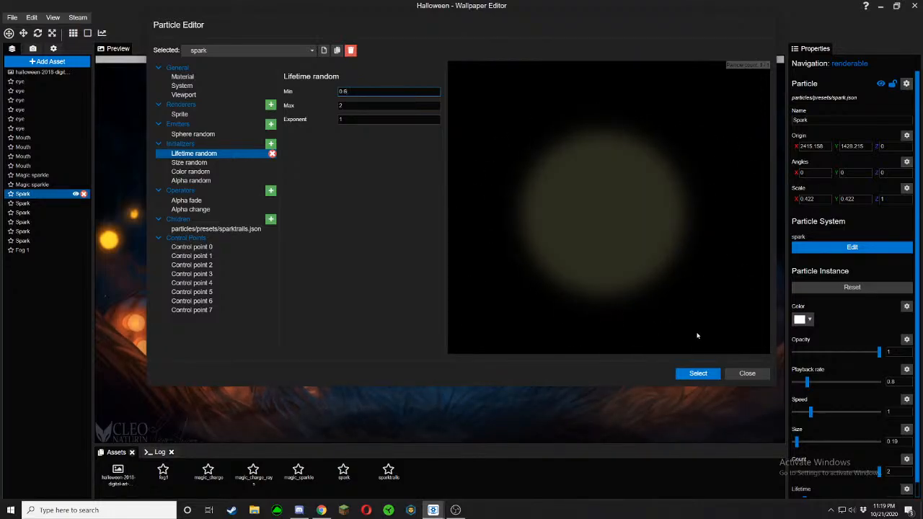
Apply the edited spark particle to the scene and save the project
{"action": "left_click", "coordinate": [697, 374]}
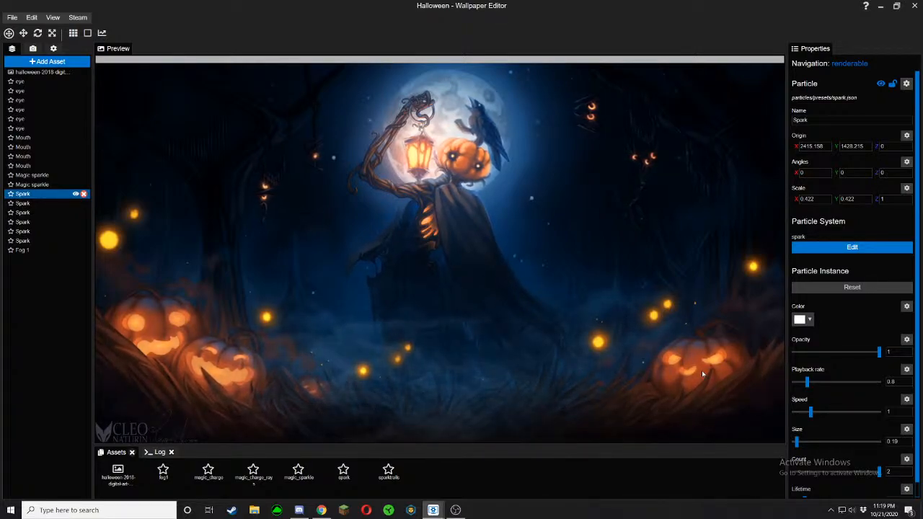
{"action": "key", "text": "ctrl+s"}
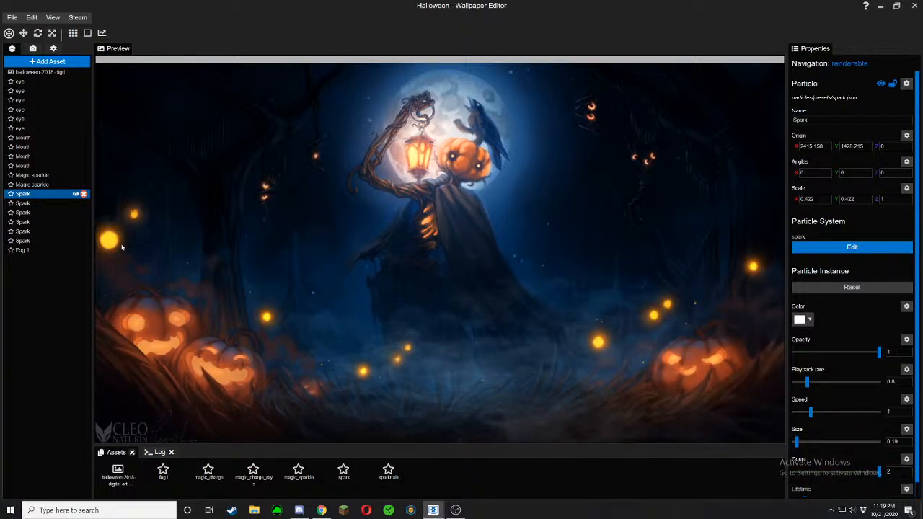
Add the Fireflies variant of the Interactive preset to the scene
{"action": "left_click", "coordinate": [25, 83], "text": "ctrl"}
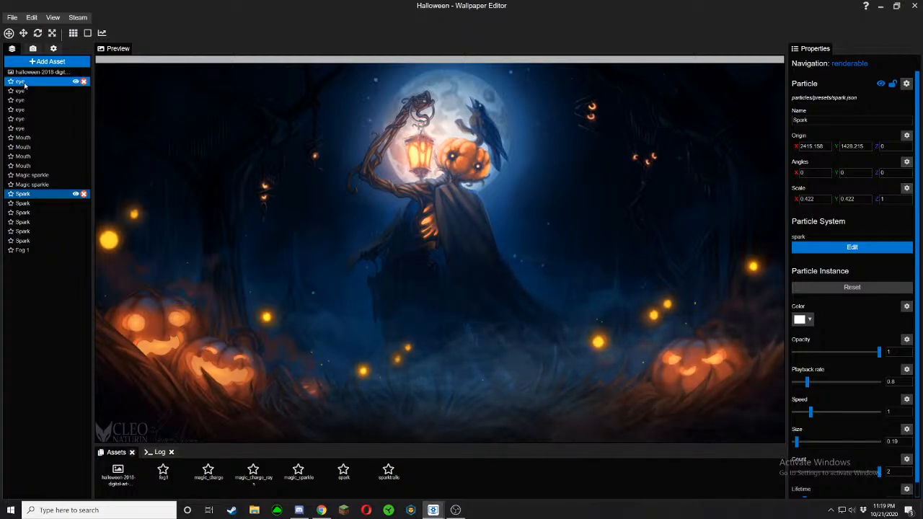
{"action": "left_click", "coordinate": [25, 83]}
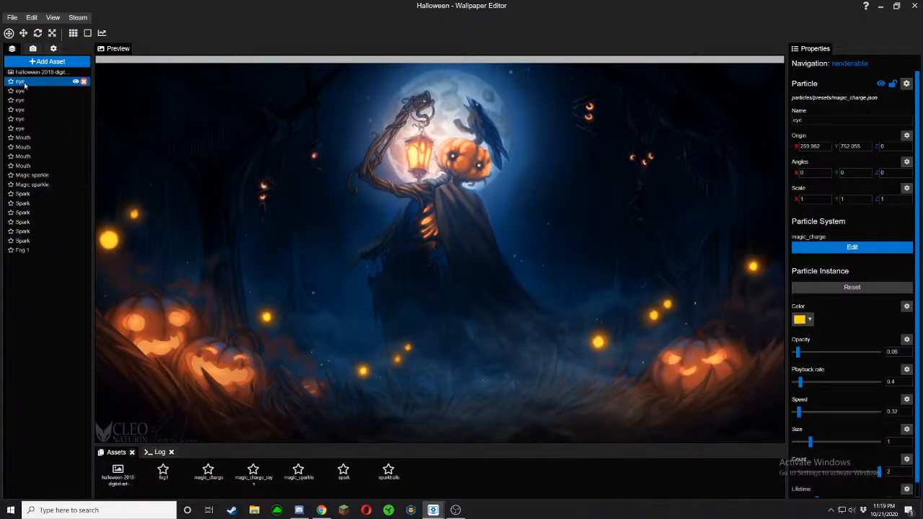
{"action": "left_click", "coordinate": [30, 72]}
{"action": "left_click", "coordinate": [45, 62]}
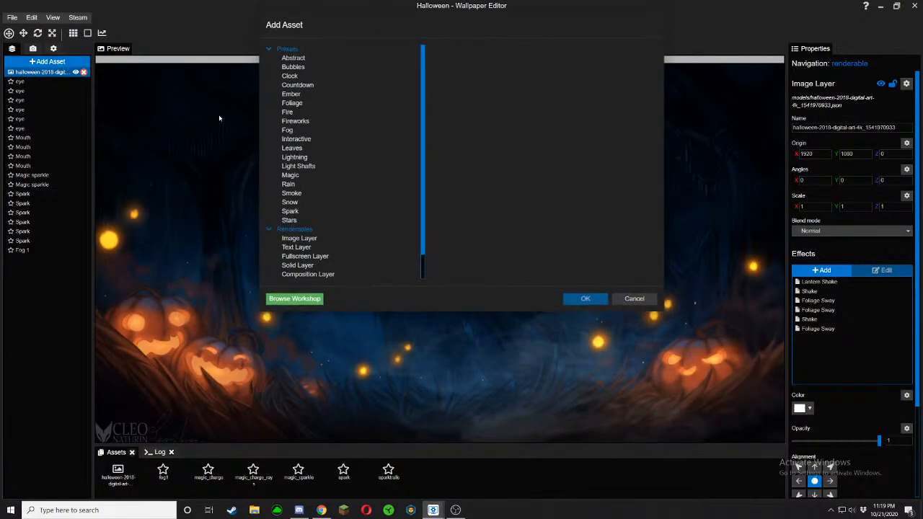
{"action": "left_click", "coordinate": [301, 122]}
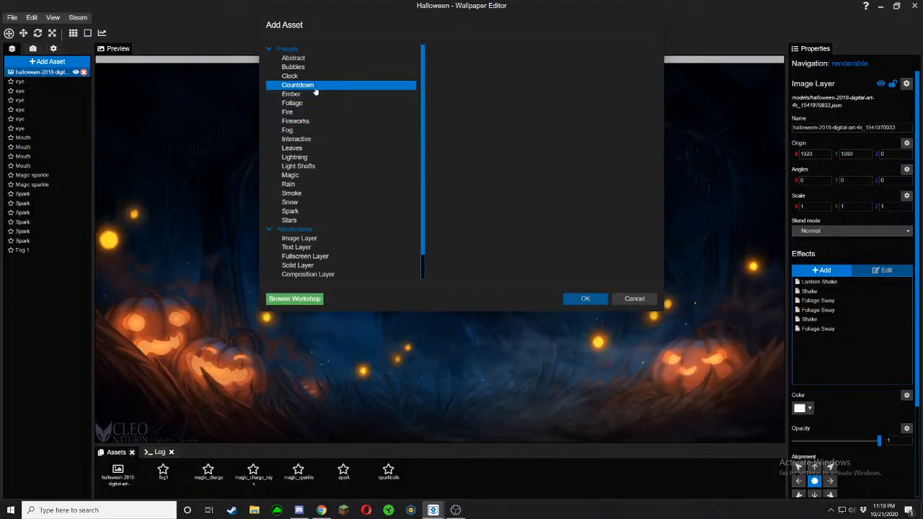
{"action": "left_click", "coordinate": [306, 139]}
{"action": "left_click", "coordinate": [544, 171]}
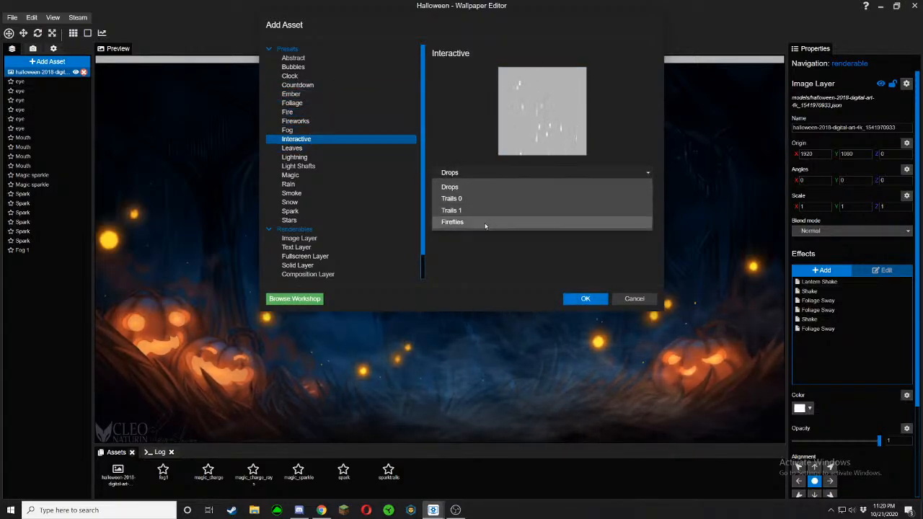
{"action": "left_click", "coordinate": [519, 221]}
{"action": "left_click", "coordinate": [581, 301]}
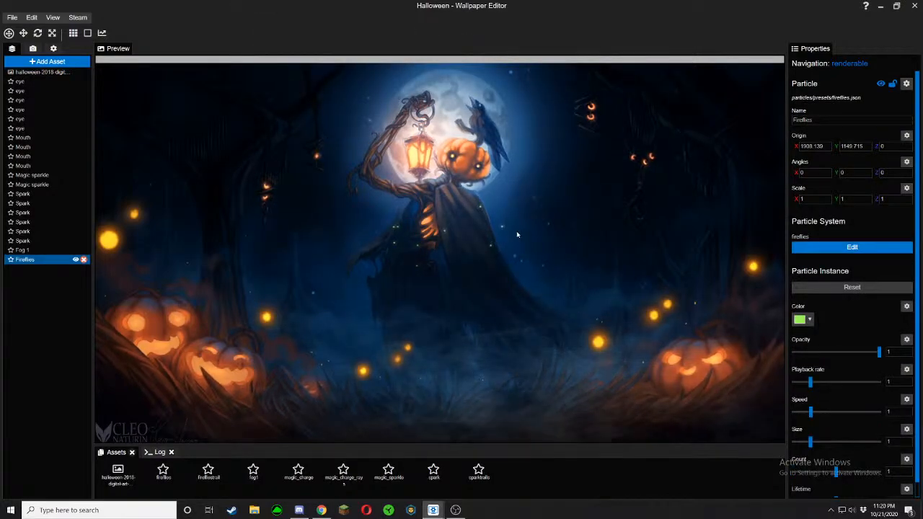
Move the Fireflies to the ground at about X 1873.9, Y 508.6, and stretch their X scale to about 2.675
{"action": "left_click", "coordinate": [23, 32]}
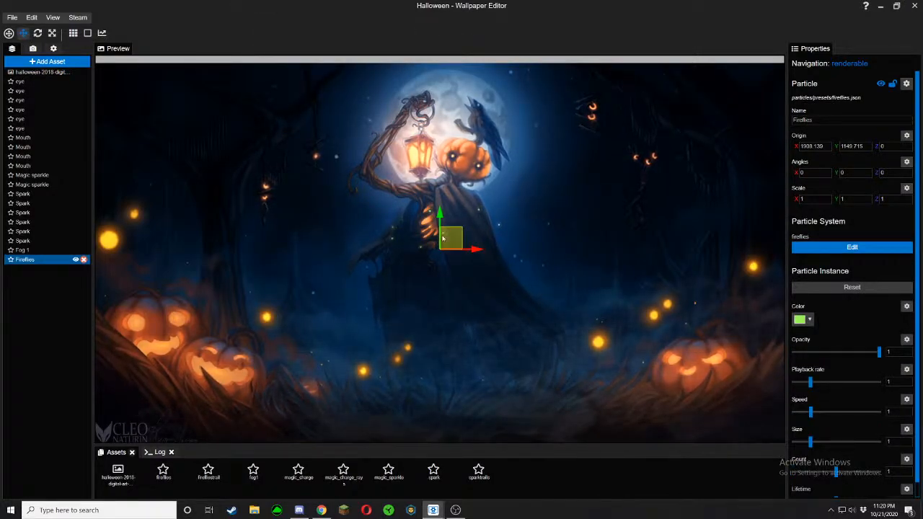
{"action": "left_click_drag", "start_coordinate": [451, 238], "coordinate": [597, 368]}
{"action": "left_click", "coordinate": [52, 33]}
{"action": "left_click_drag", "start_coordinate": [597, 369], "coordinate": [617, 369]}
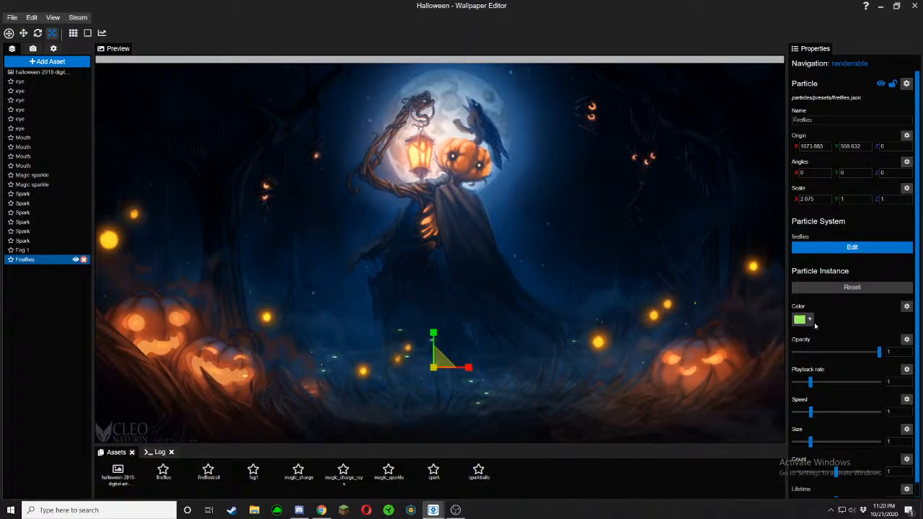
Change the Fireflies' color to yellow (#ffff00)
{"action": "left_click", "coordinate": [809, 320]}
{"action": "left_click", "coordinate": [803, 341]}
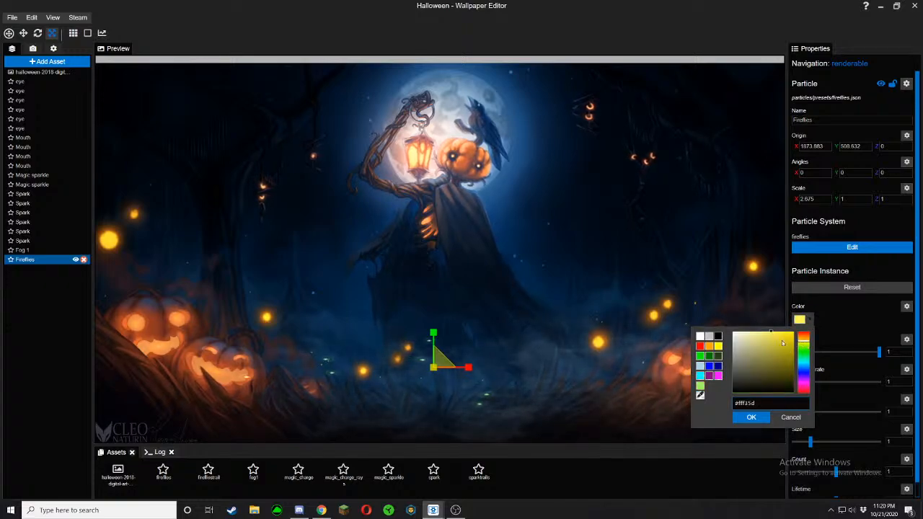
{"action": "left_click", "coordinate": [718, 347]}
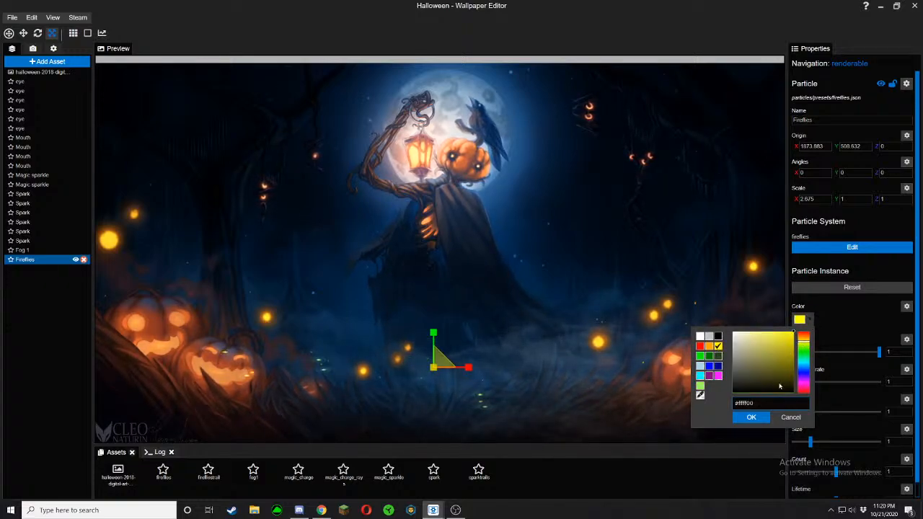
{"action": "left_click", "coordinate": [752, 417]}
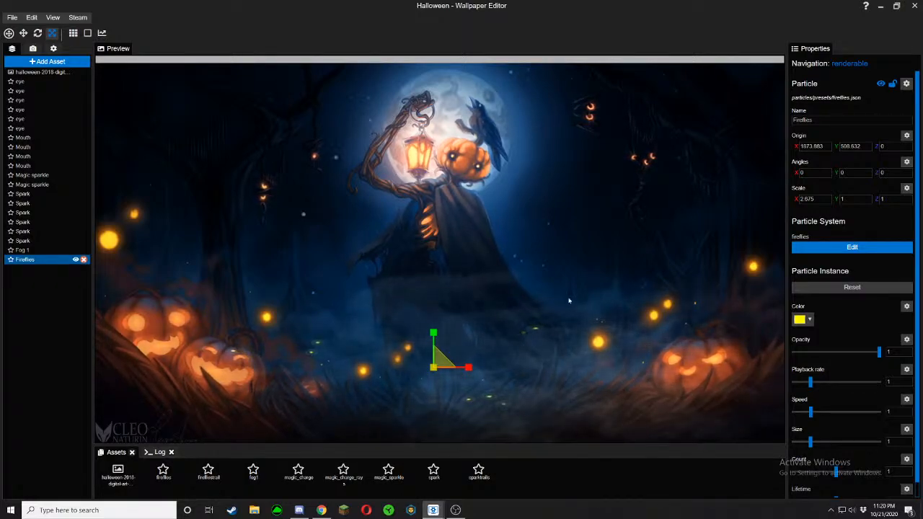
Reduce the Fireflies' X scale to about 2.44 and save the project
{"action": "left_click_drag", "start_coordinate": [469, 369], "coordinate": [447, 369]}
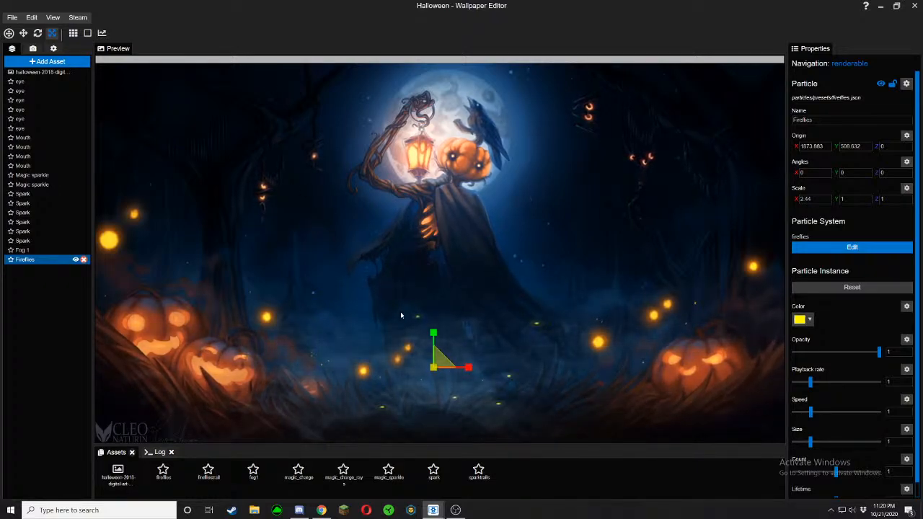
{"action": "left_click", "coordinate": [50, 33]}
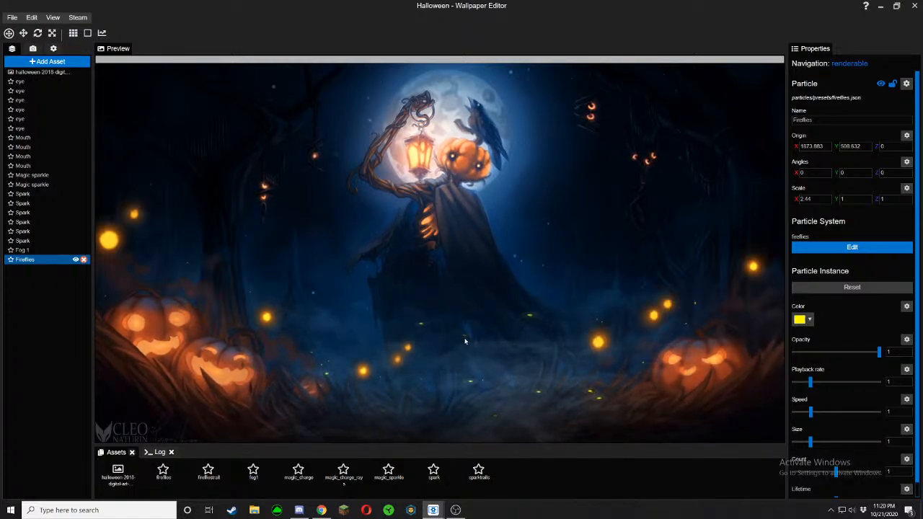
{"action": "key", "text": "ctrl+s"}
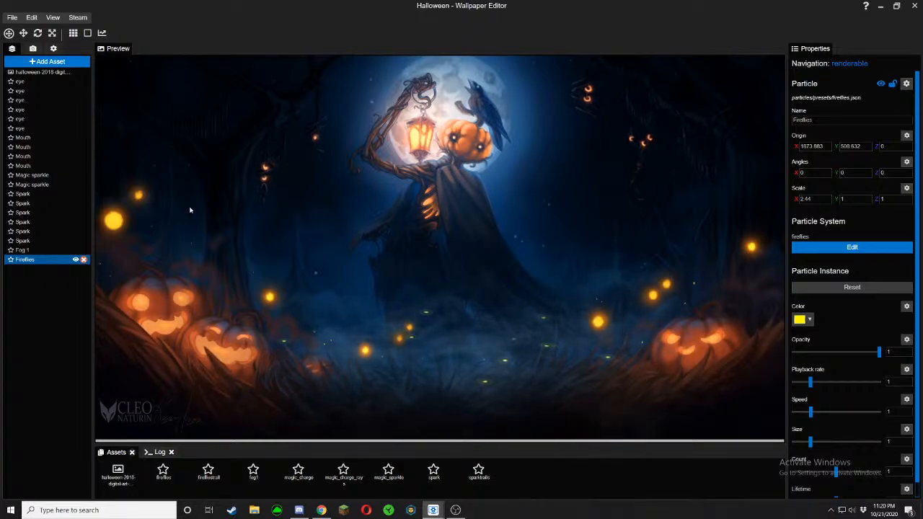
Open the first eye's magic_charge particle for editing and replace its albedo texture with halo_6.tex
{"action": "left_click", "coordinate": [31, 86]}
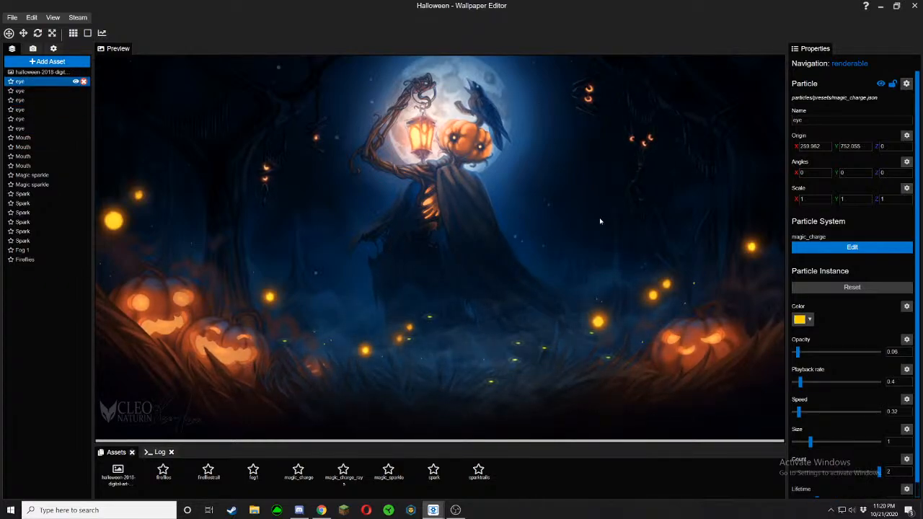
{"action": "left_click", "coordinate": [820, 252]}
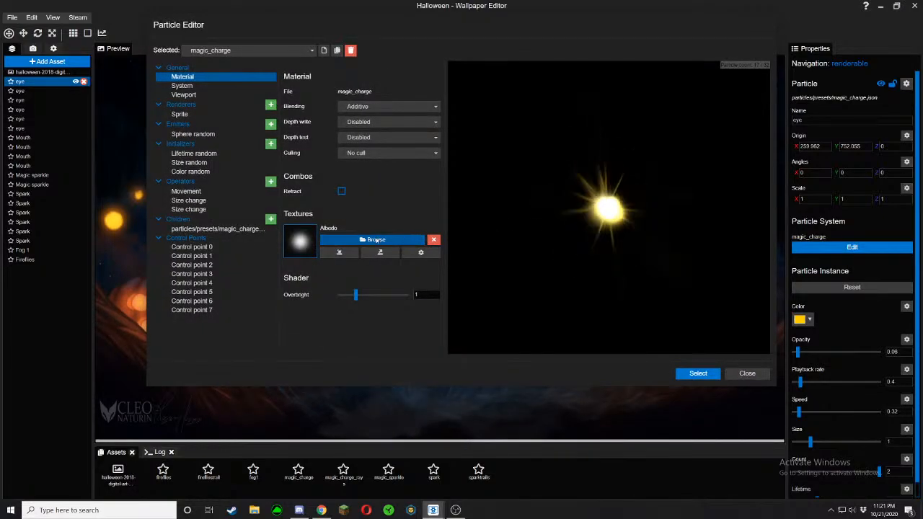
{"action": "left_click", "coordinate": [375, 240]}
{"action": "left_click", "coordinate": [606, 228]}
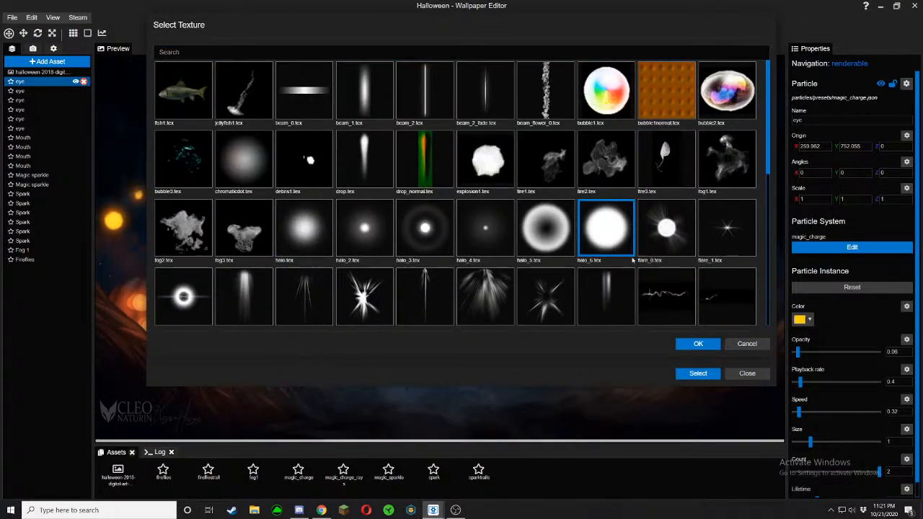
{"action": "left_click", "coordinate": [697, 345]}
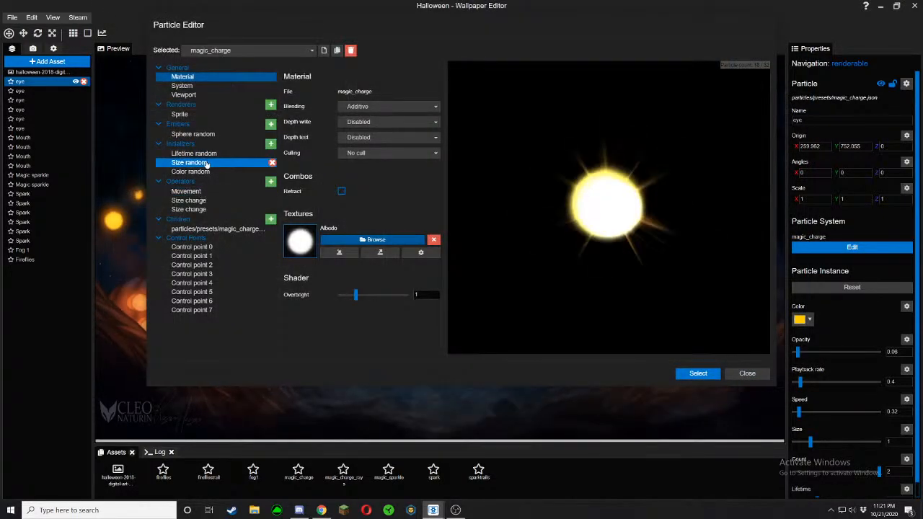
Set the magic_charge particle's random size minimum to 450, apply it to the scene, and save the project
{"action": "left_click", "coordinate": [205, 153]}
{"action": "left_click", "coordinate": [205, 163]}
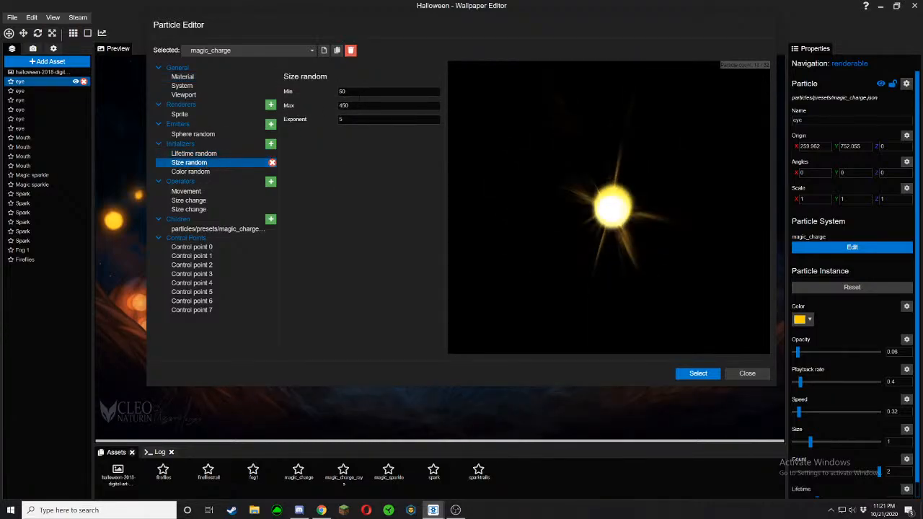
{"action": "left_click", "coordinate": [288, 92]}
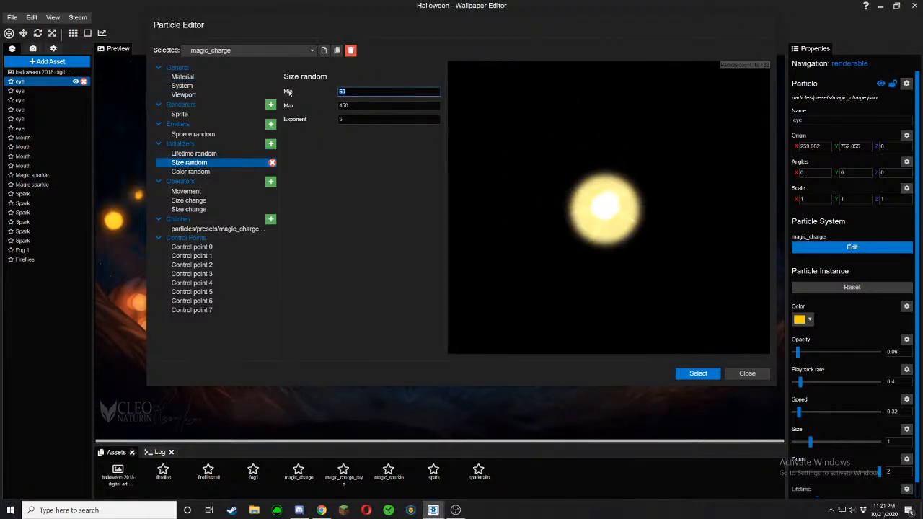
{"action": "type", "text": "450"}
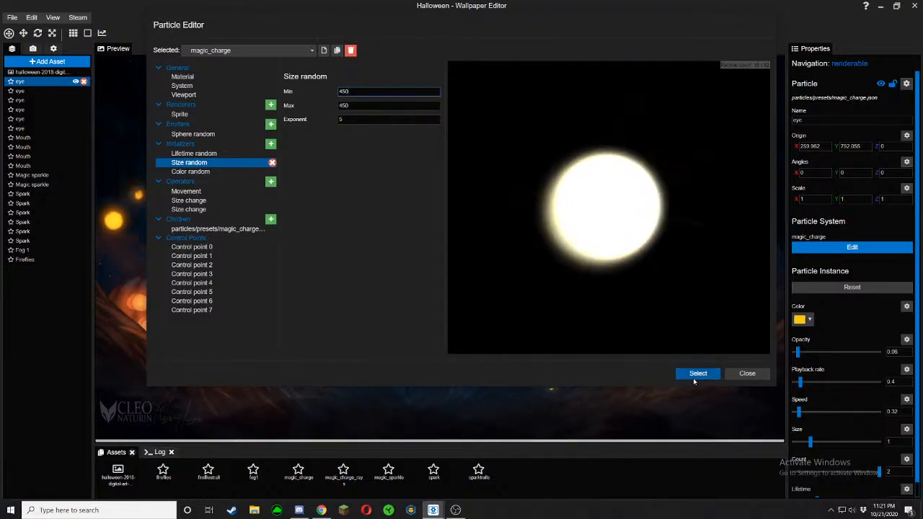
{"action": "left_click", "coordinate": [694, 377]}
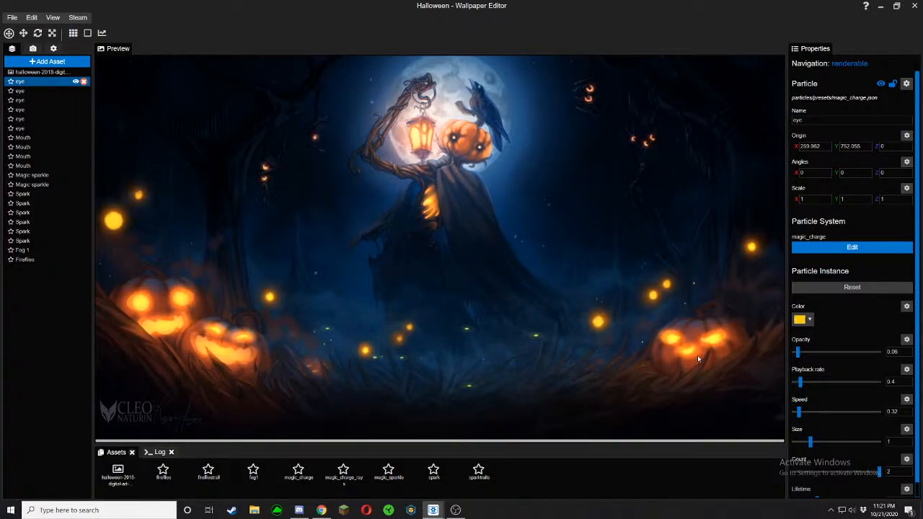
{"action": "key", "text": "ctrl+s"}
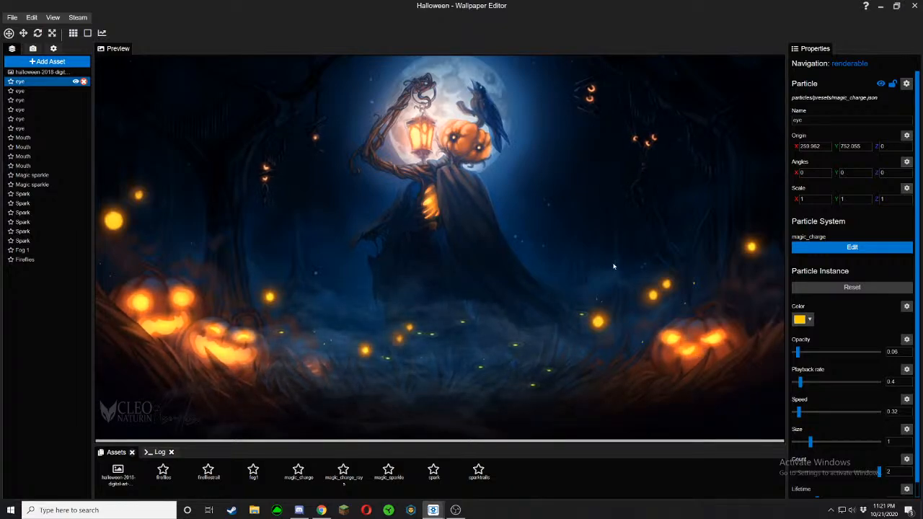
{"action": "scroll", "coordinate": [610, 266], "scroll_direction": "down", "scroll_amount": 1}
{"action": "left_click_drag", "start_coordinate": [611, 266], "coordinate": [614, 273]}
{"action": "scroll", "coordinate": [609, 269], "scroll_direction": "up", "scroll_amount": 1}
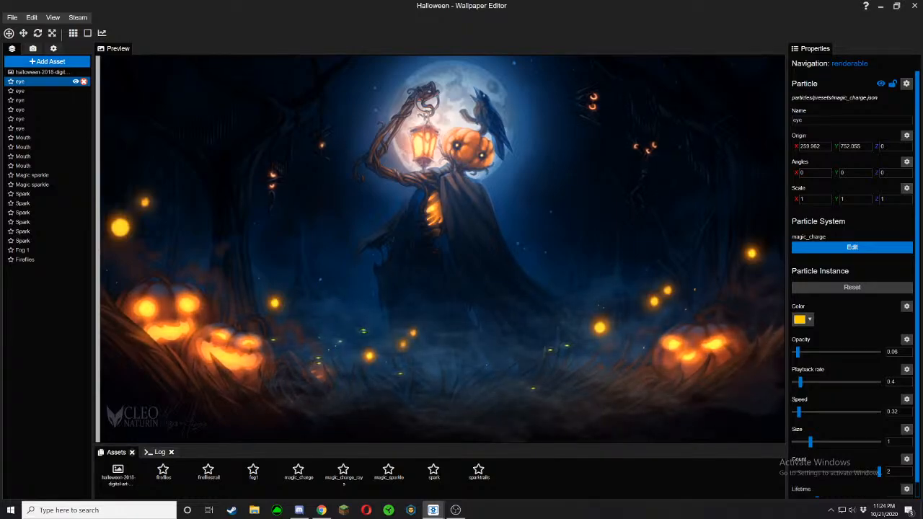
{"action": "key", "text": "alt+Tab"}
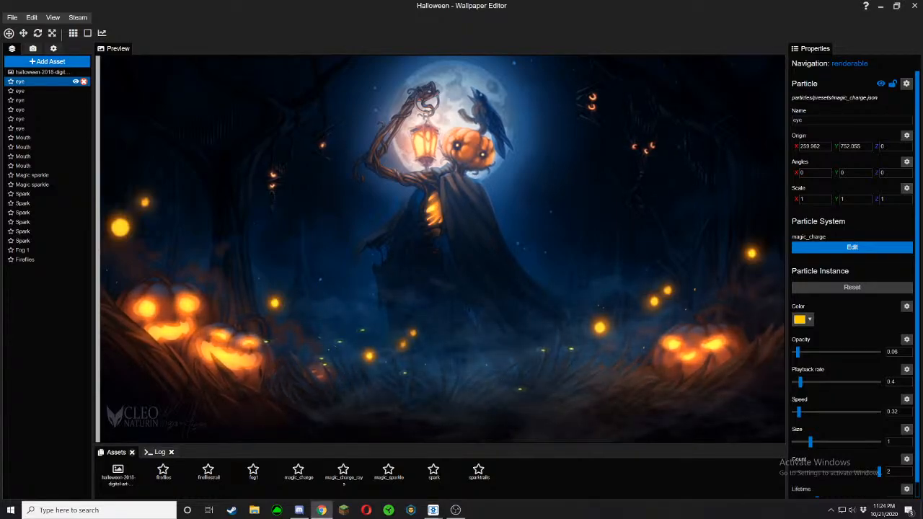